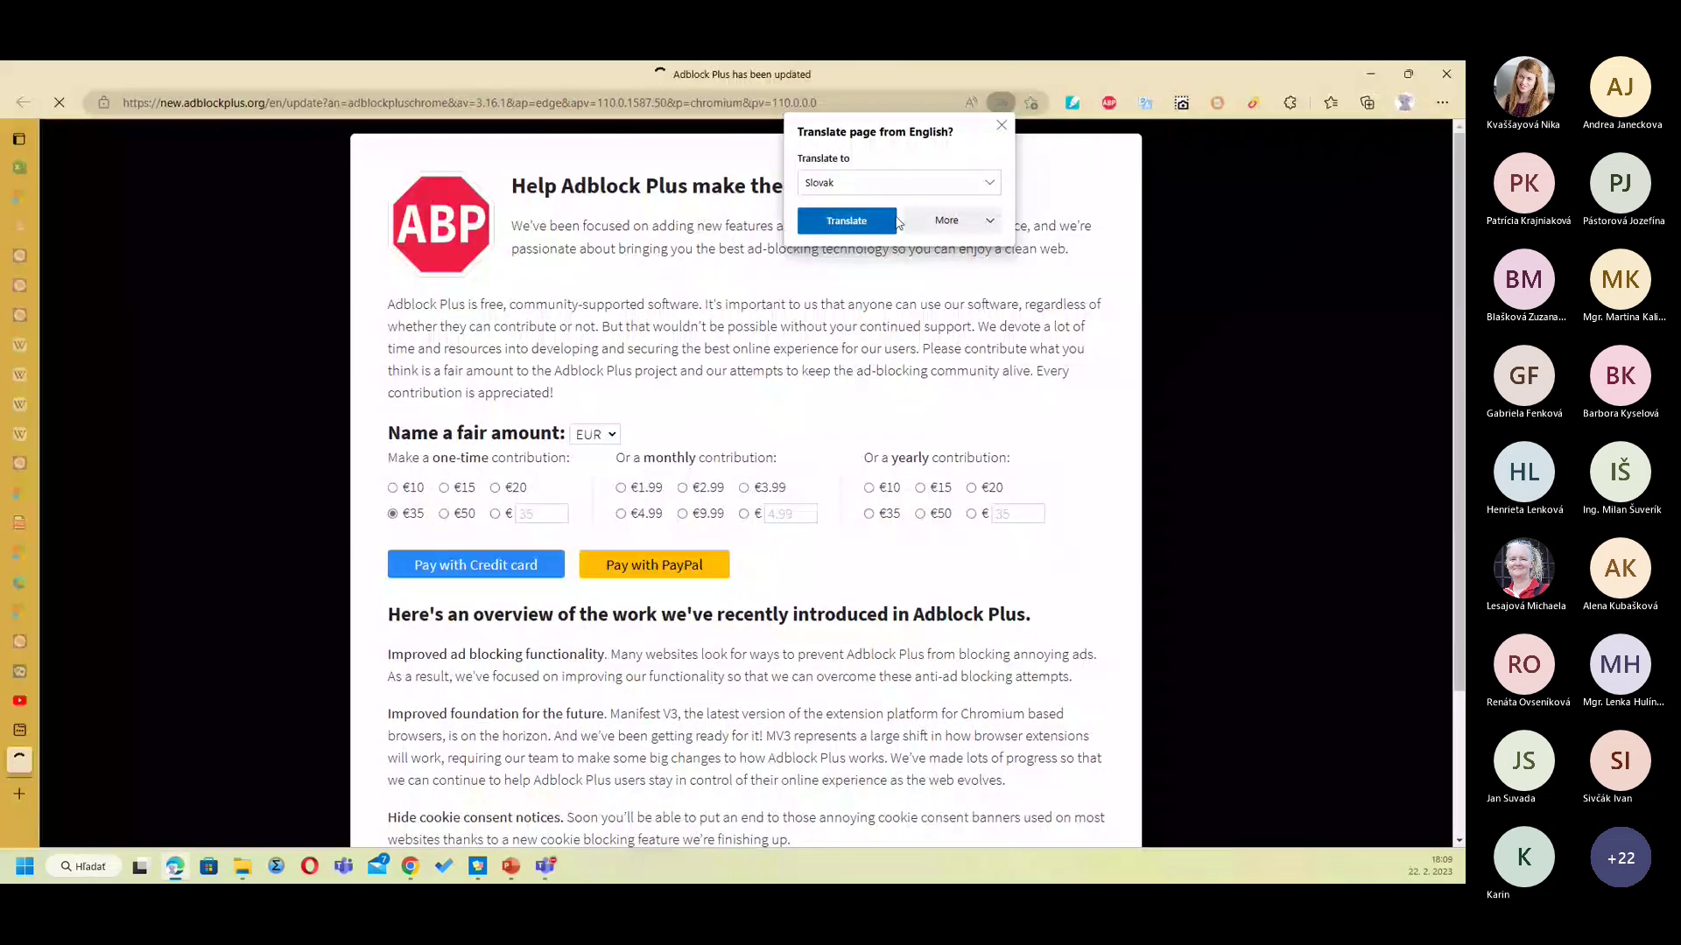
Step: Dismiss the Edge translation offer and the Adblock Plus extension panel
left_click(1001, 127)
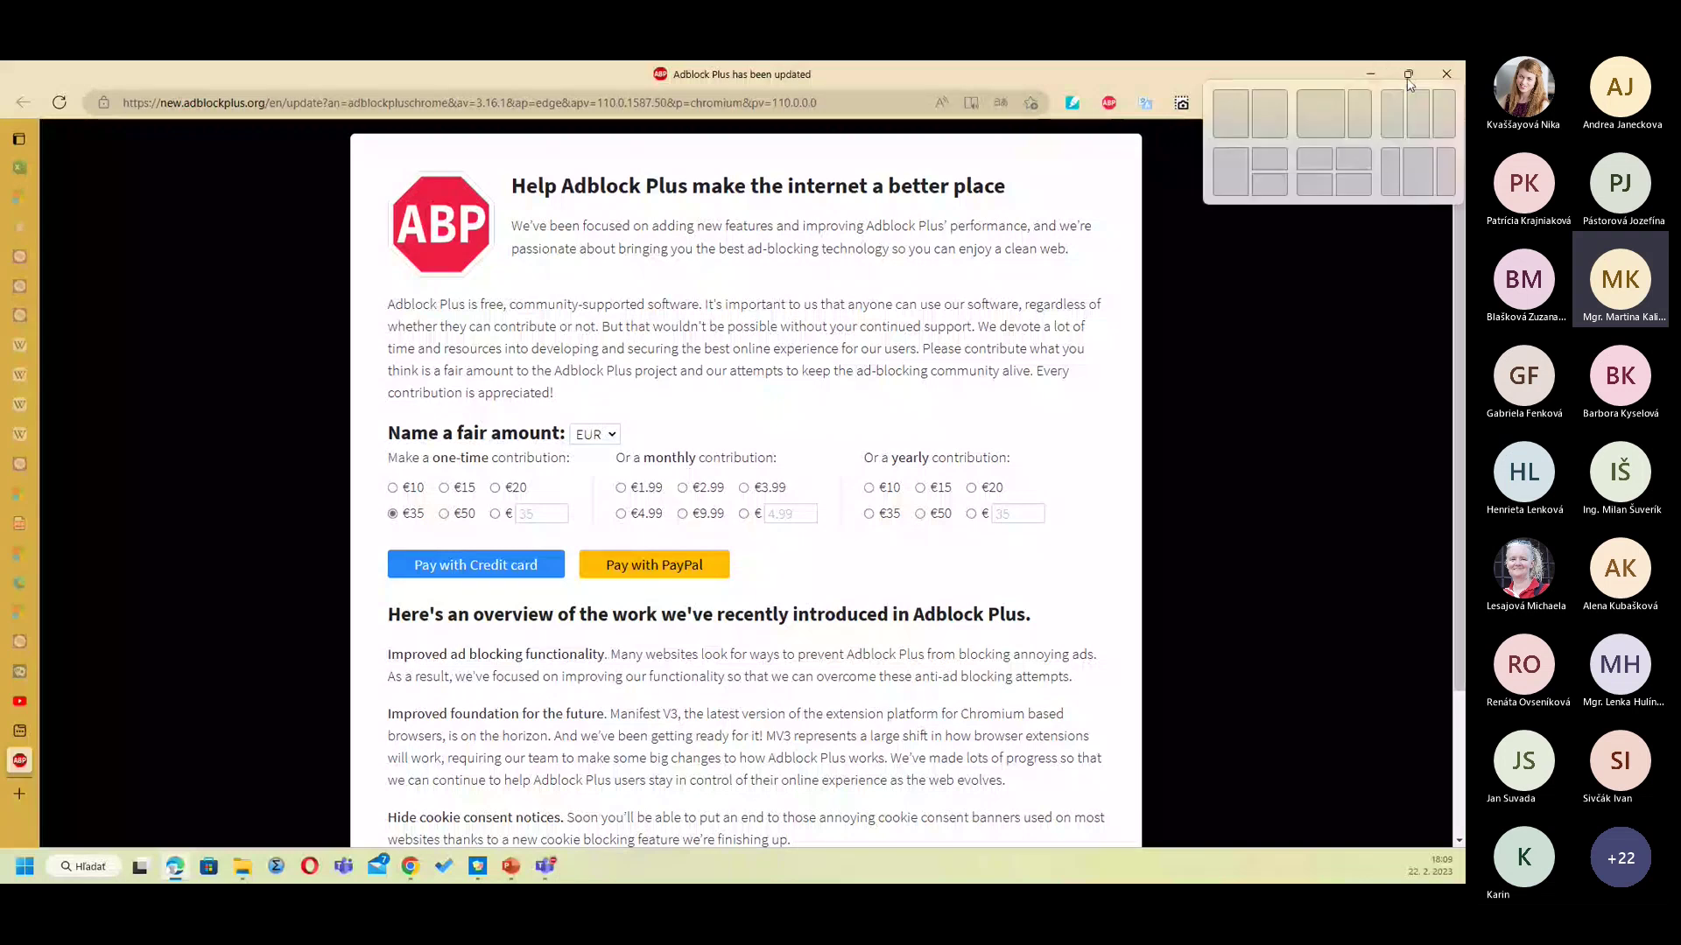
left_click(1109, 102)
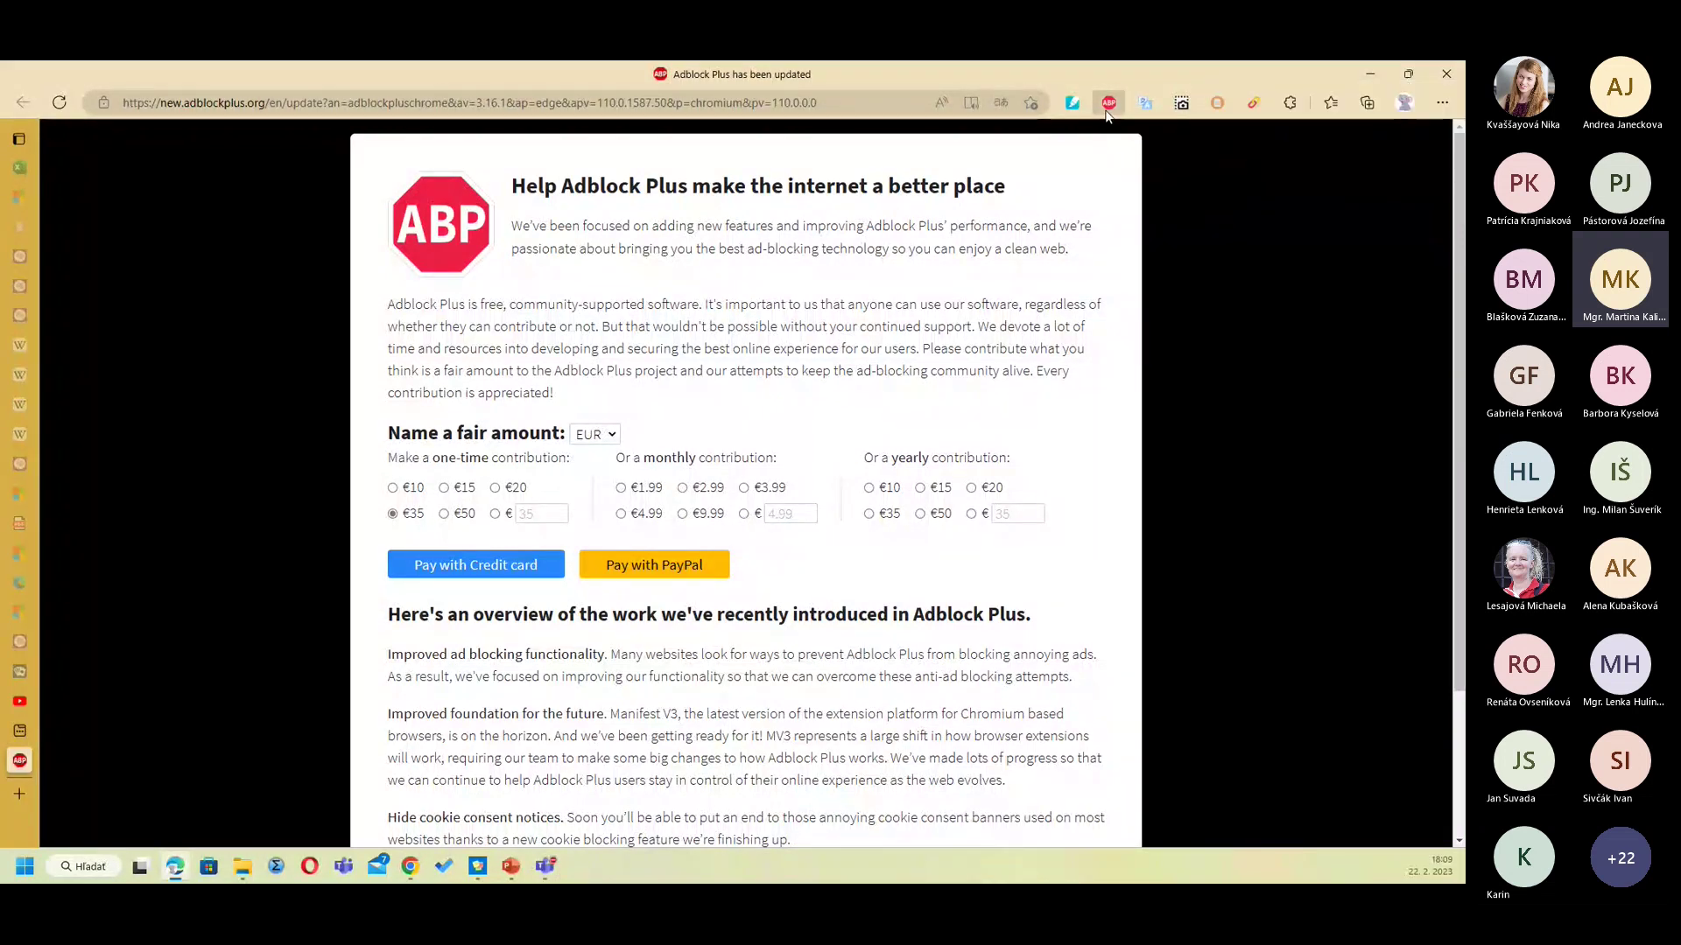
left_click(1157, 401)
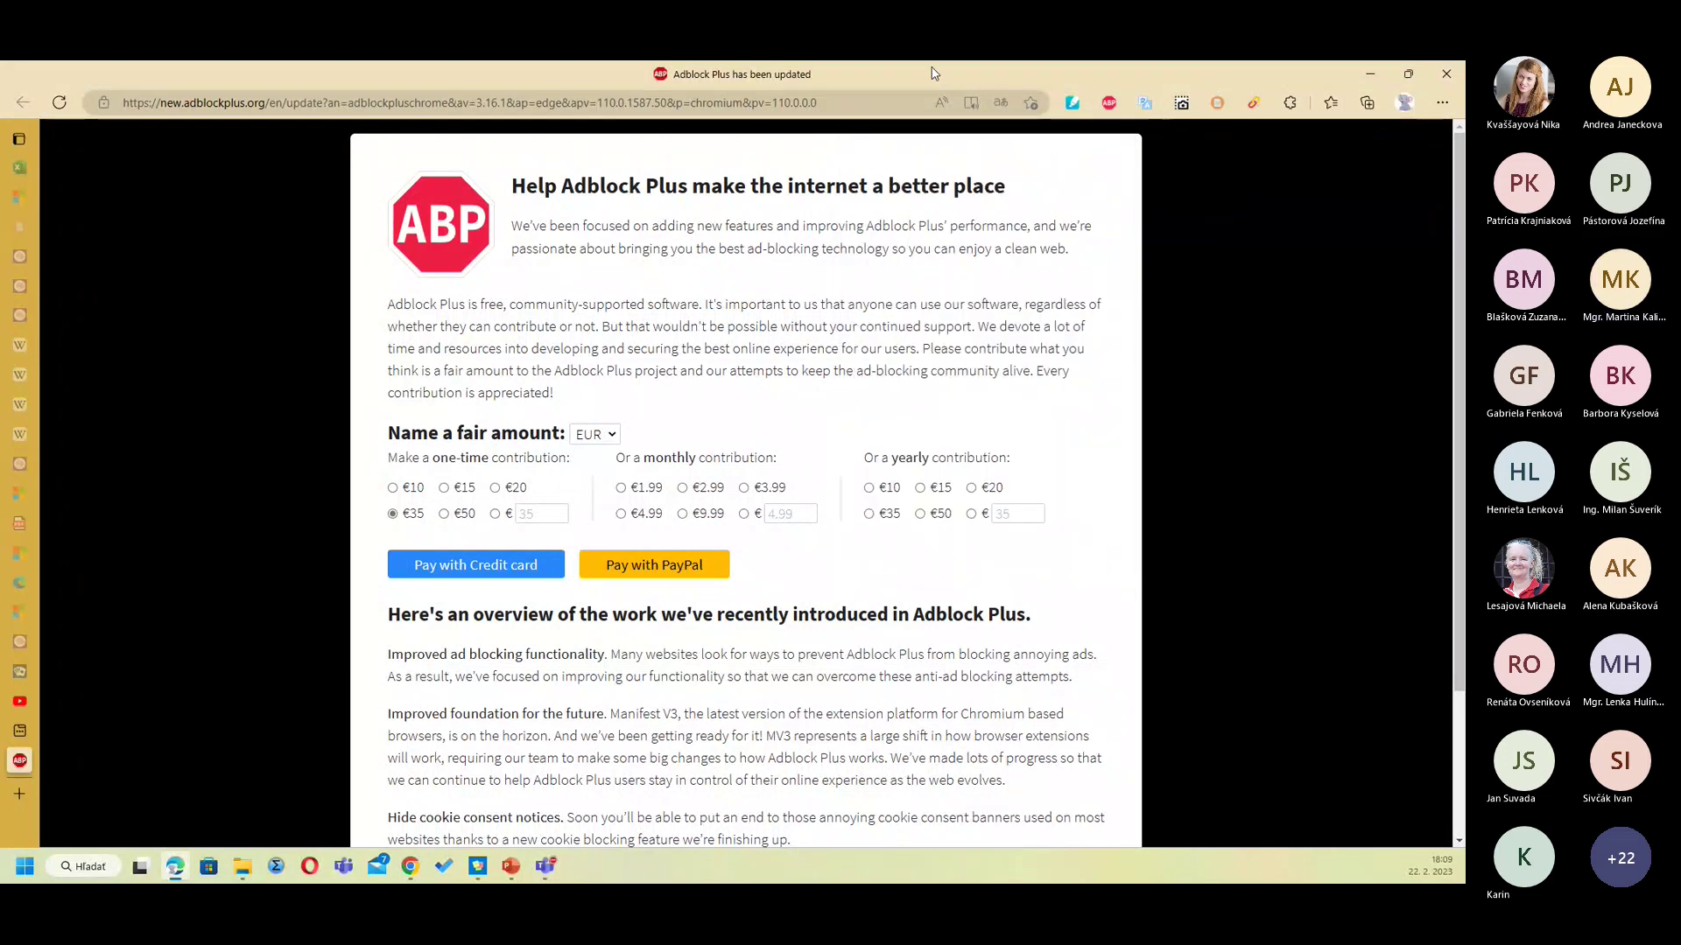
mouse_move(105, 480)
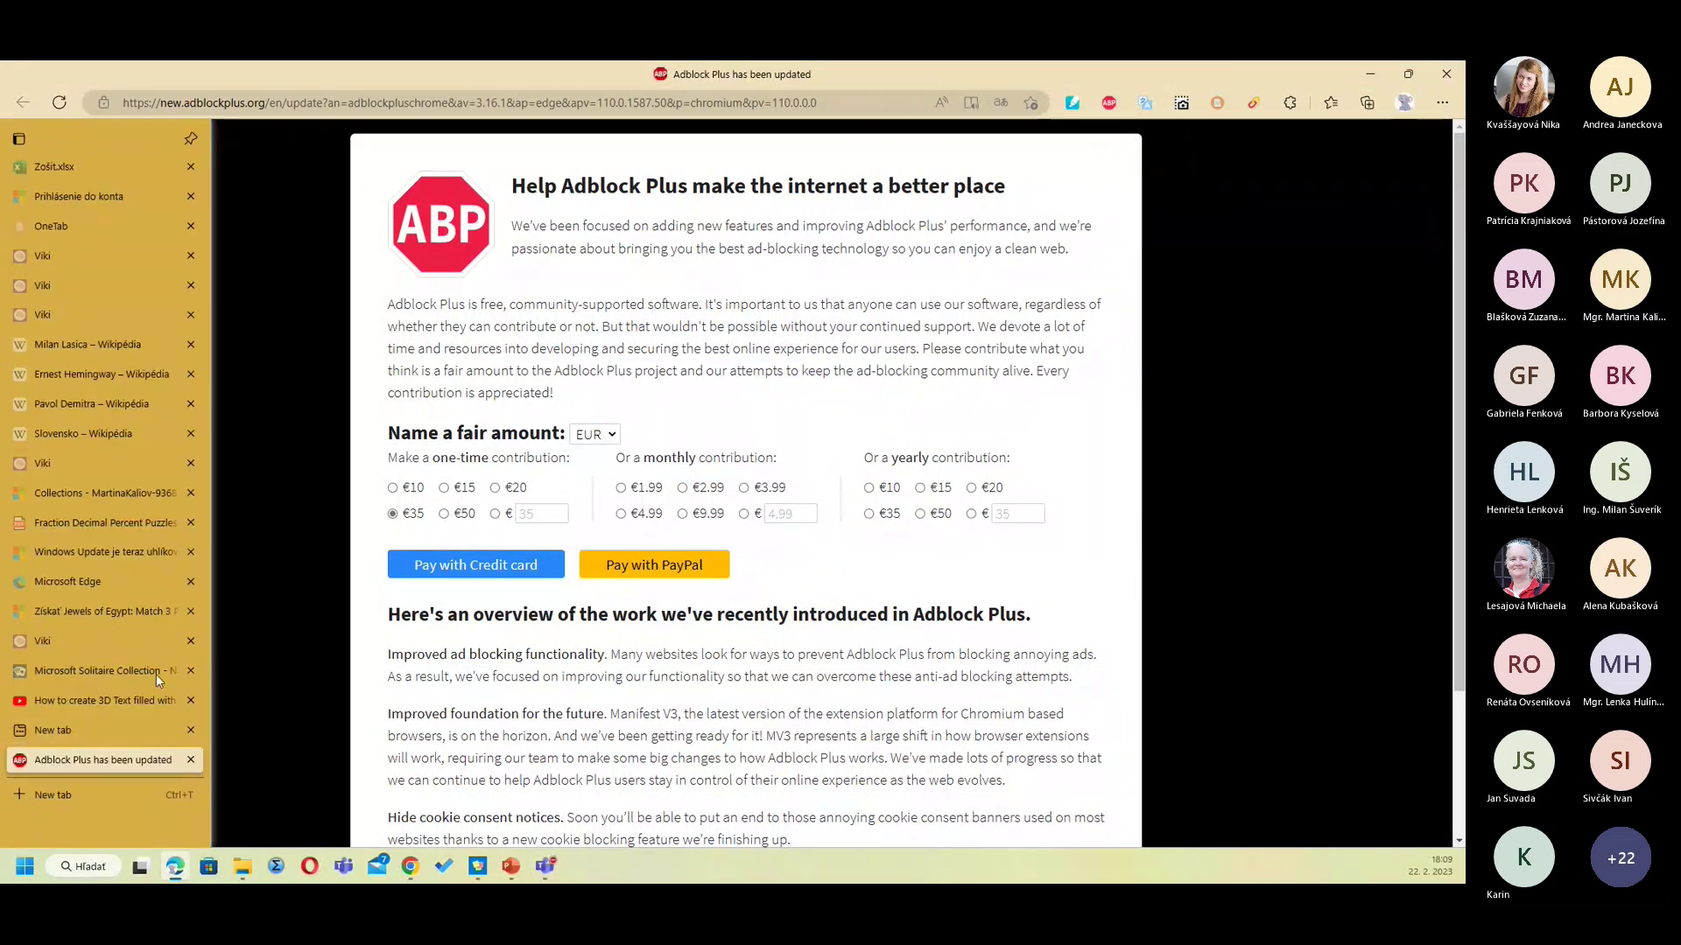
Step: Go to pixabay.com in the address bar
left_click(220, 107)
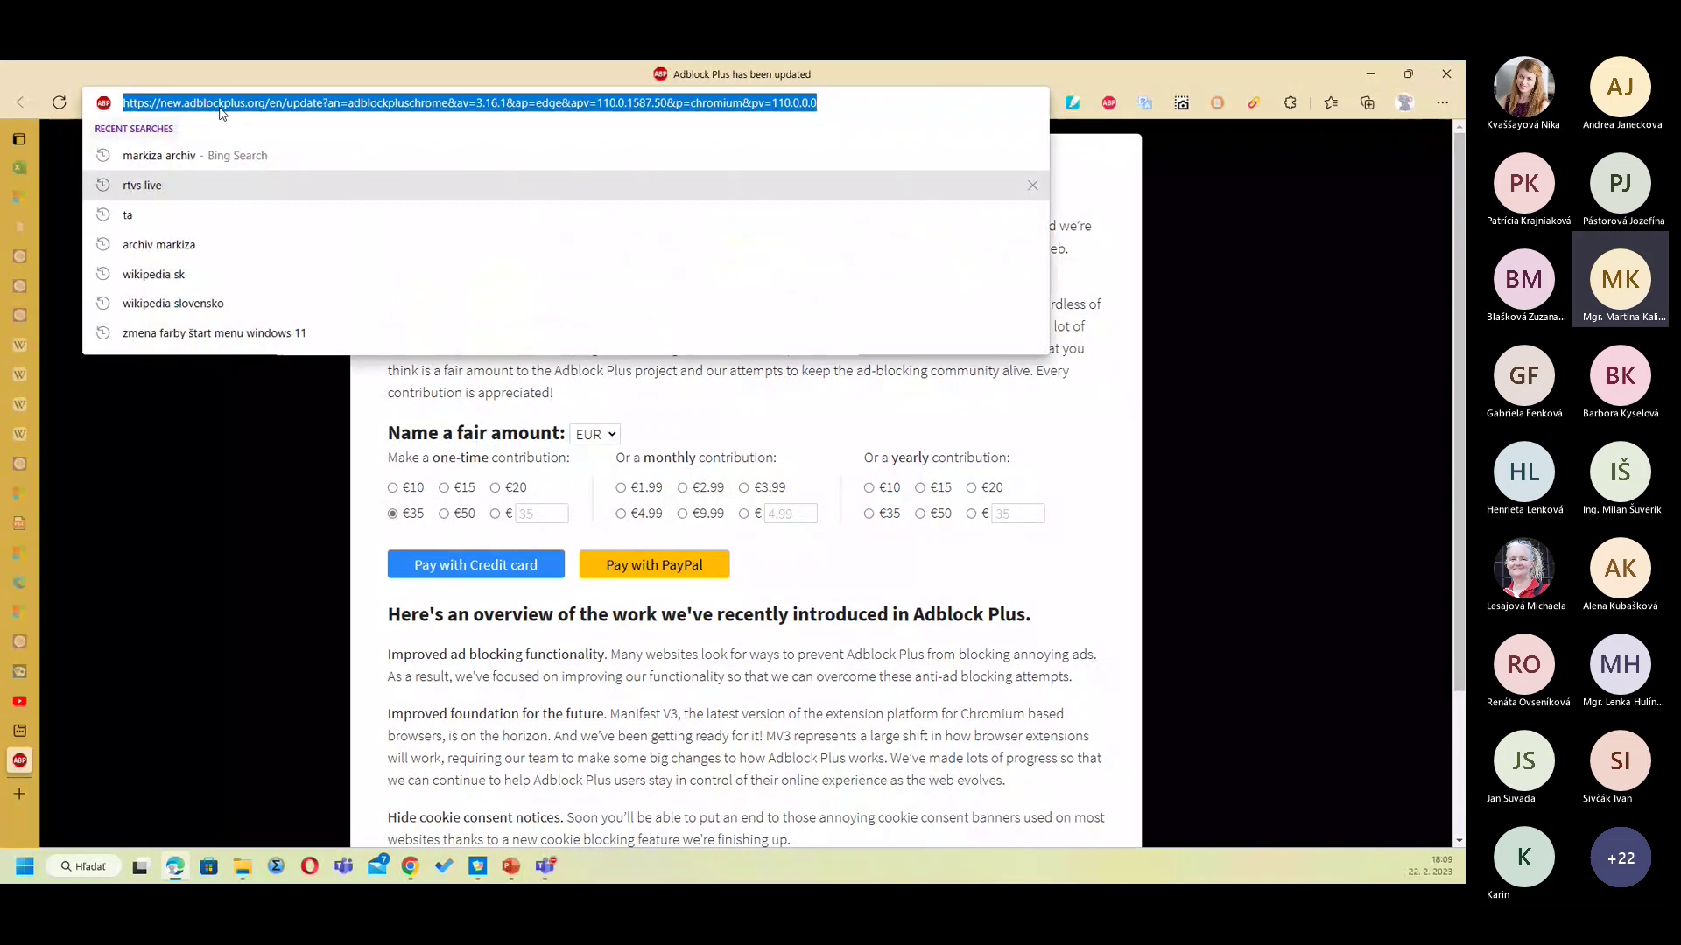
type("pi")
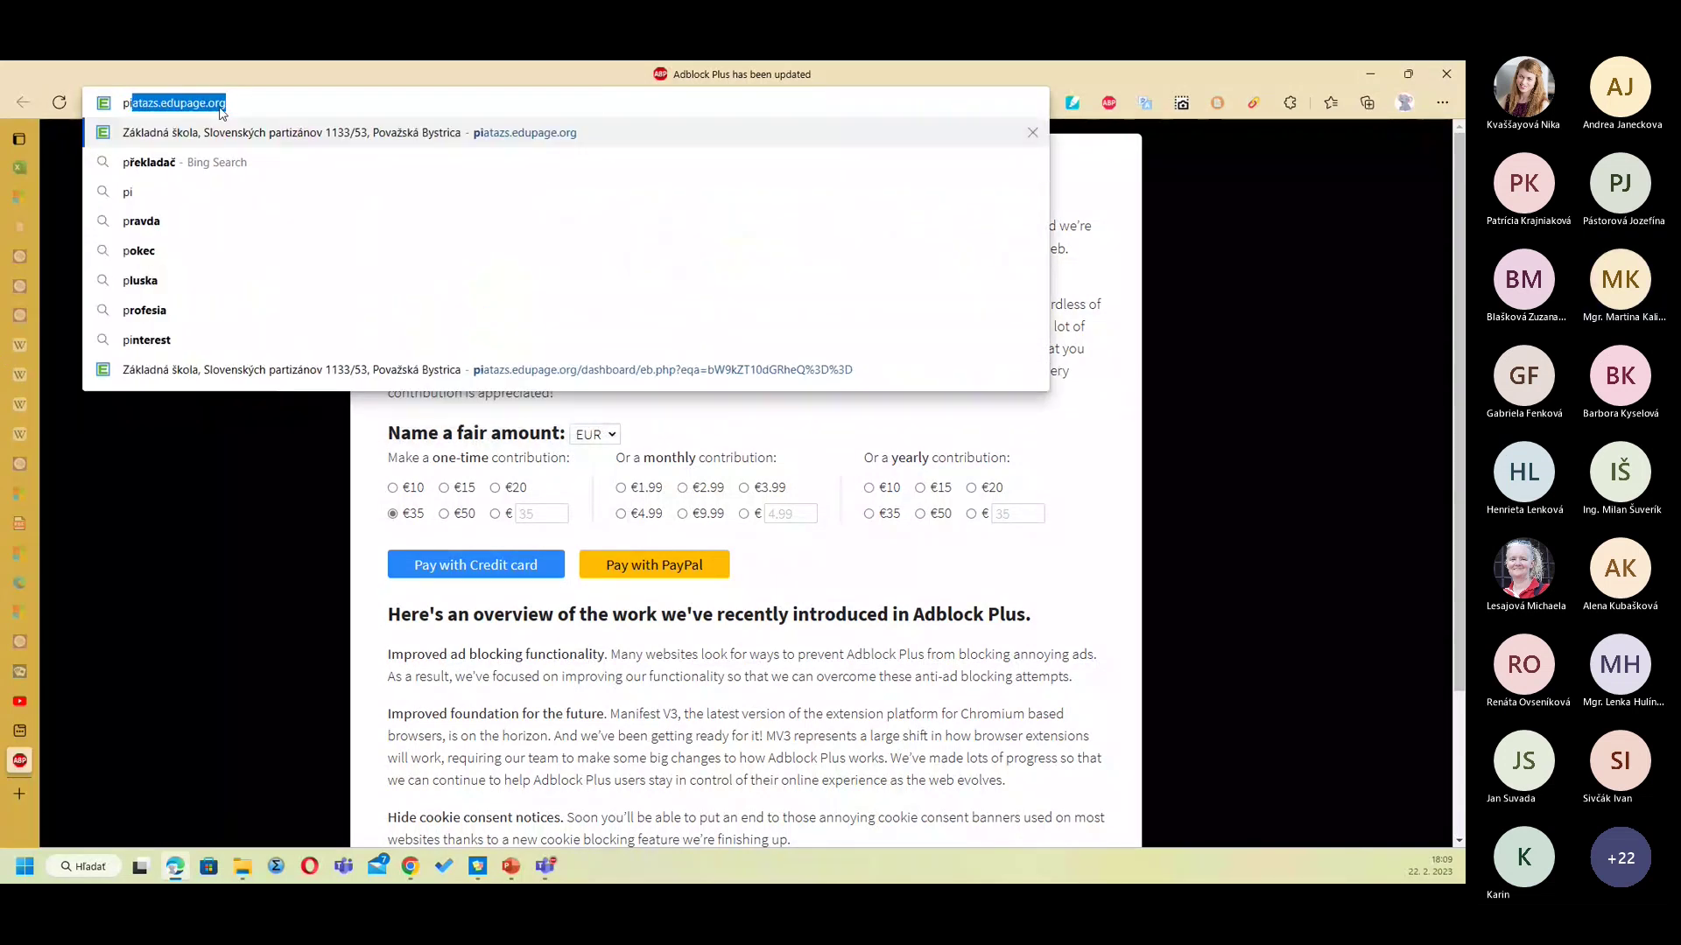
type("xaba")
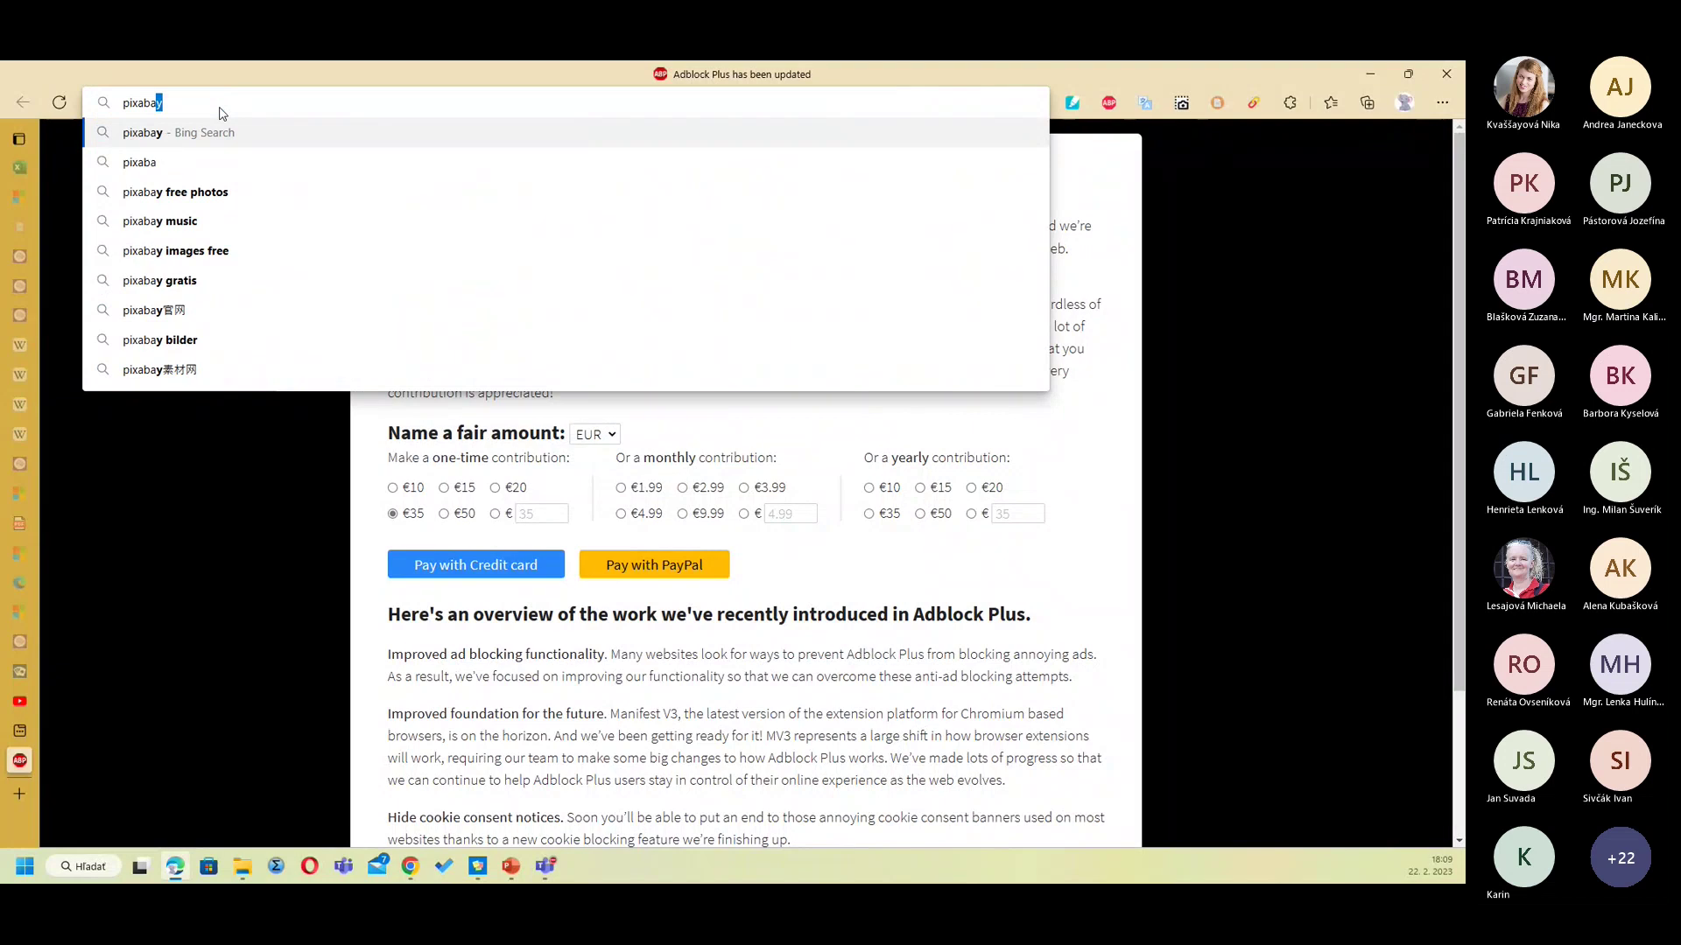
type("y.co")
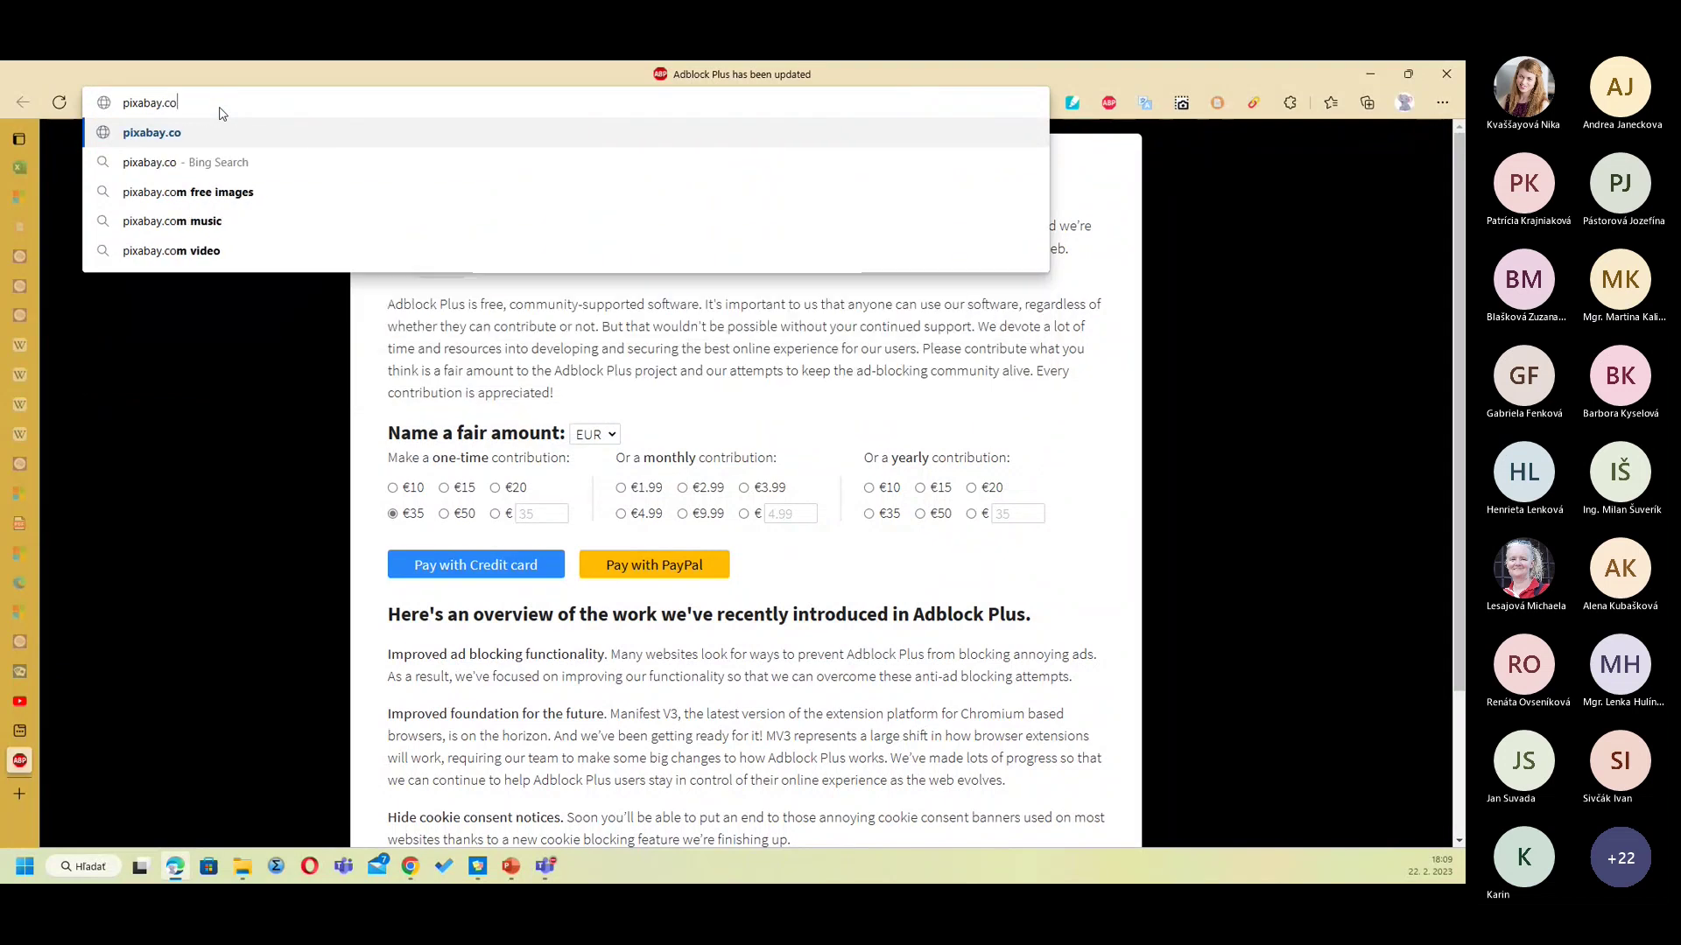
type("m")
key("Return")
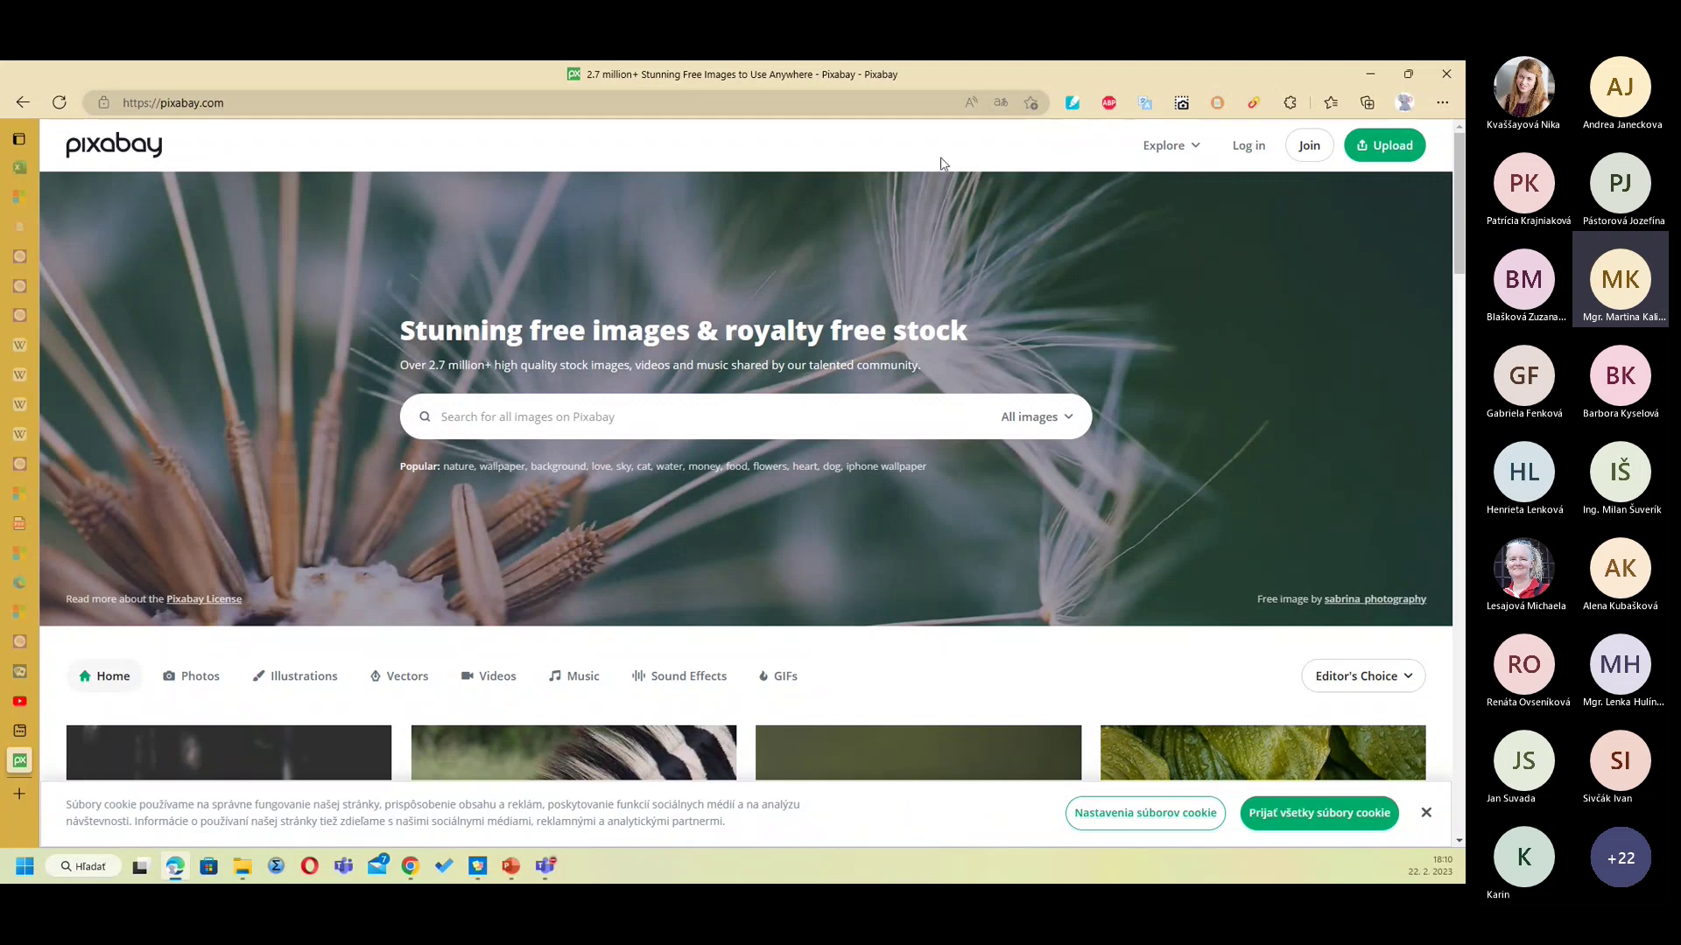
Step: Log in to the Pixabay account, check the avatar menu, and return to the search field
left_click(1248, 145)
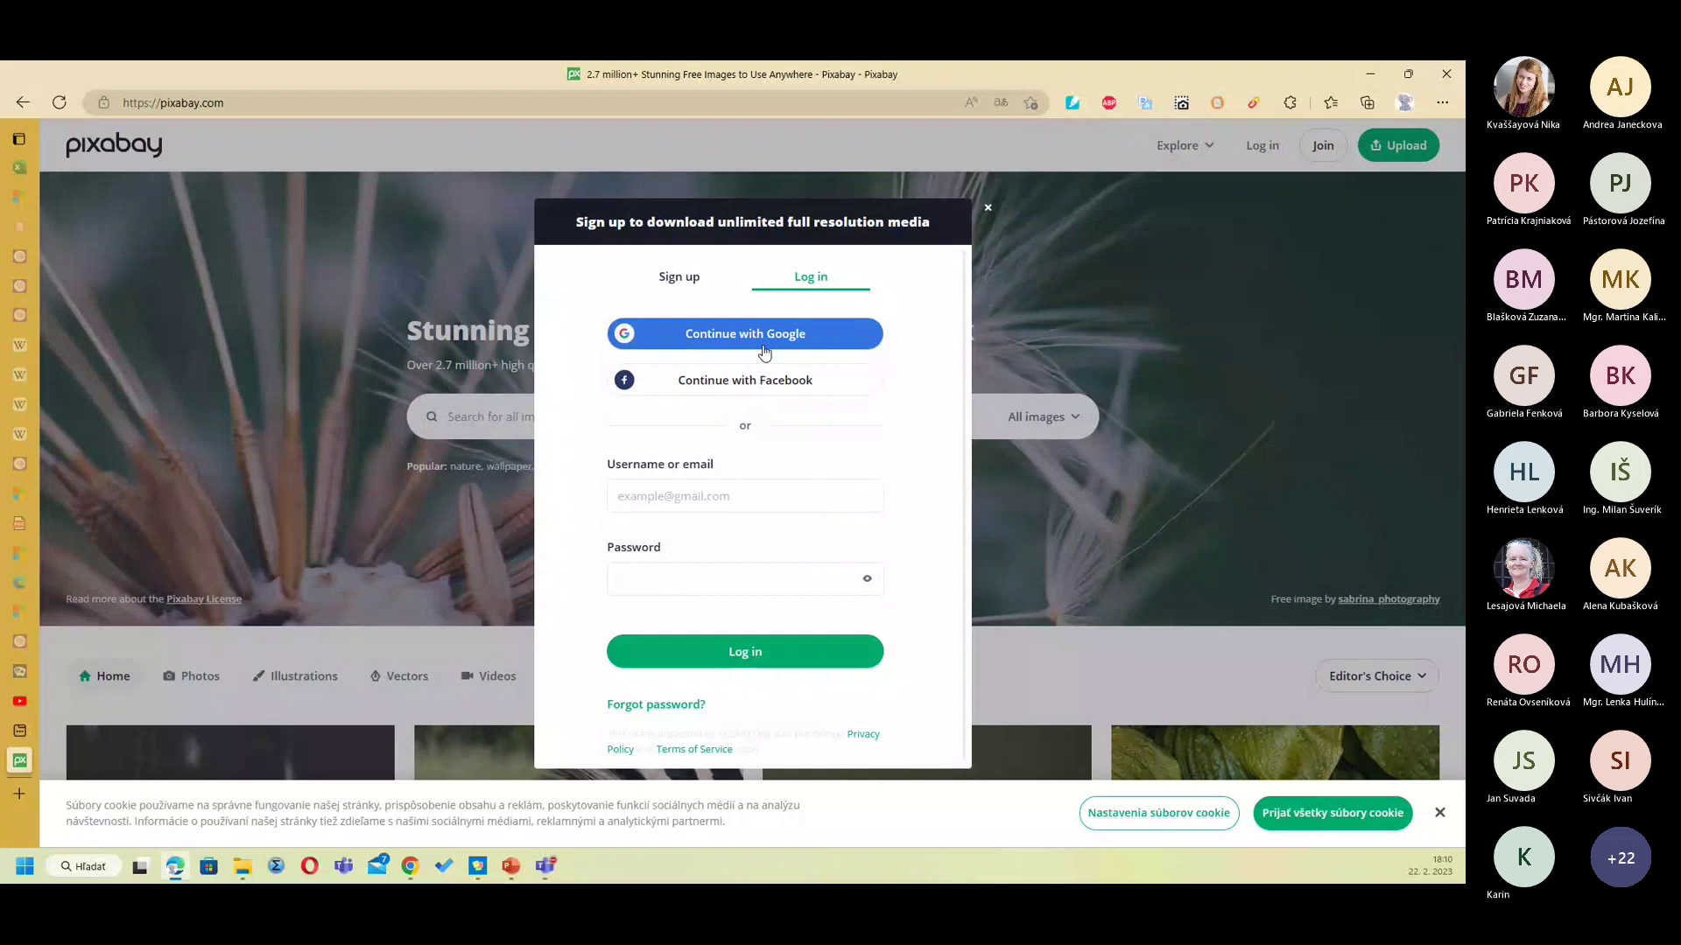
left_click(735, 499)
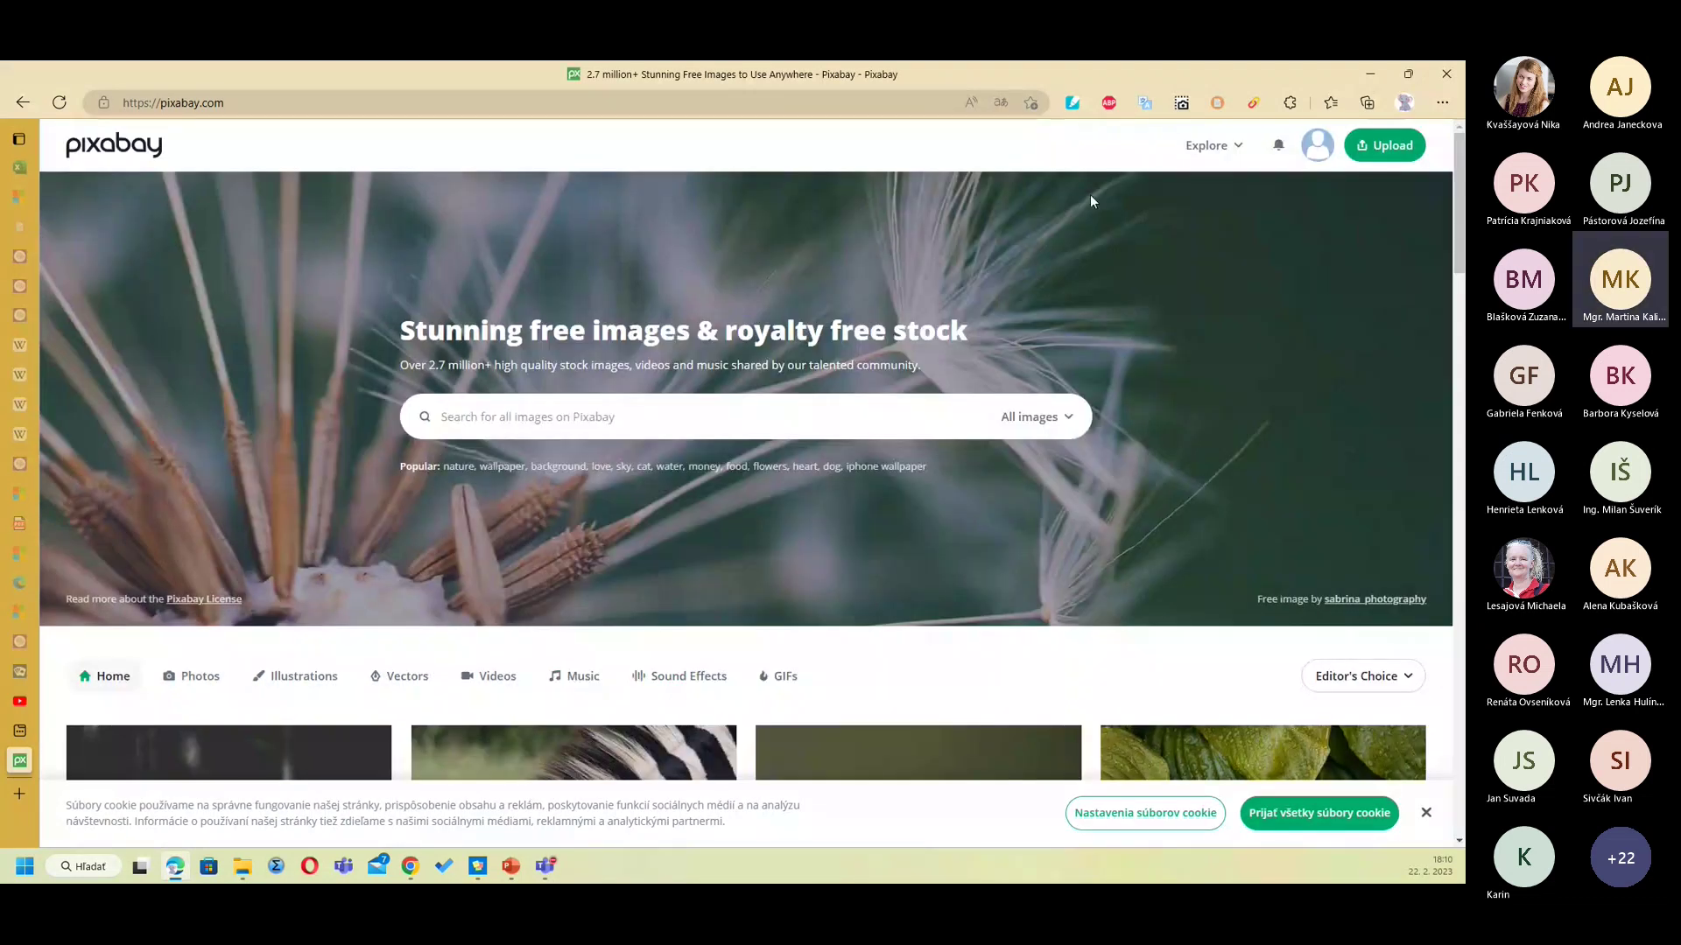
left_click(1313, 156)
mouse_move(1315, 145)
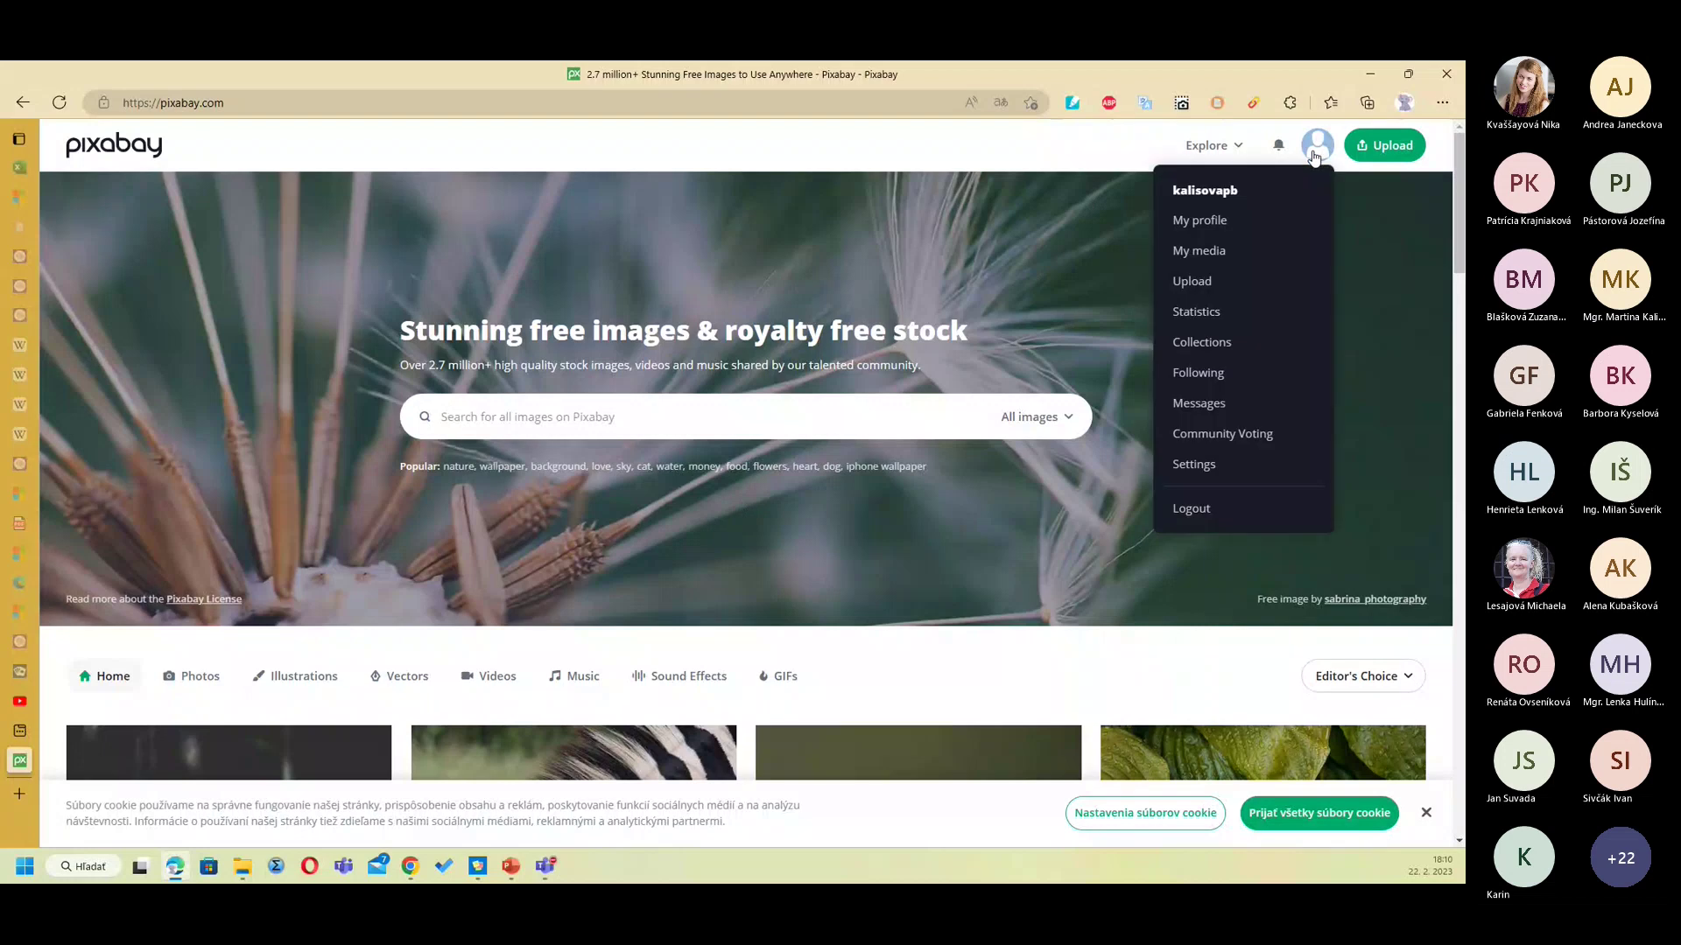
left_click(1128, 220)
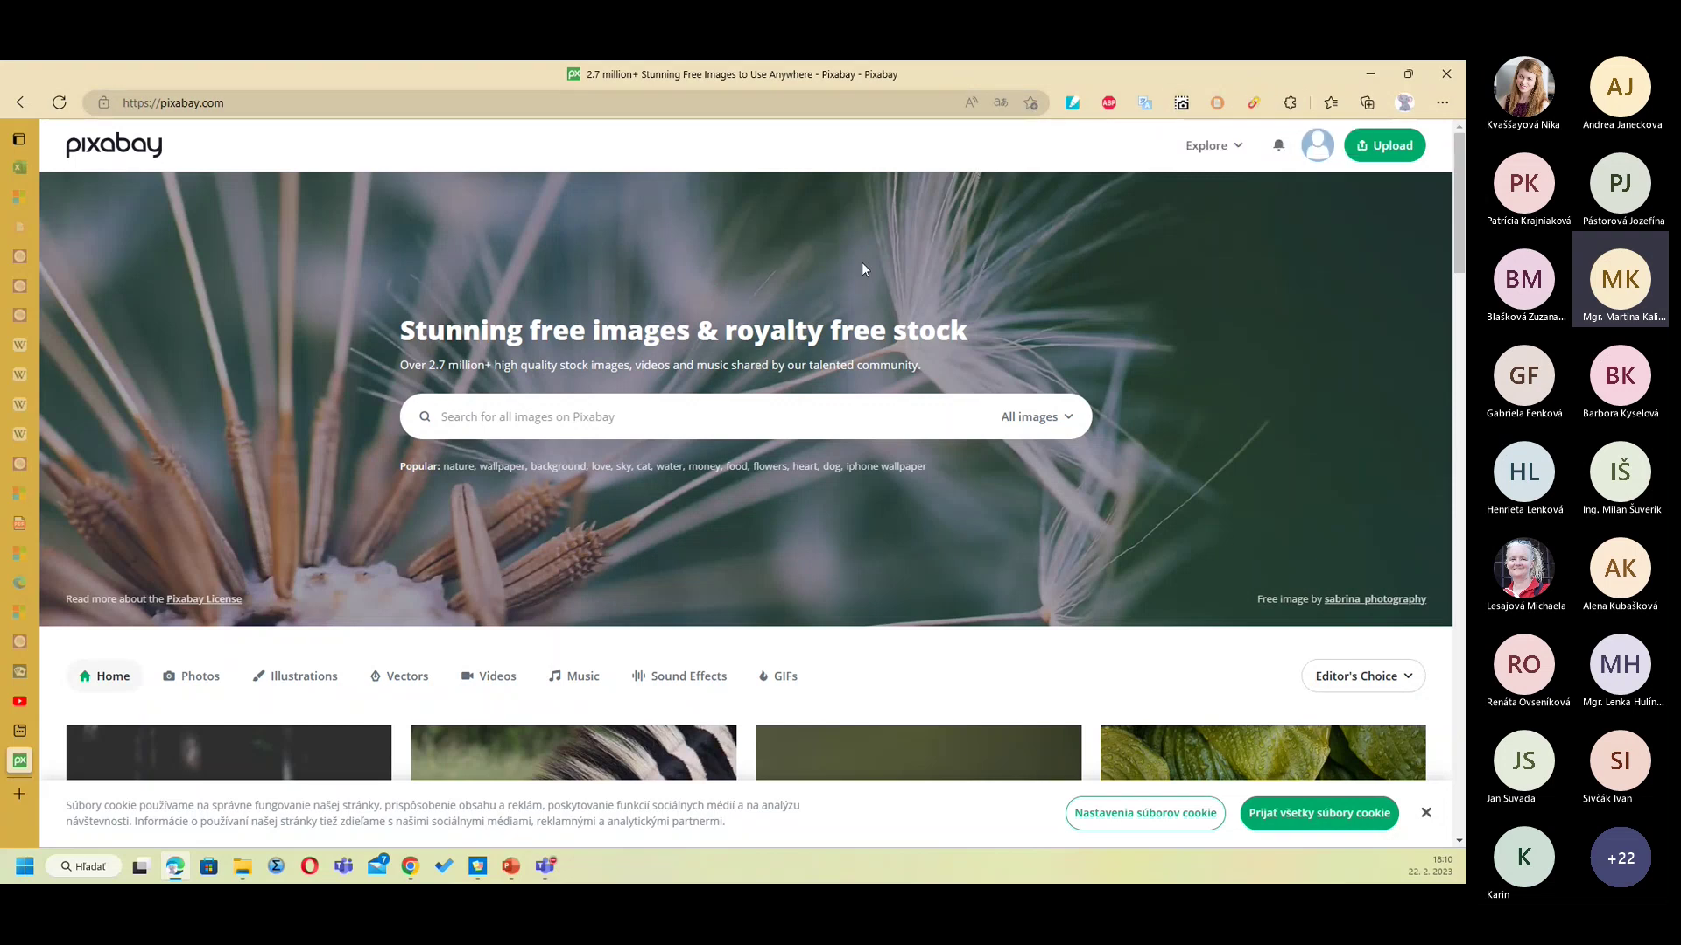
left_click(558, 419)
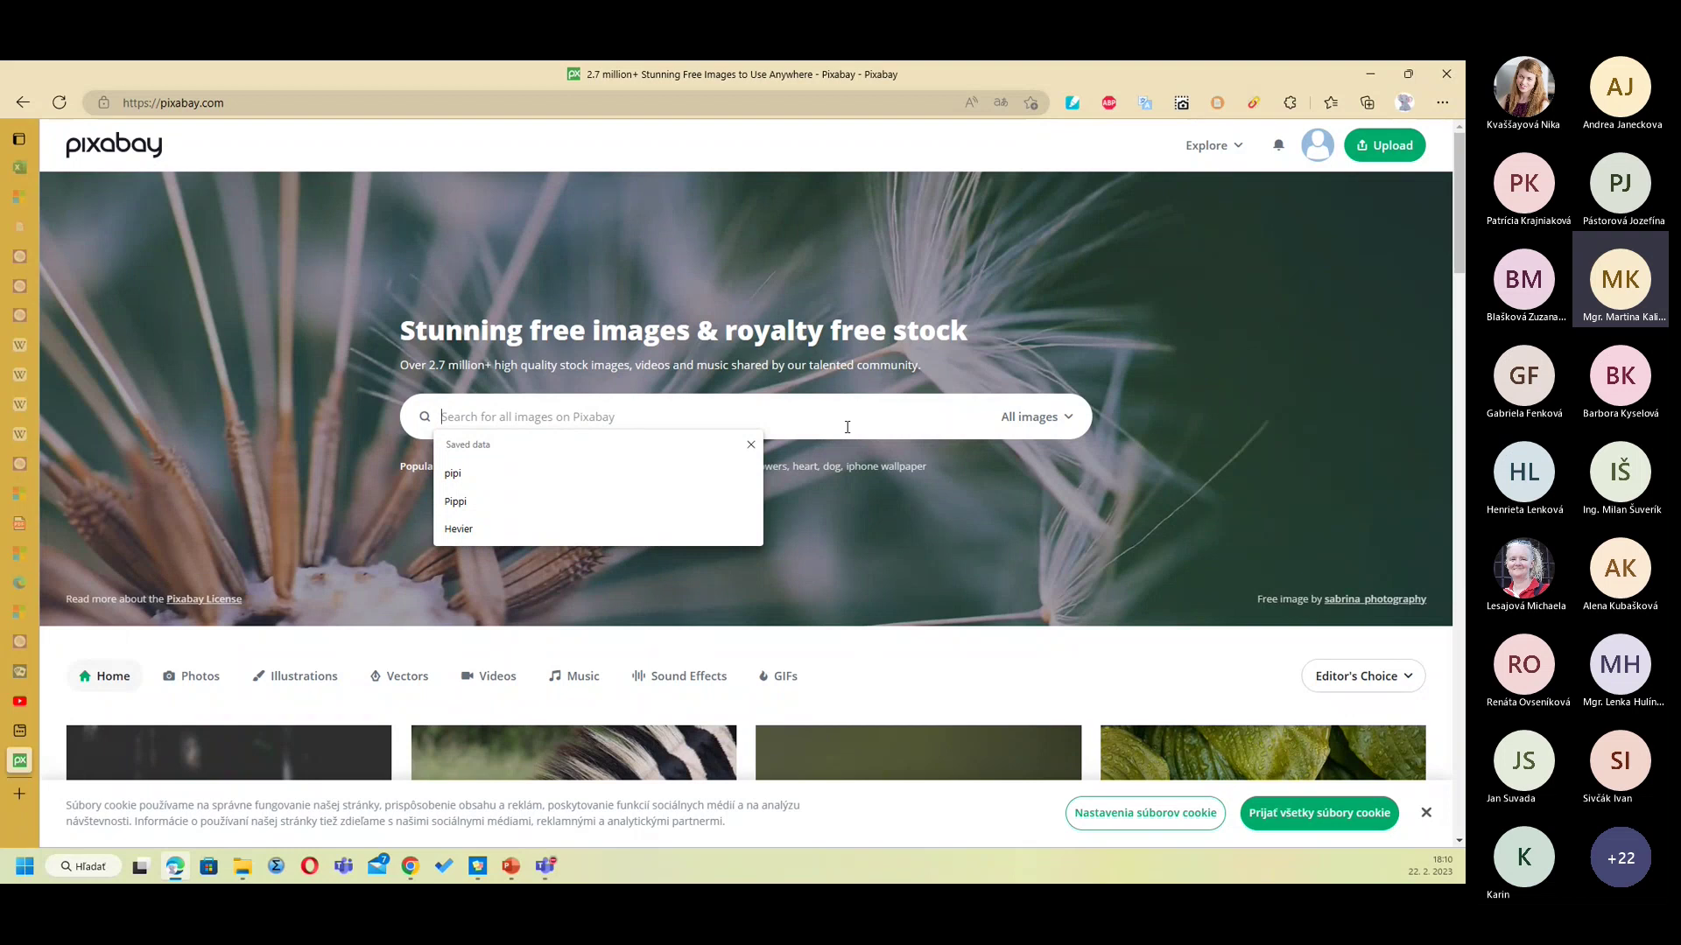
Step: Search Pixabay for 'dog' and open the 'Dog Pet Animal Domestic' lying-down photo
type("do")
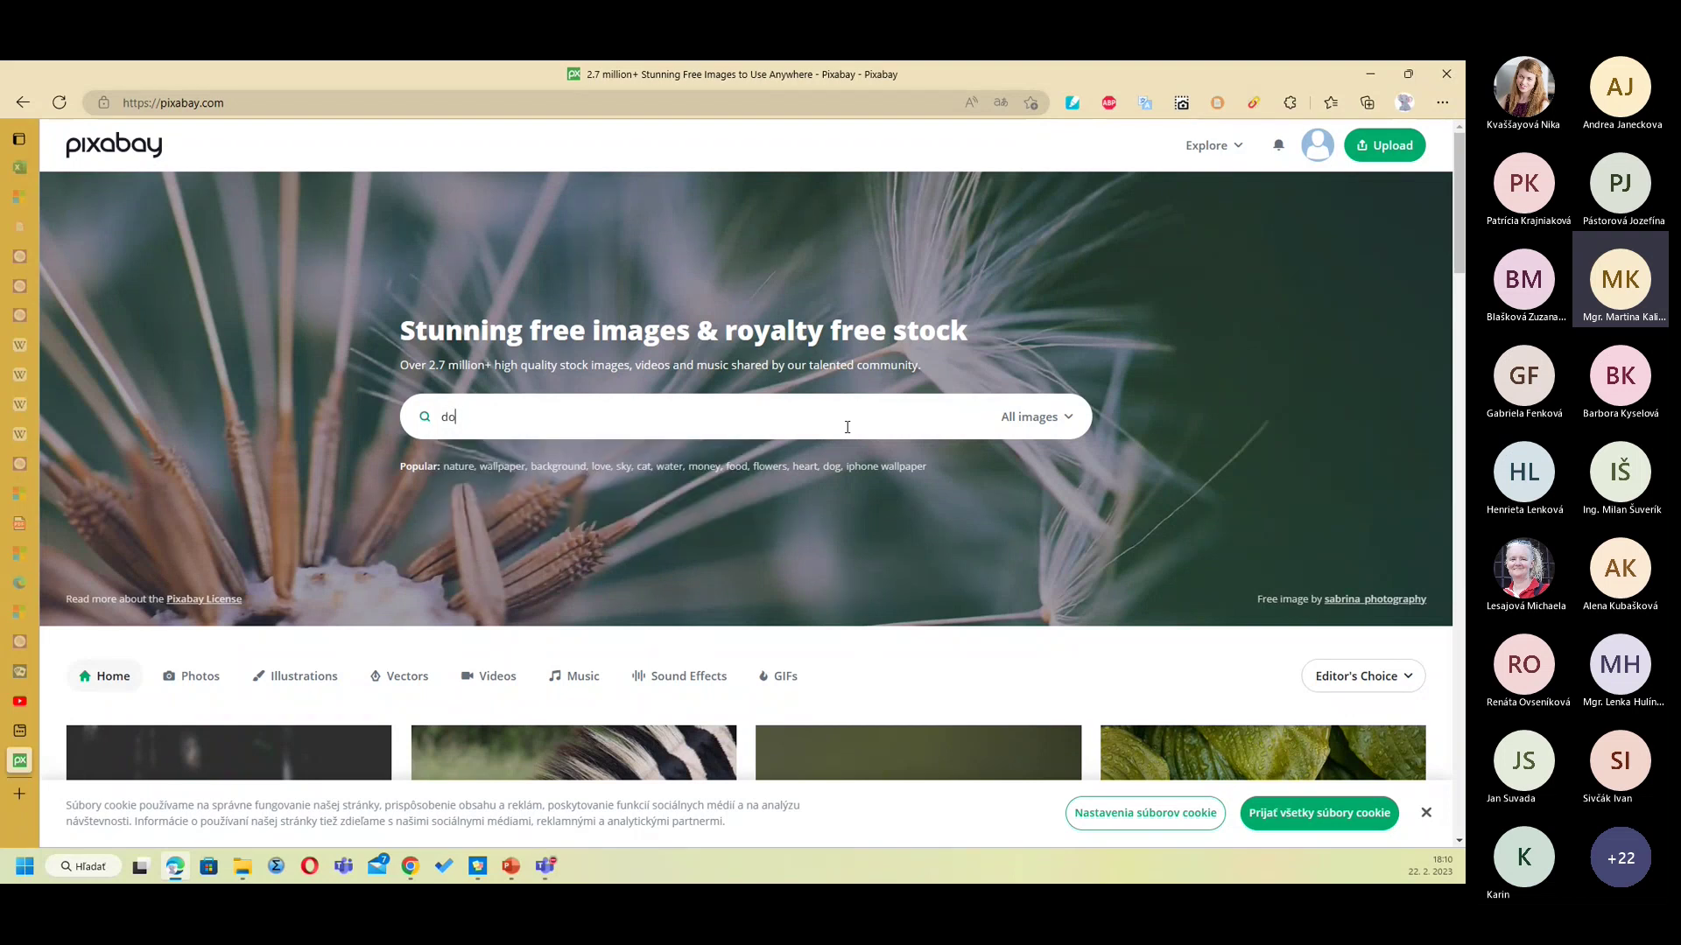
type("g")
key("Return")
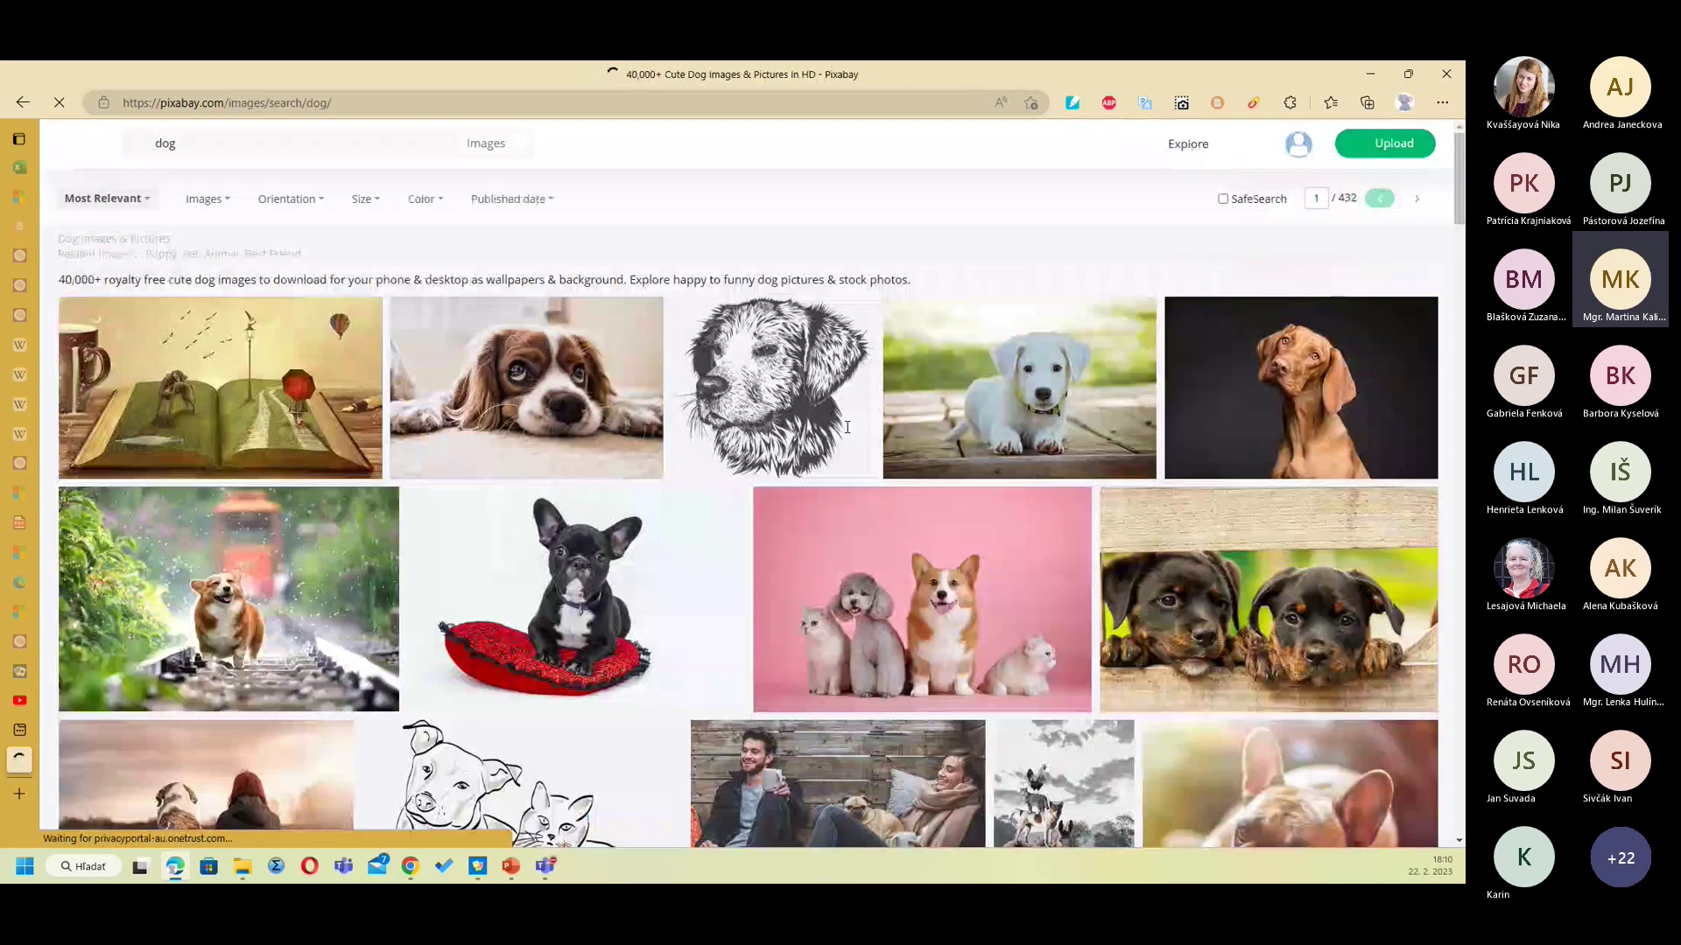
scroll(1028, 436, "down", 1)
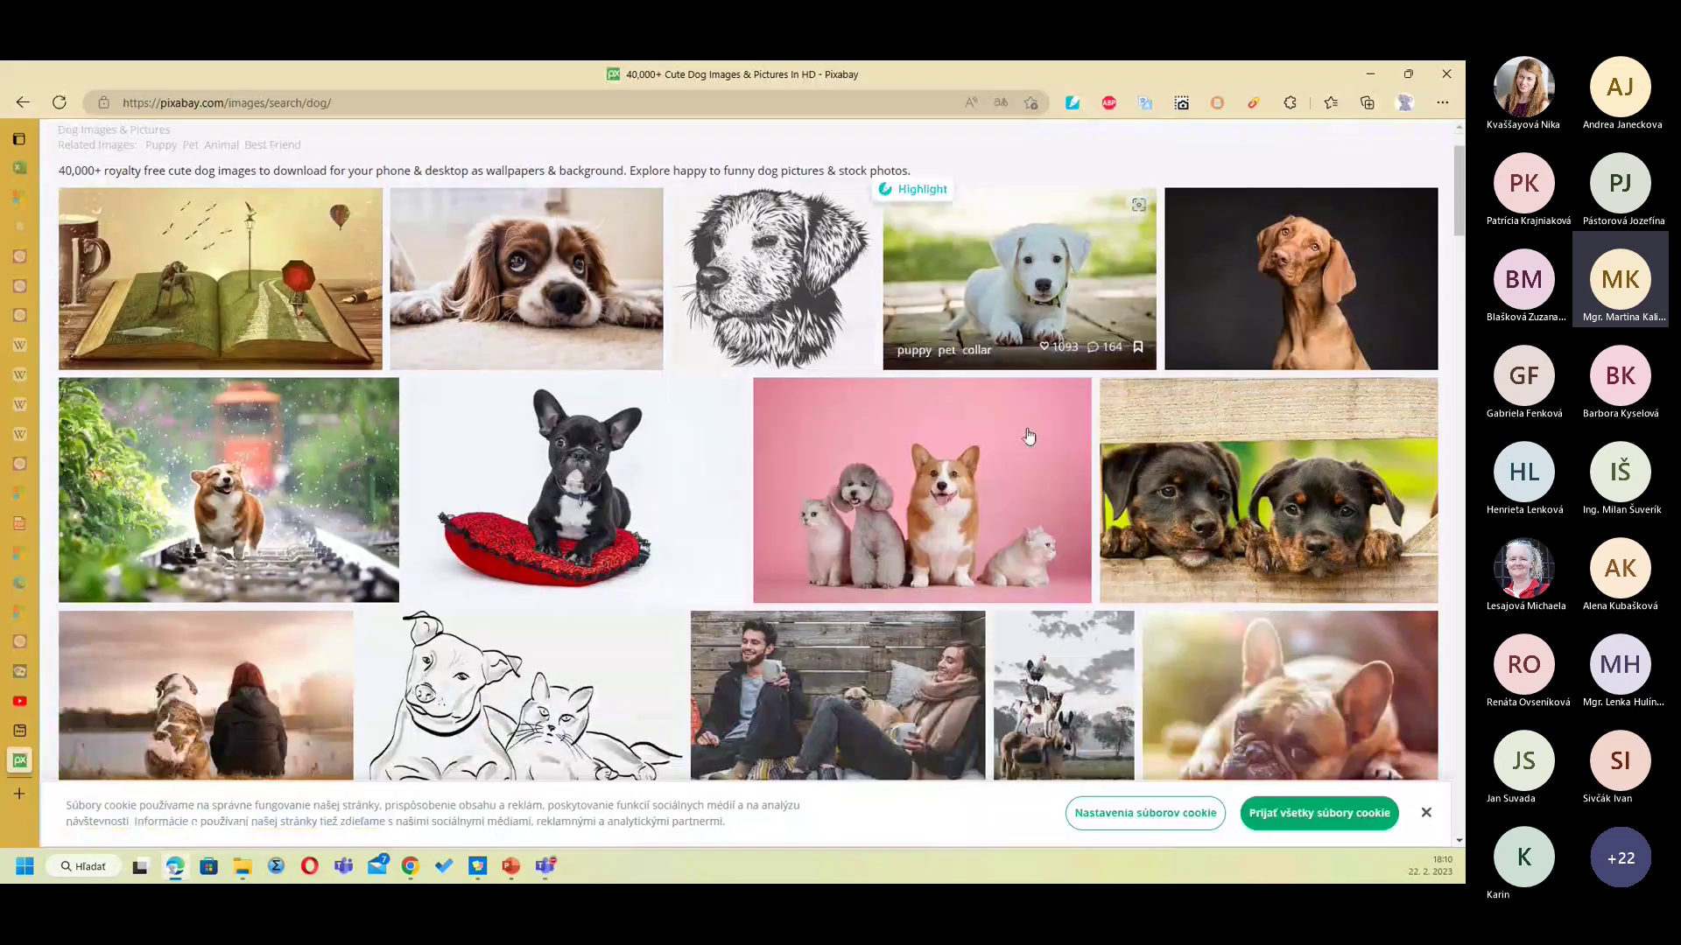
scroll(1028, 436, "down", 1)
scroll(1029, 436, "down", 3)
scroll(1029, 436, "down", 1)
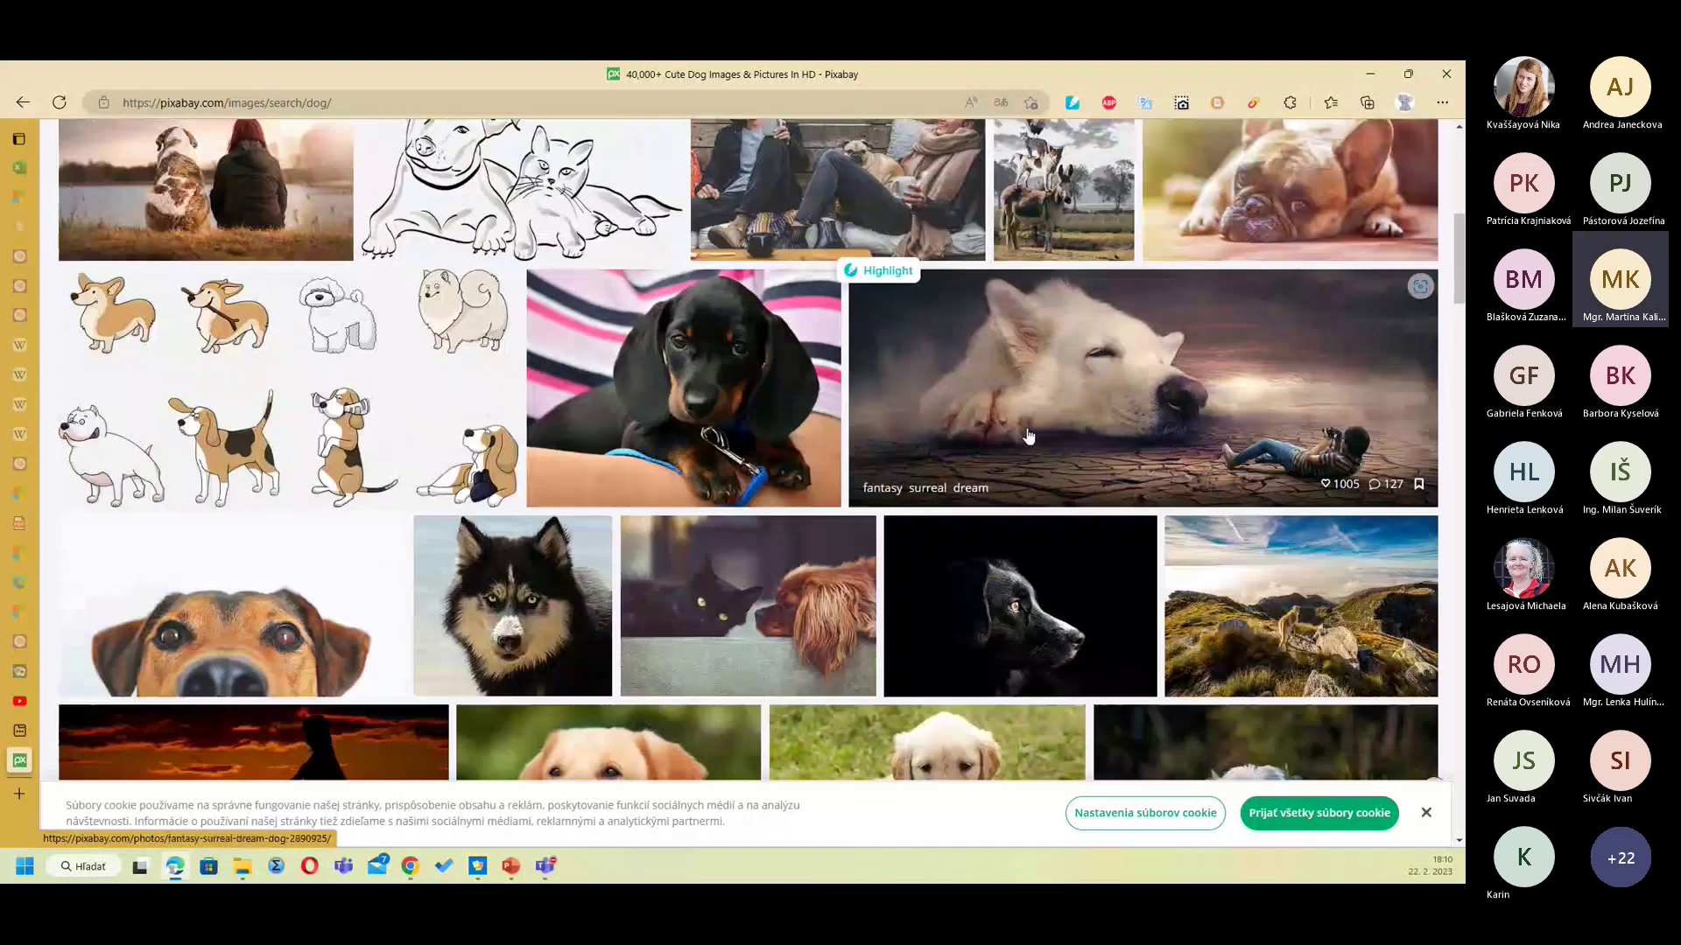
scroll(1028, 436, "down", 1)
scroll(1029, 436, "down", 1)
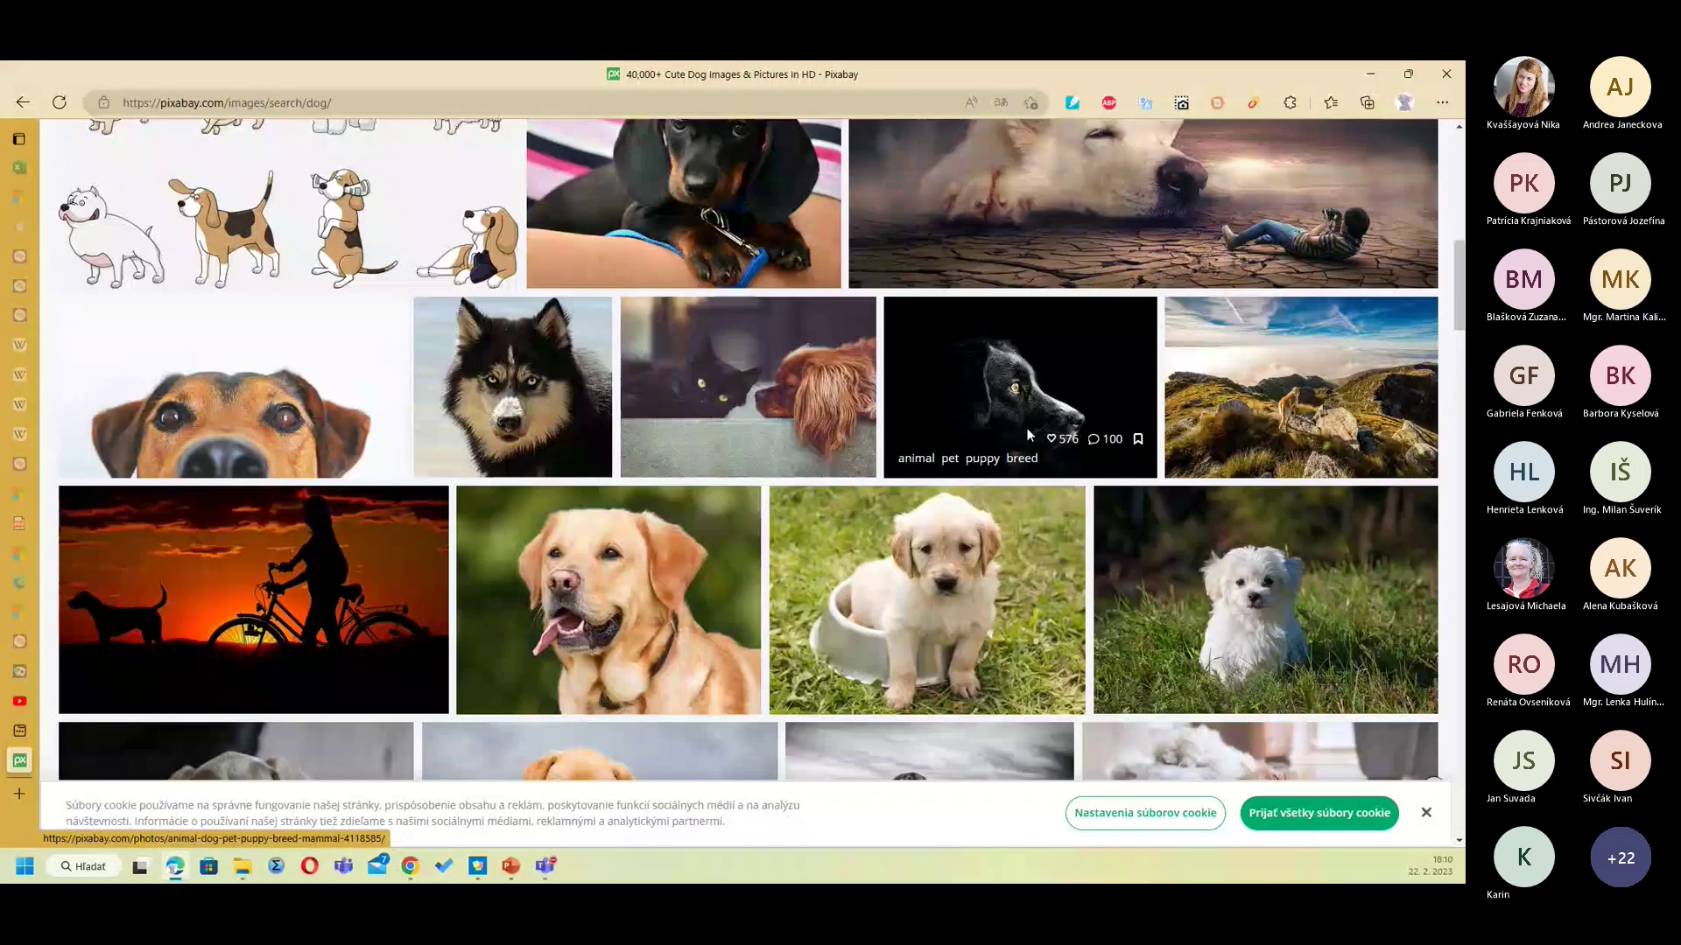
scroll(1029, 436, "down", 7)
scroll(1028, 436, "down", 3)
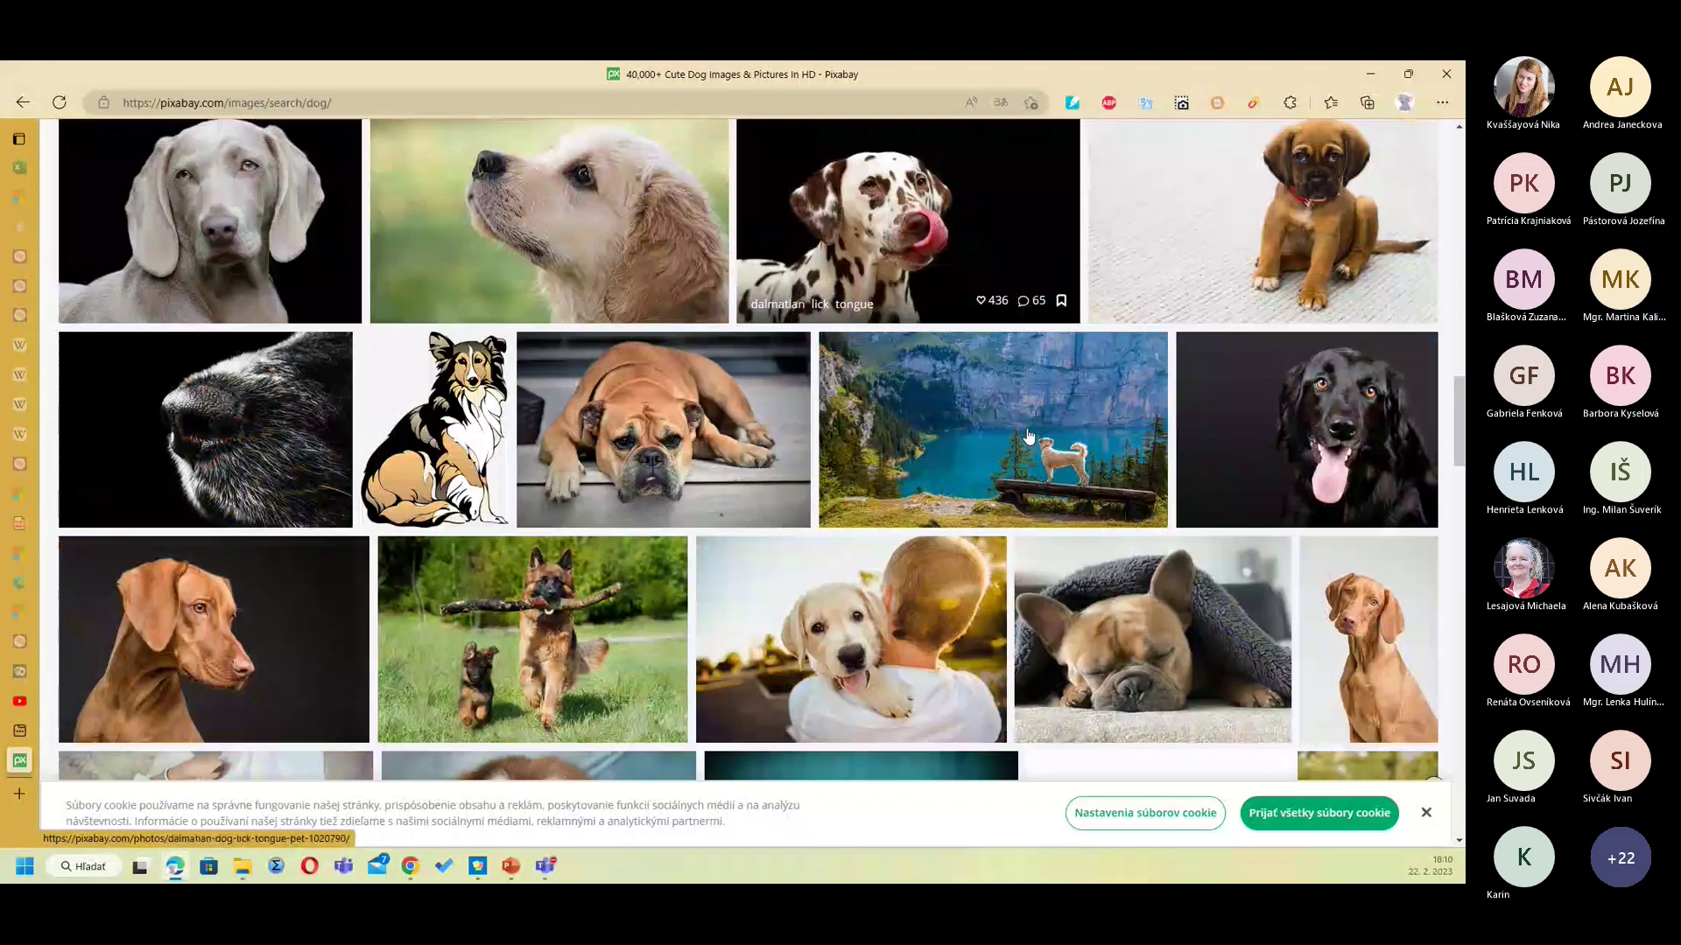
scroll(1029, 436, "down", 9)
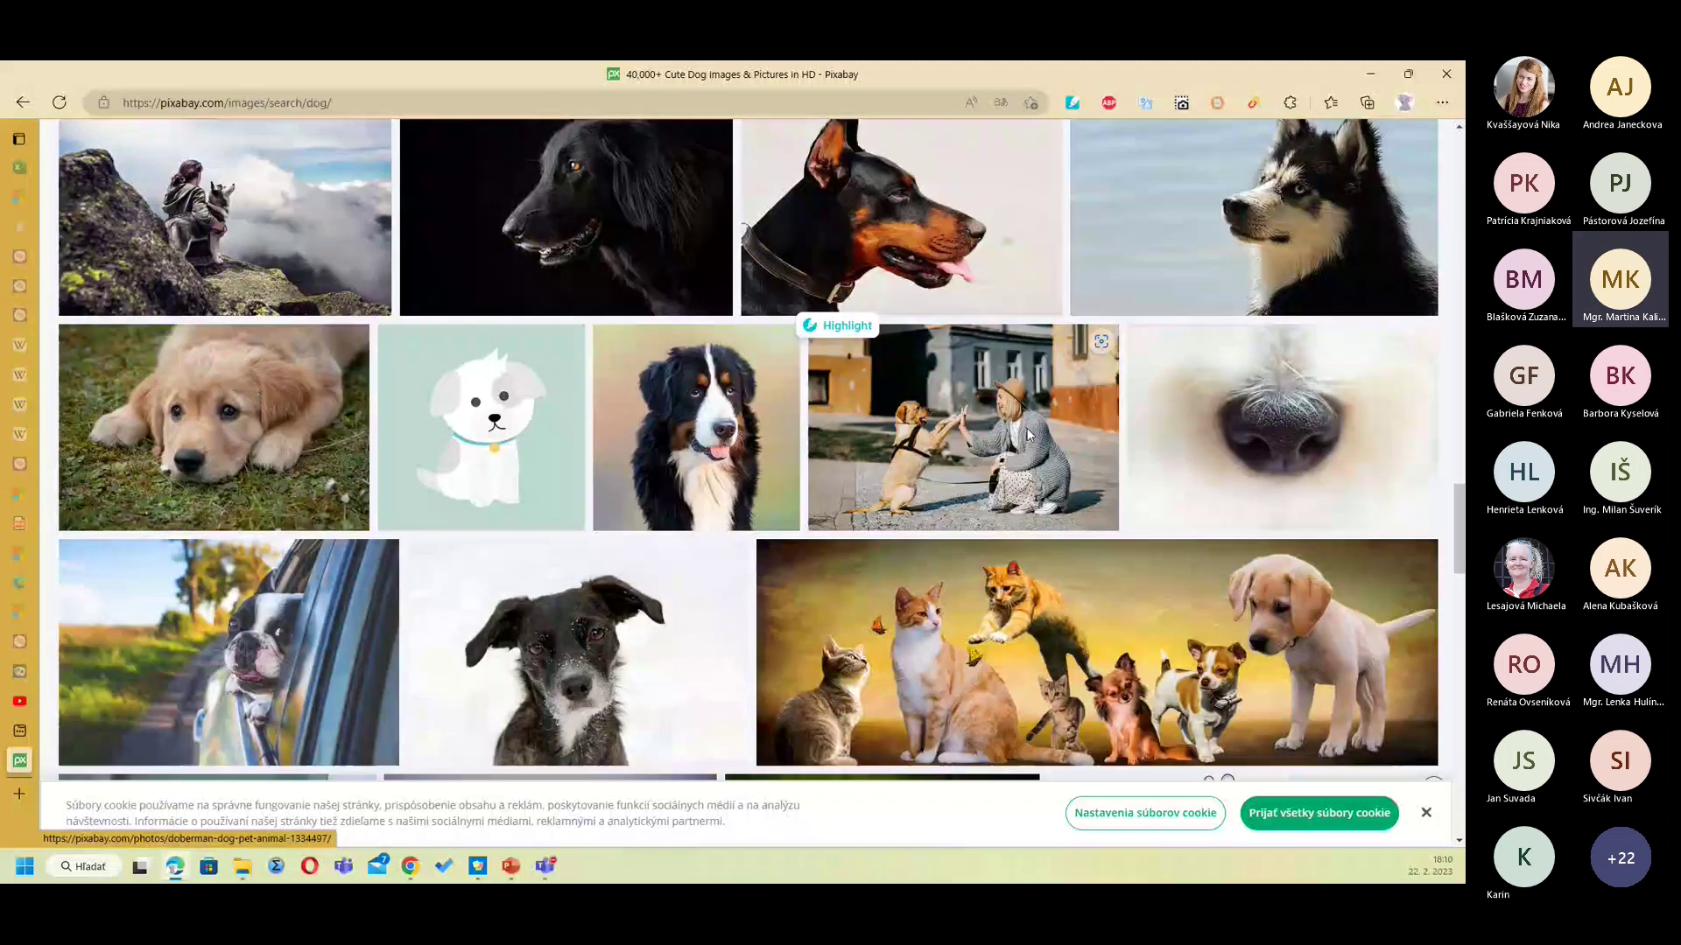
scroll(1028, 435, "down", 8)
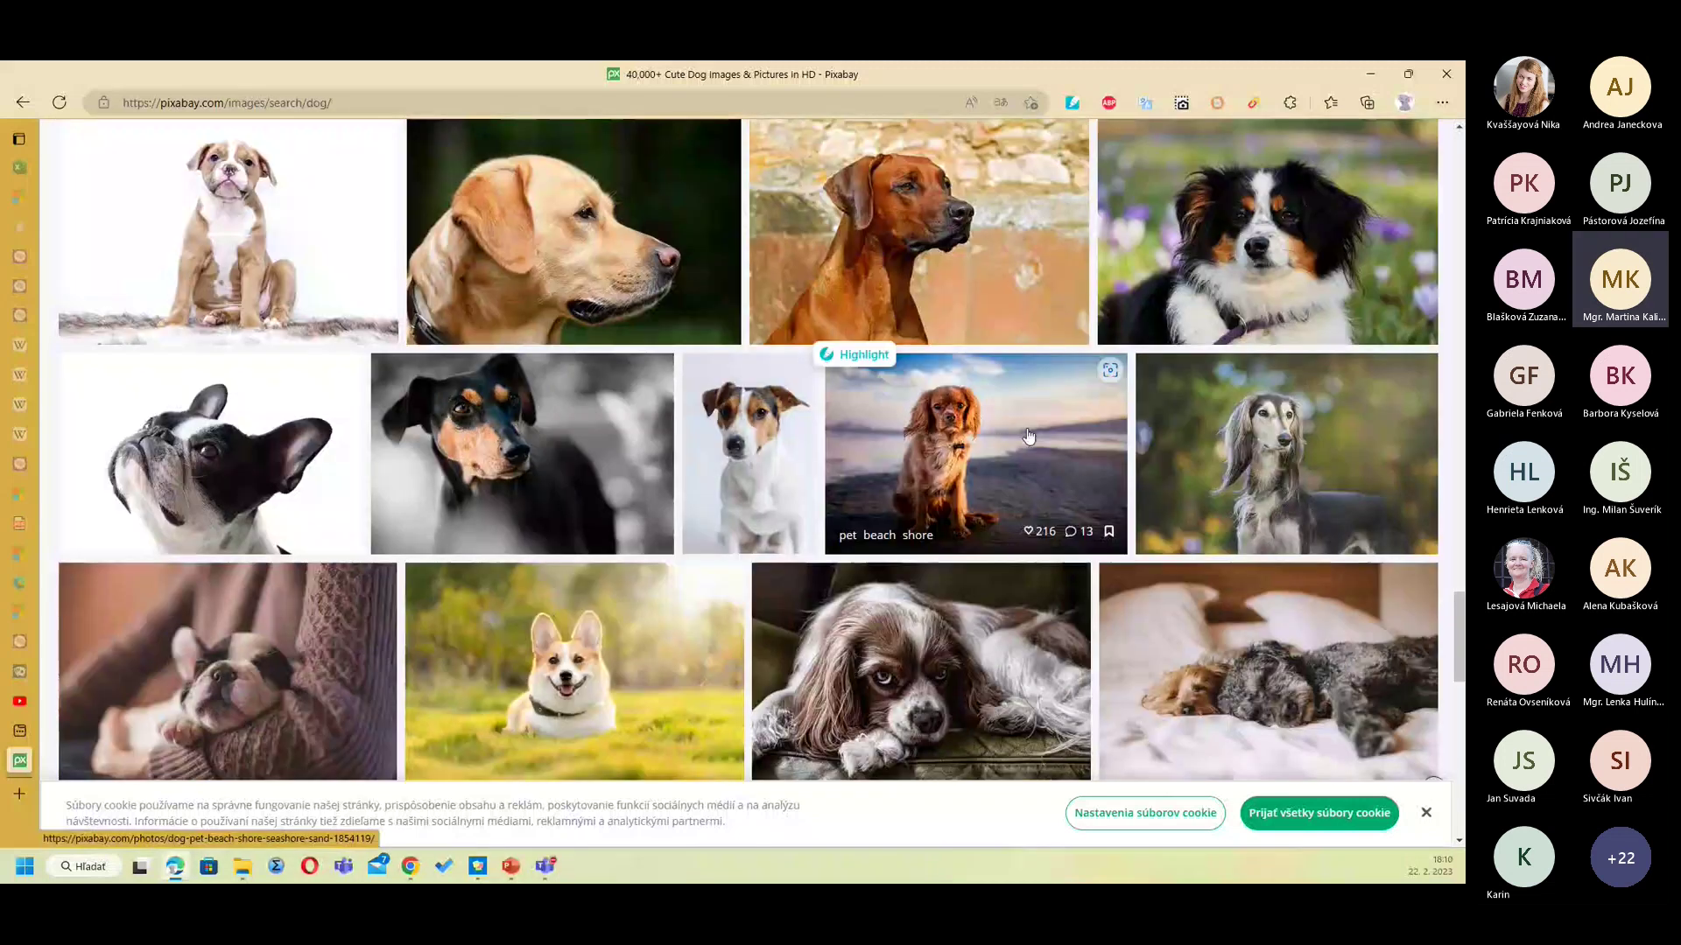
scroll(1028, 436, "down", 3)
scroll(1028, 436, "down", 3)
scroll(1028, 435, "down", 3)
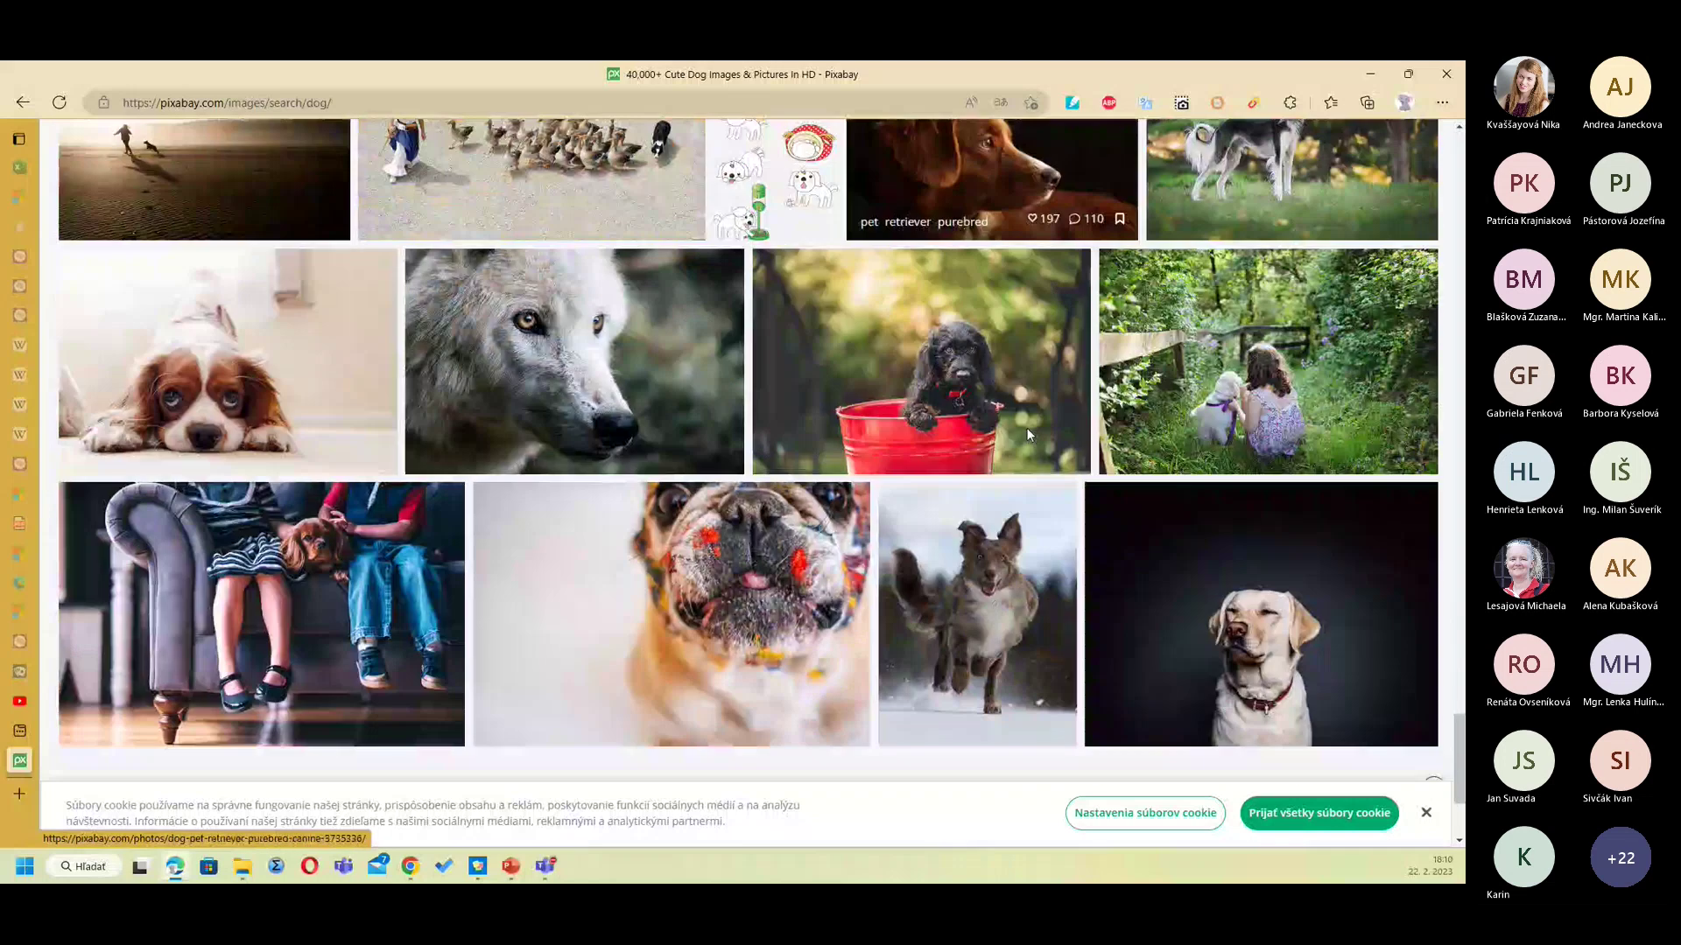
scroll(1026, 428, "down", 3)
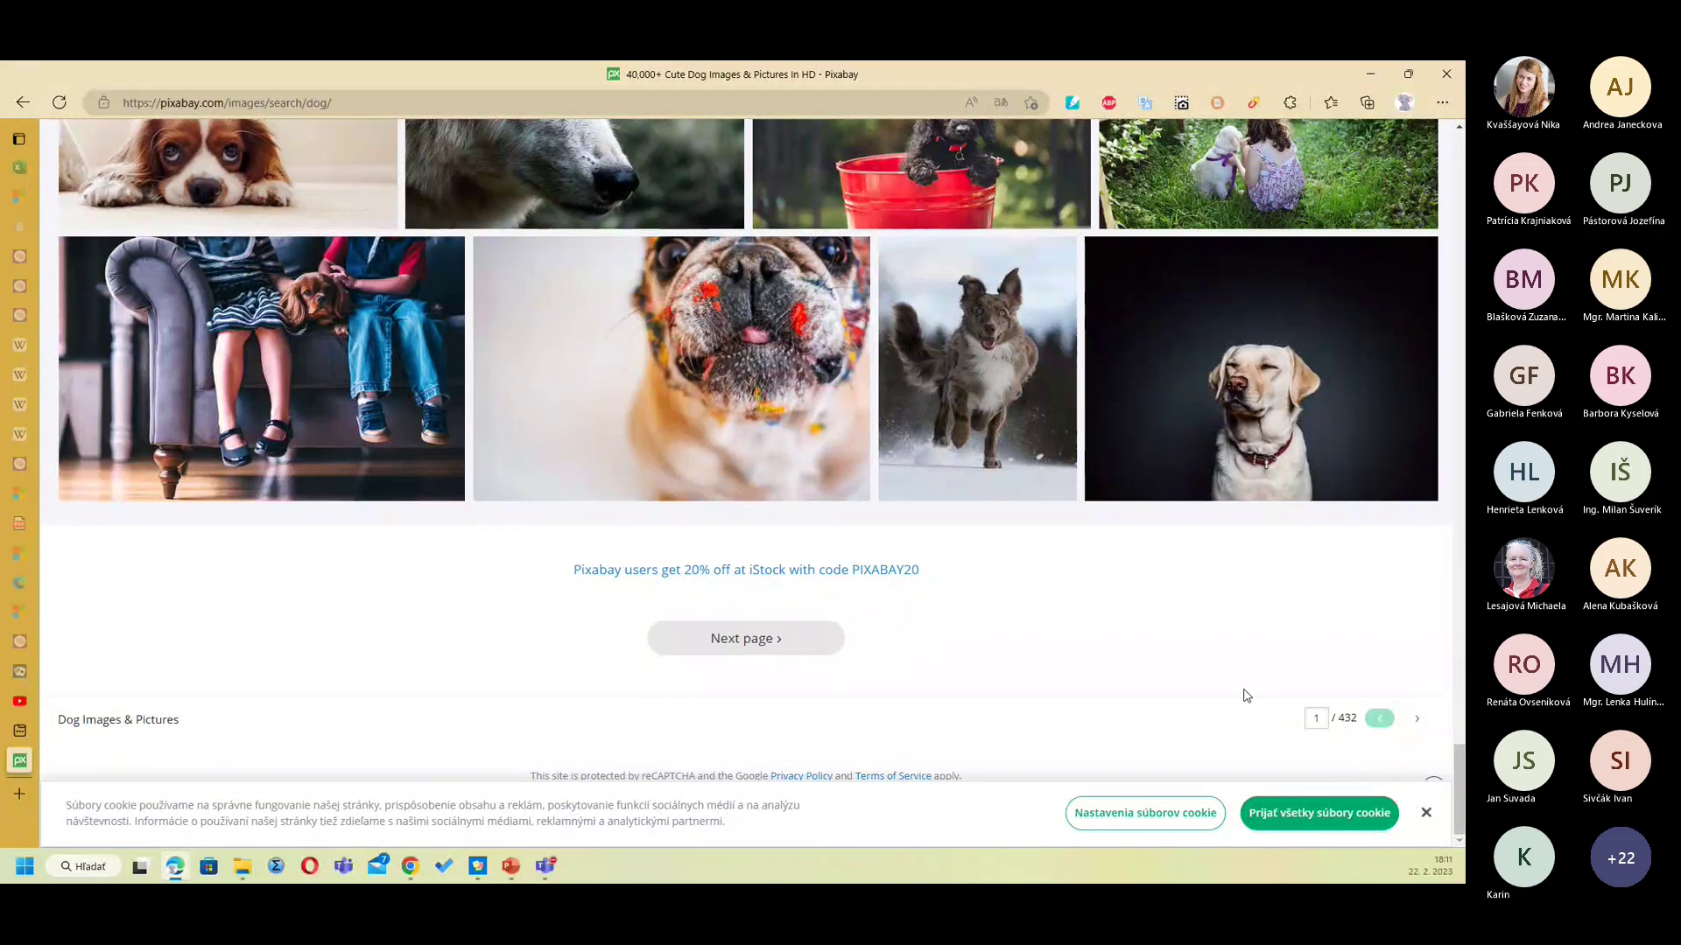
scroll(1187, 662, "up", 5)
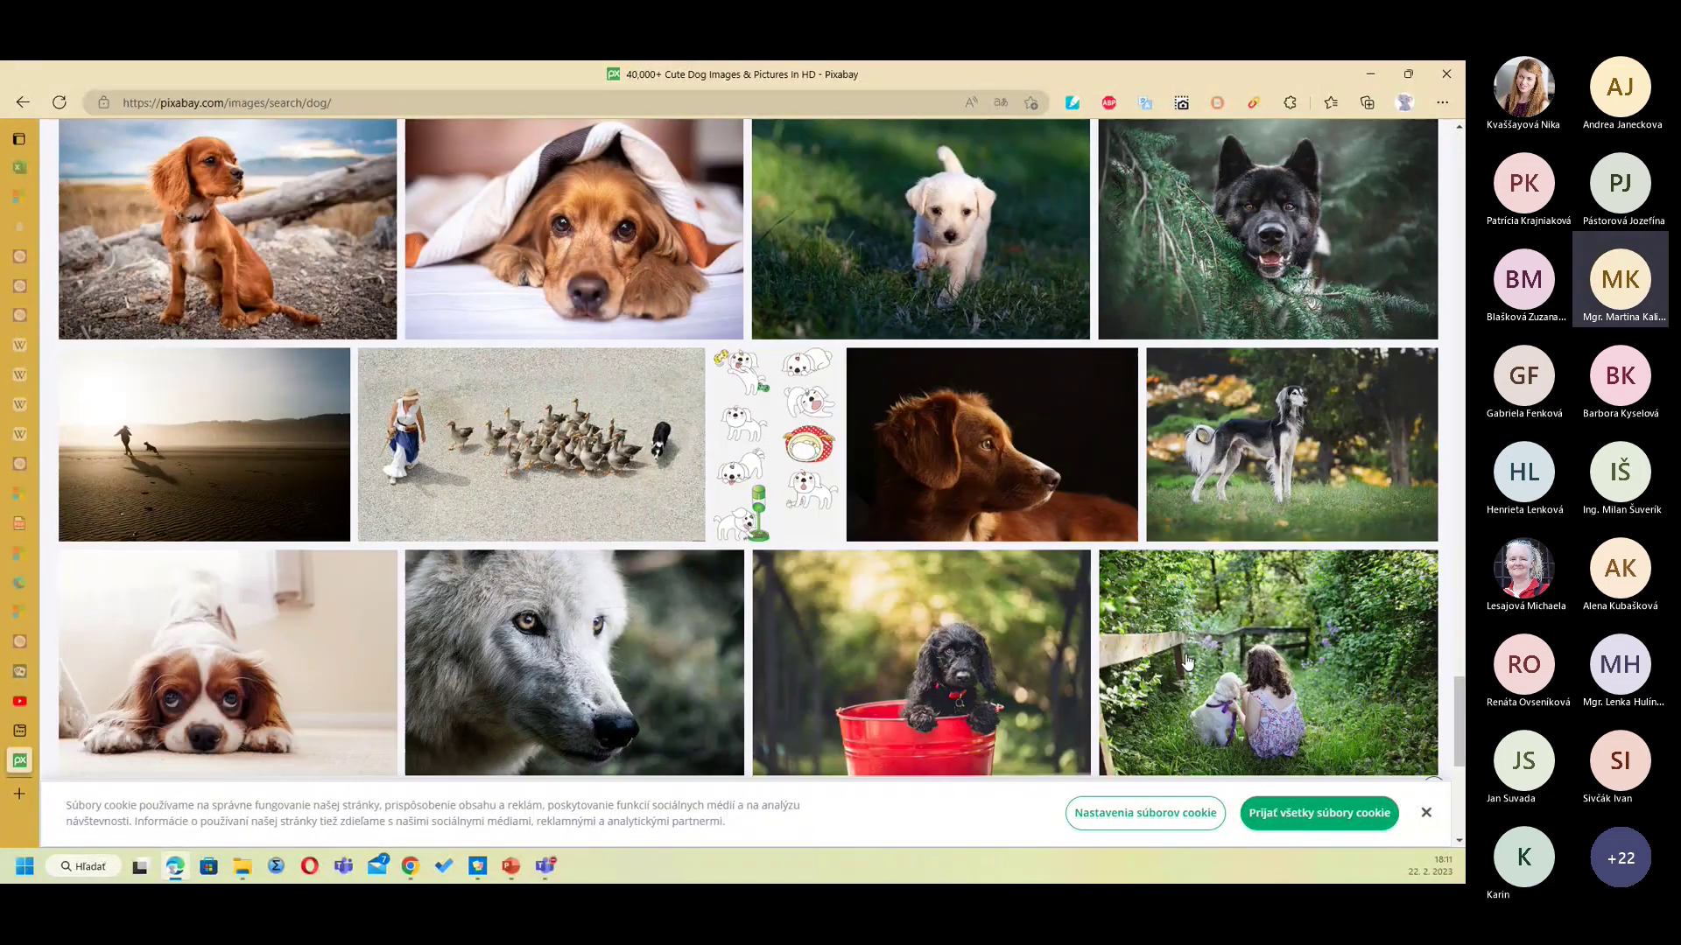
scroll(1186, 663, "up", 3)
scroll(1000, 604, "up", 5)
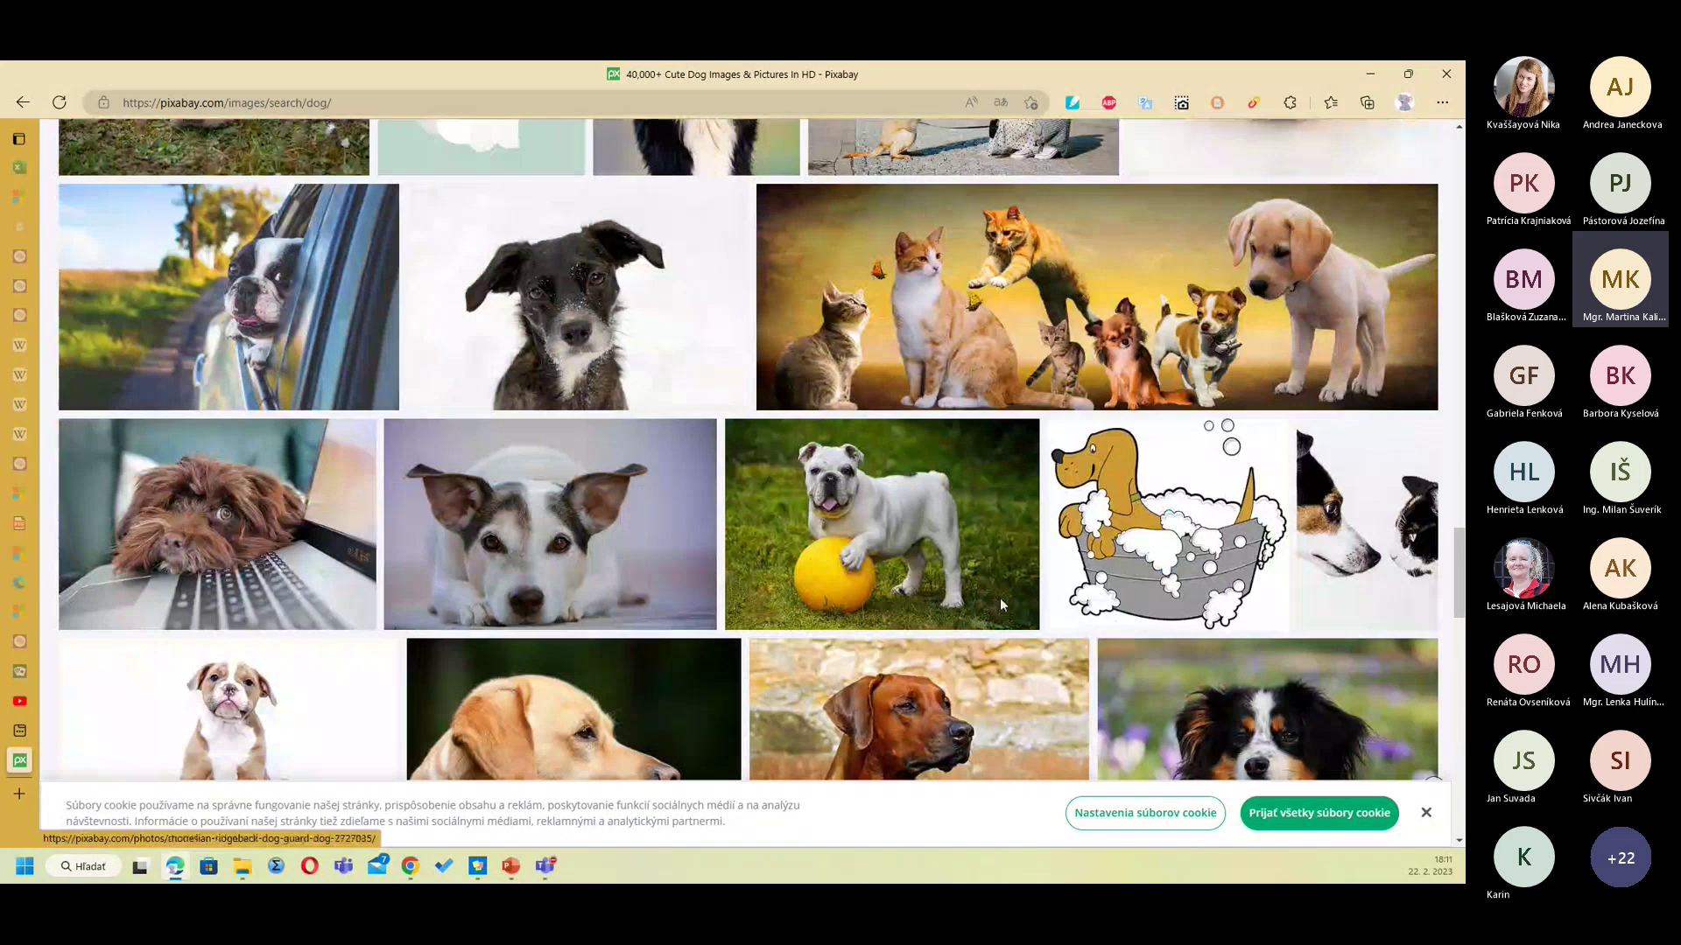
mouse_move(549, 522)
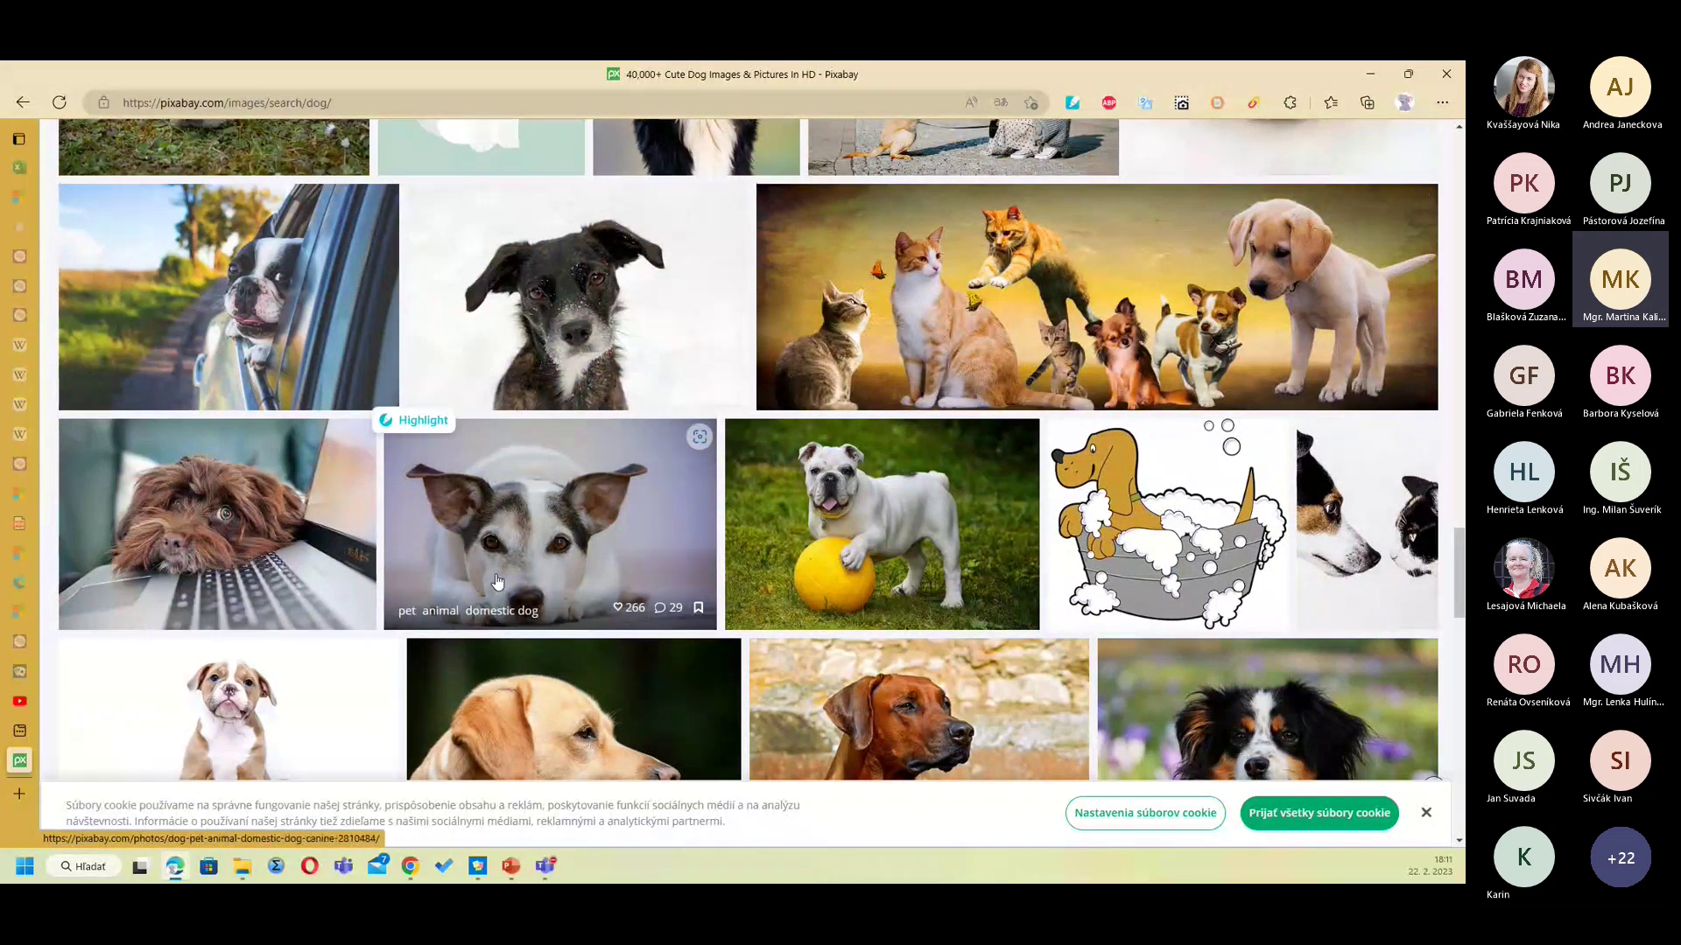
scroll(497, 581, "down", 1)
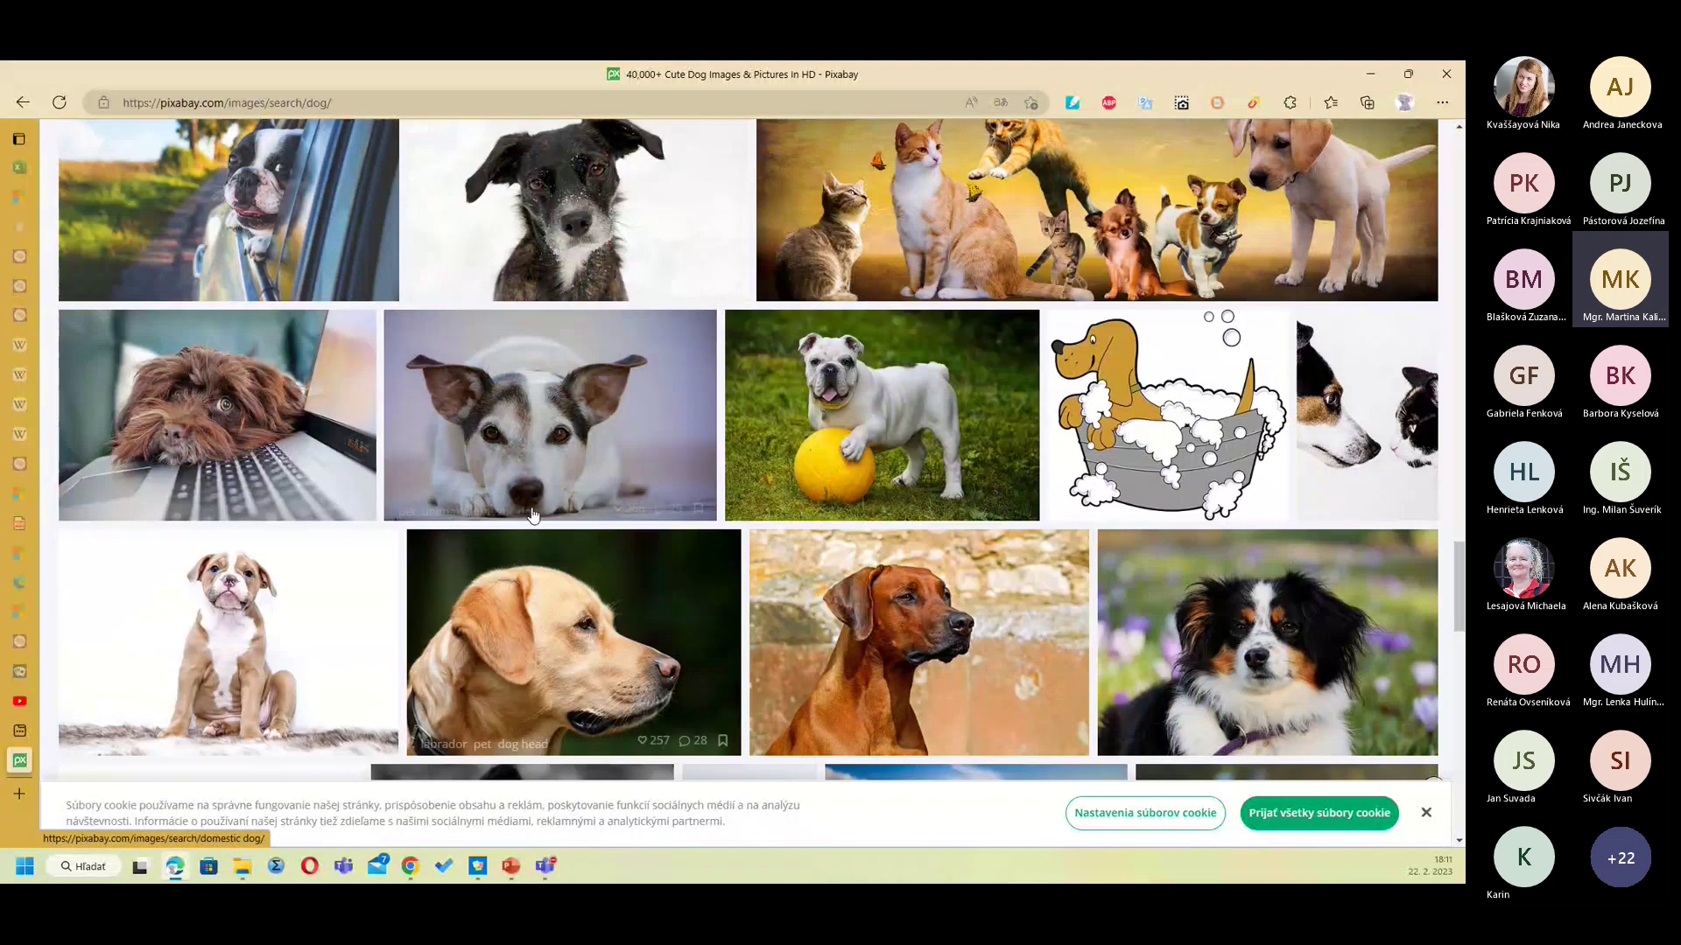
left_click(535, 460)
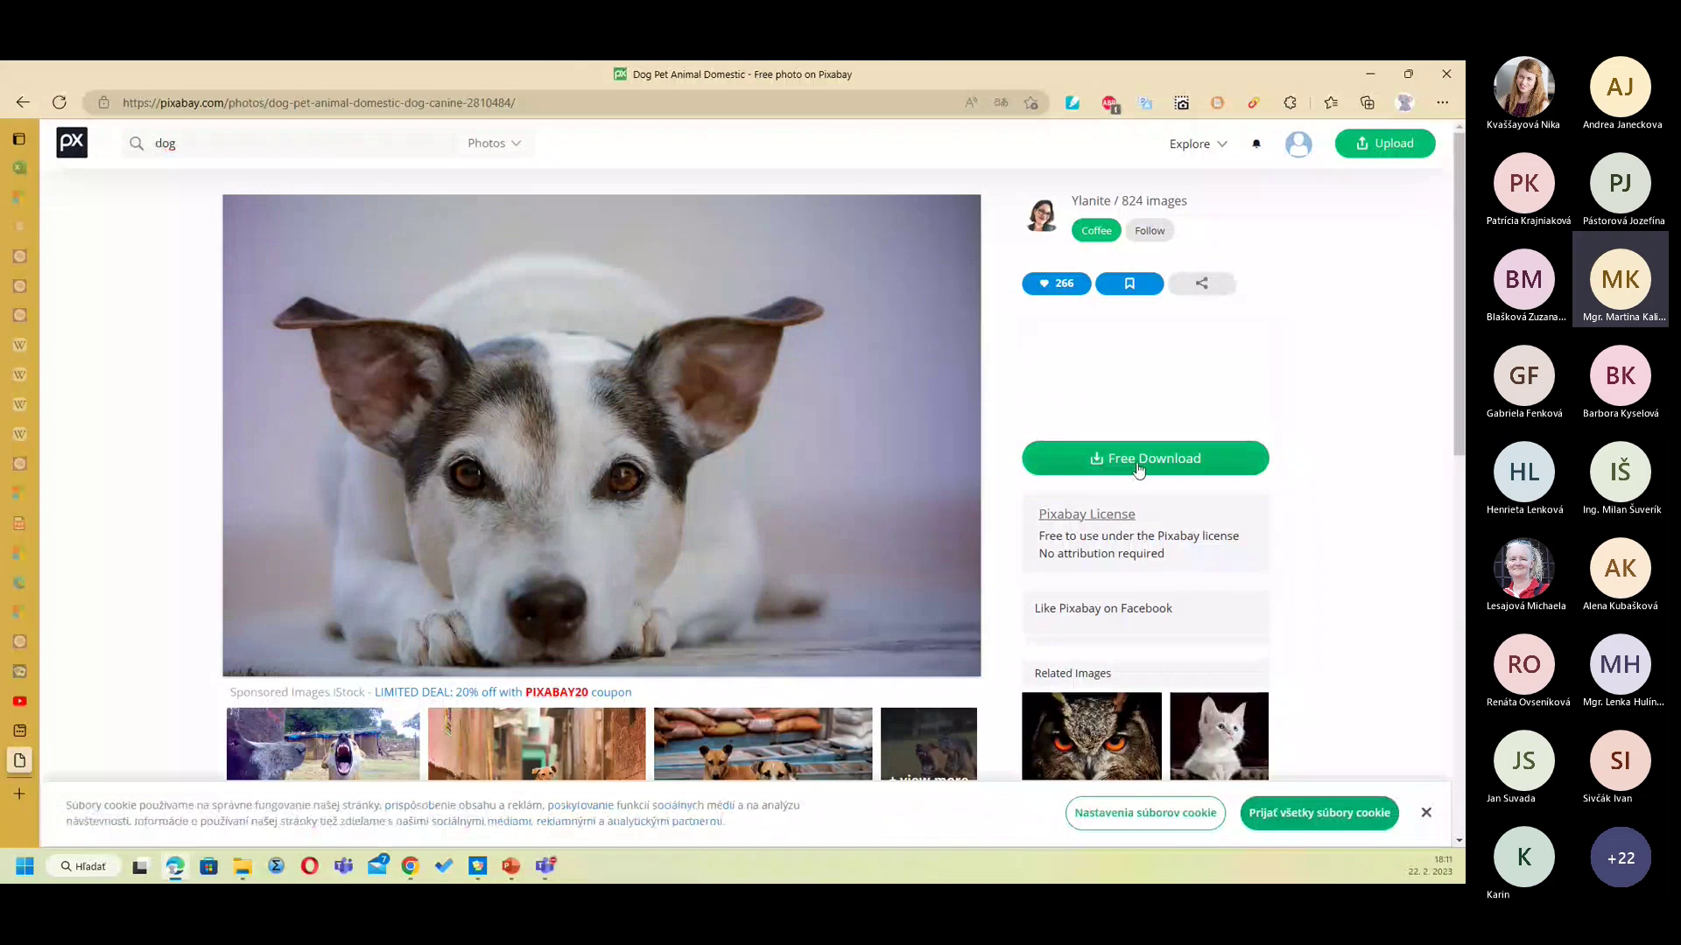
Step: Download the dog photo as a 1280×813 JPG via Free Download
left_click(1140, 474)
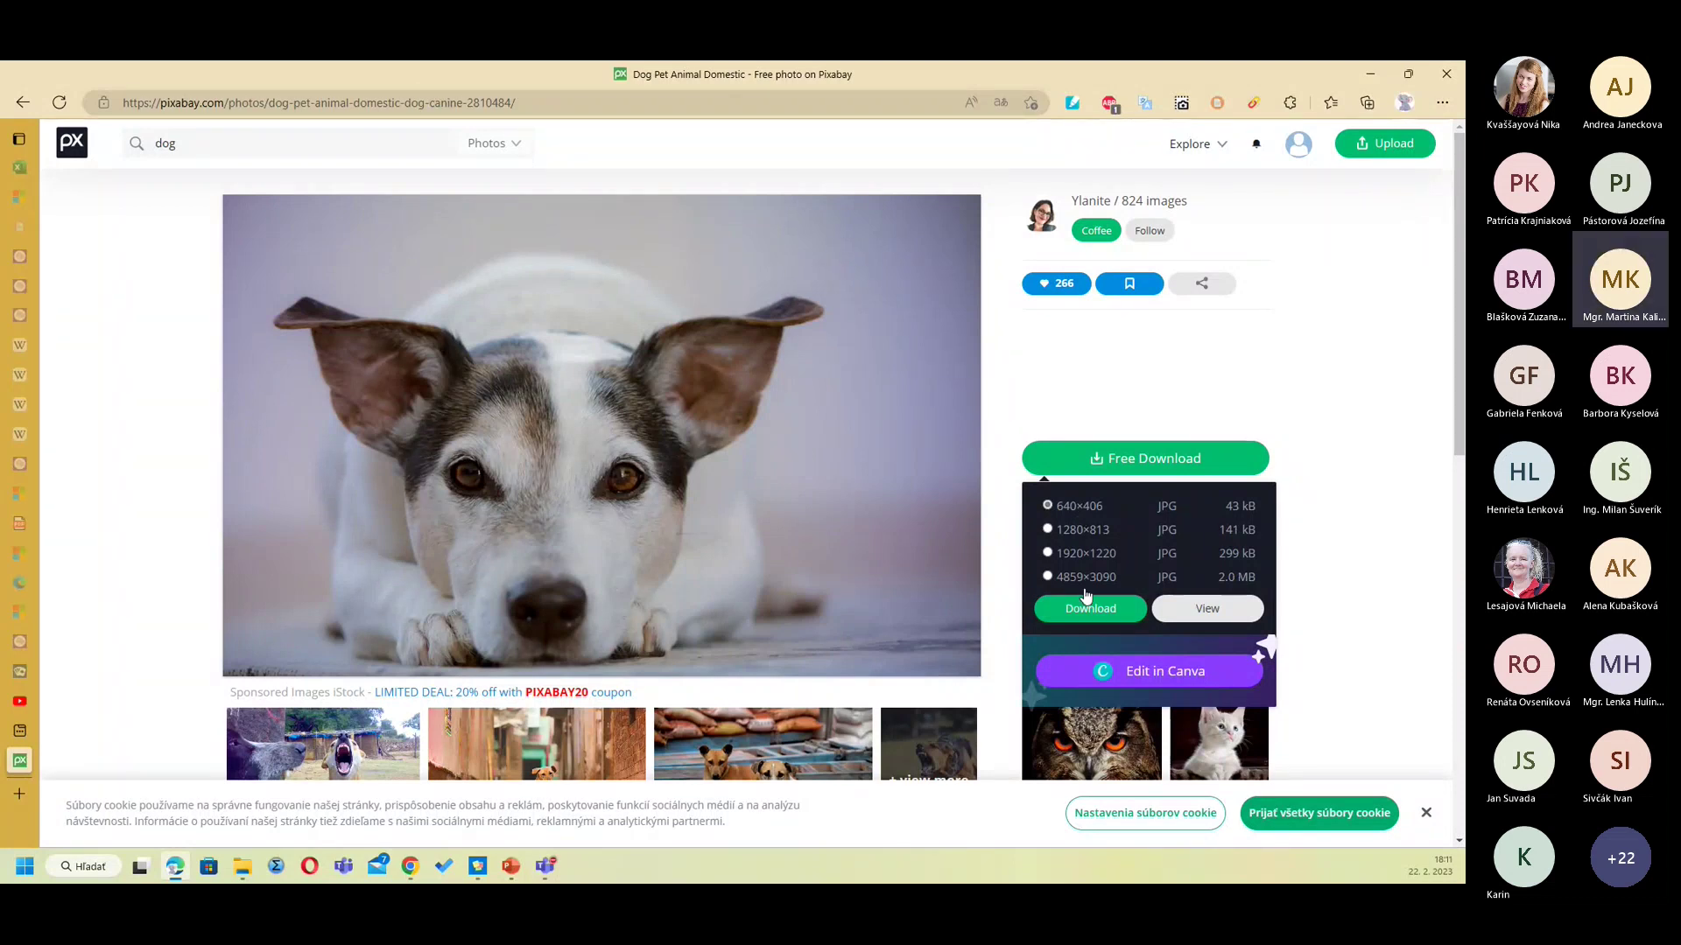
left_click(1080, 536)
left_click(1075, 609)
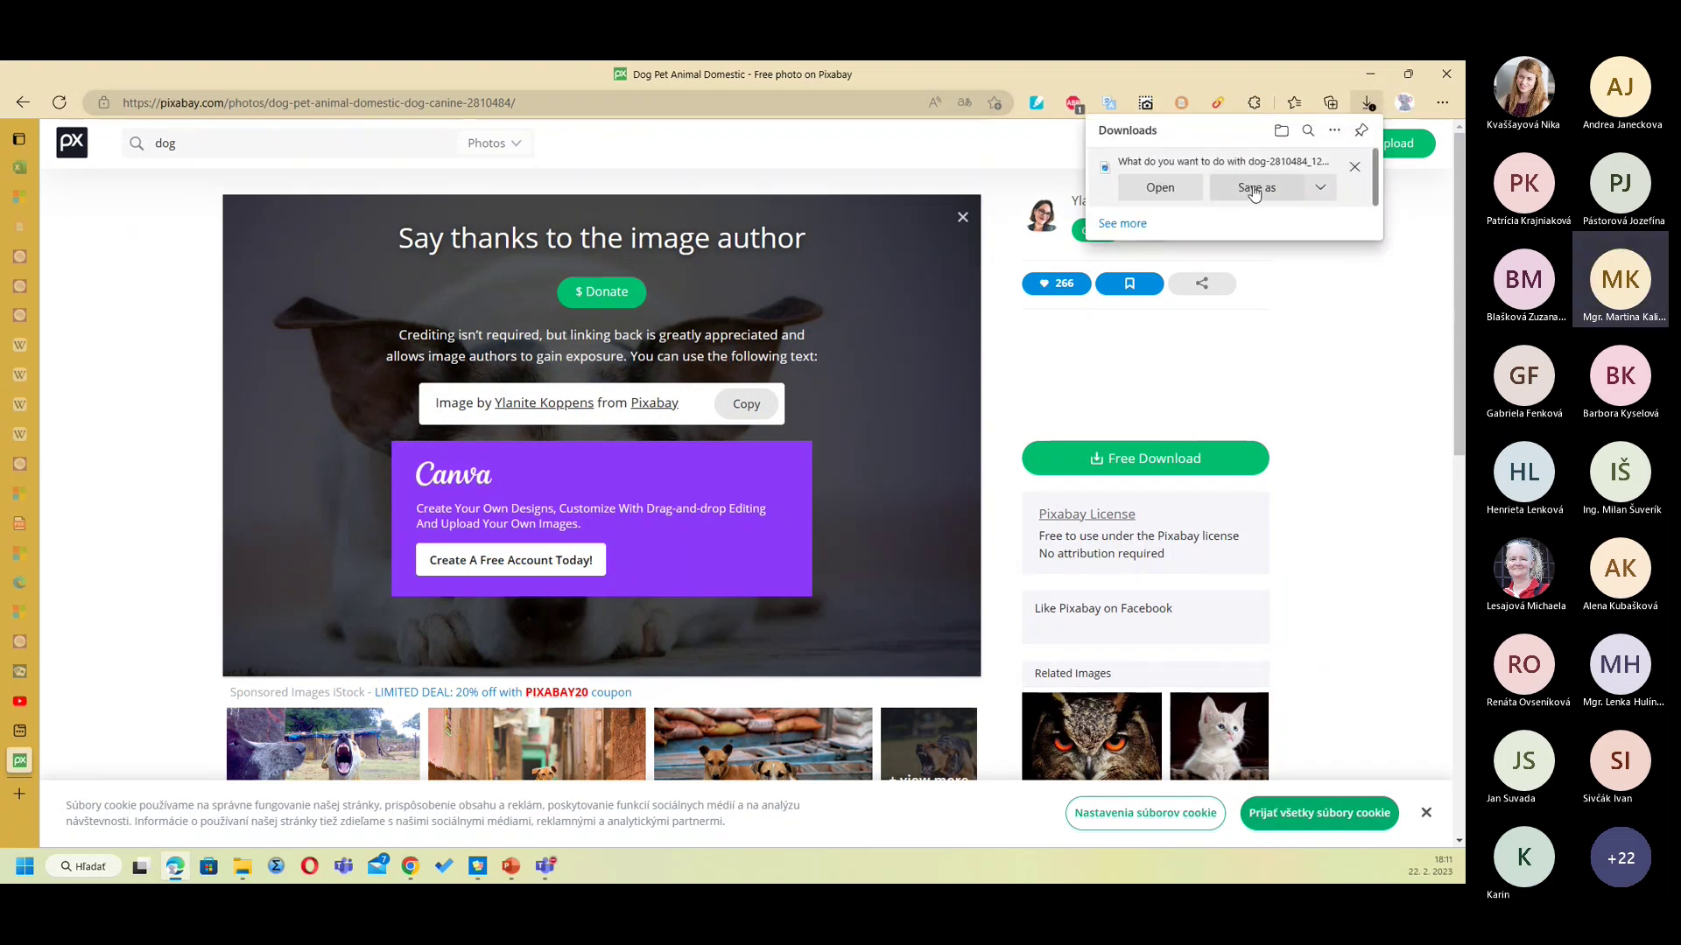
Step: Save dog-2810484_1280.jpg into the 0001 folder inside Obrázky
left_click(1254, 188)
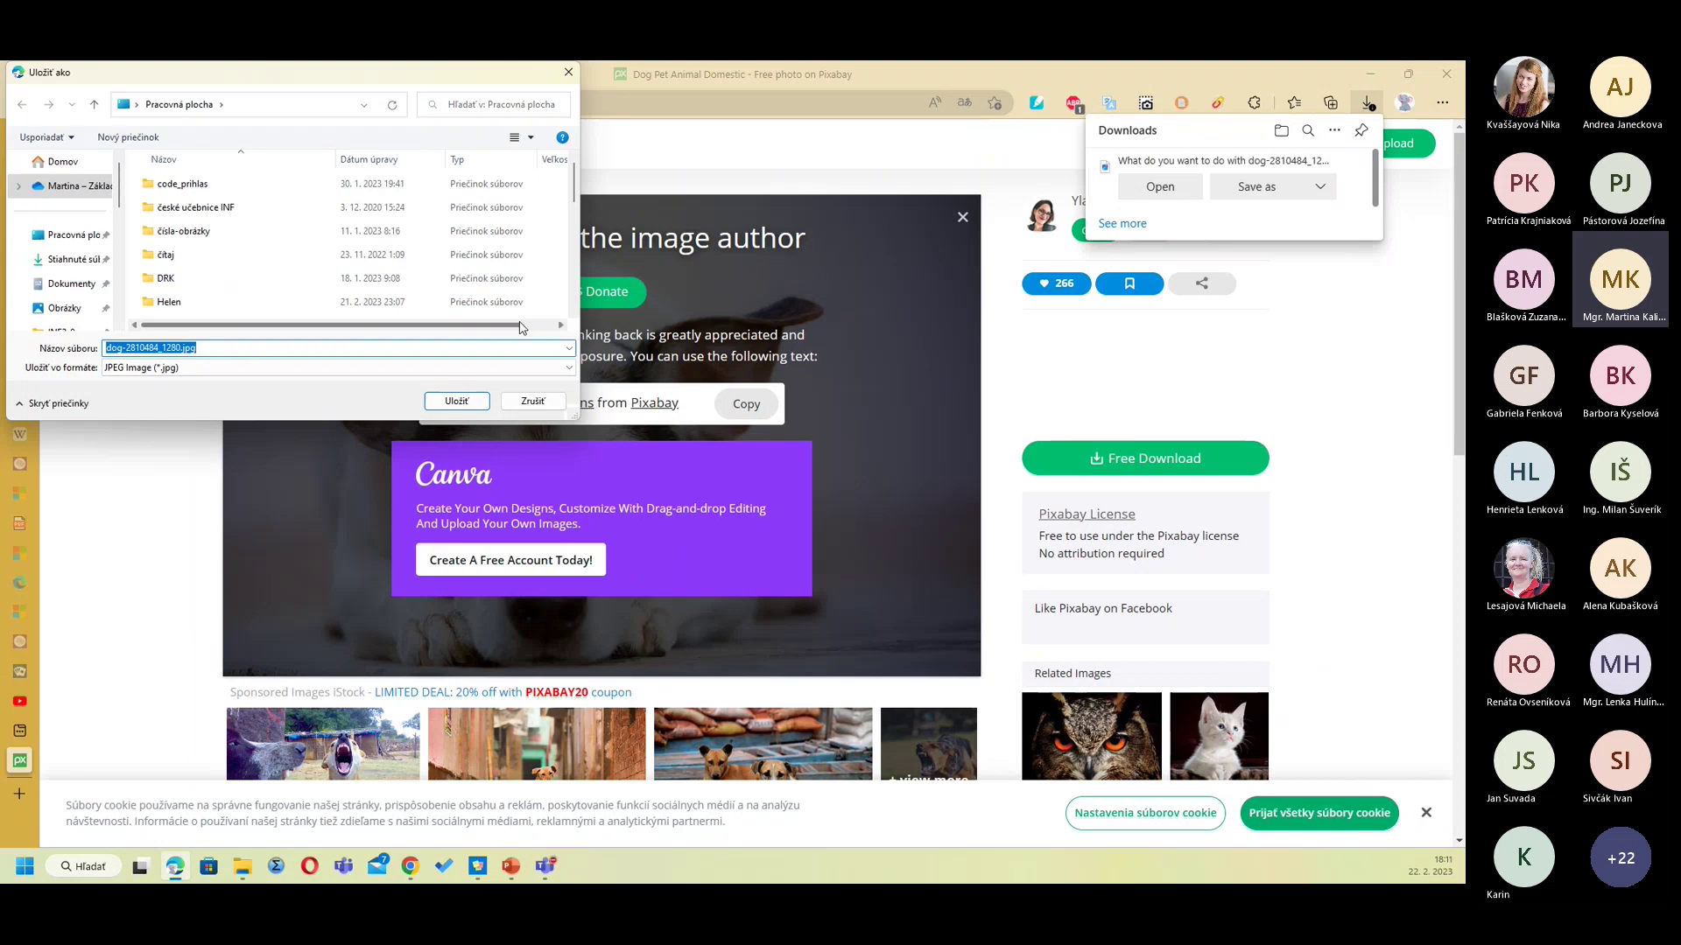
scroll(65, 280, "down", 1)
left_click(66, 285)
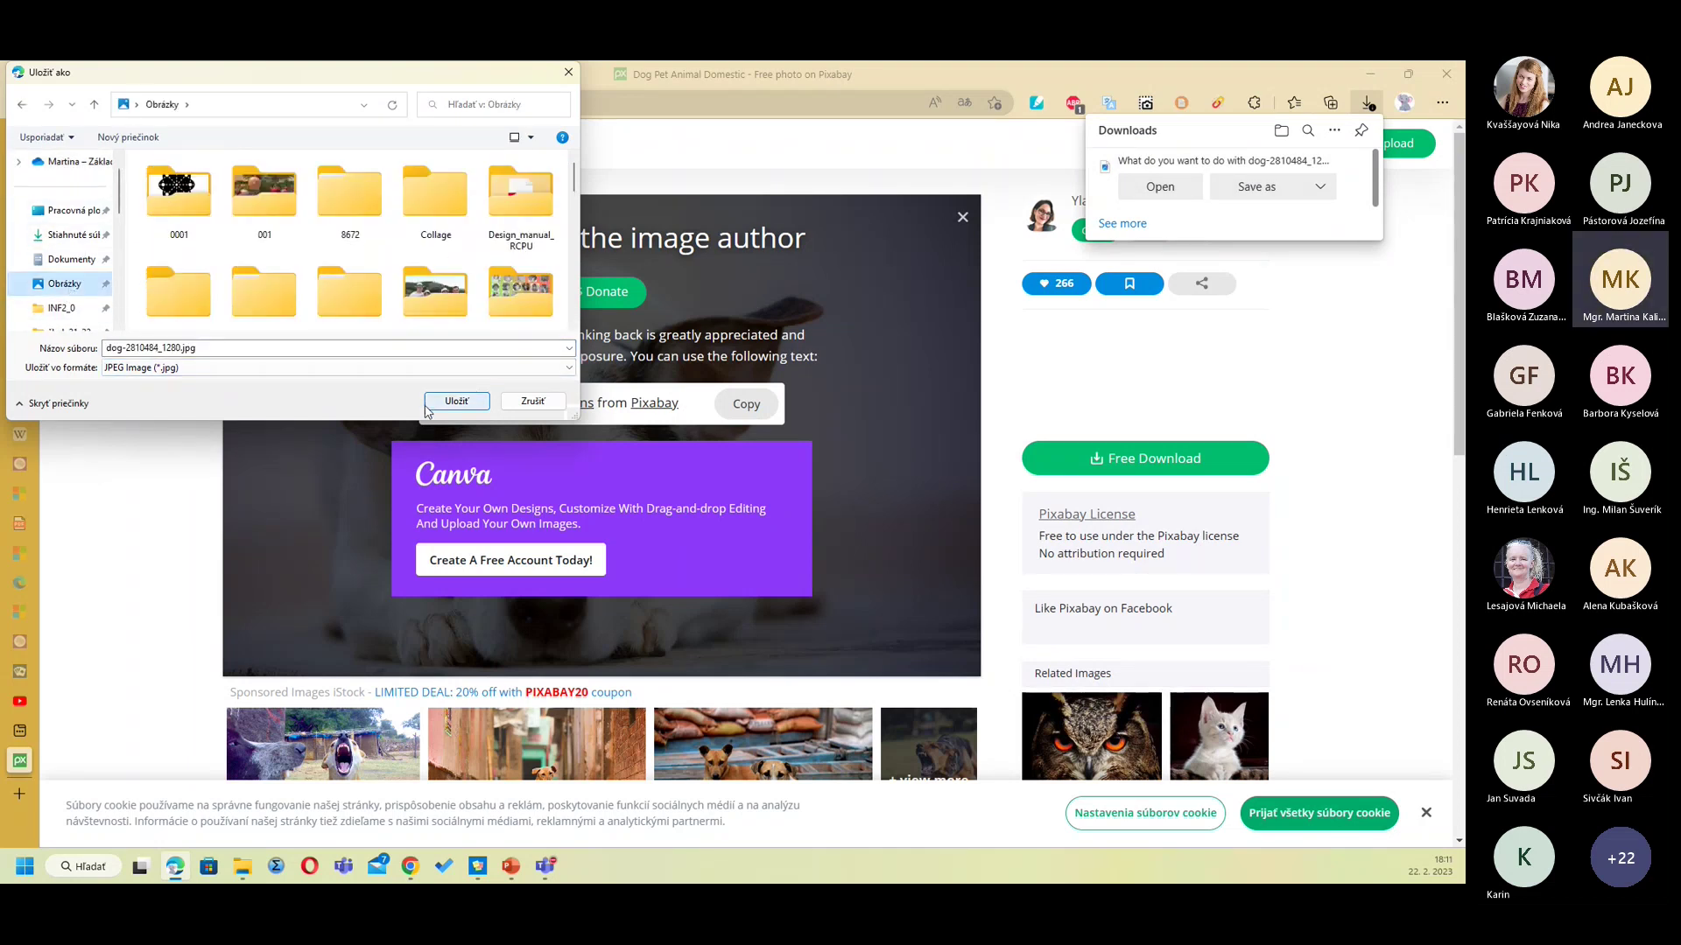
double_click(193, 213)
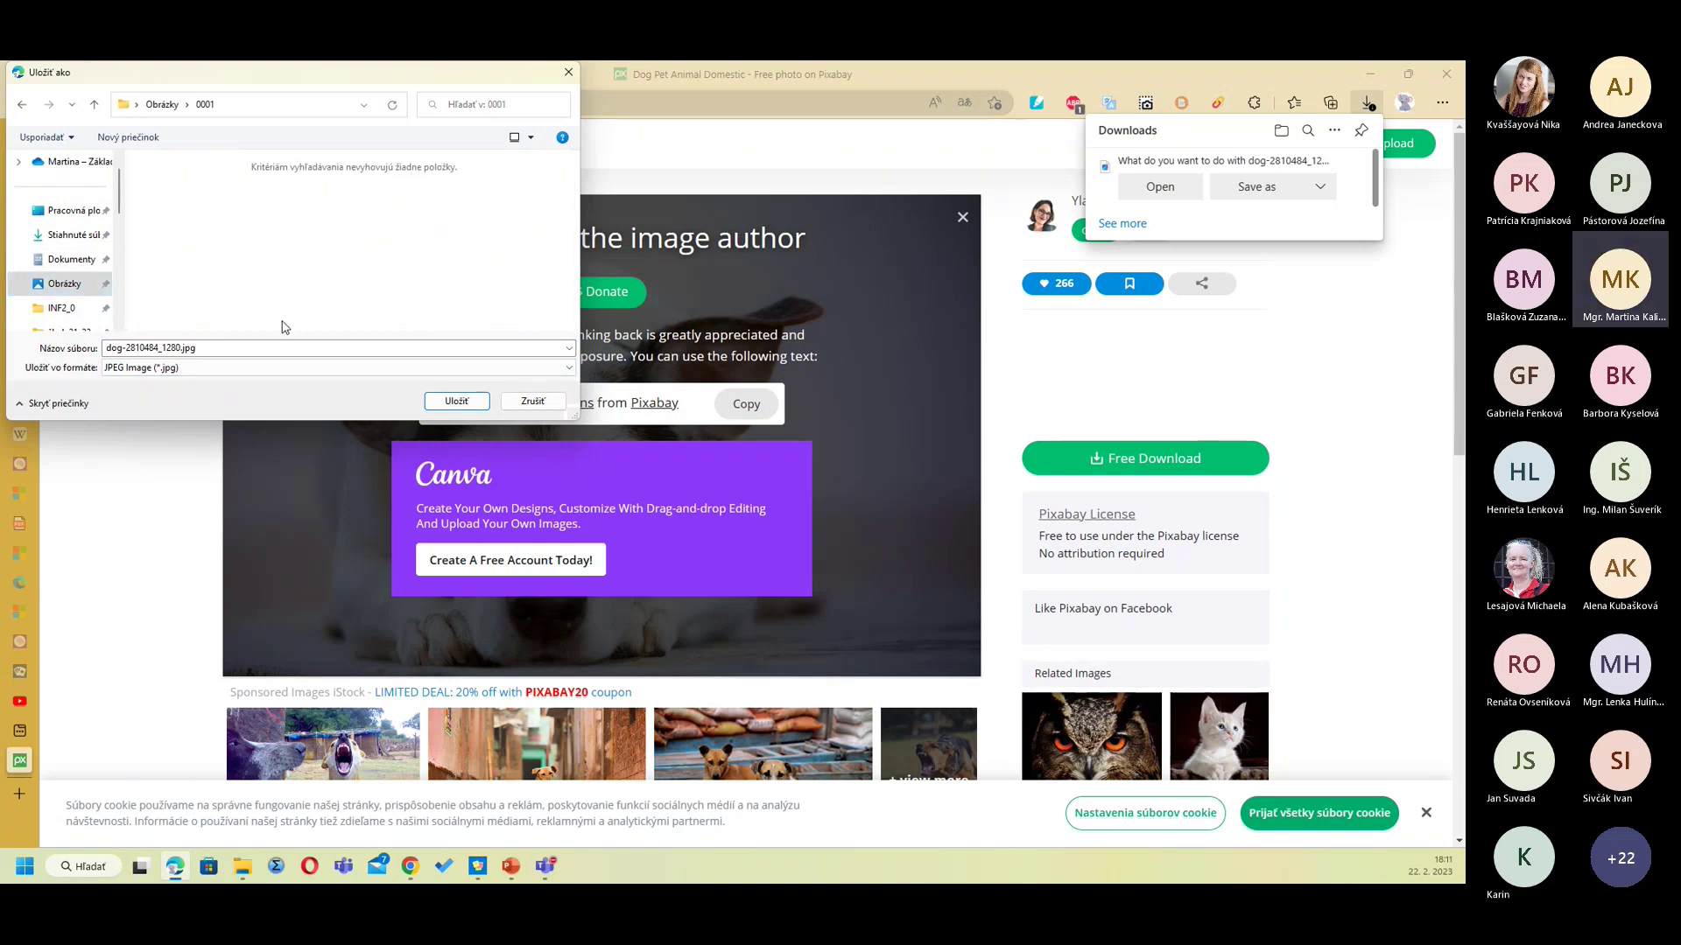
left_click(456, 401)
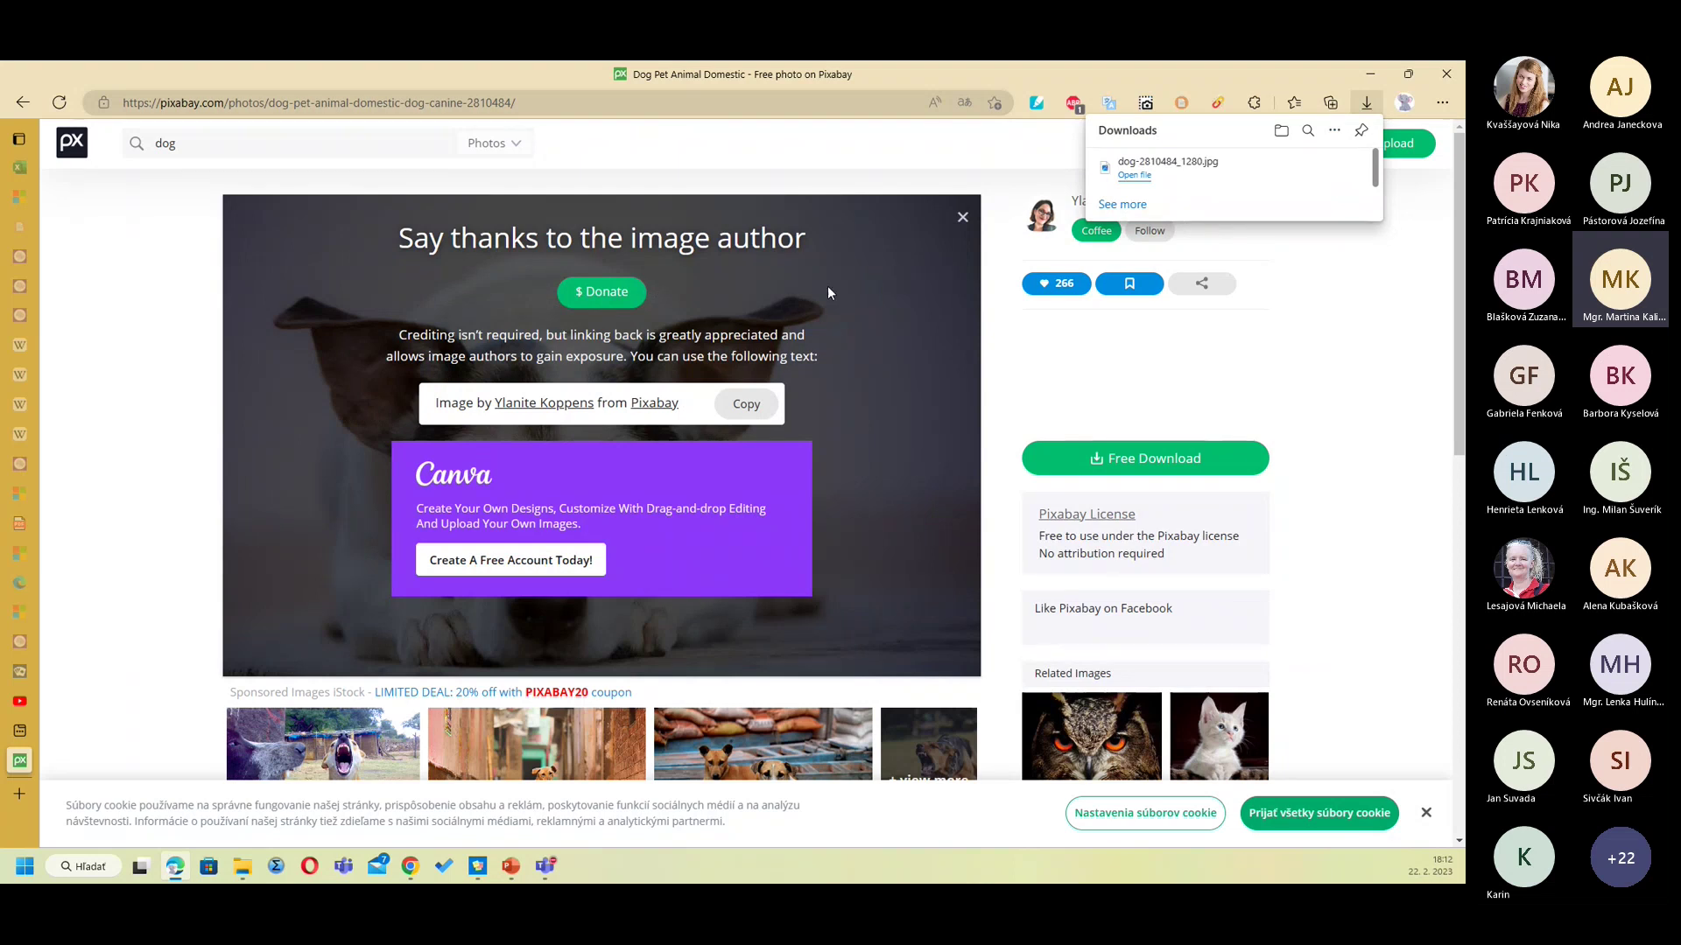
Step: Close the Edge Downloads list after checking the saved dog photo
scroll(346, 524, "down", 3)
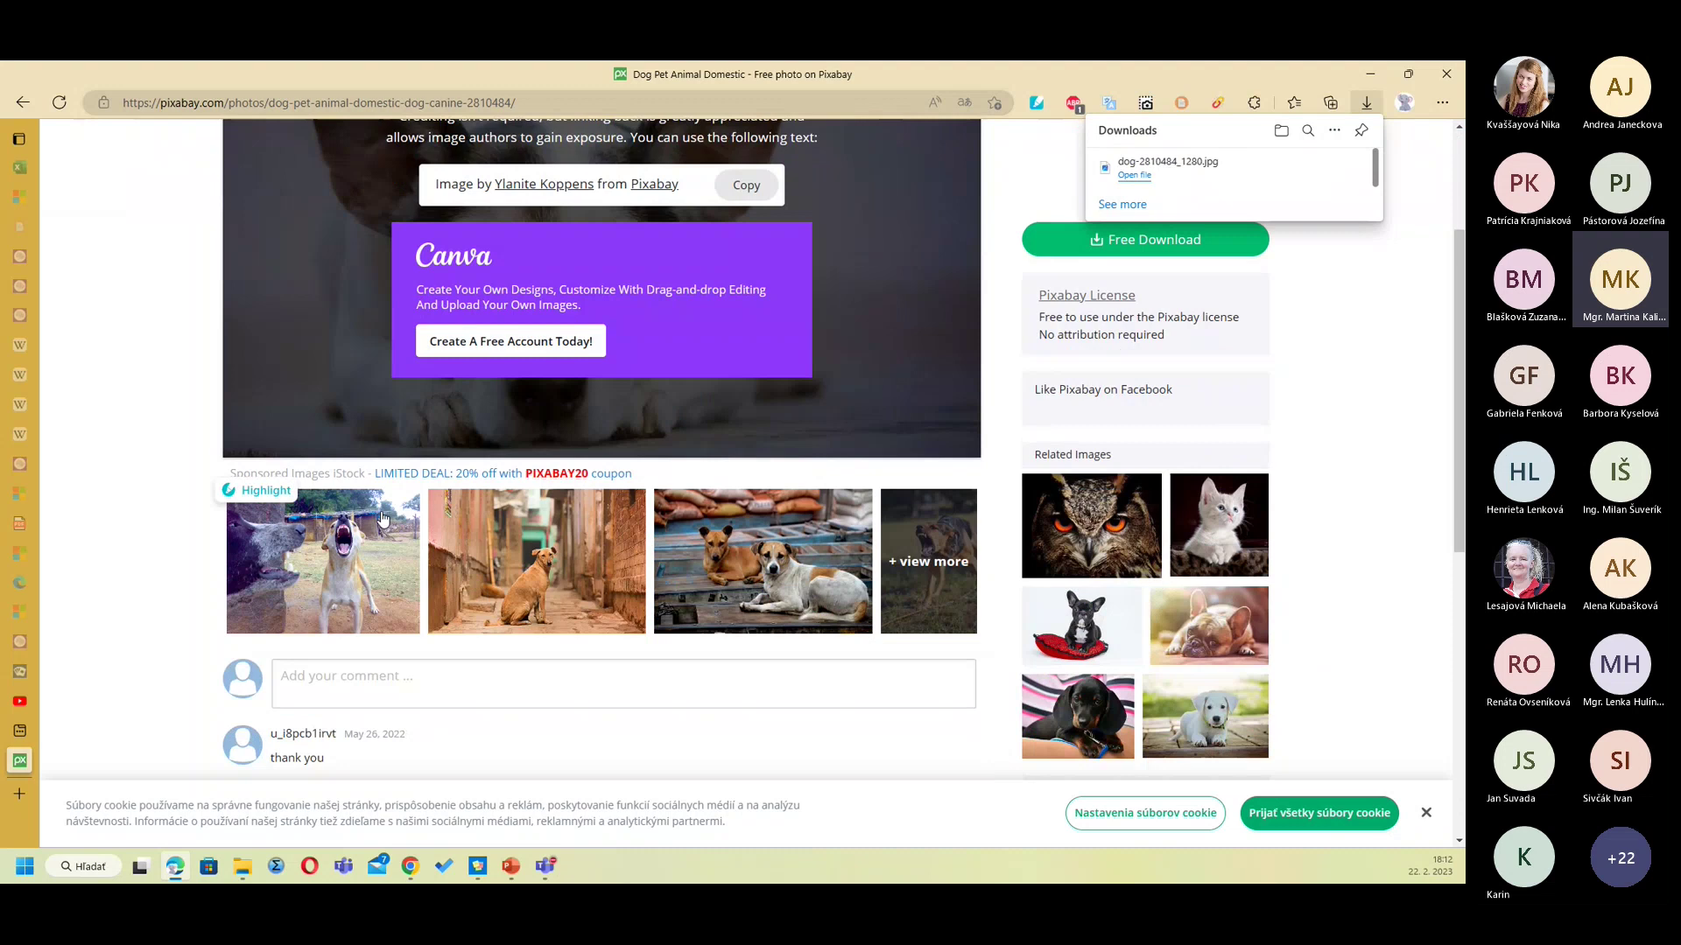
scroll(414, 517, "down", 1)
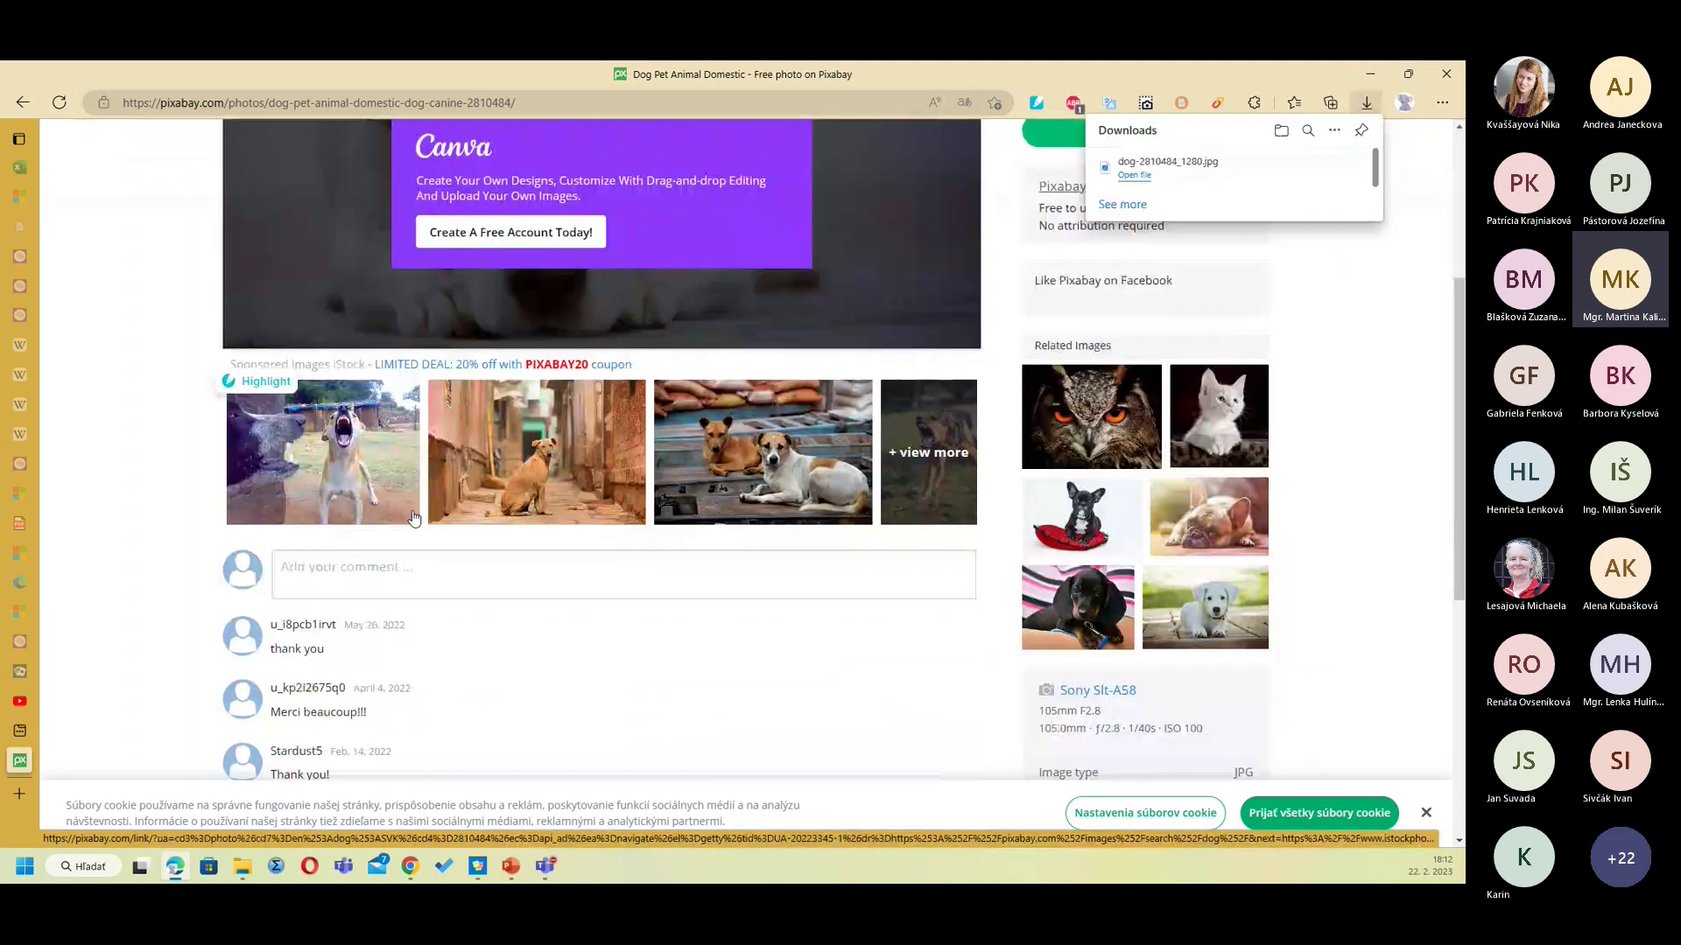
scroll(414, 518, "down", 1)
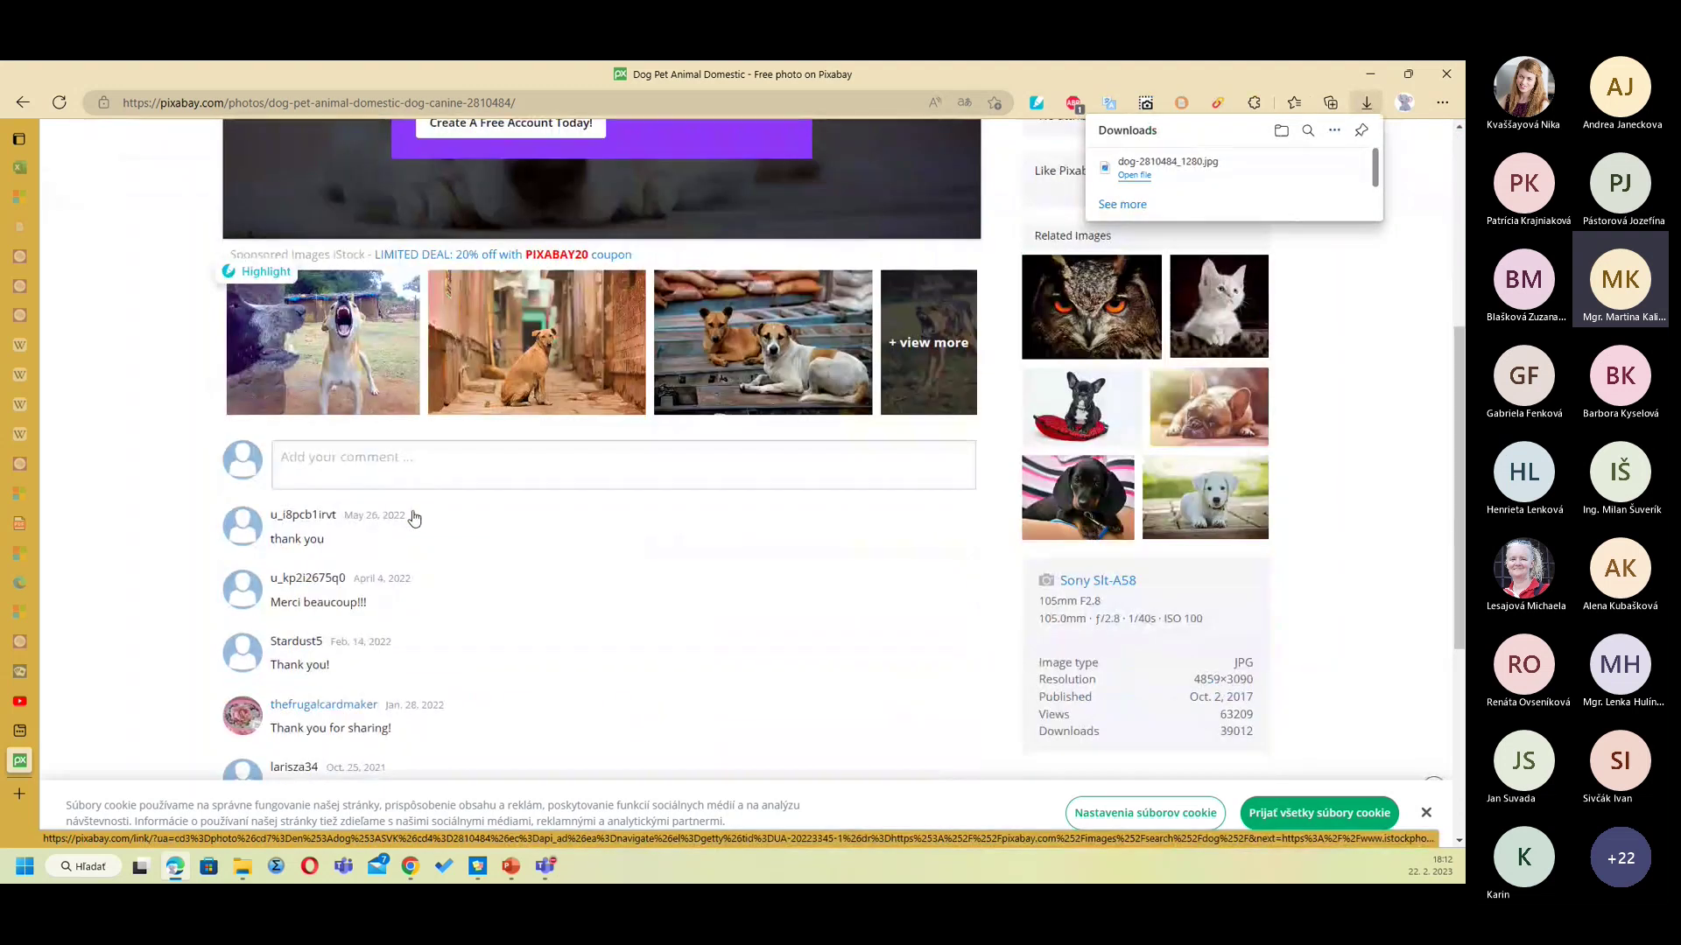
scroll(414, 517, "down", 1)
scroll(504, 499, "up", 3)
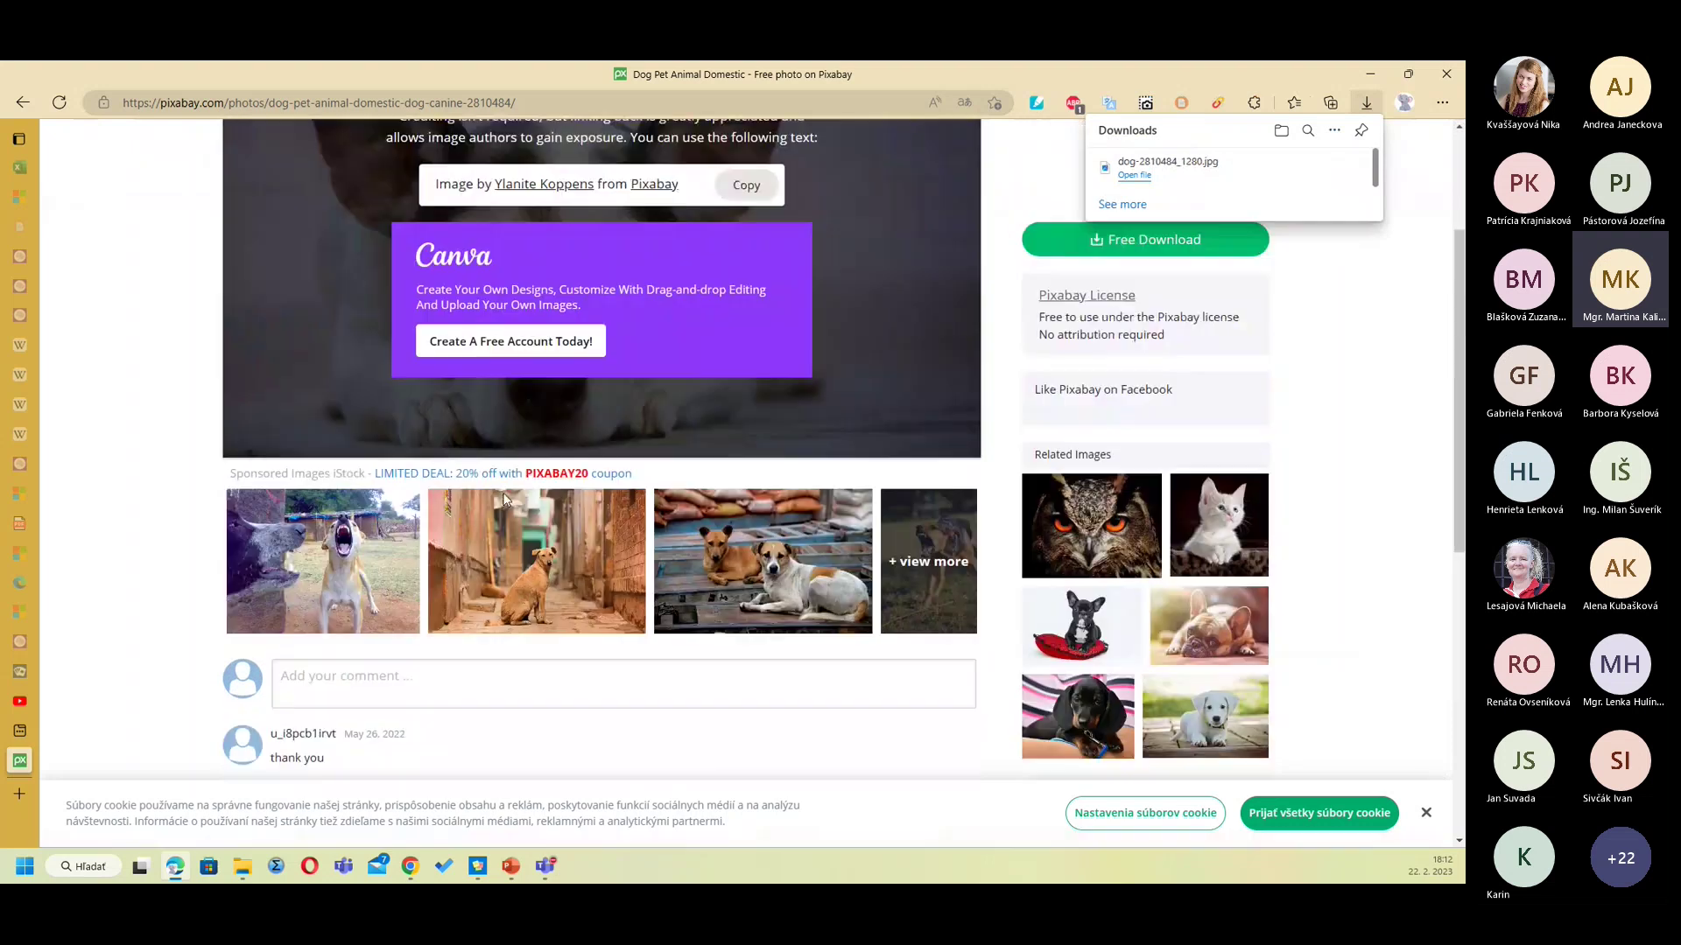
scroll(503, 499, "up", 2)
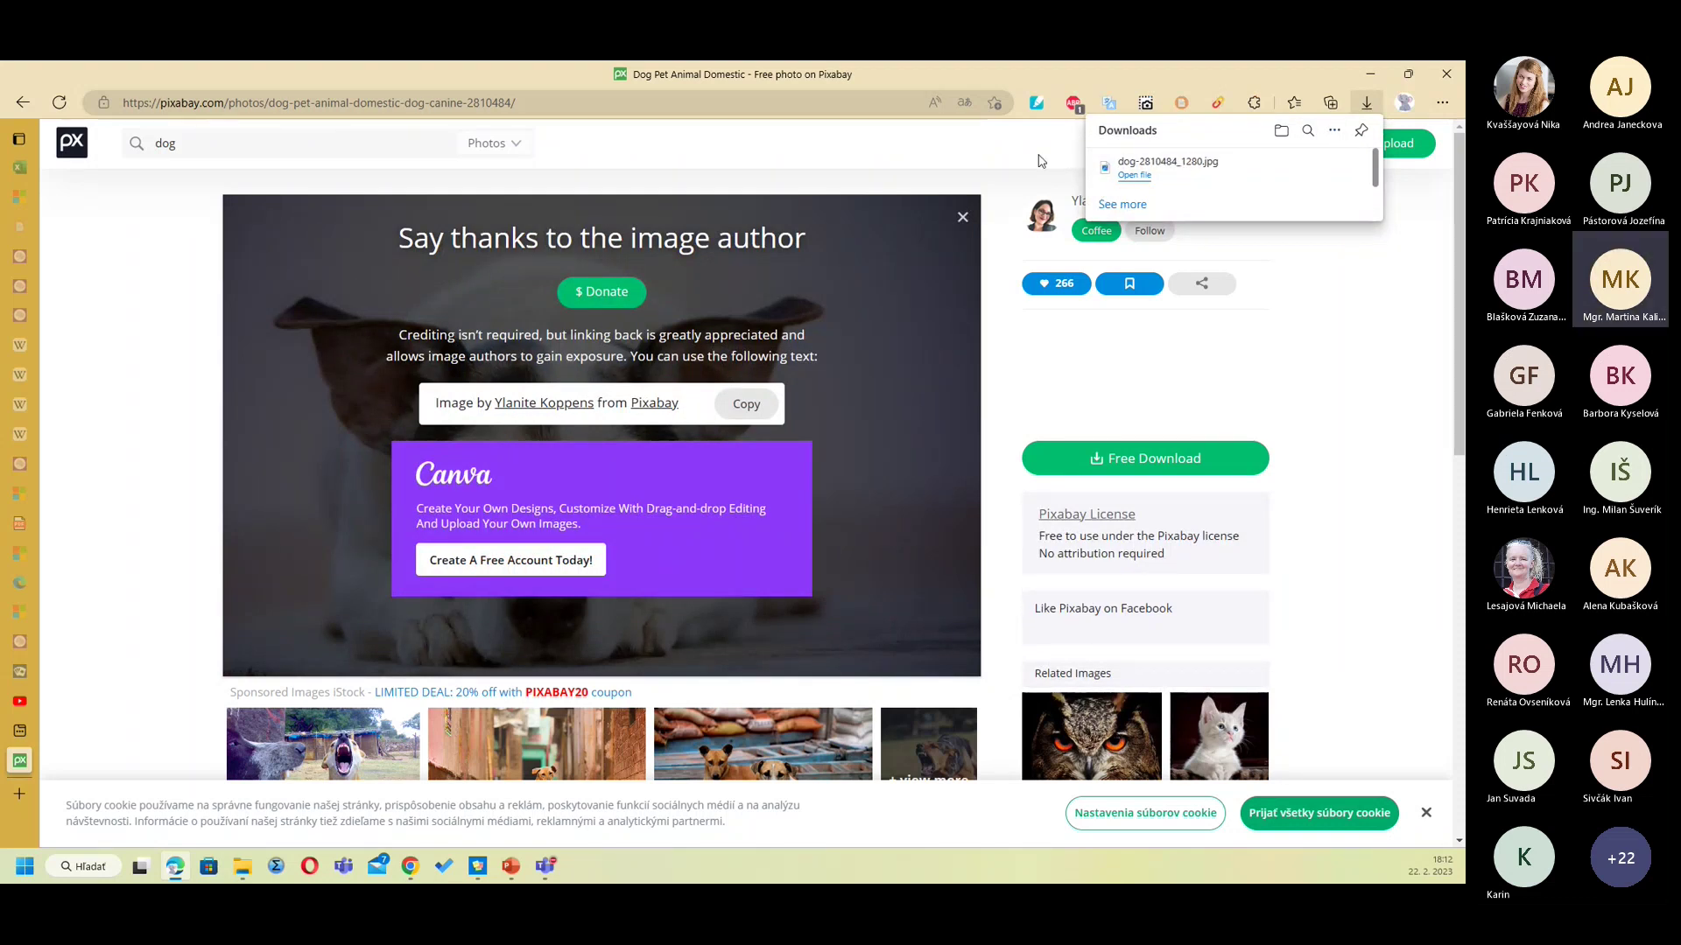
left_click(1324, 254)
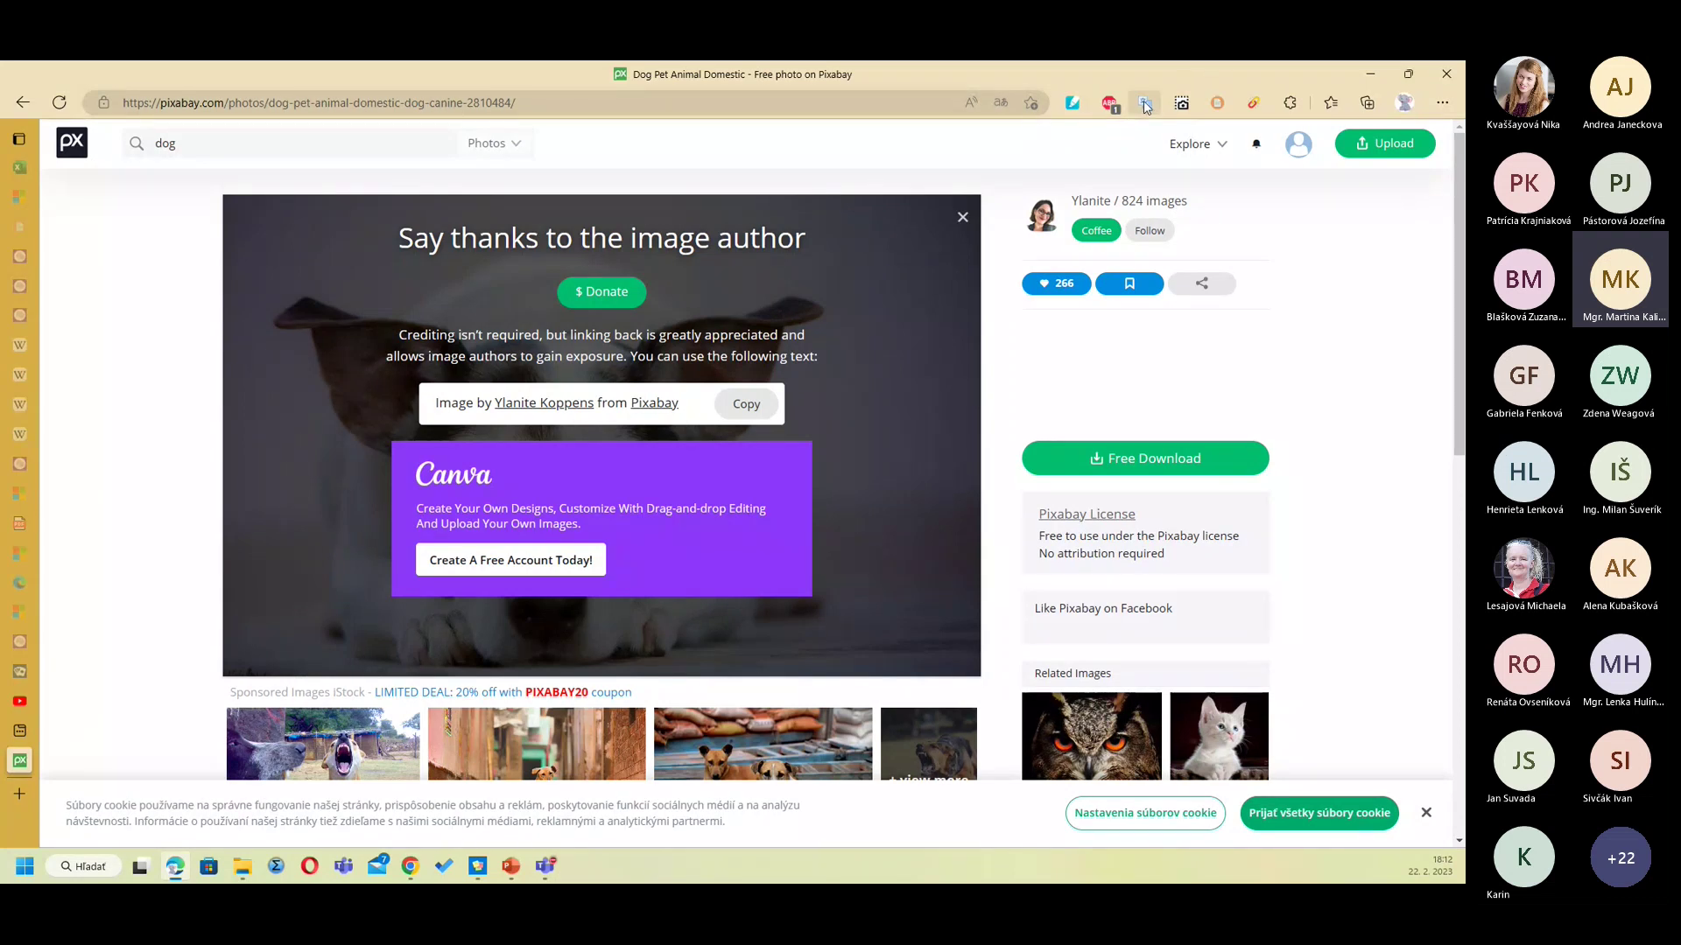
Step: Bring the HlavnaPrezentacia.pptx PowerPoint window to the front
scroll(195, 518, "down", 6)
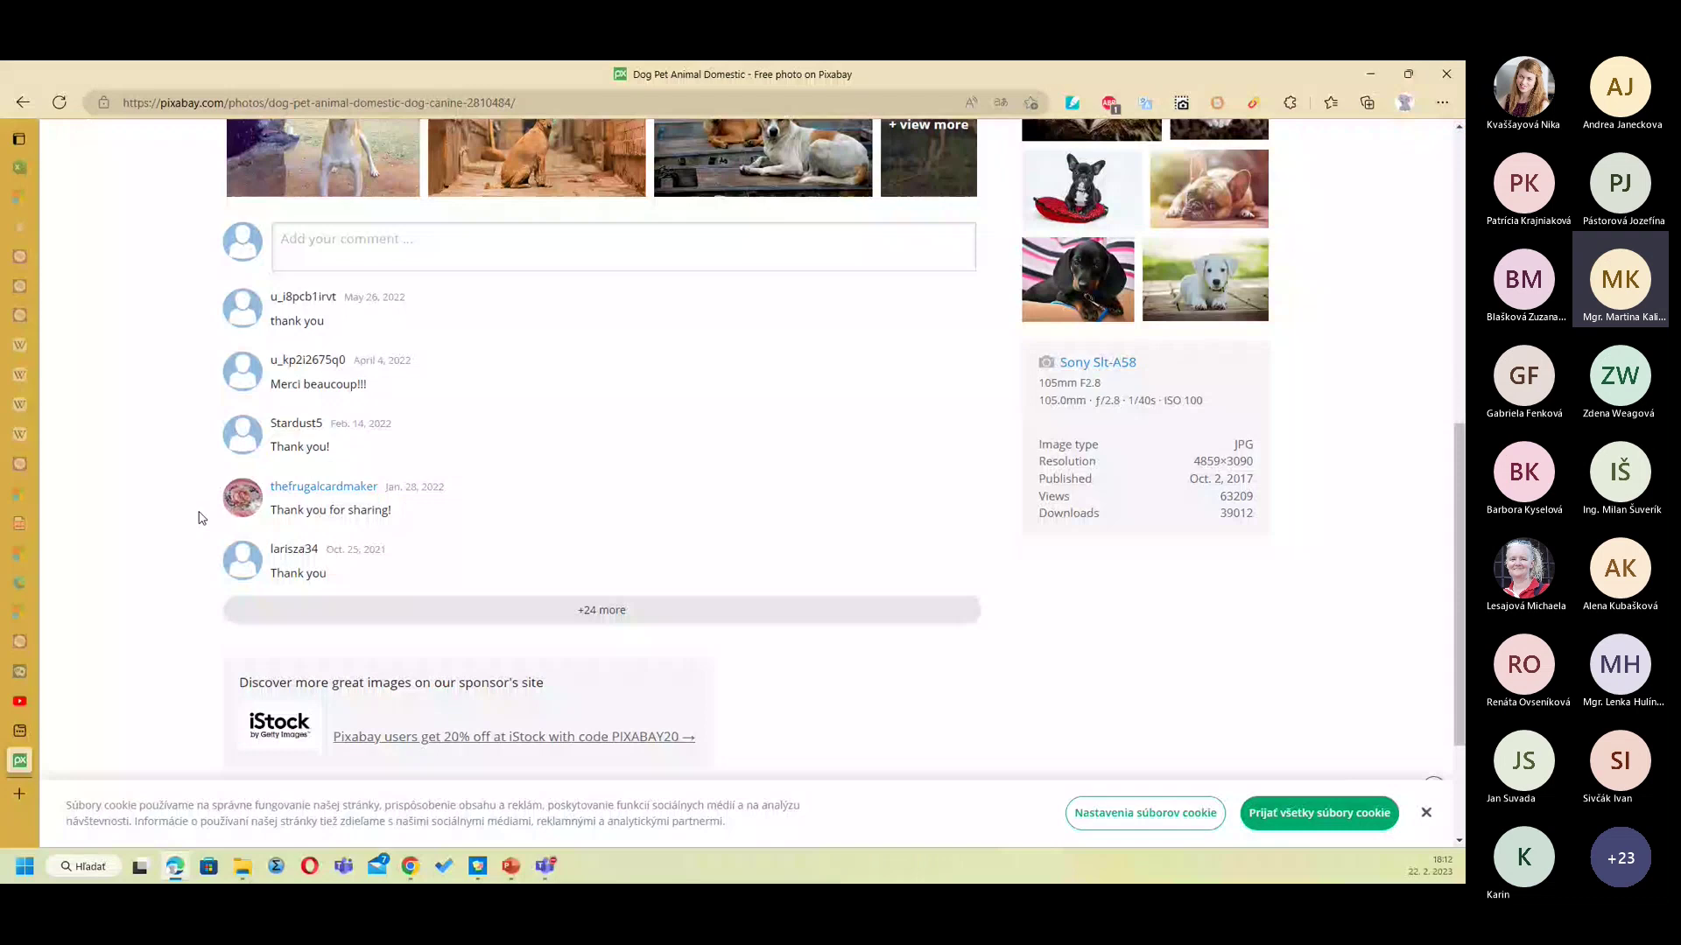
scroll(197, 518, "up", 6)
scroll(198, 518, "down", 2)
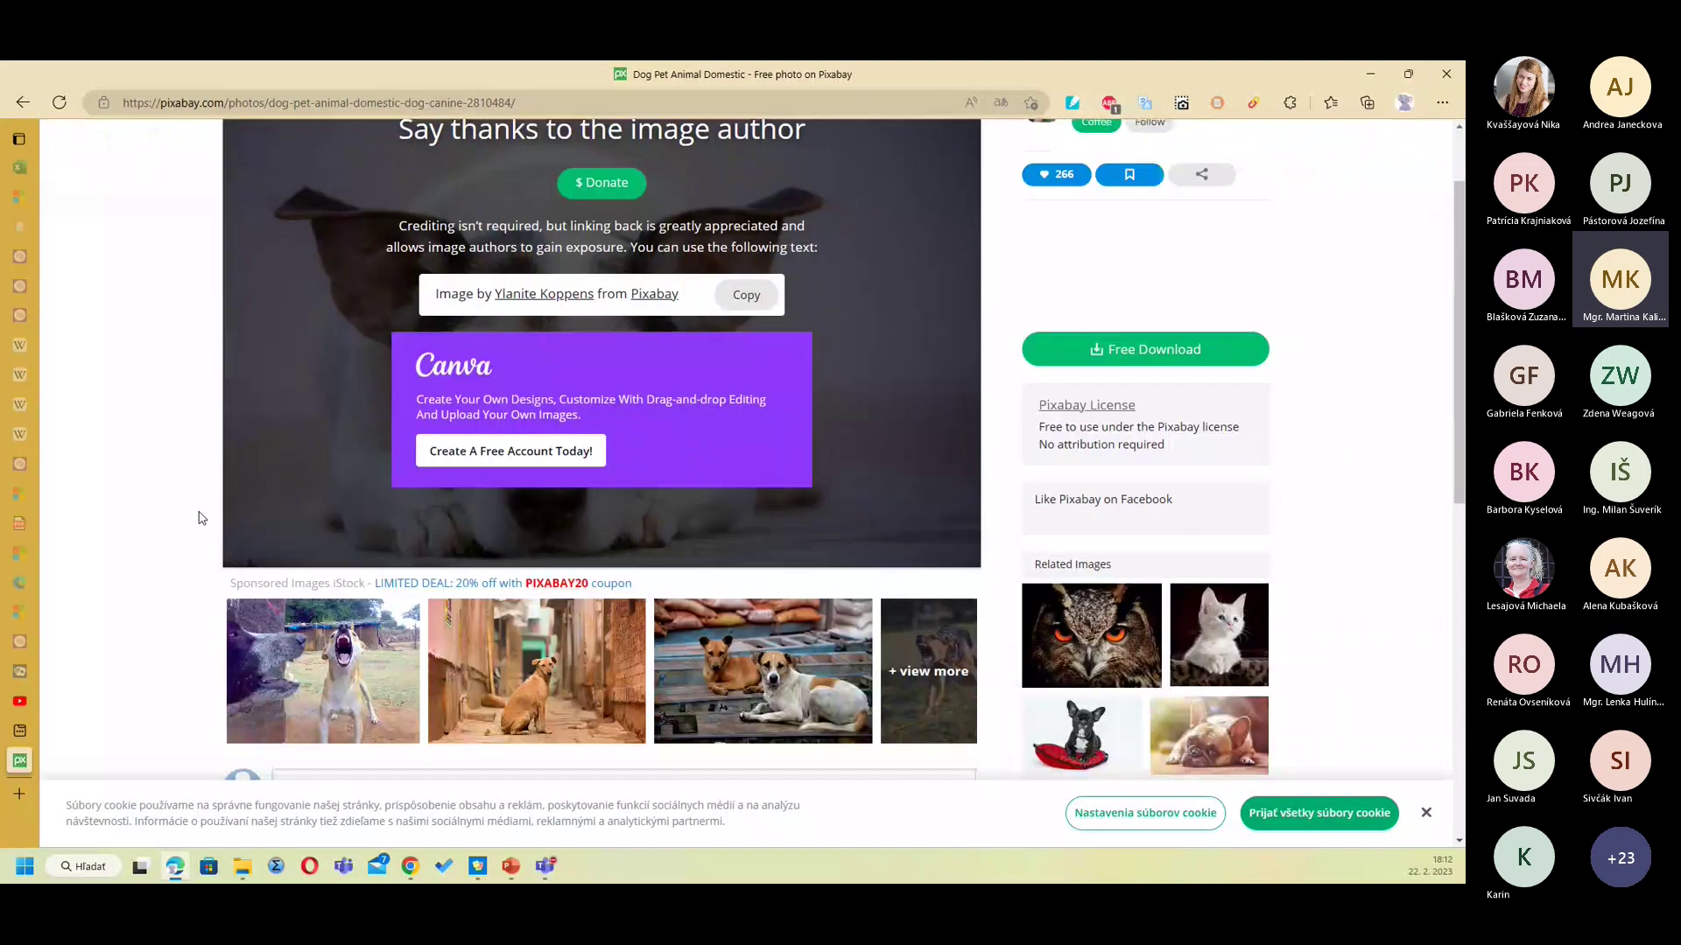
scroll(198, 518, "down", 3)
scroll(197, 518, "down", 1)
scroll(198, 518, "down", 1)
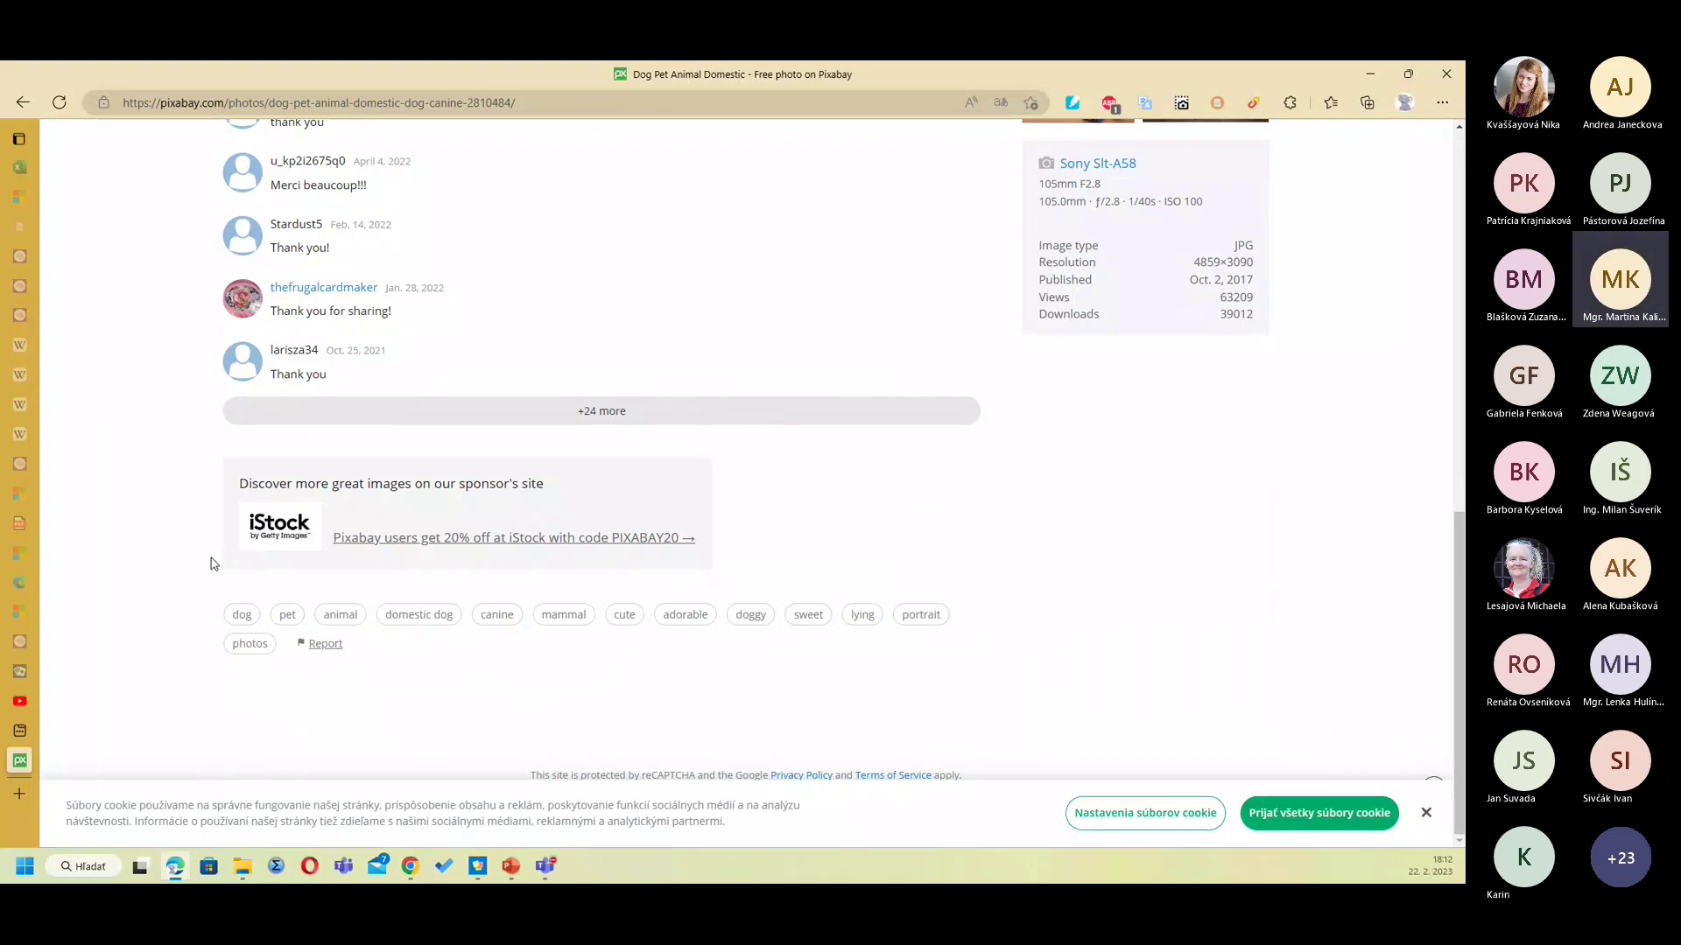
scroll(211, 564, "up", 5)
scroll(211, 563, "up", 3)
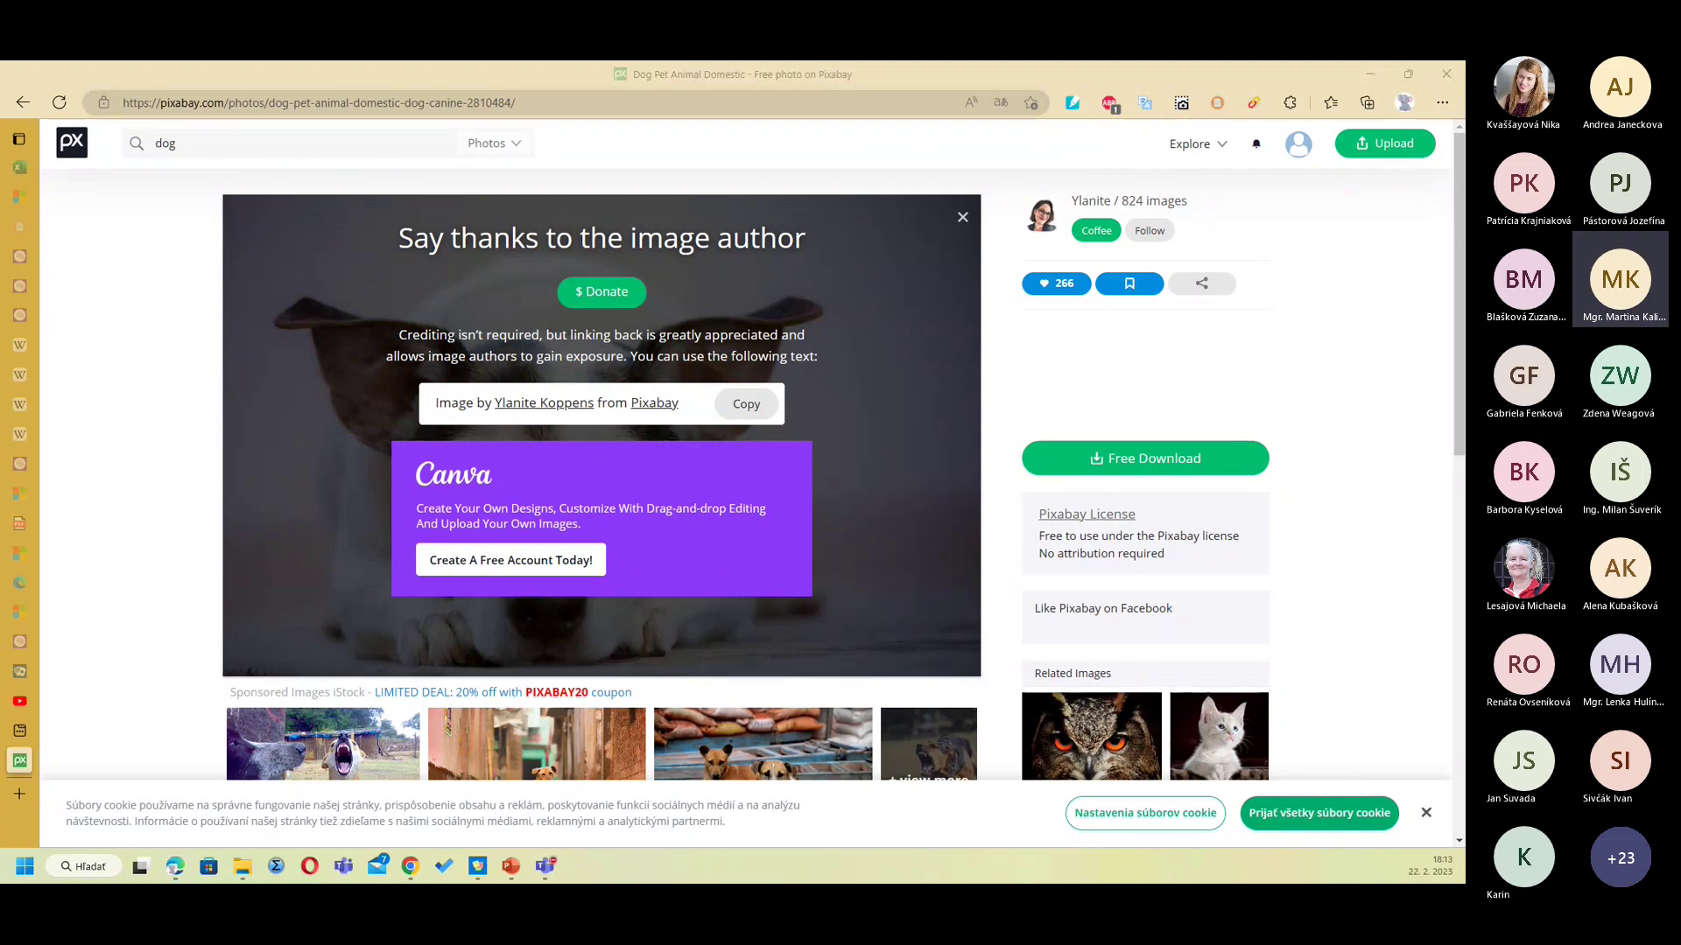
key("super+d")
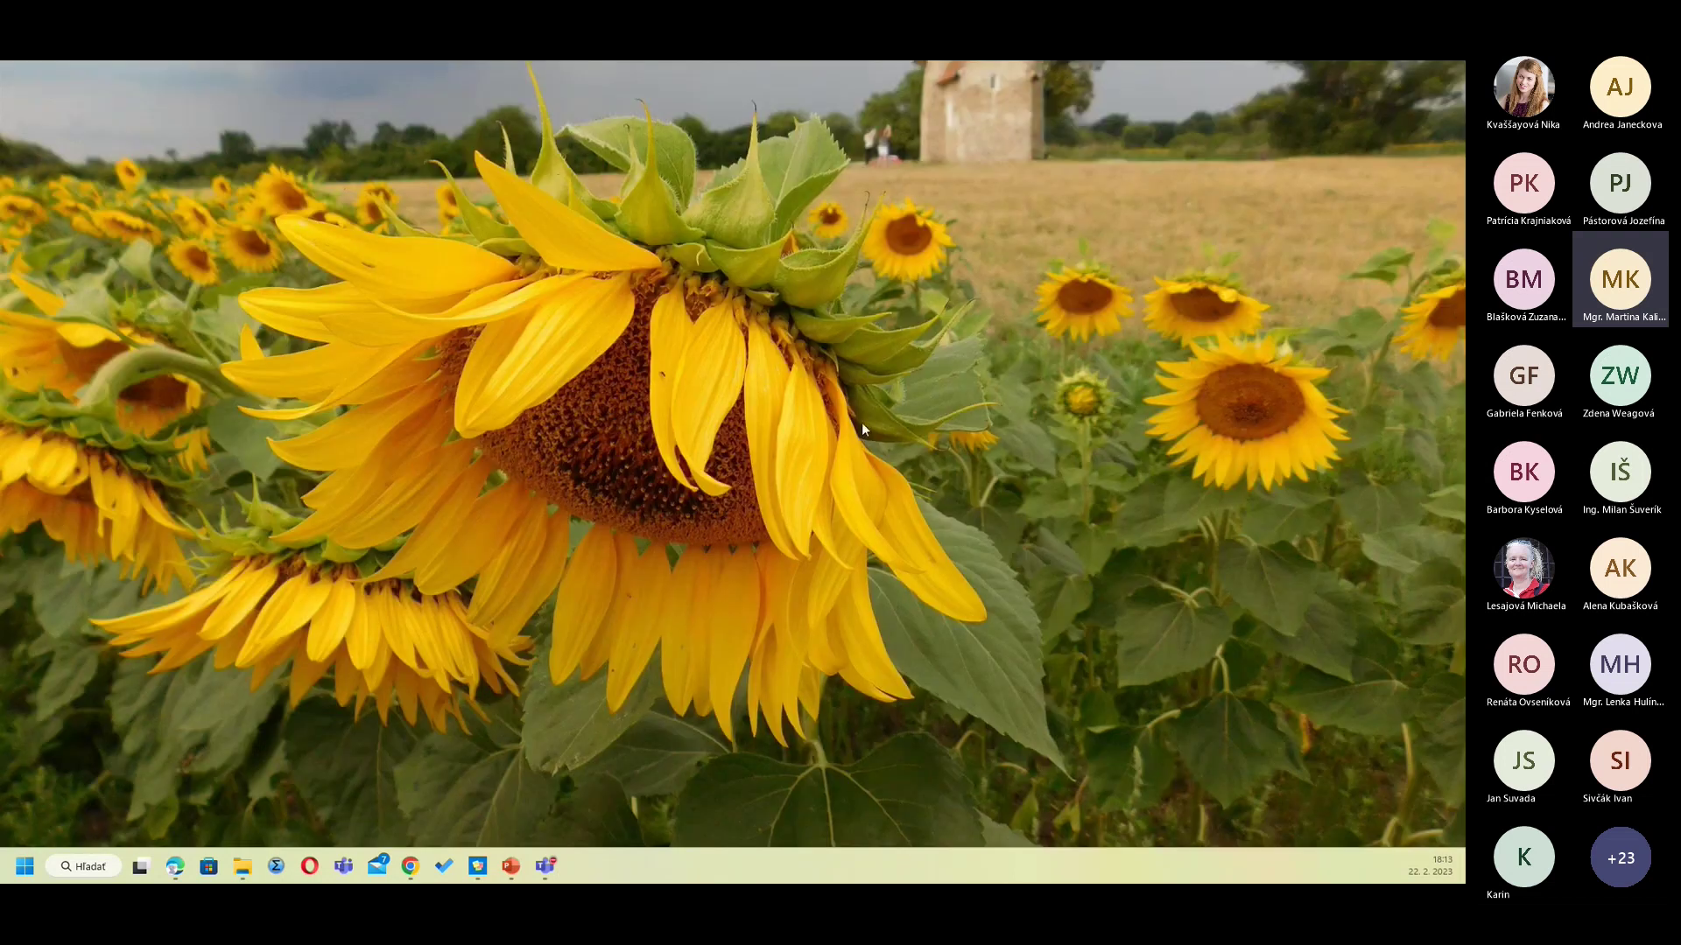
key("super+d")
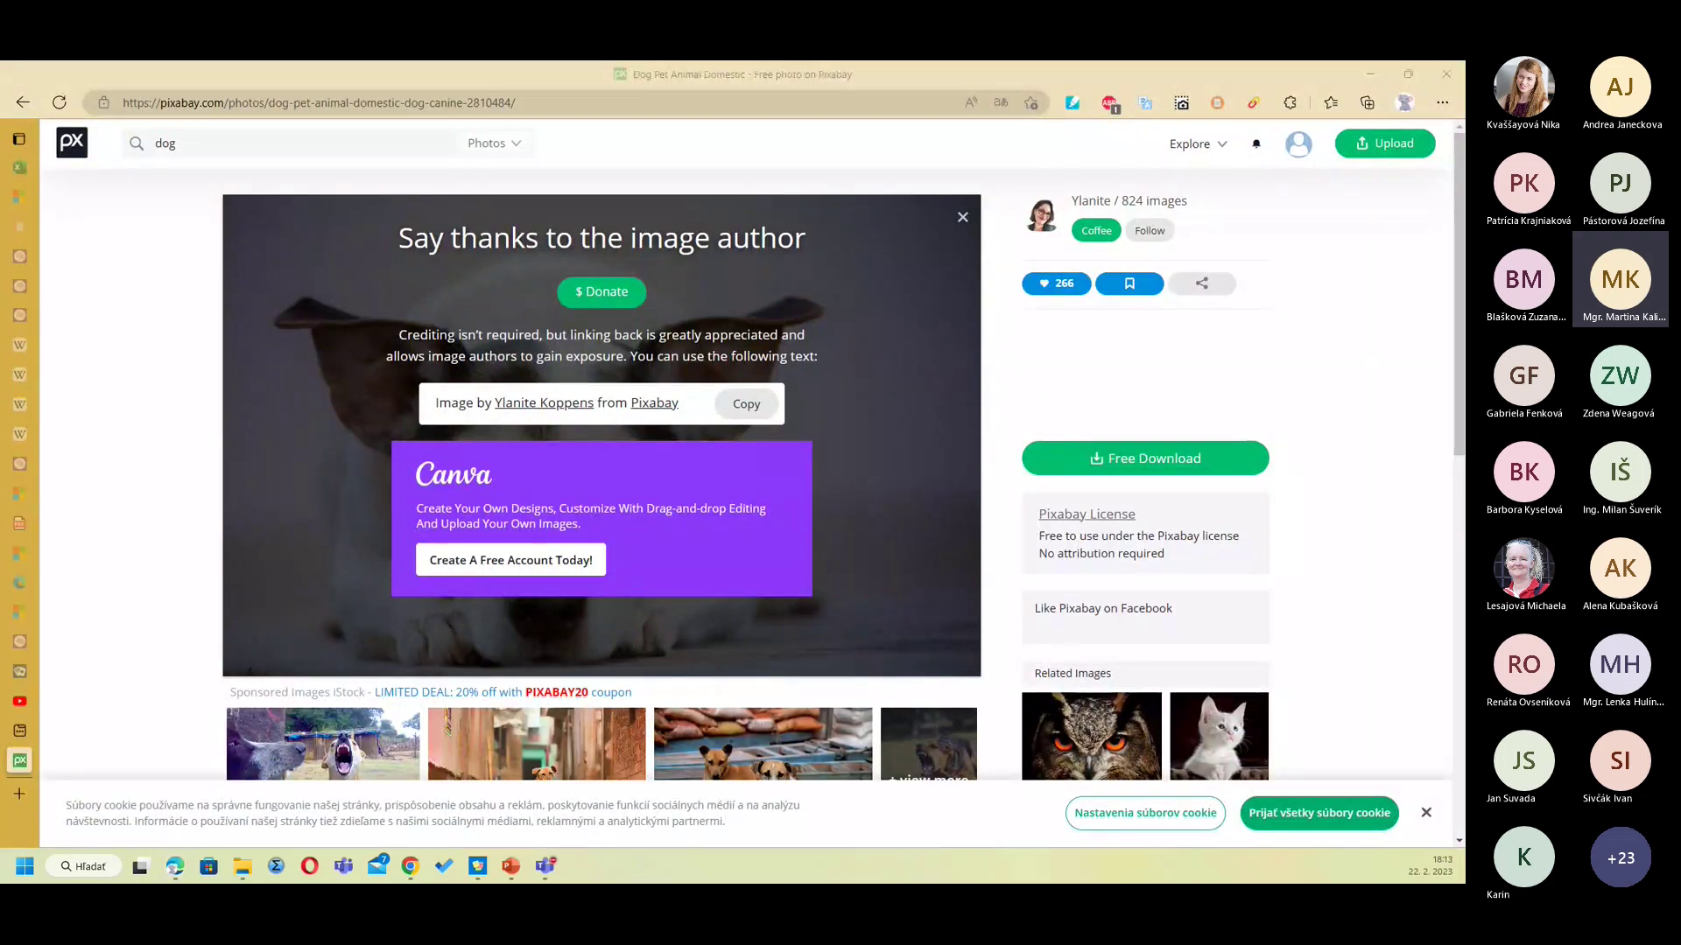
key("super+d")
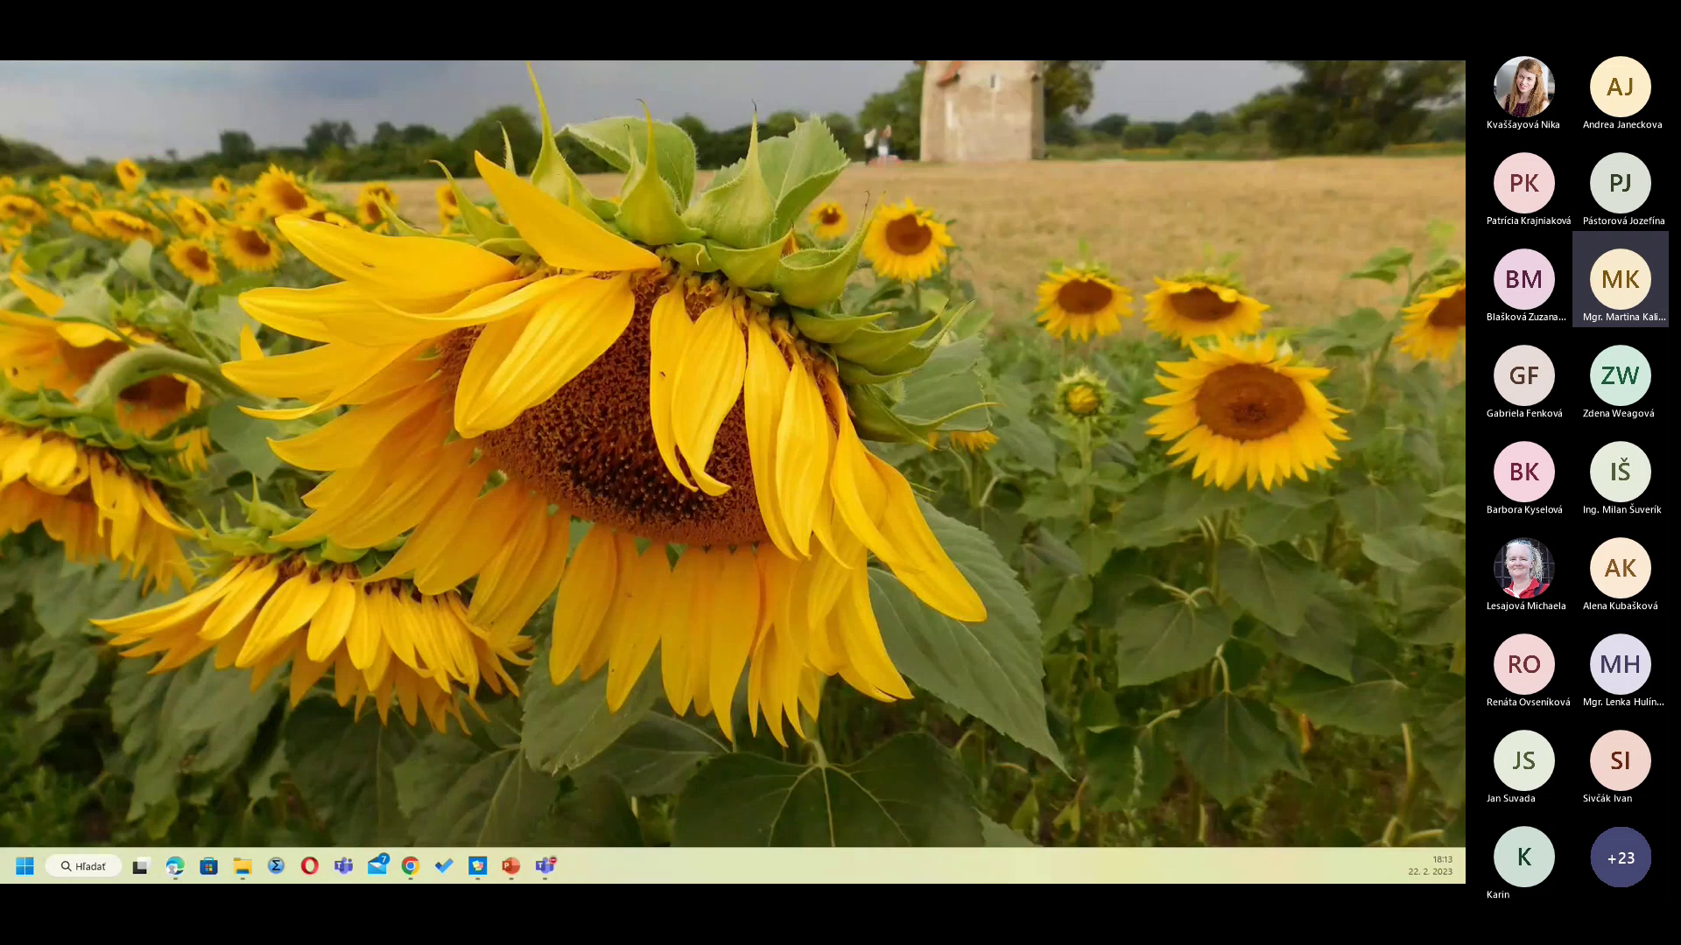
key("super+d")
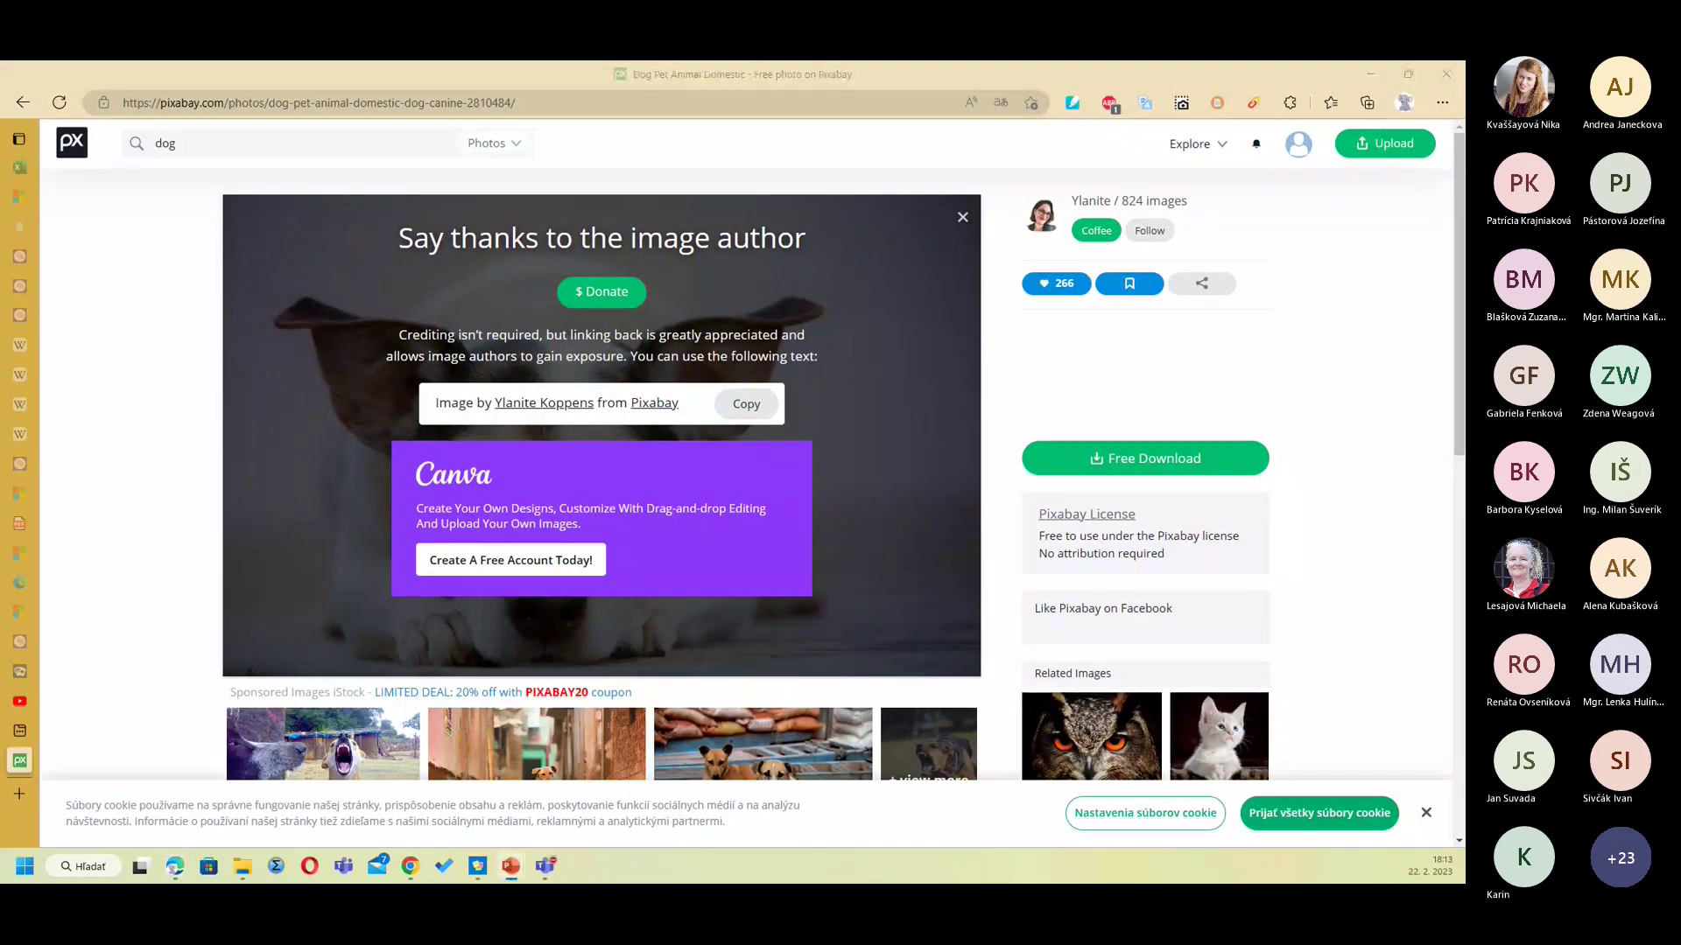
key("alt+Tab")
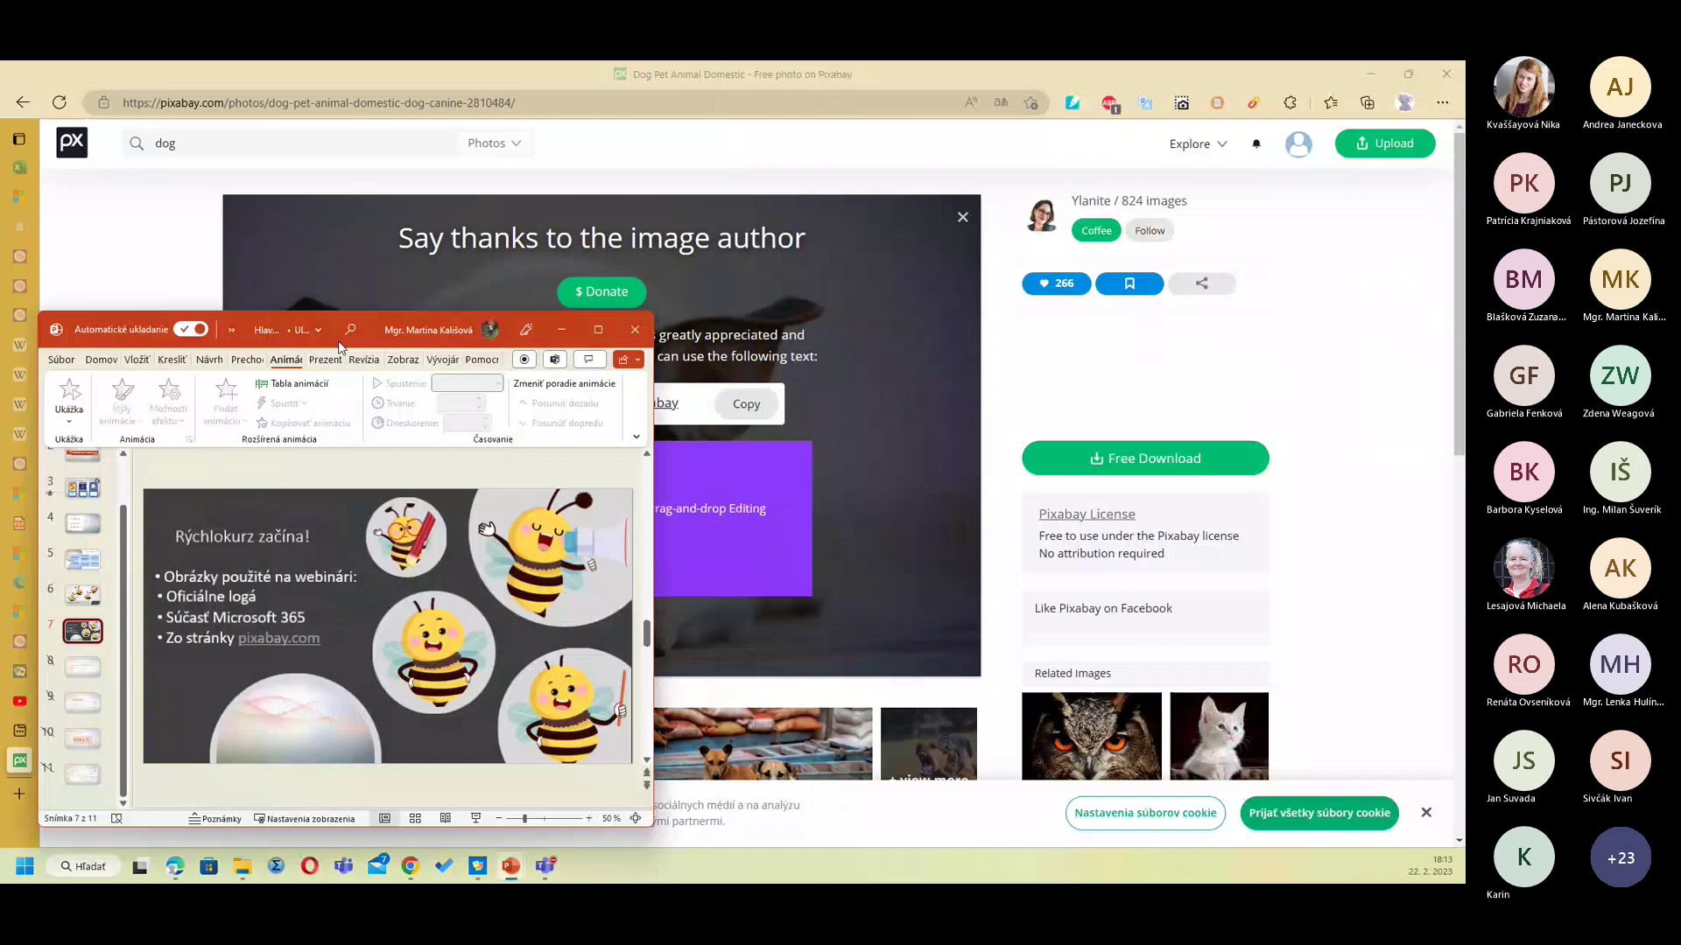
Step: Maximize the PowerPoint window and show the Súbor > Nové template gallery
left_click_drag(339, 344, 420, 117)
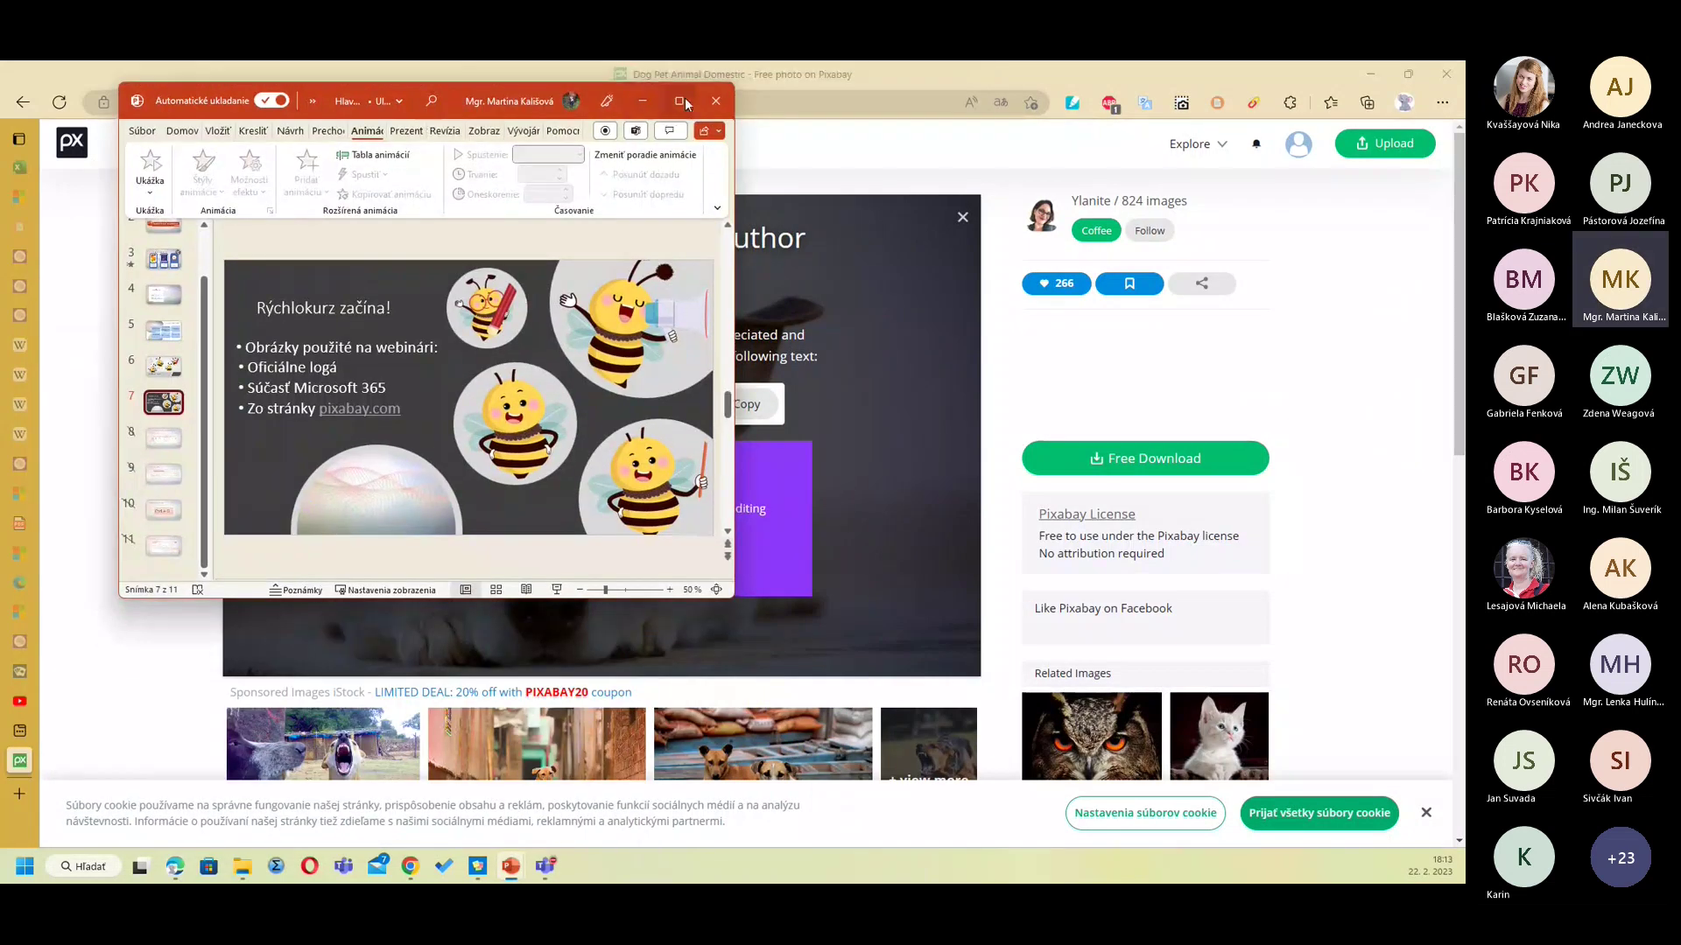
left_click(678, 103)
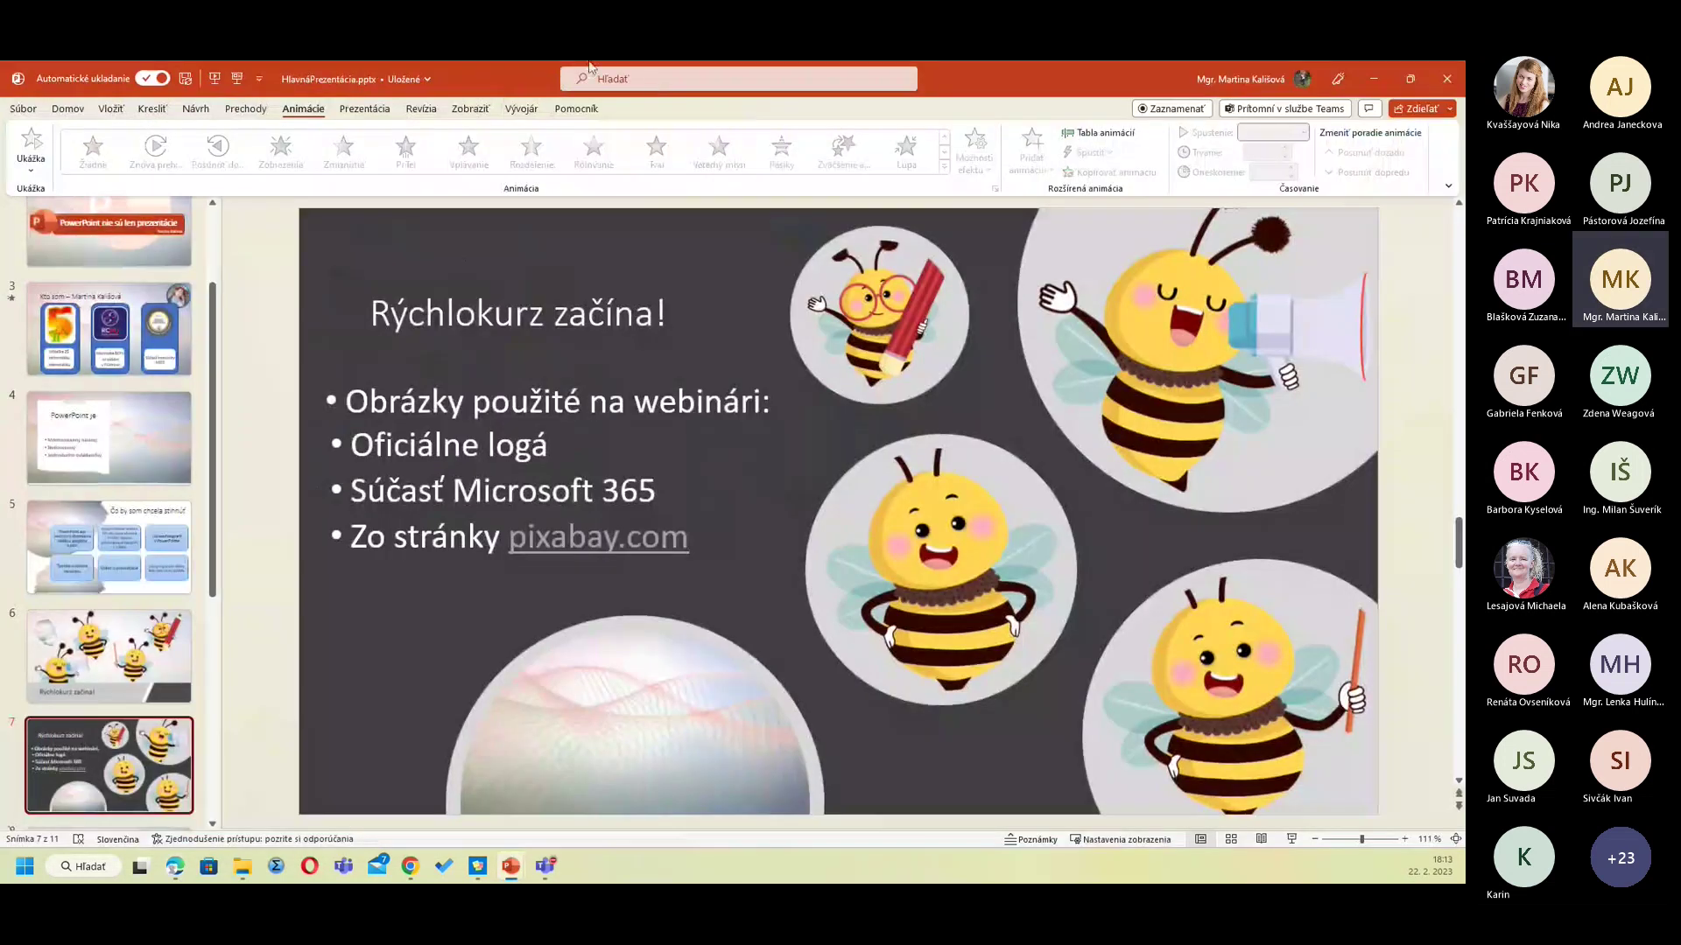
left_click(22, 110)
left_click(40, 179)
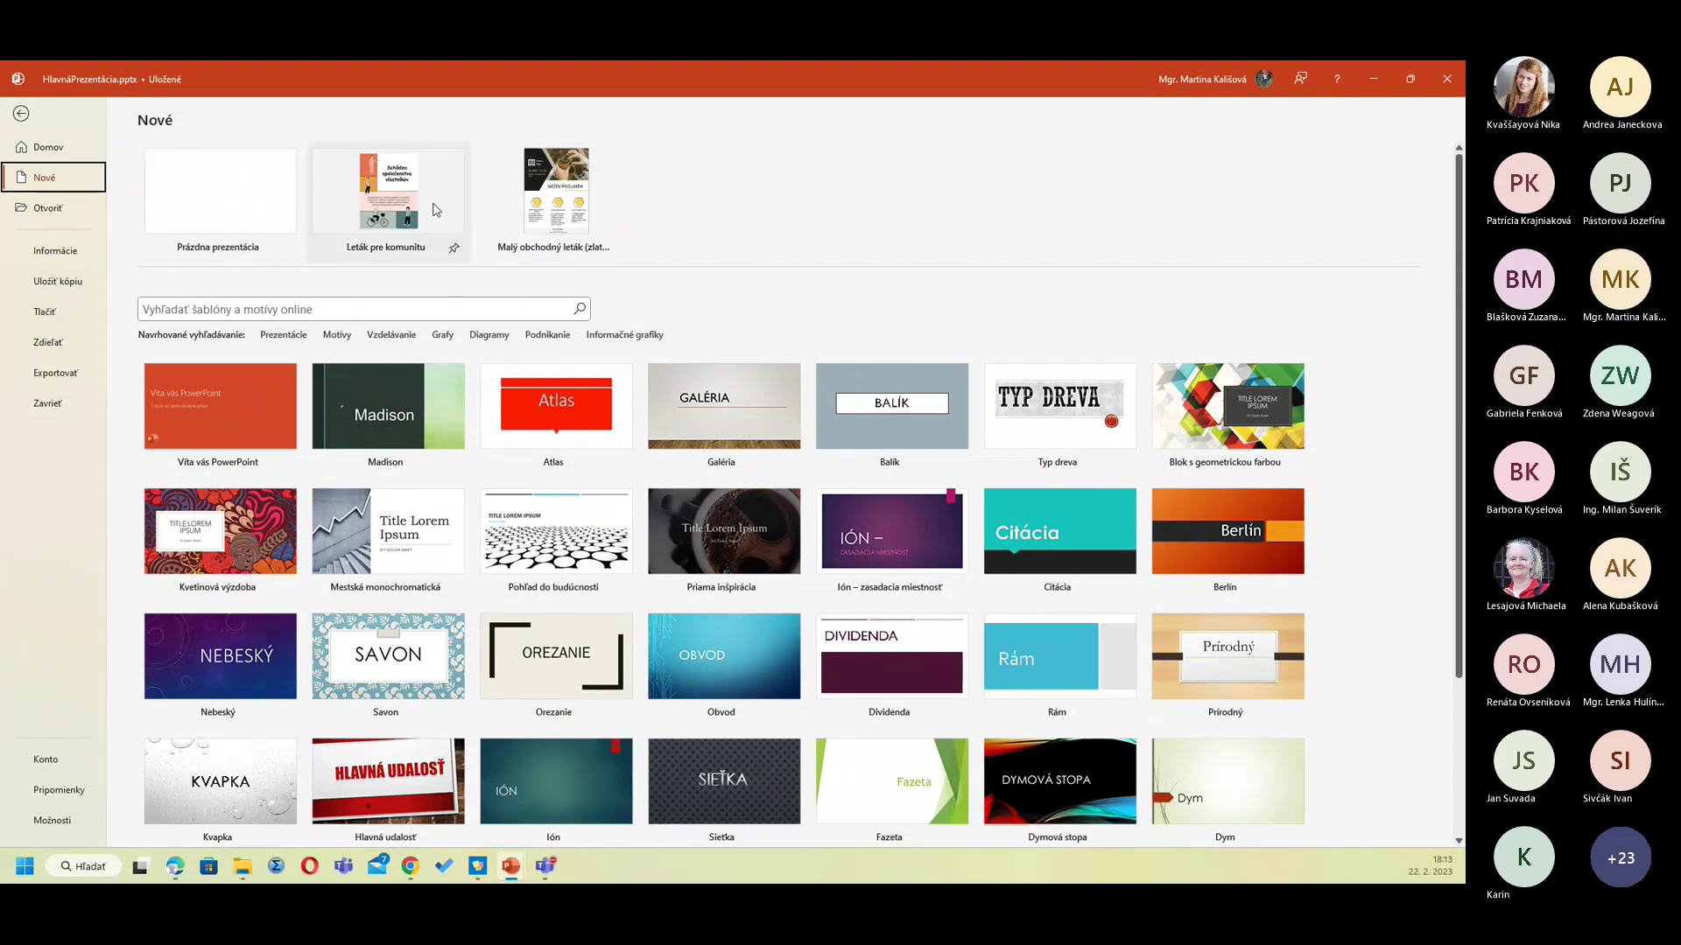
Step: Create a new presentation from the Leták pre komunitu flyer template
left_click(260, 308)
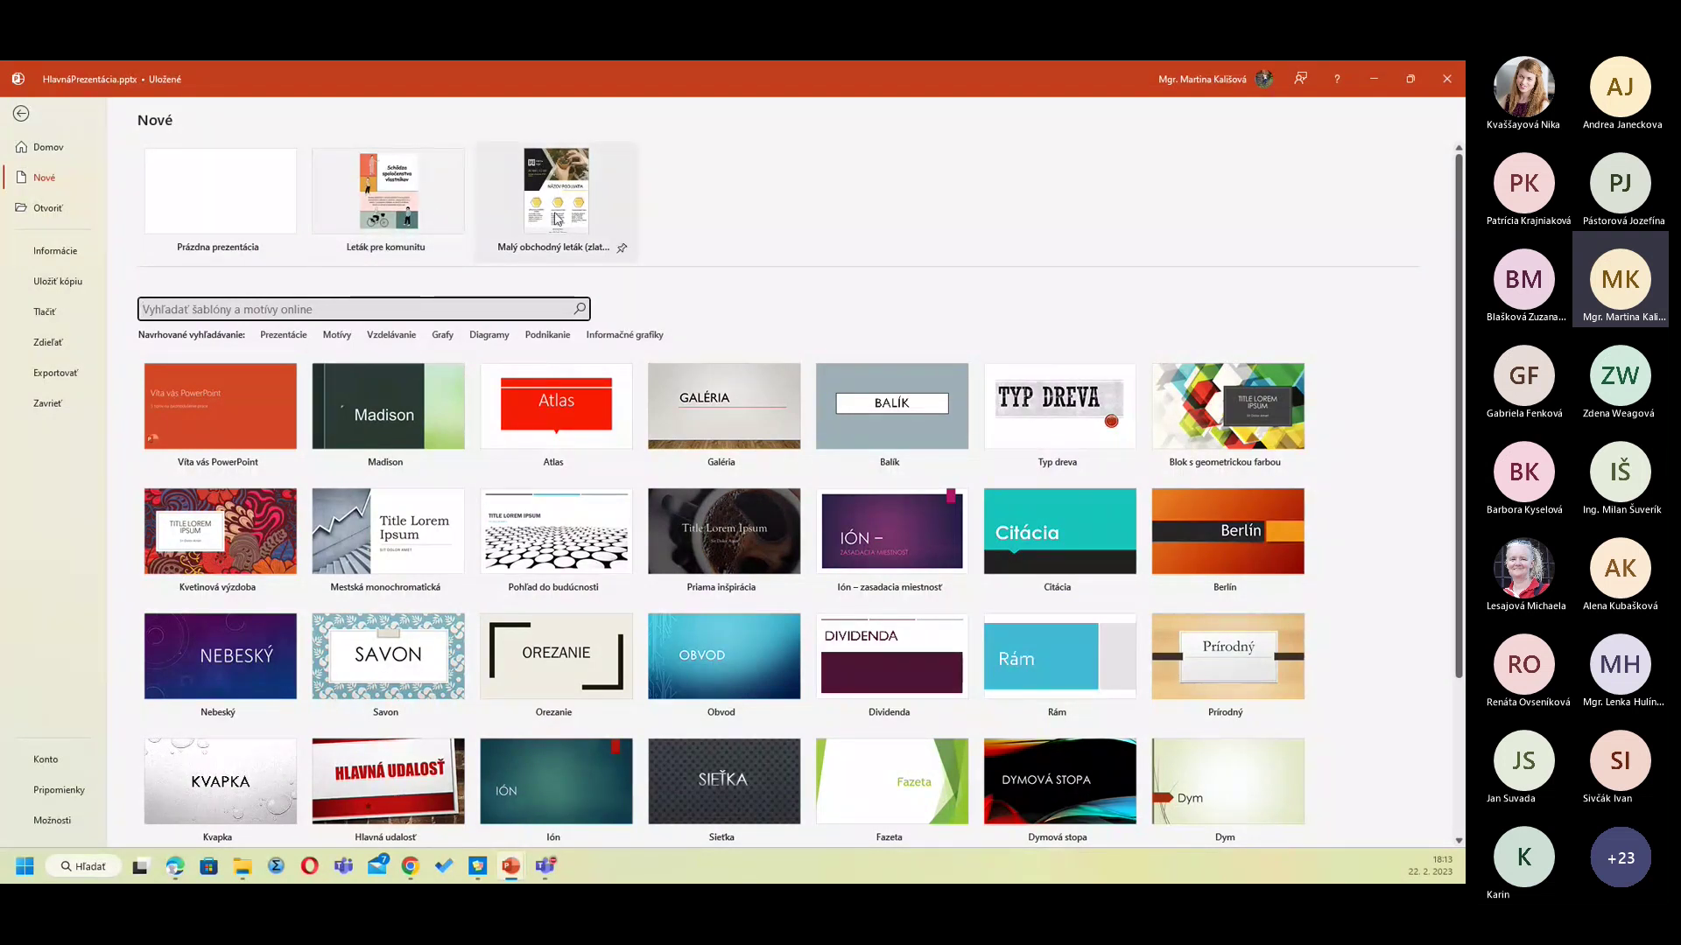
mouse_move(386, 192)
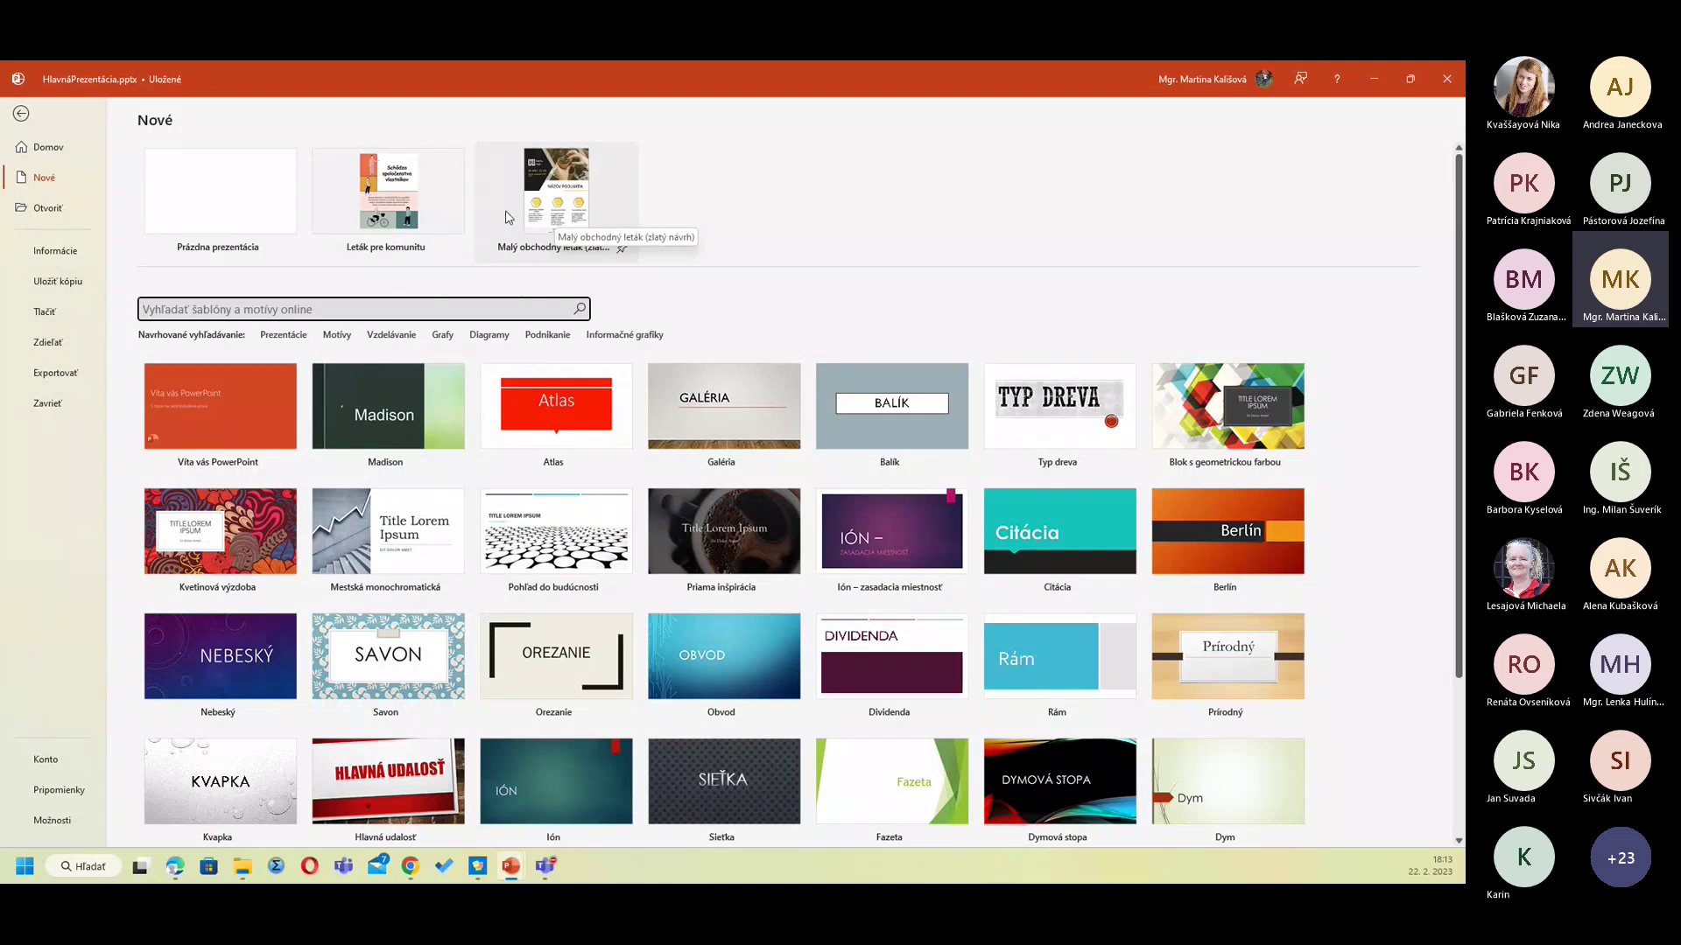
left_click(398, 198)
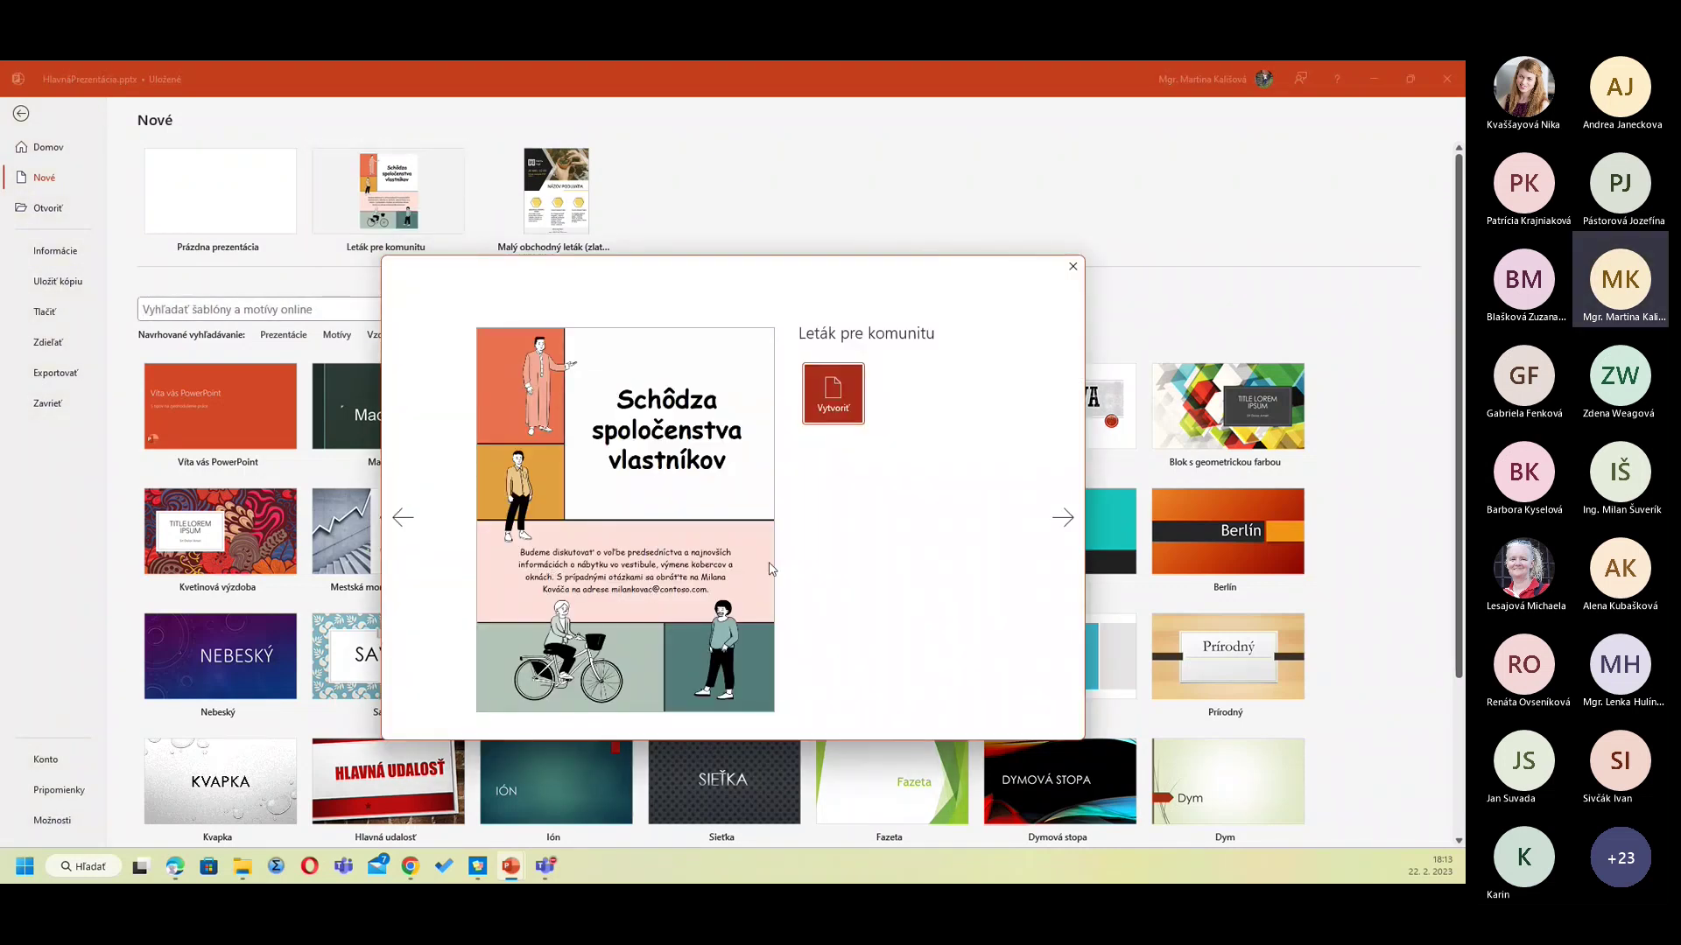
left_click(836, 411)
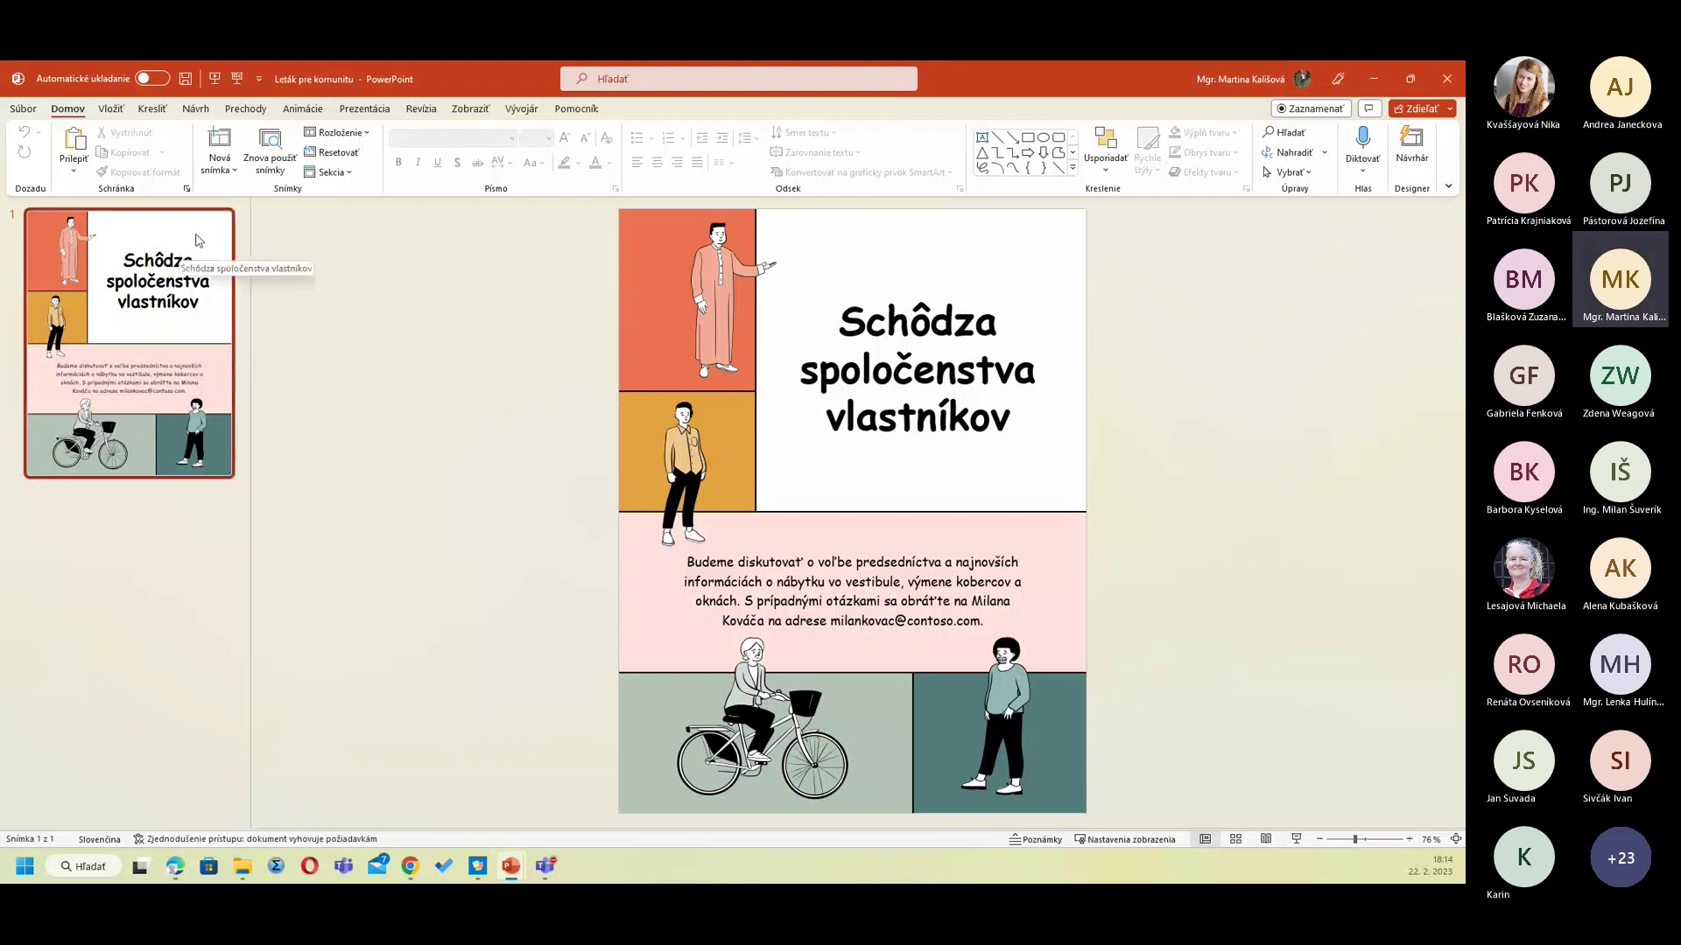
Step: Inspect the flyer's title, body text and pictures, then open Domov > Usporiadať
left_click(806, 261)
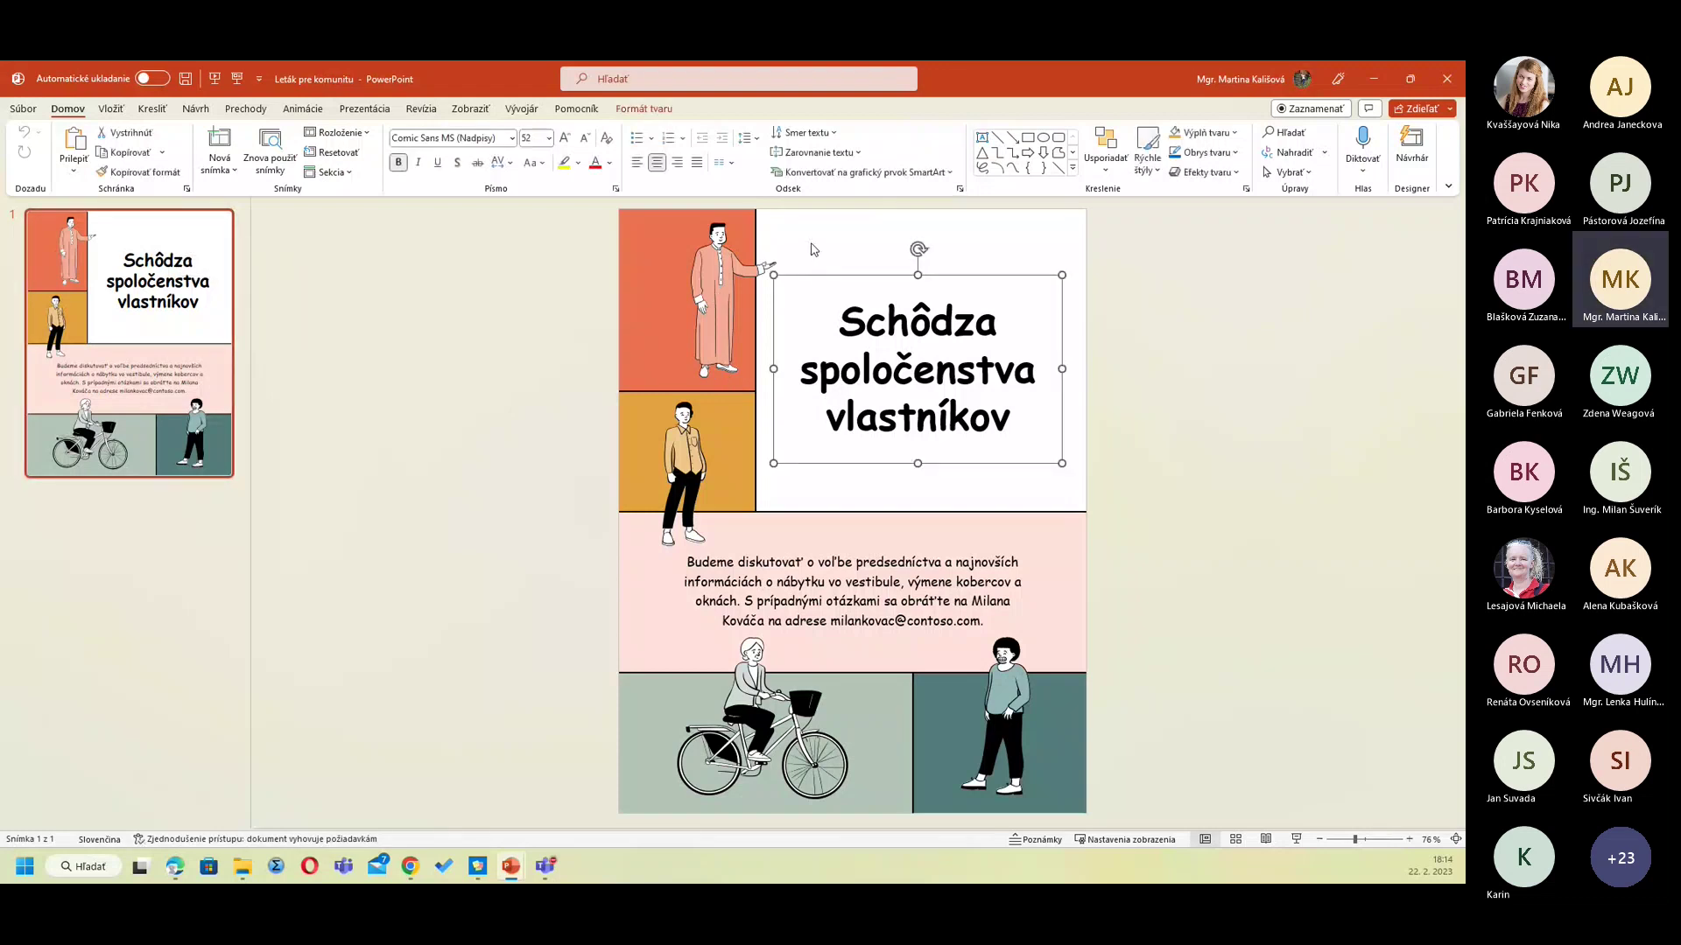
left_click(722, 260)
left_click(725, 261)
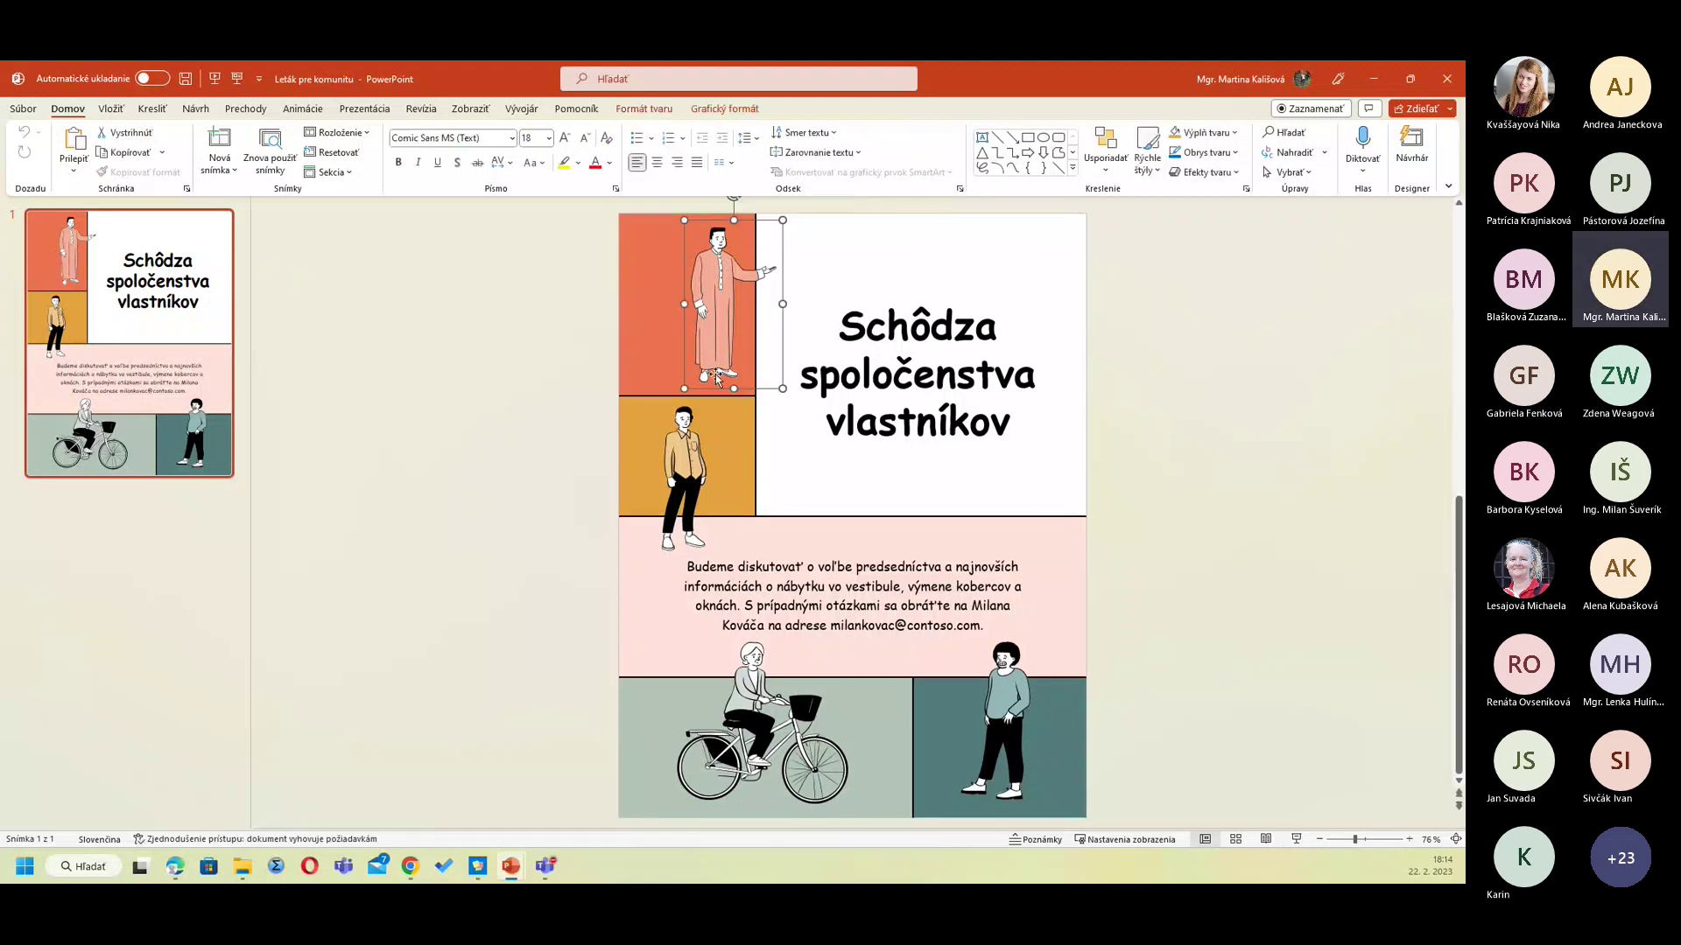
left_click(726, 462)
left_click(765, 543)
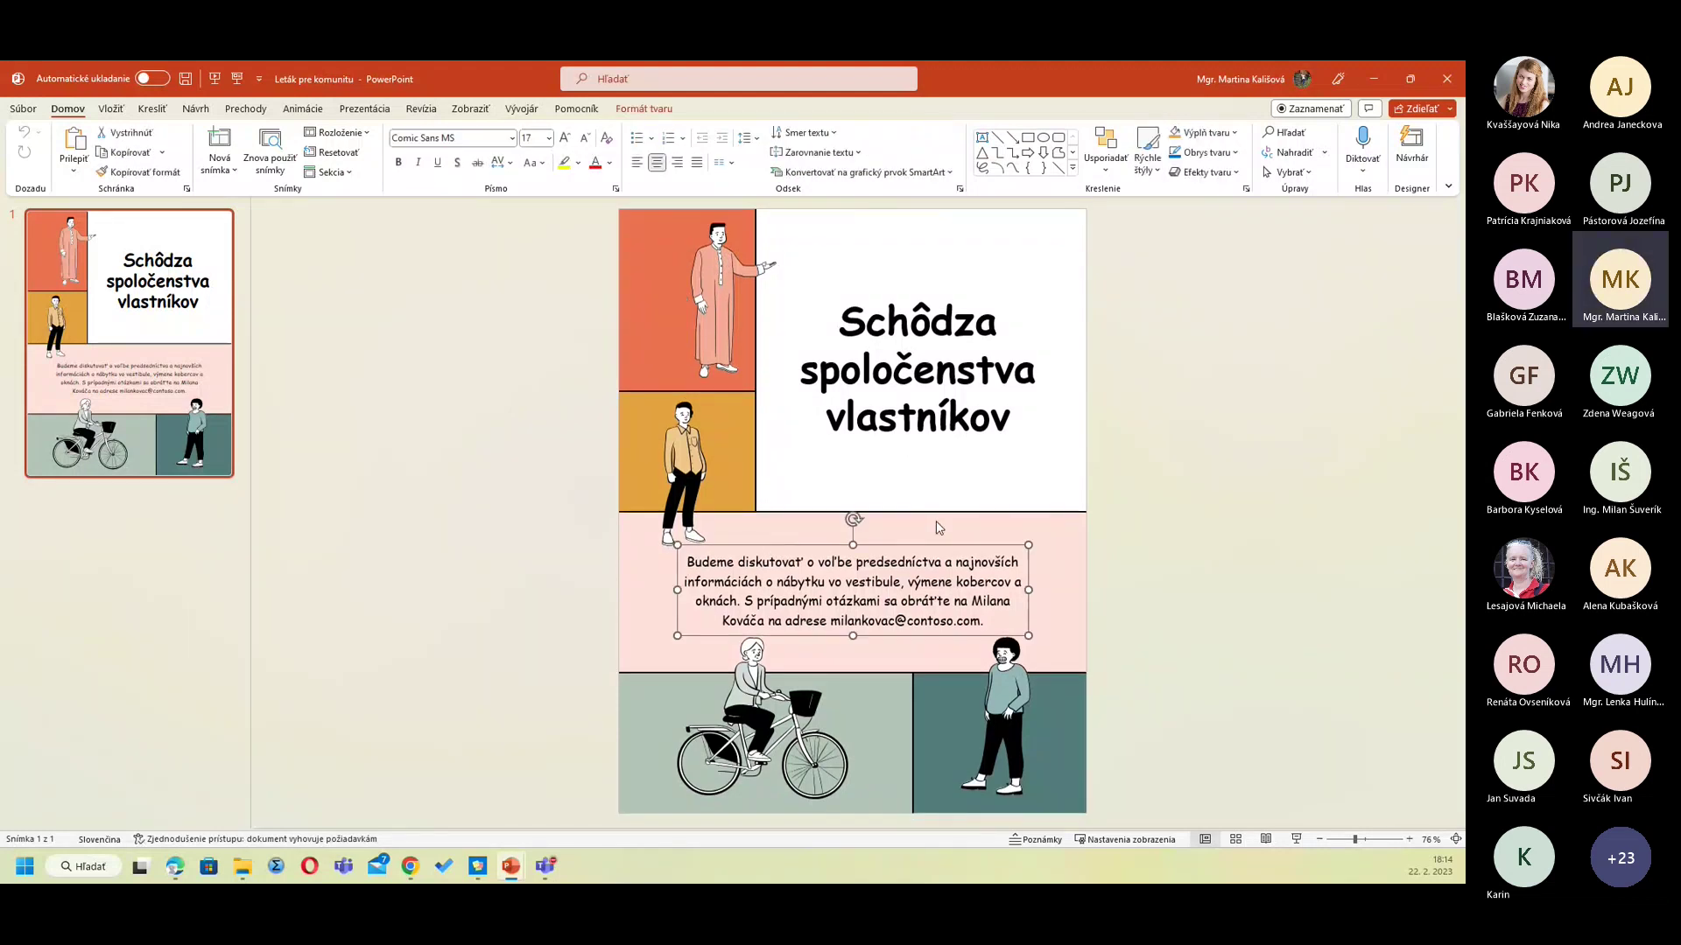
left_click(941, 529)
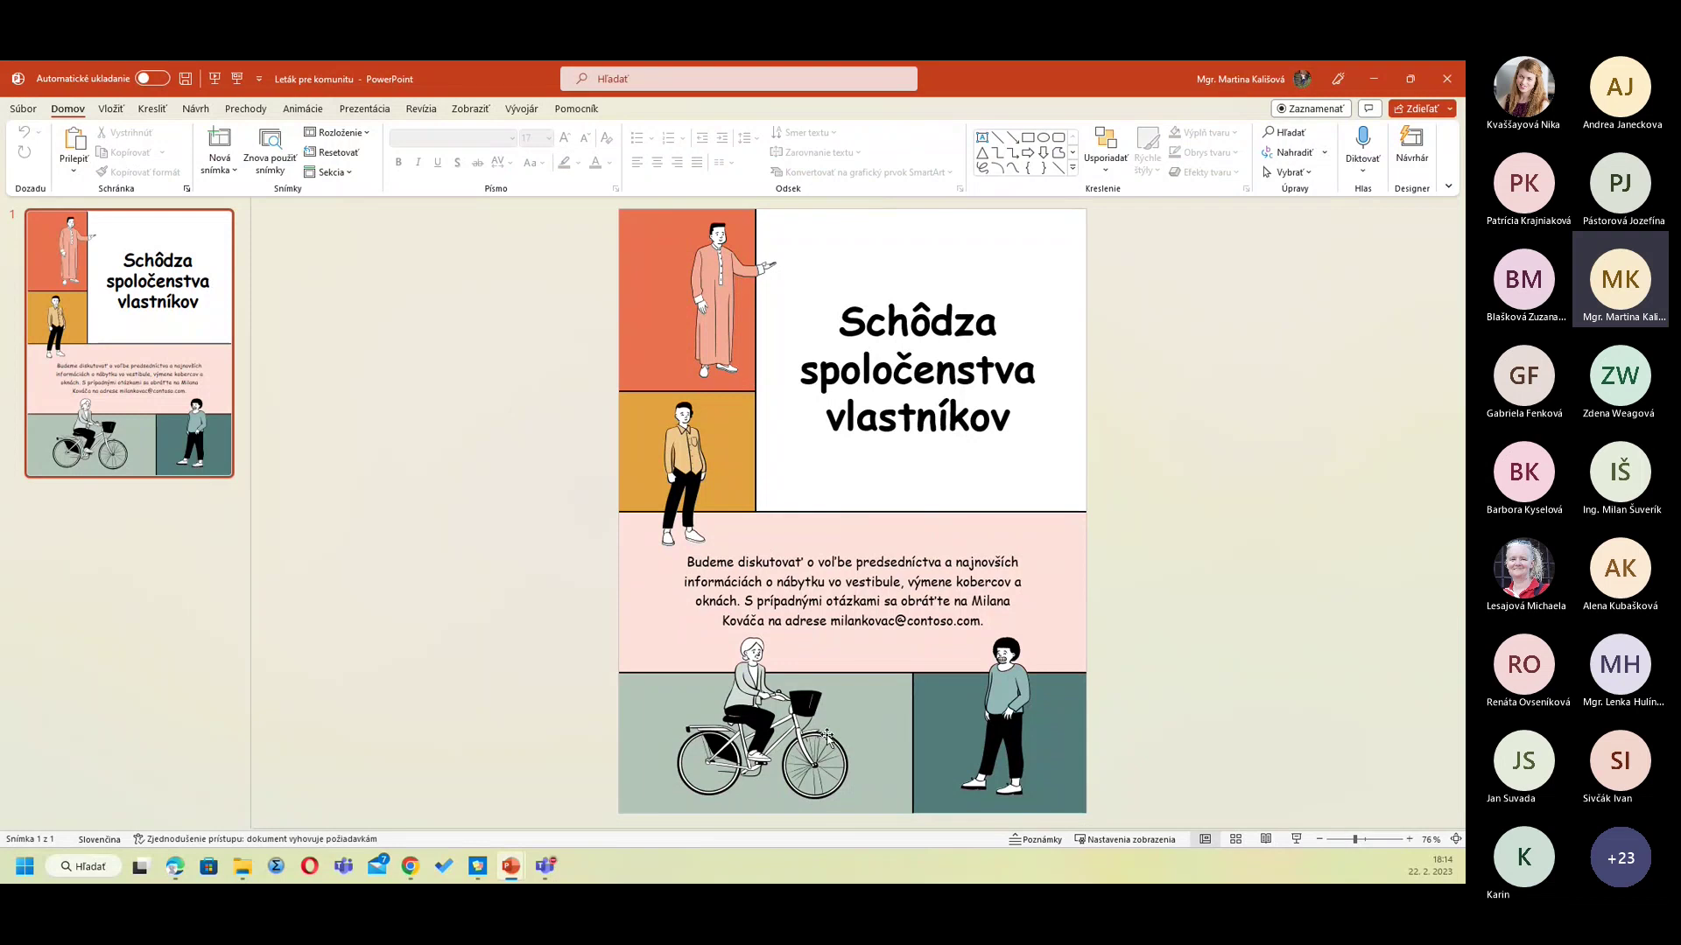
left_click(748, 704)
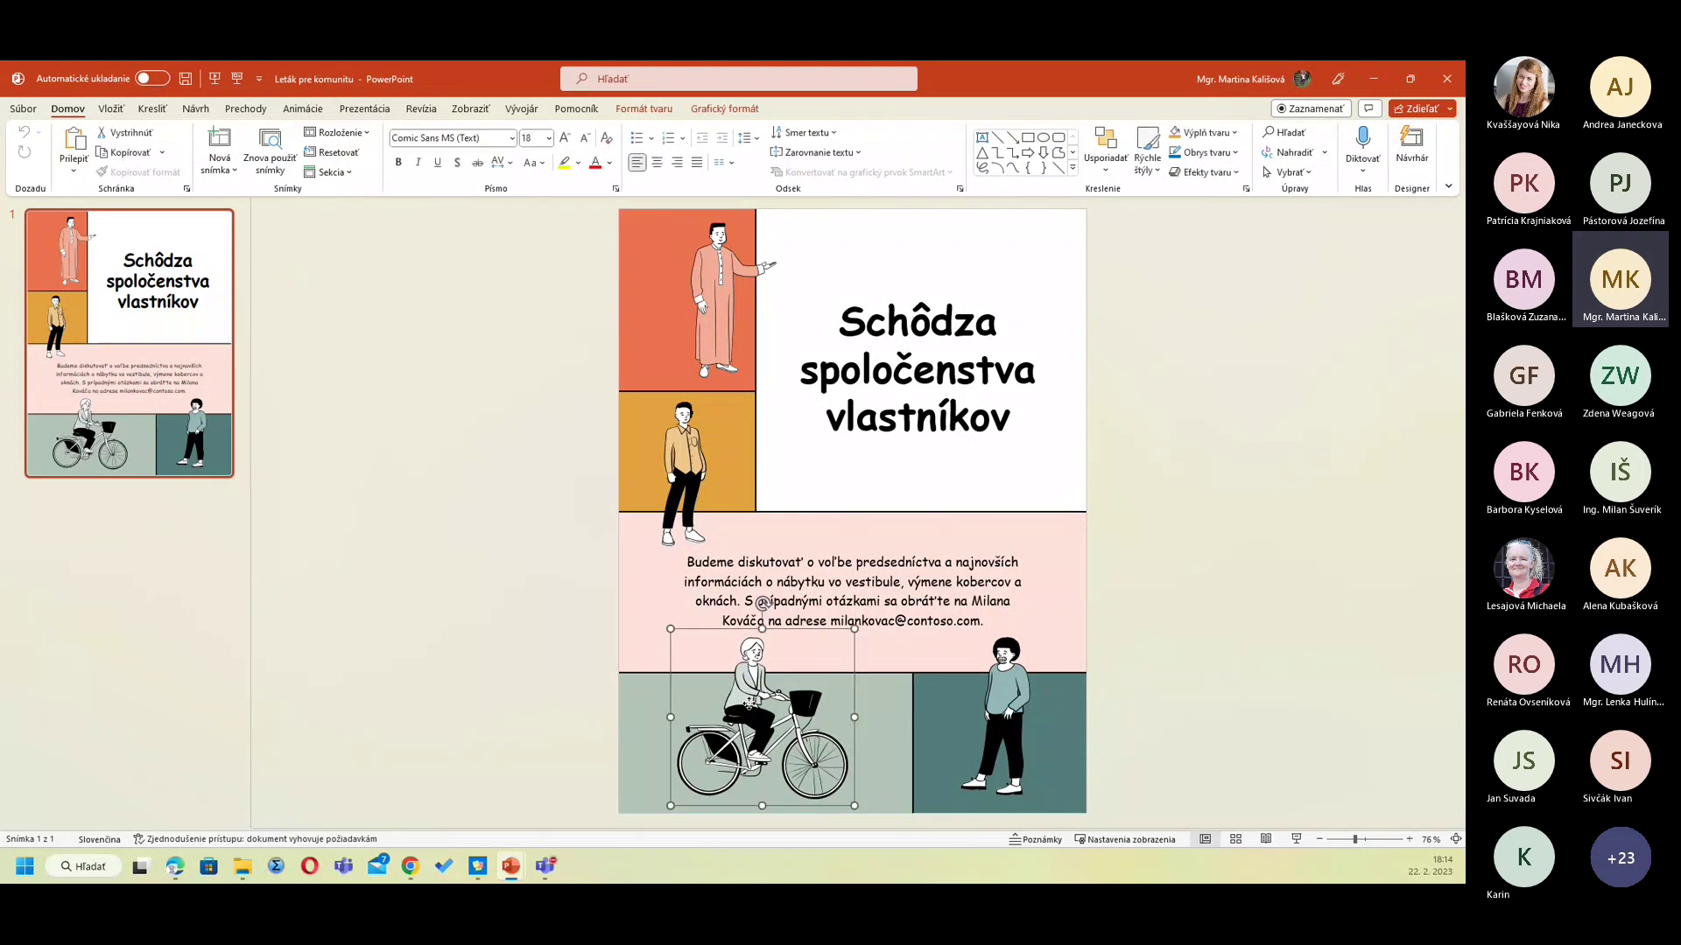
left_click(1011, 692)
left_click(941, 328)
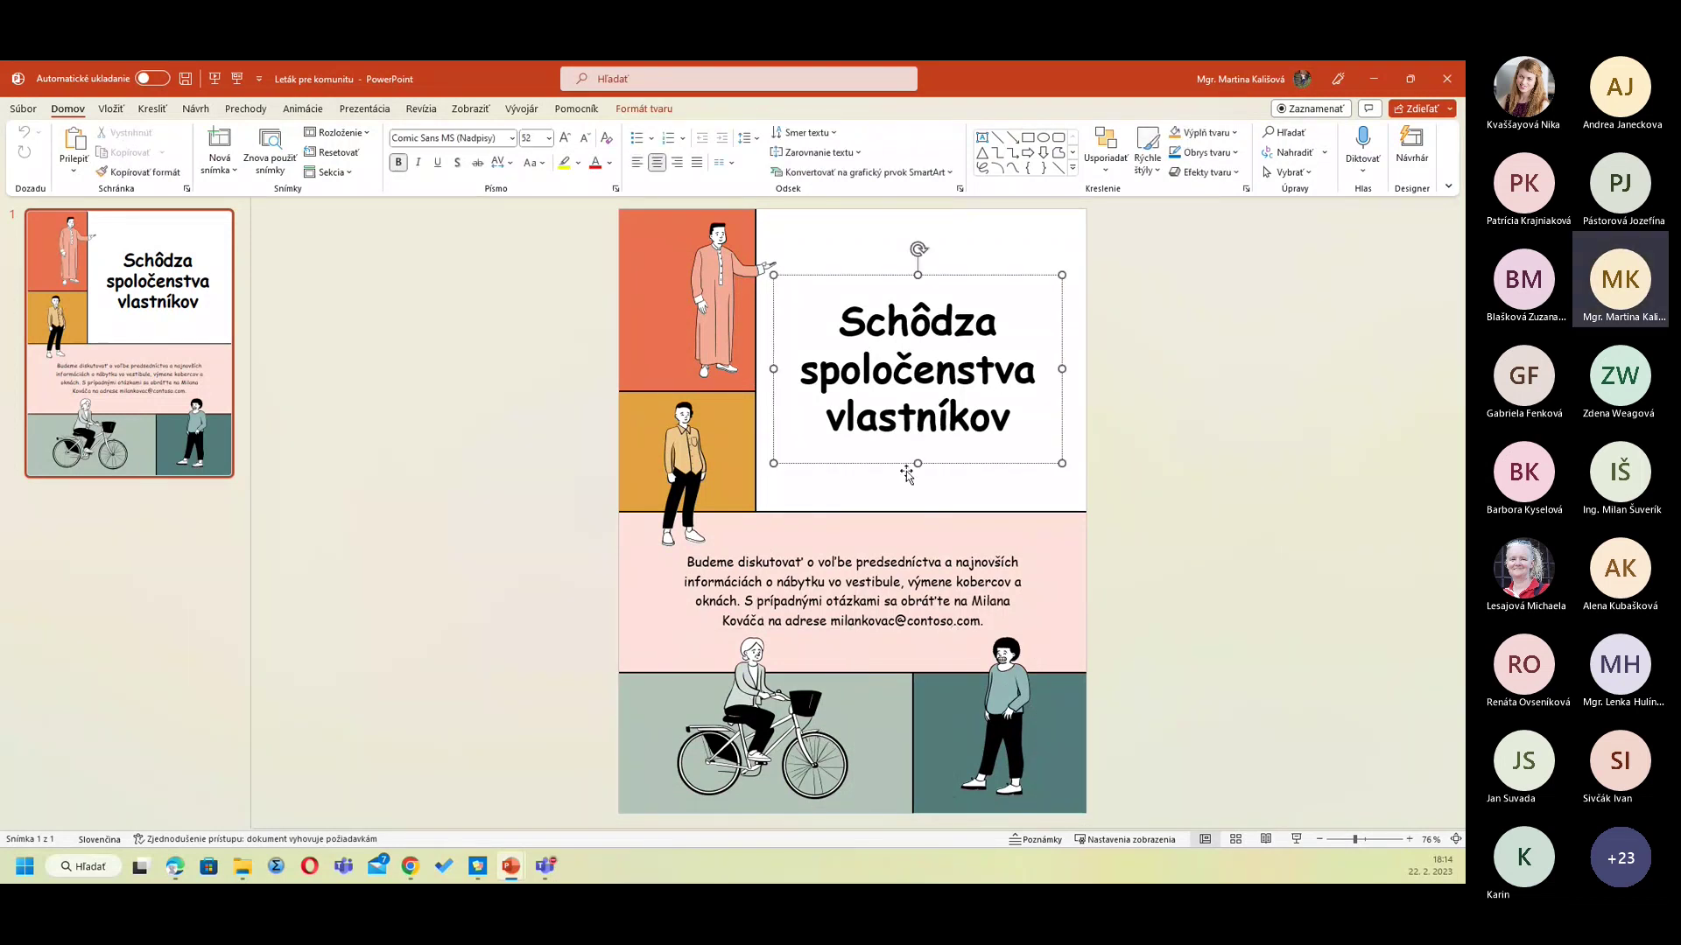
left_click(883, 581)
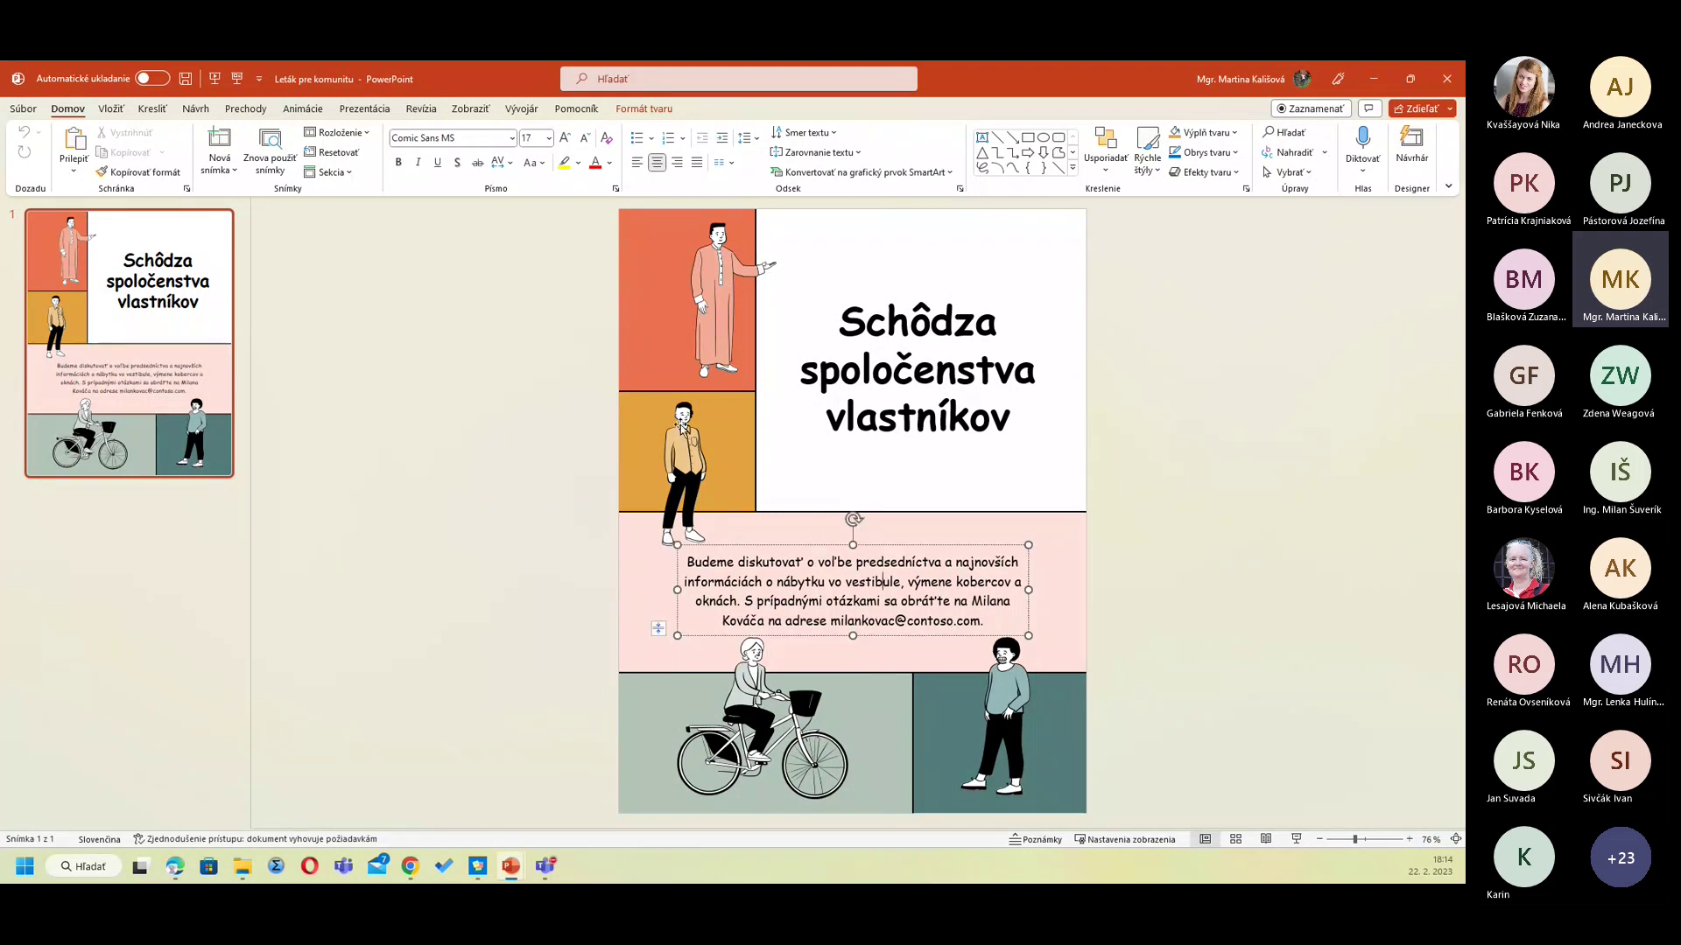
left_click(653, 345)
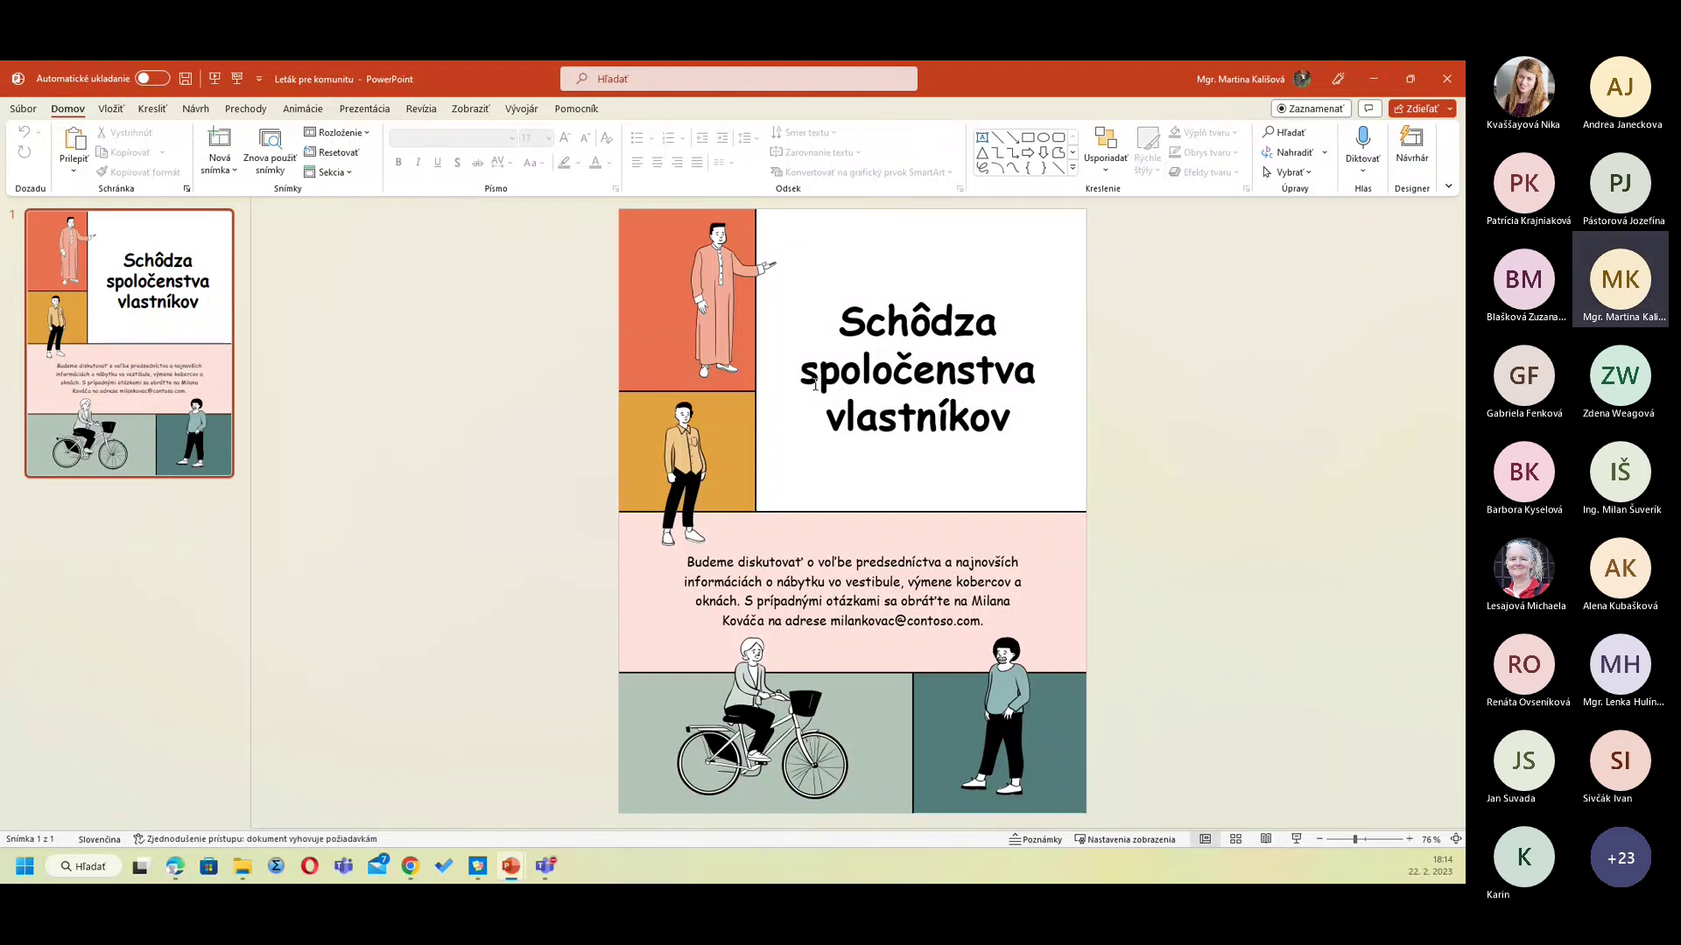
left_click(1106, 165)
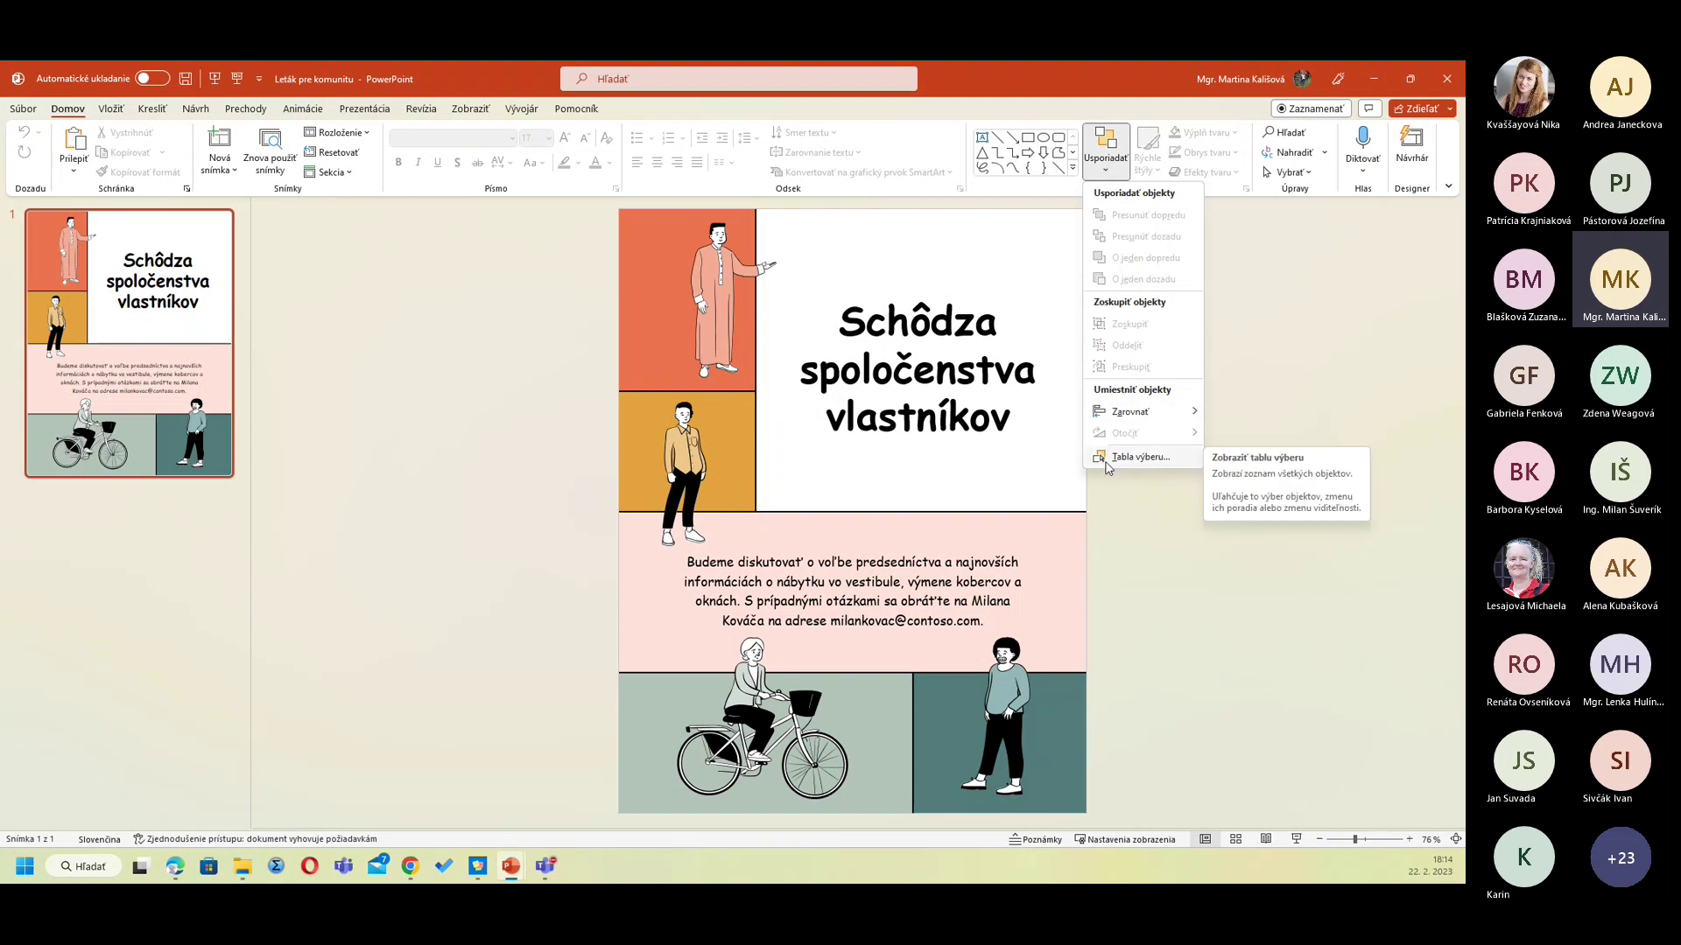
Step: Open Tabla výberu, browse groups Skupina 105 and Skupina 102, and select the title
left_click(1140, 456)
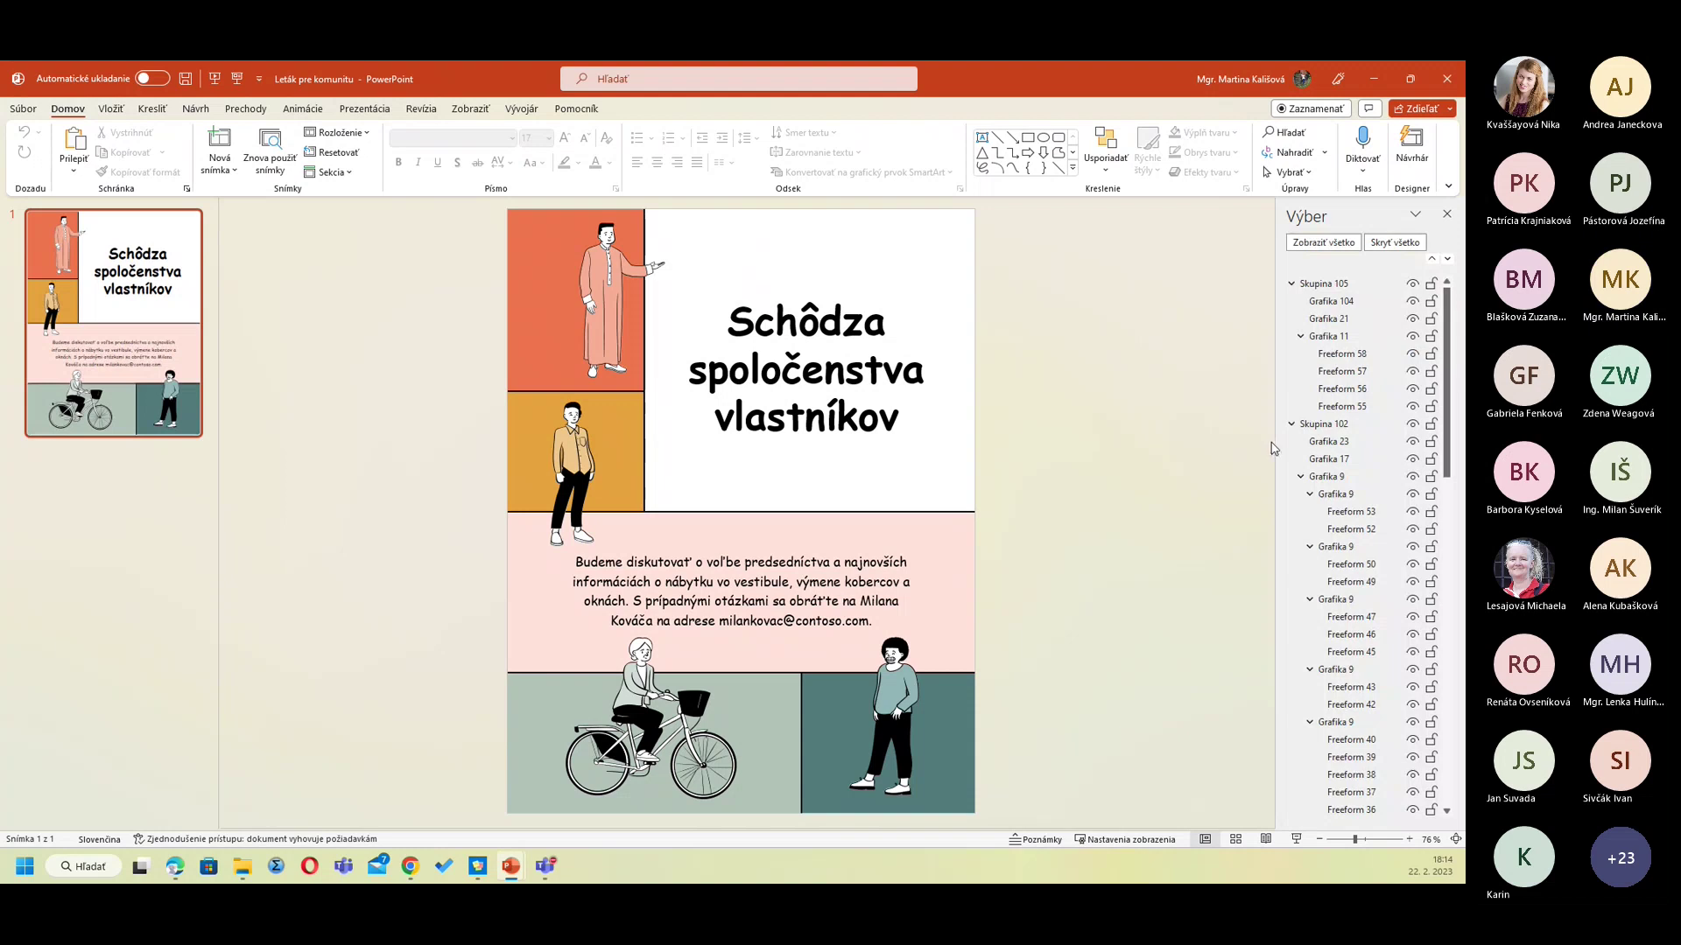
scroll(1345, 477, "down", 2)
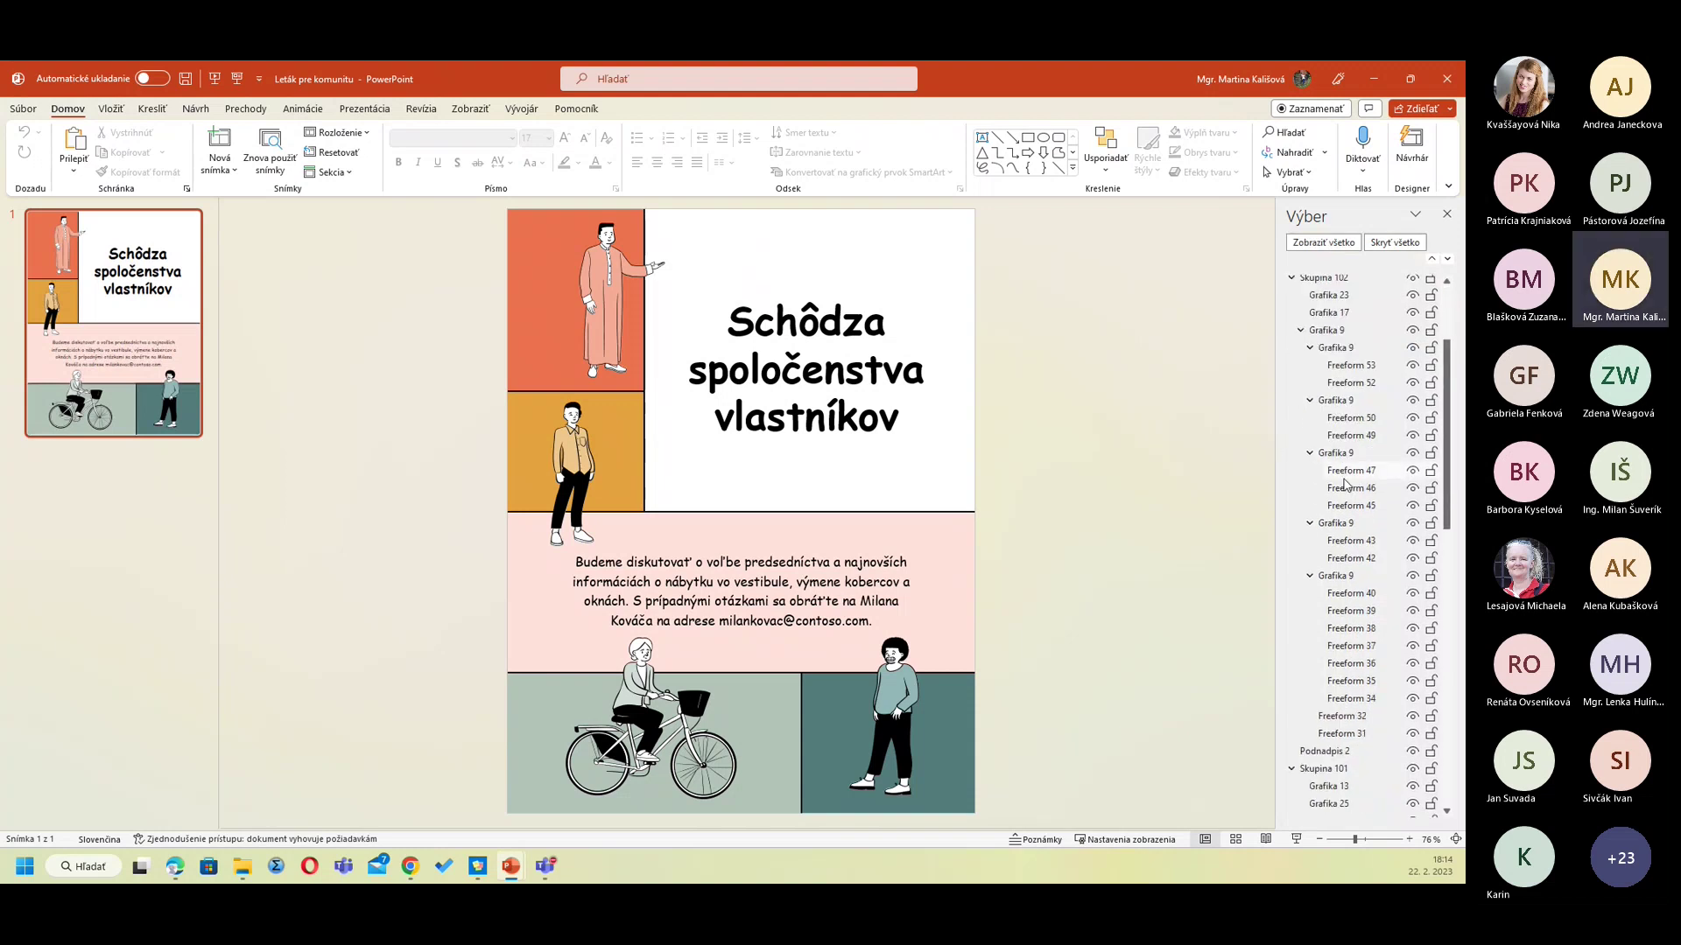
scroll(1345, 477, "down", 2)
scroll(1347, 489, "down", 1)
scroll(1345, 488, "down", 4)
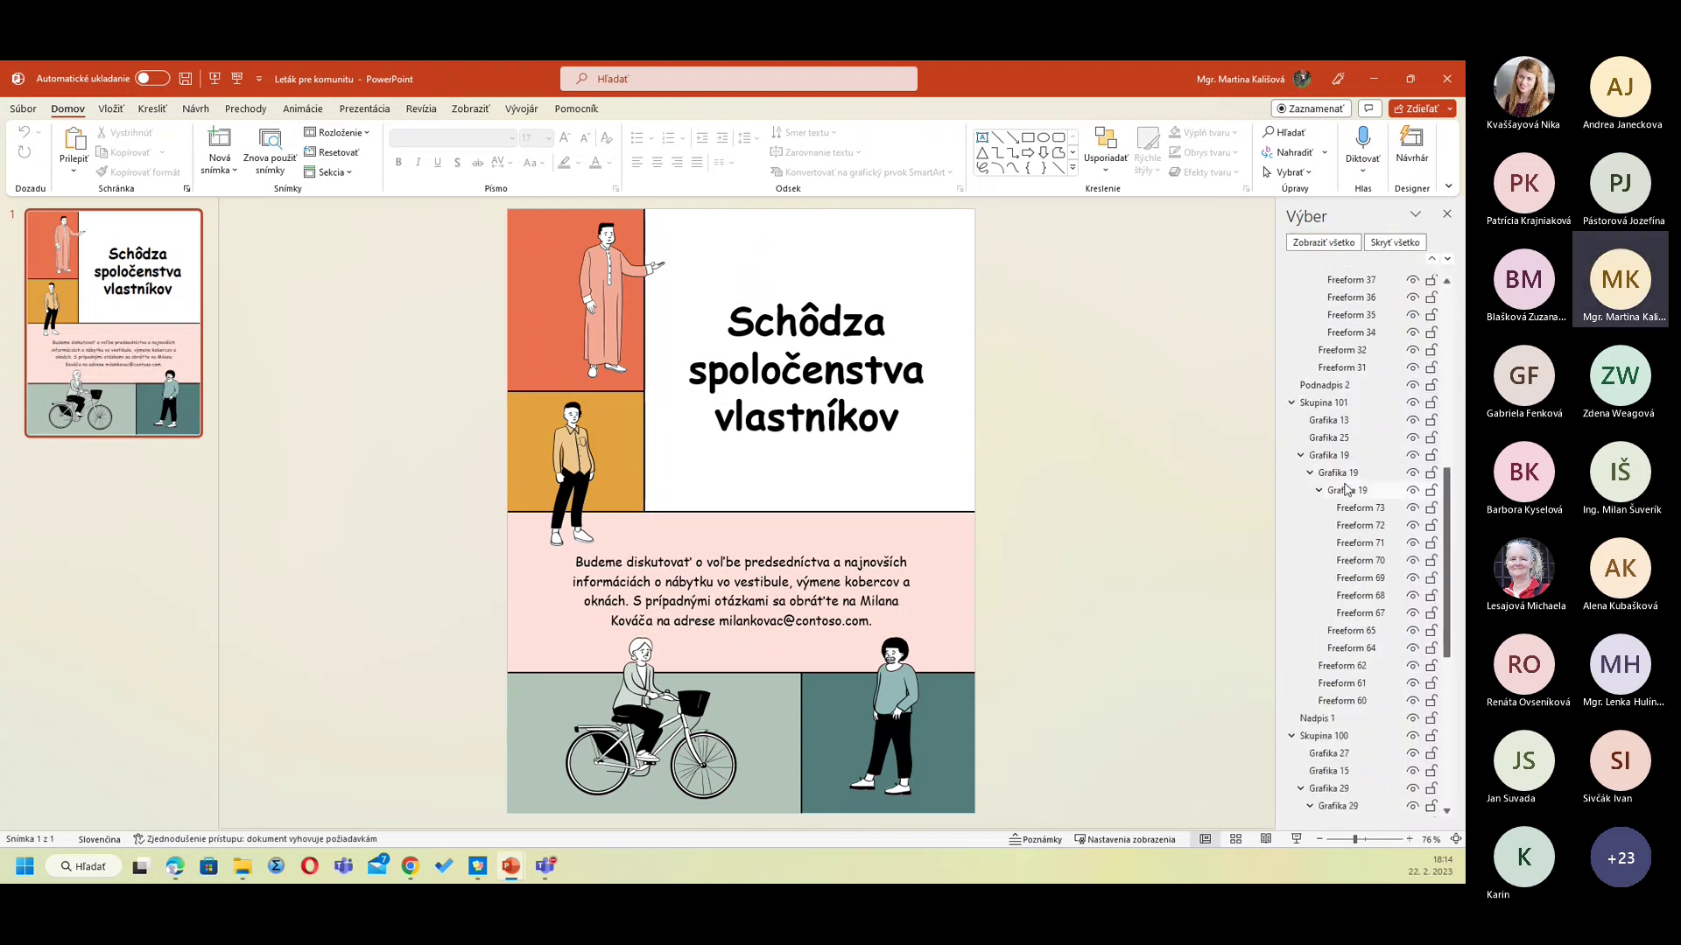
scroll(1345, 488, "down", 3)
scroll(1345, 489, "down", 3)
scroll(1345, 488, "down", 3)
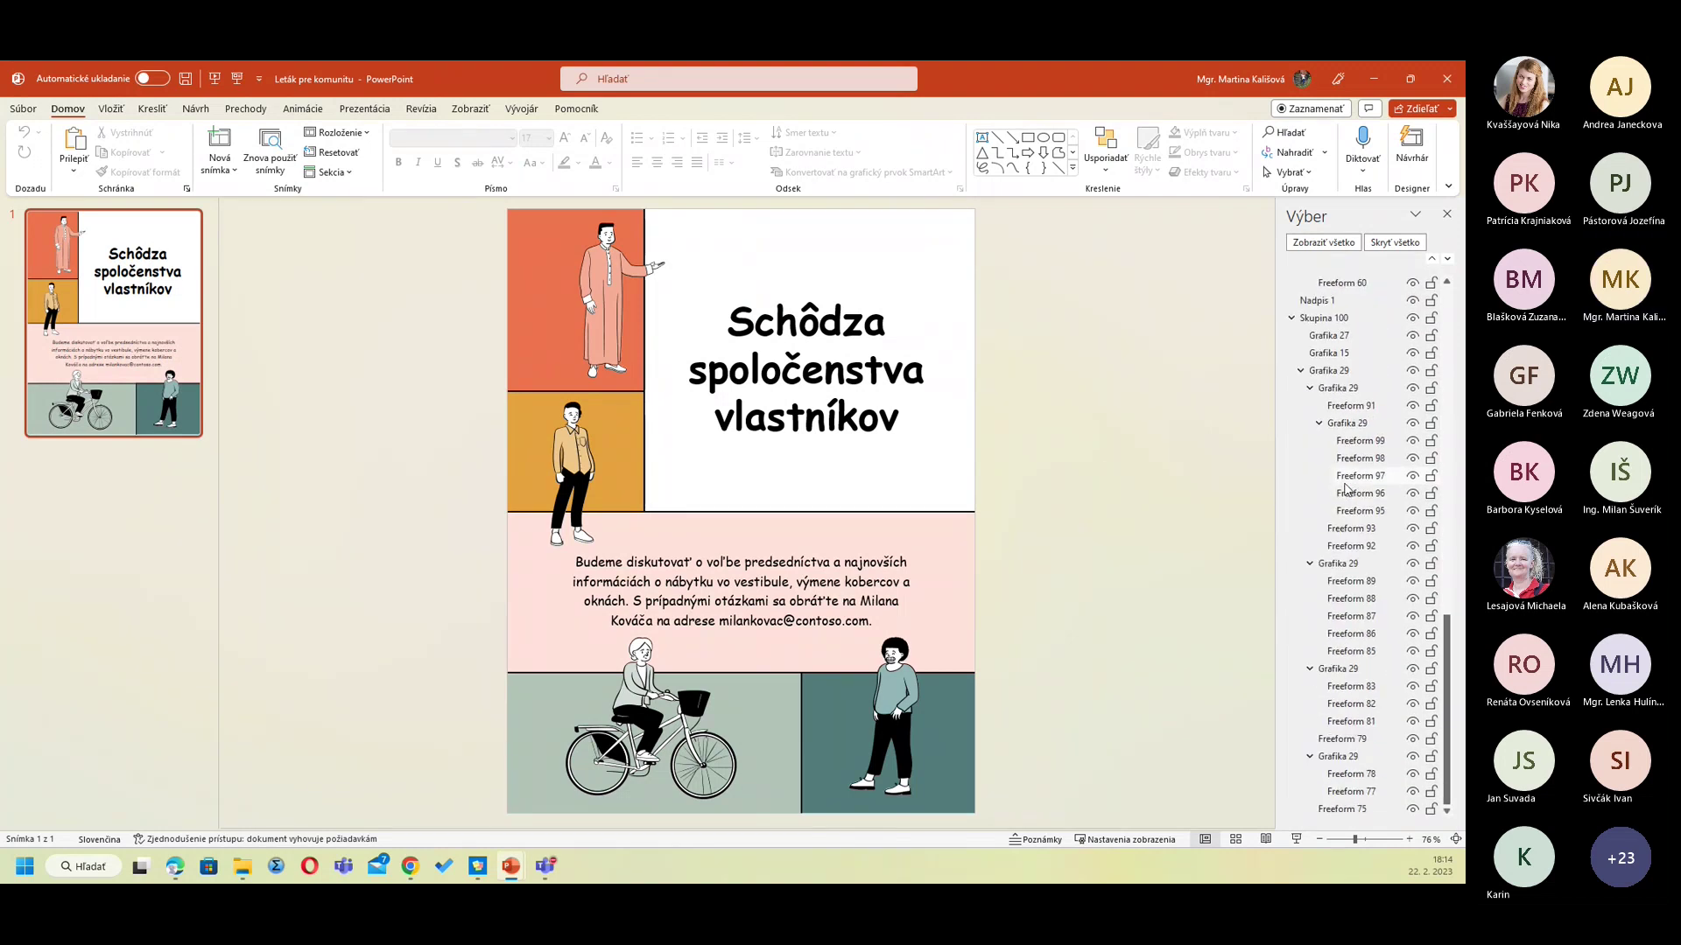
scroll(1345, 488, "up", 5)
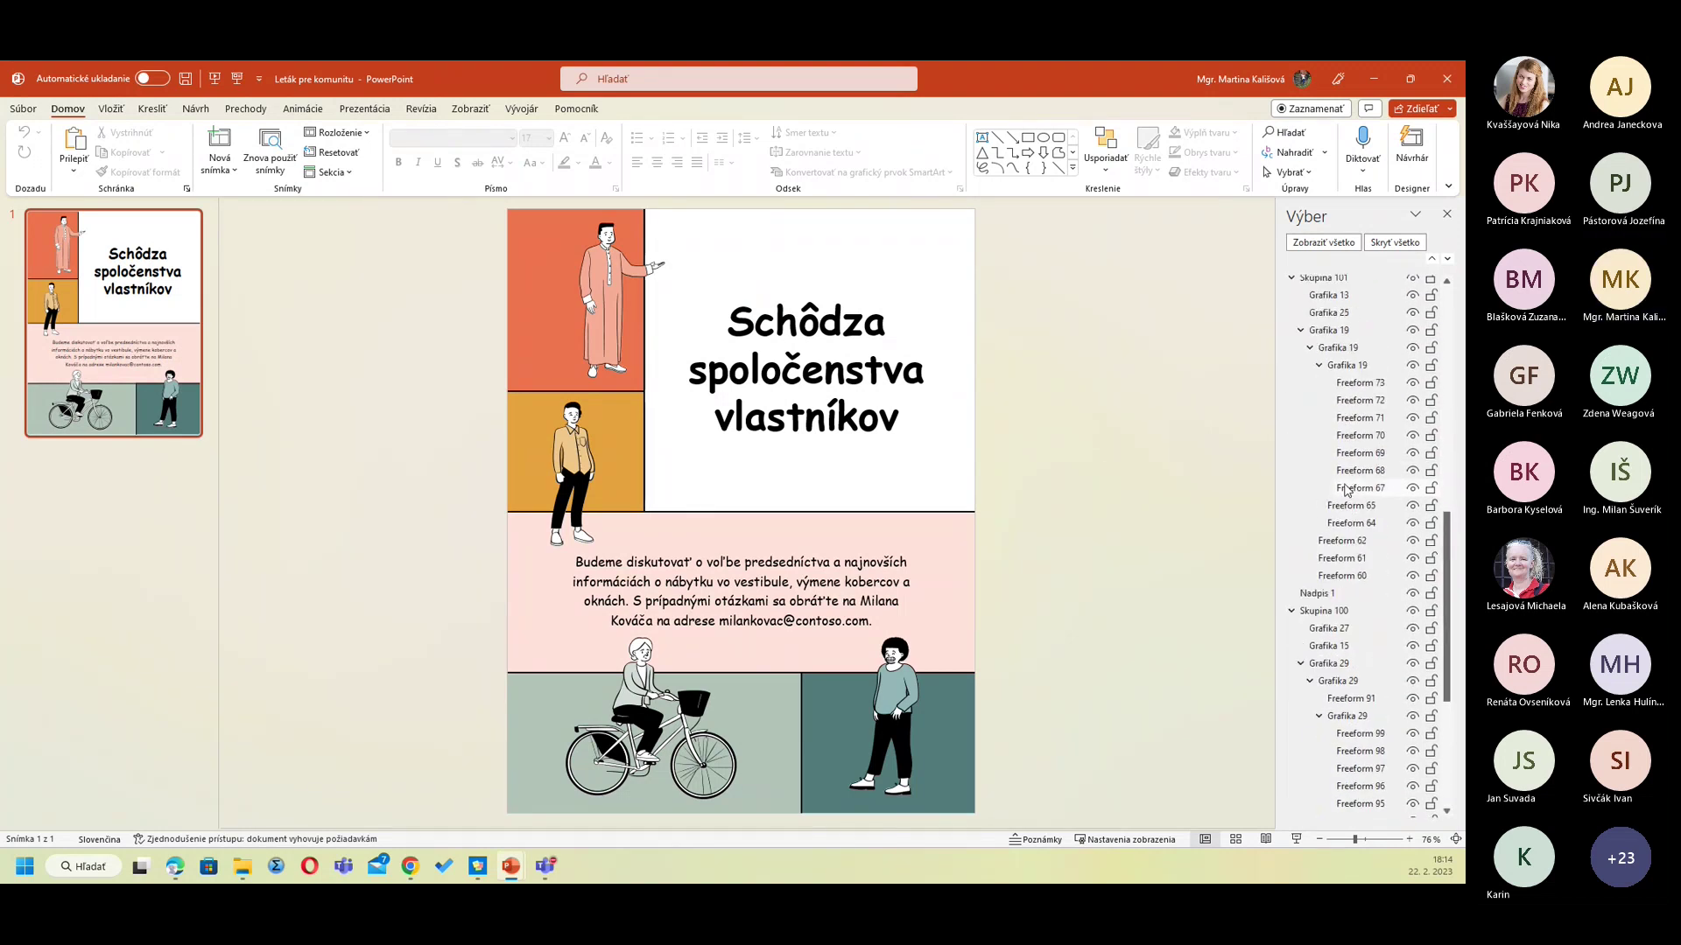
scroll(1345, 487, "up", 8)
scroll(1345, 489, "up", 3)
scroll(1346, 488, "up", 2)
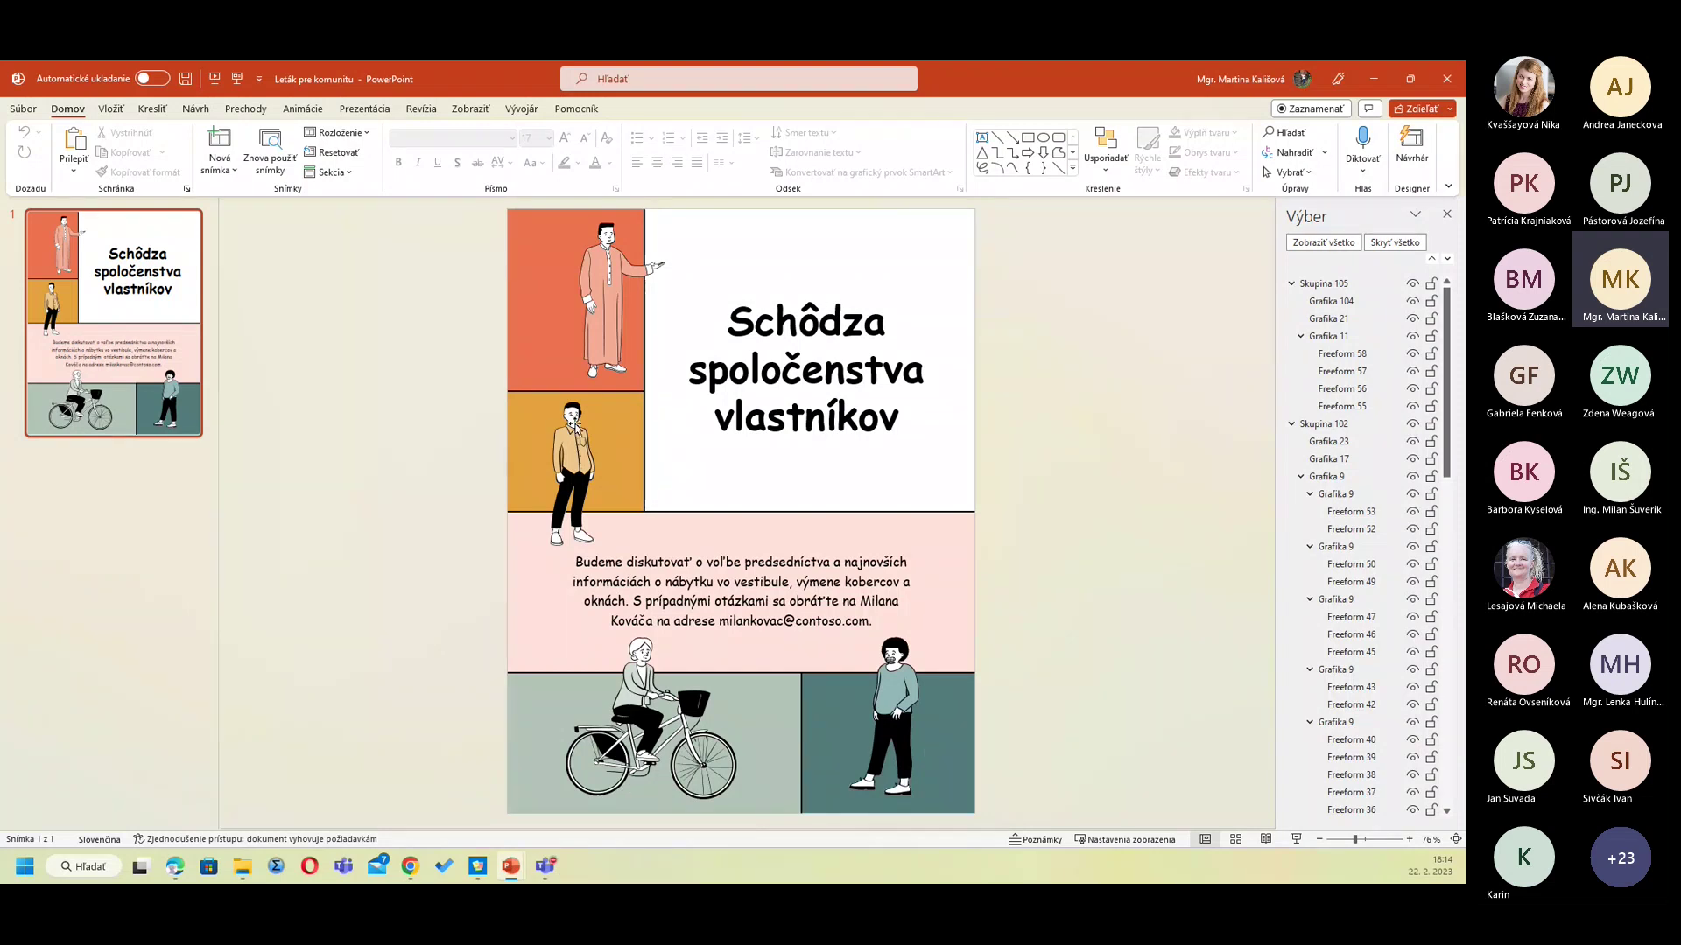
left_click(824, 418)
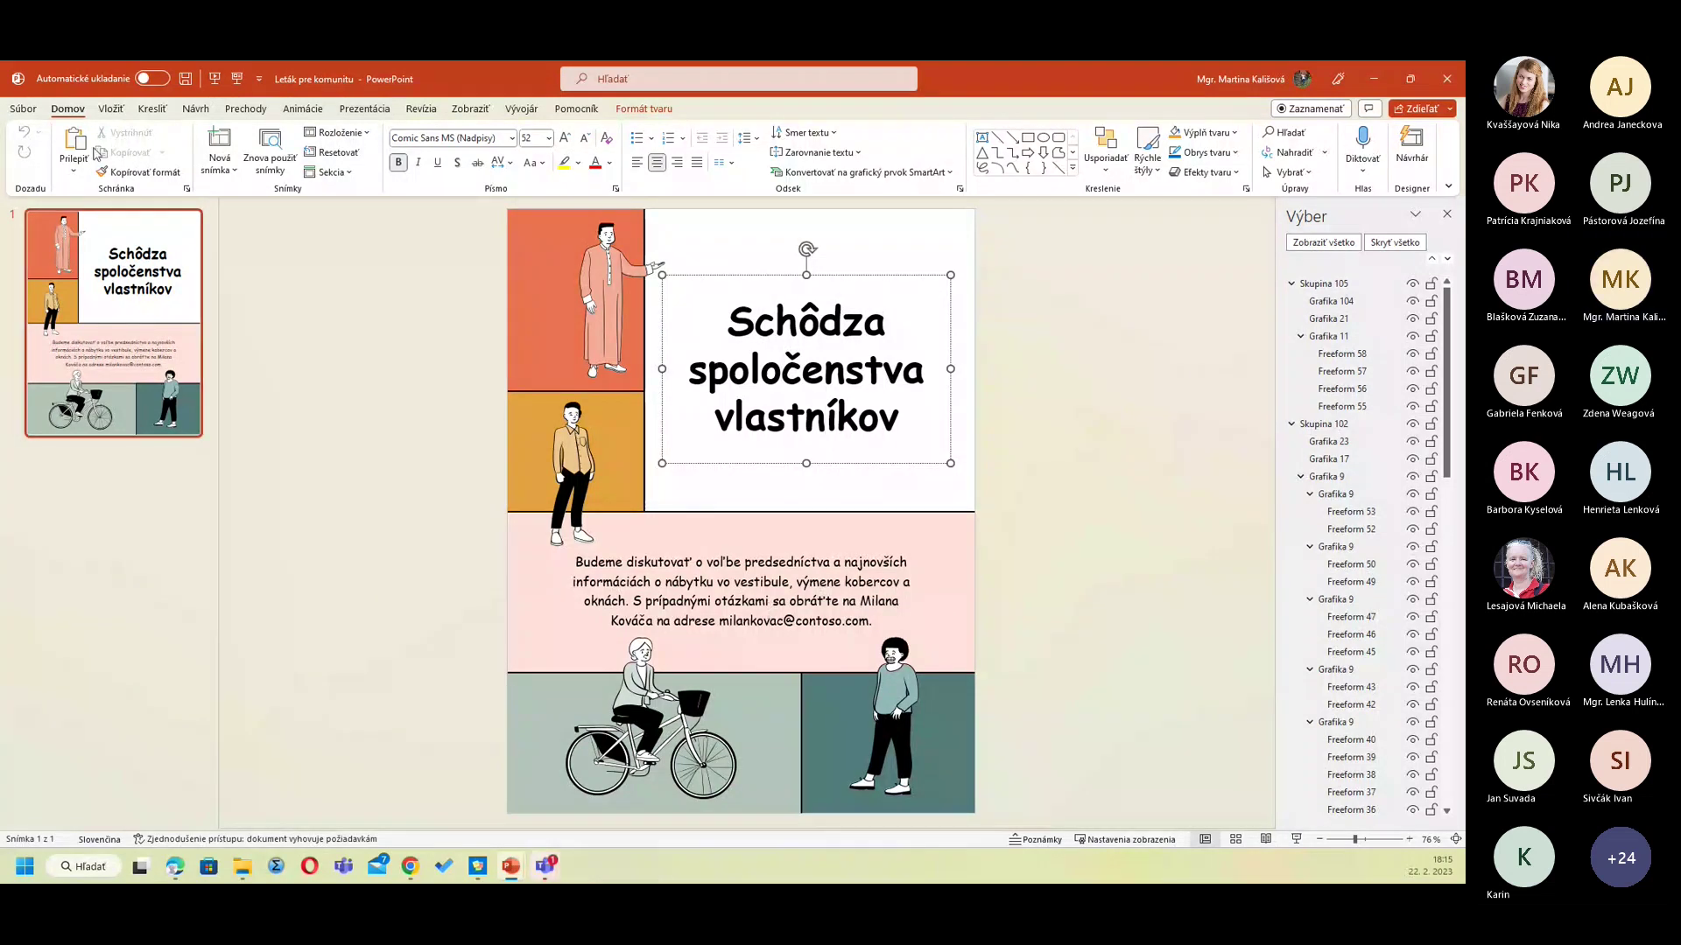
Step: Create a new presentation from the Malý obchodný leták (zlatý návrh) flyer template
left_click(25, 110)
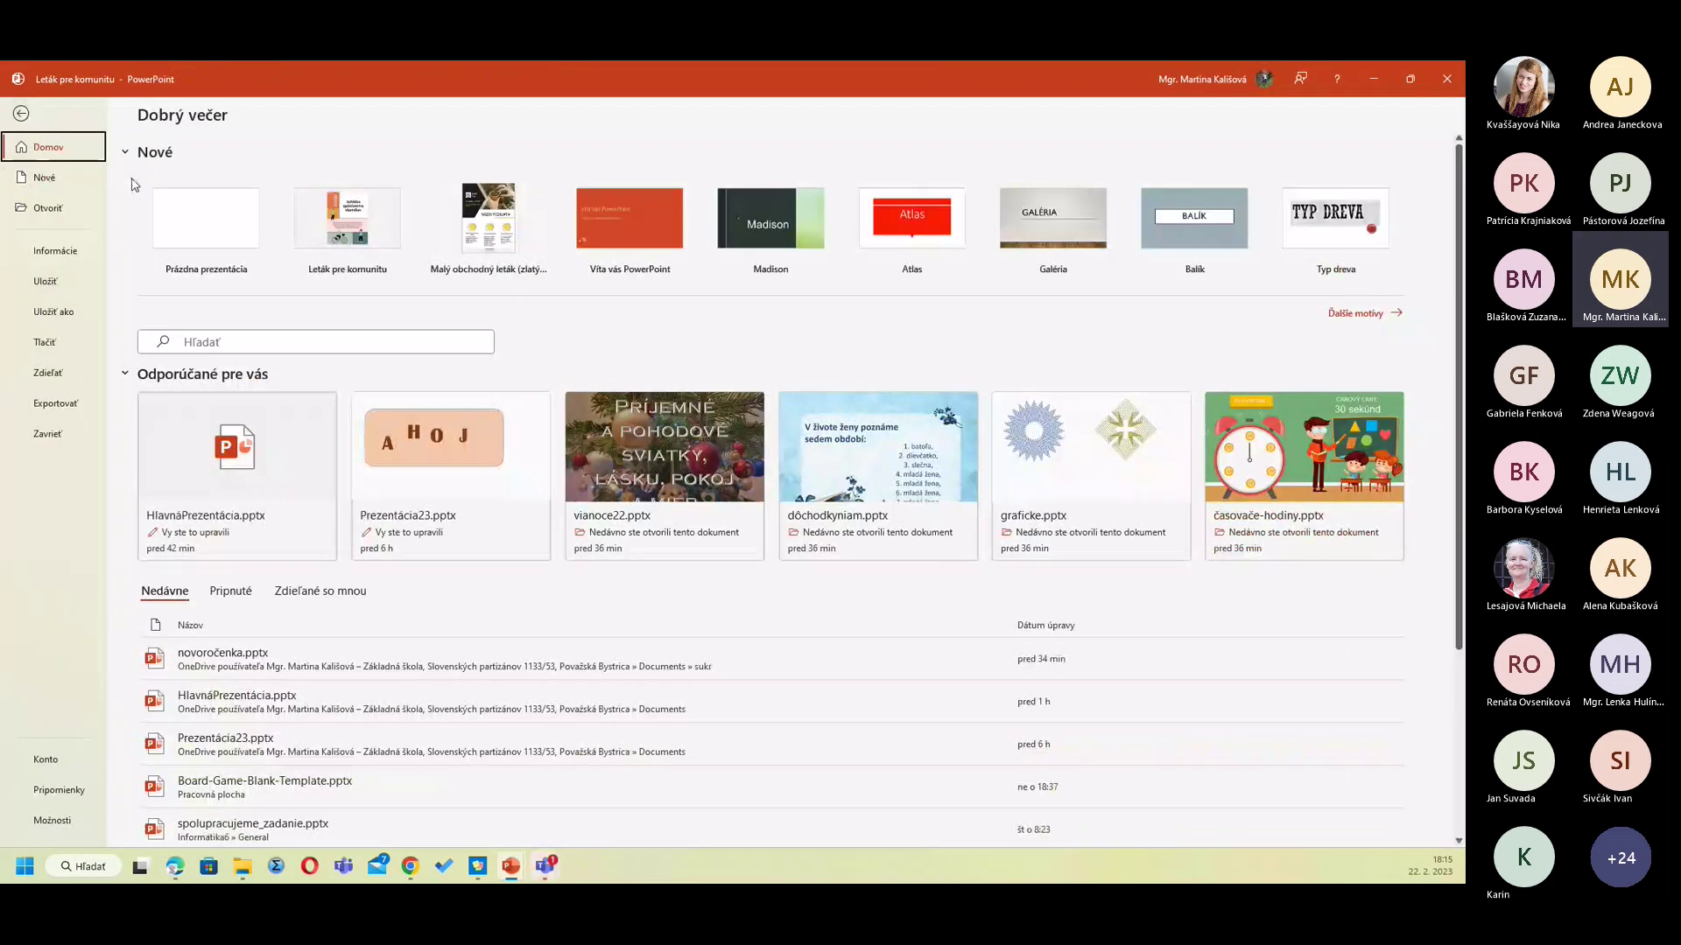
left_click(482, 231)
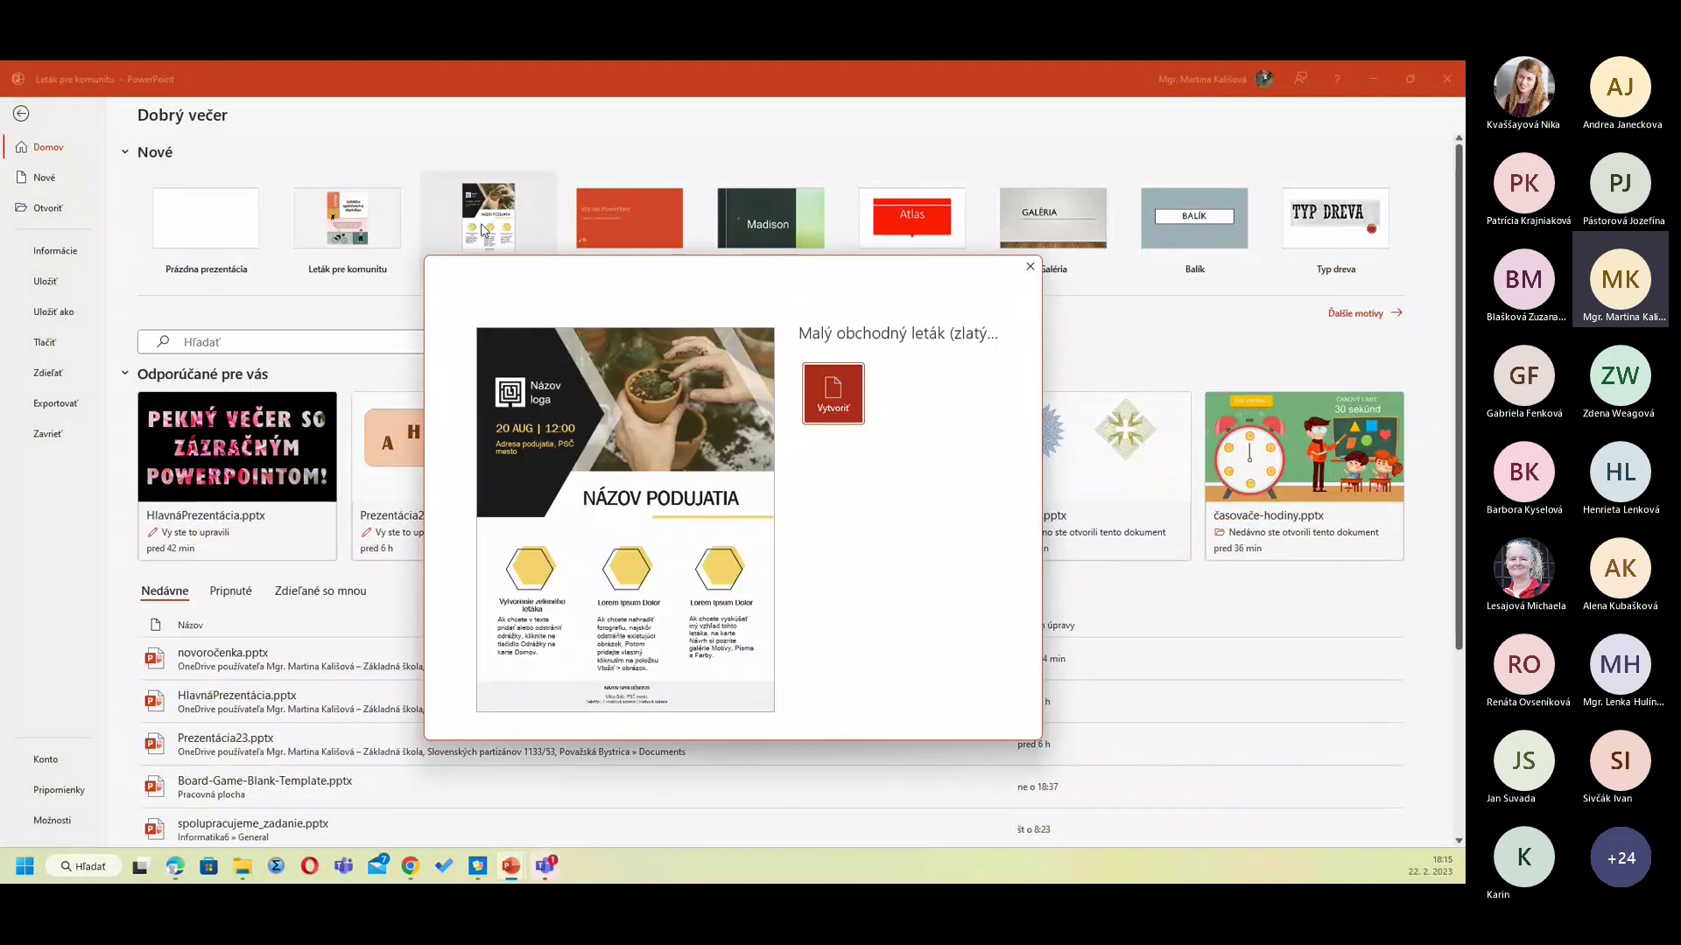
left_click(837, 401)
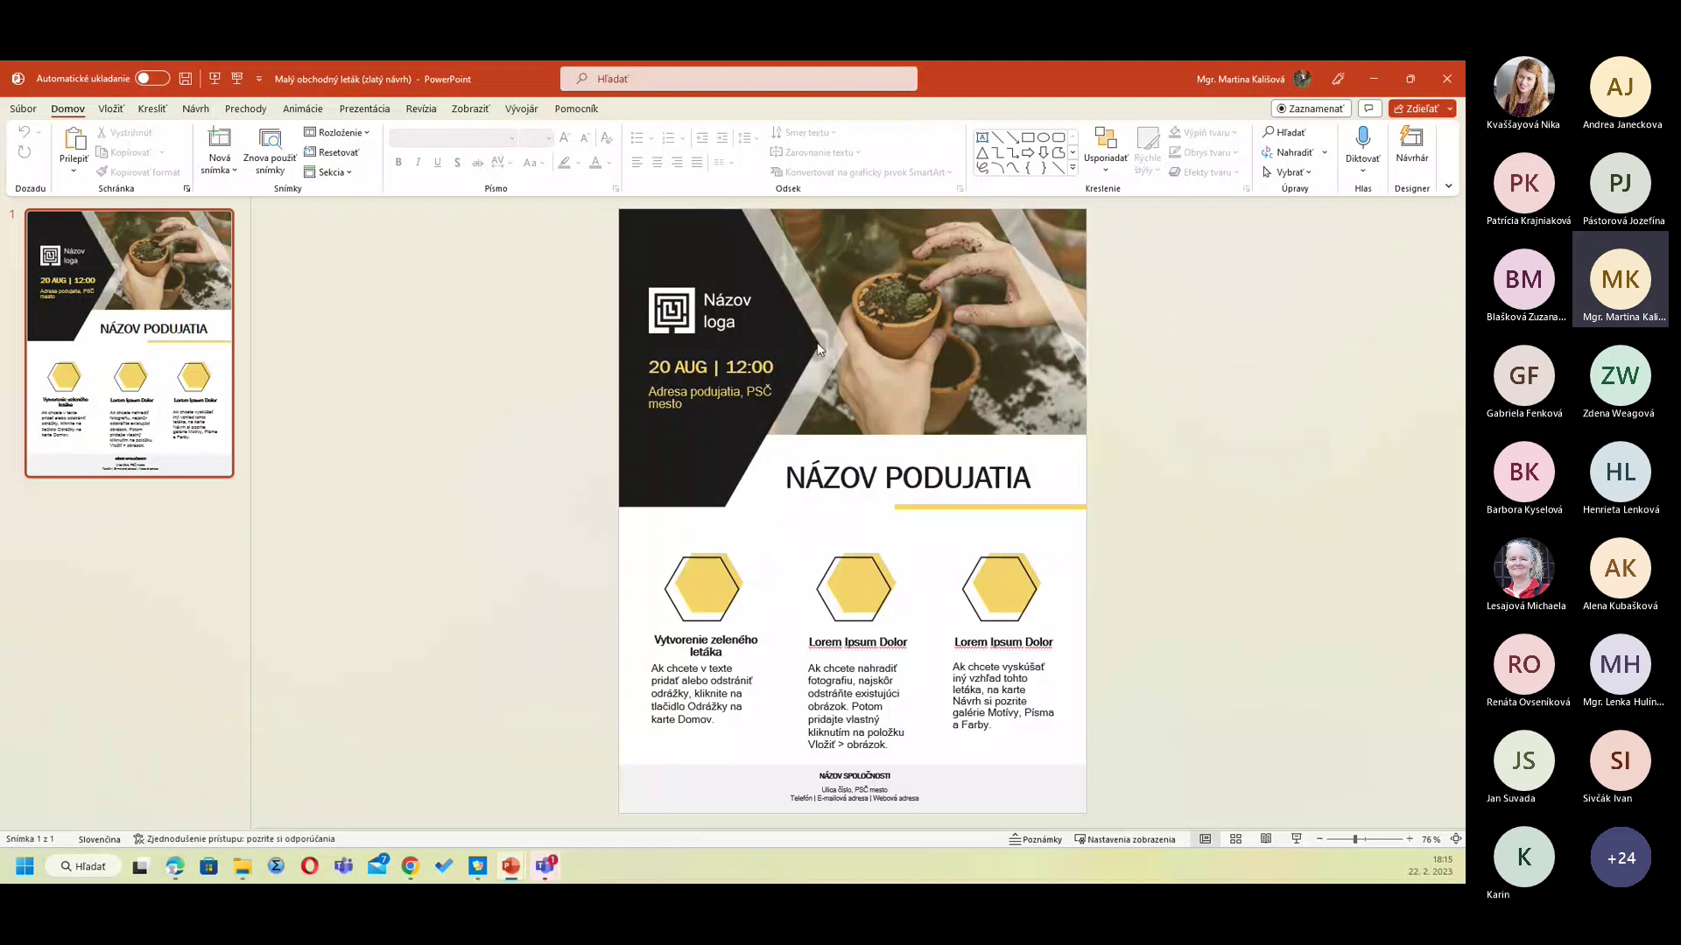
Step: Inspect the NÁZOV PODUJATIA title box and the third column's text box on the flyer
left_click(885, 480)
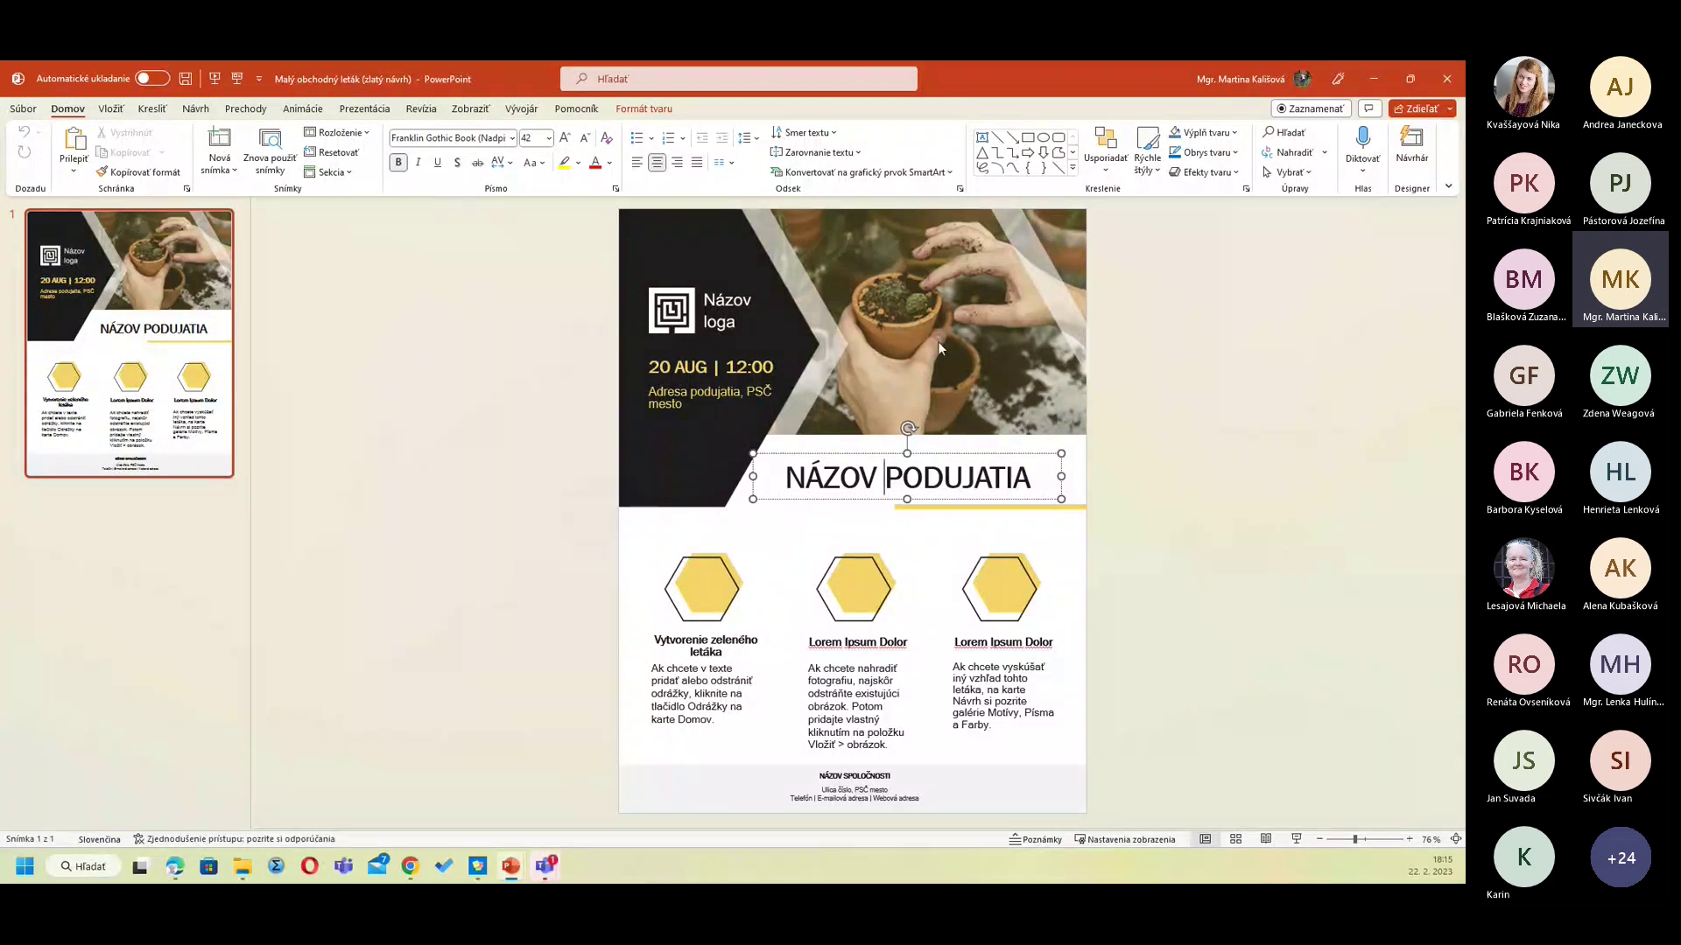
left_click(744, 636)
left_click(716, 586)
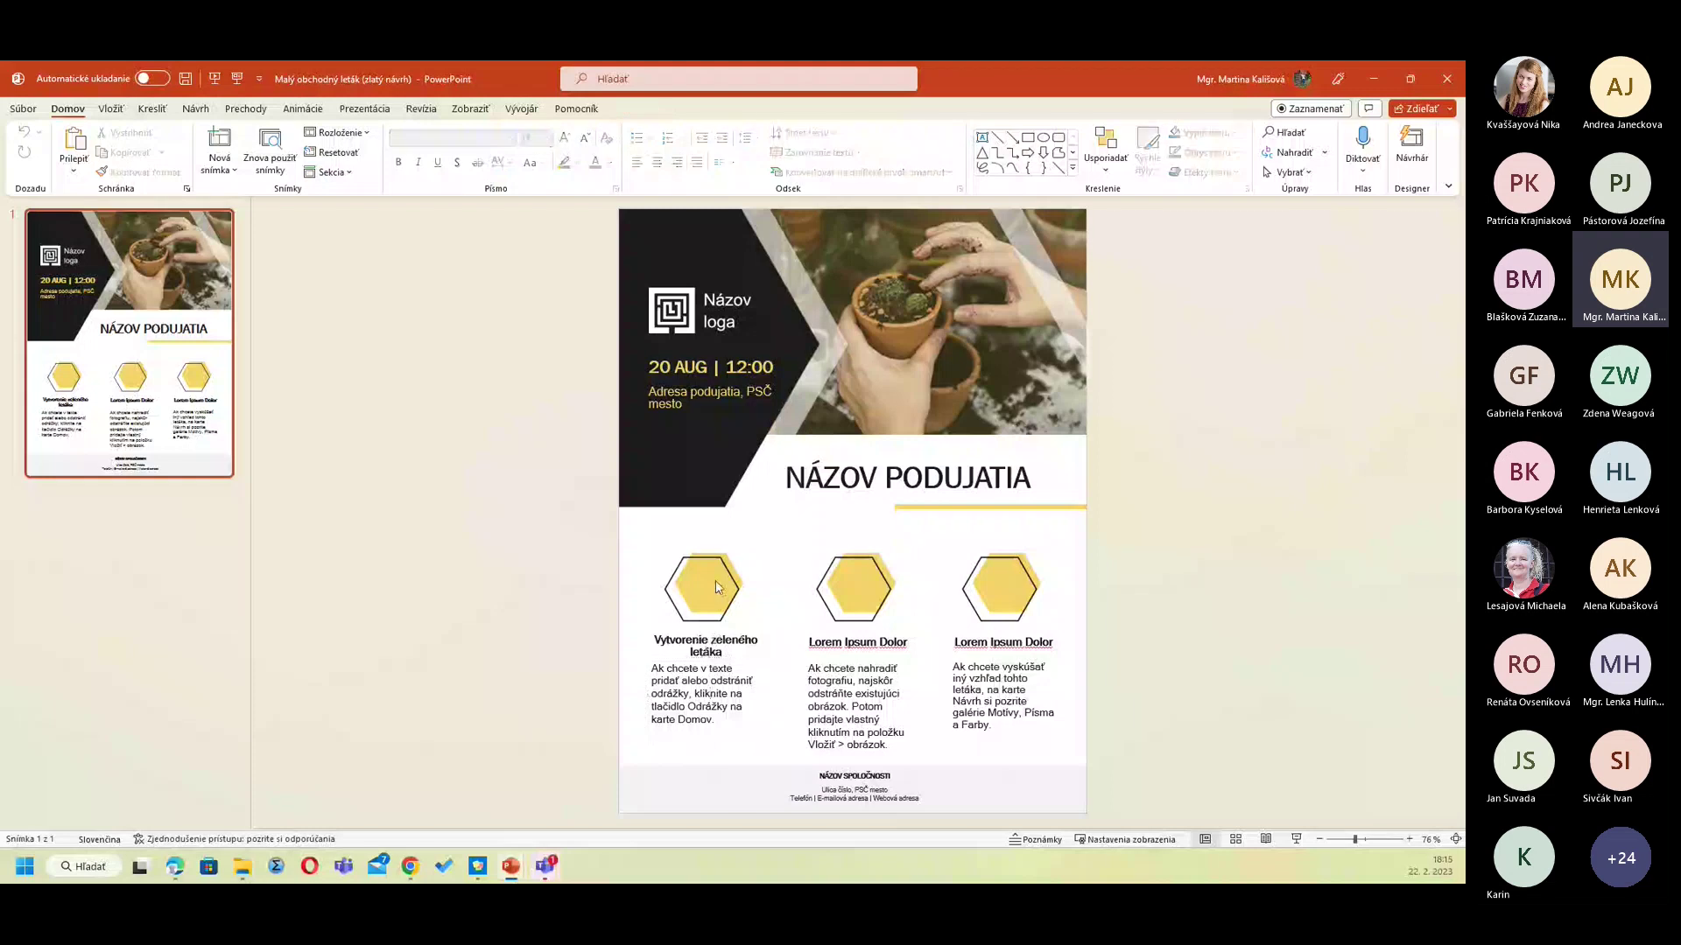
left_click(974, 677)
left_click(1006, 578)
Step: Show the Selection Pane listing the slide's objects and switch to Slide Master view
left_click(1105, 175)
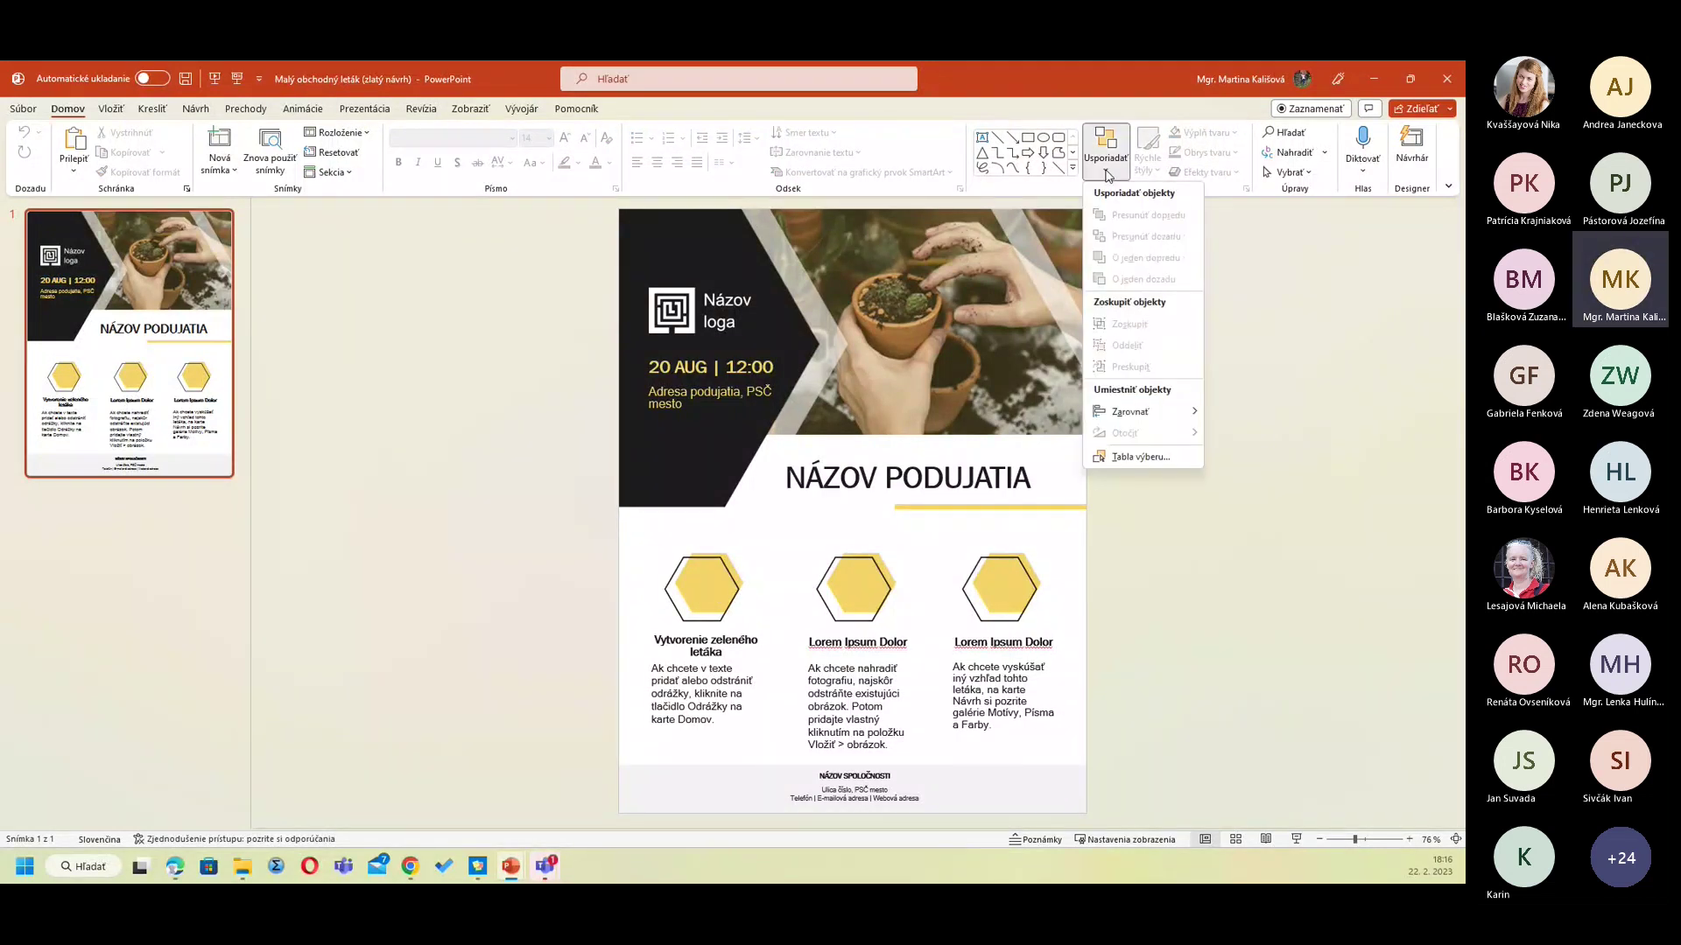
left_click(1137, 456)
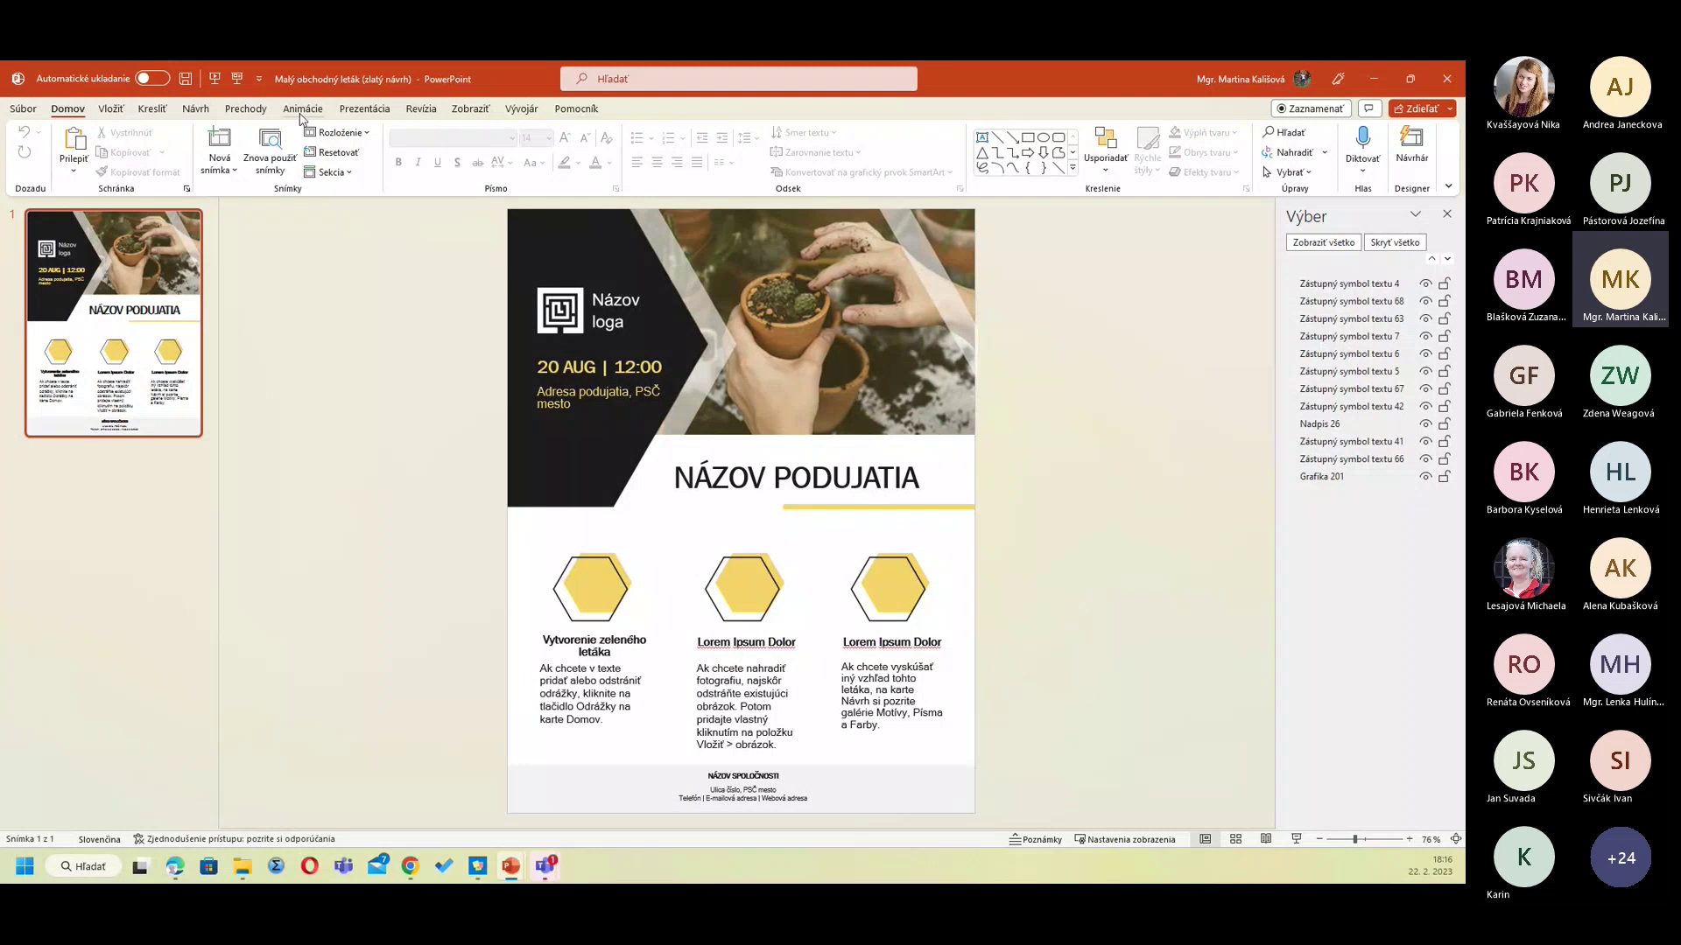
left_click(470, 109)
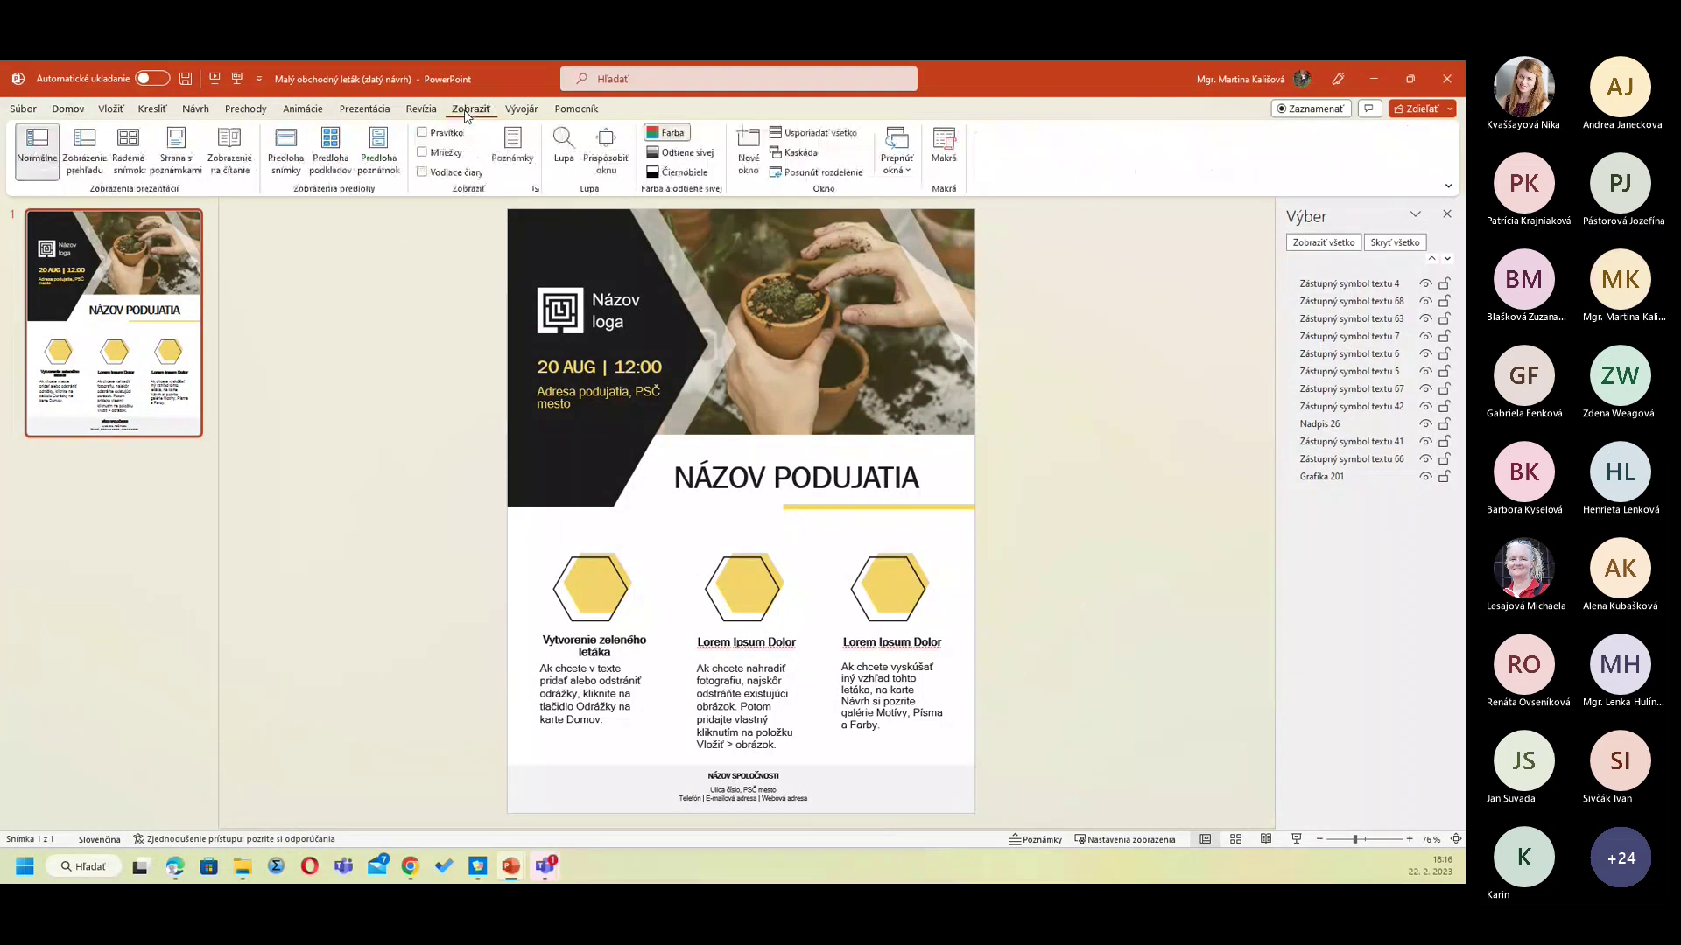
left_click(286, 151)
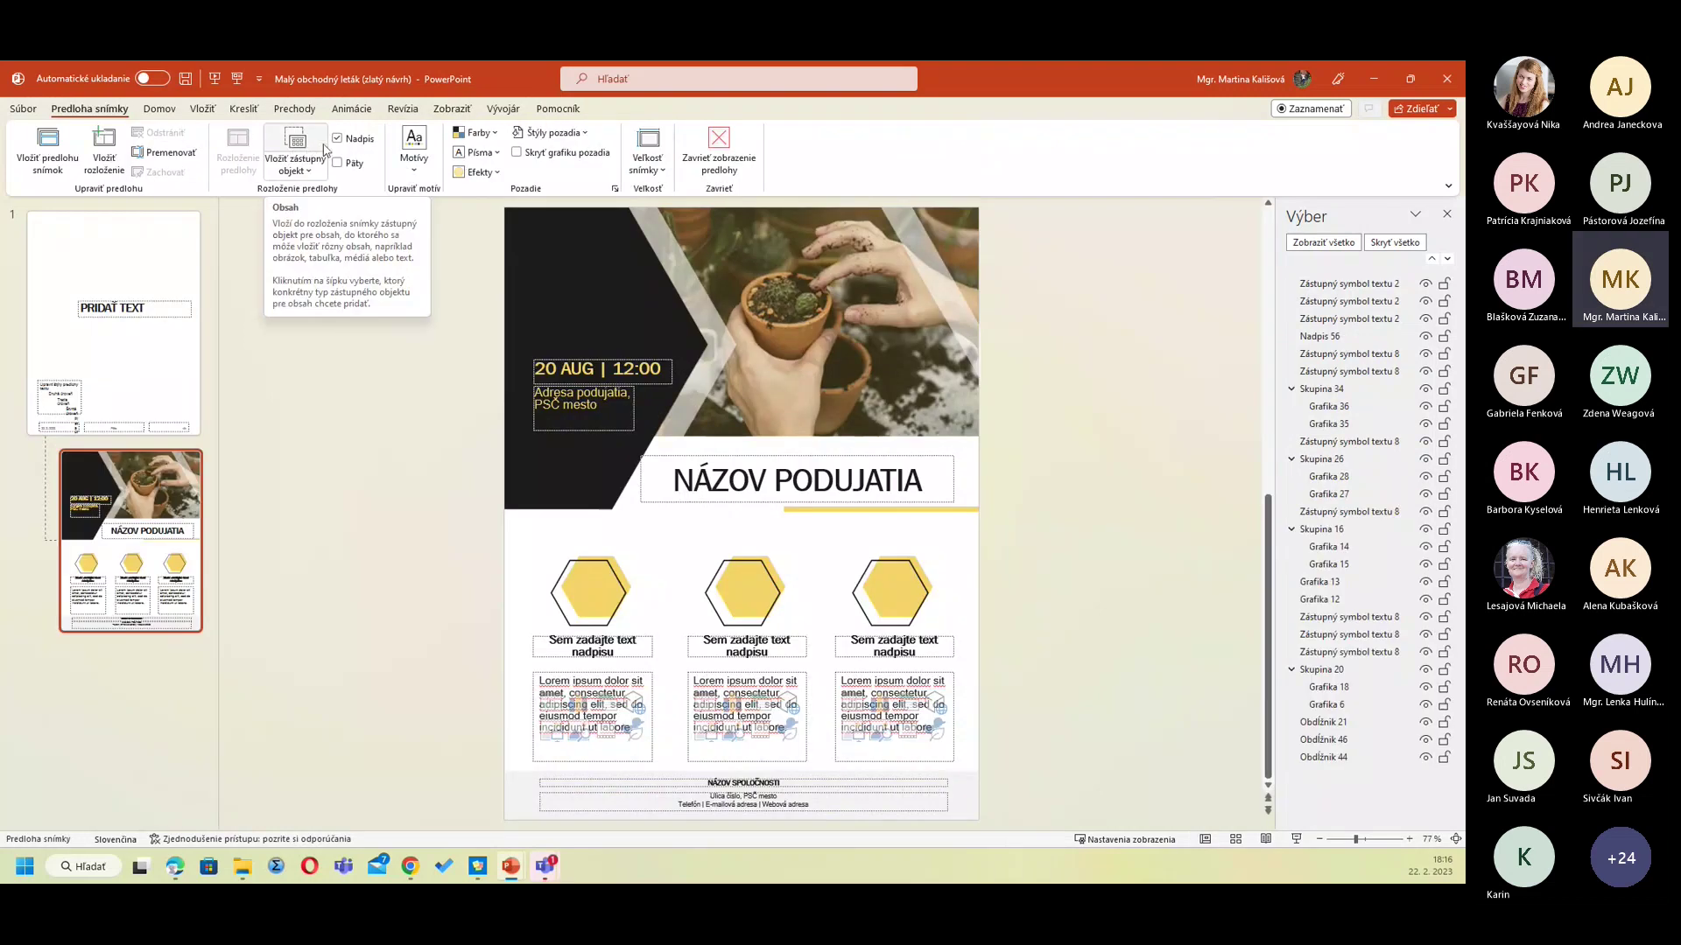
left_click(821, 275)
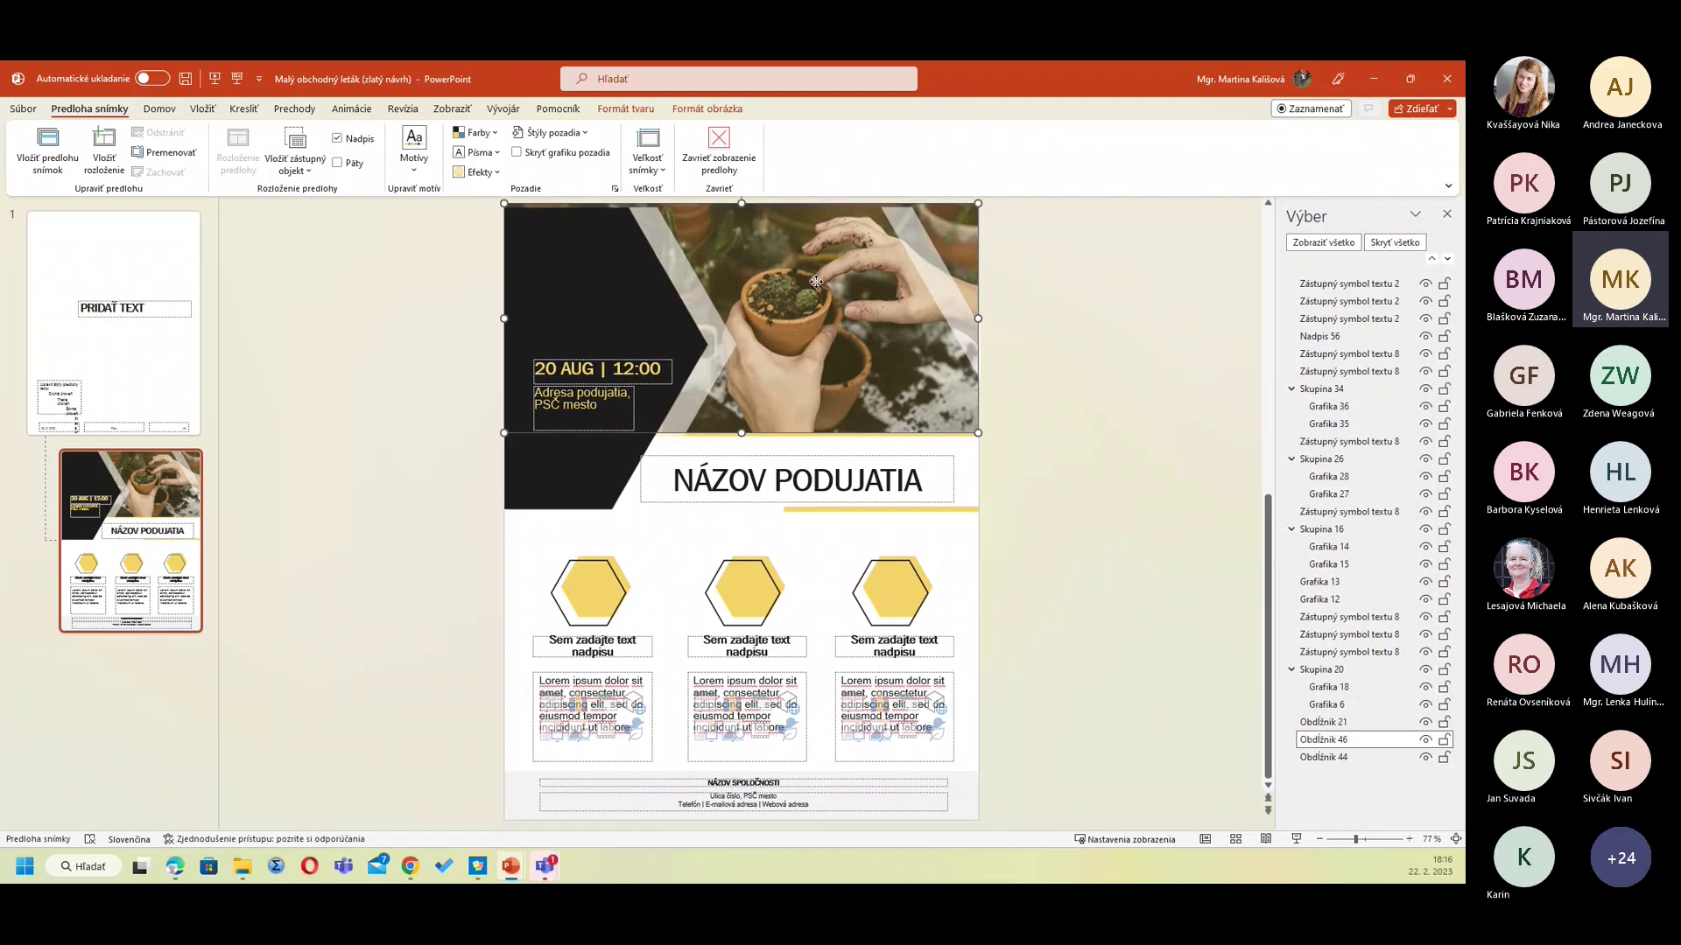
left_click_drag(816, 282, 1070, 508)
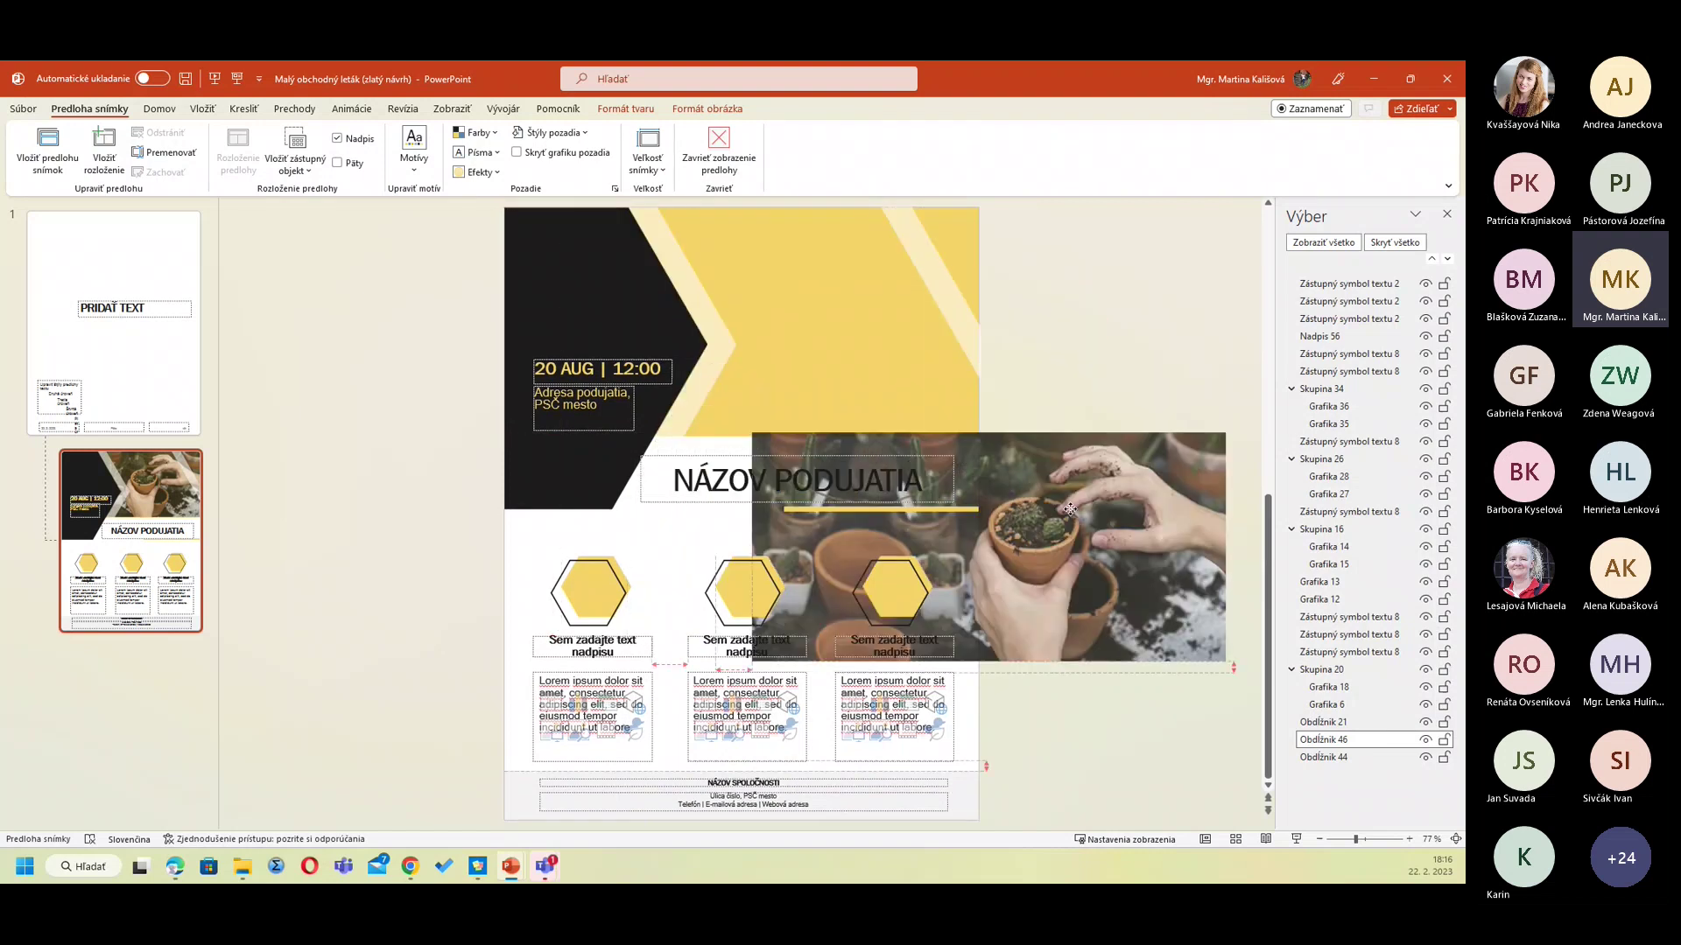
mouse_move(1070, 508)
left_mouse_down()
mouse_move(819, 281)
mouse_move(843, 281)
left_mouse_up()
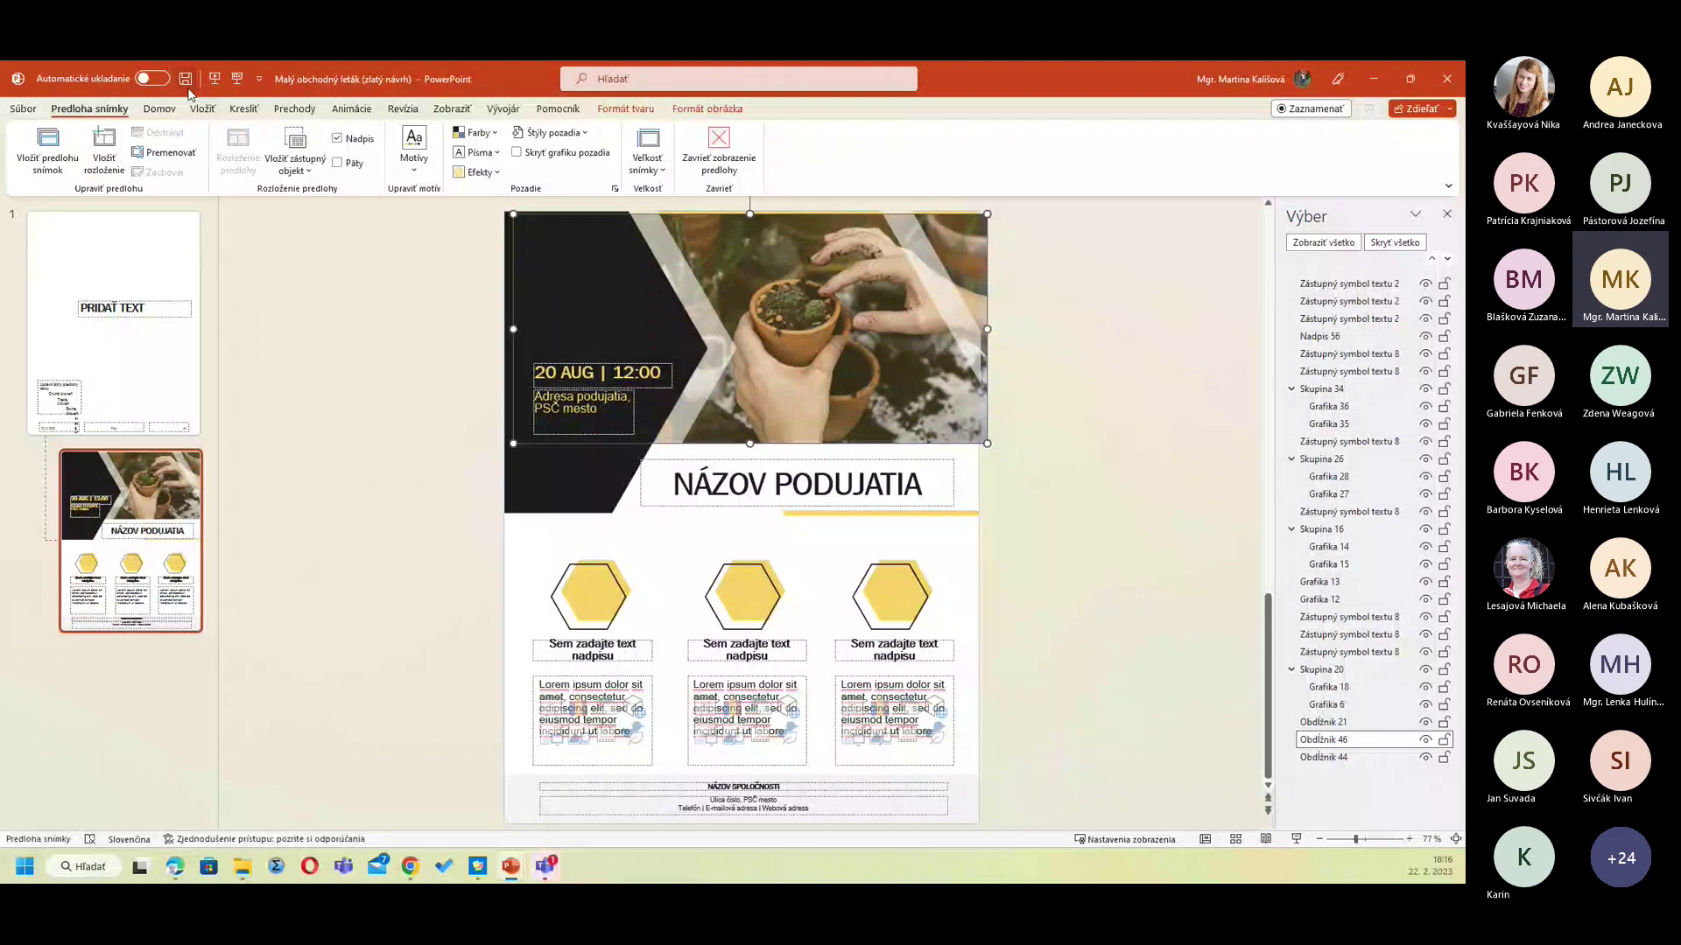
left_click(24, 109)
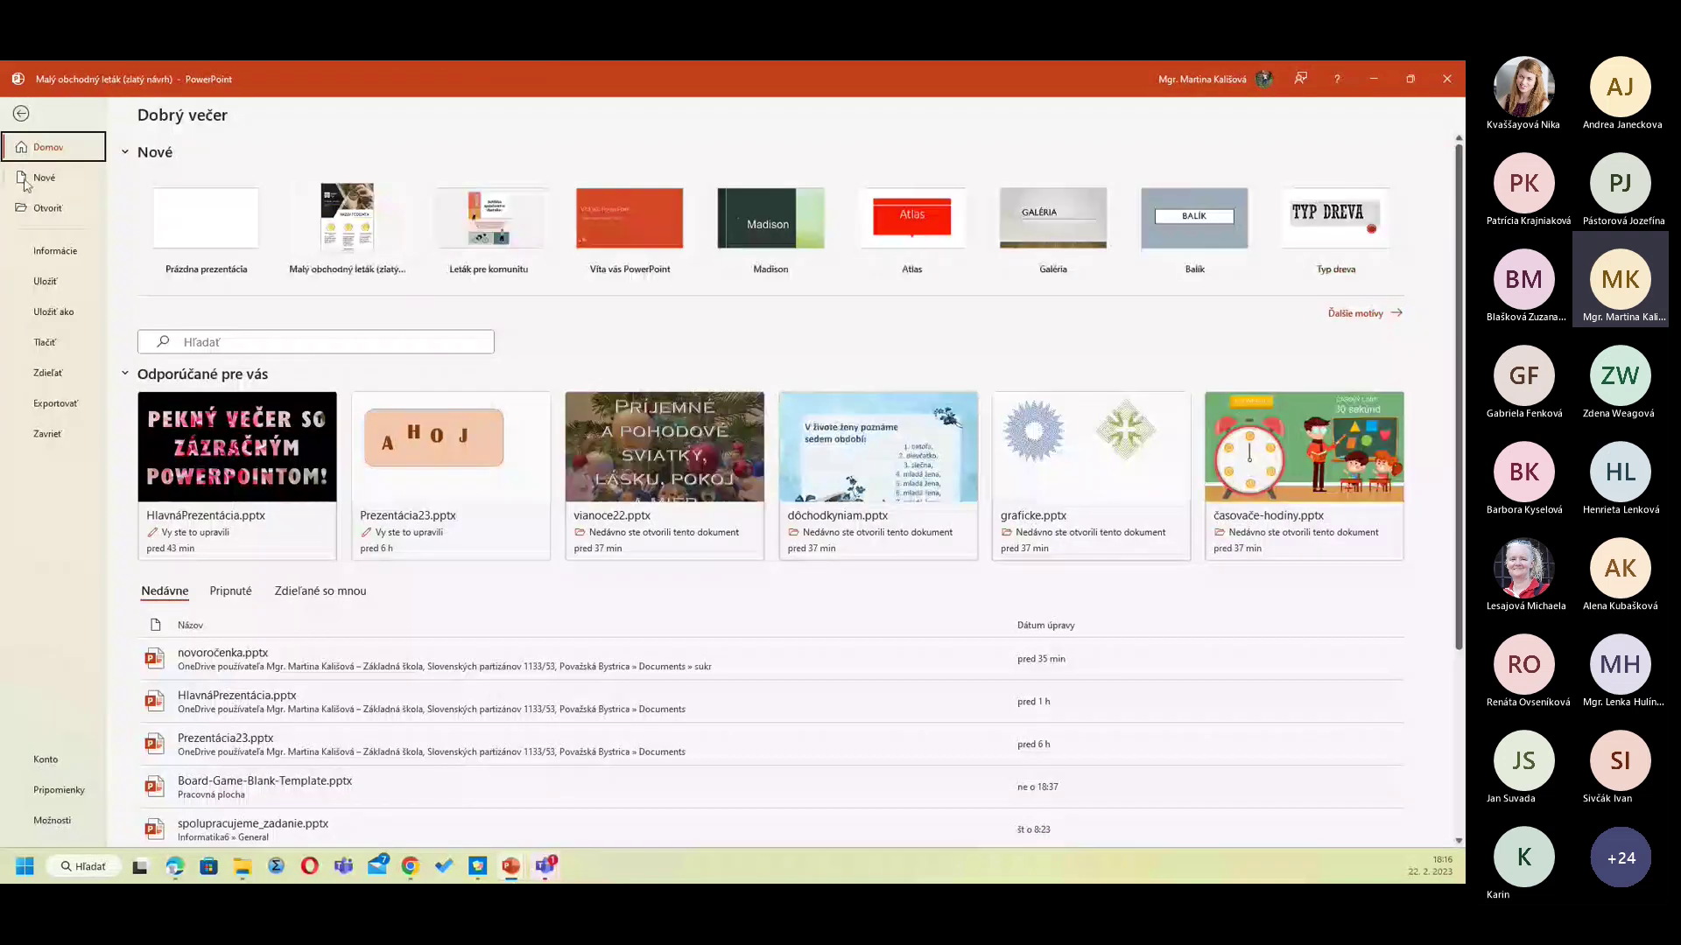
left_click(22, 116)
left_click(159, 109)
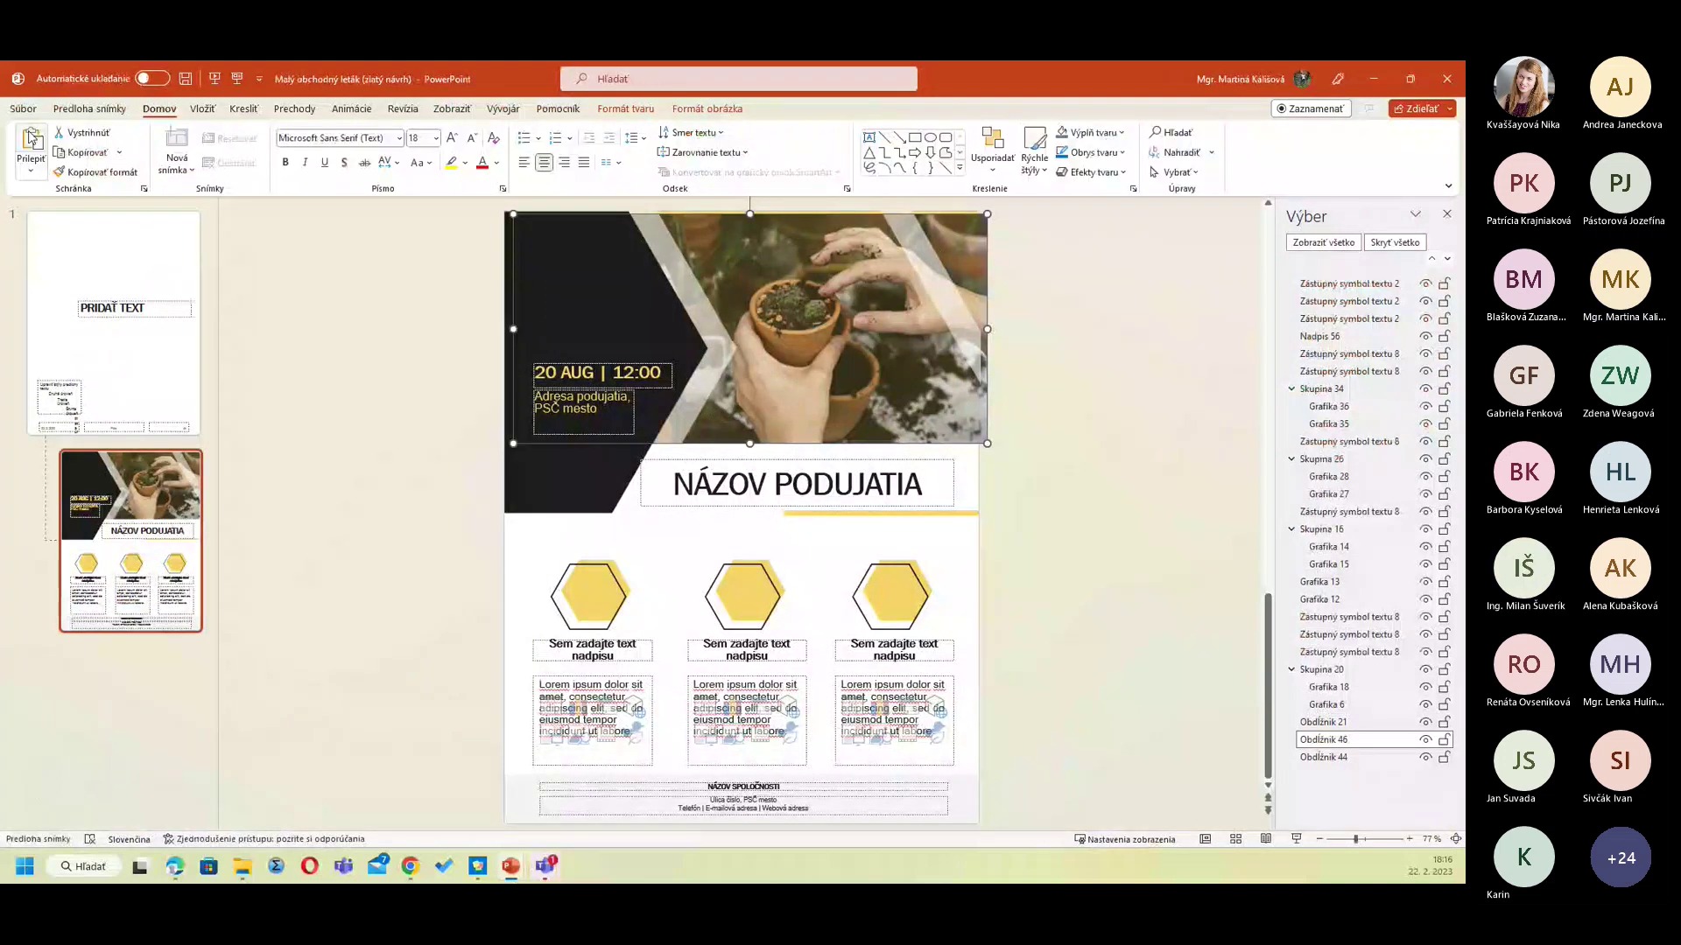
left_click(112, 112)
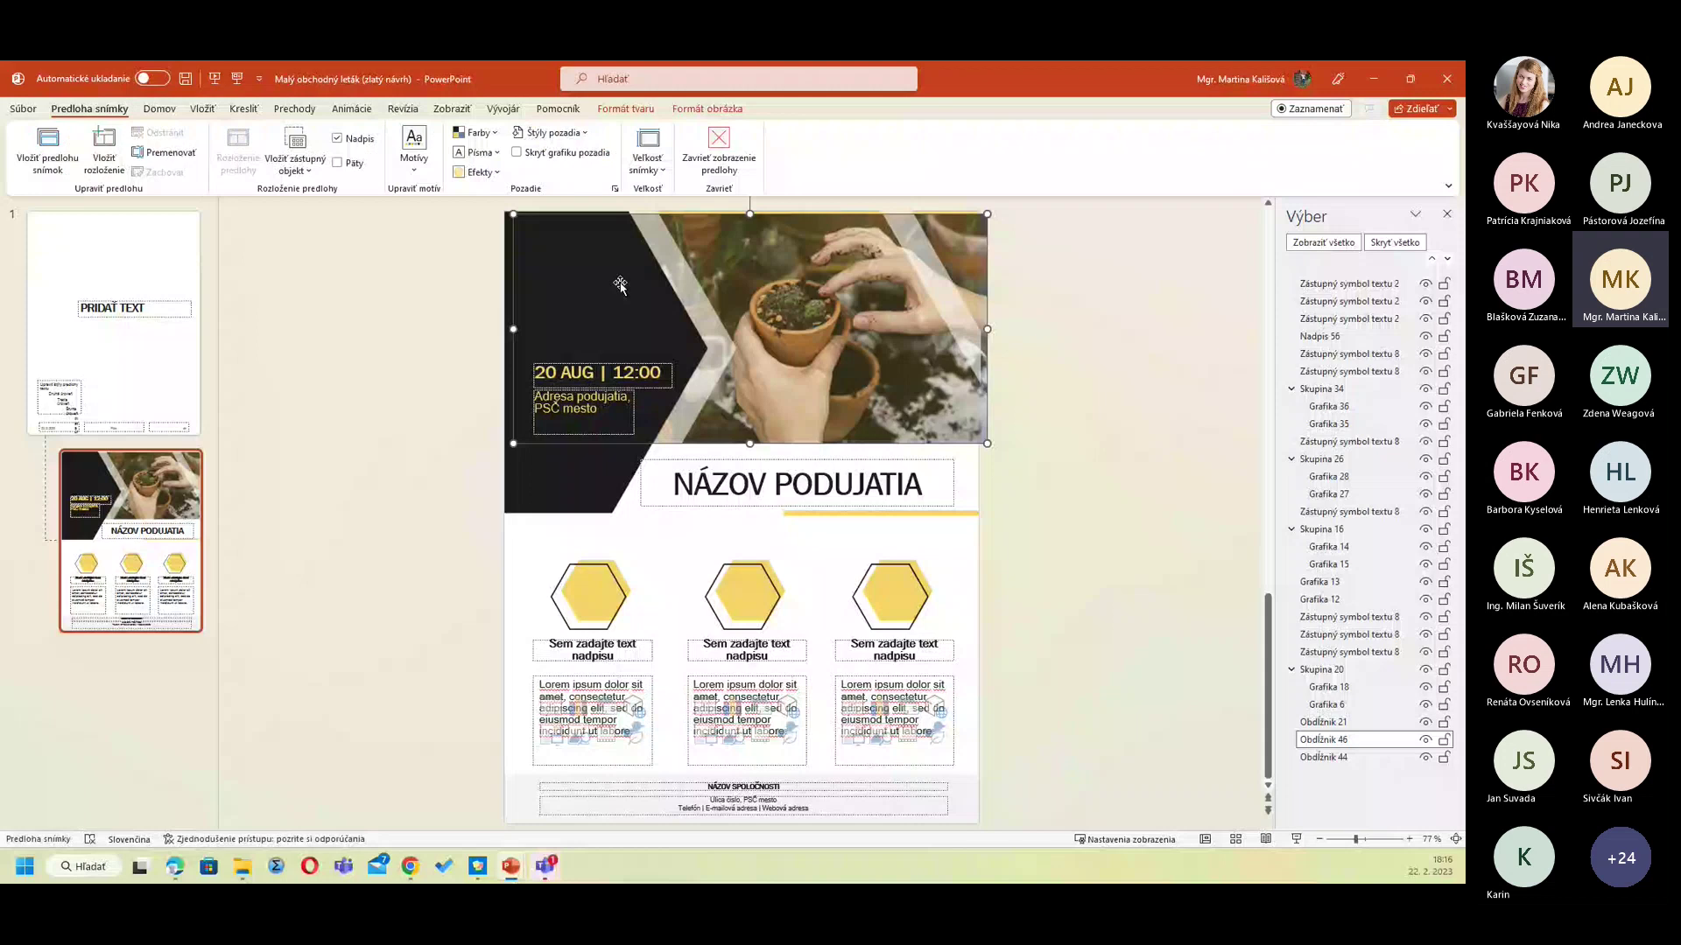
key("Escape")
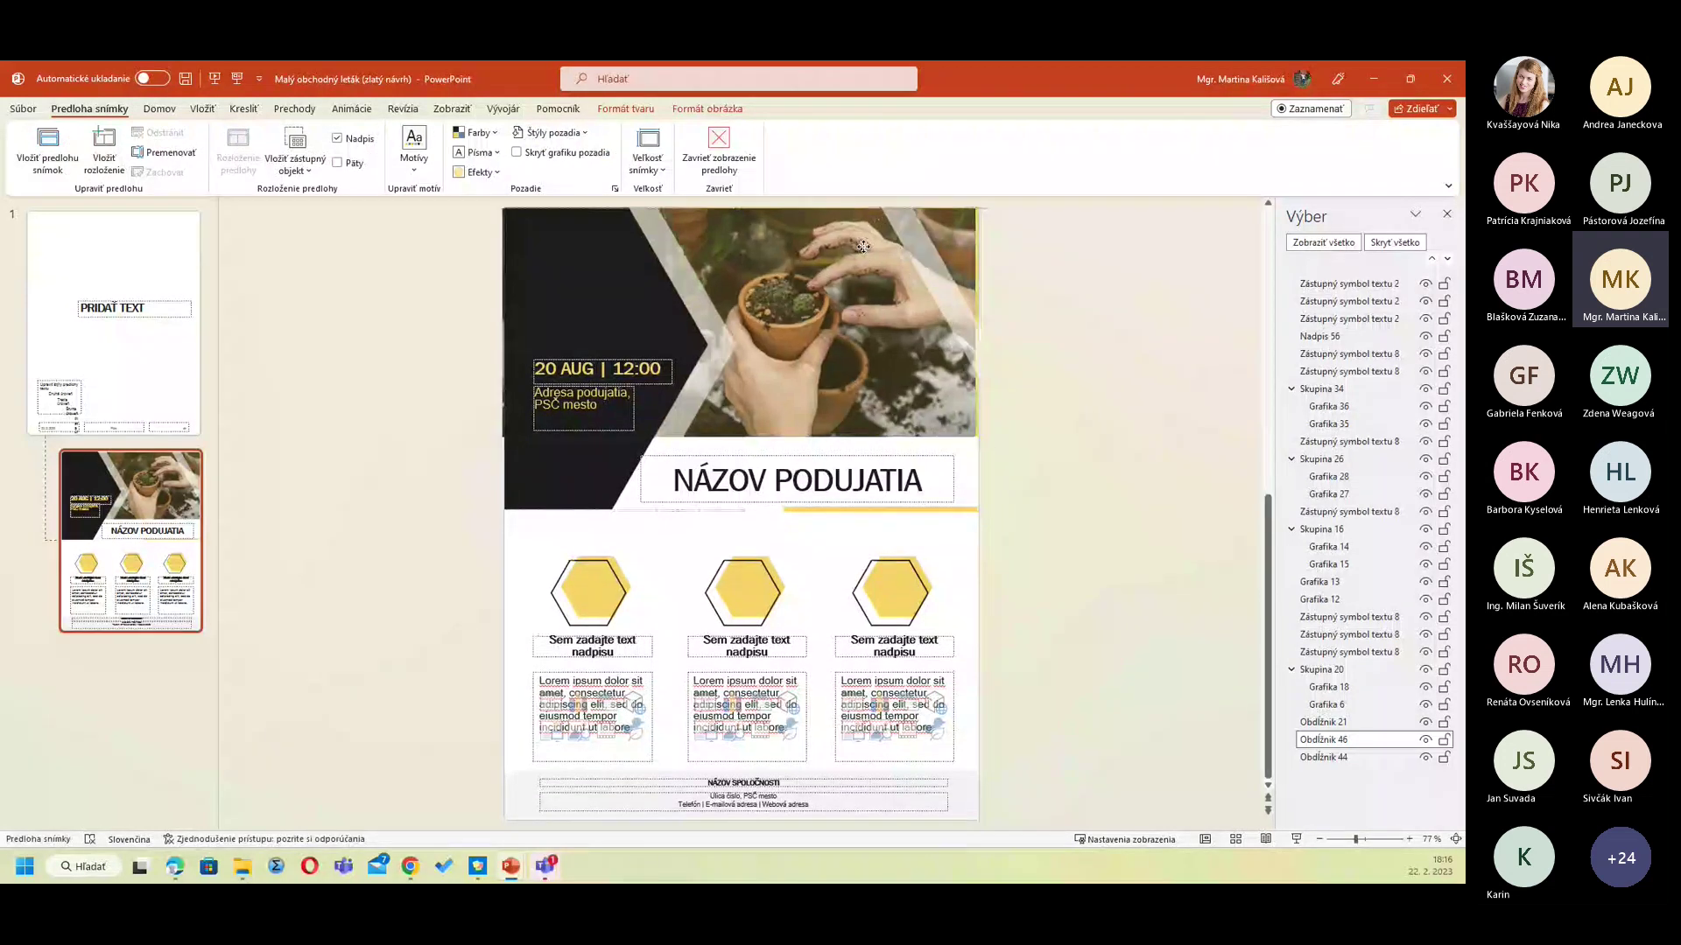
left_click_drag(863, 247, 869, 251)
Step: Fill the top potted-plant photo with the dog picture from folder 0001
right_click(869, 250)
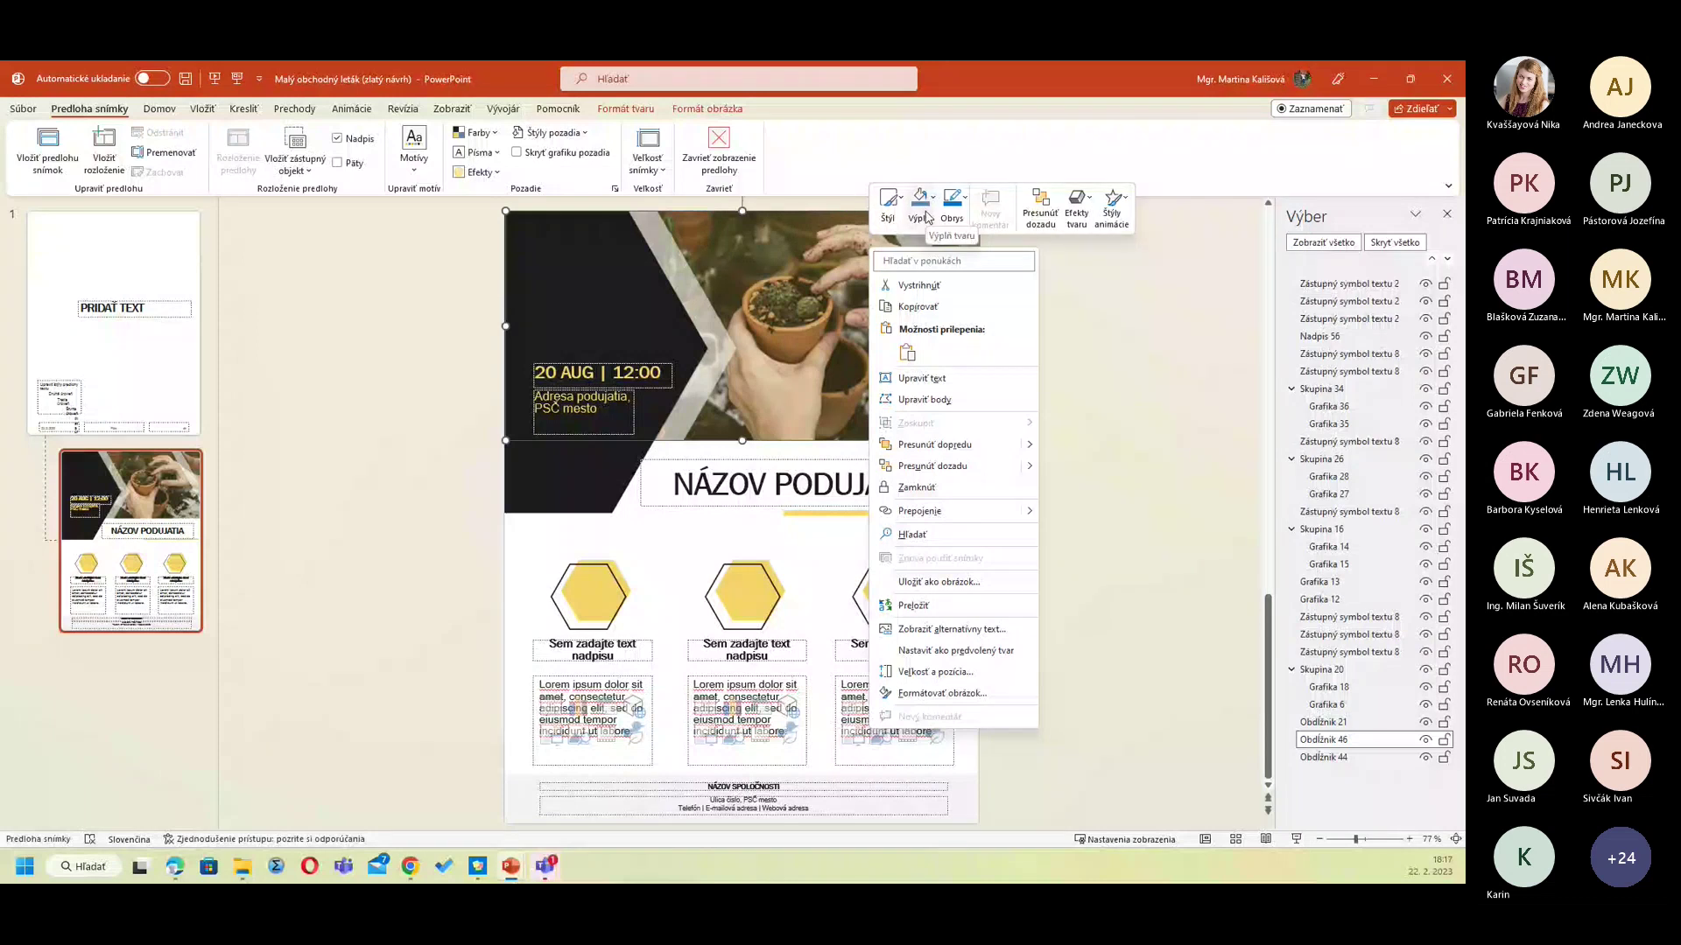
left_click(920, 206)
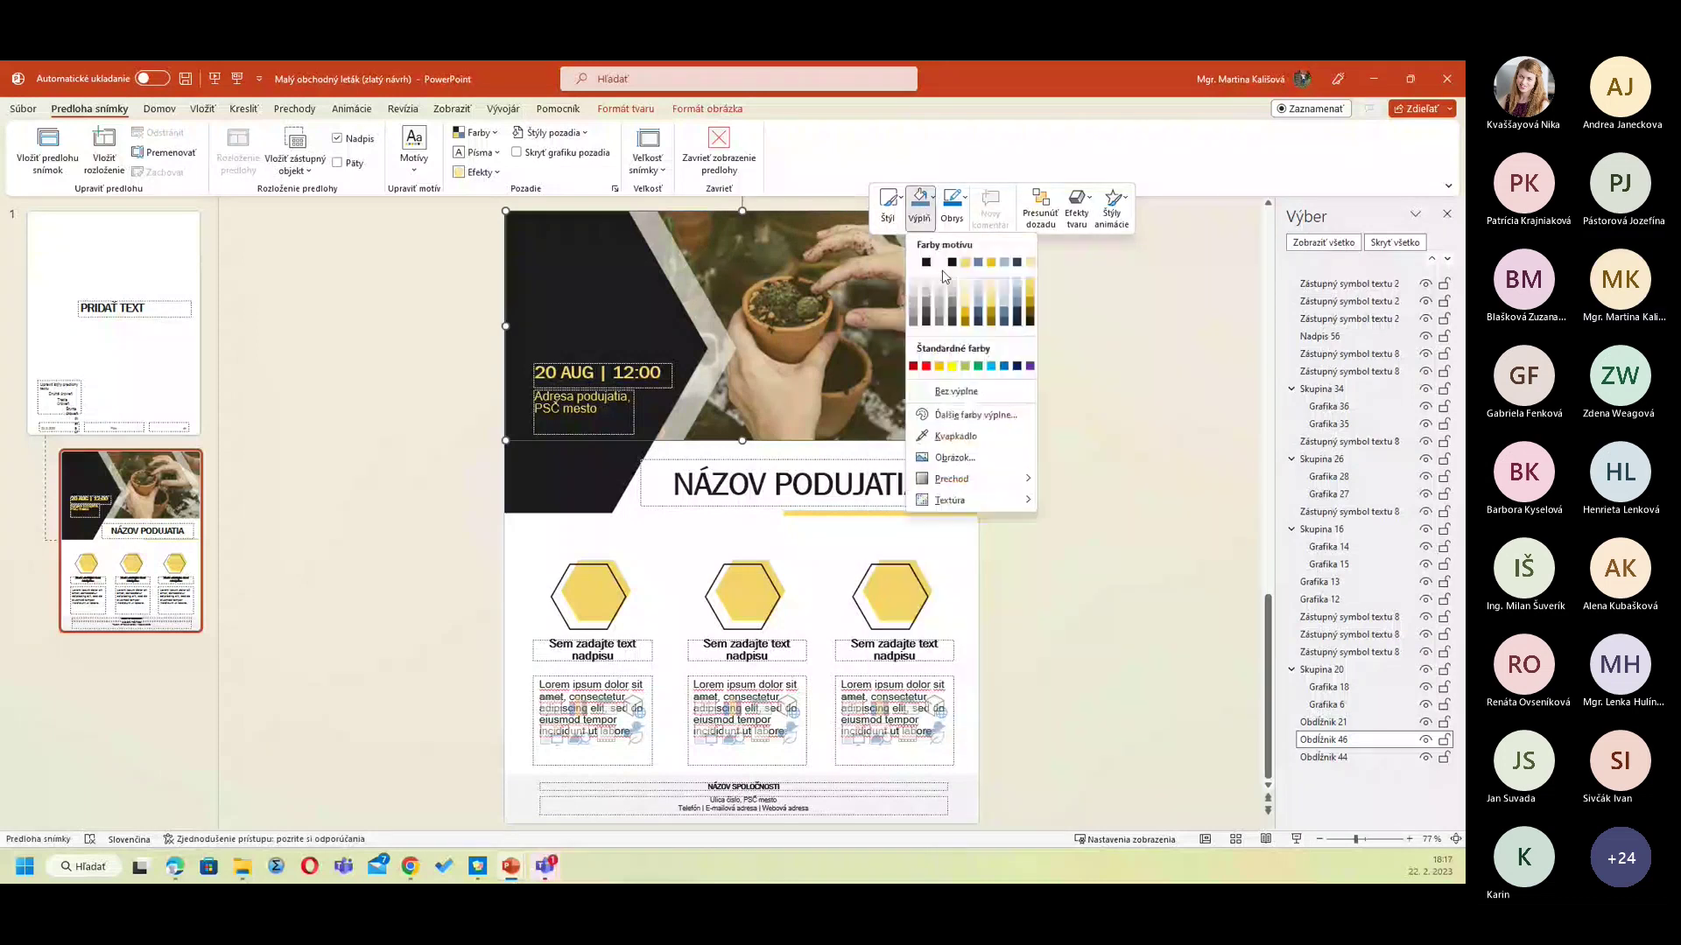
left_click(954, 457)
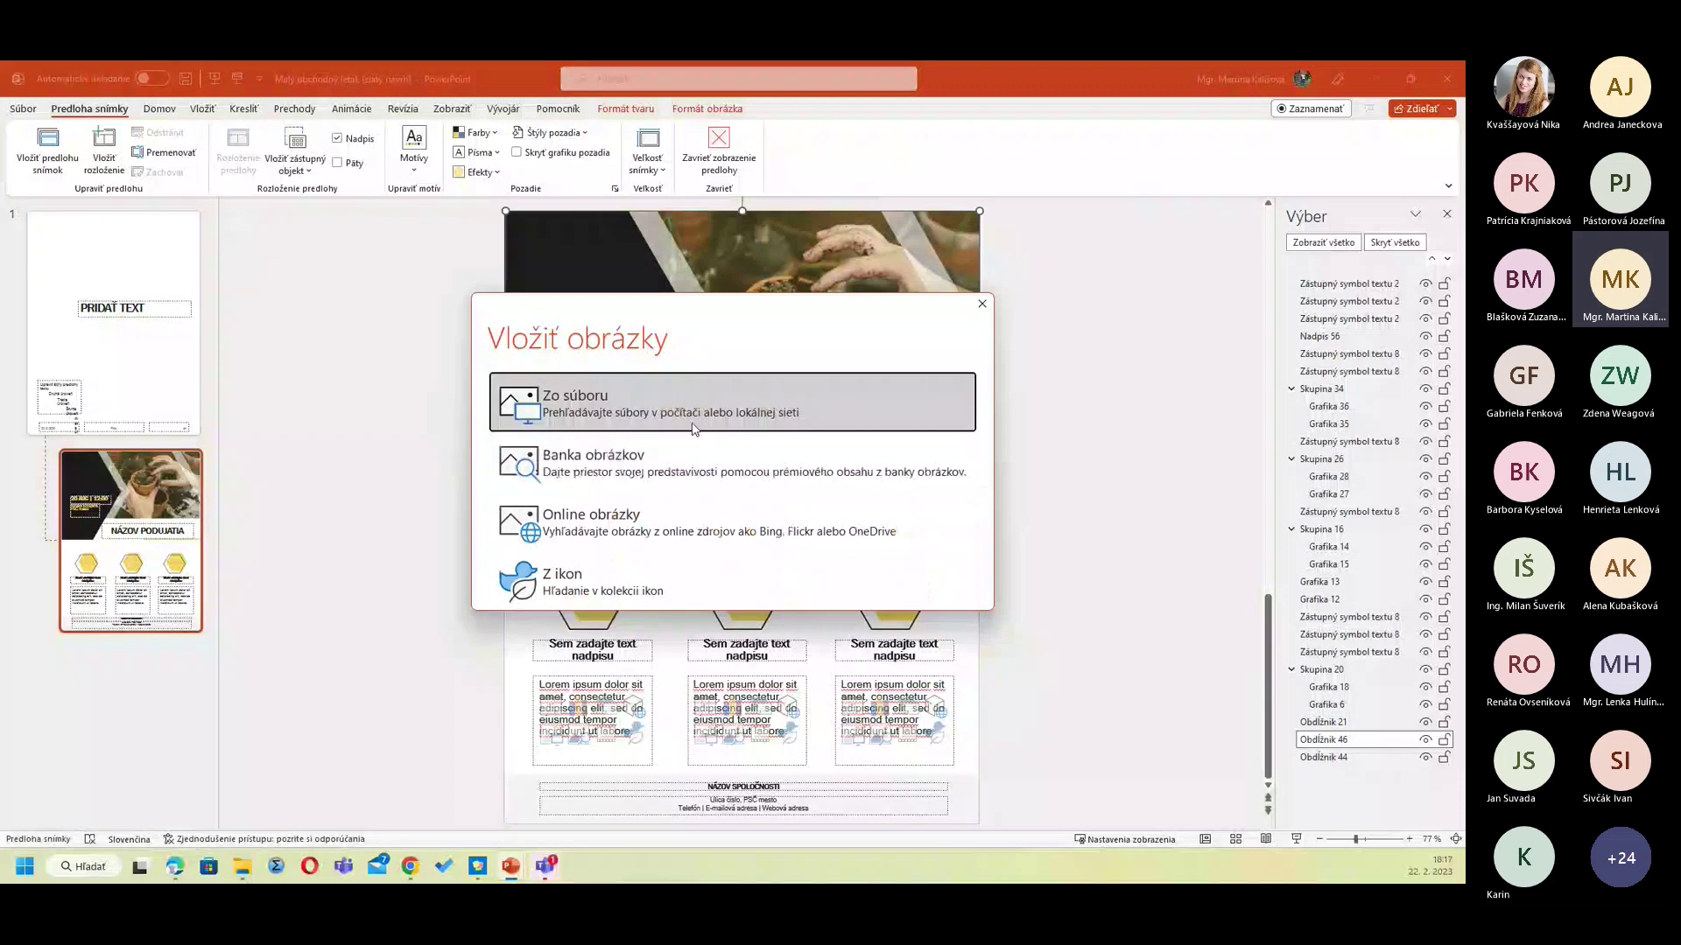
left_click(588, 405)
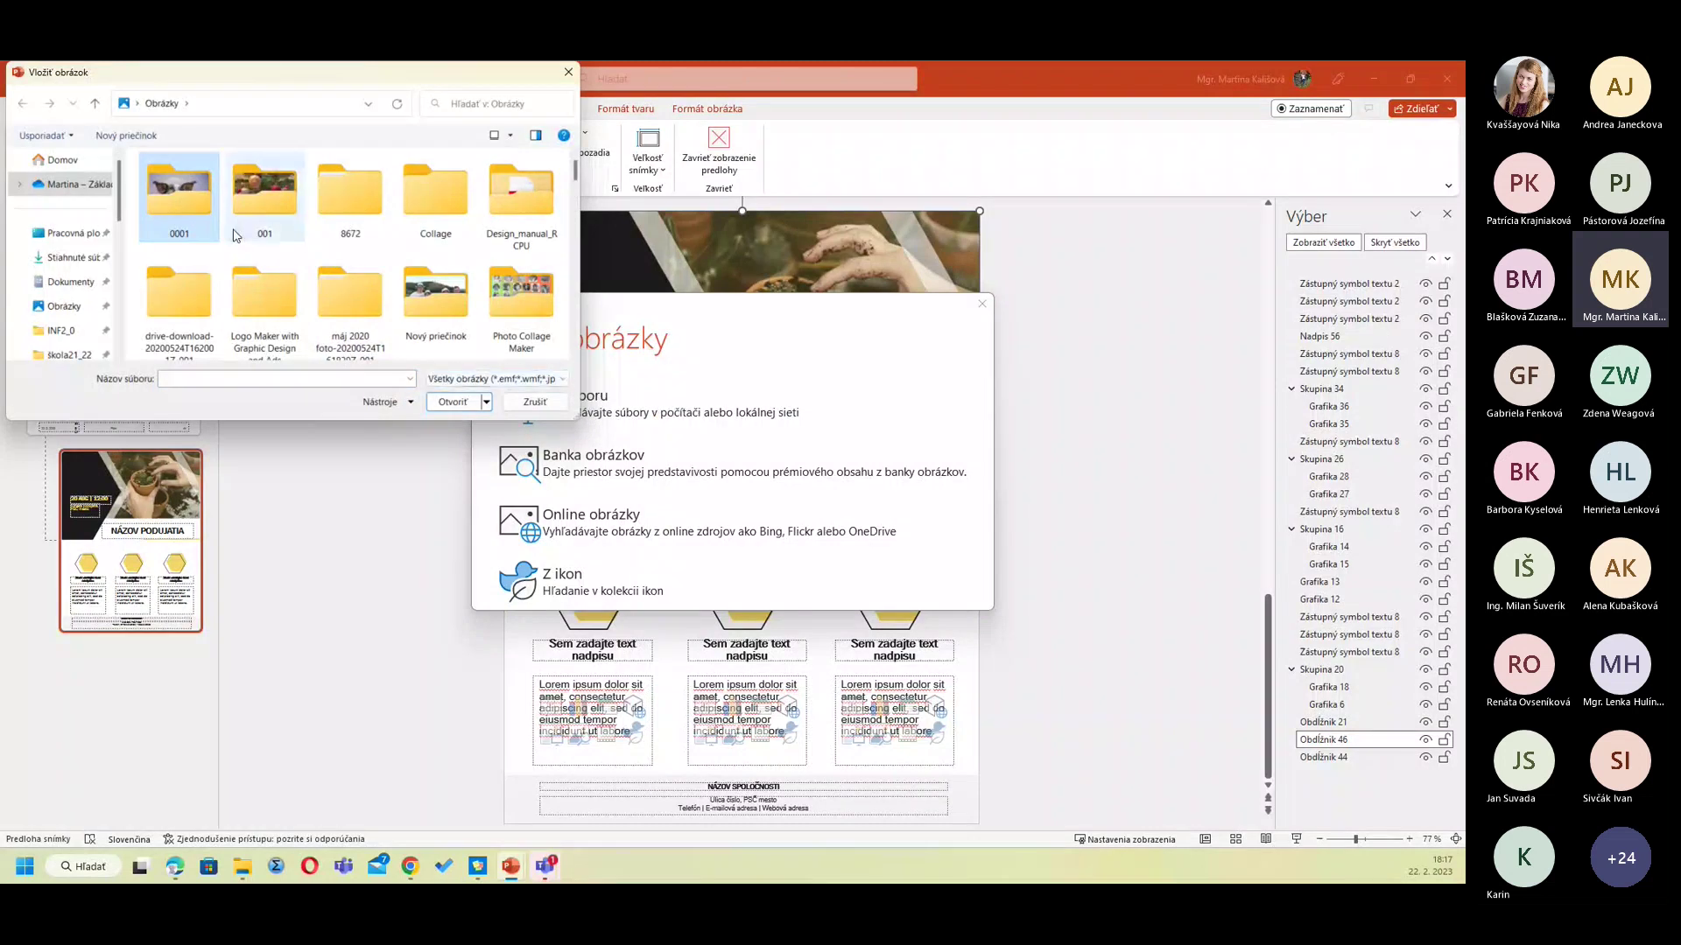
double_click(194, 223)
left_click(194, 220)
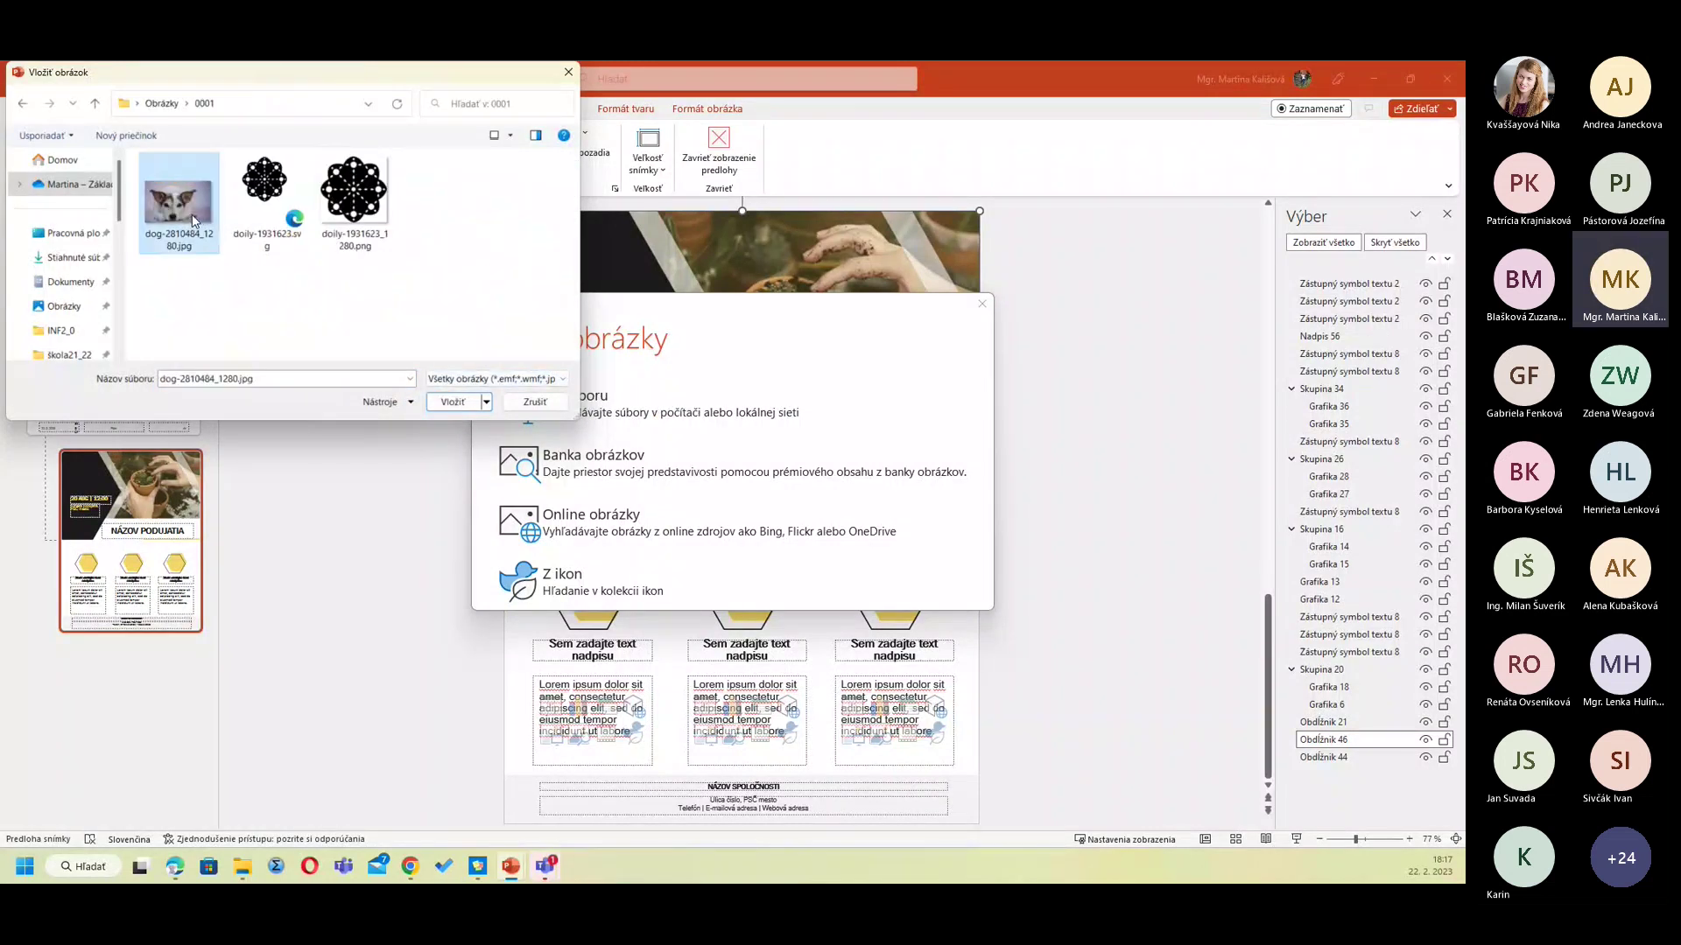
left_click(464, 404)
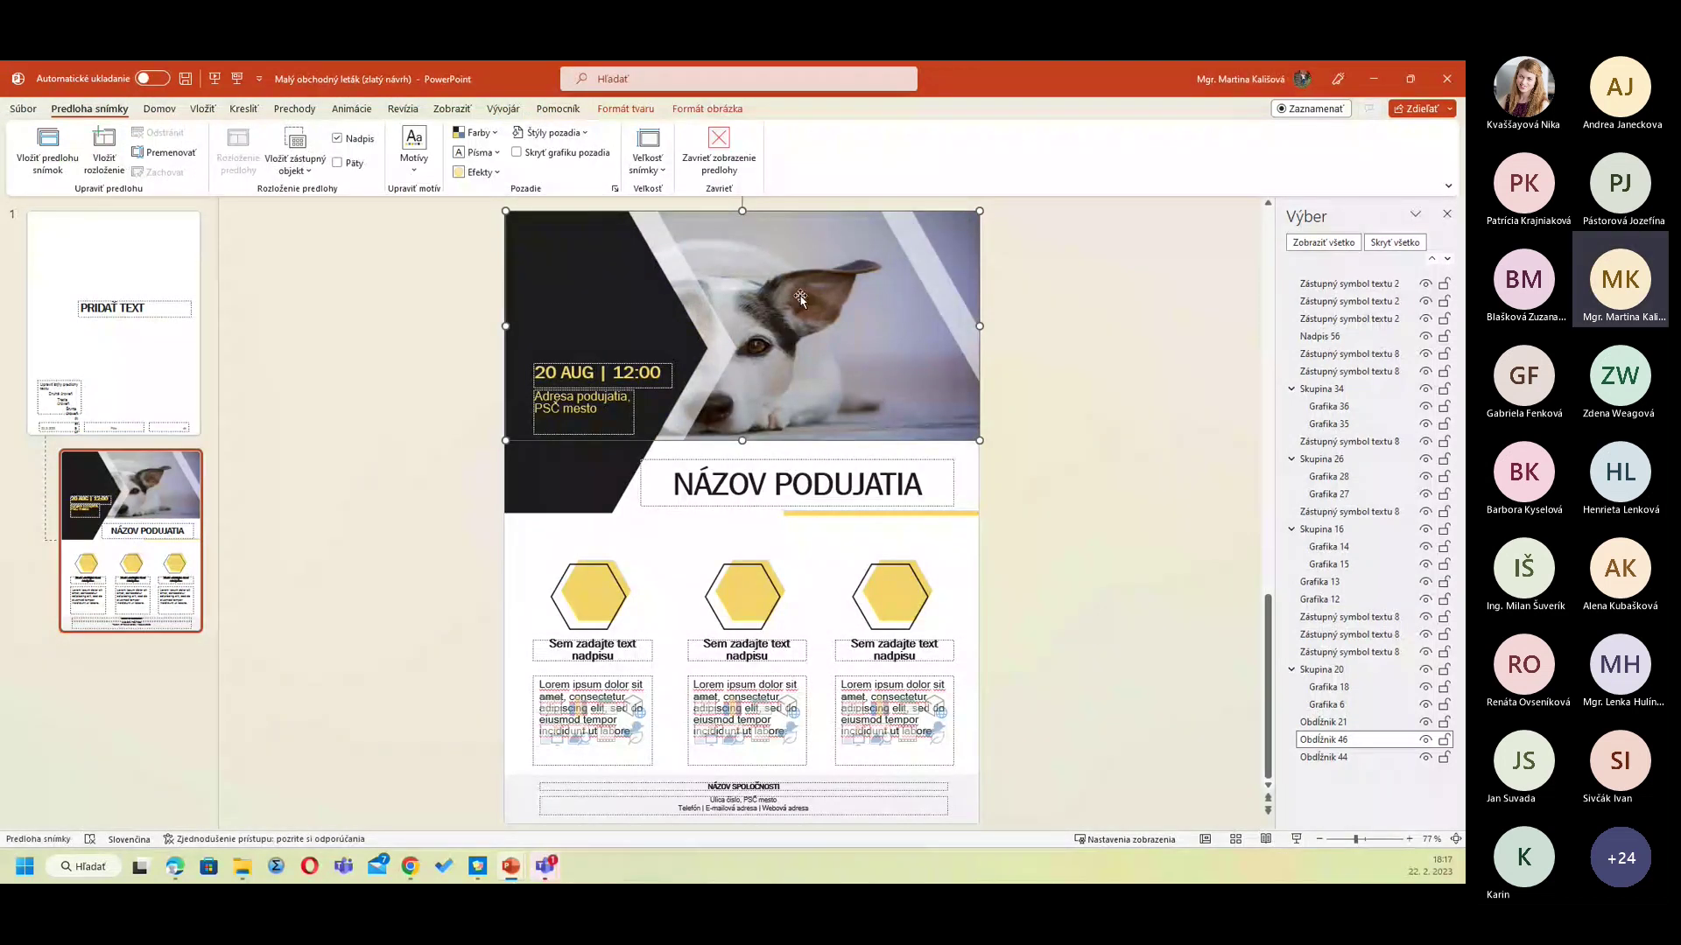
Step: Reposition the dog picture slightly lower within the top banner area
mouse_move(801, 280)
left_mouse_down()
mouse_move(786, 319)
mouse_move(913, 311)
left_mouse_up()
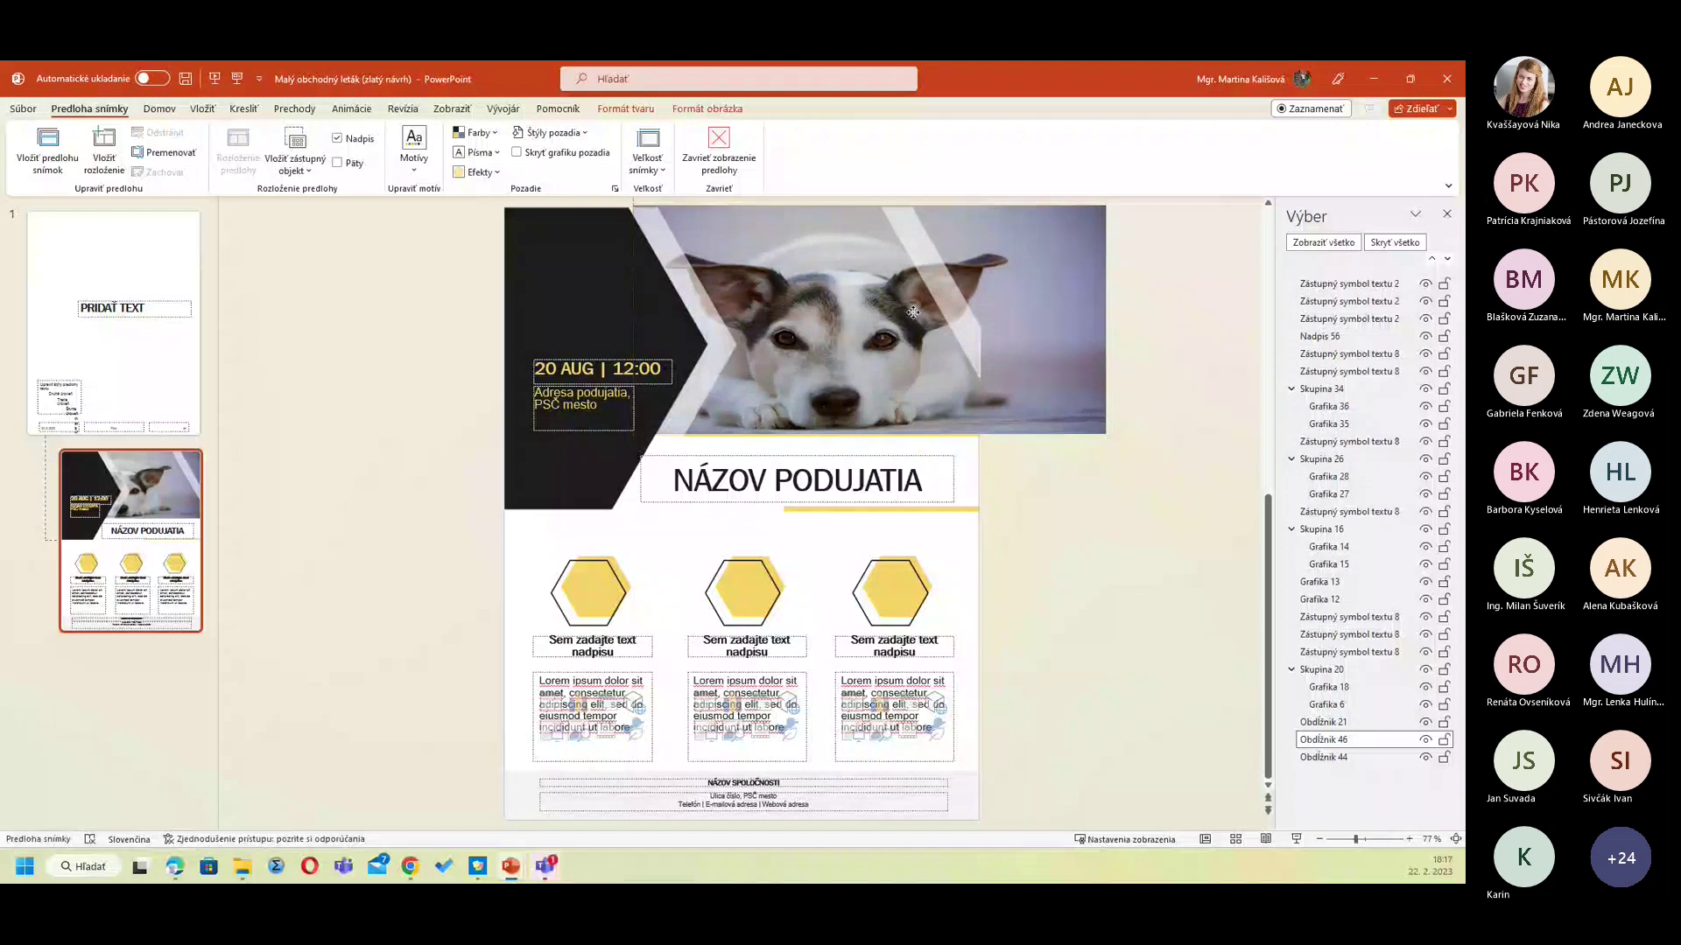
left_click_drag(913, 312, 913, 314)
left_click(1045, 522)
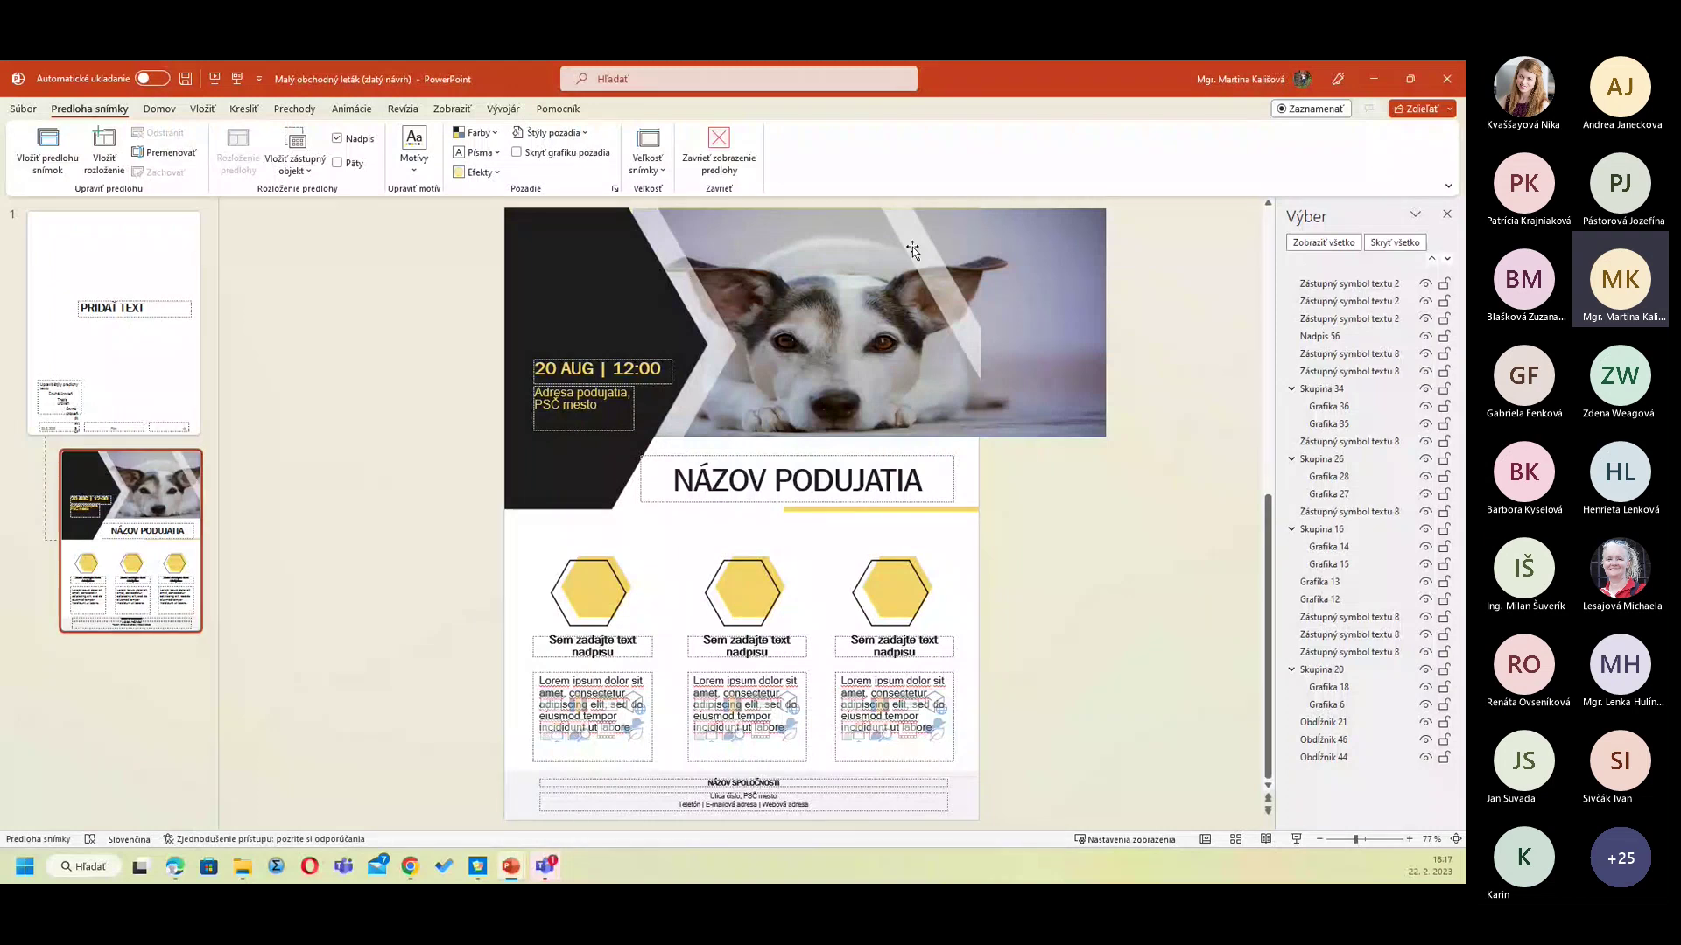
Step: Nudge the Grafika 12 graphic into place over the photo and select the third hexagon group
left_click(935, 233)
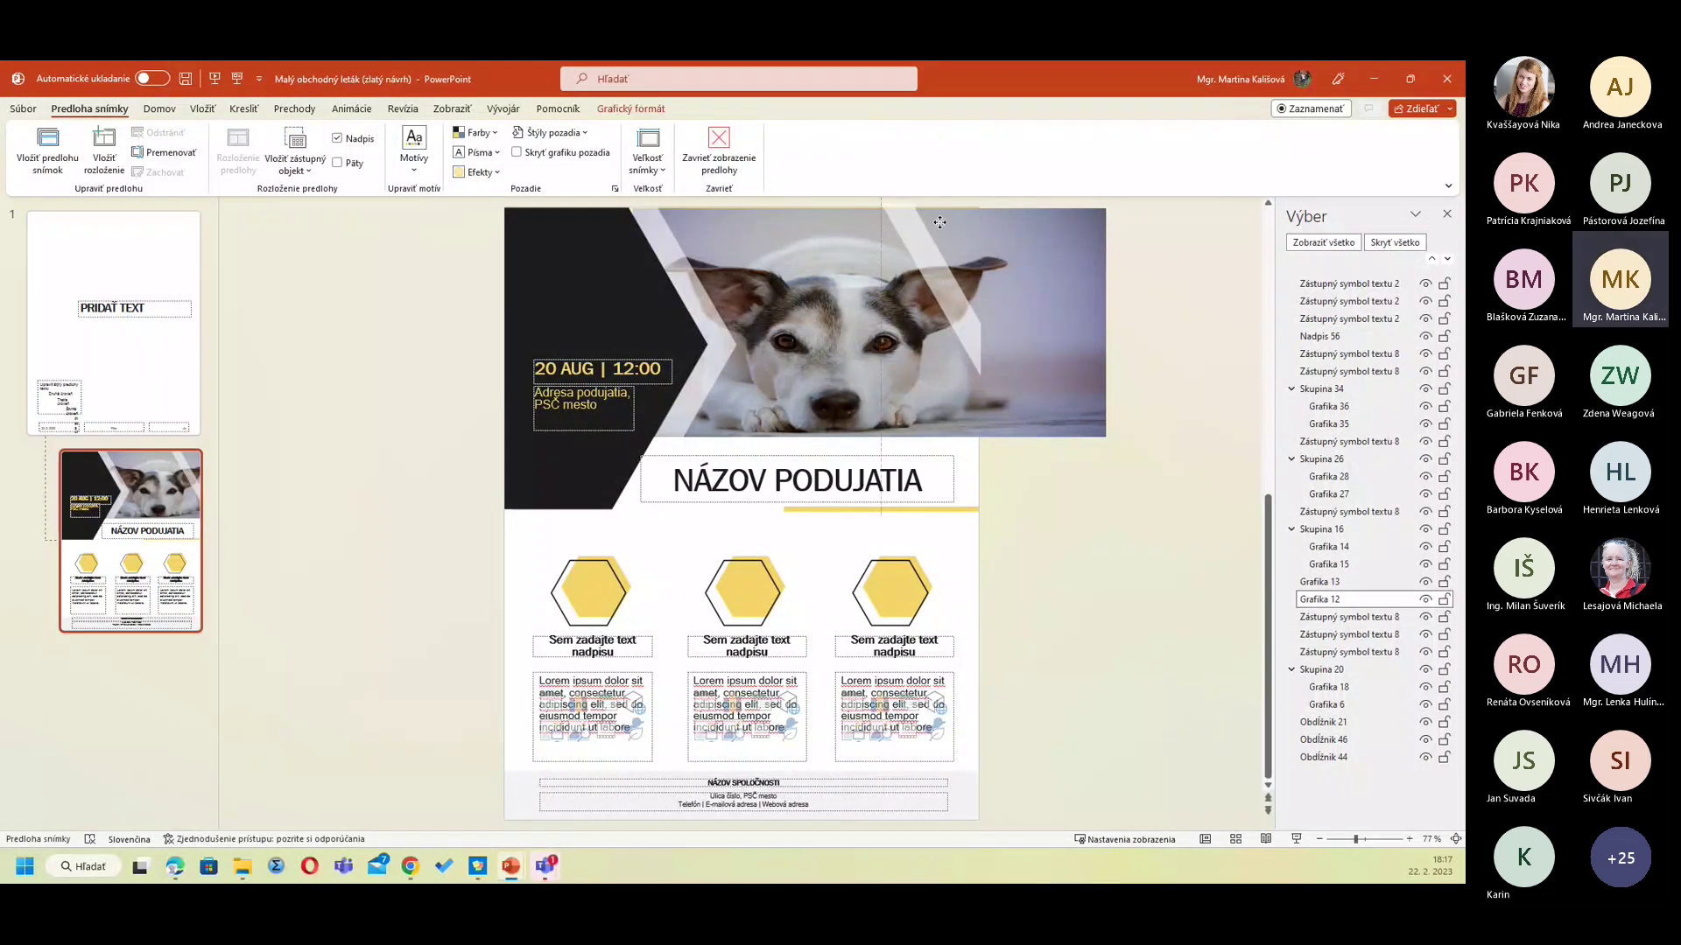
left_click_drag(939, 223, 939, 224)
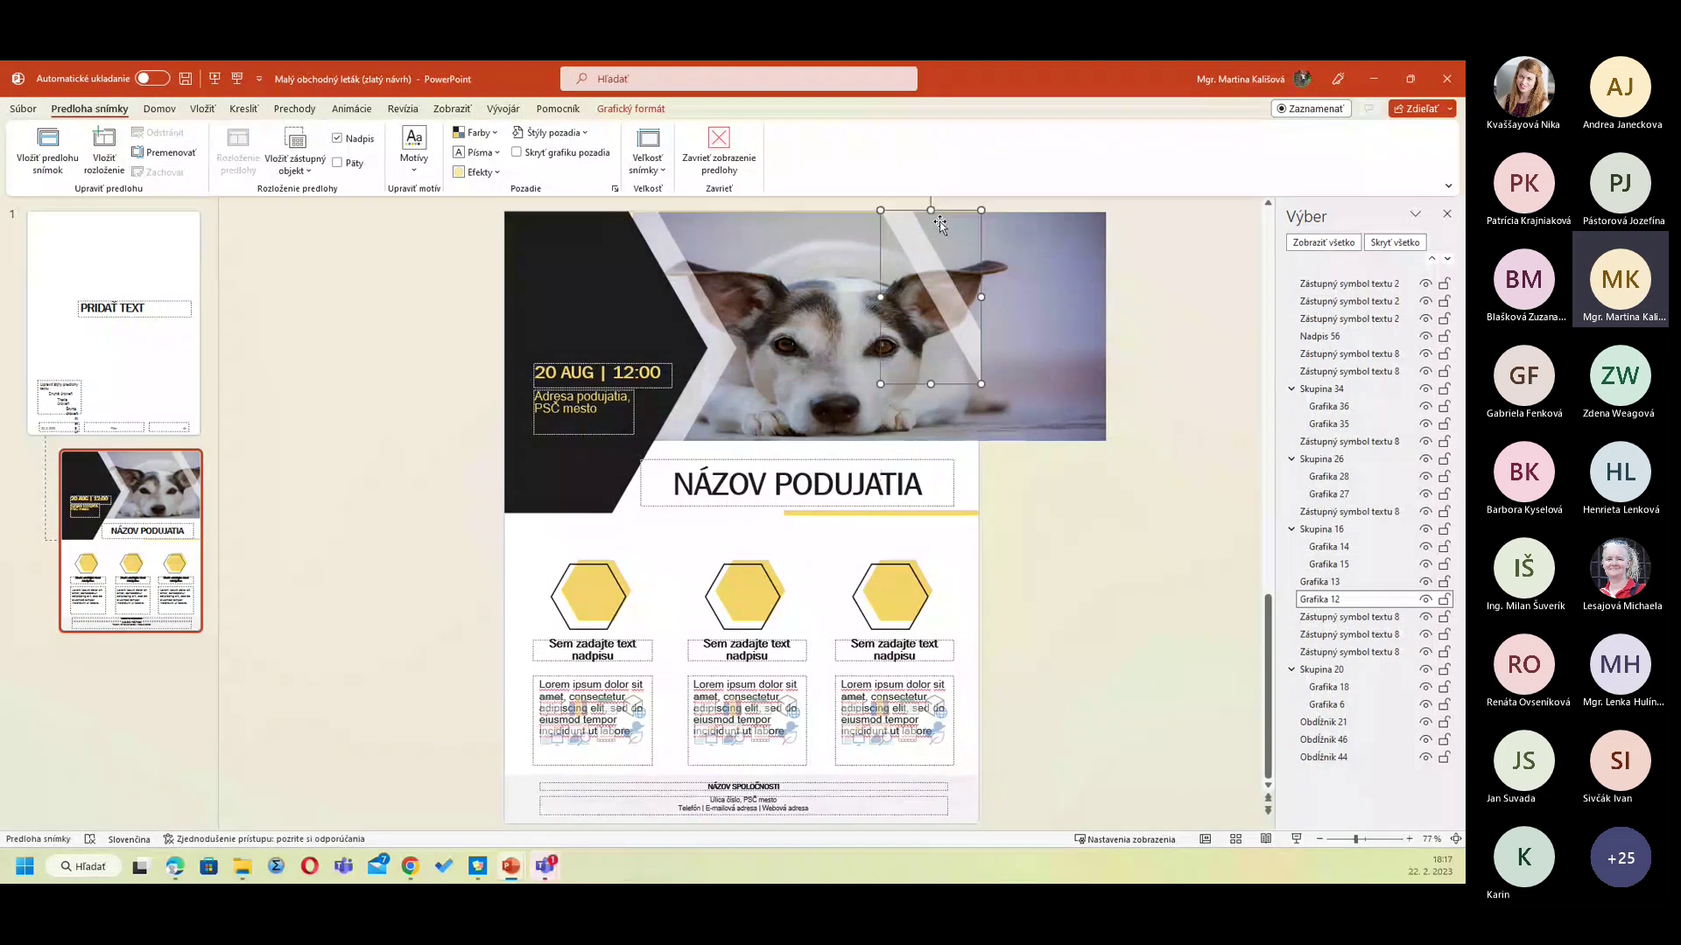
left_click(1011, 250)
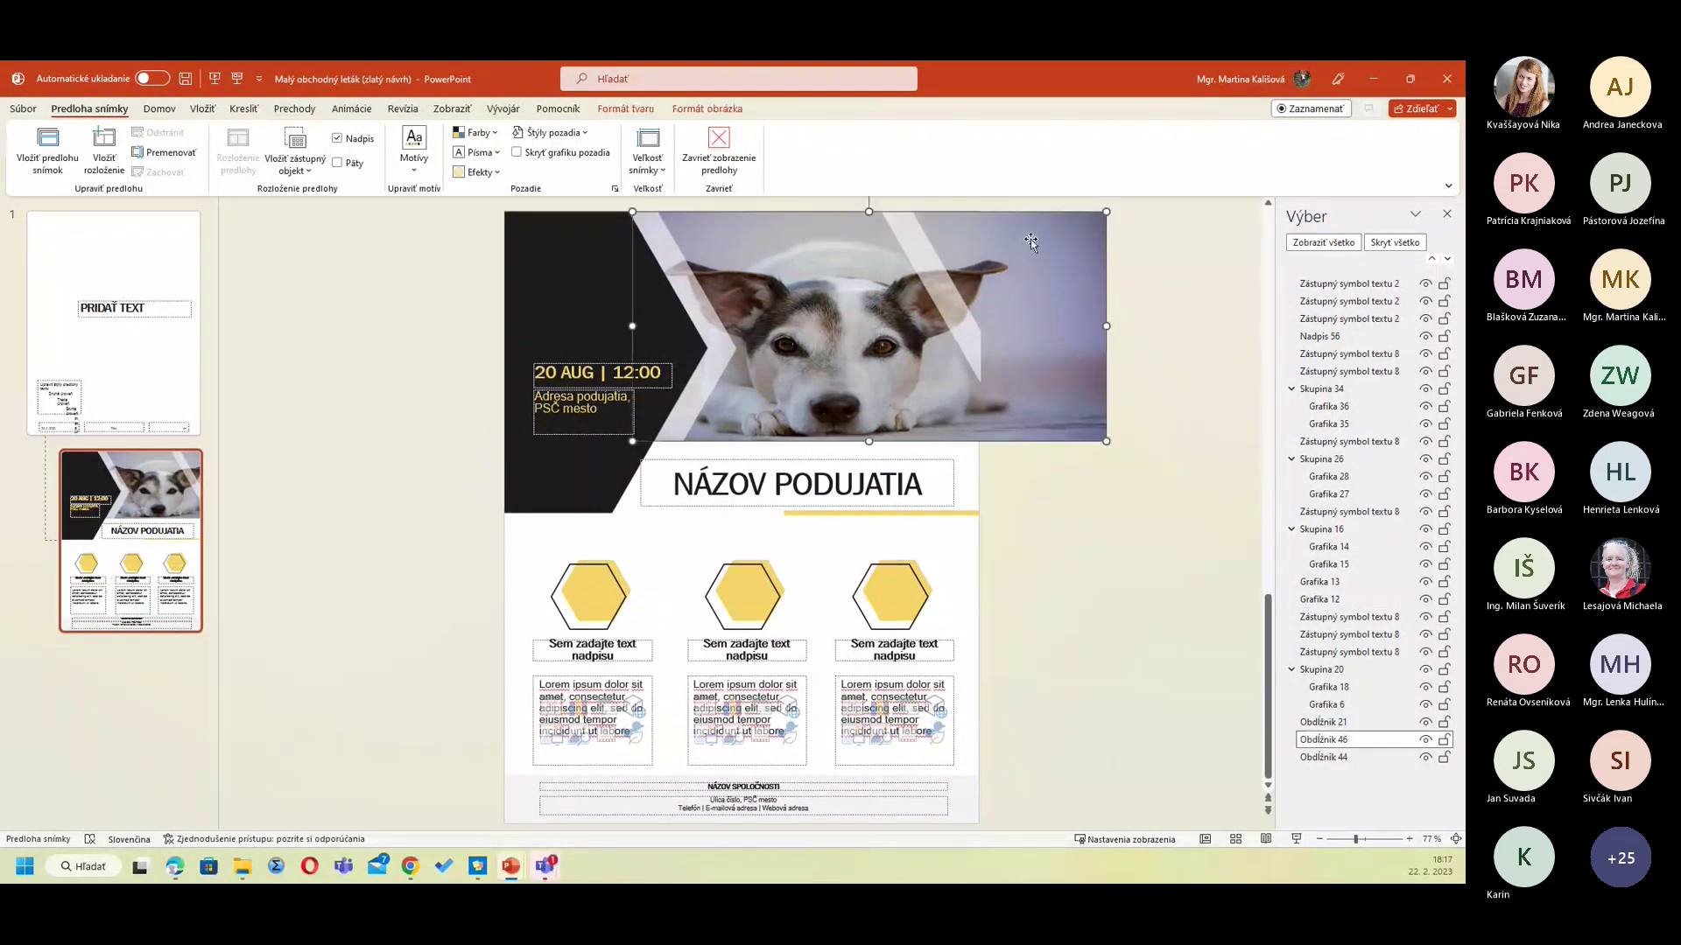
left_click(1092, 503)
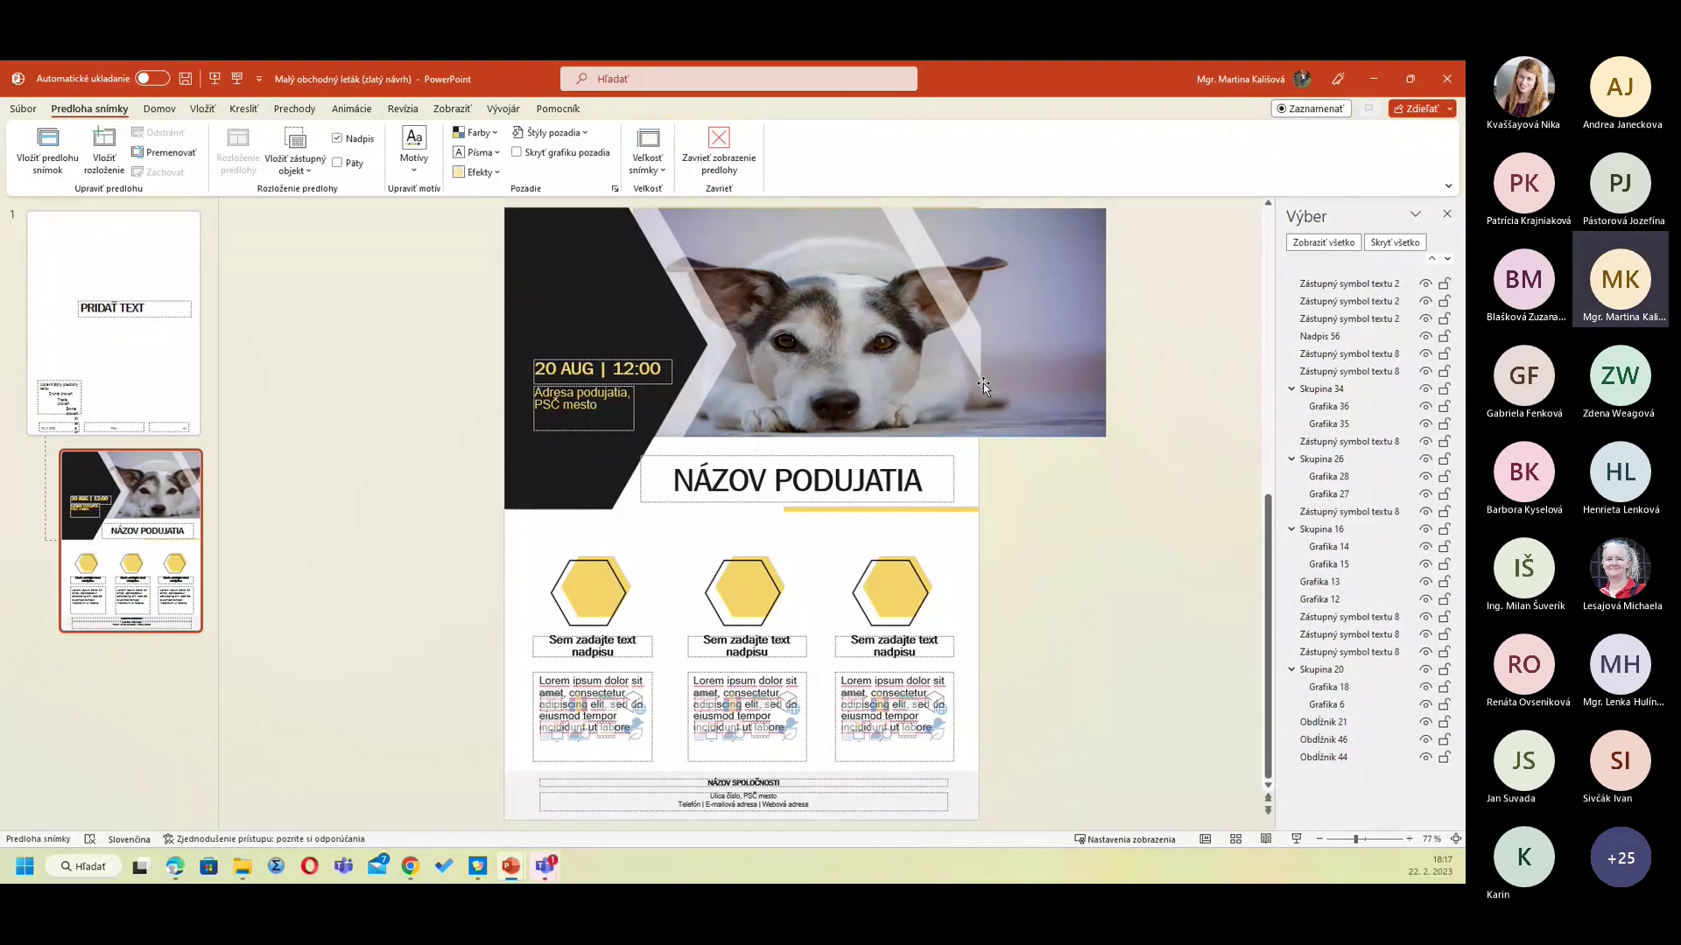
left_click(912, 573)
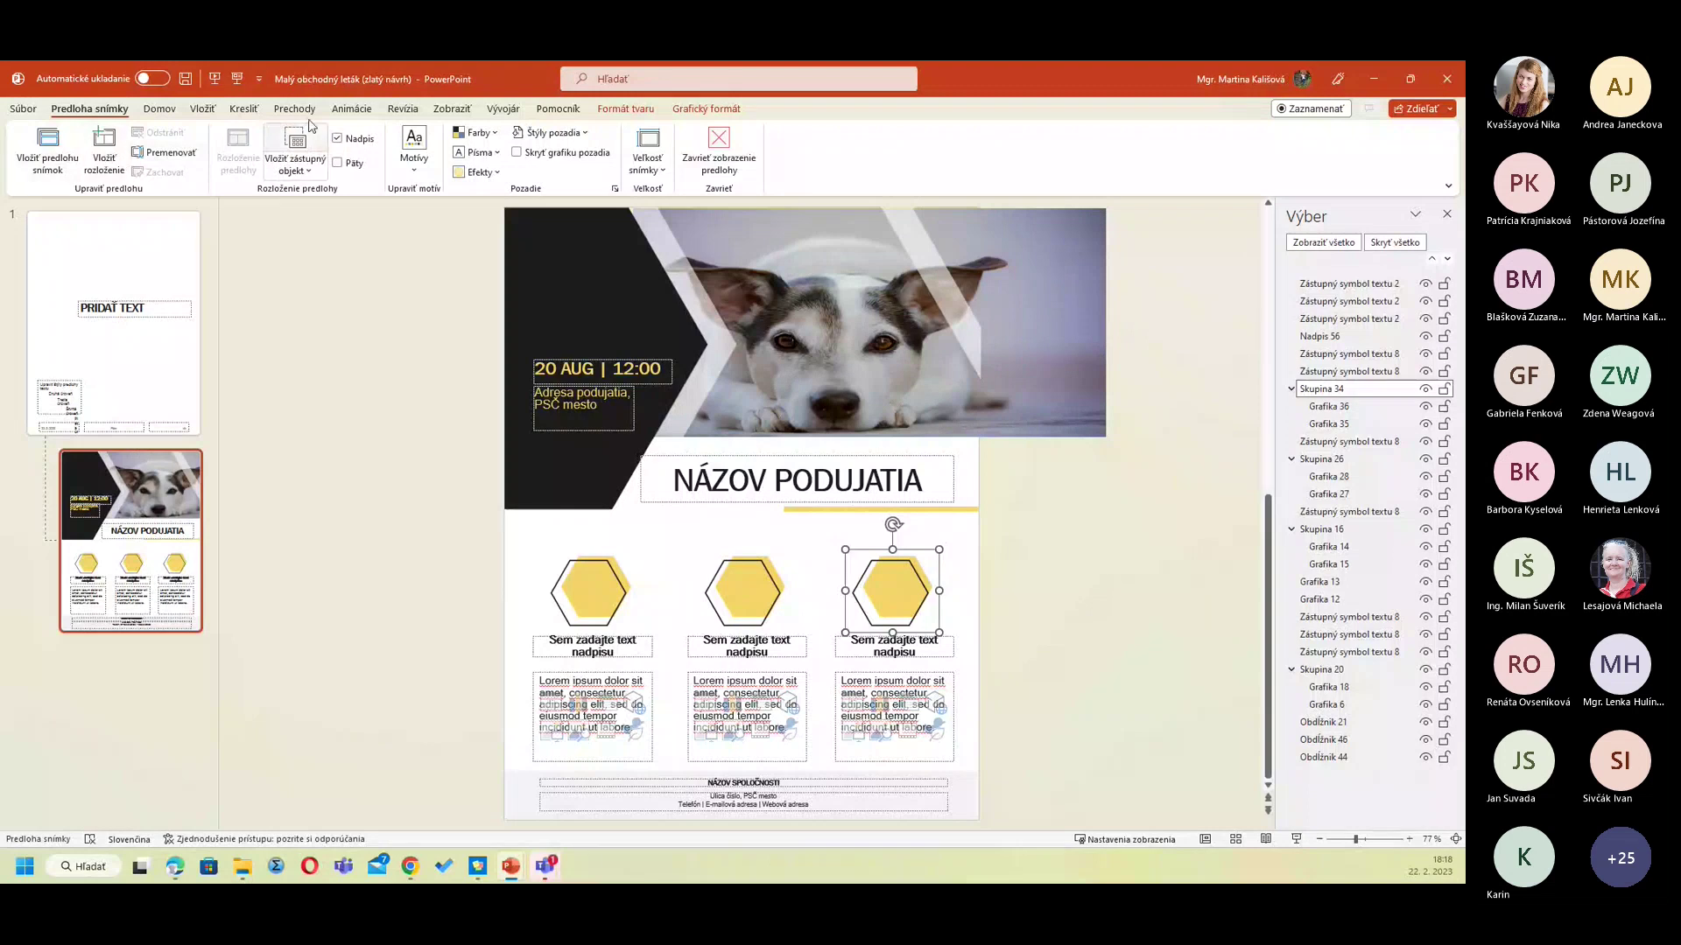
Step: Convert the third hexagon graphic to a shape and change it into a Stars and Banners seal
left_click(625, 107)
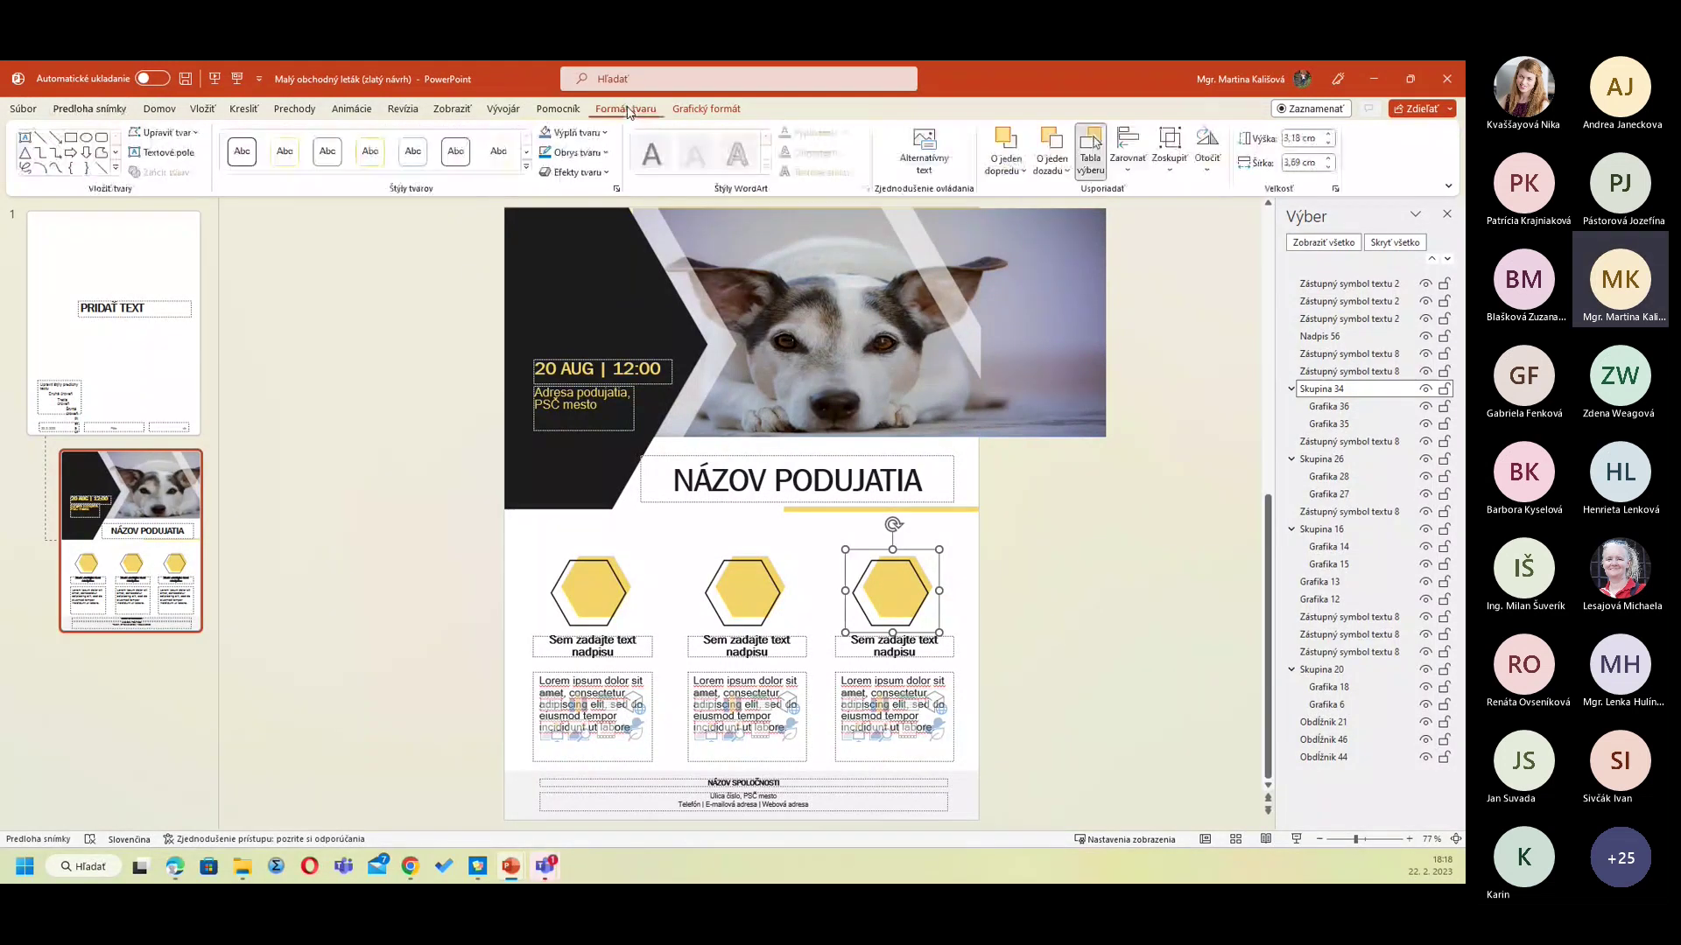
left_click(182, 133)
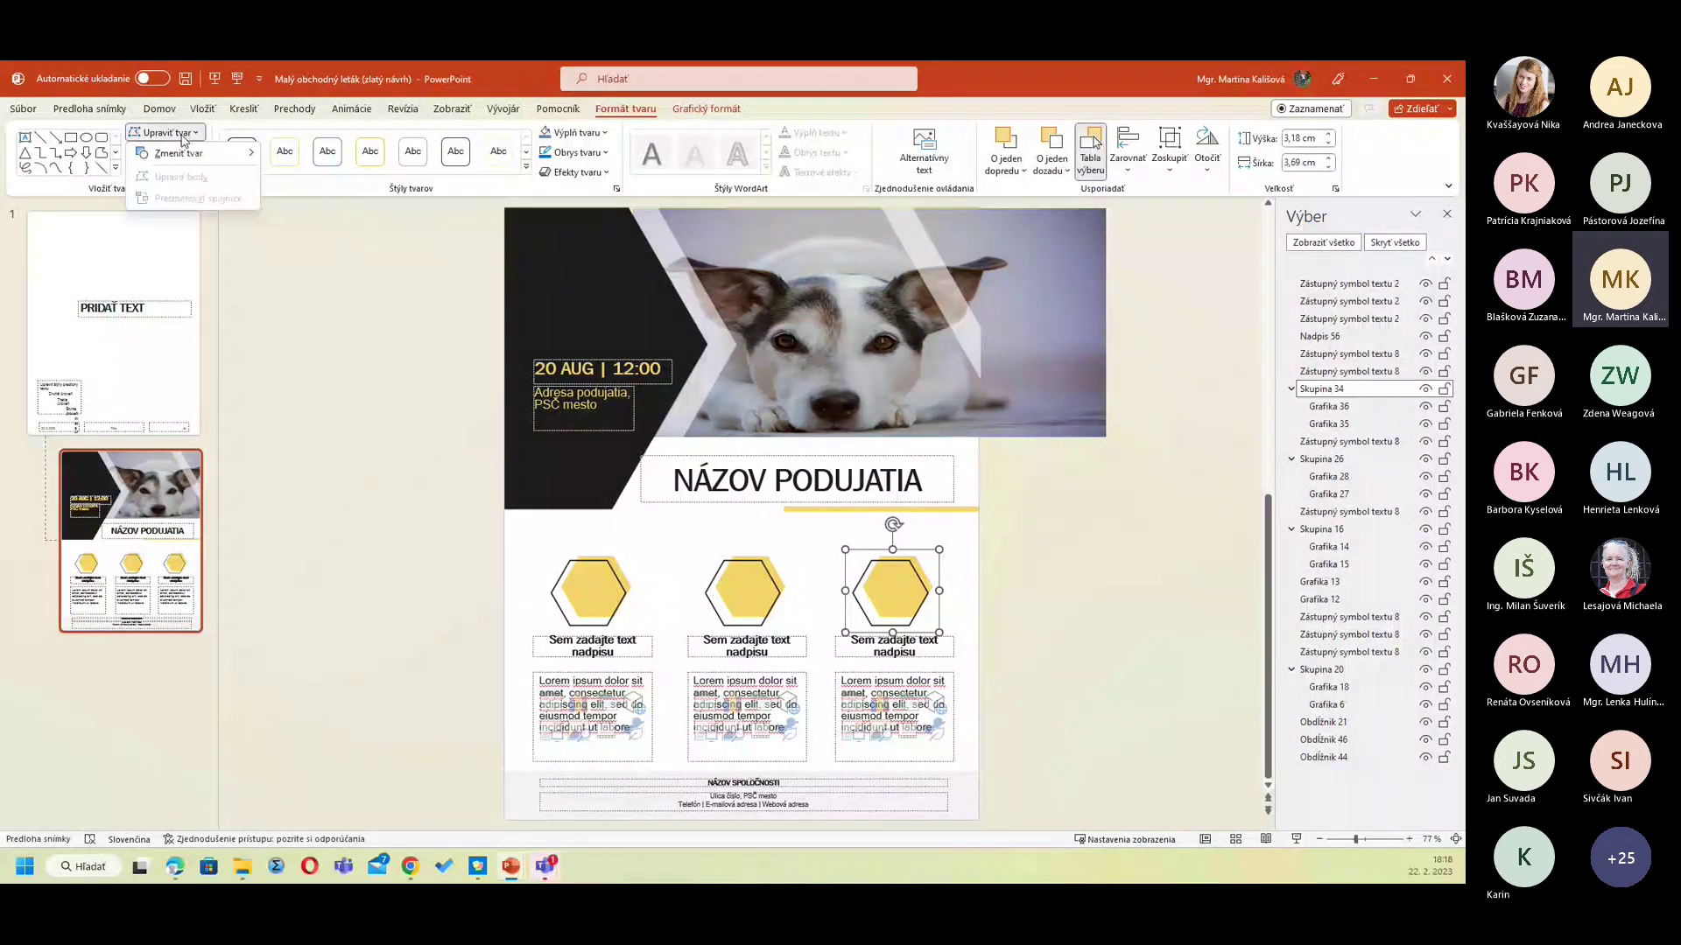
left_click(179, 153)
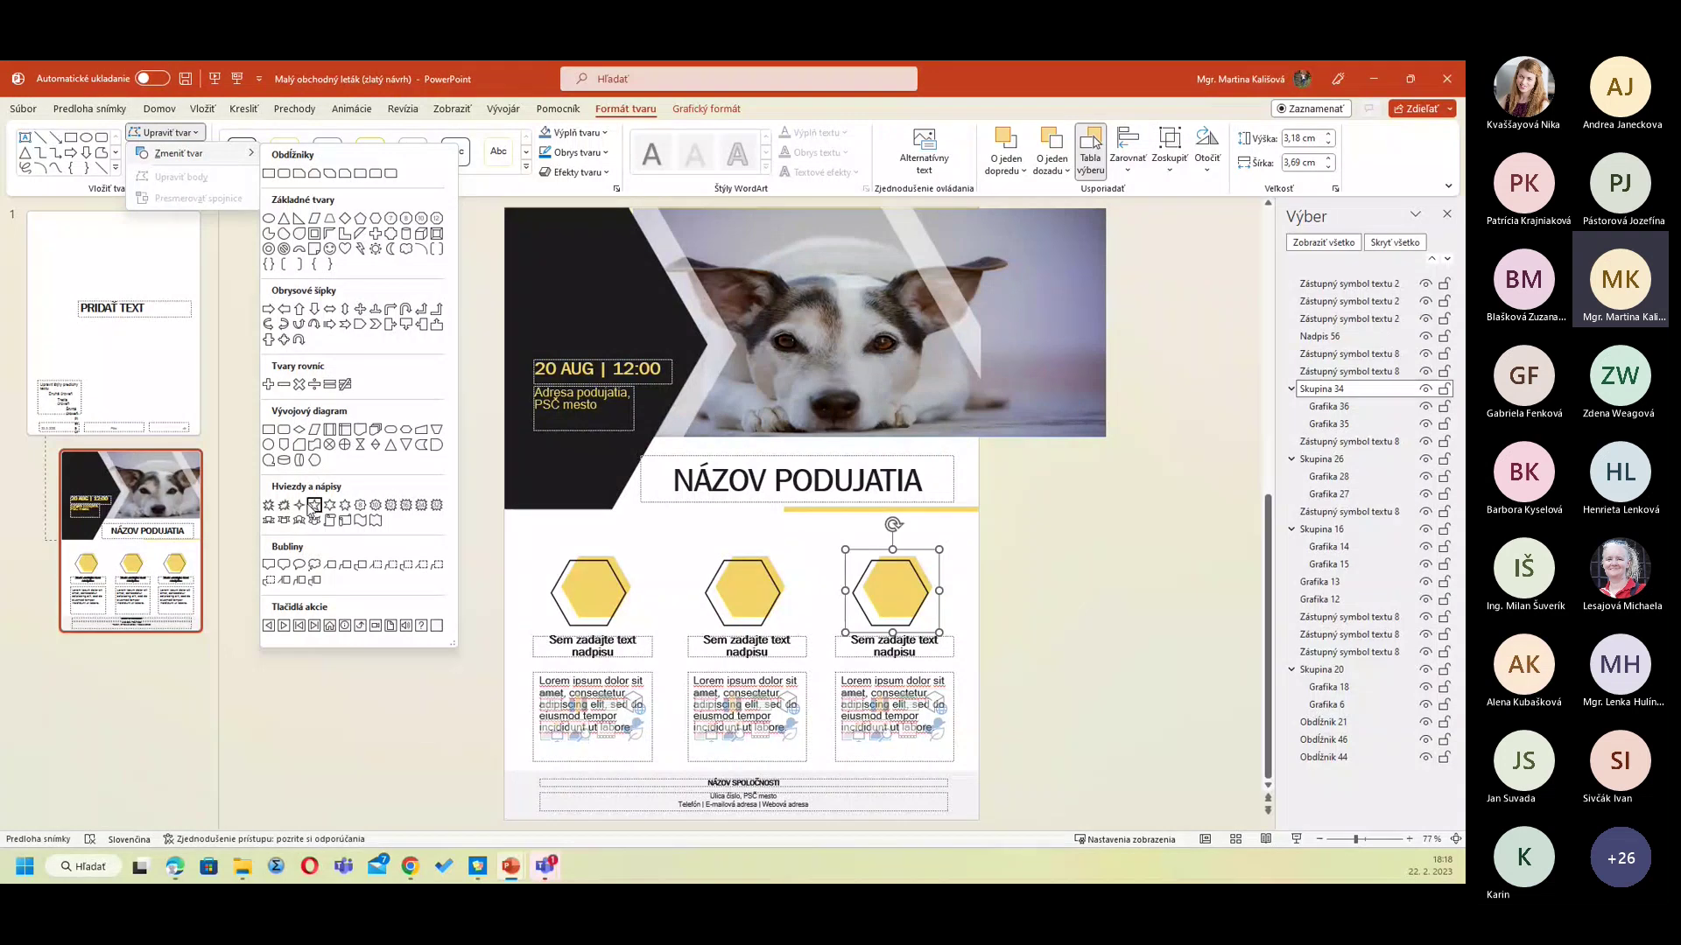
left_click(375, 506)
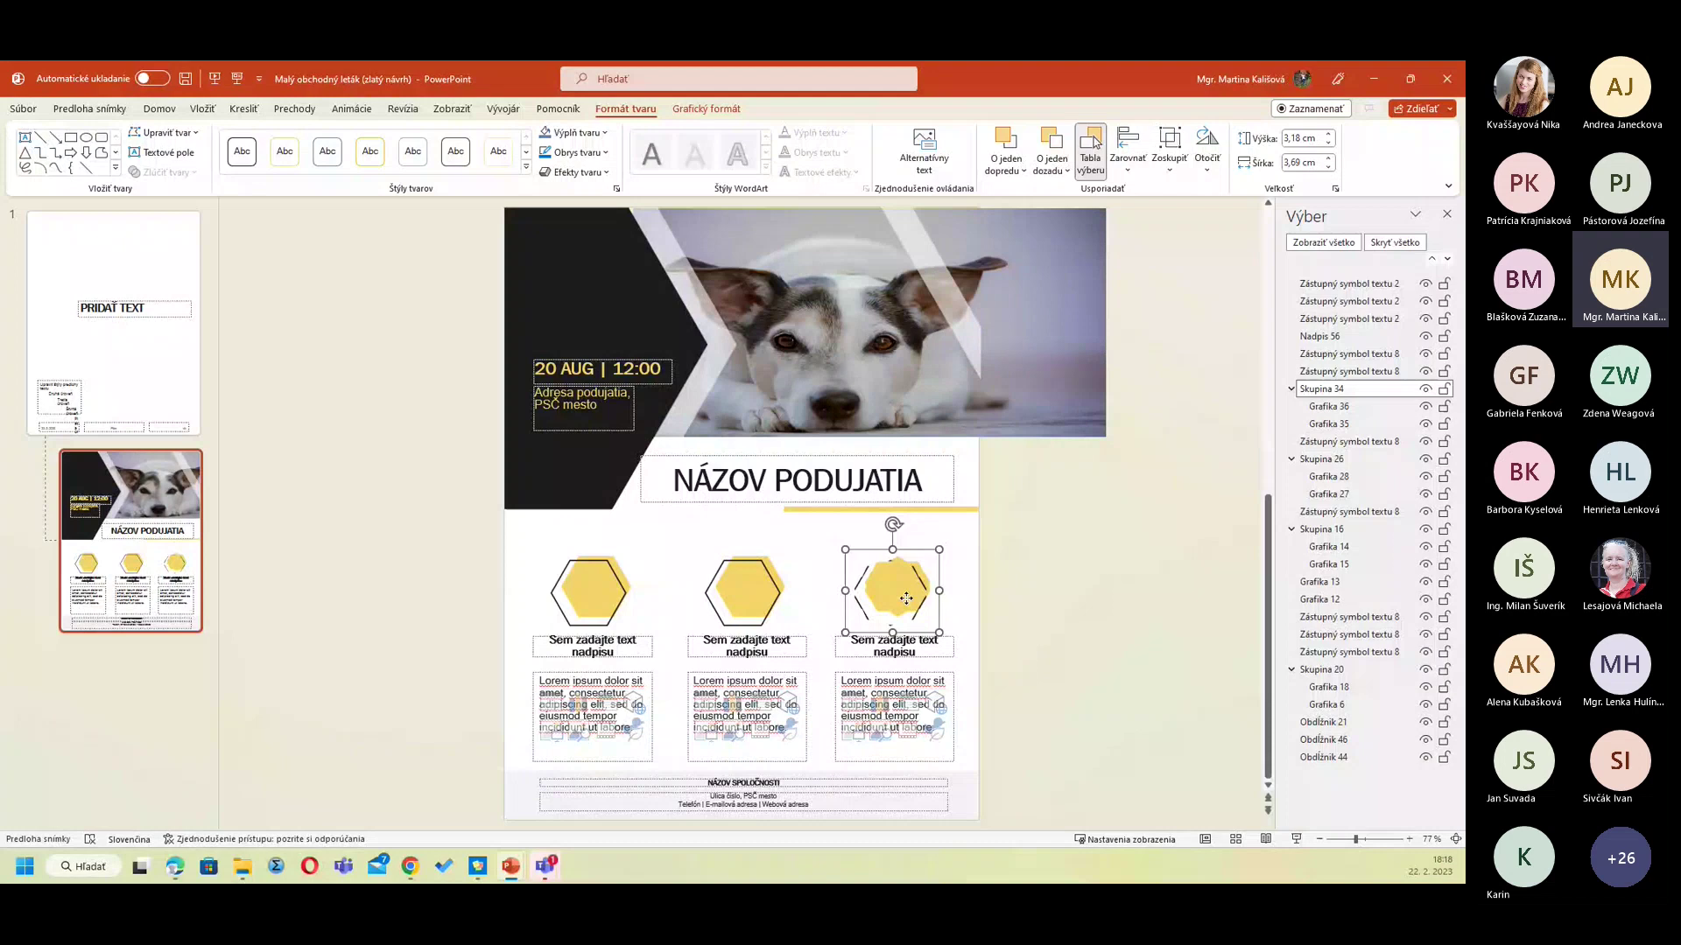
left_click(906, 599)
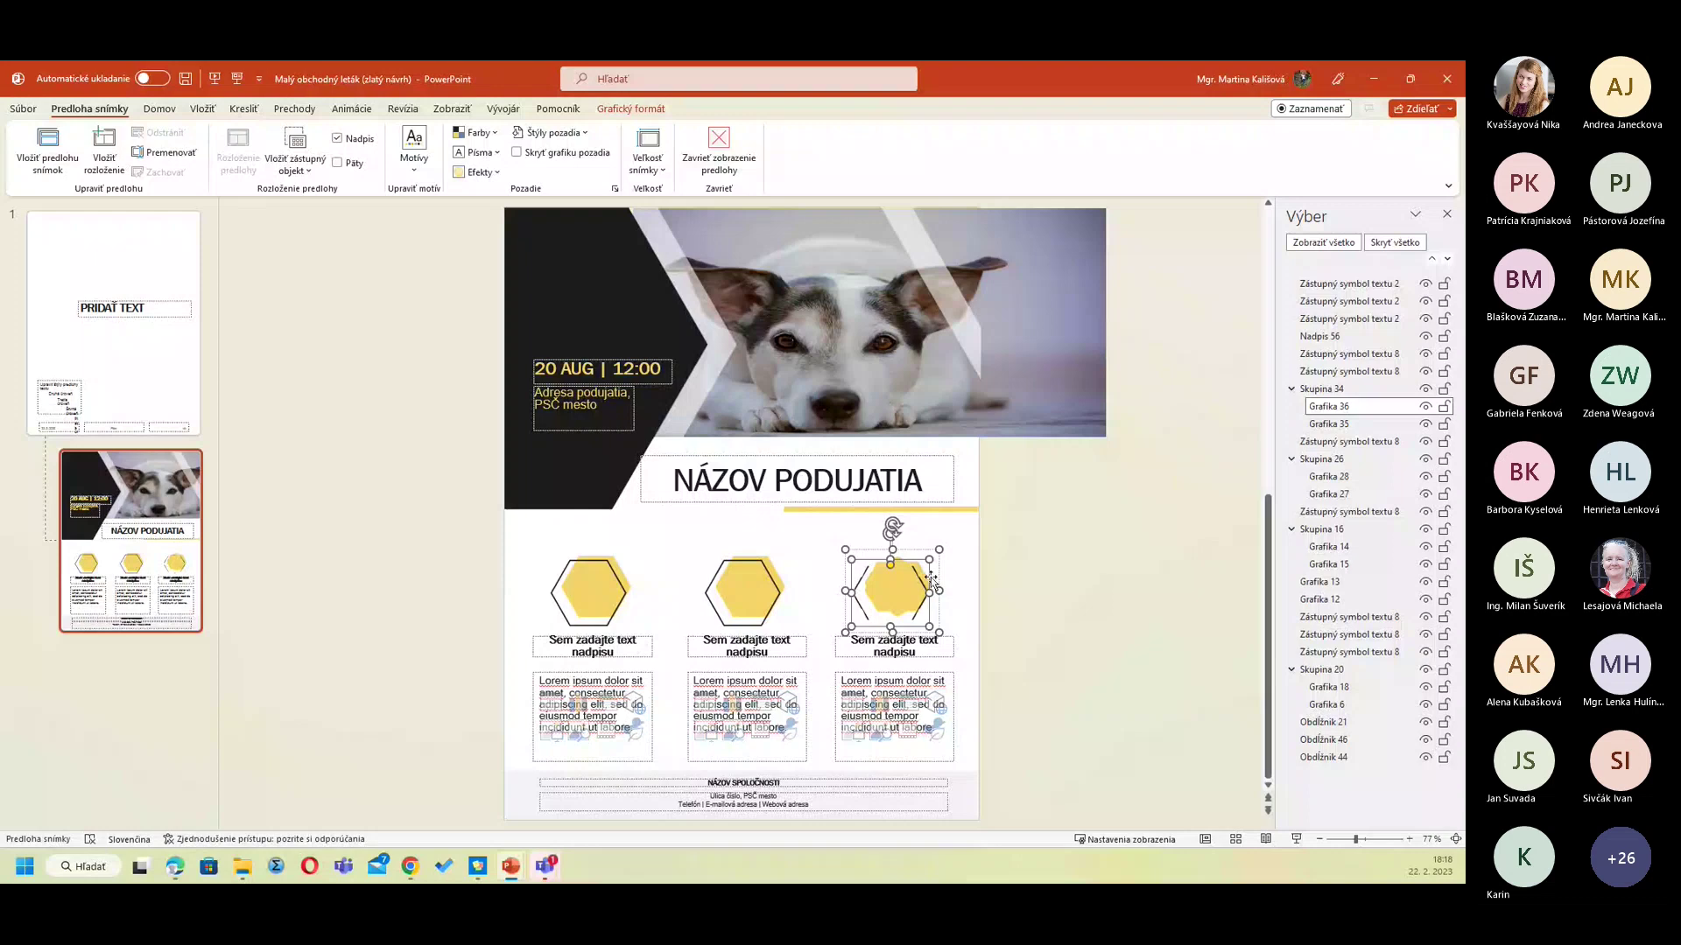
left_click(630, 108)
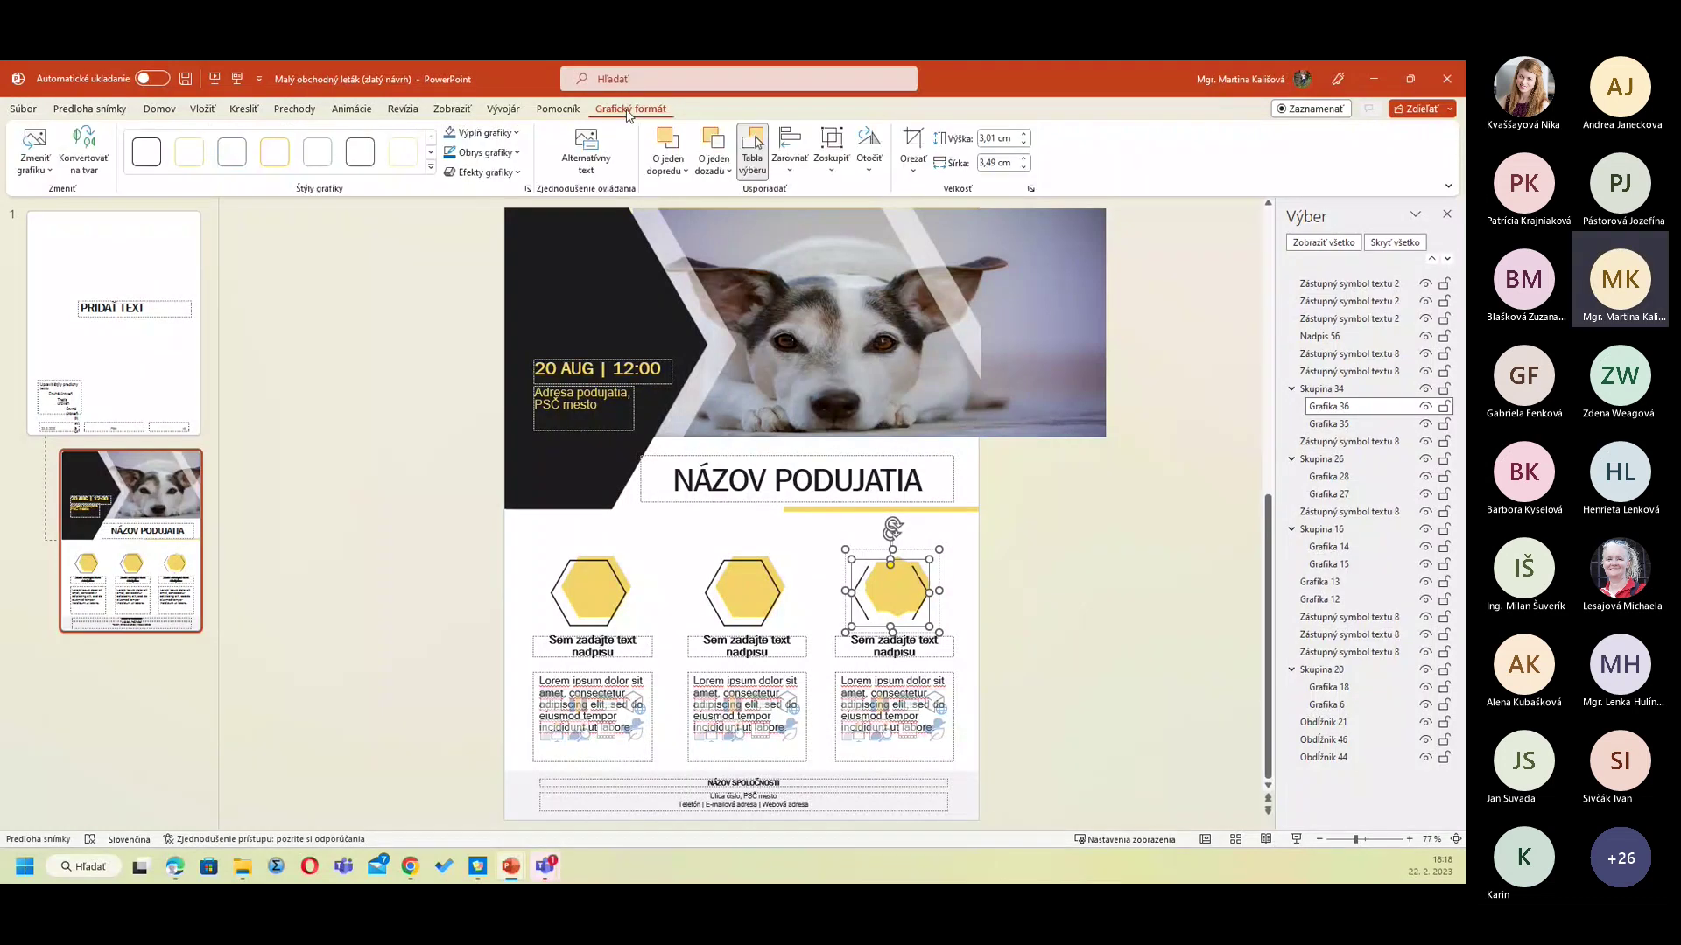
left_click(97, 161)
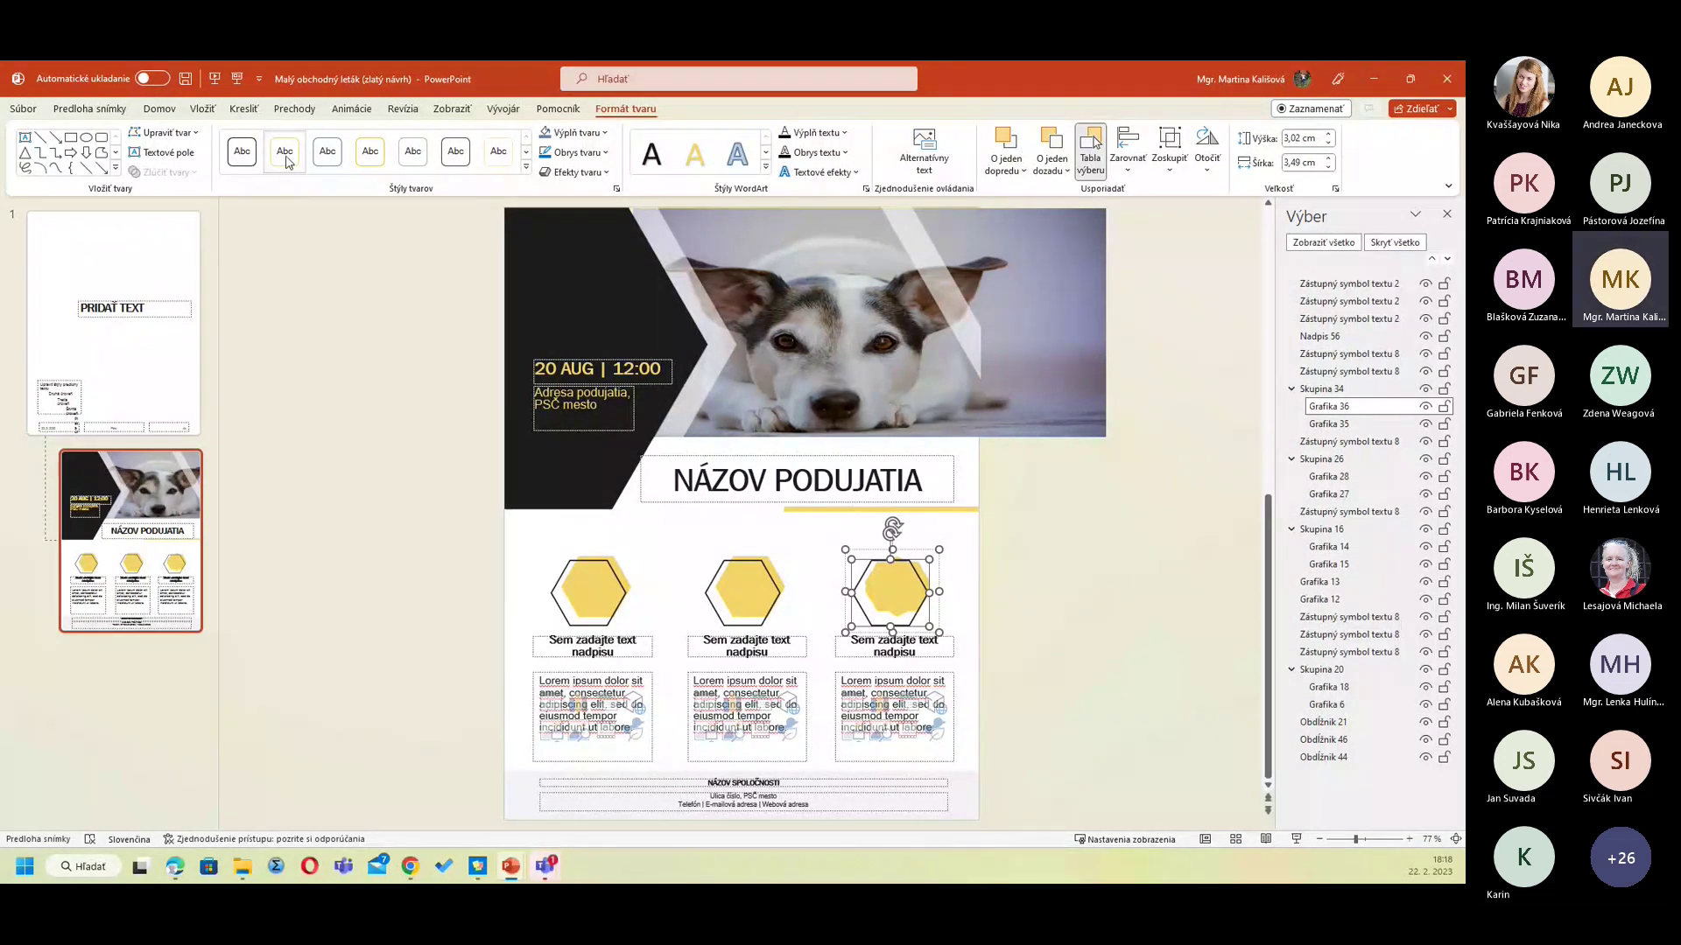
left_click(175, 133)
mouse_move(178, 153)
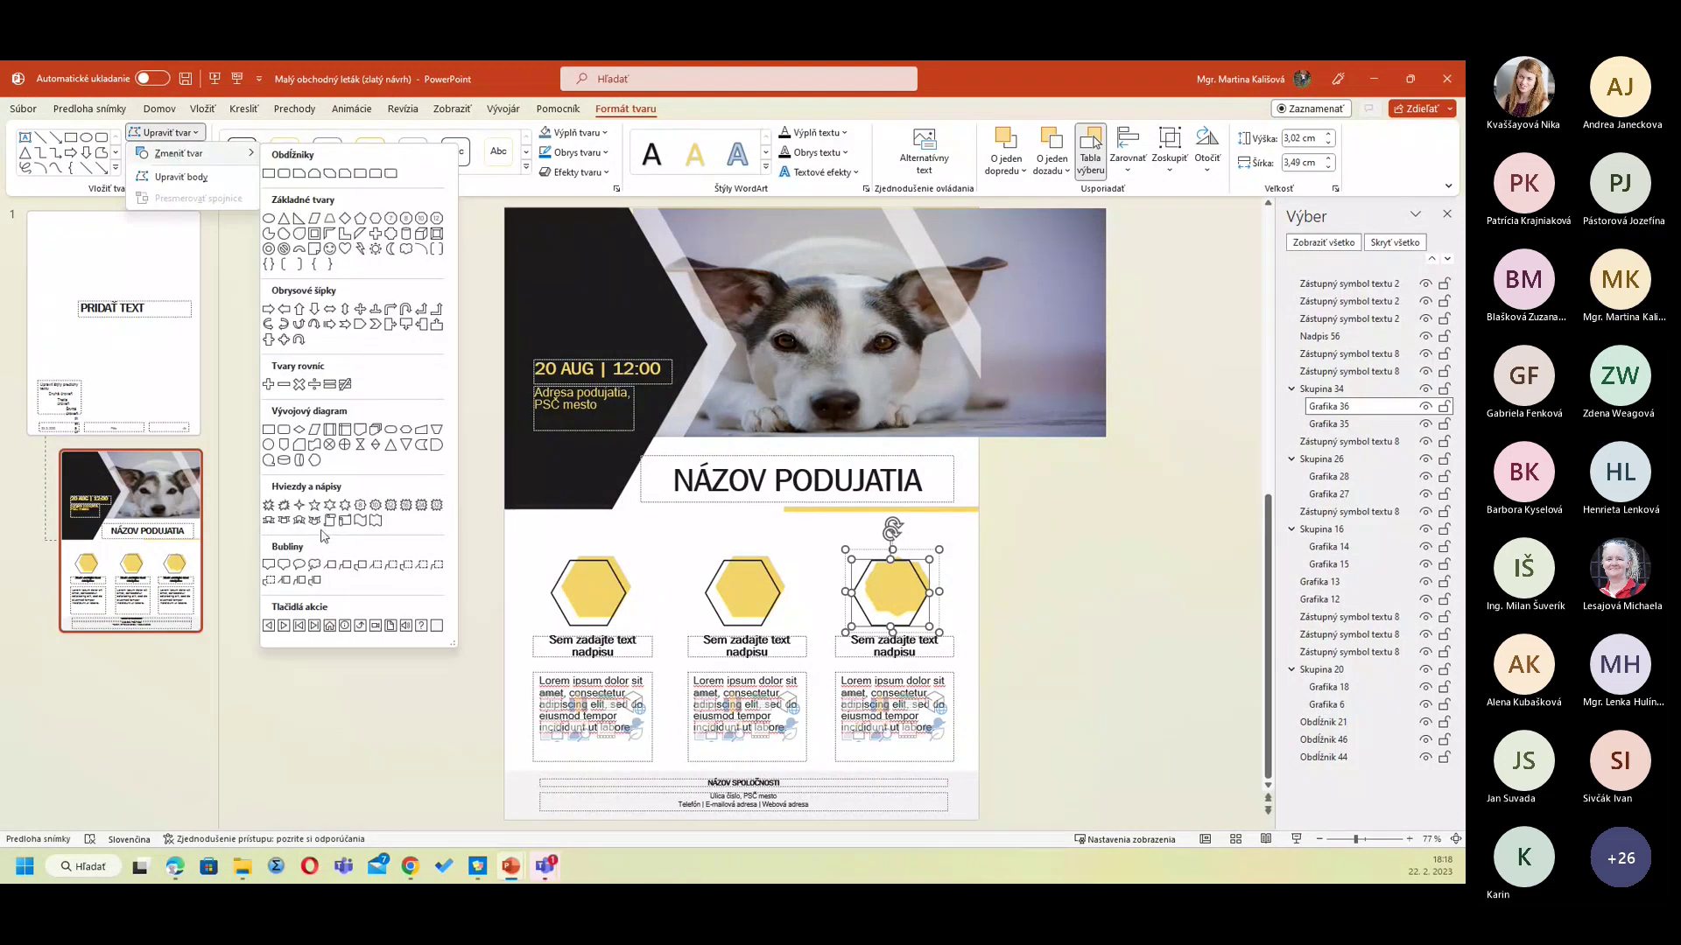
left_click(375, 506)
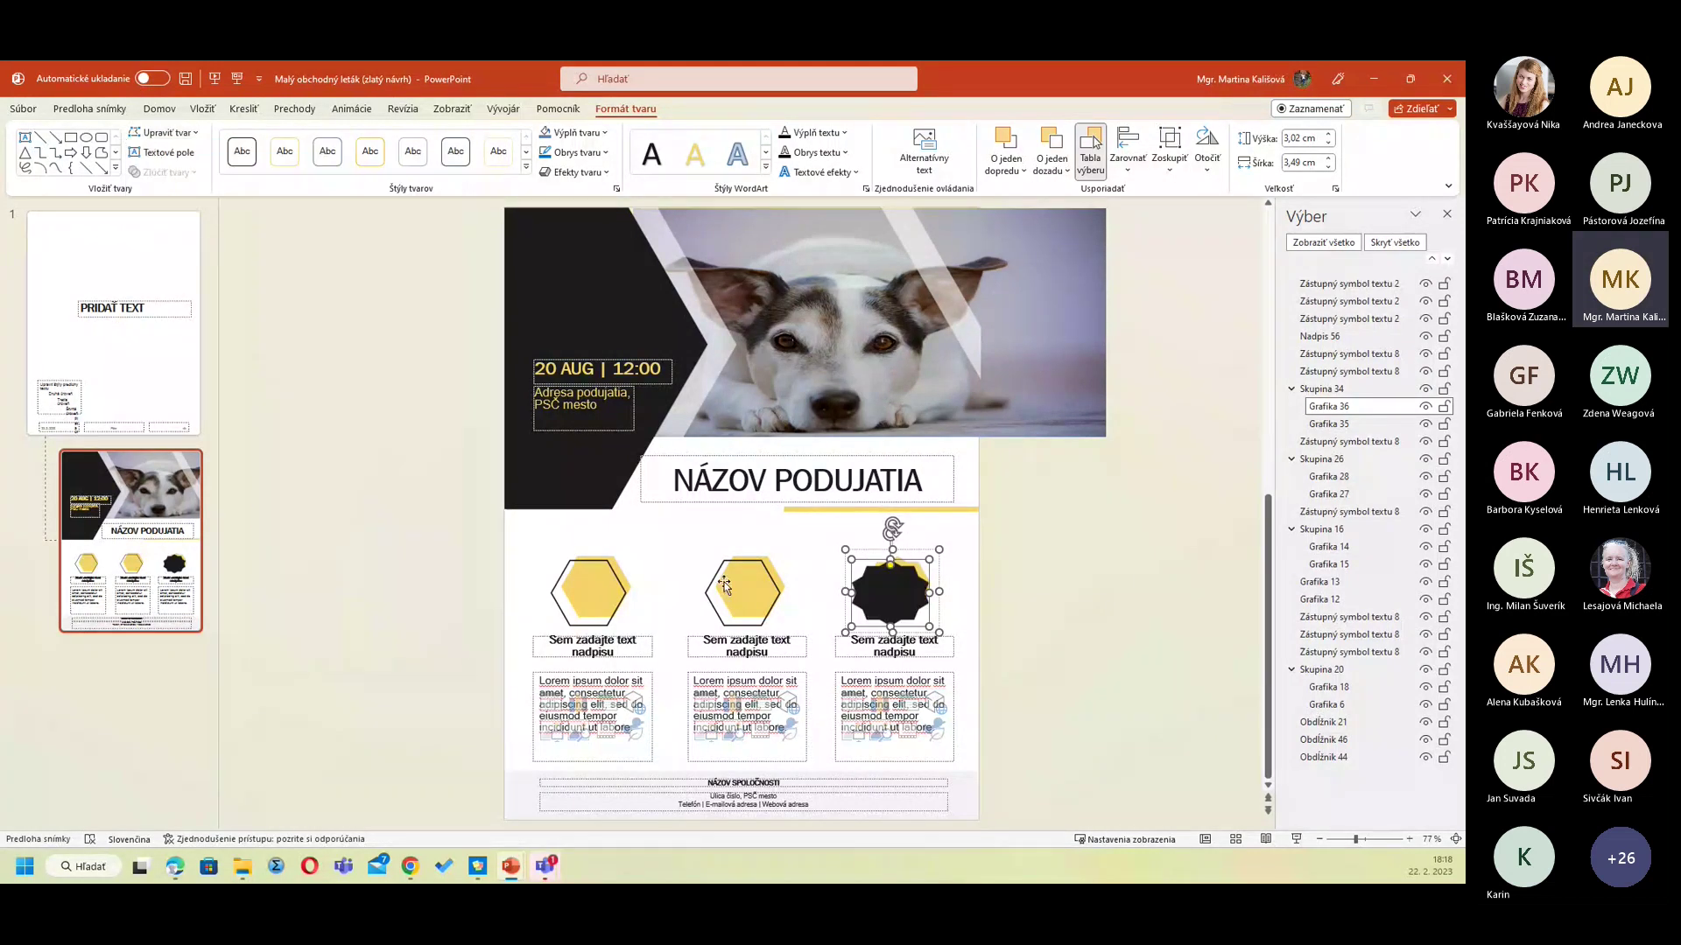
Step: Position the seal badge in the icon and fill it yellow
left_click_drag(908, 593, 919, 585)
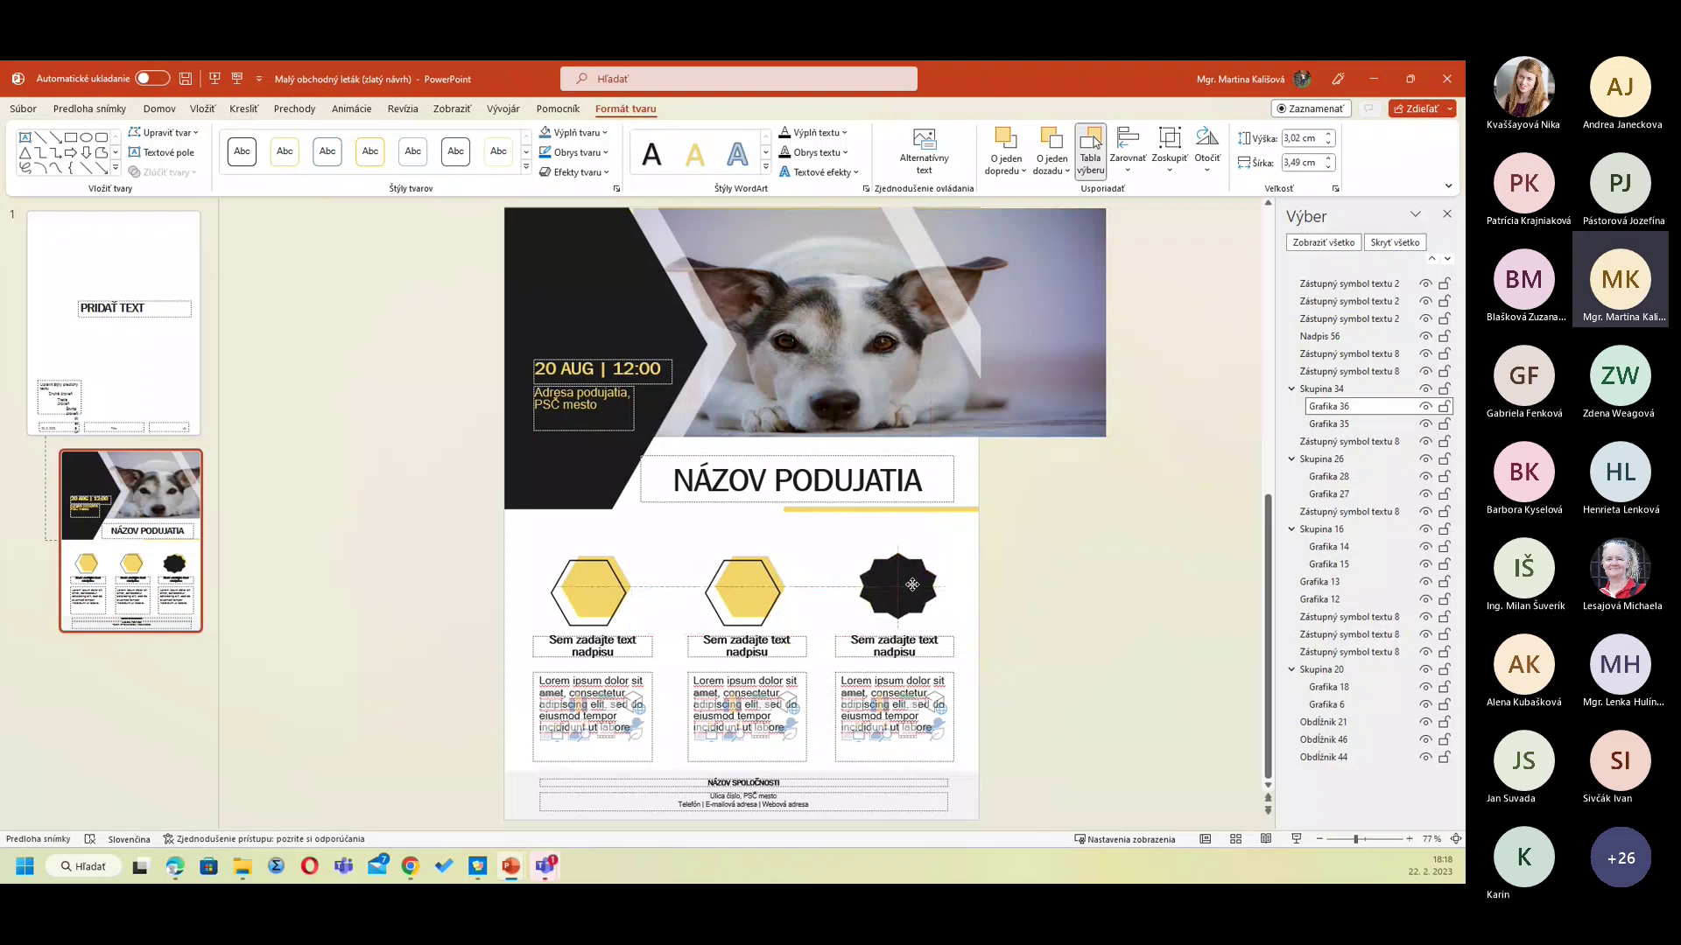
left_click_drag(919, 585, 915, 585)
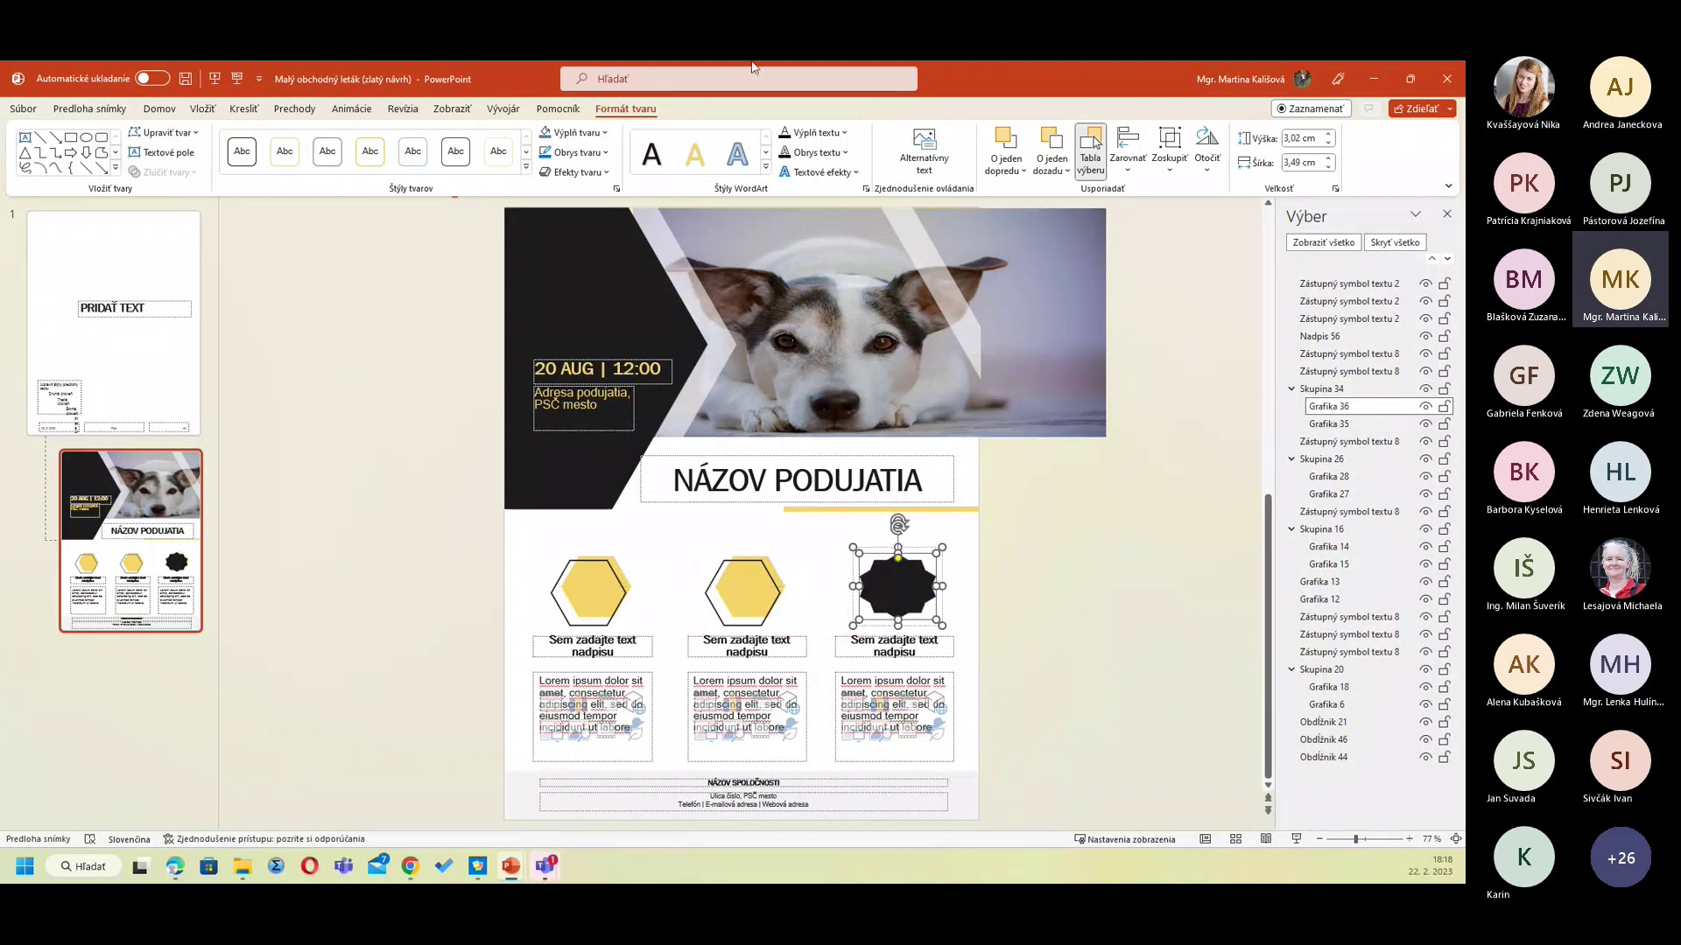
left_click(567, 141)
left_click(551, 301)
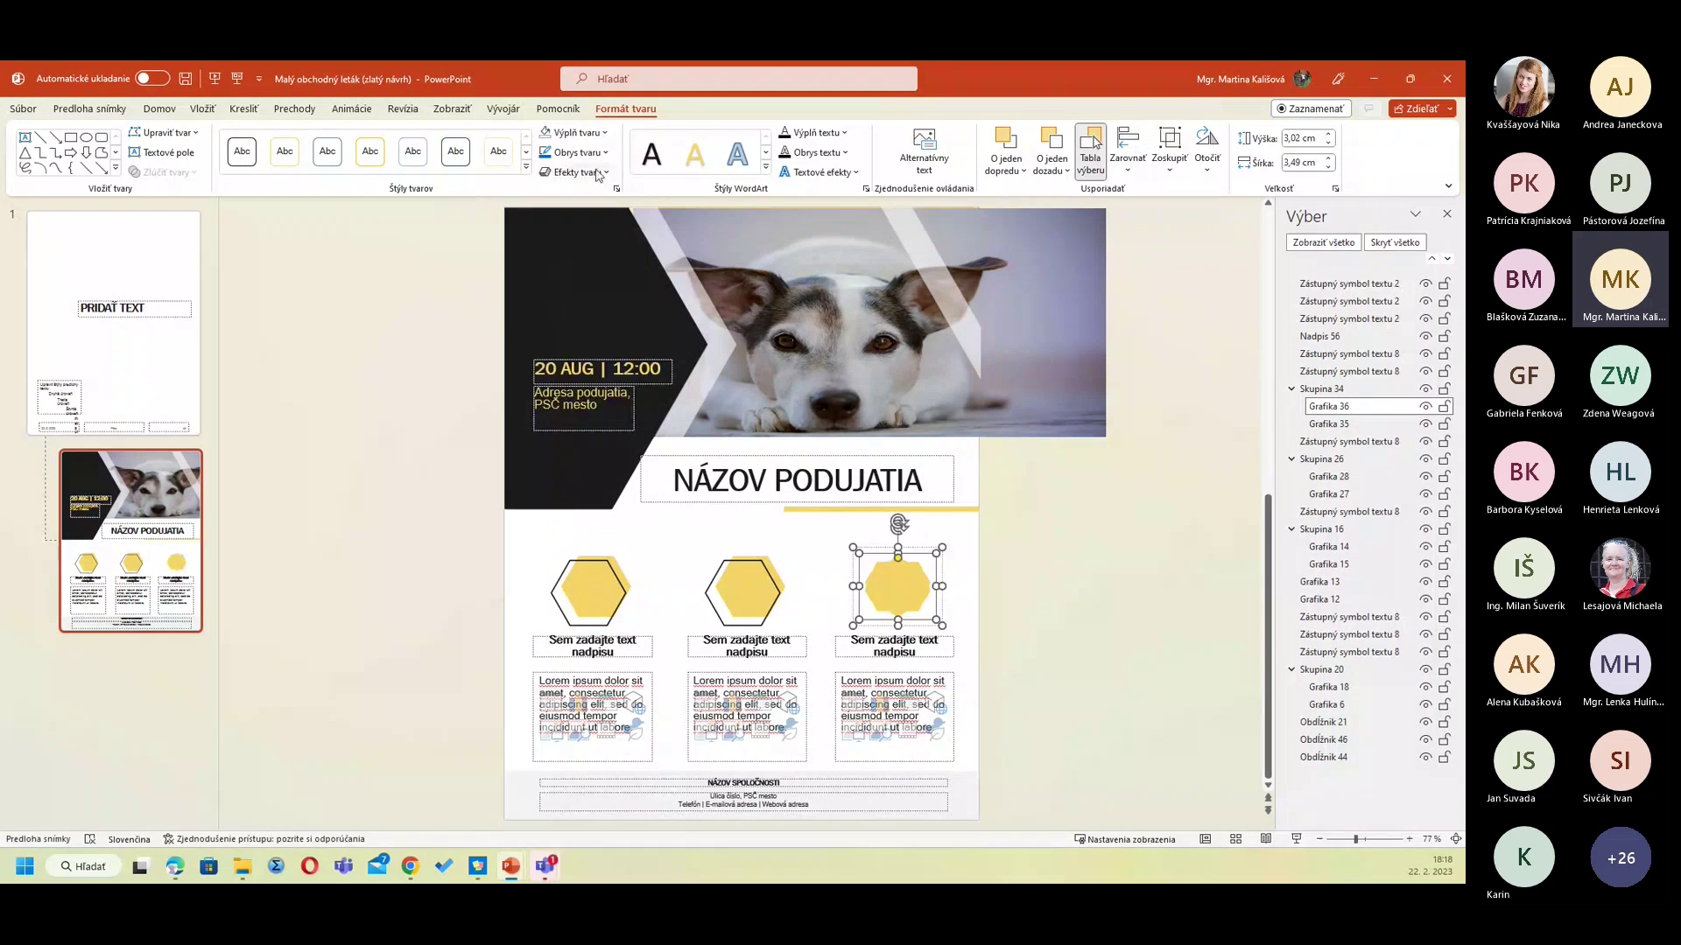
left_click(573, 152)
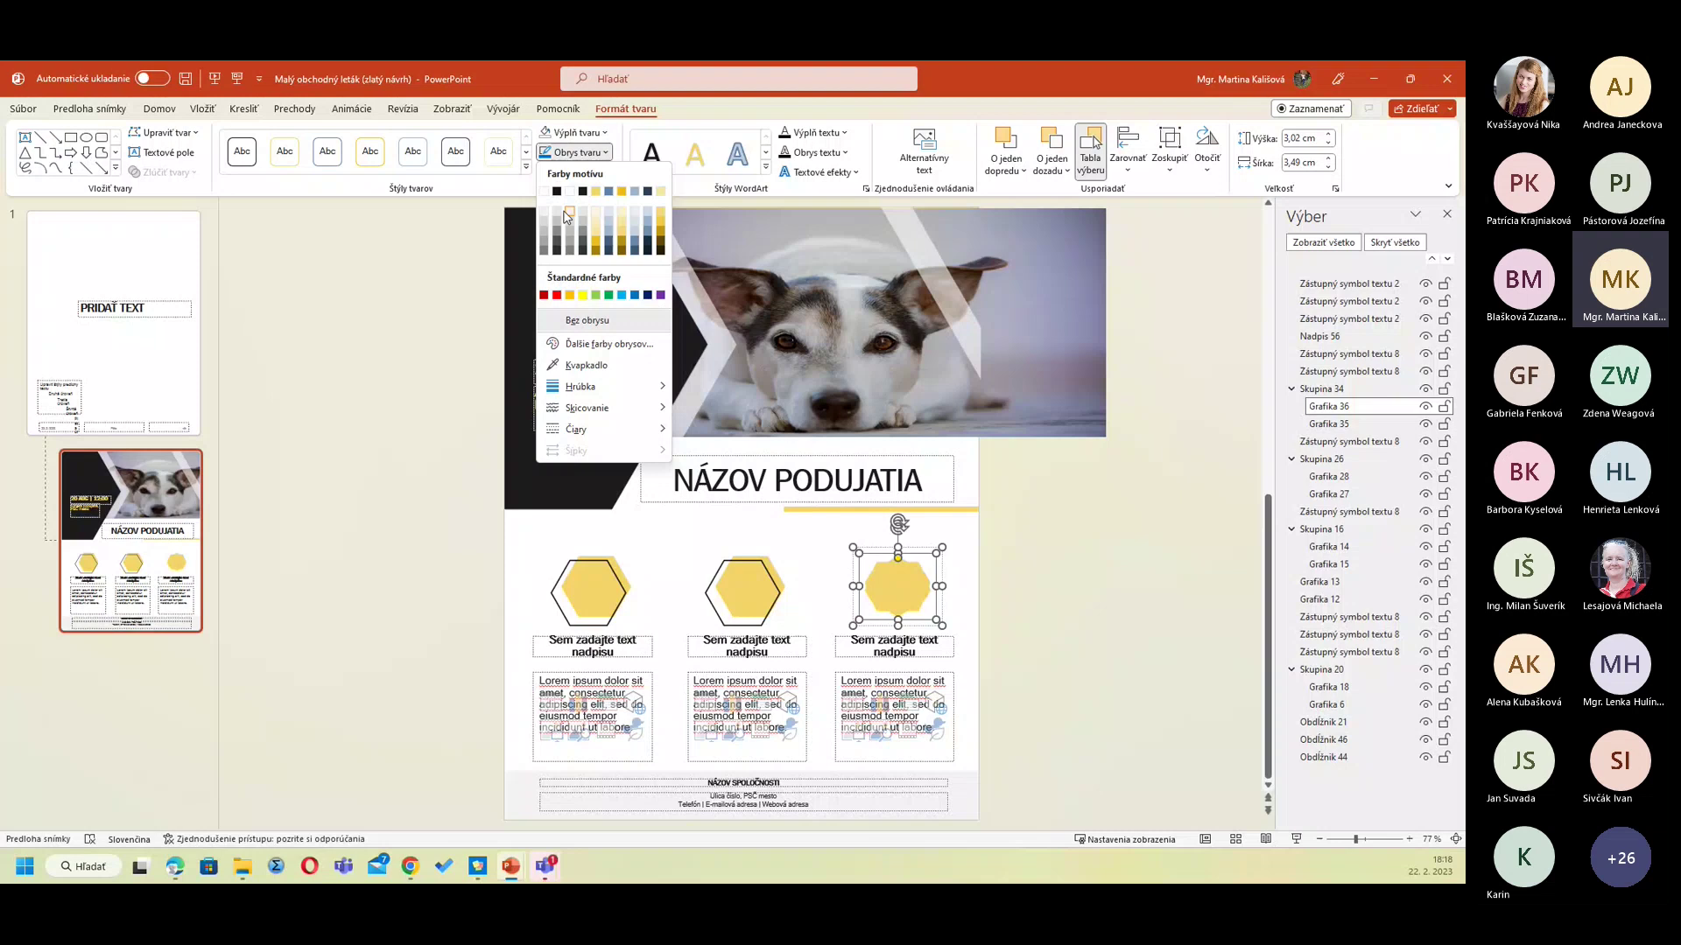
left_click(566, 217)
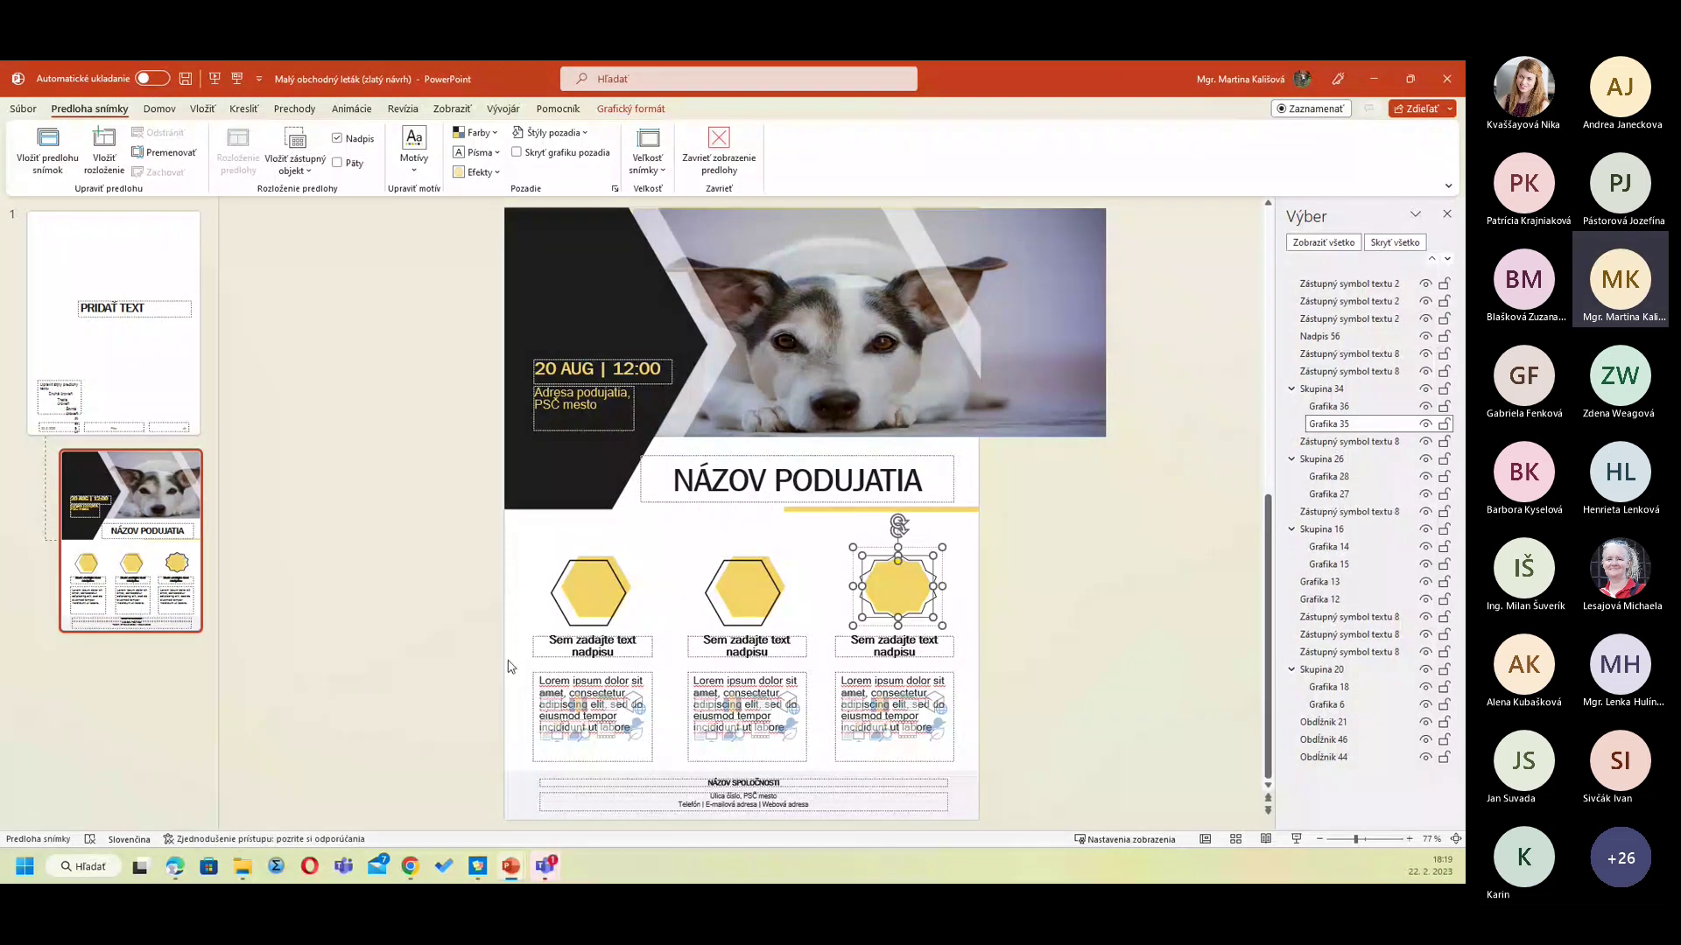
Step: Close Master View and add slide 2 using the dog flyer layout
left_click(131, 363)
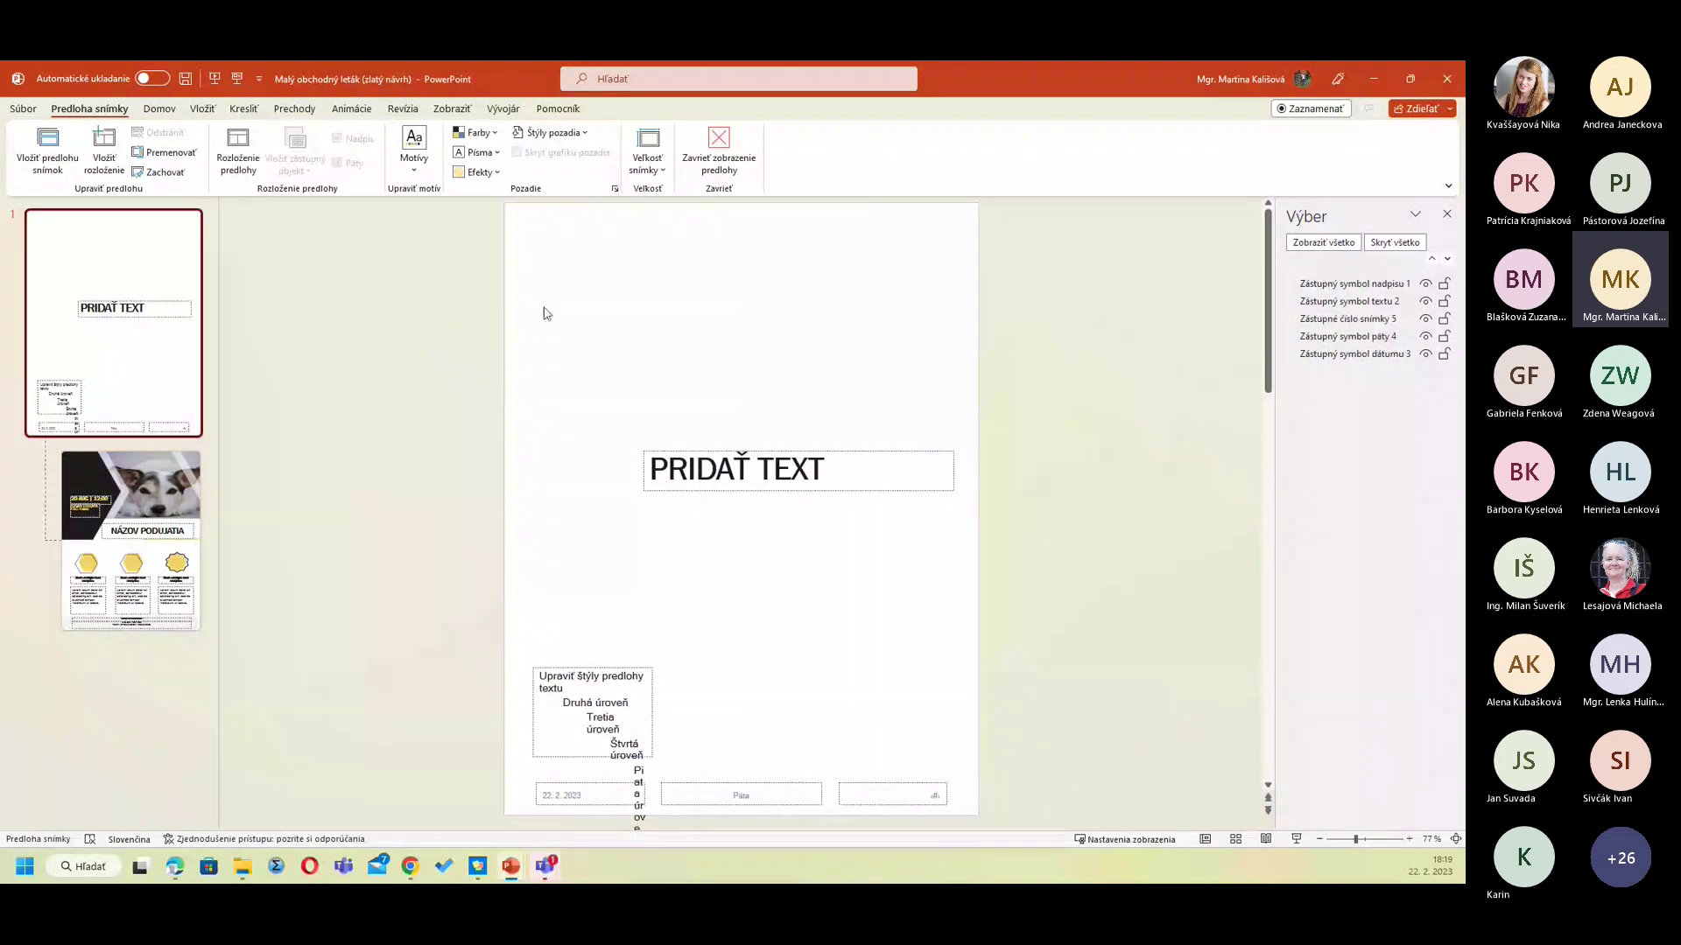
key("Down")
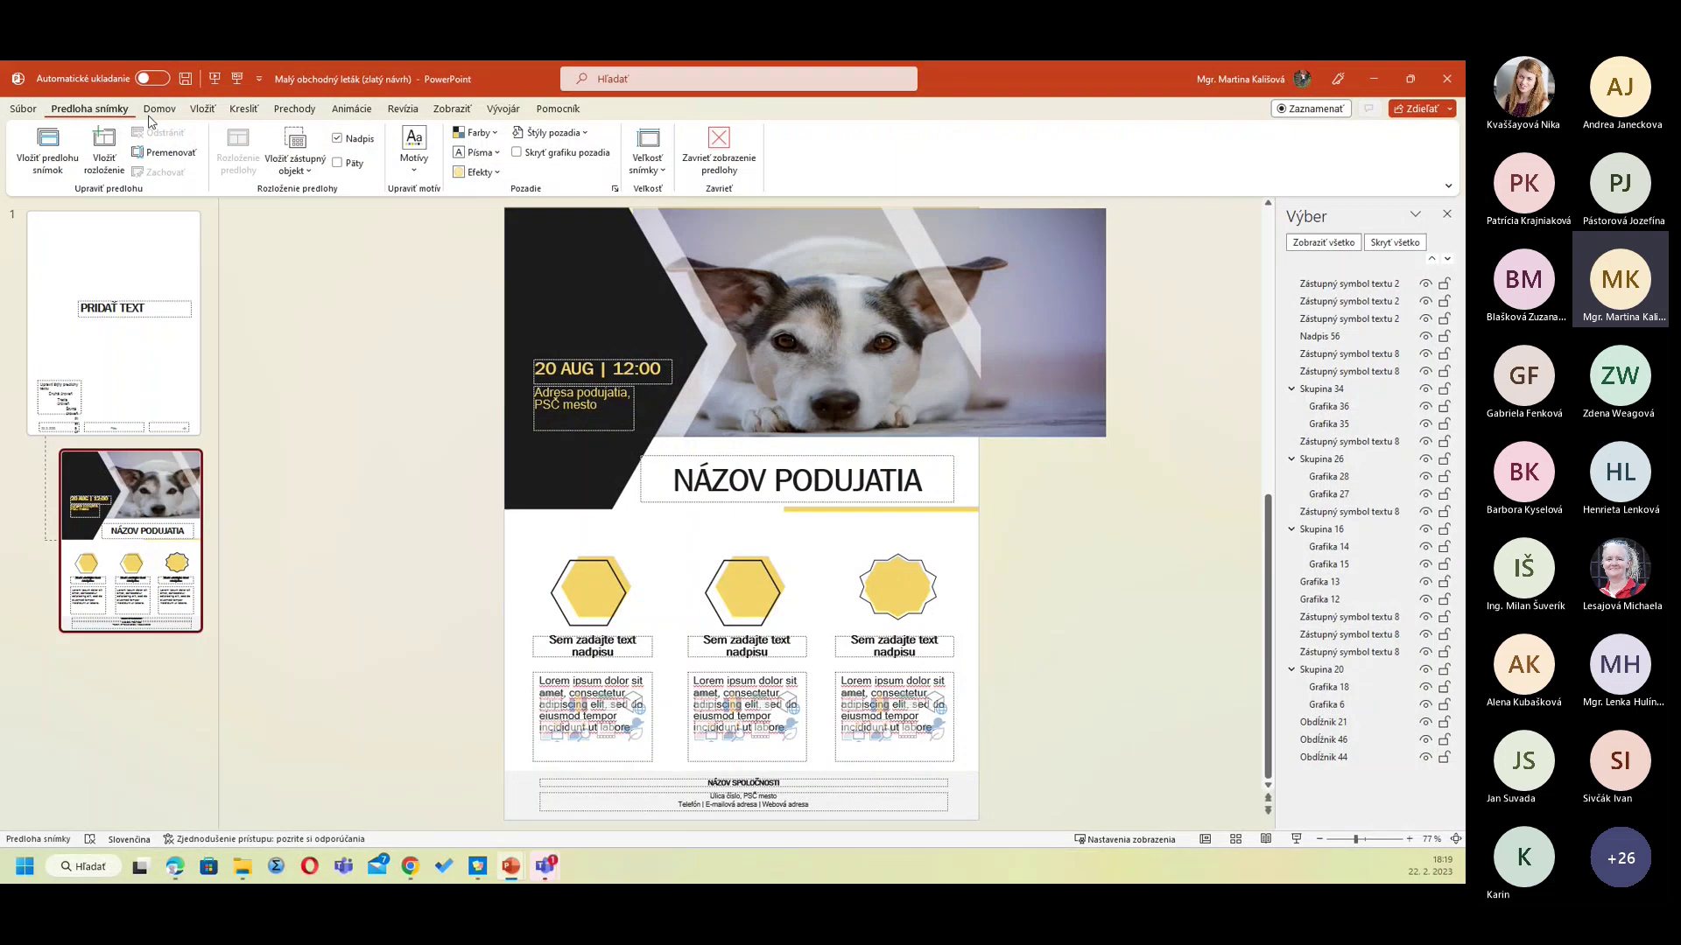
left_click(719, 140)
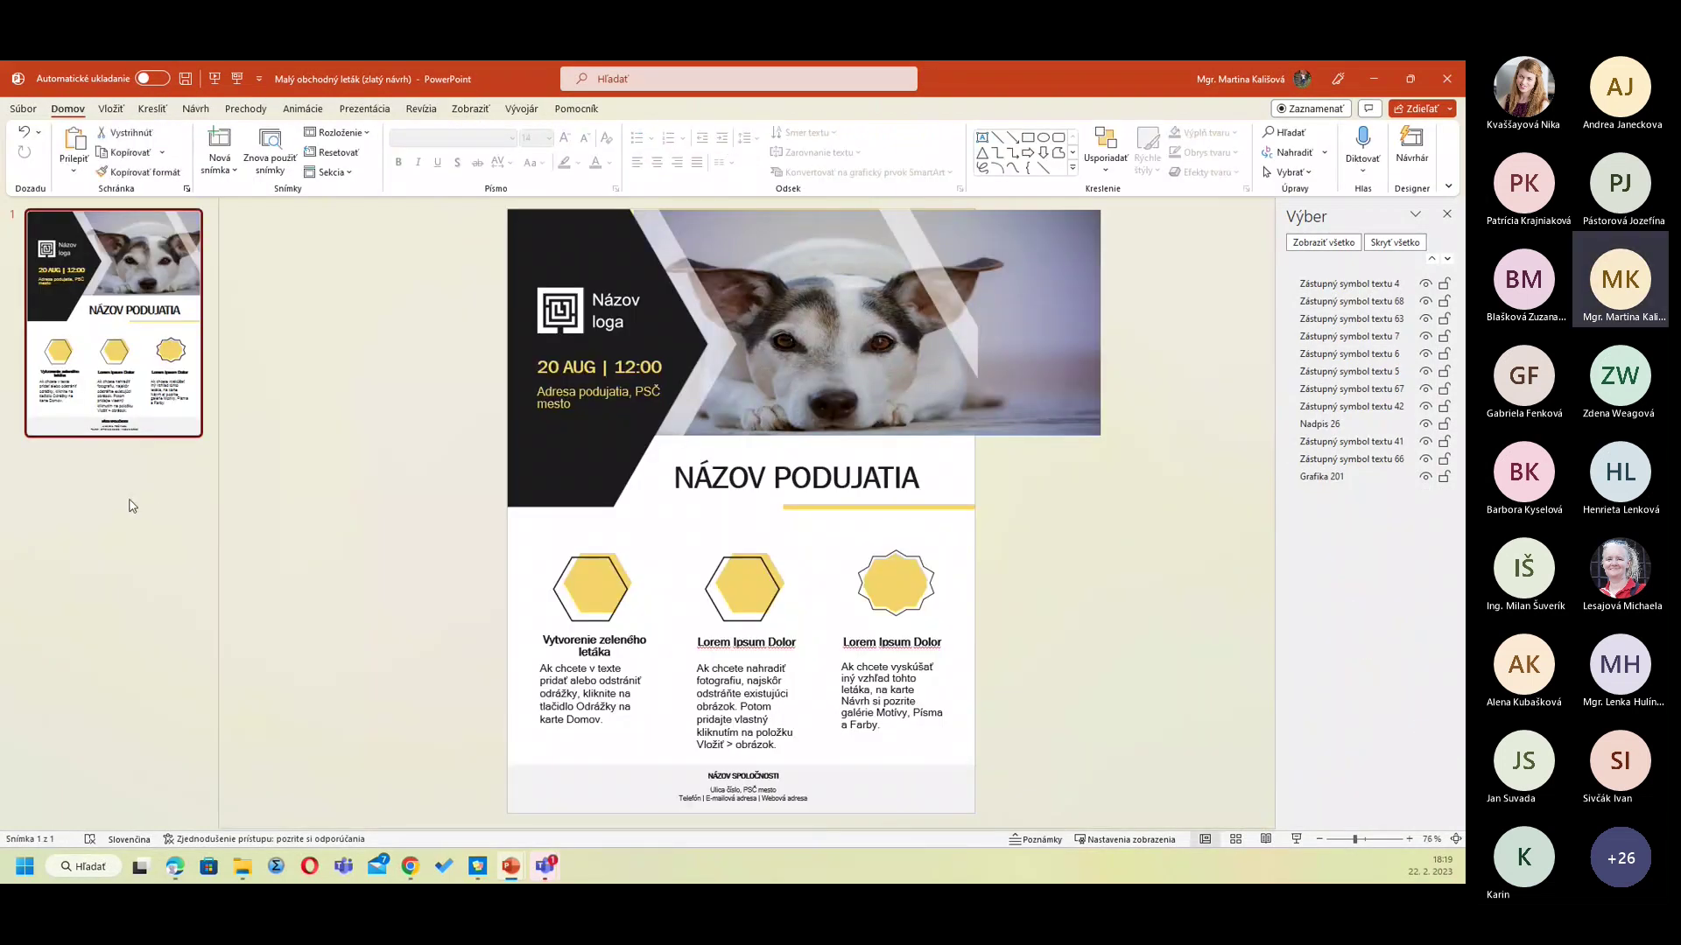
left_click(219, 140)
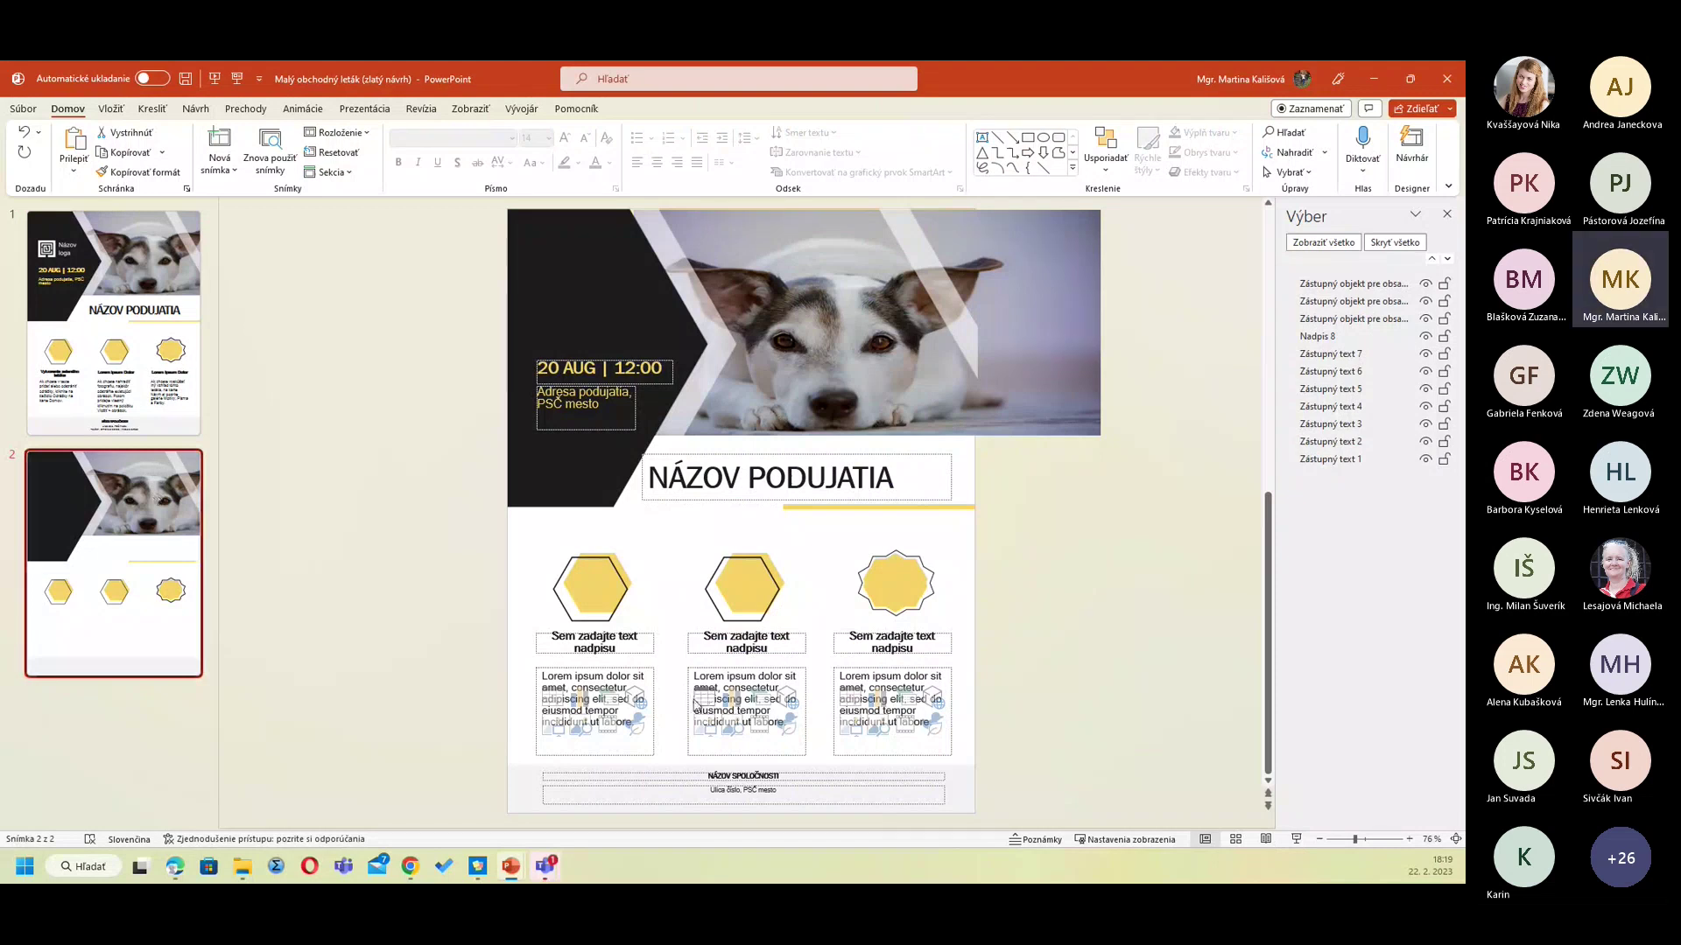
Step: Click into the first text placeholder, then create a new blank presentation with Ctrl+N
left_click(606, 697)
left_click(984, 317)
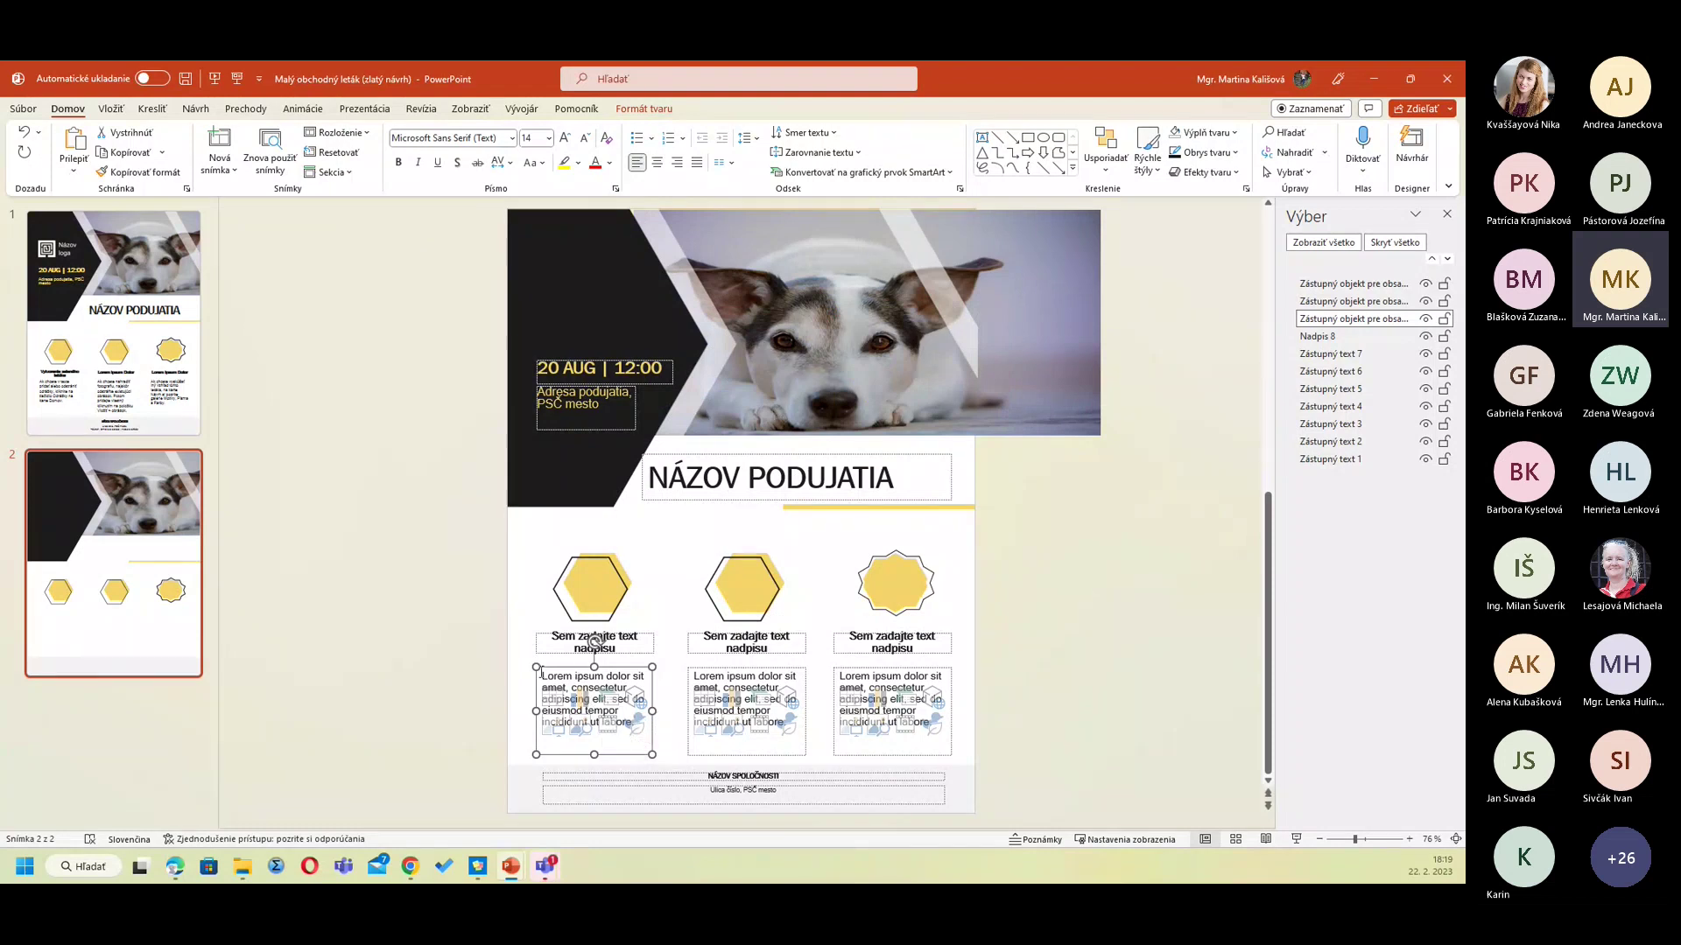
left_click(619, 682)
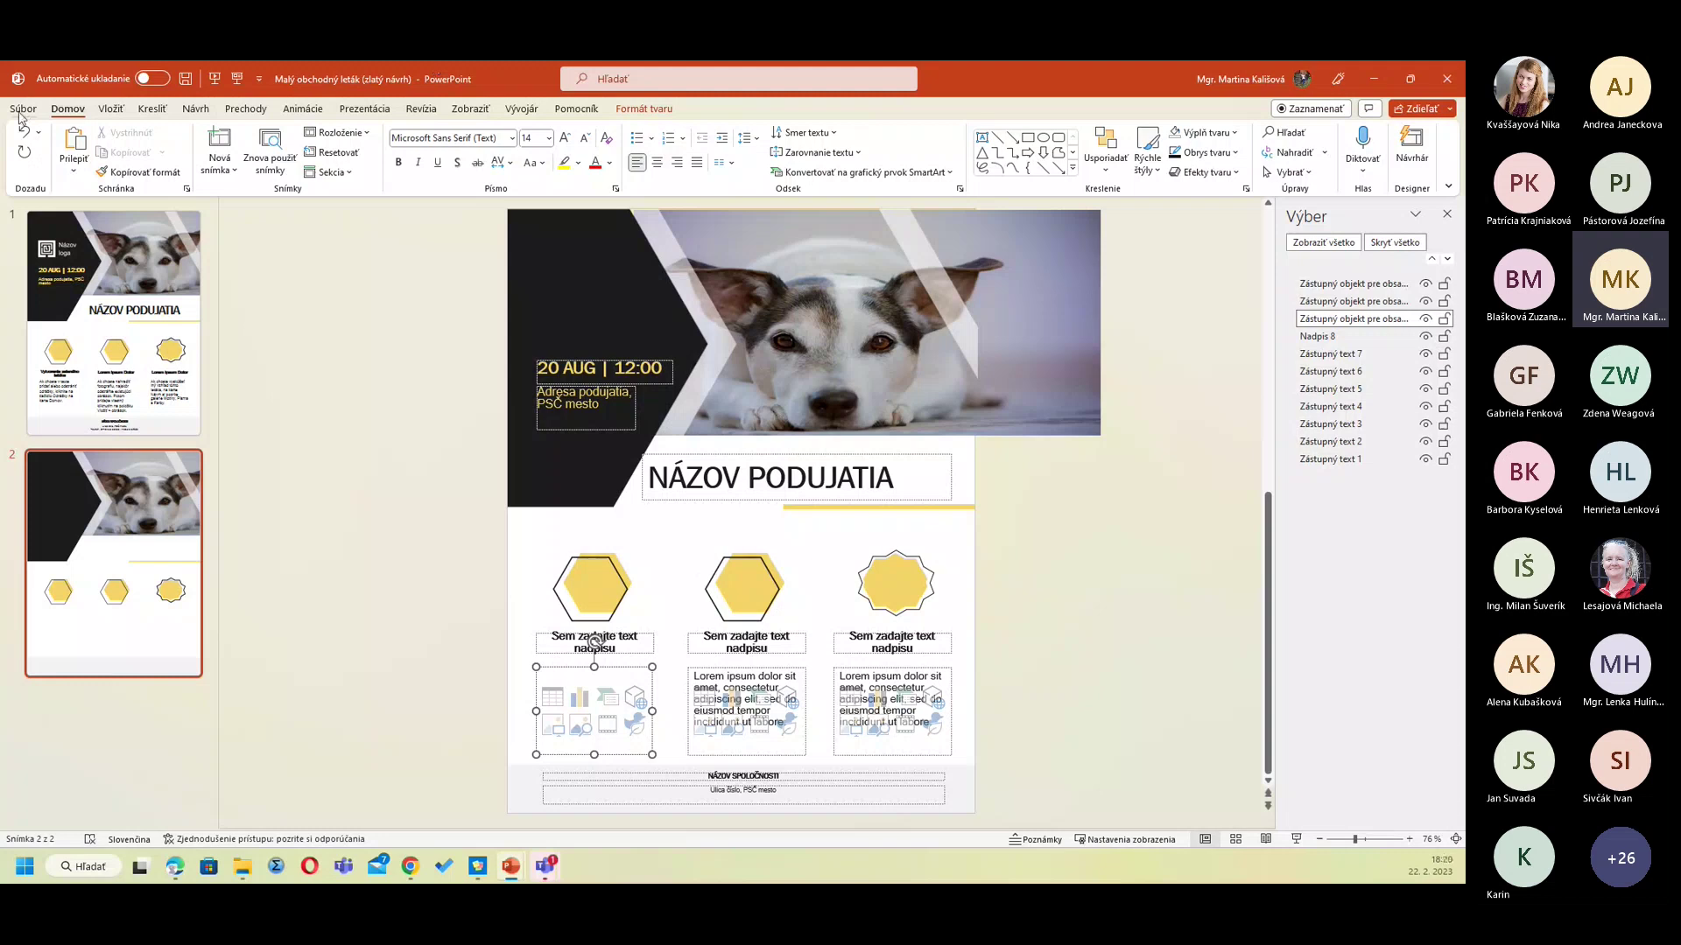
key("ctrl+n")
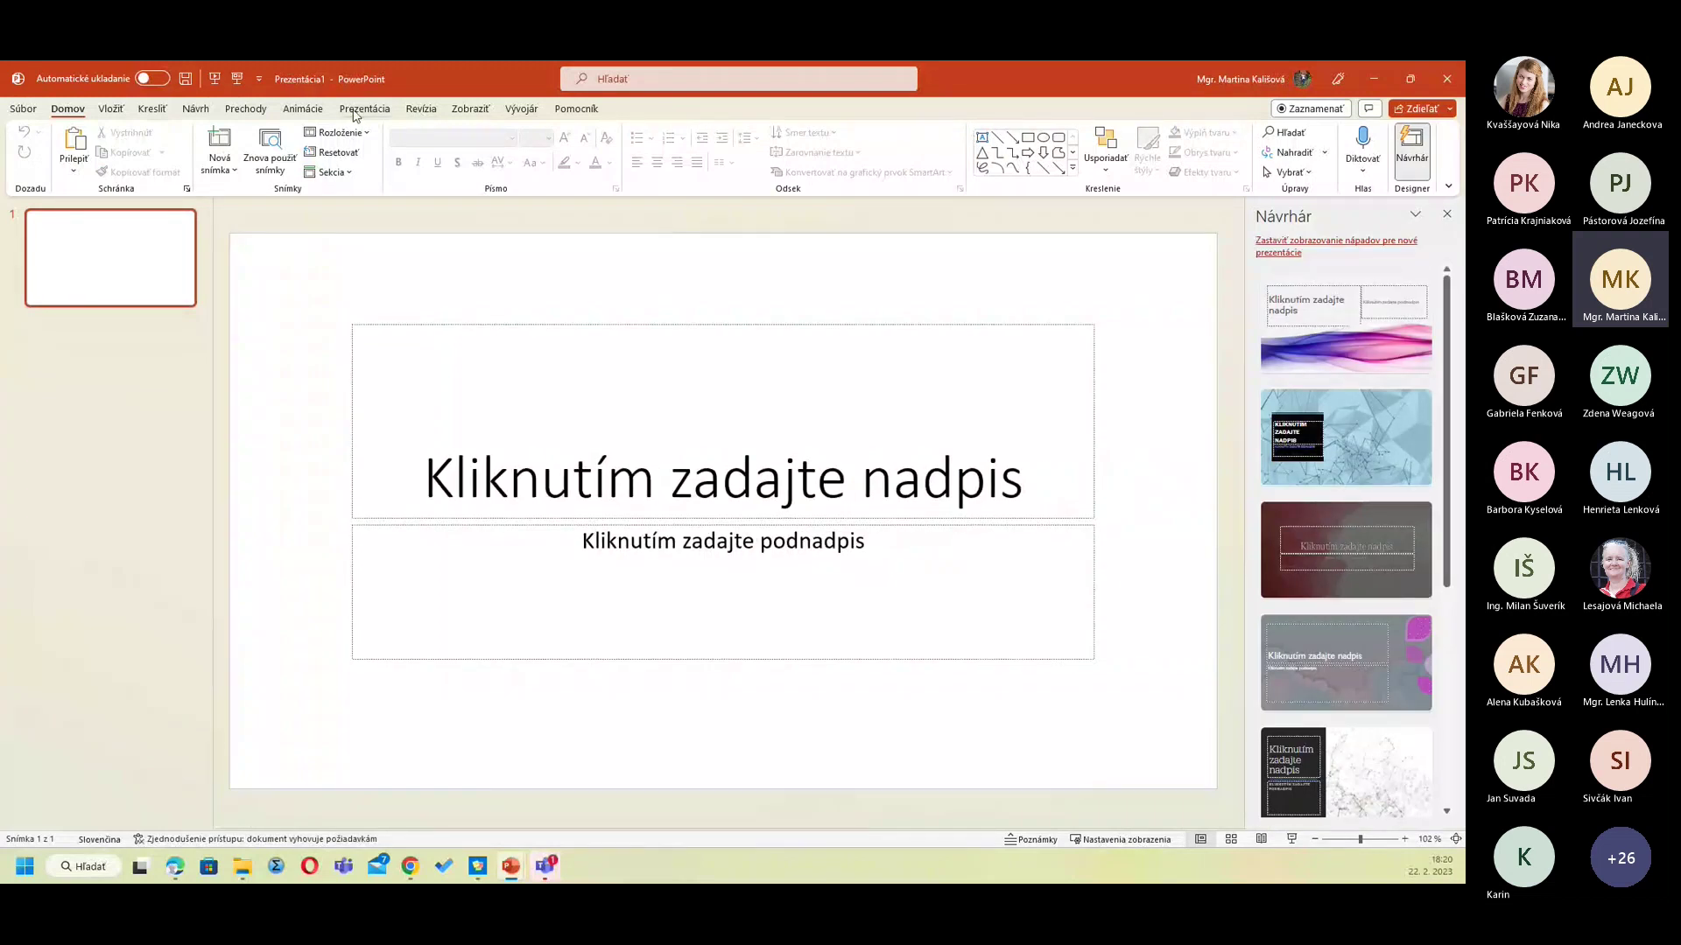
left_click(470, 110)
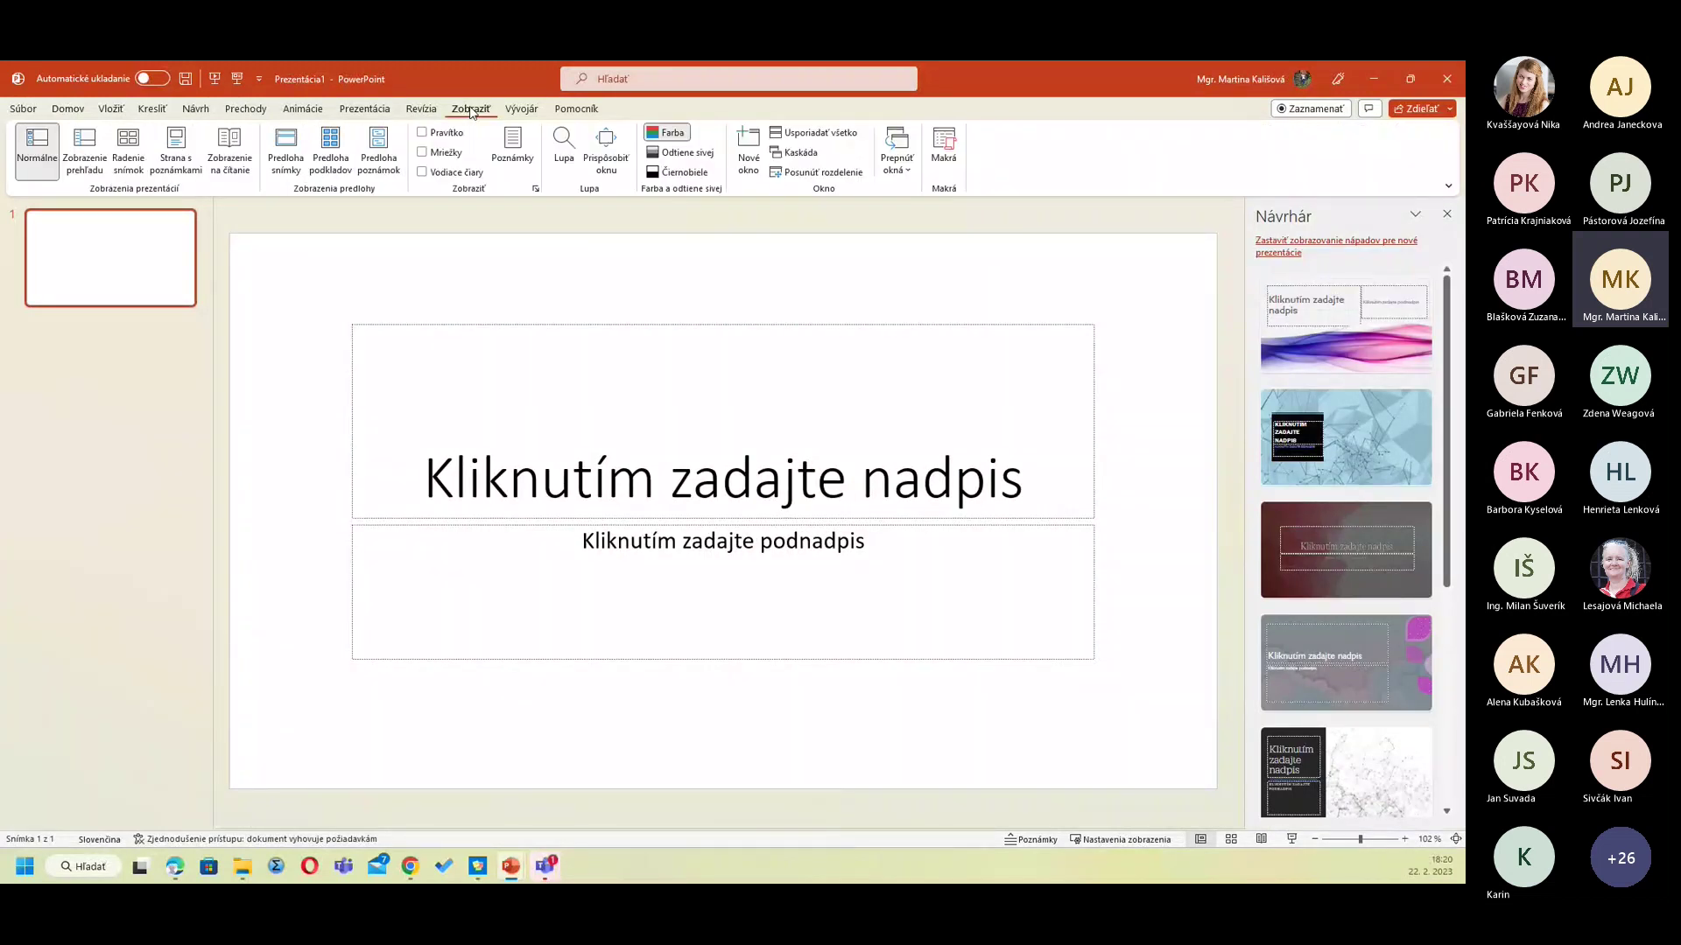
left_click(283, 149)
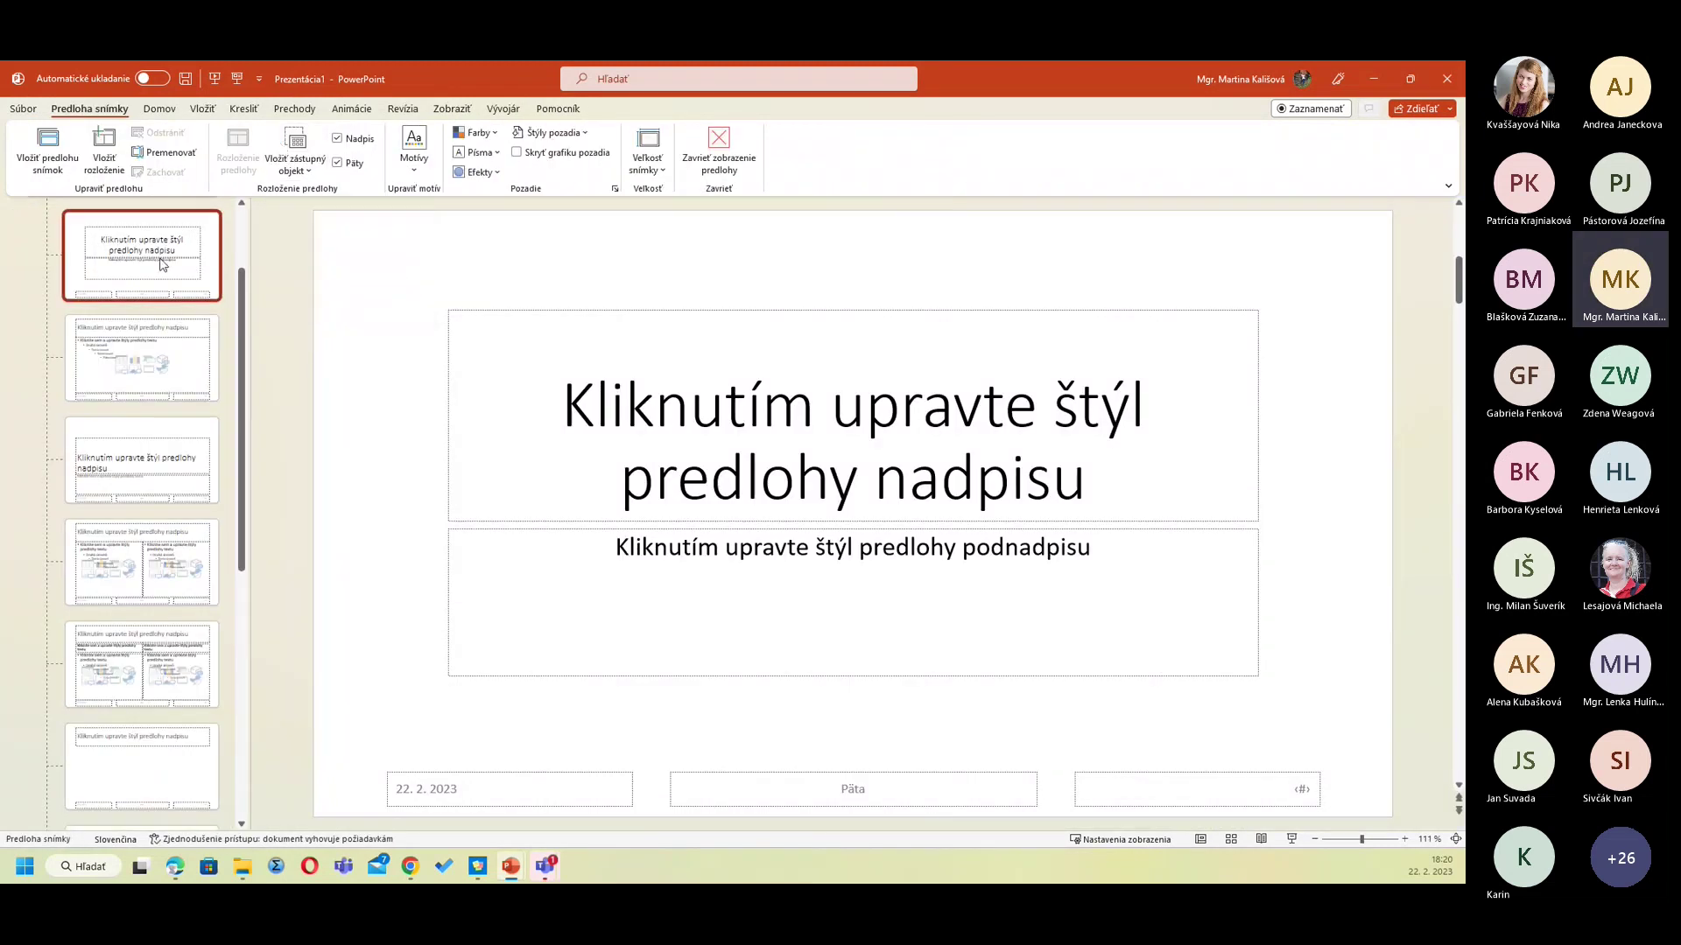
scroll(145, 525, "down", 2)
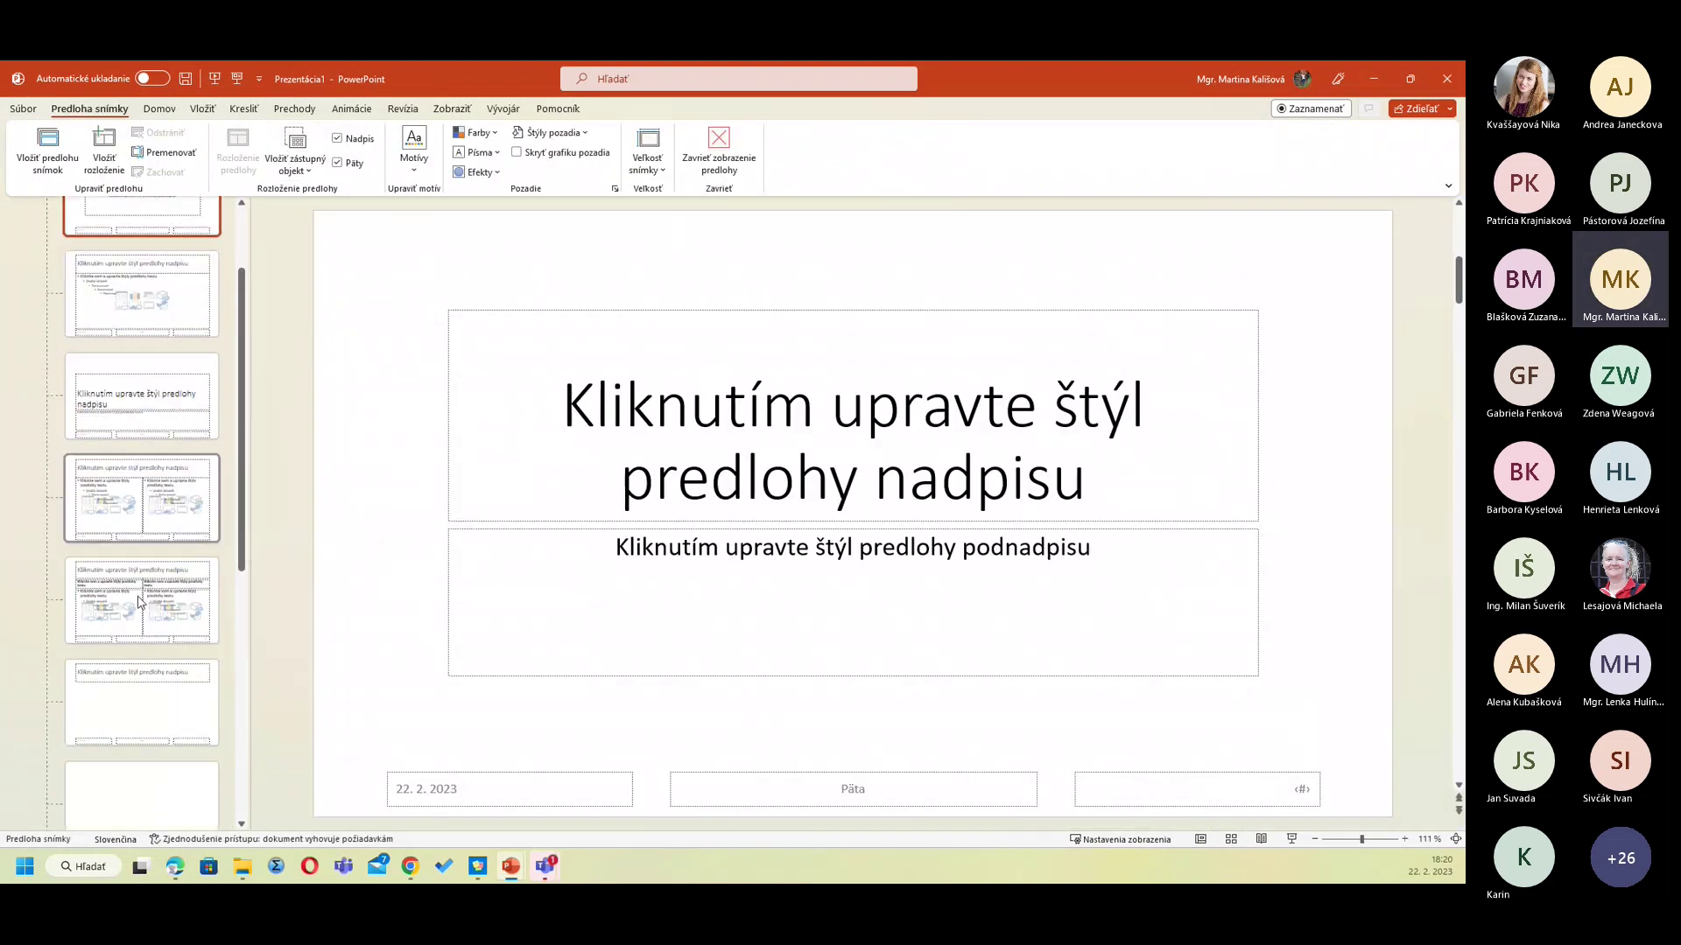
scroll(140, 606, "down", 3)
scroll(140, 606, "down", 2)
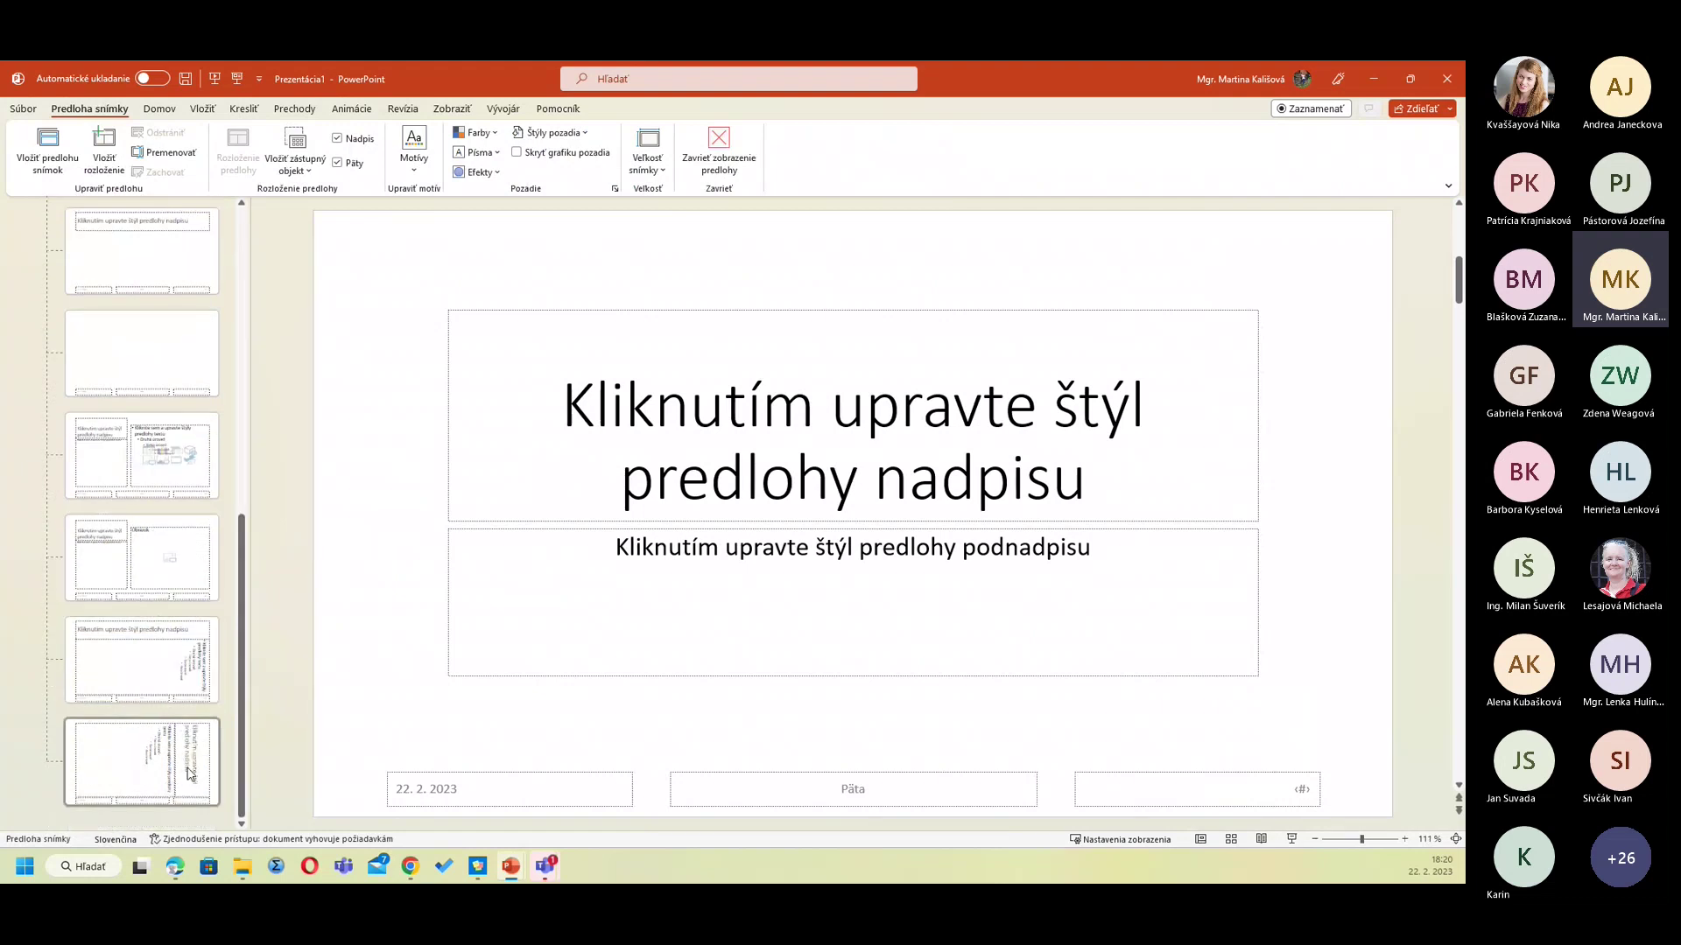
scroll(178, 482, "up", 4)
scroll(175, 486, "up", 1)
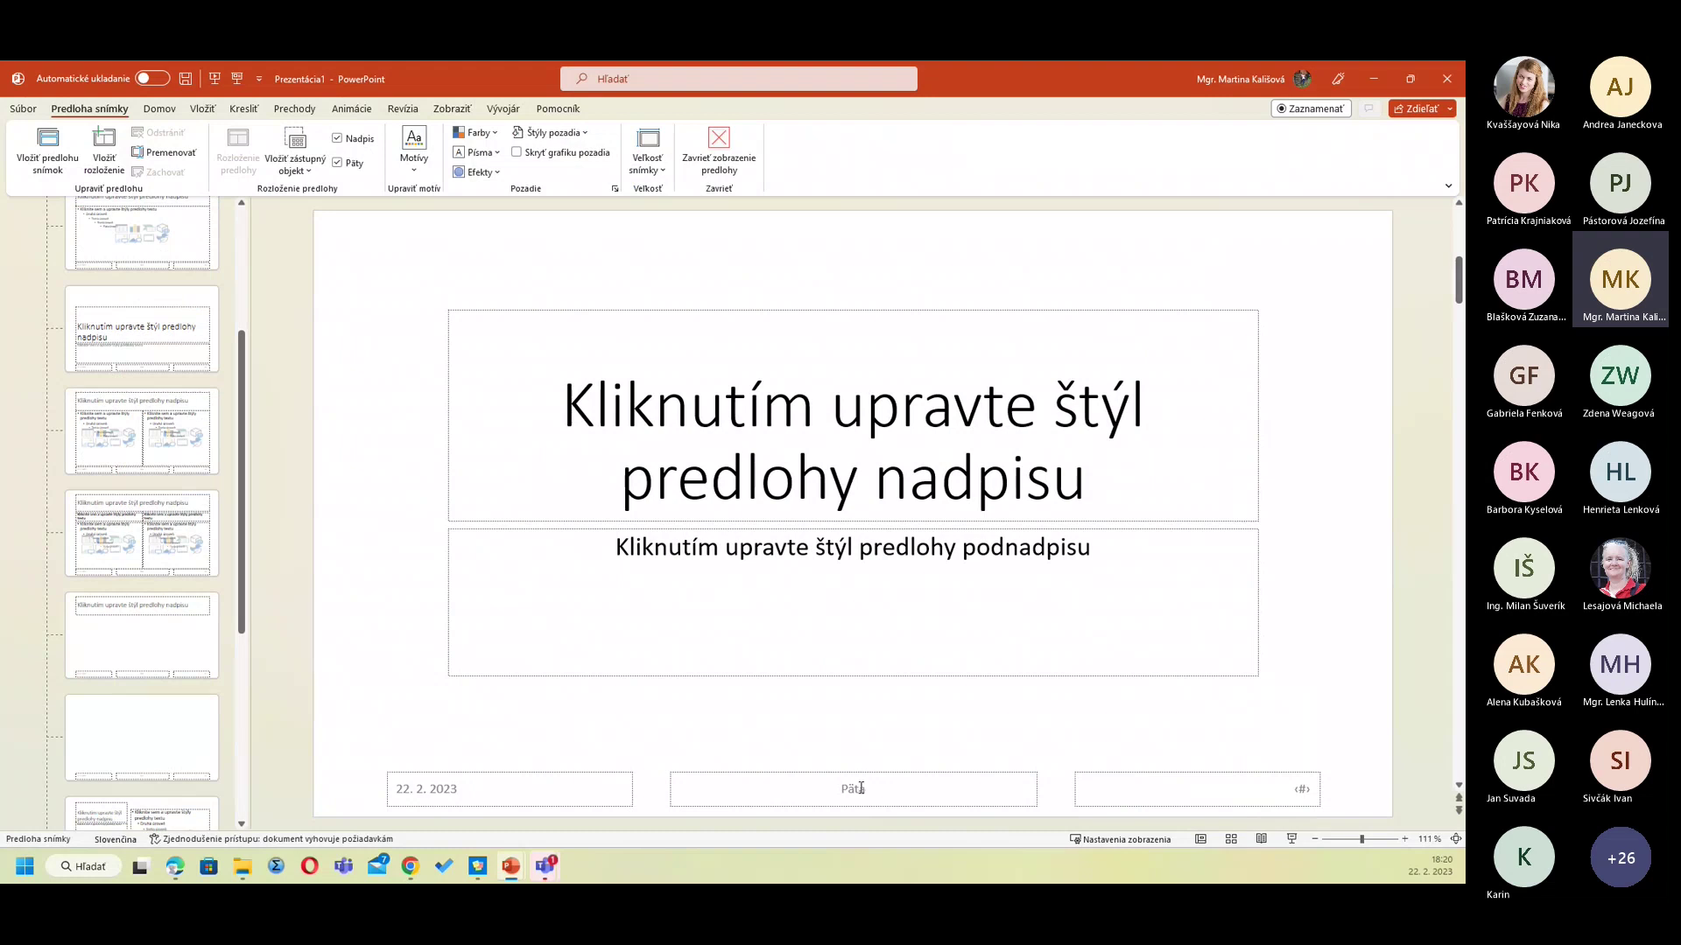
left_click(861, 788)
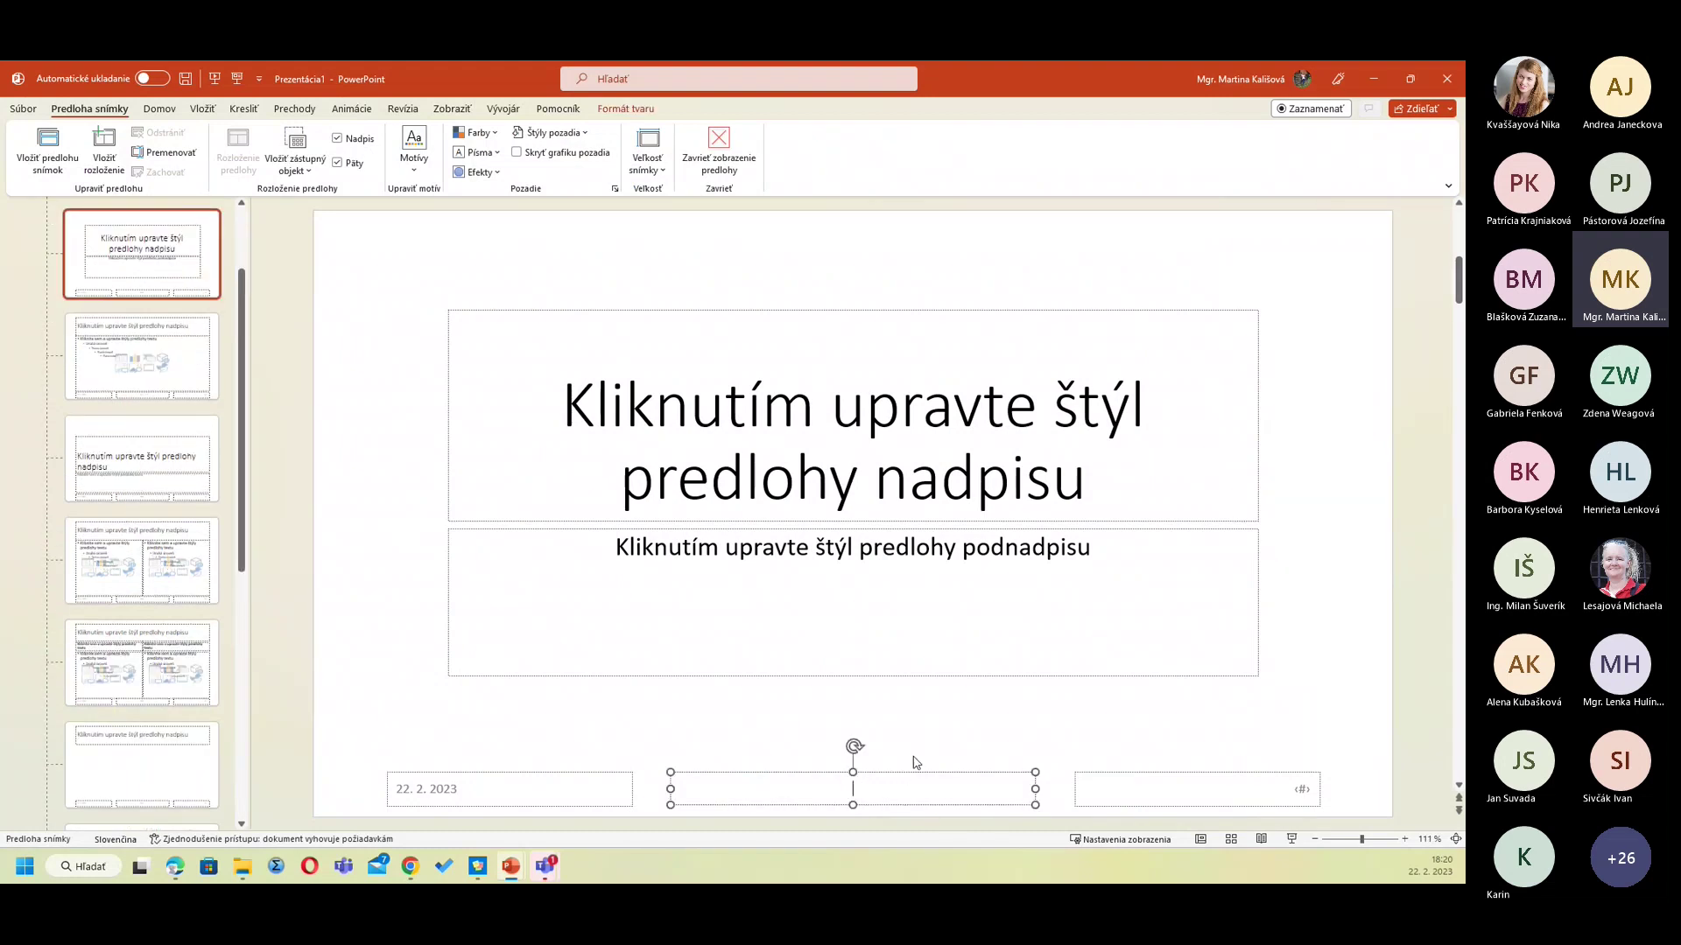
type("web")
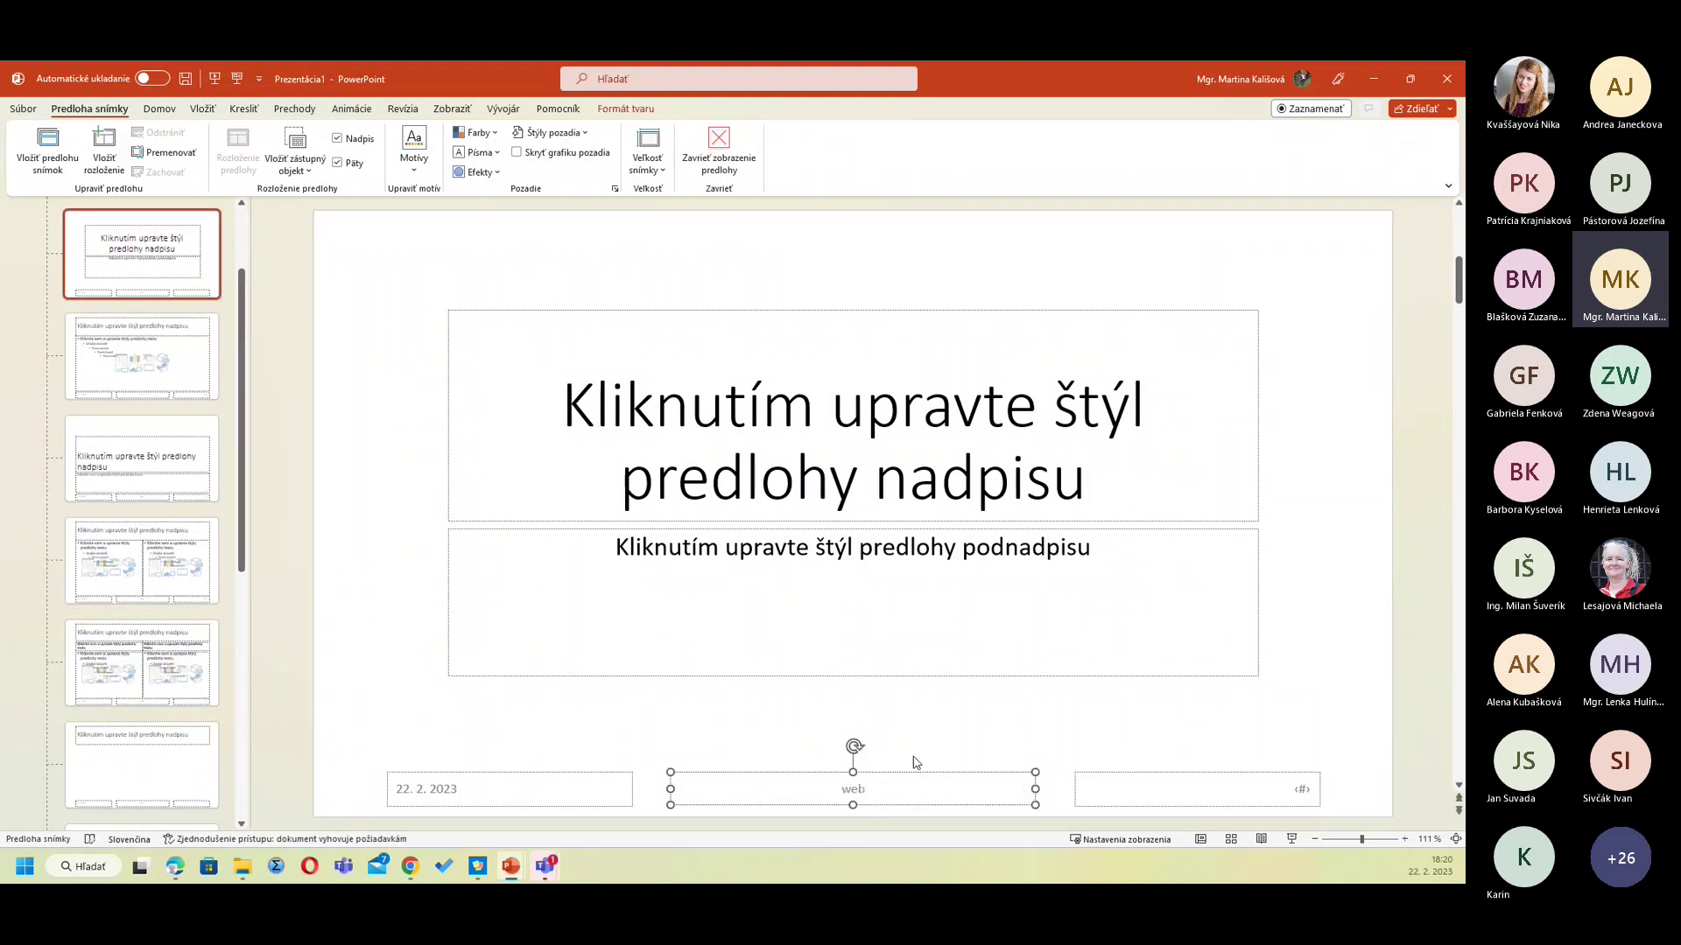
type("inár")
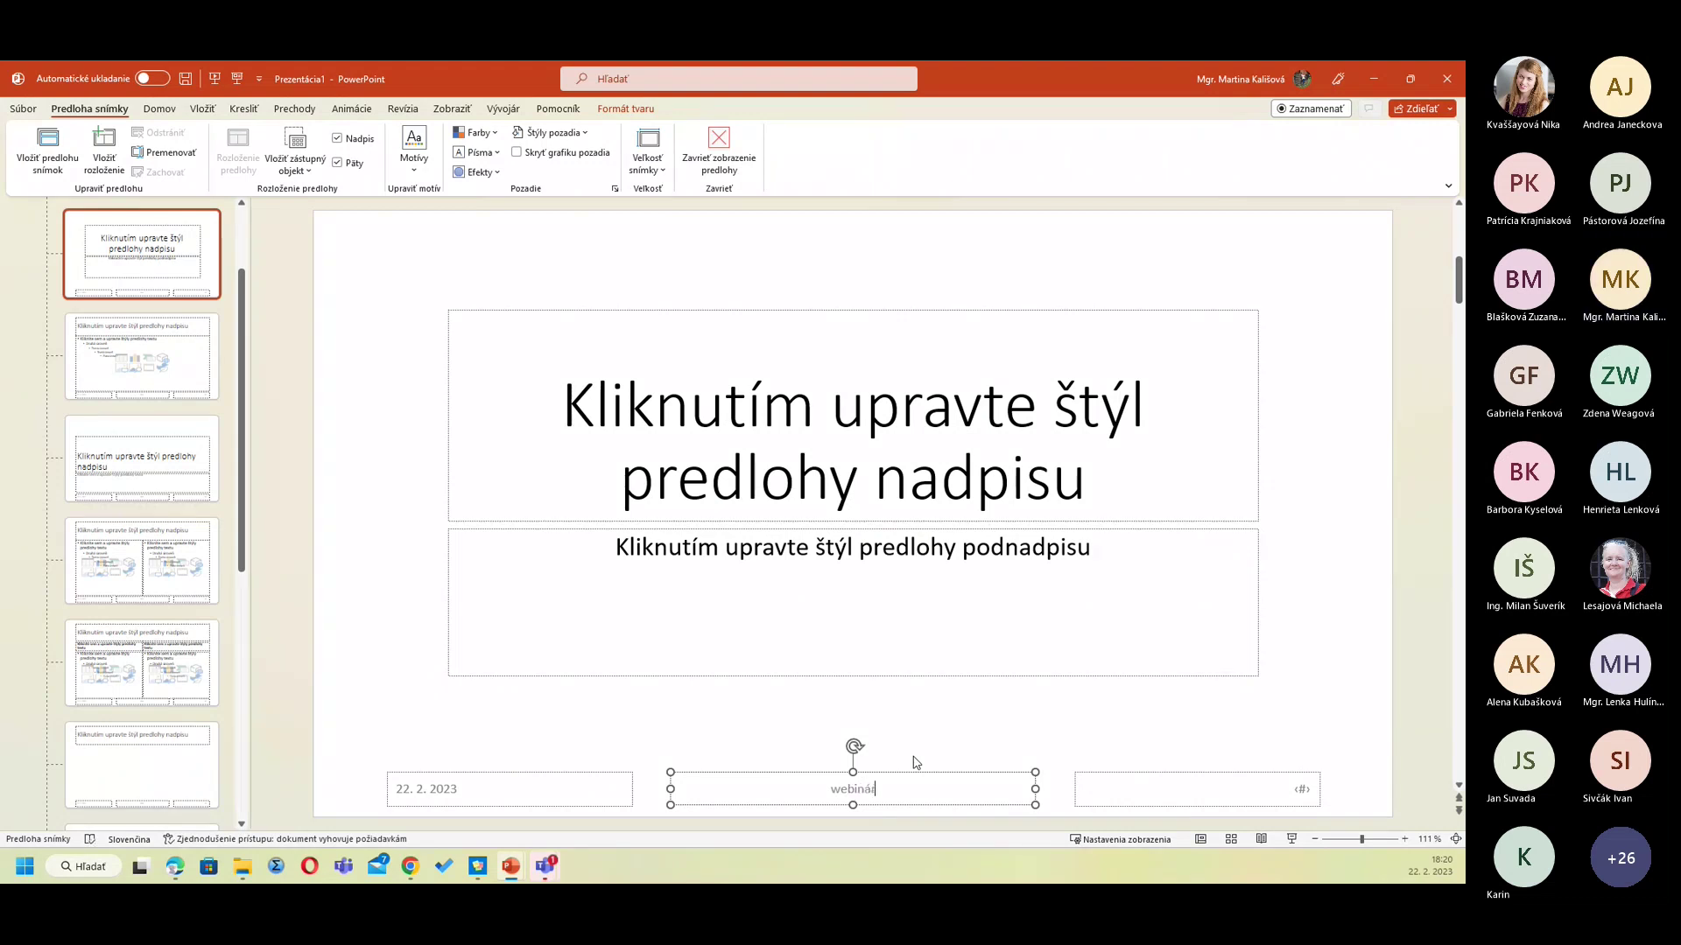
left_click(1305, 794)
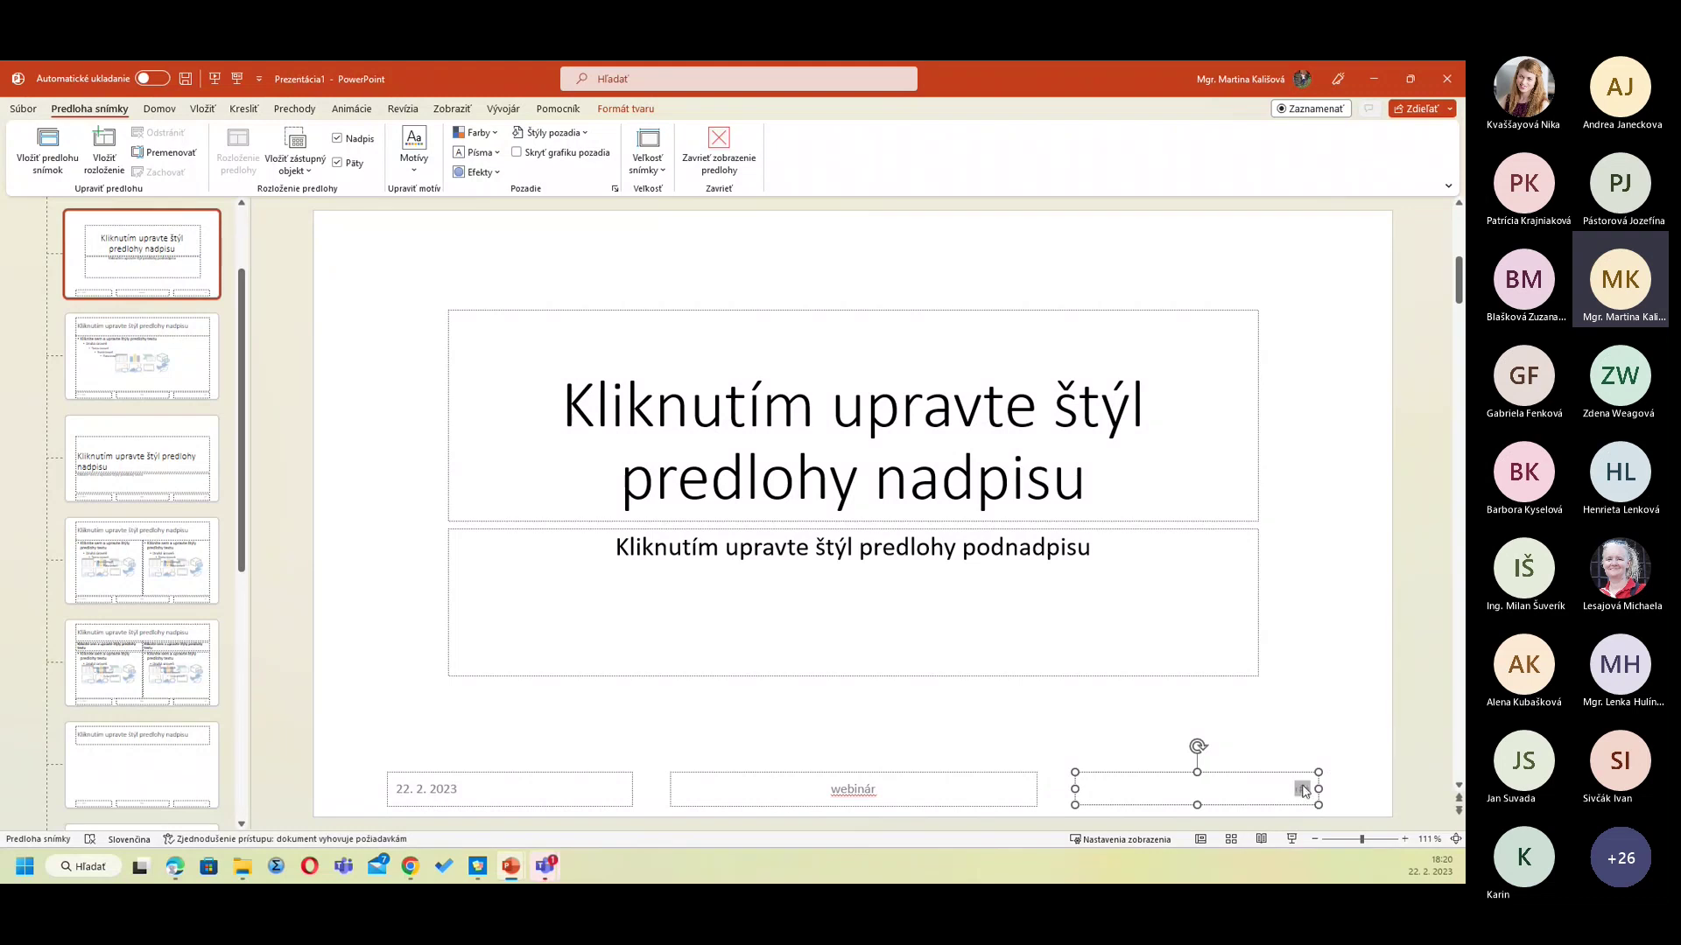
Step: Set a custom slide size of A4 (210 x 297 mm) portrait and choose Maximize
left_click(648, 158)
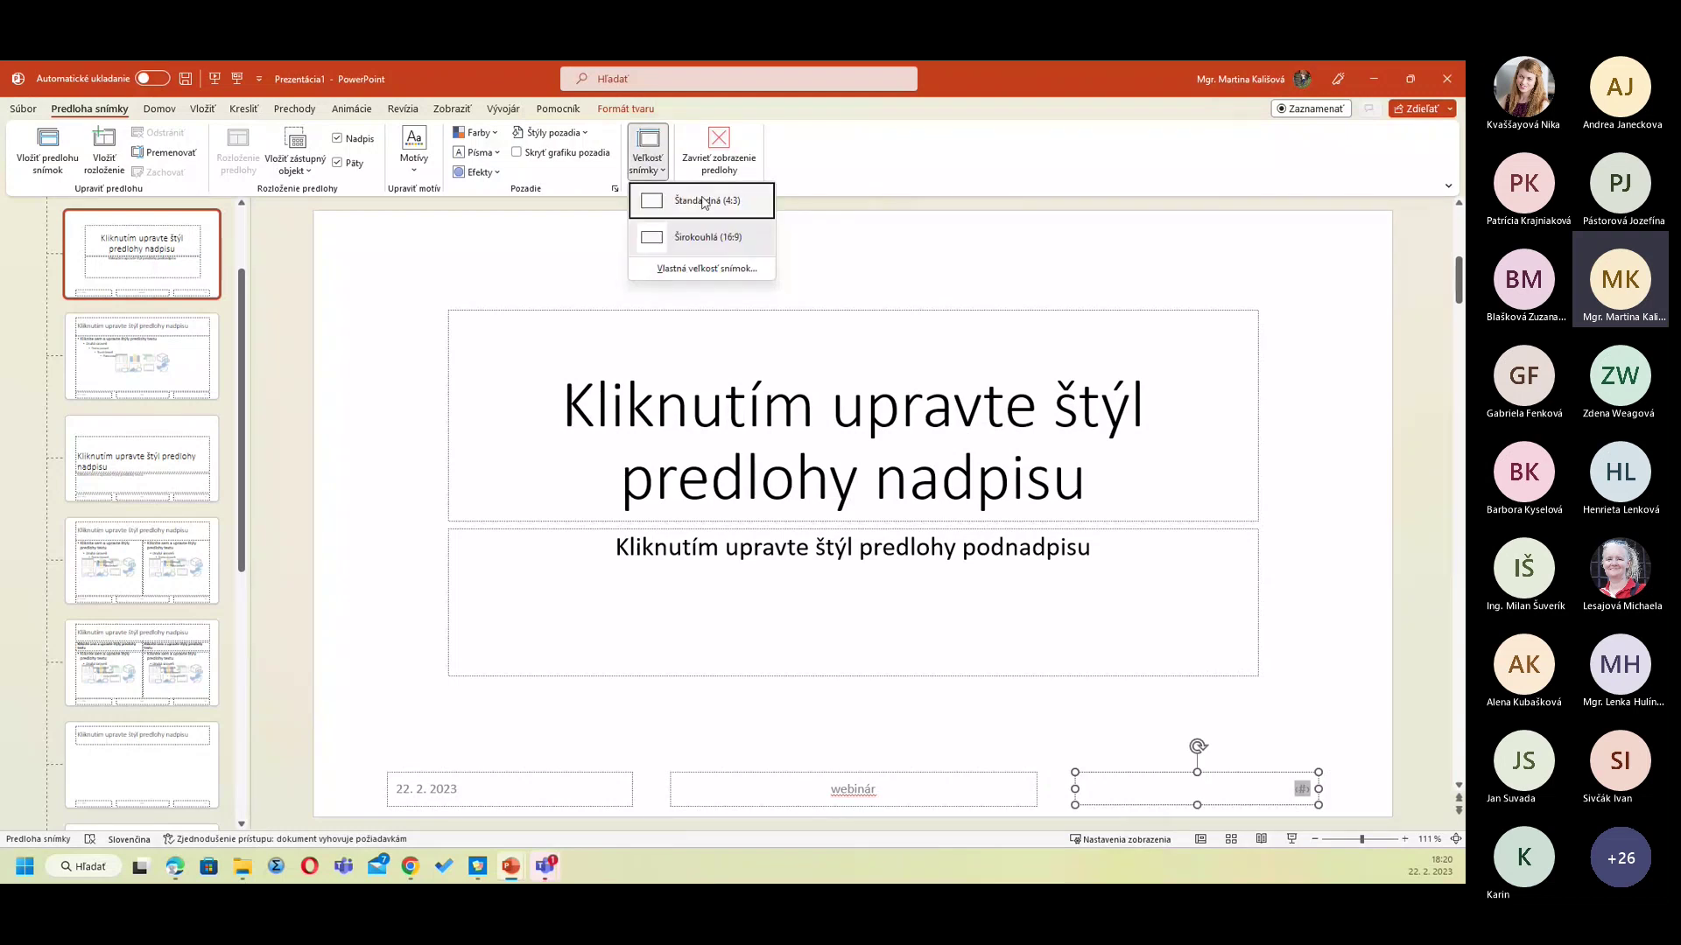
left_click(697, 270)
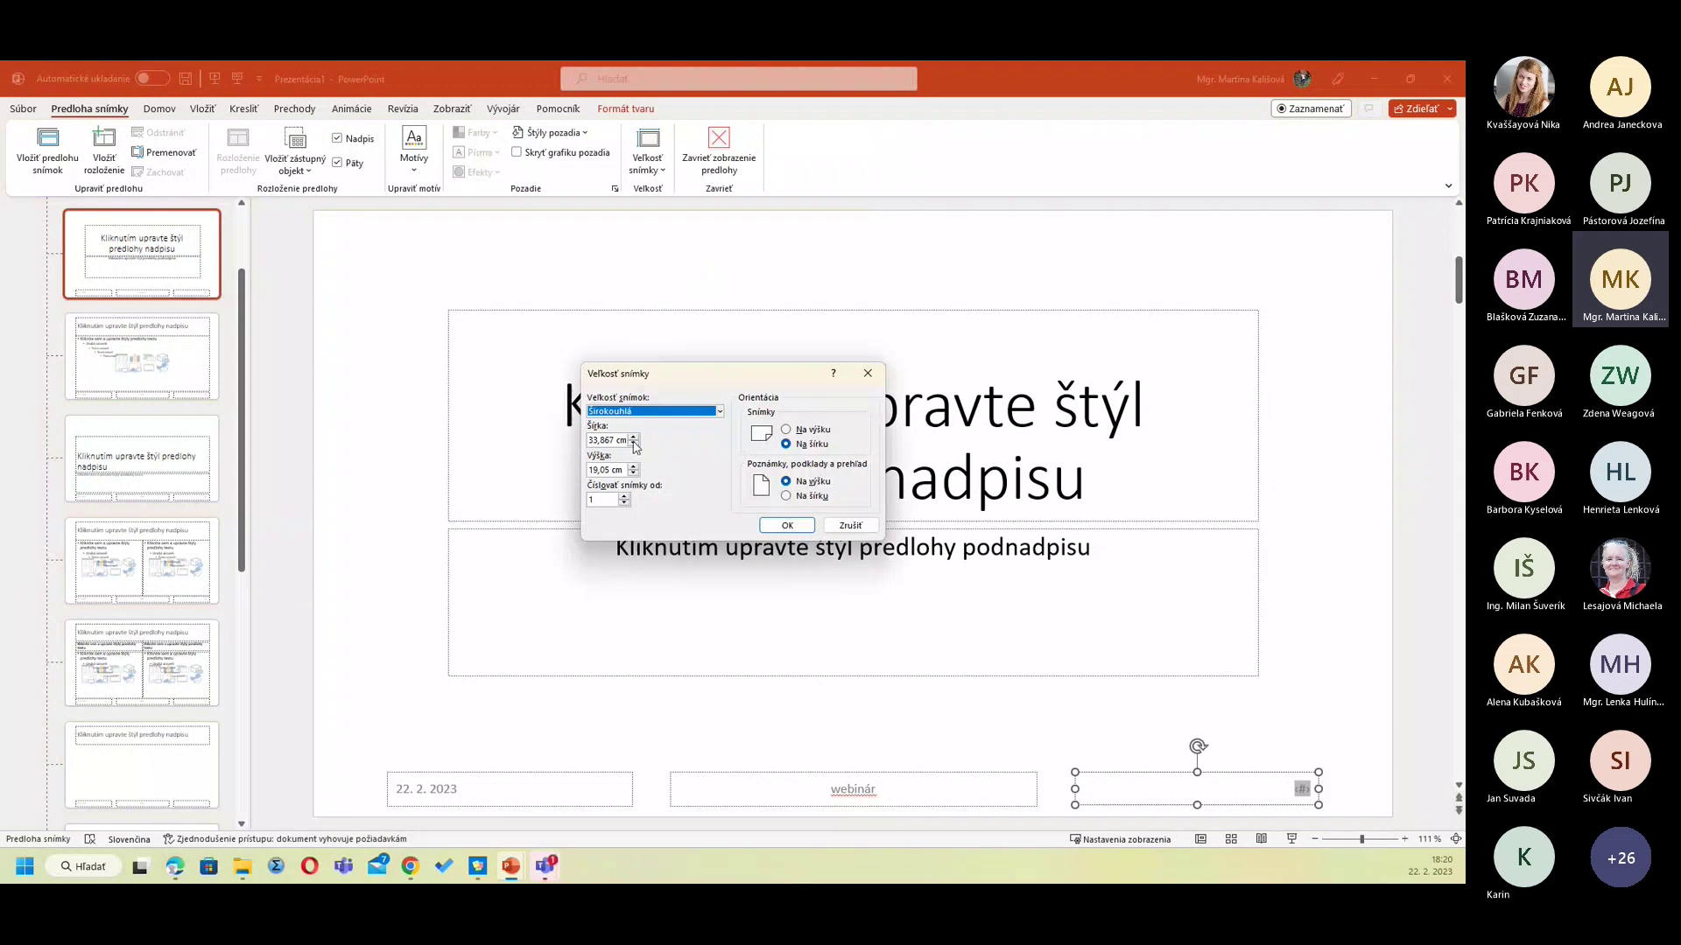
left_click(793, 432)
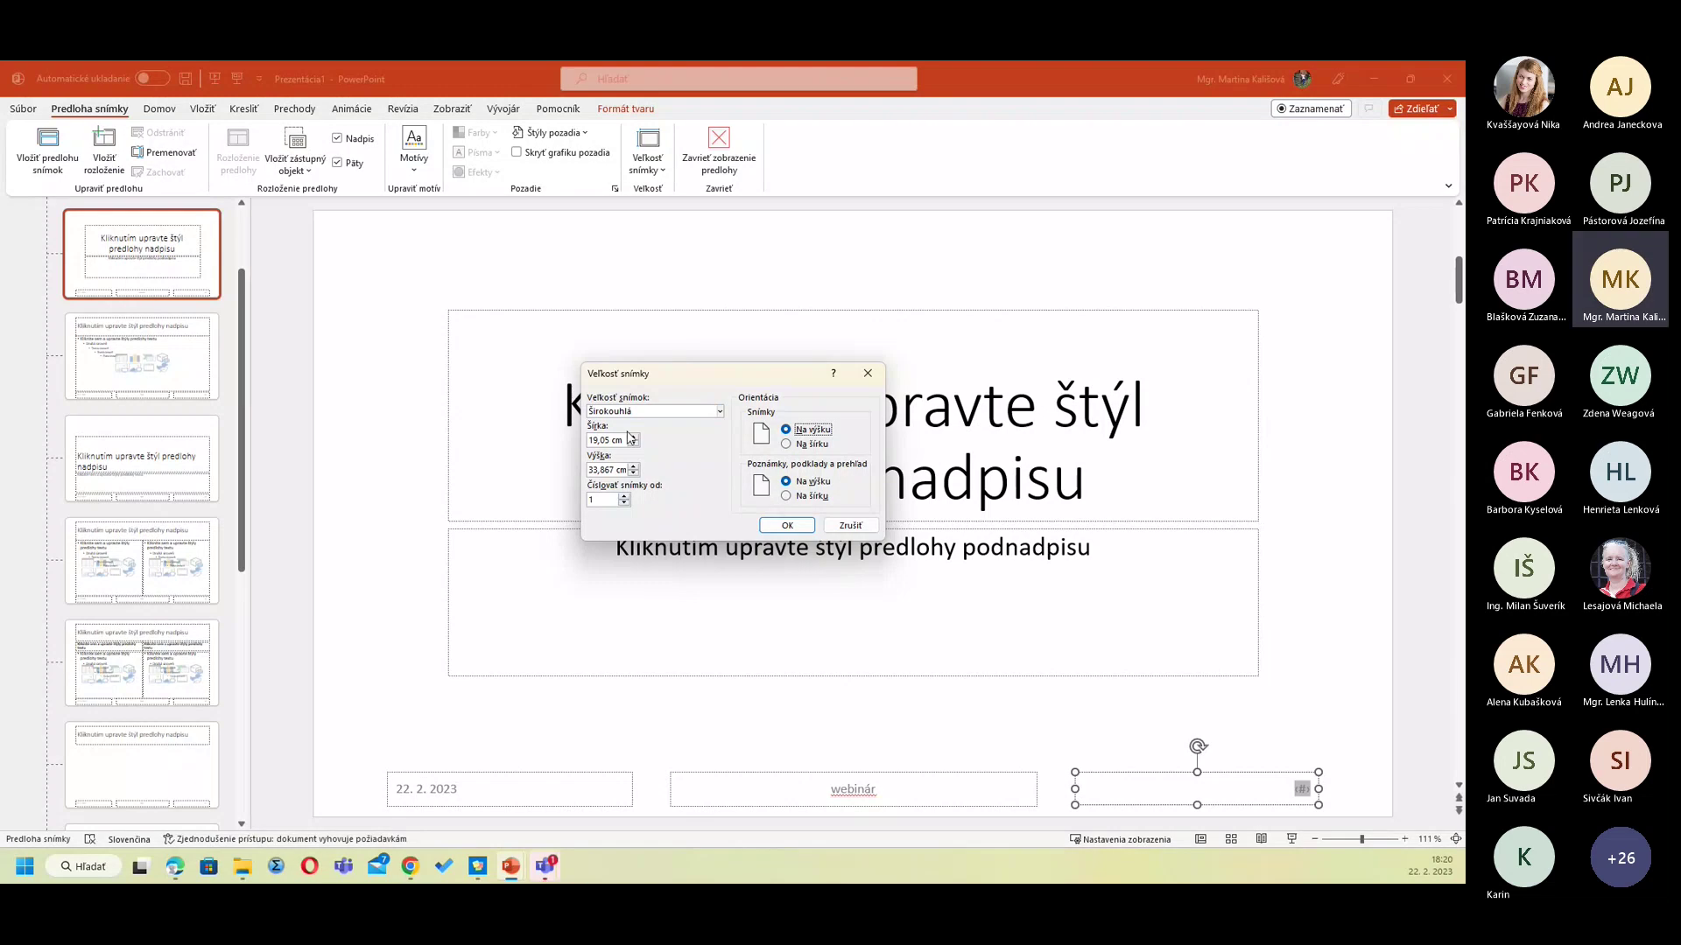
left_click(722, 413)
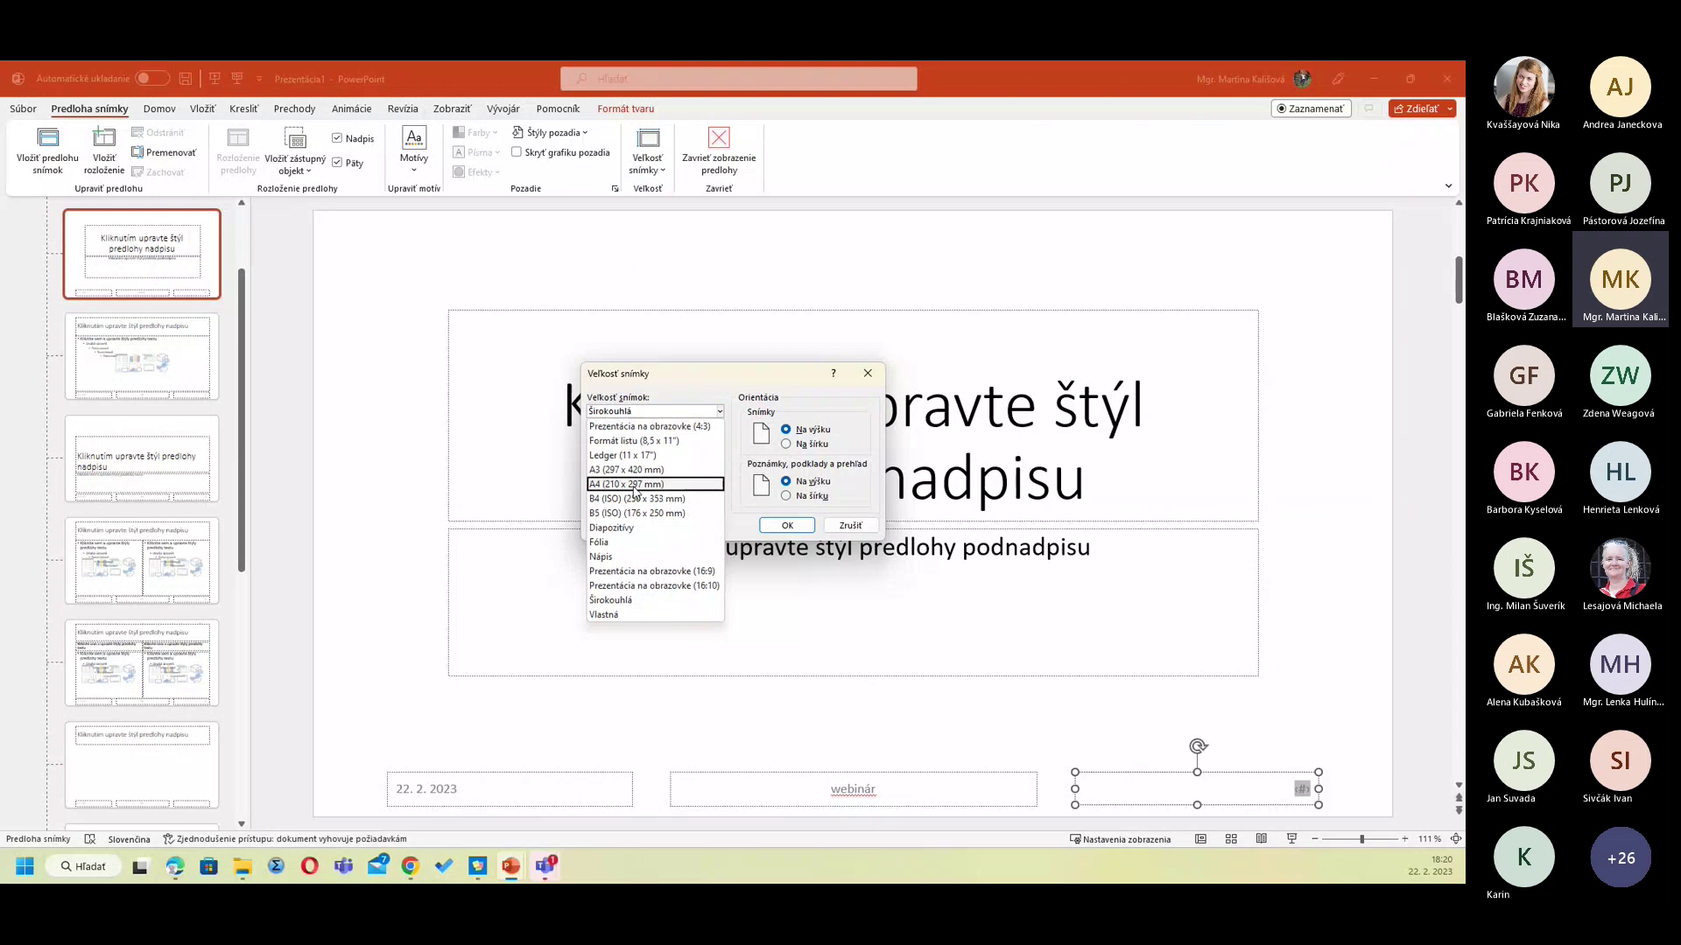
left_click(696, 484)
left_click(721, 413)
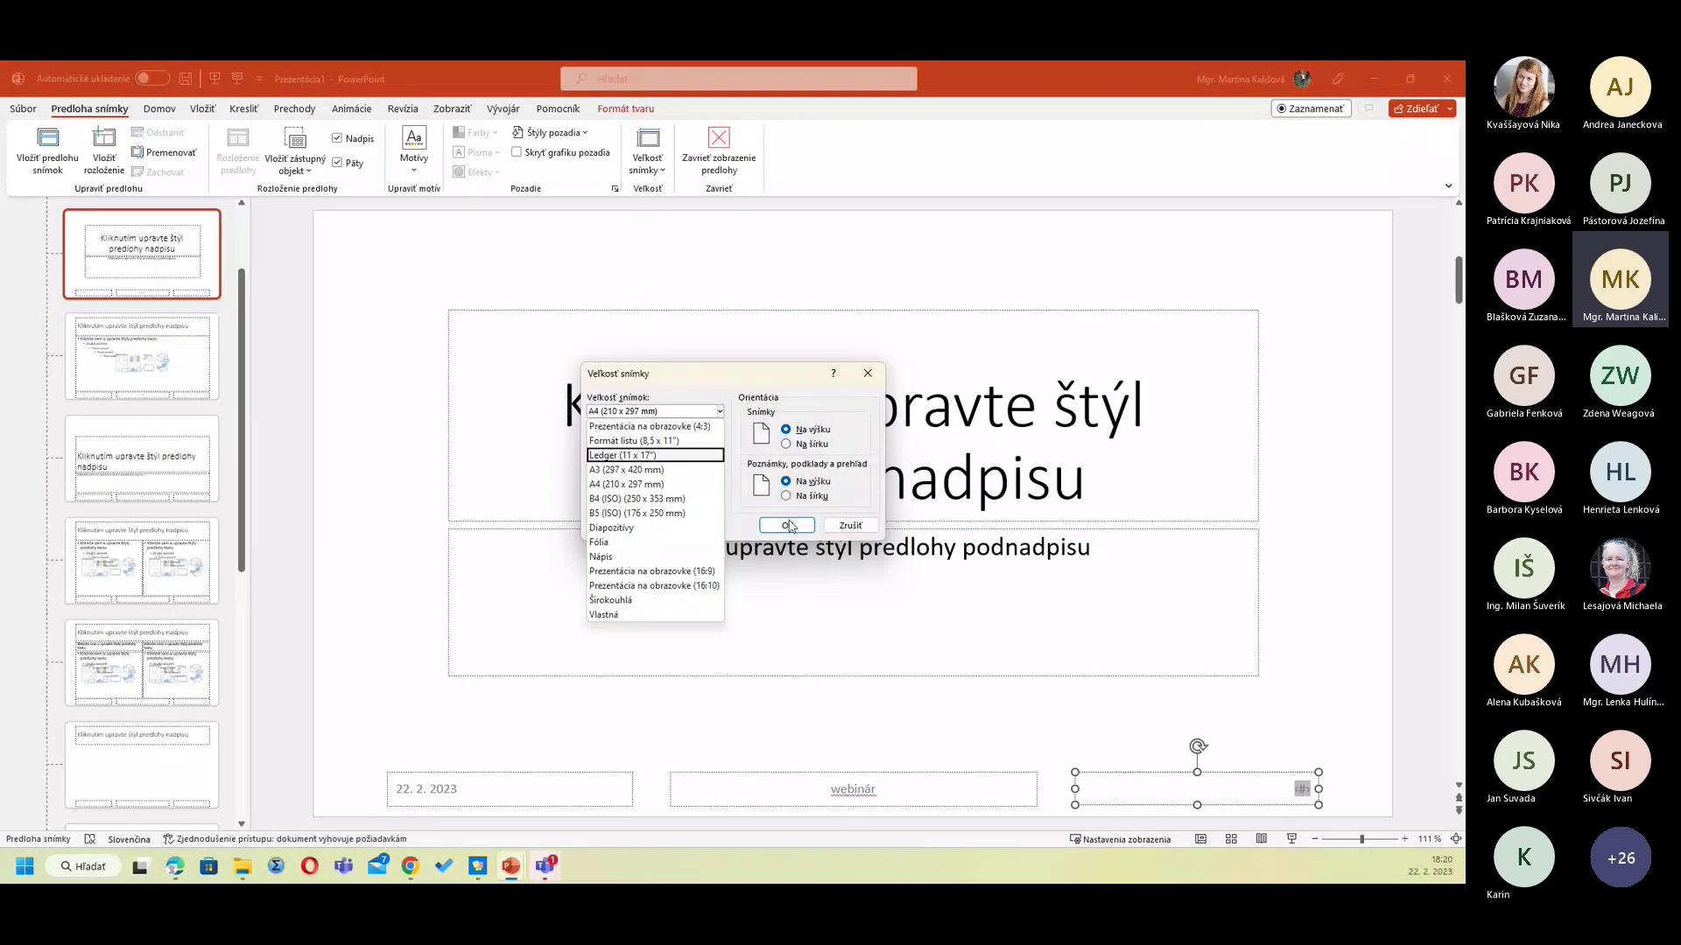
left_click(790, 525)
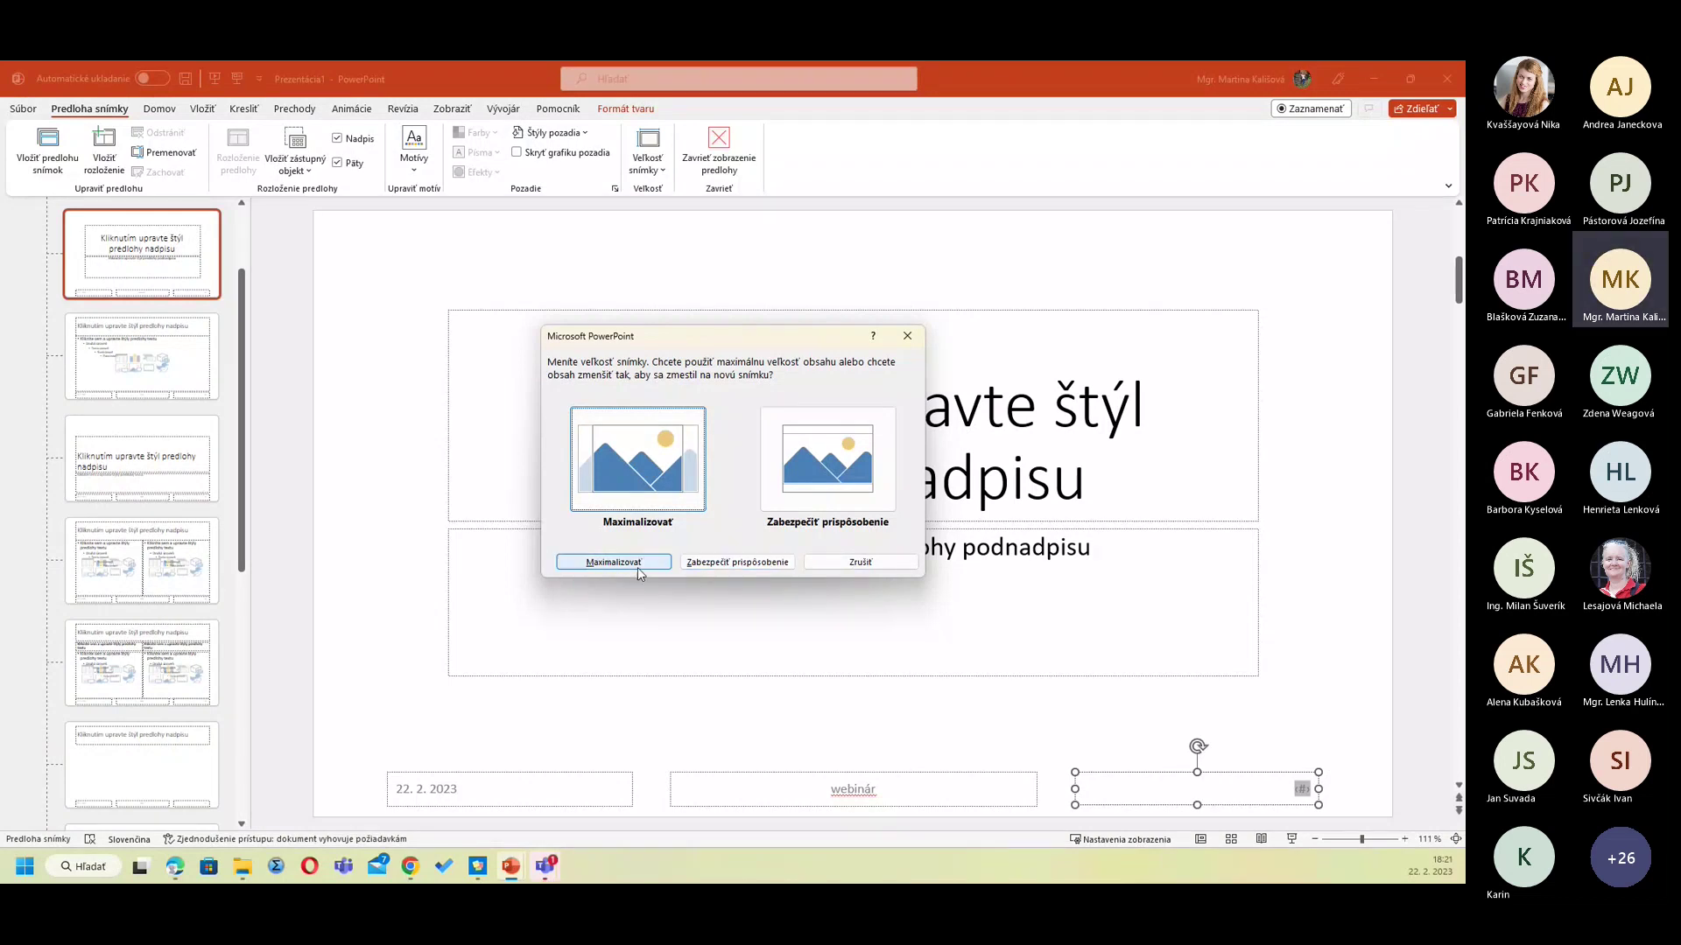
left_click(613, 562)
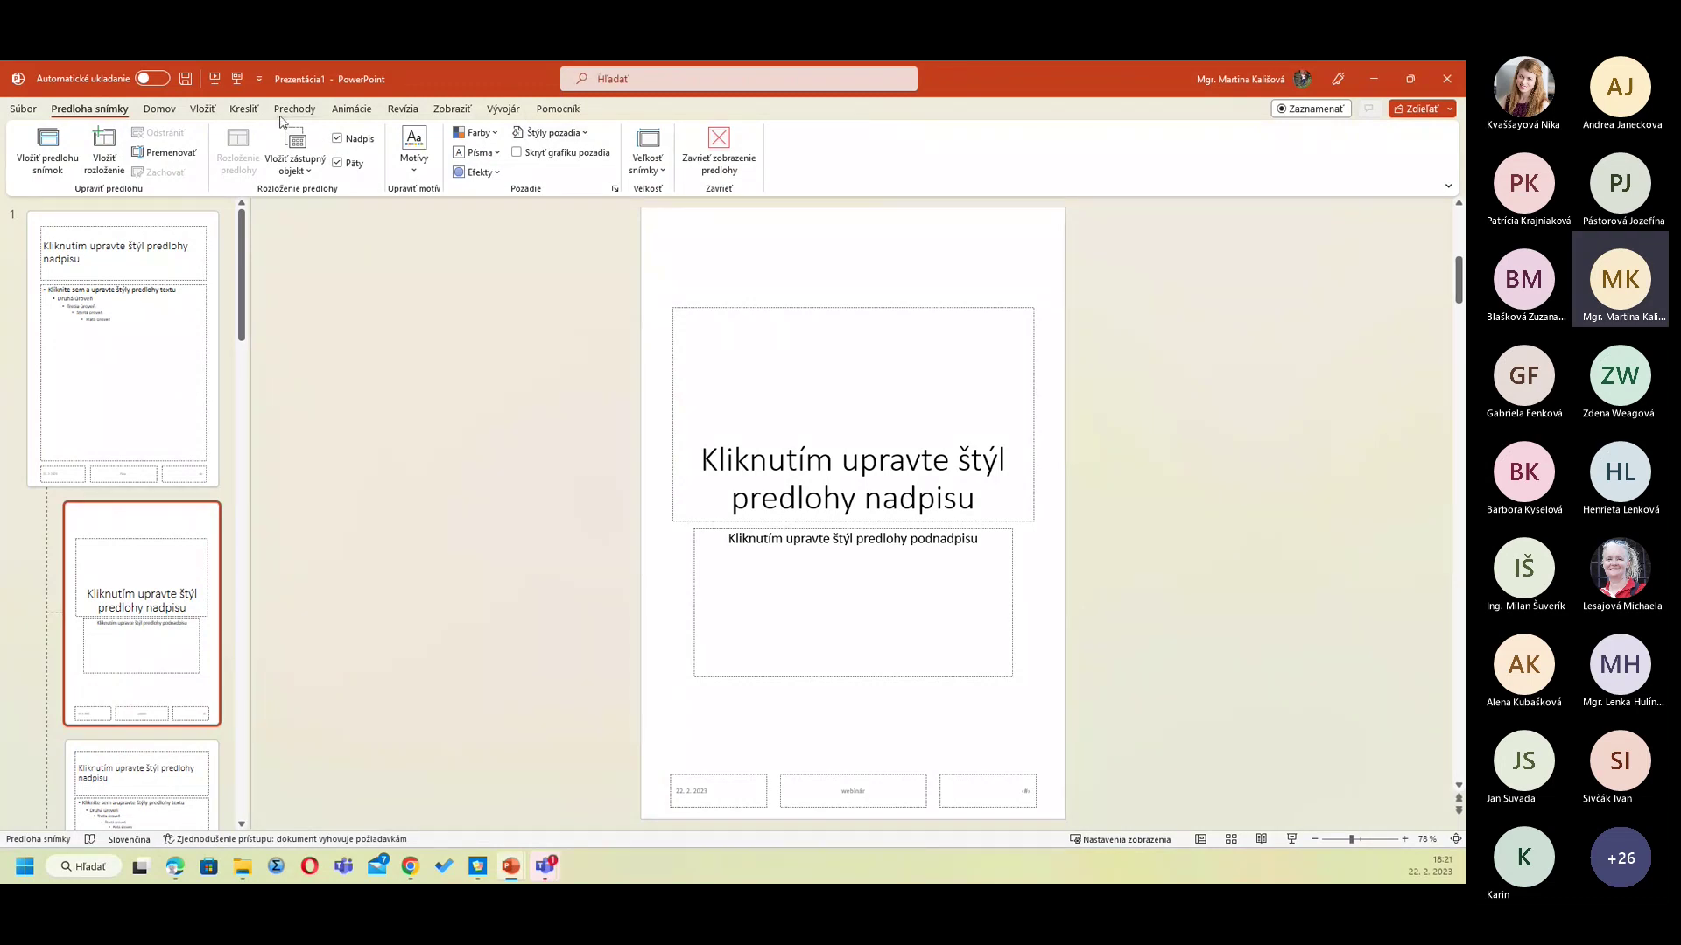
Step: Draw a right triangle near the slide's top-left and rotate it roughly 90°
left_click(205, 110)
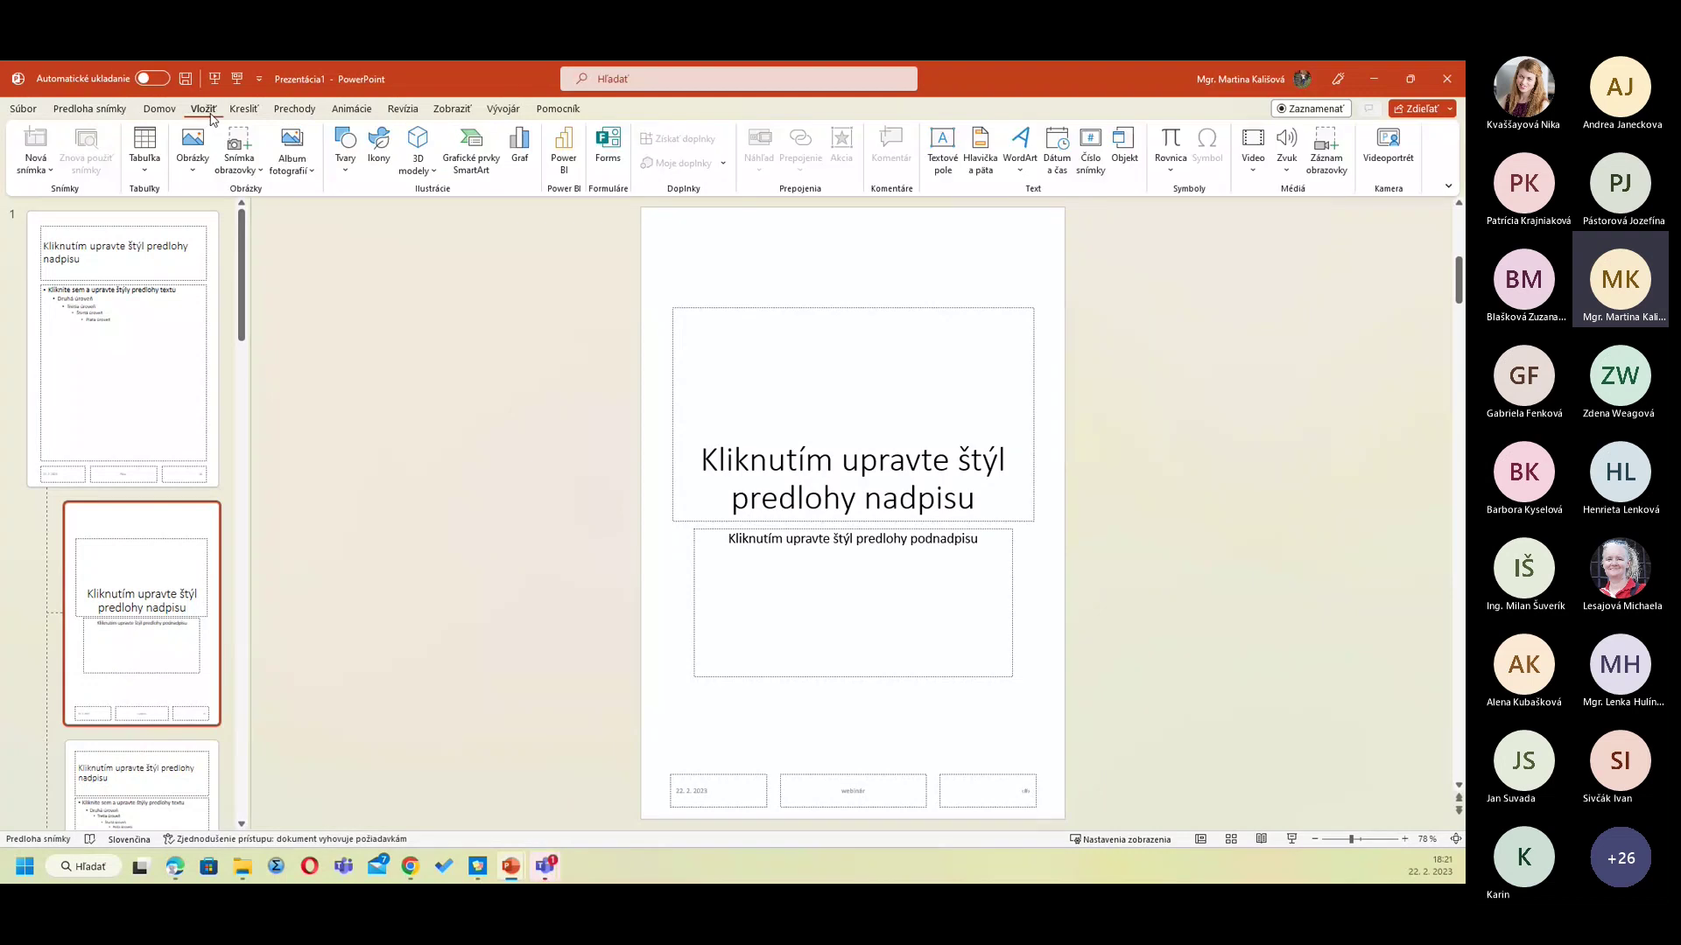
left_click(342, 147)
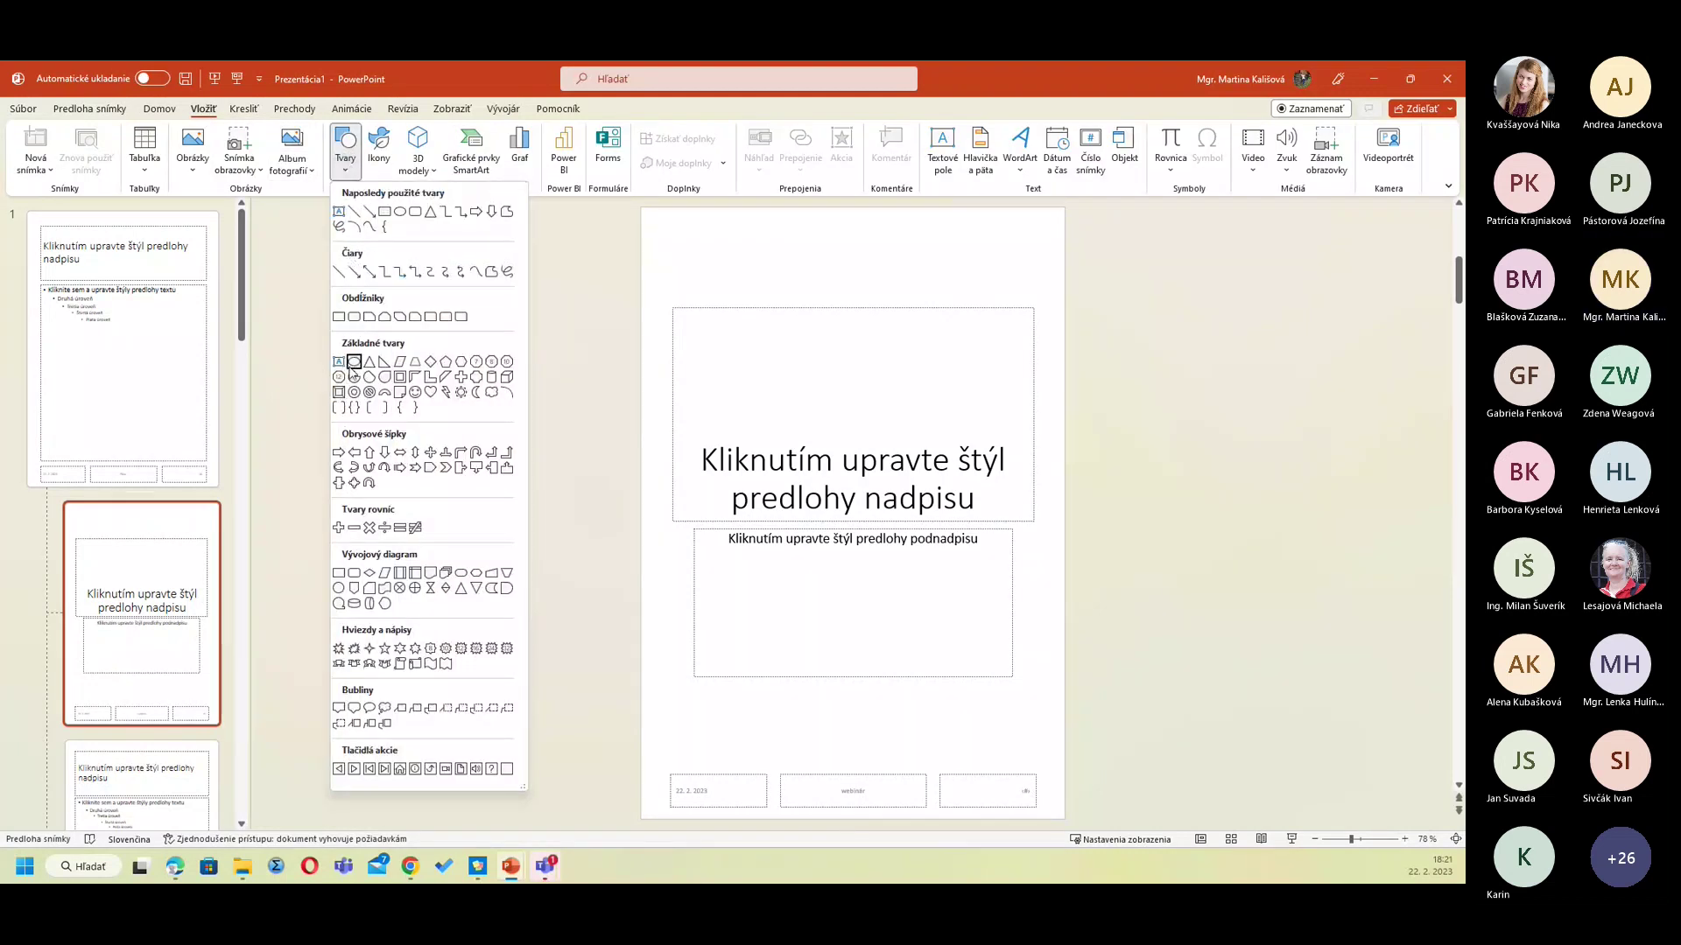
left_click(384, 362)
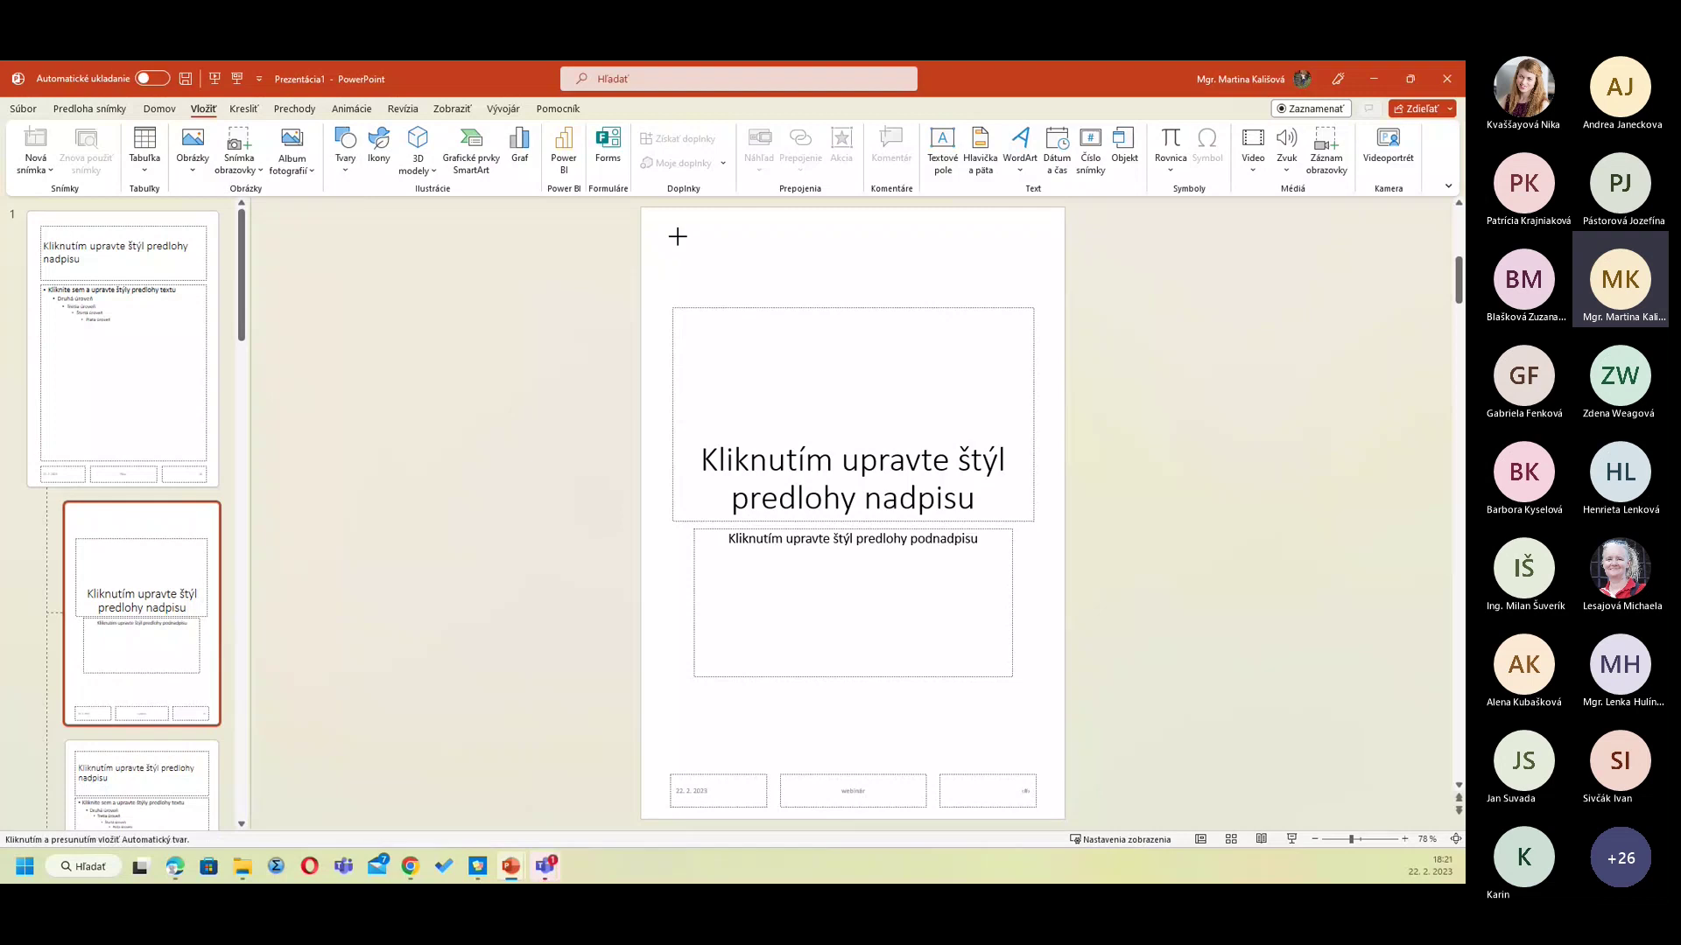
left_click_drag(674, 236, 727, 293)
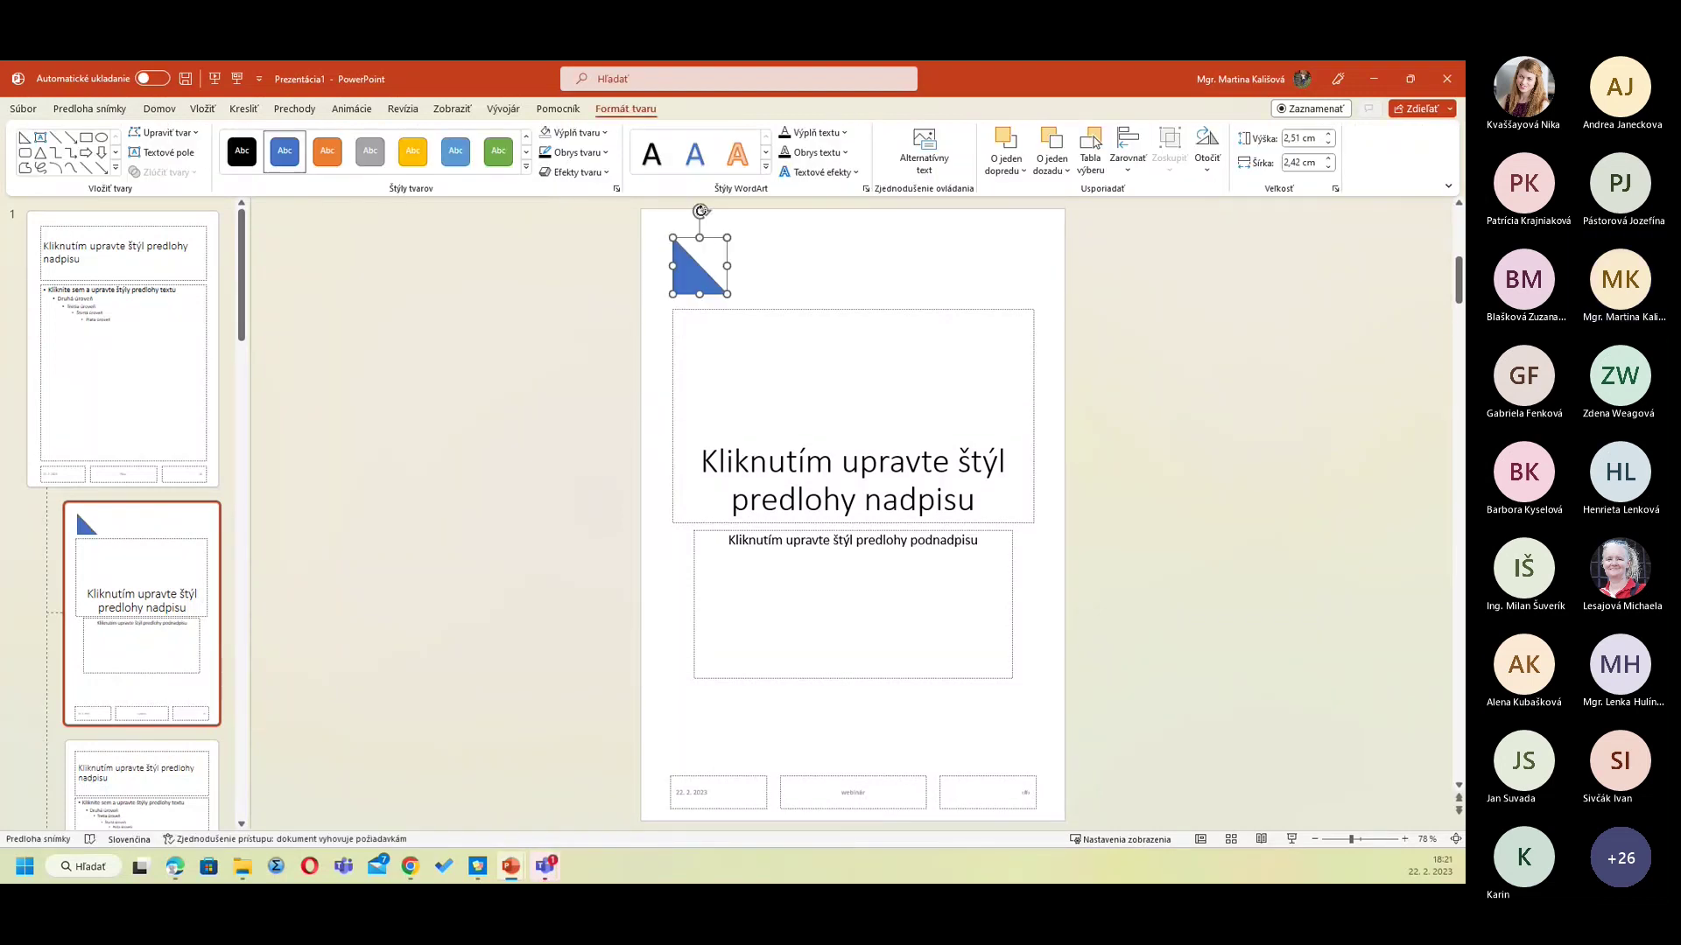
left_click_drag(700, 211, 754, 269)
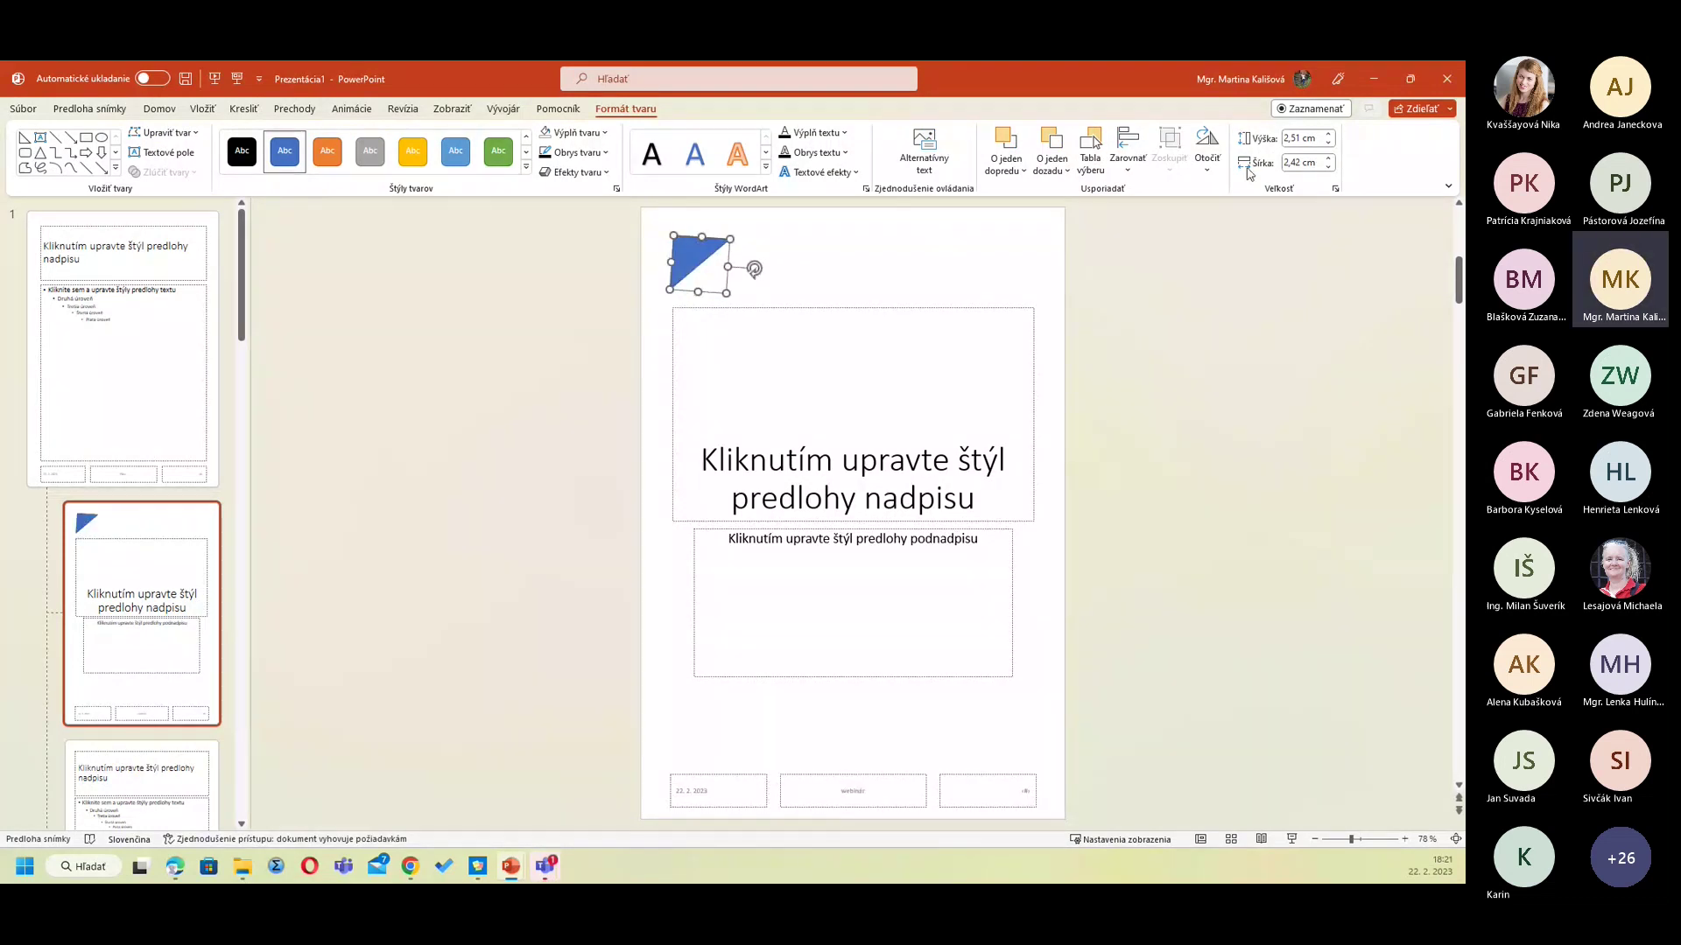
Step: Set the triangle's rotation to exactly 90° and move it into the top-left corner
left_click(1207, 153)
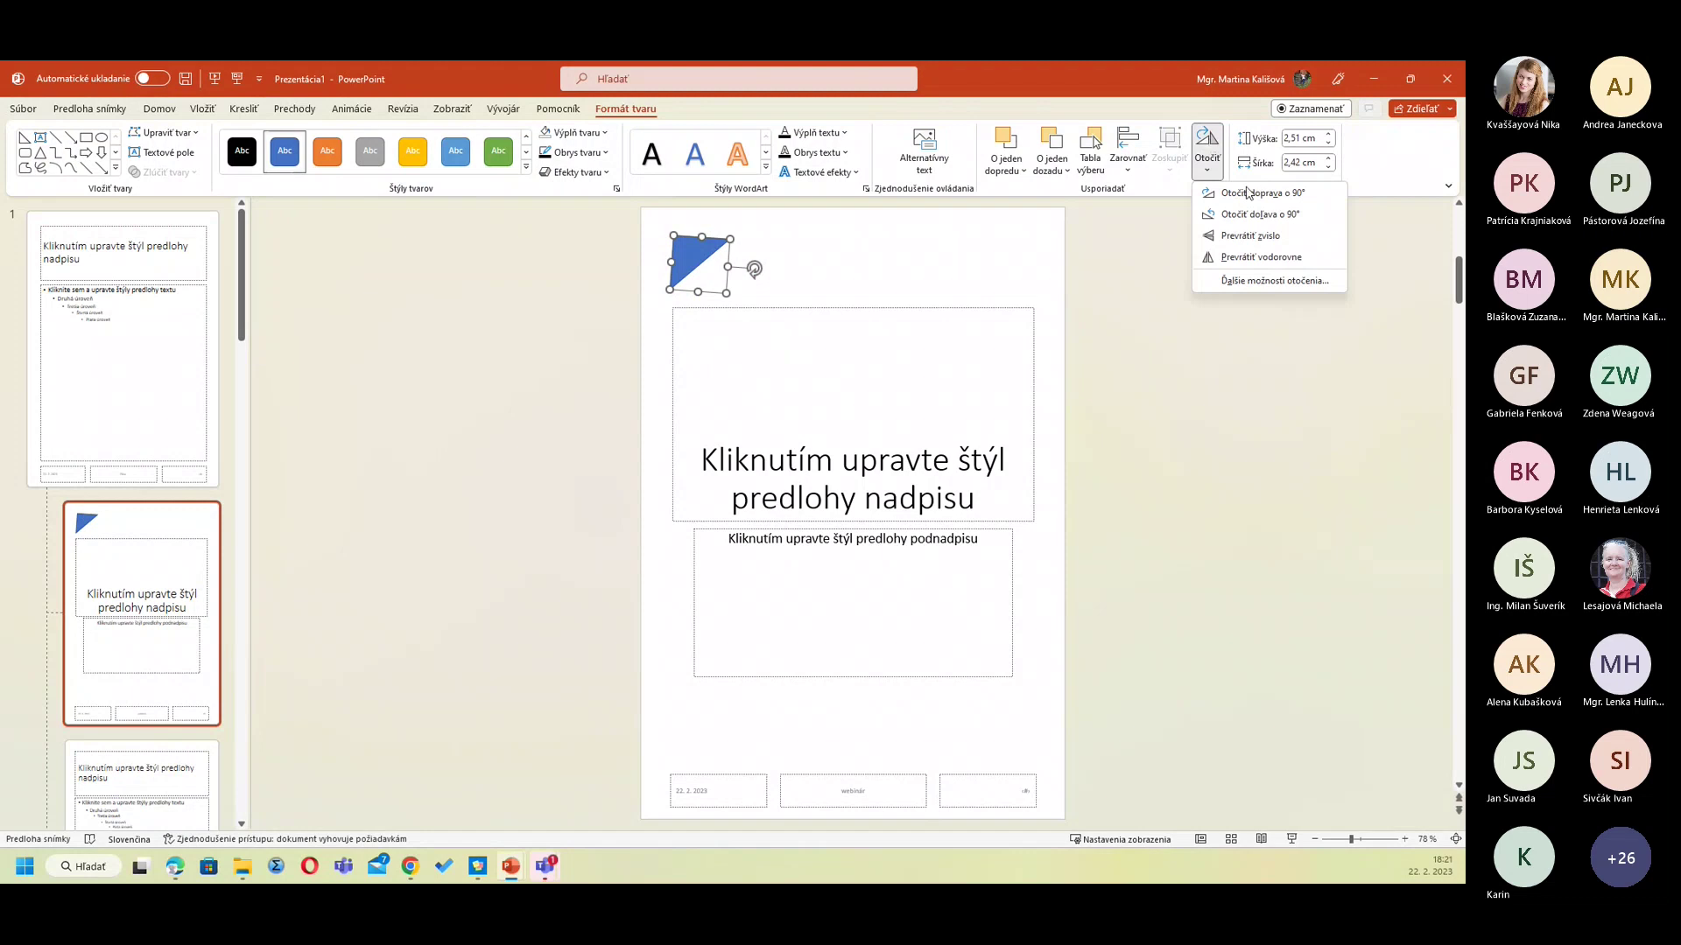
left_click(1263, 281)
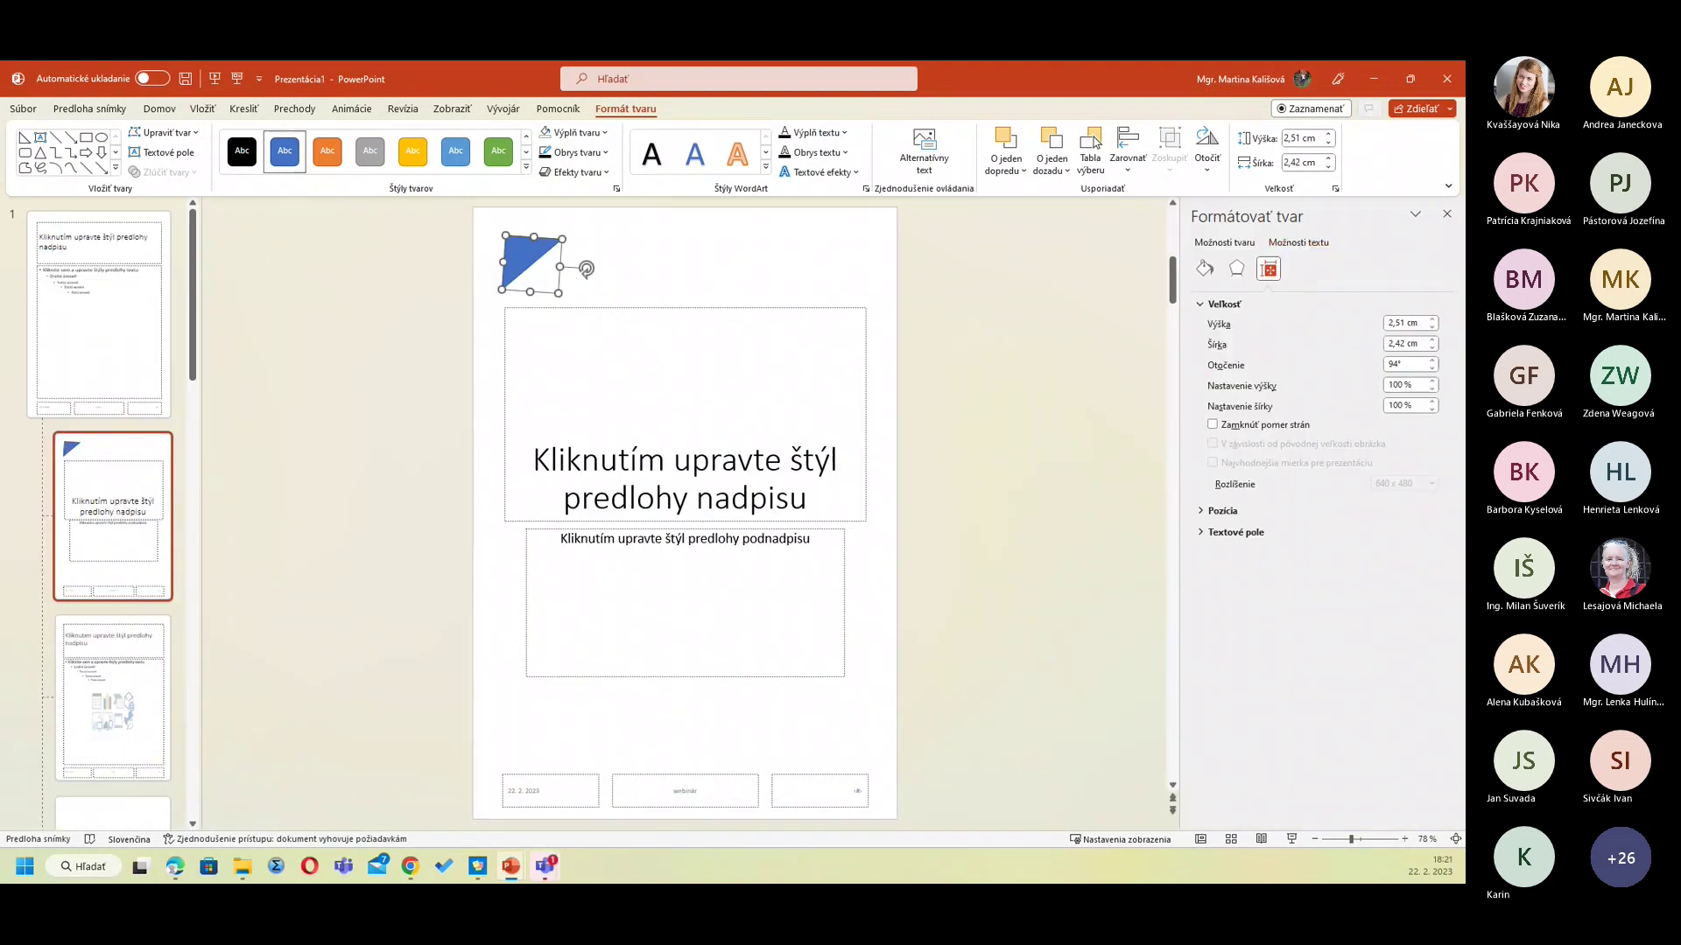
left_click(1432, 368)
left_click(1432, 368)
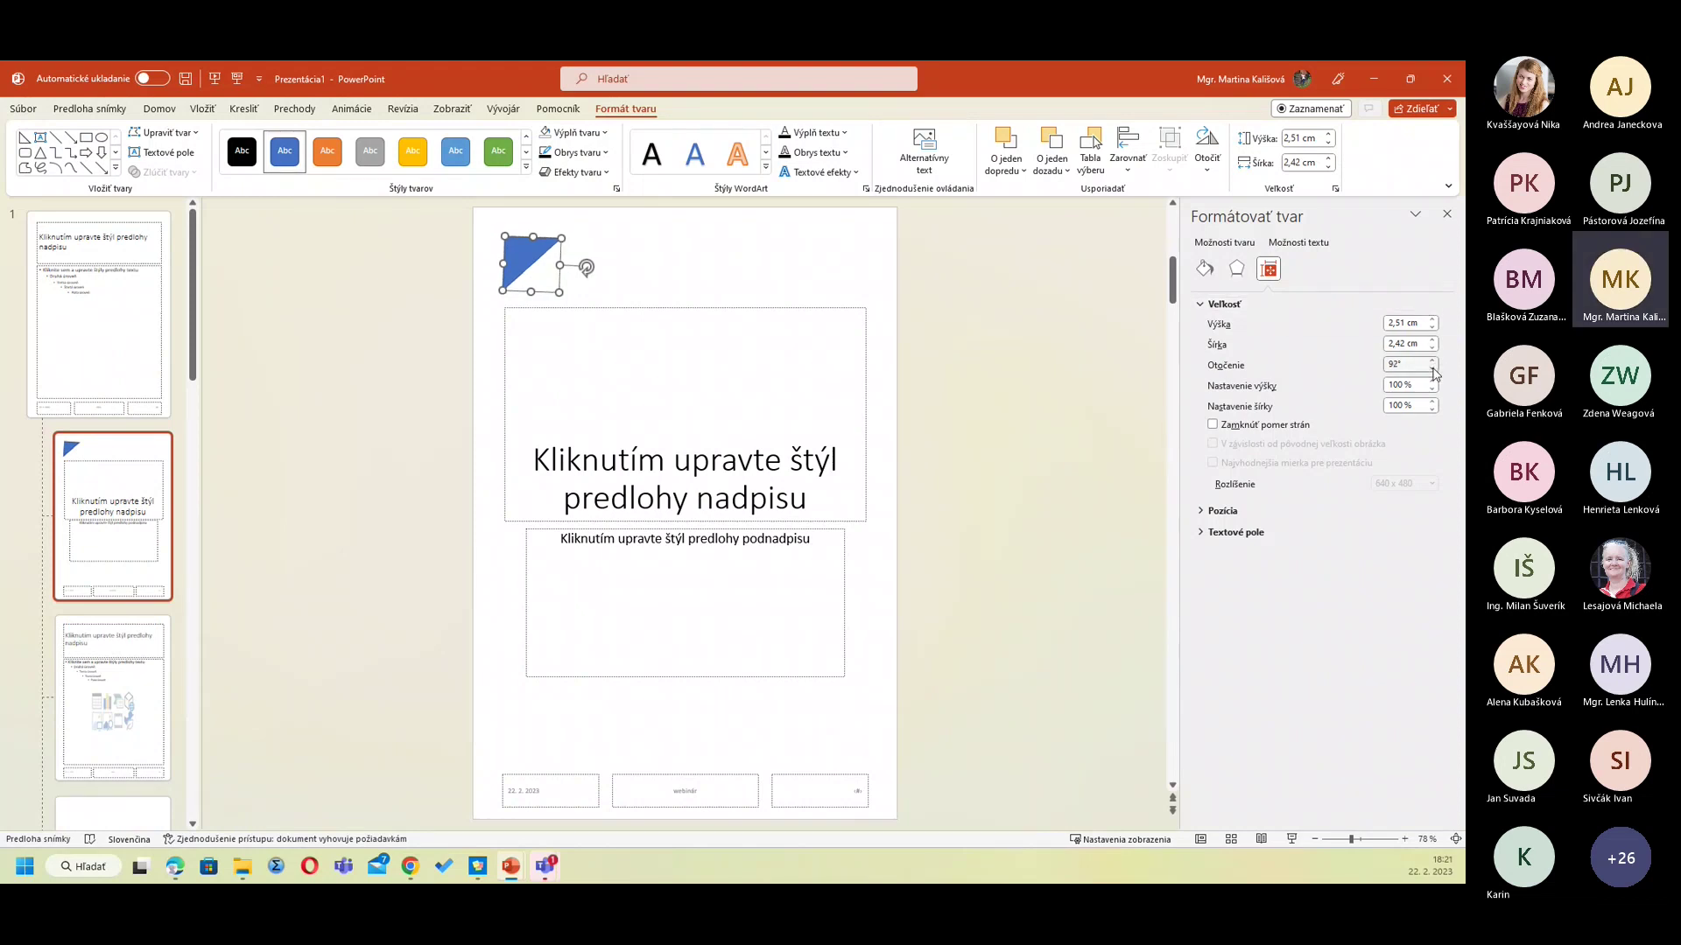
left_click(1432, 367)
left_click(1432, 368)
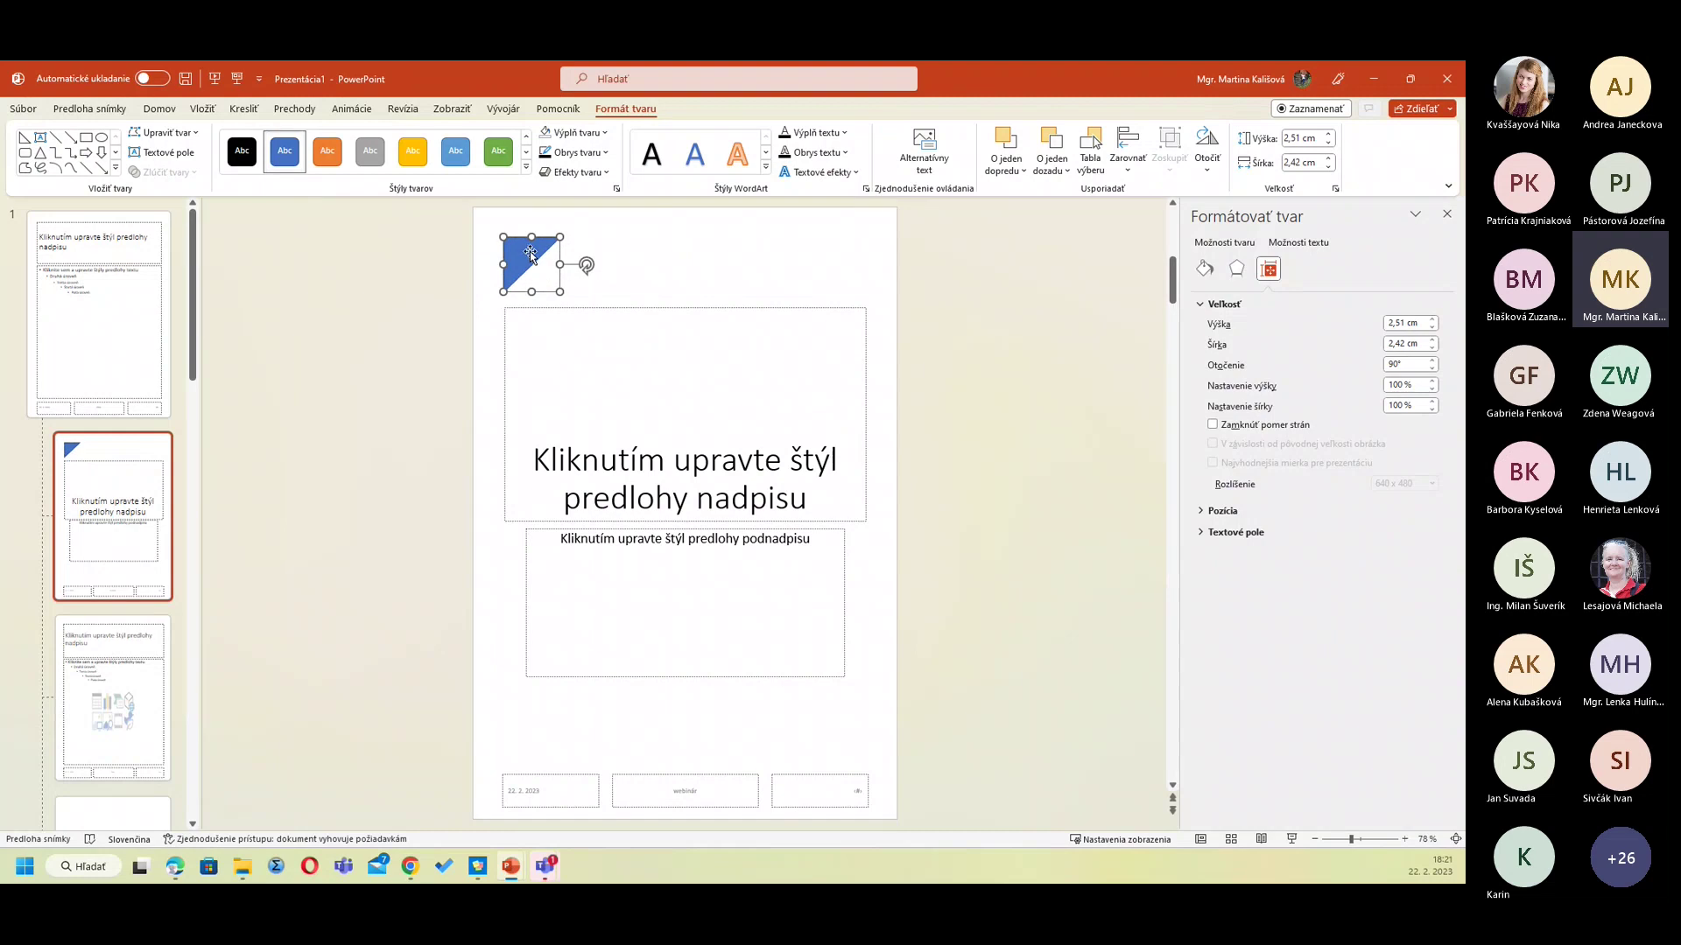
left_click_drag(531, 254, 498, 225)
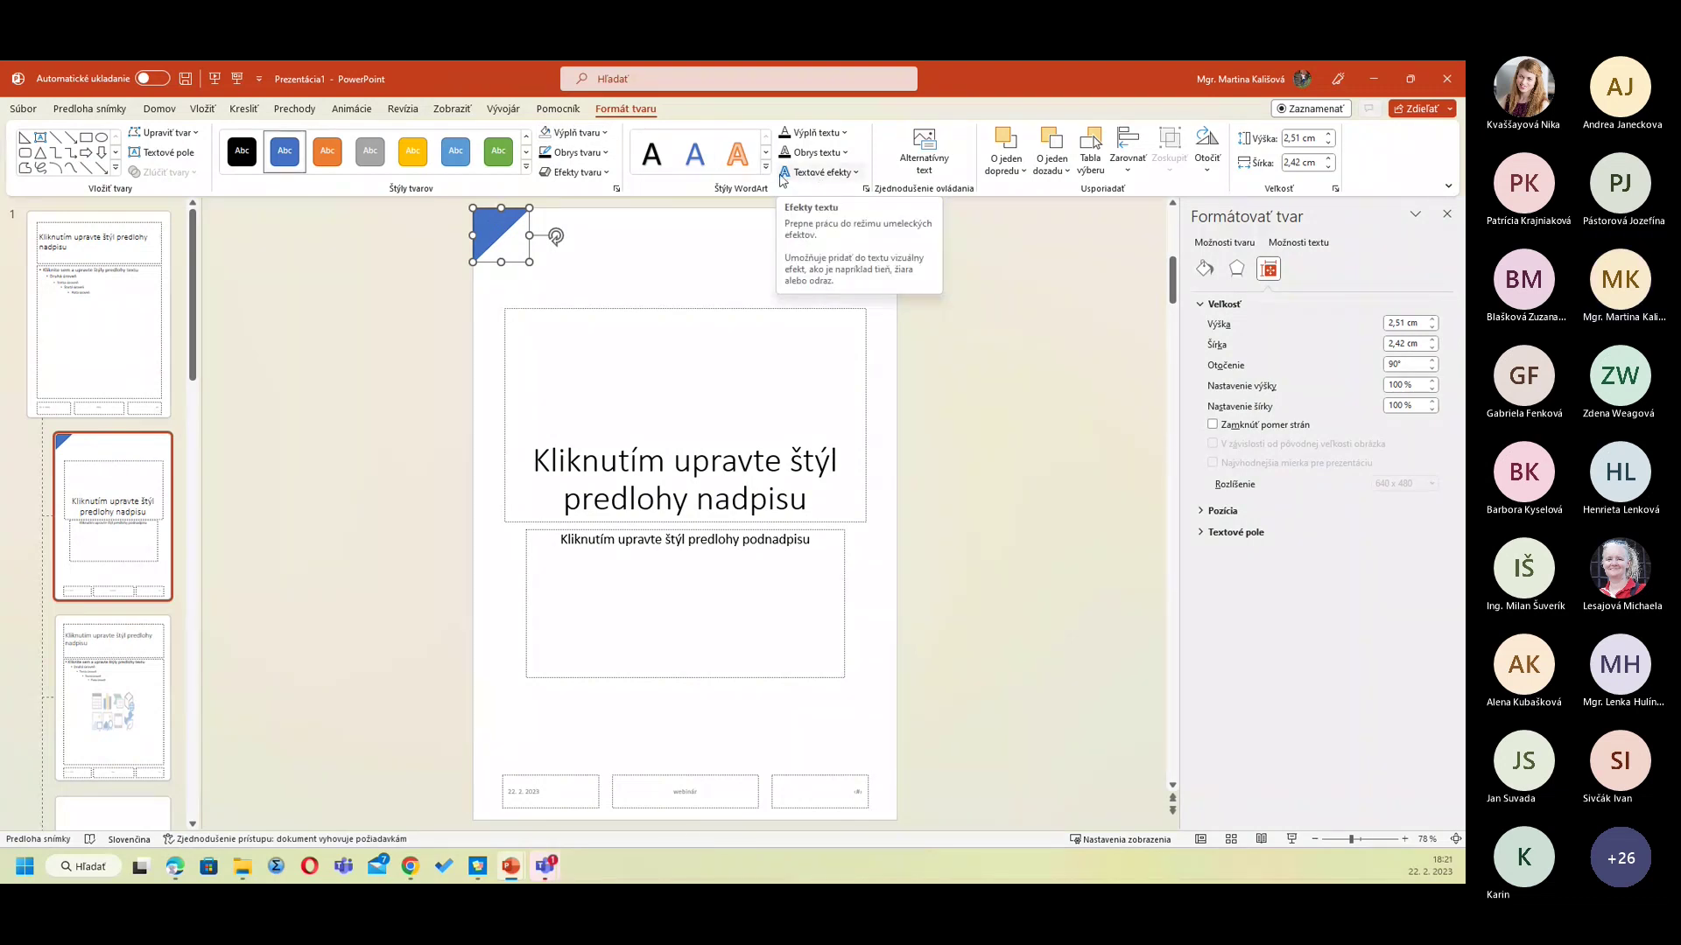
Step: Fill the triangle with a lighter blue and set its outline to No Outline
left_click(576, 133)
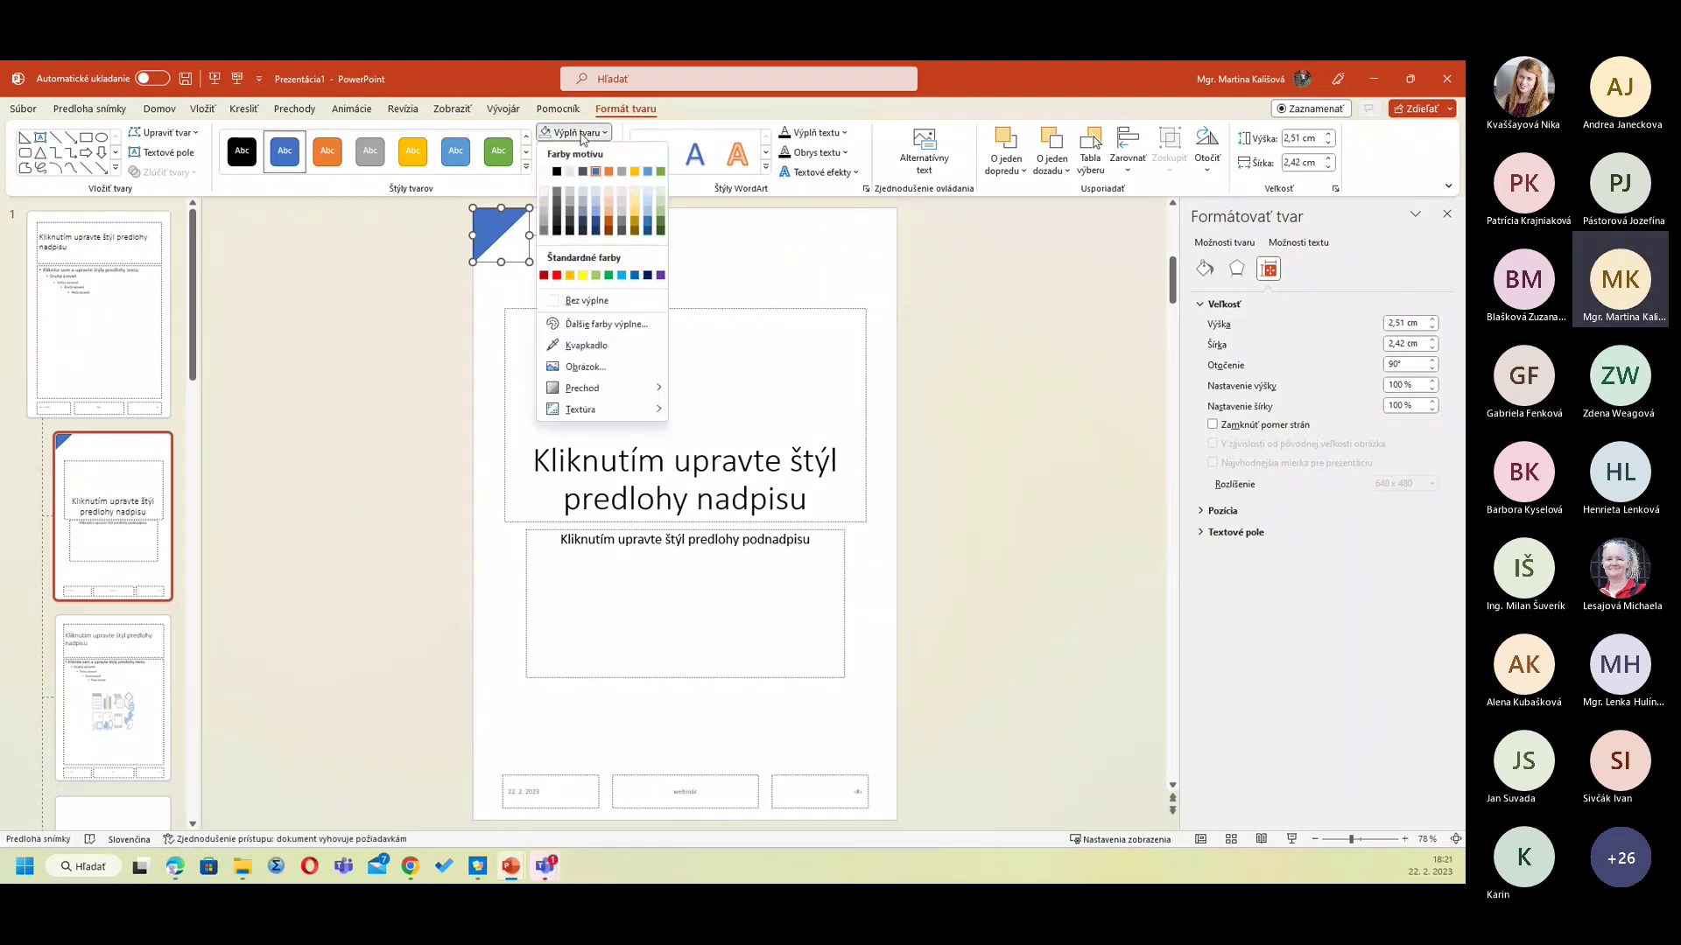
left_click(594, 208)
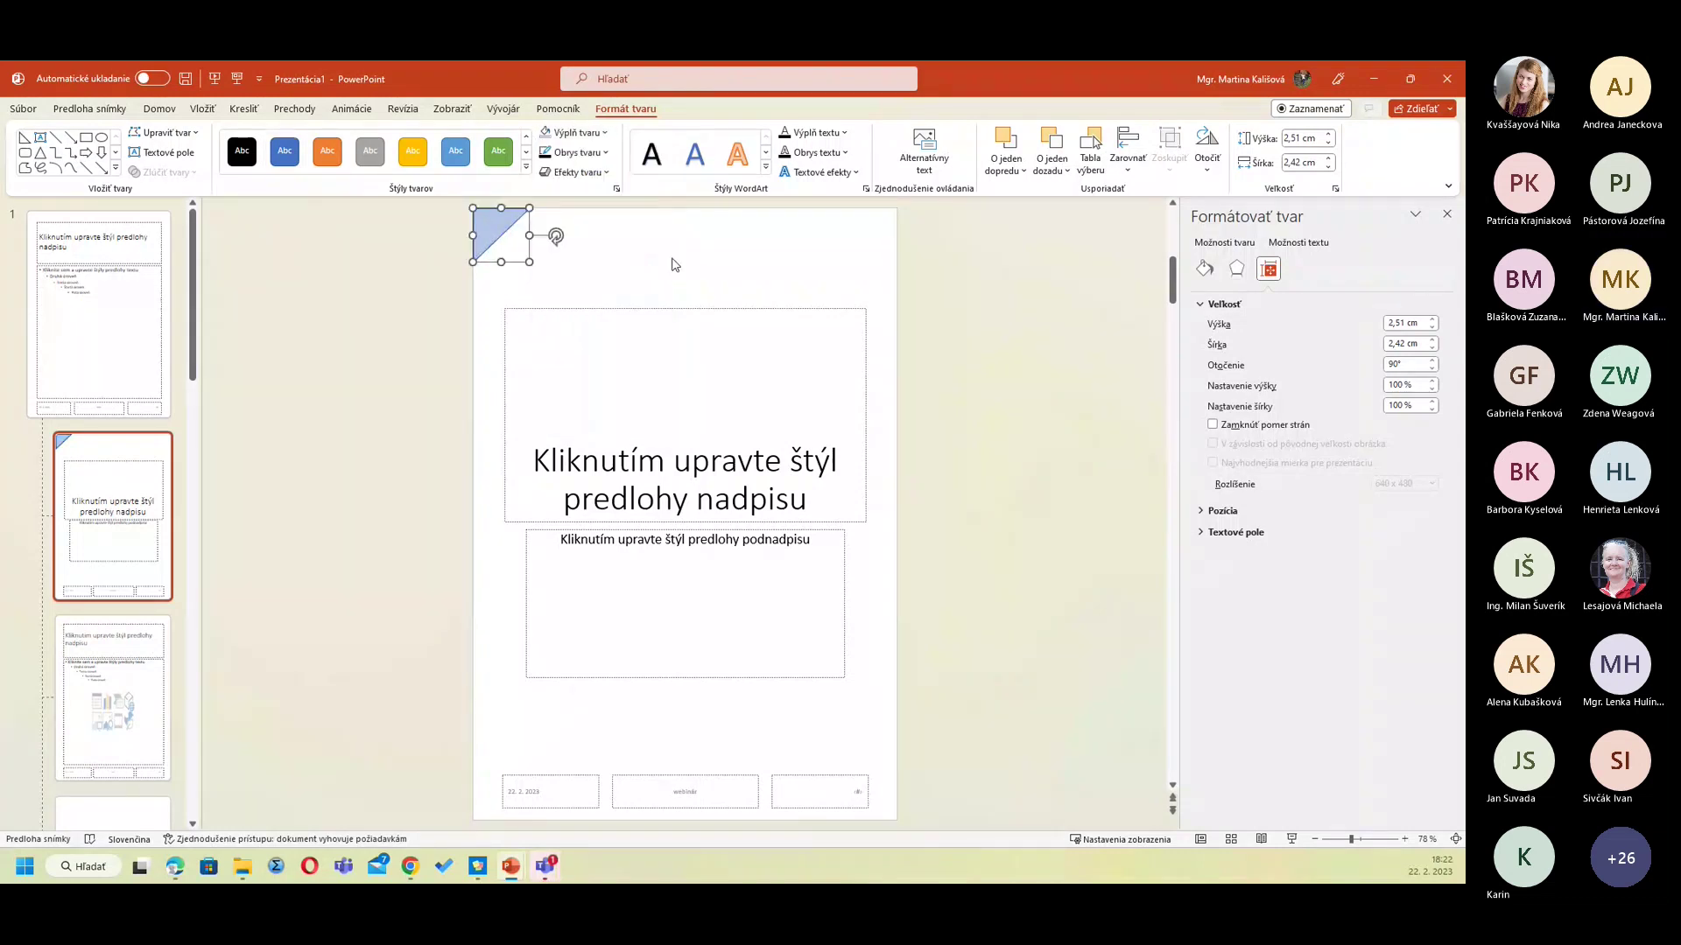
left_click(581, 156)
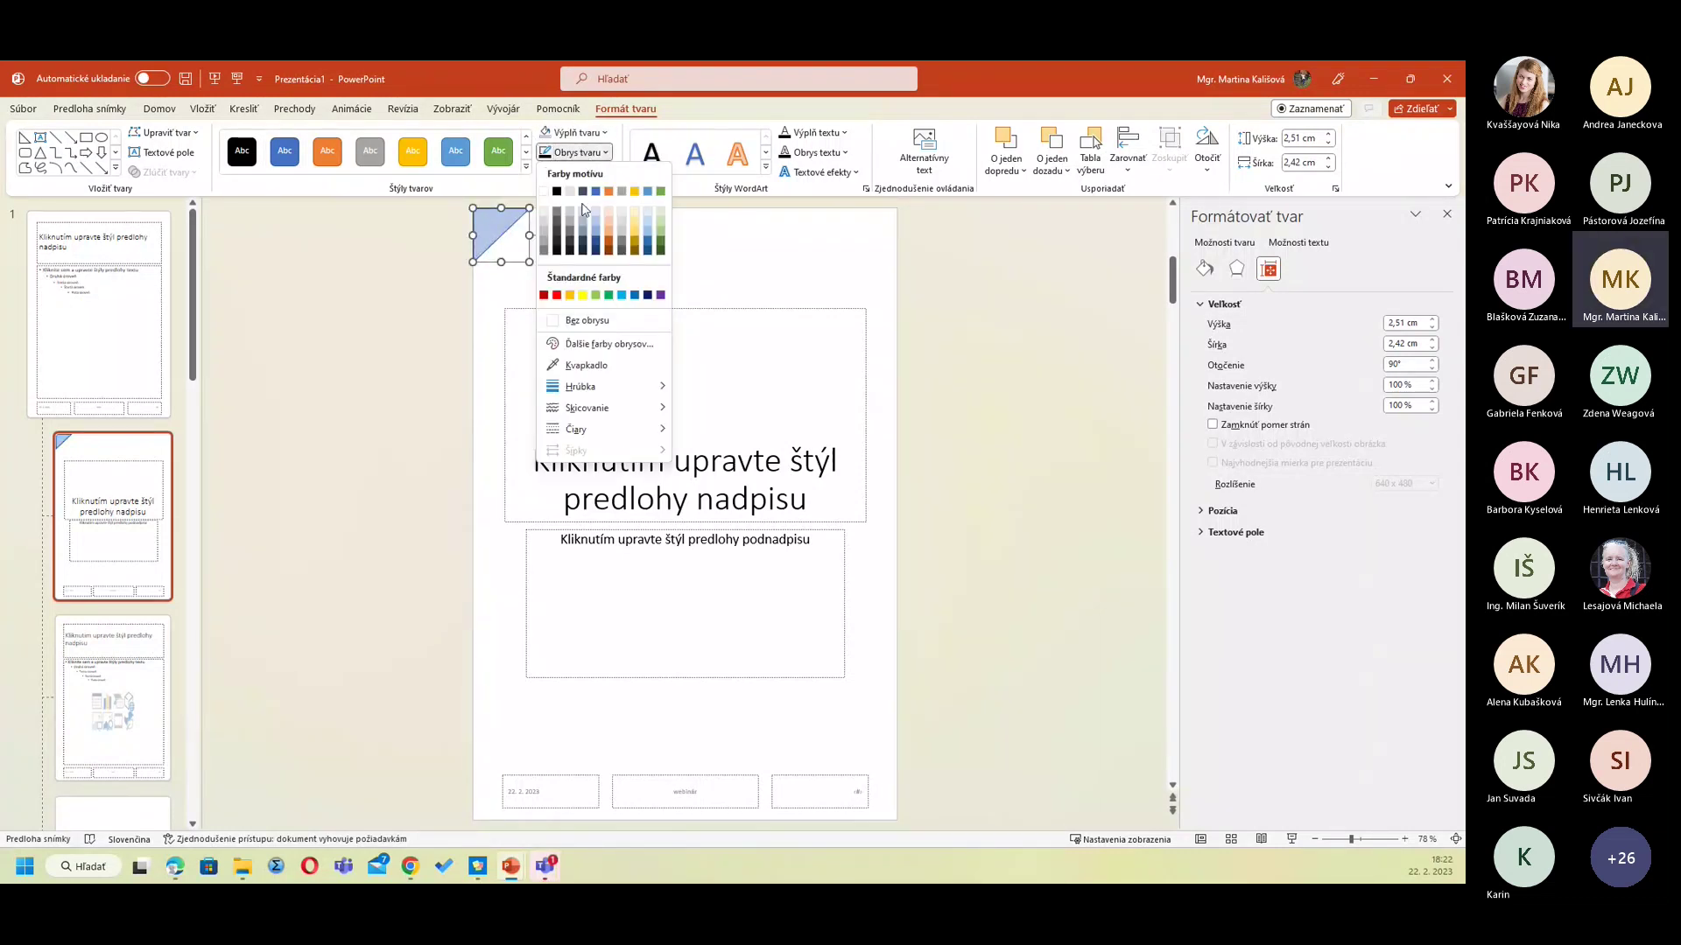
left_click(573, 323)
left_click(686, 281)
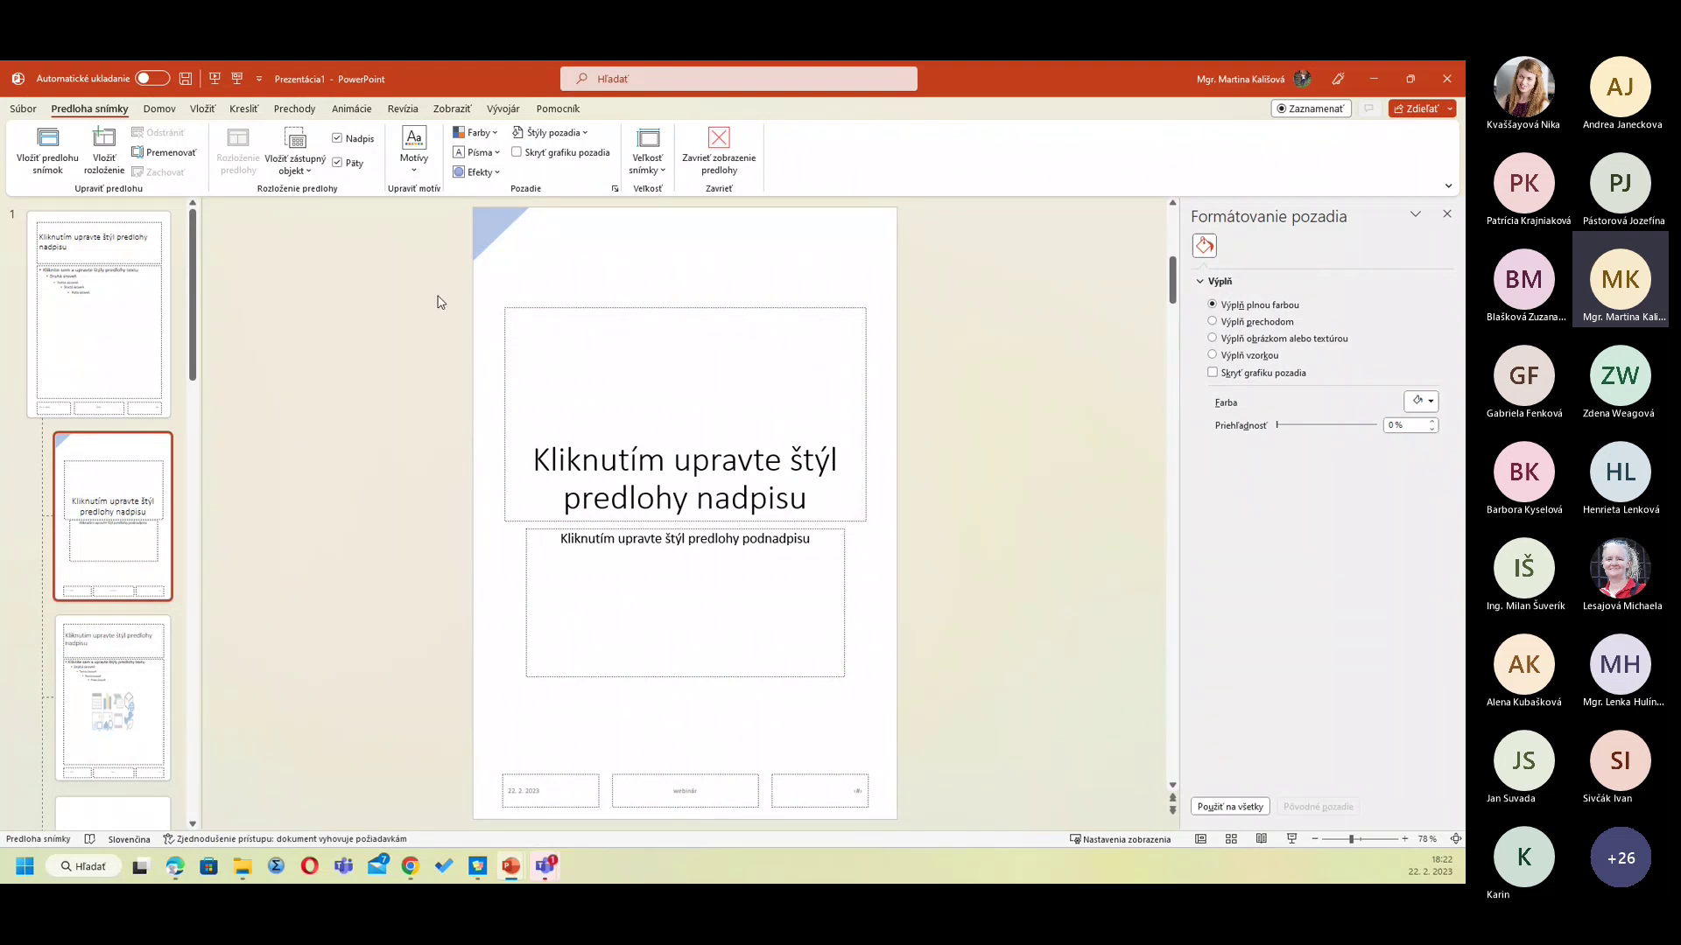
Step: Paste the corner triangle onto the title, Two Content and Comparison layouts
left_click(489, 234)
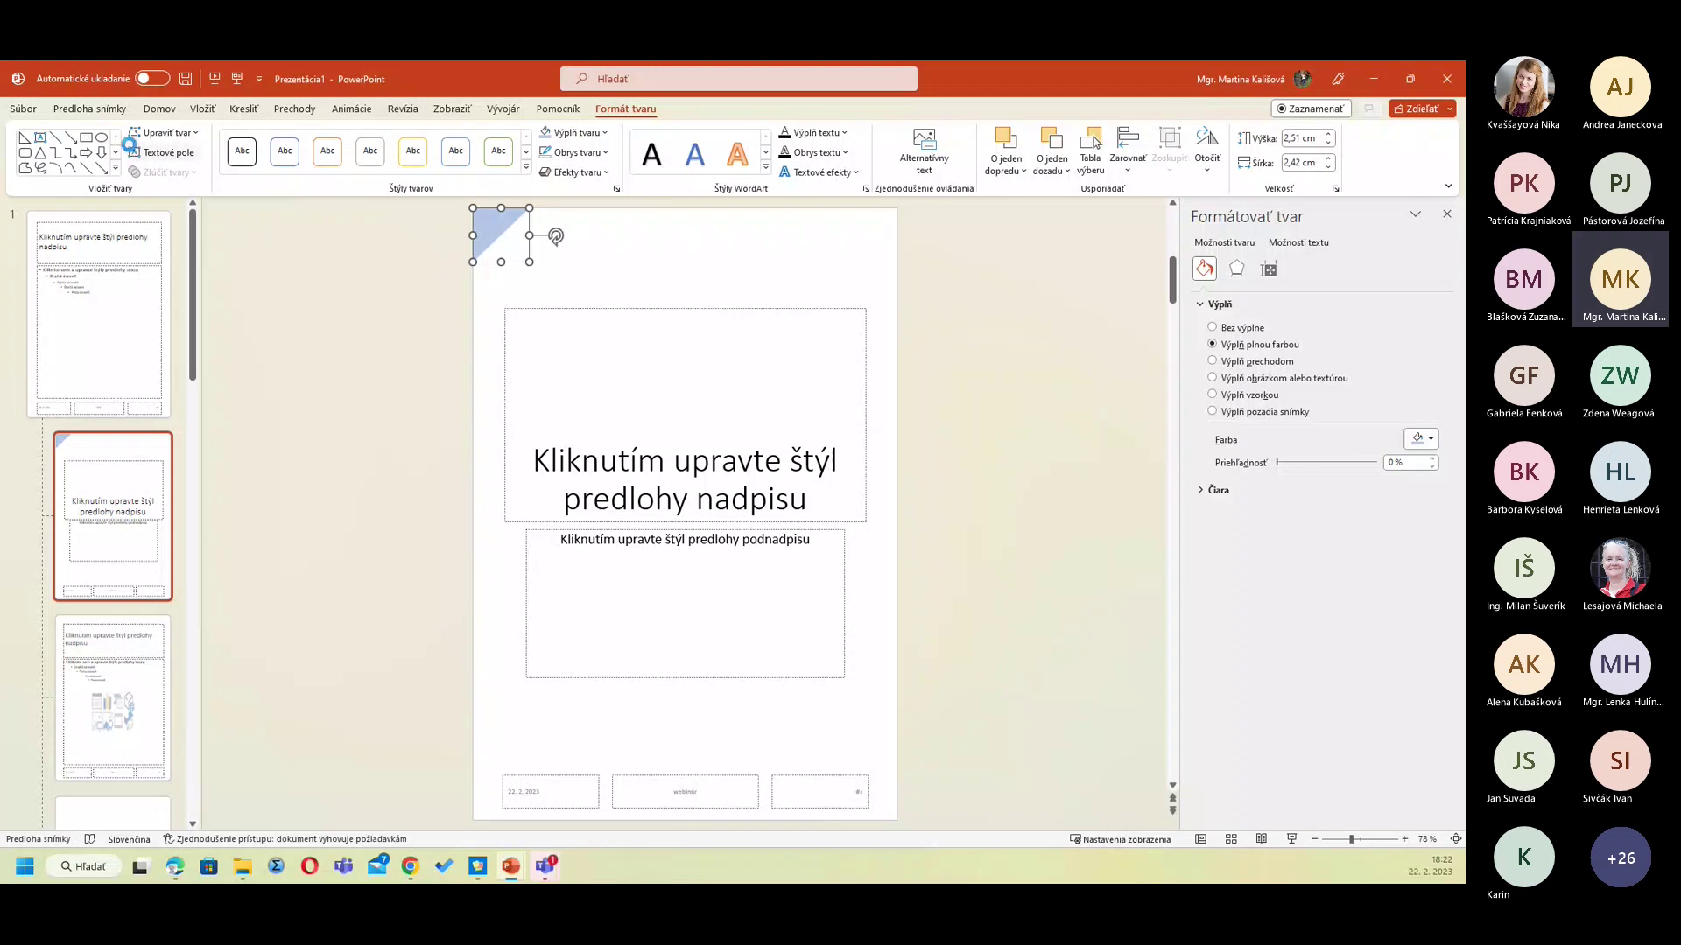
left_click(136, 655)
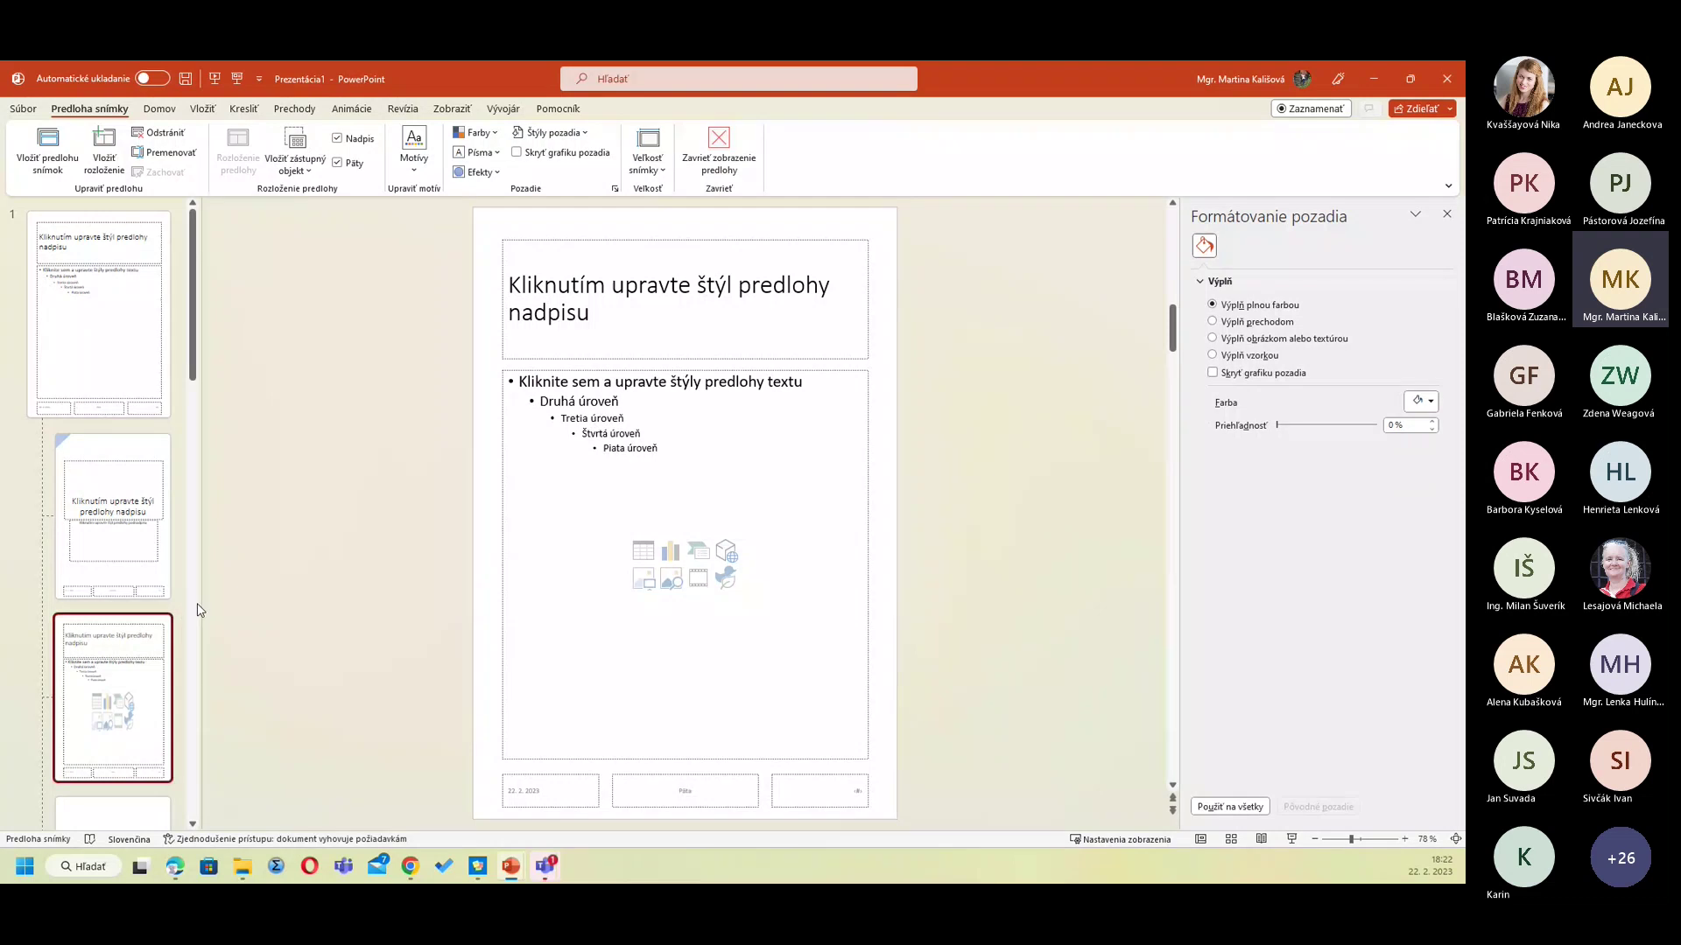
key("ctrl+v")
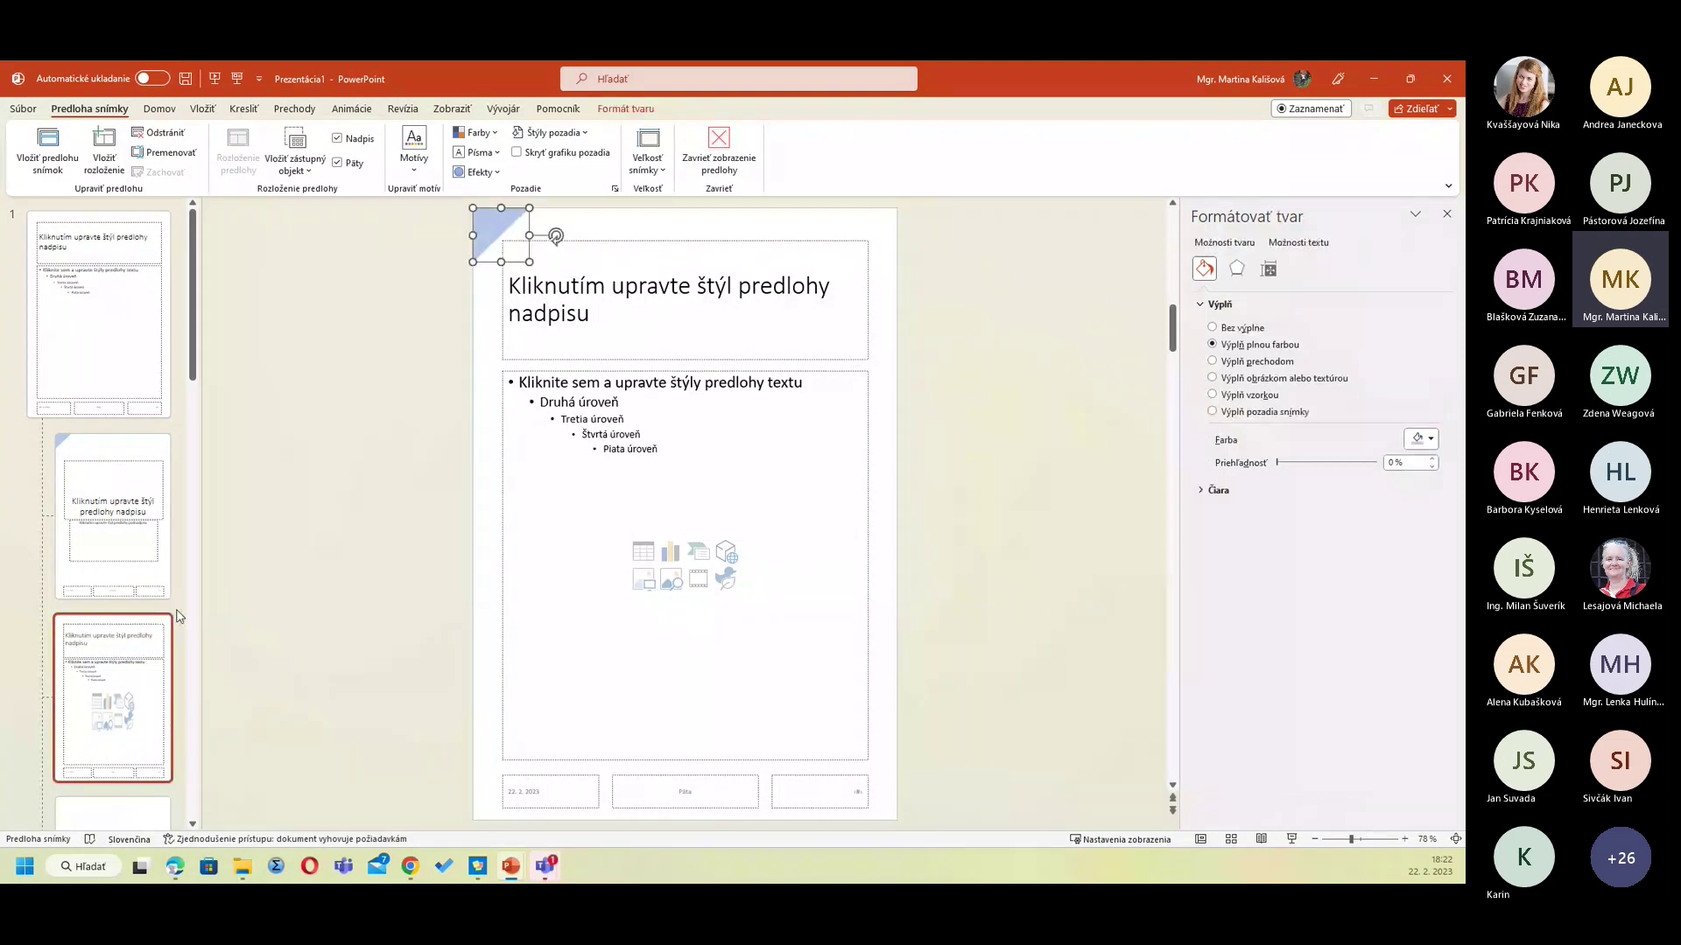
left_click(114, 692)
scroll(111, 602, "down", 3)
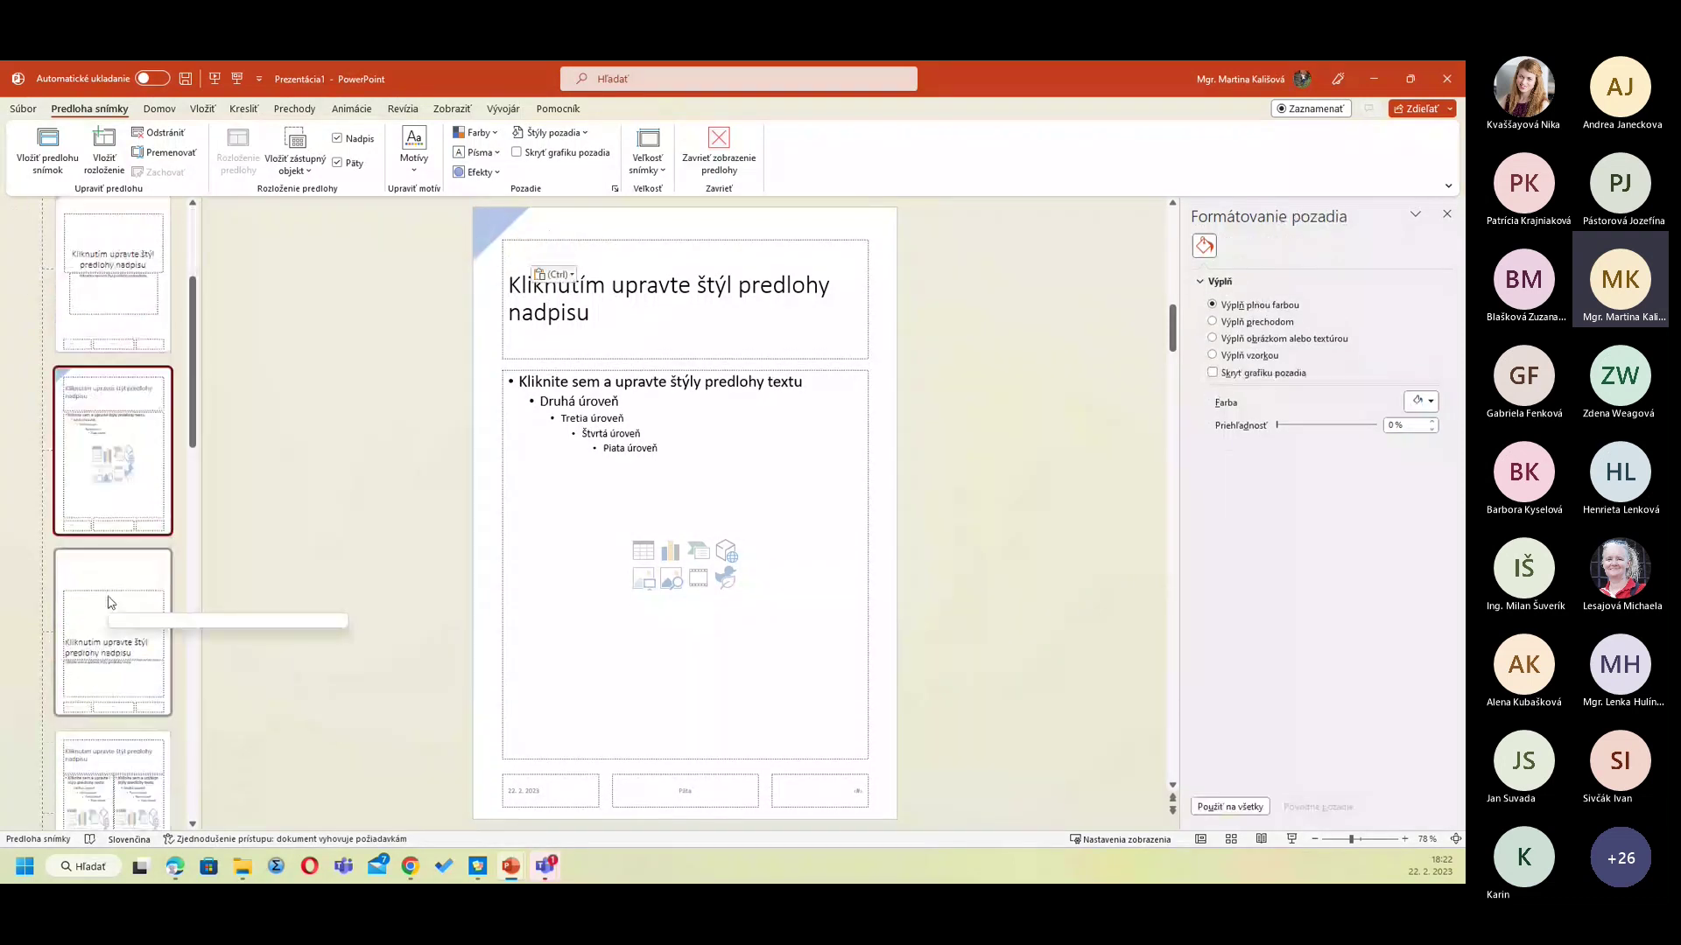
left_click(111, 587)
key("ctrl+v")
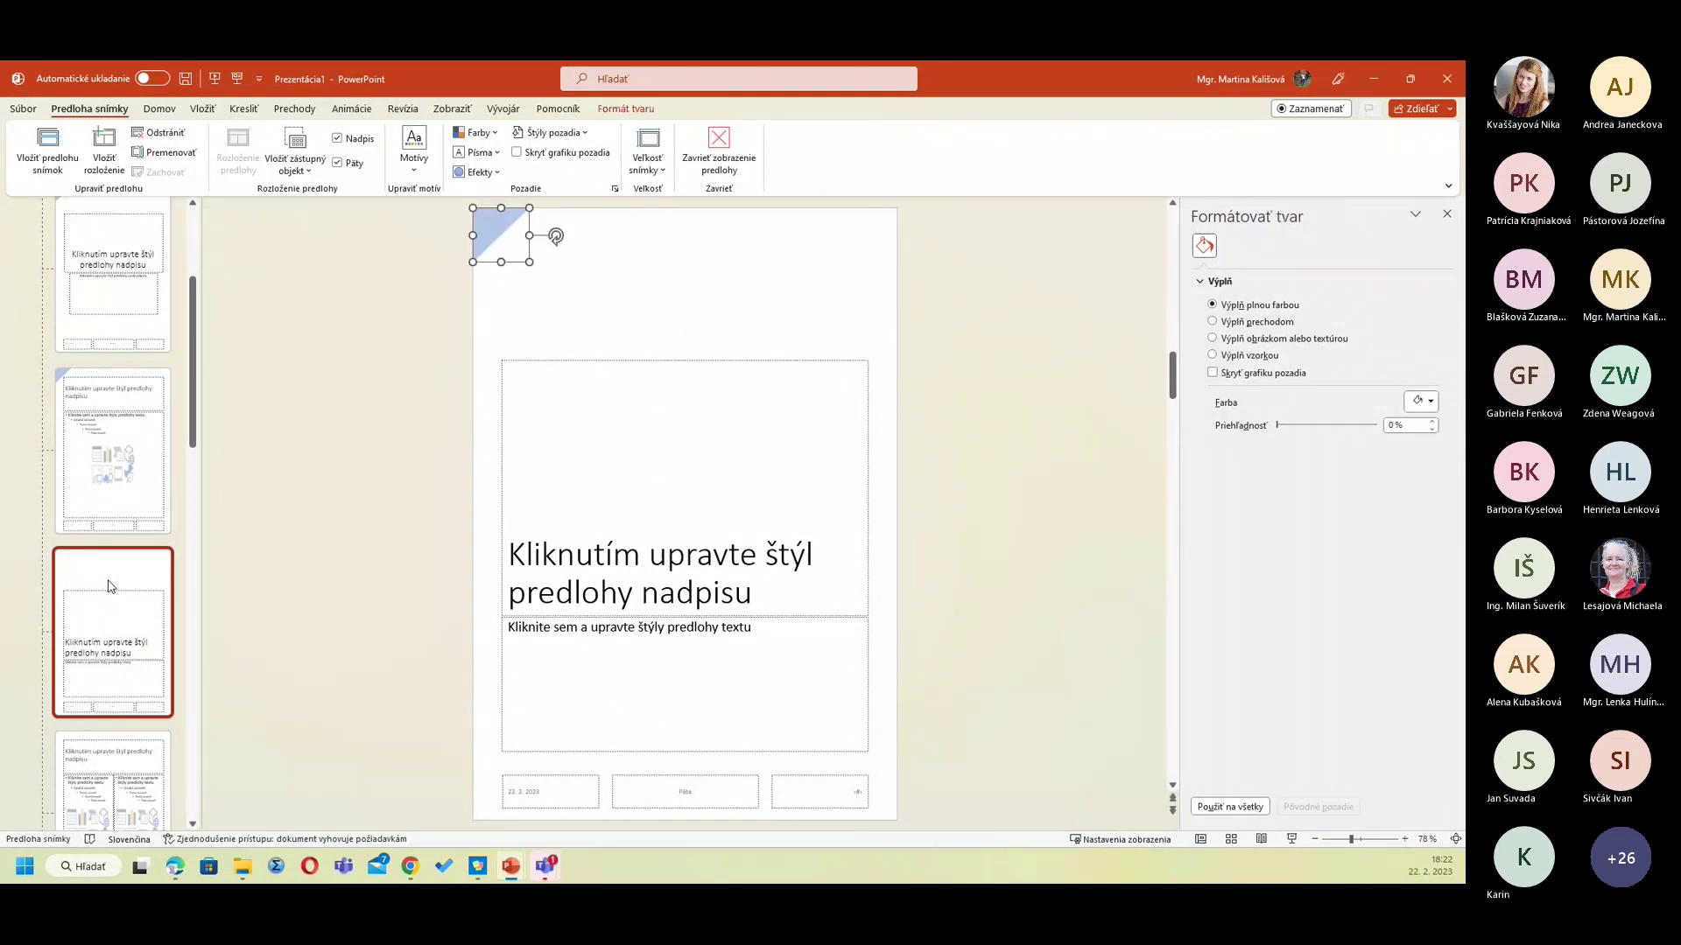
scroll(107, 674, "down", 3)
scroll(106, 674, "down", 3)
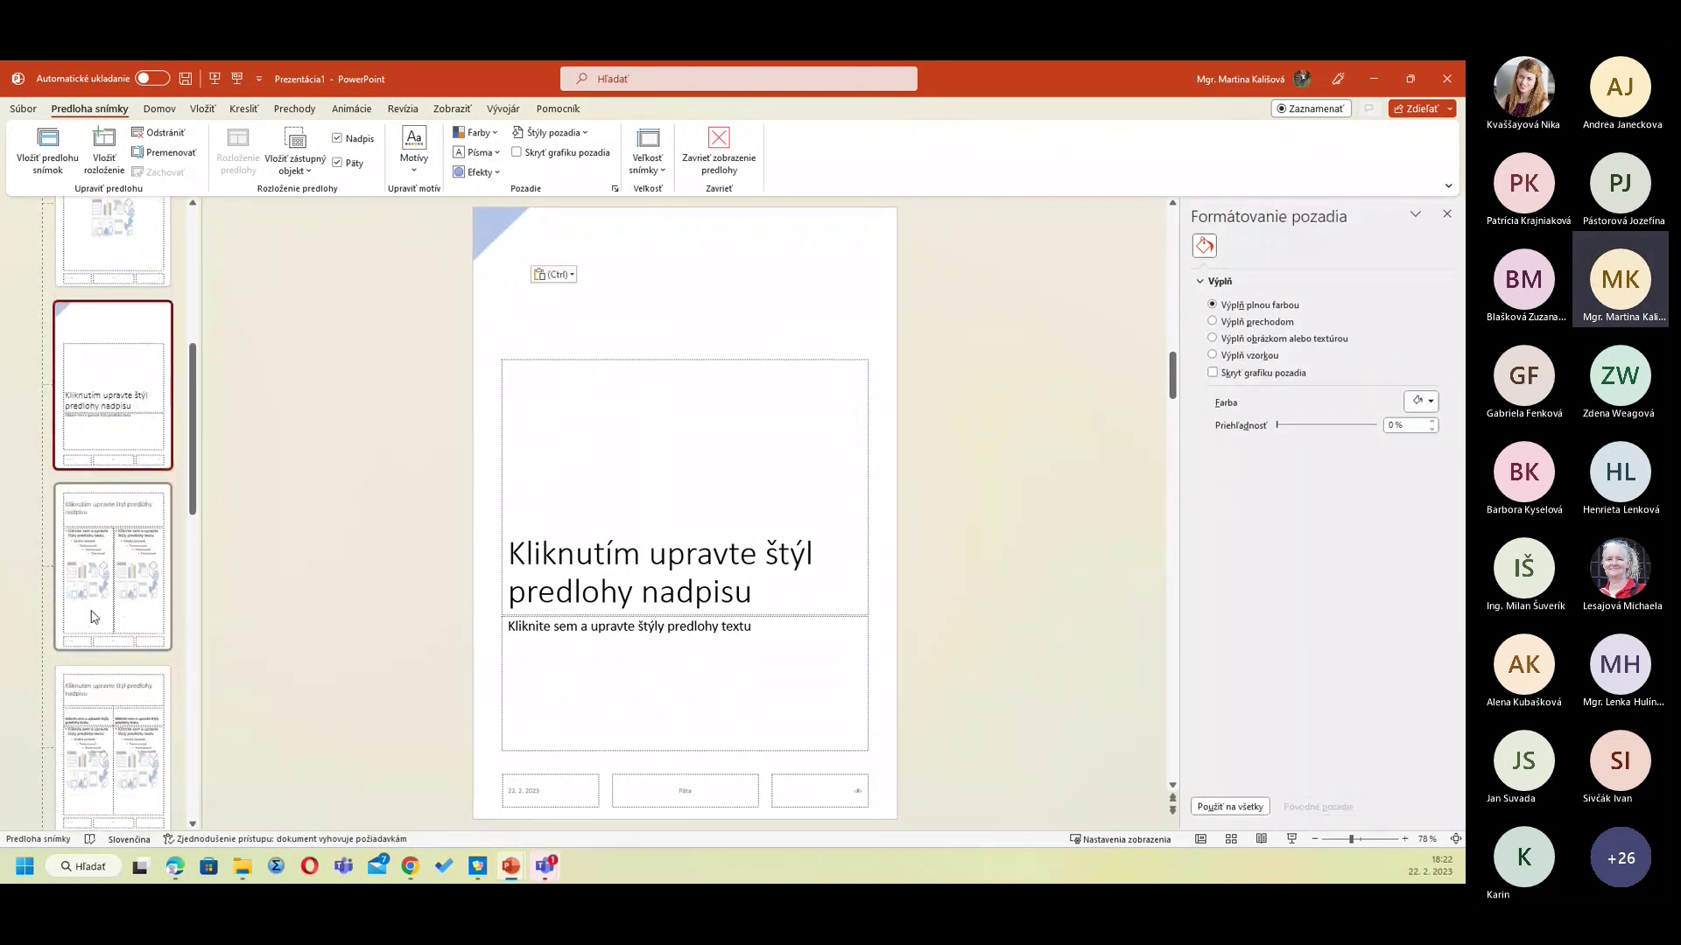
left_click(99, 553)
key("ctrl+v")
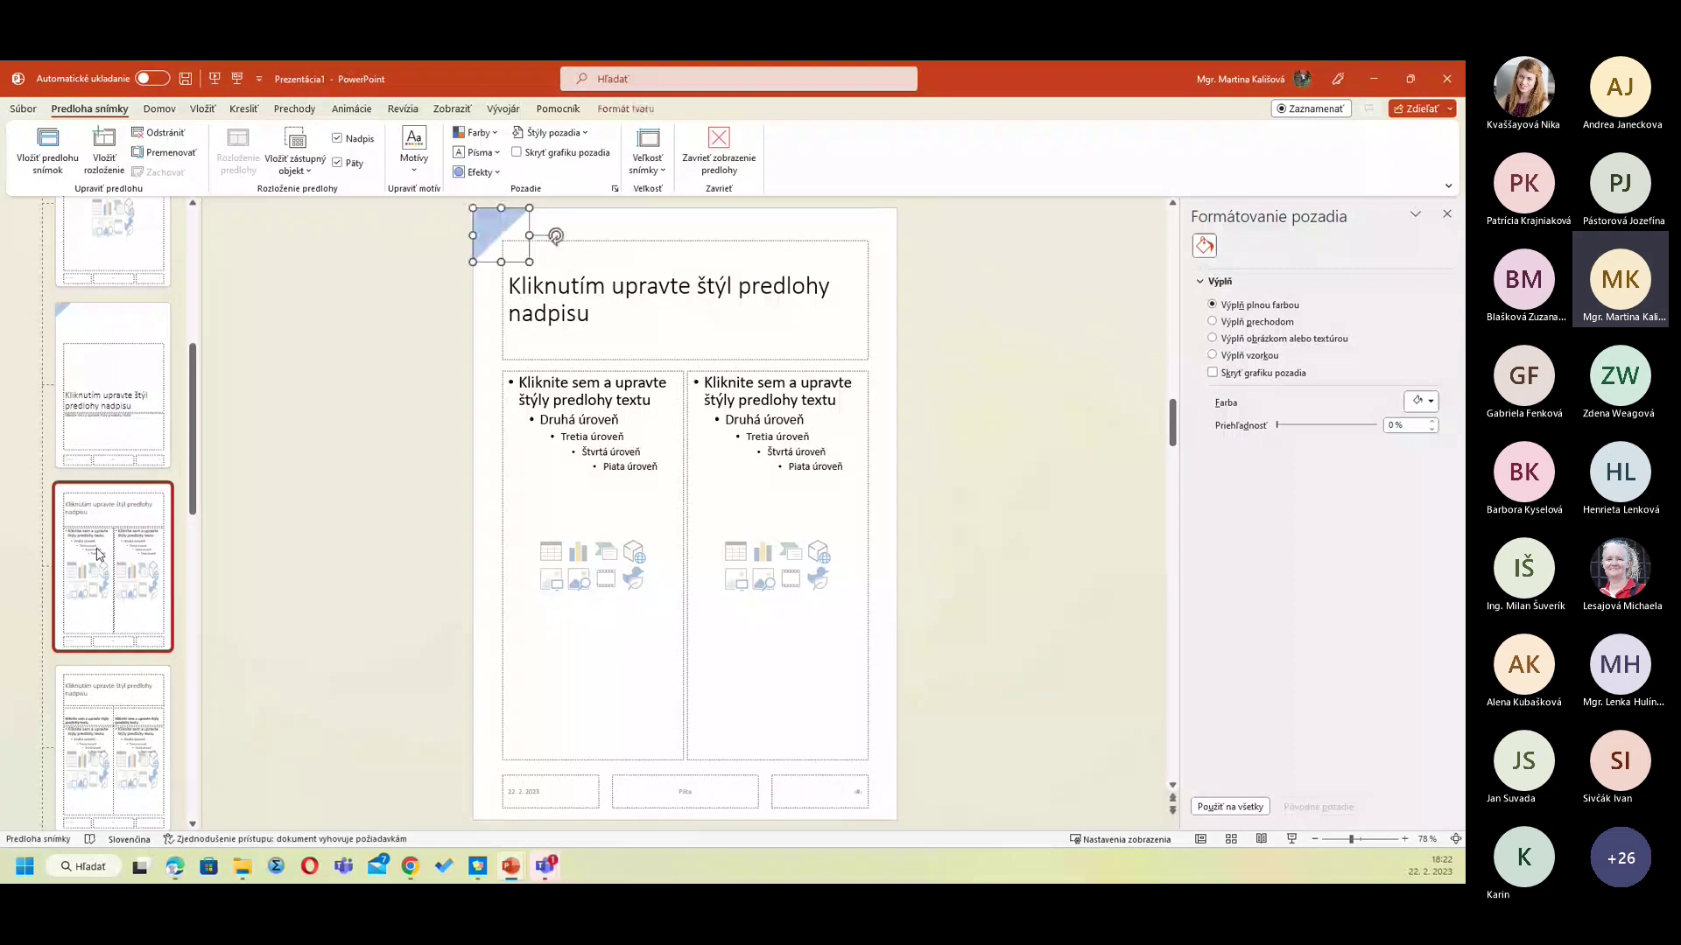
key("Down")
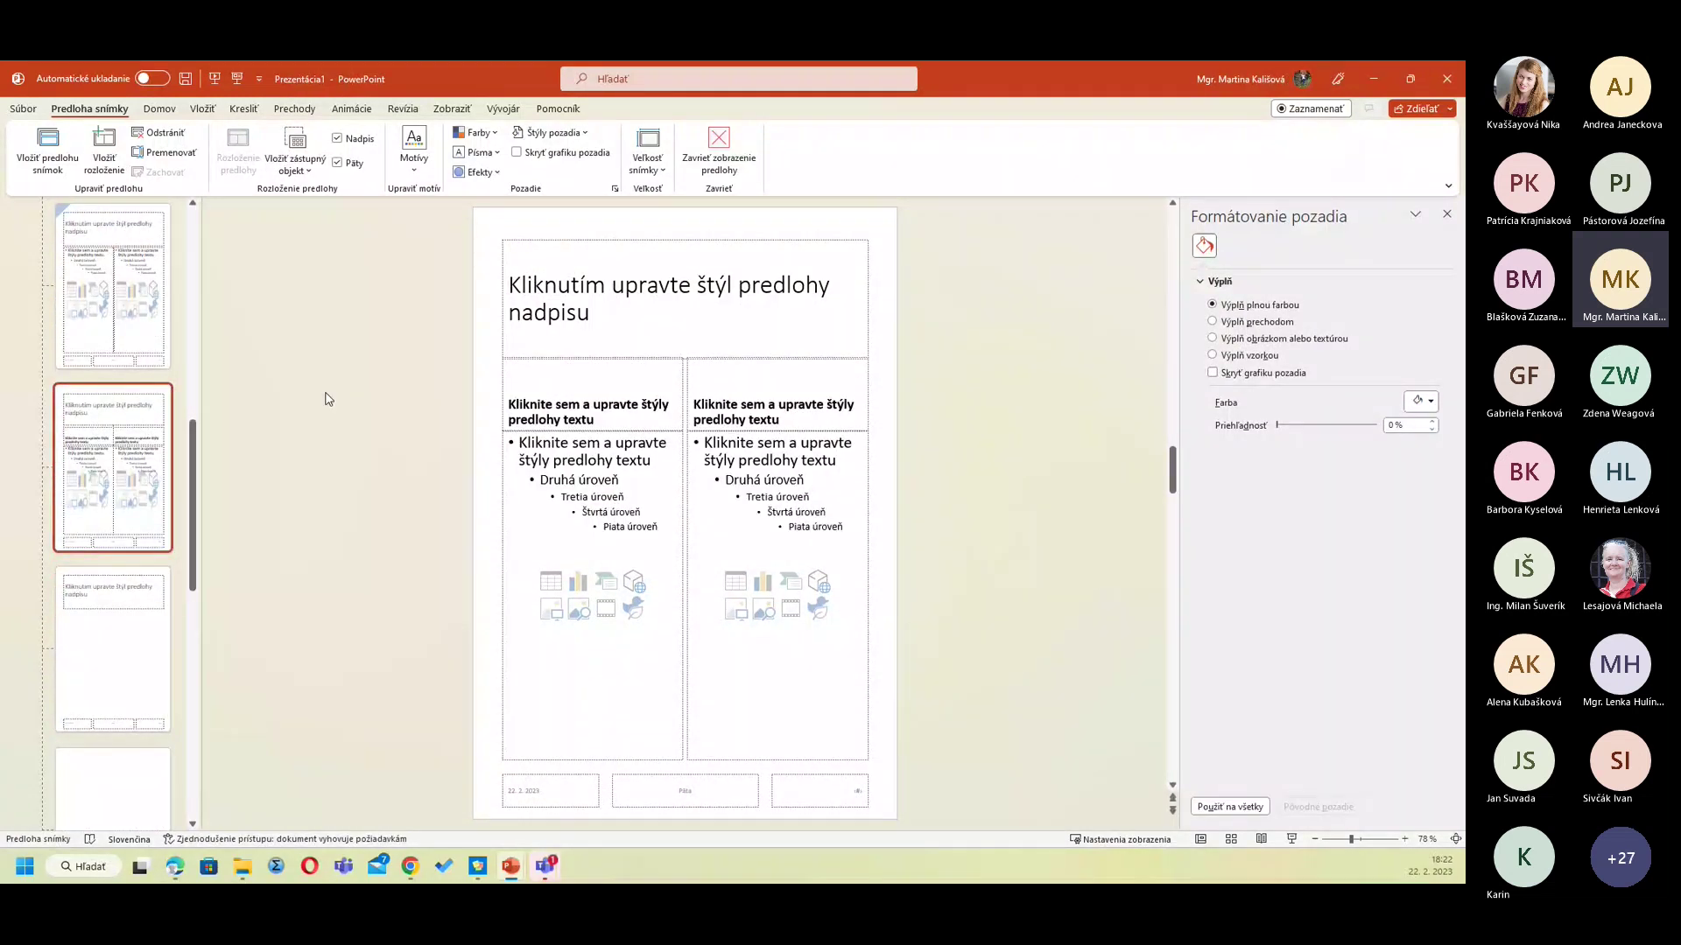
key("ctrl+v")
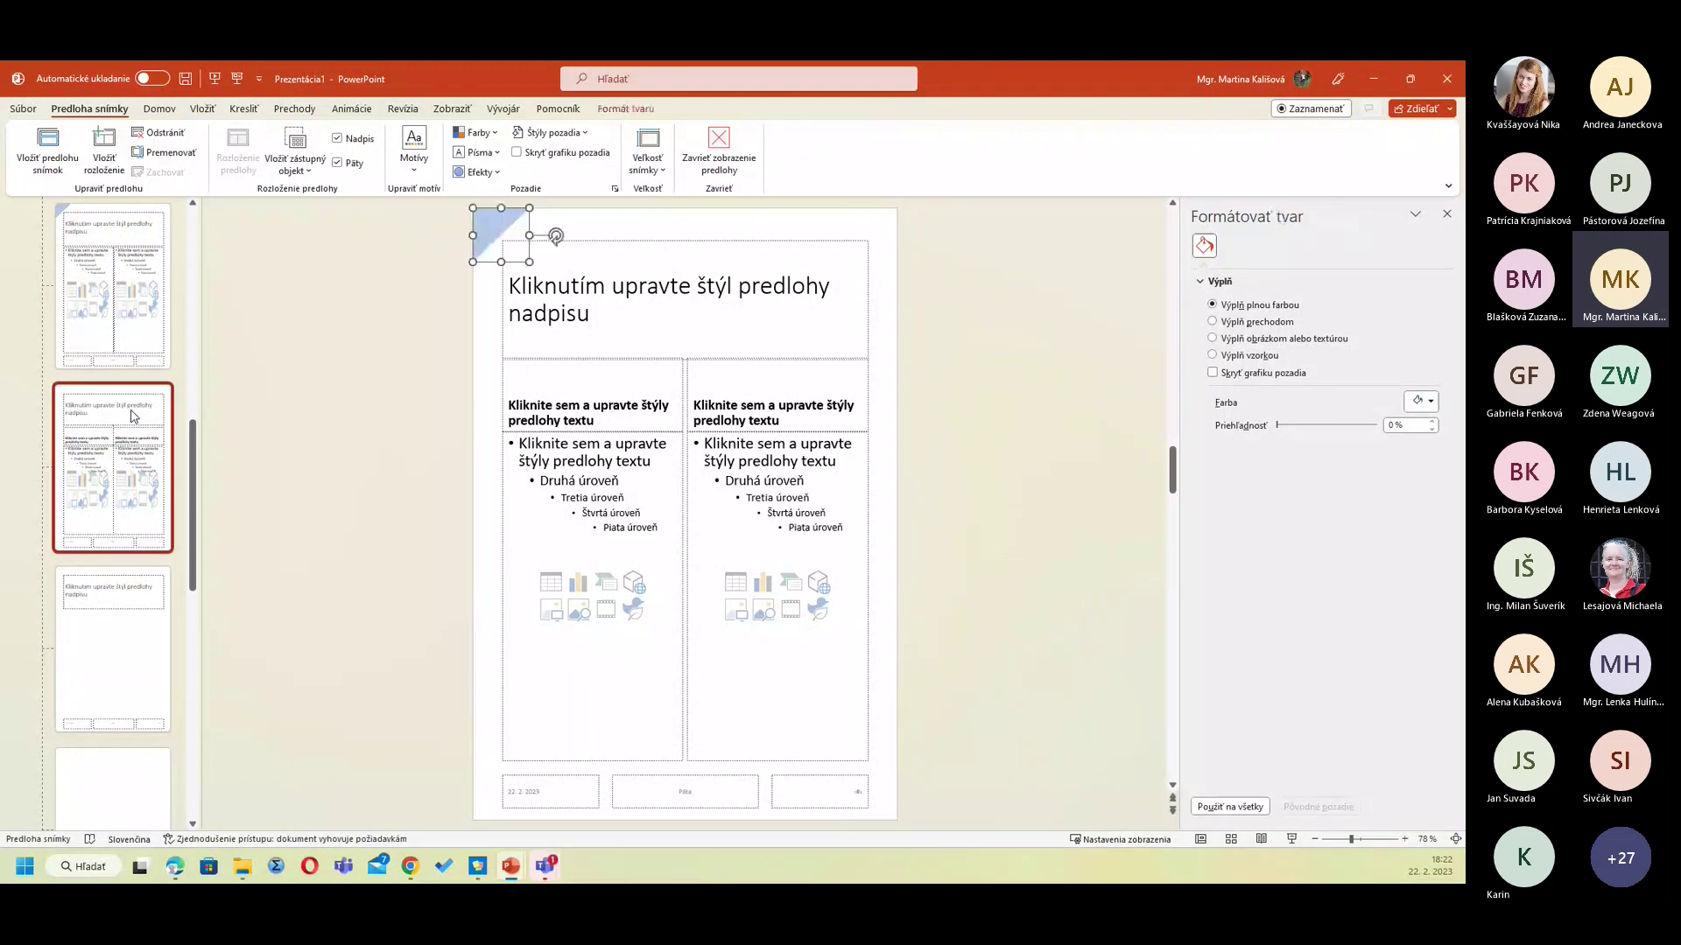
Step: Paste the triangle onto the Title Only, Blank, picture, vertical text and last layouts
left_click(133, 415)
key("Down")
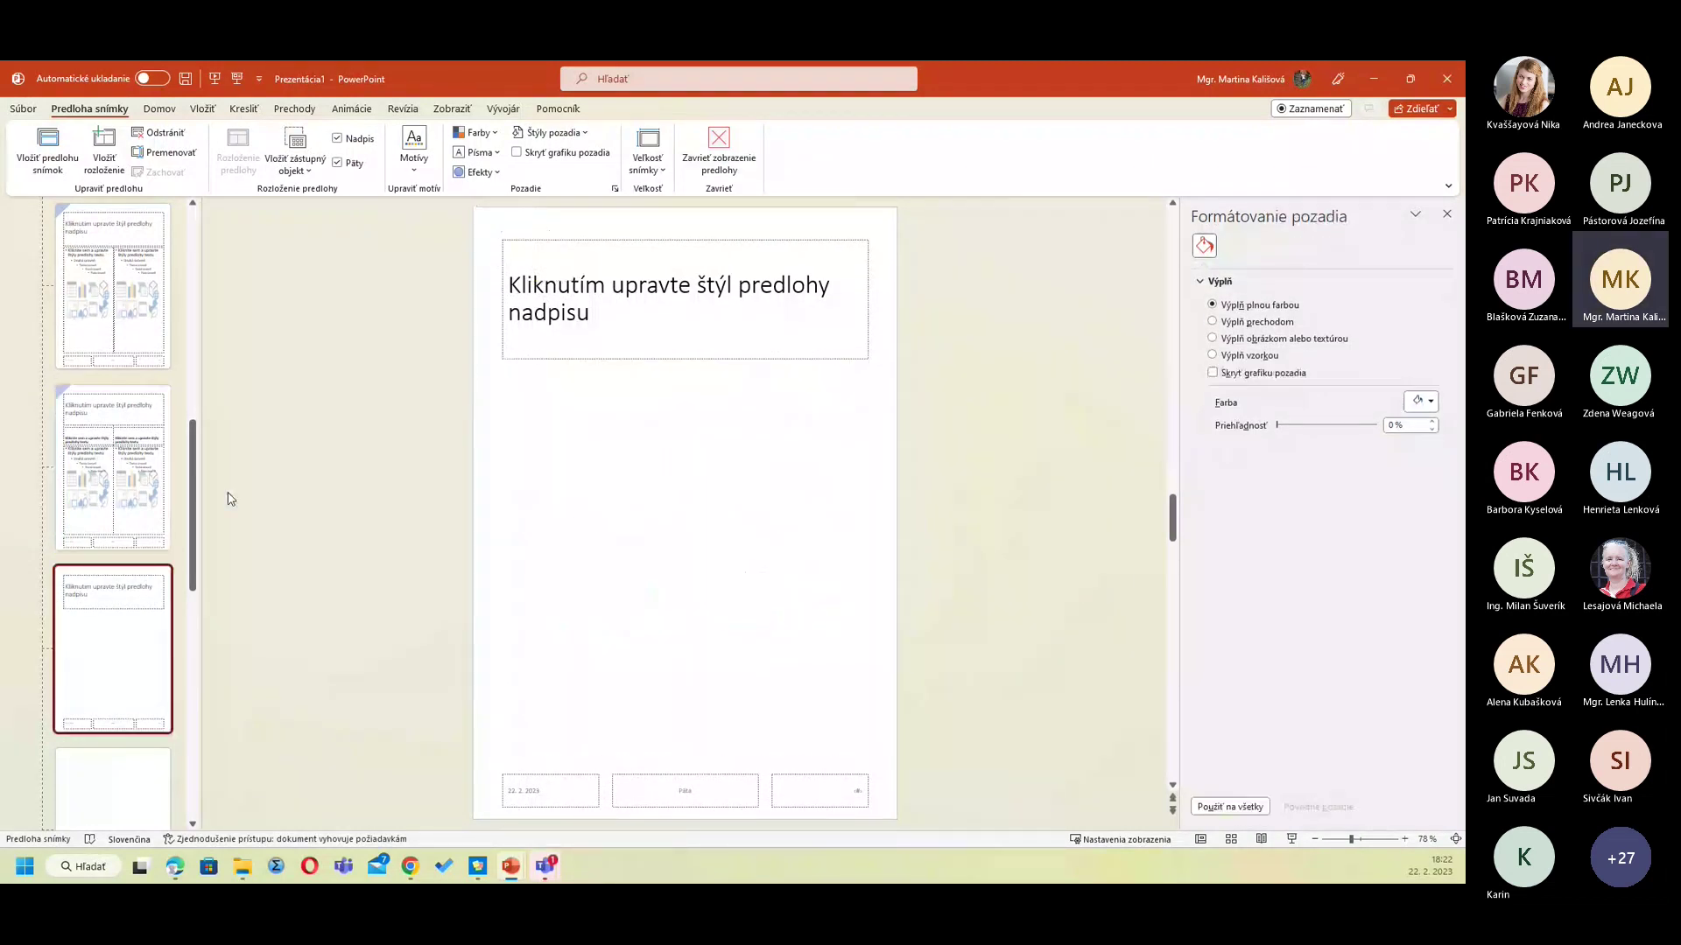
key("ctrl+v")
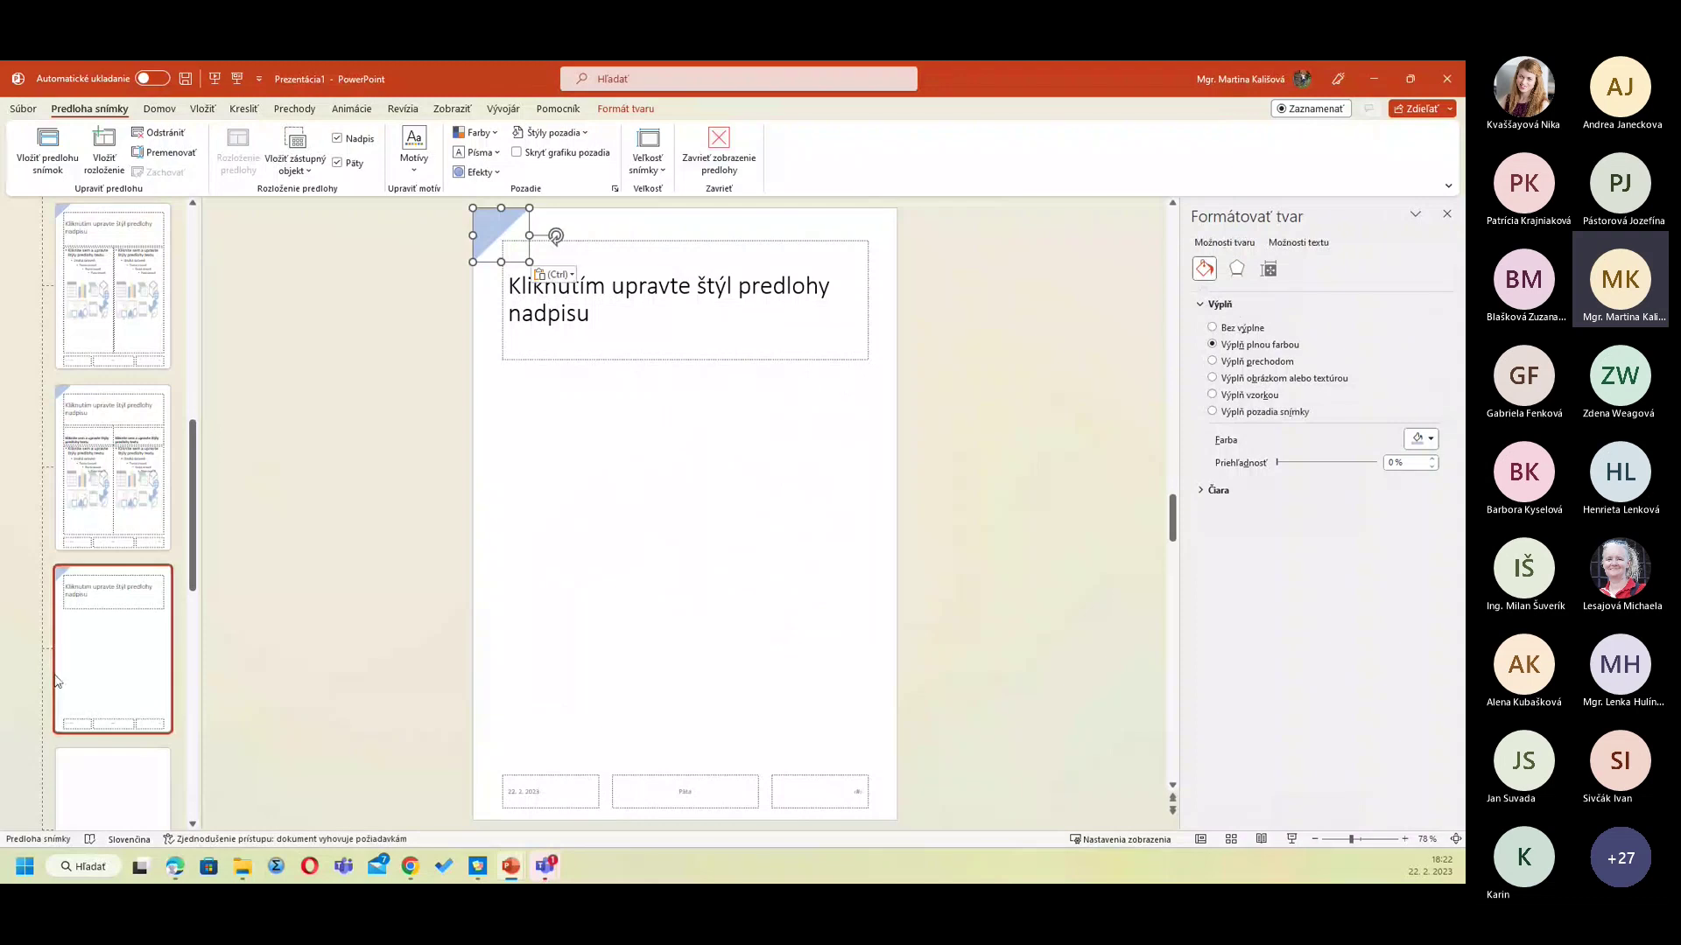
scroll(93, 519, "down", 3)
left_click(95, 504)
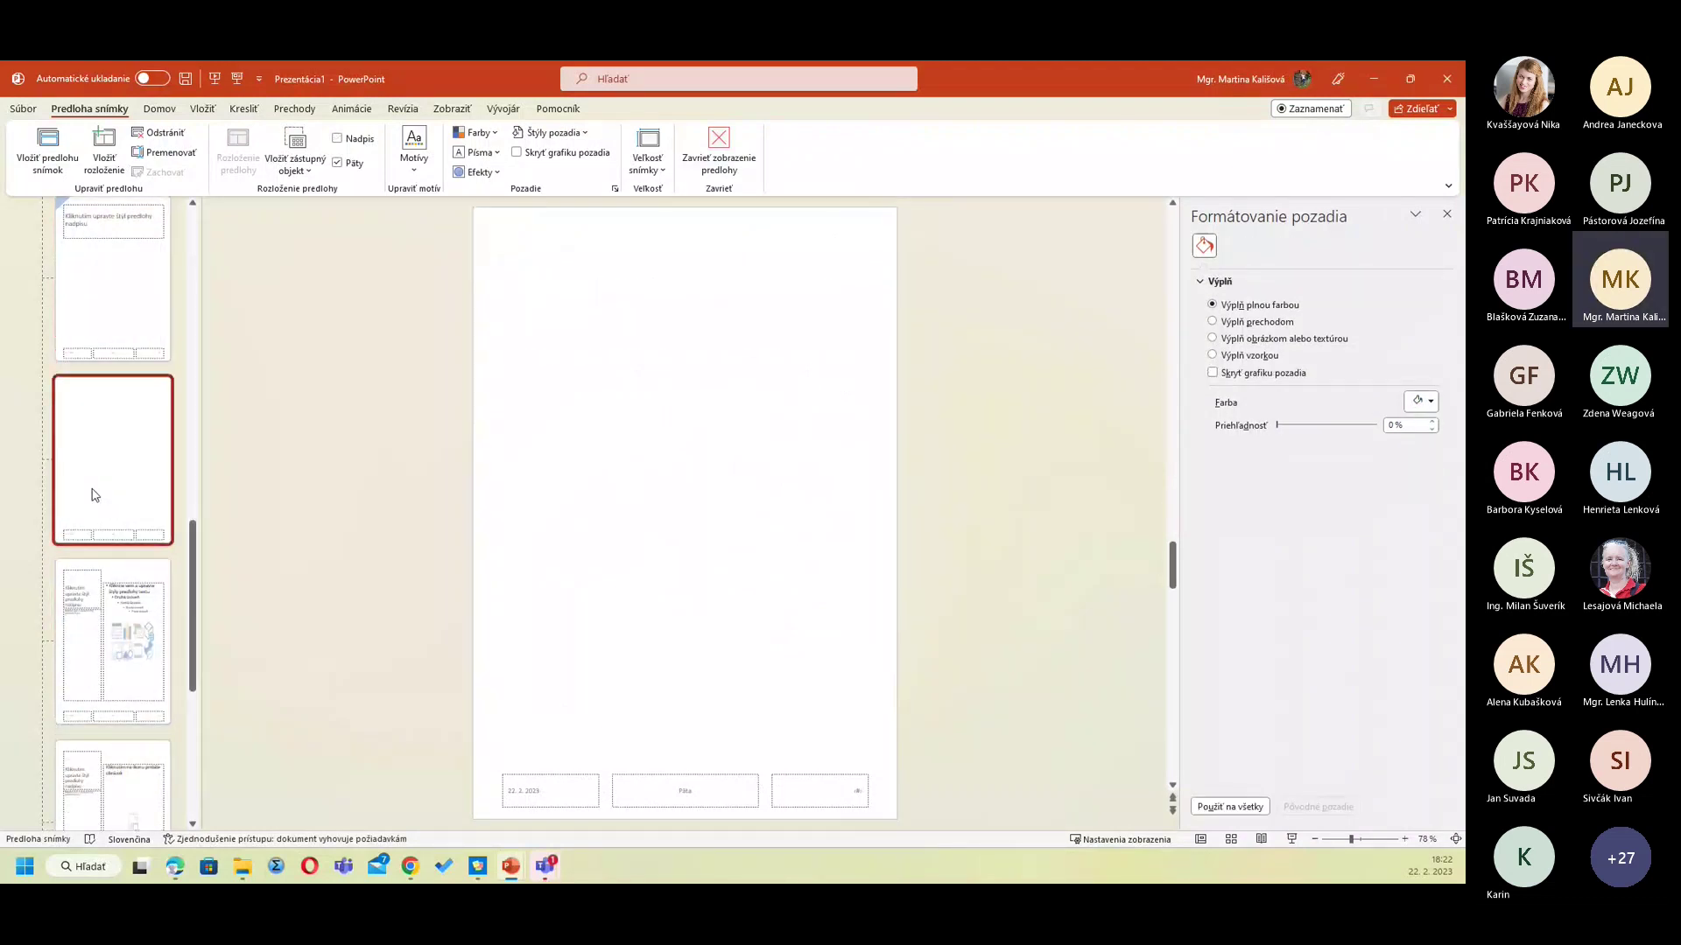
key("ctrl+v")
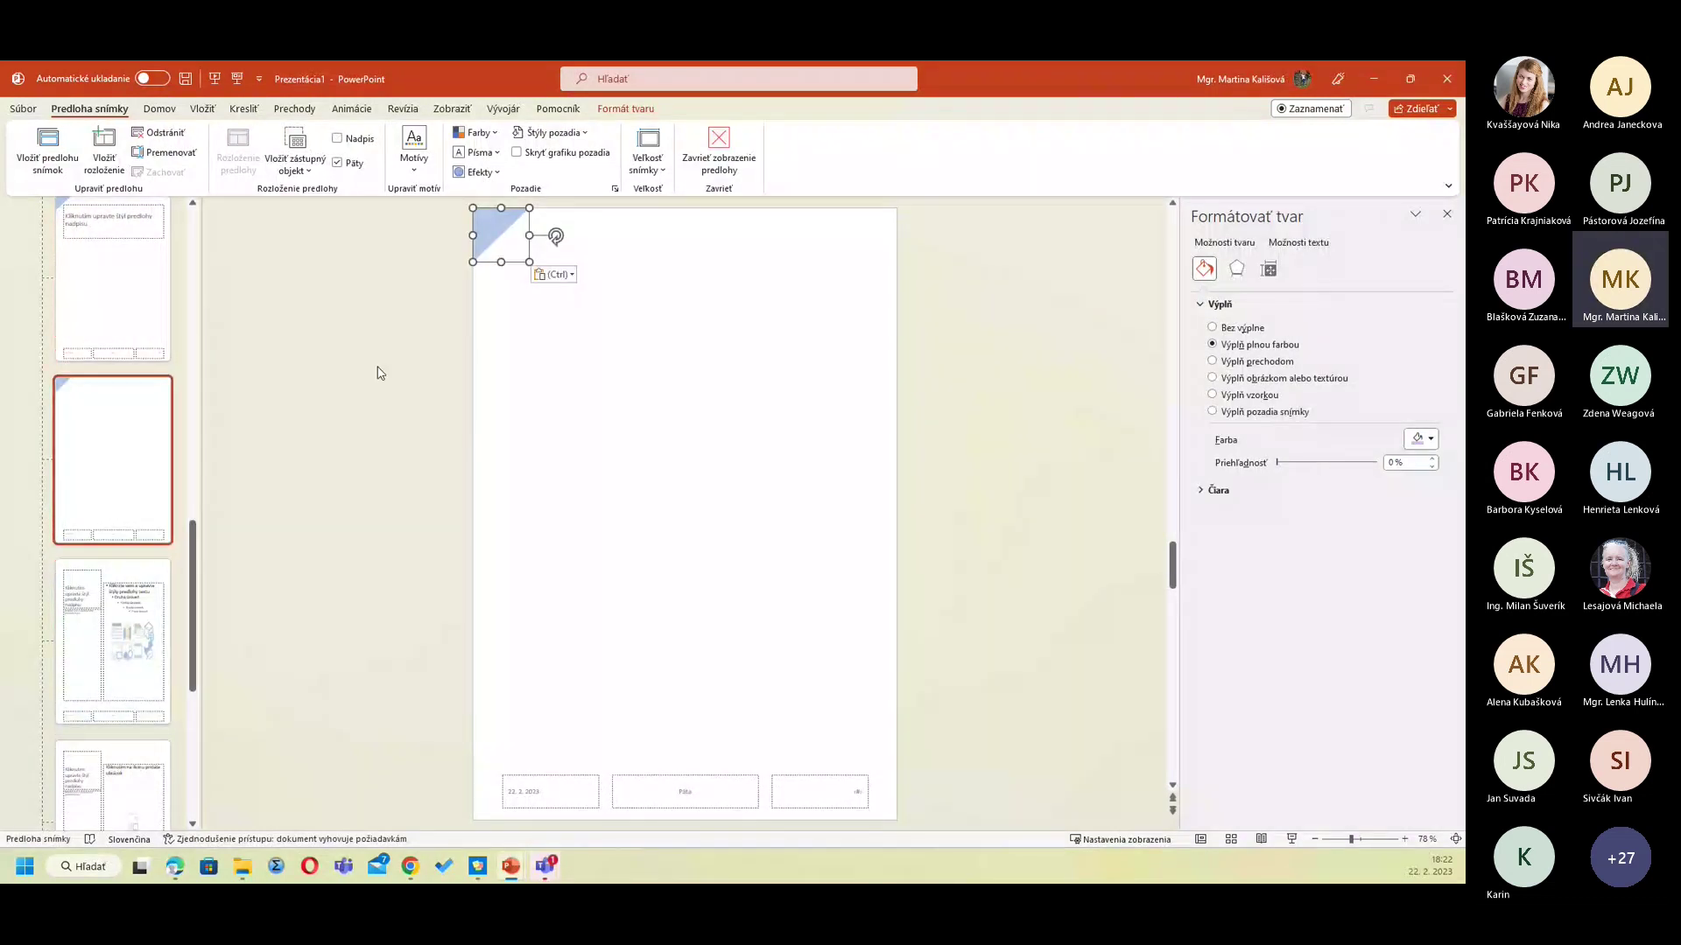
left_click(118, 639)
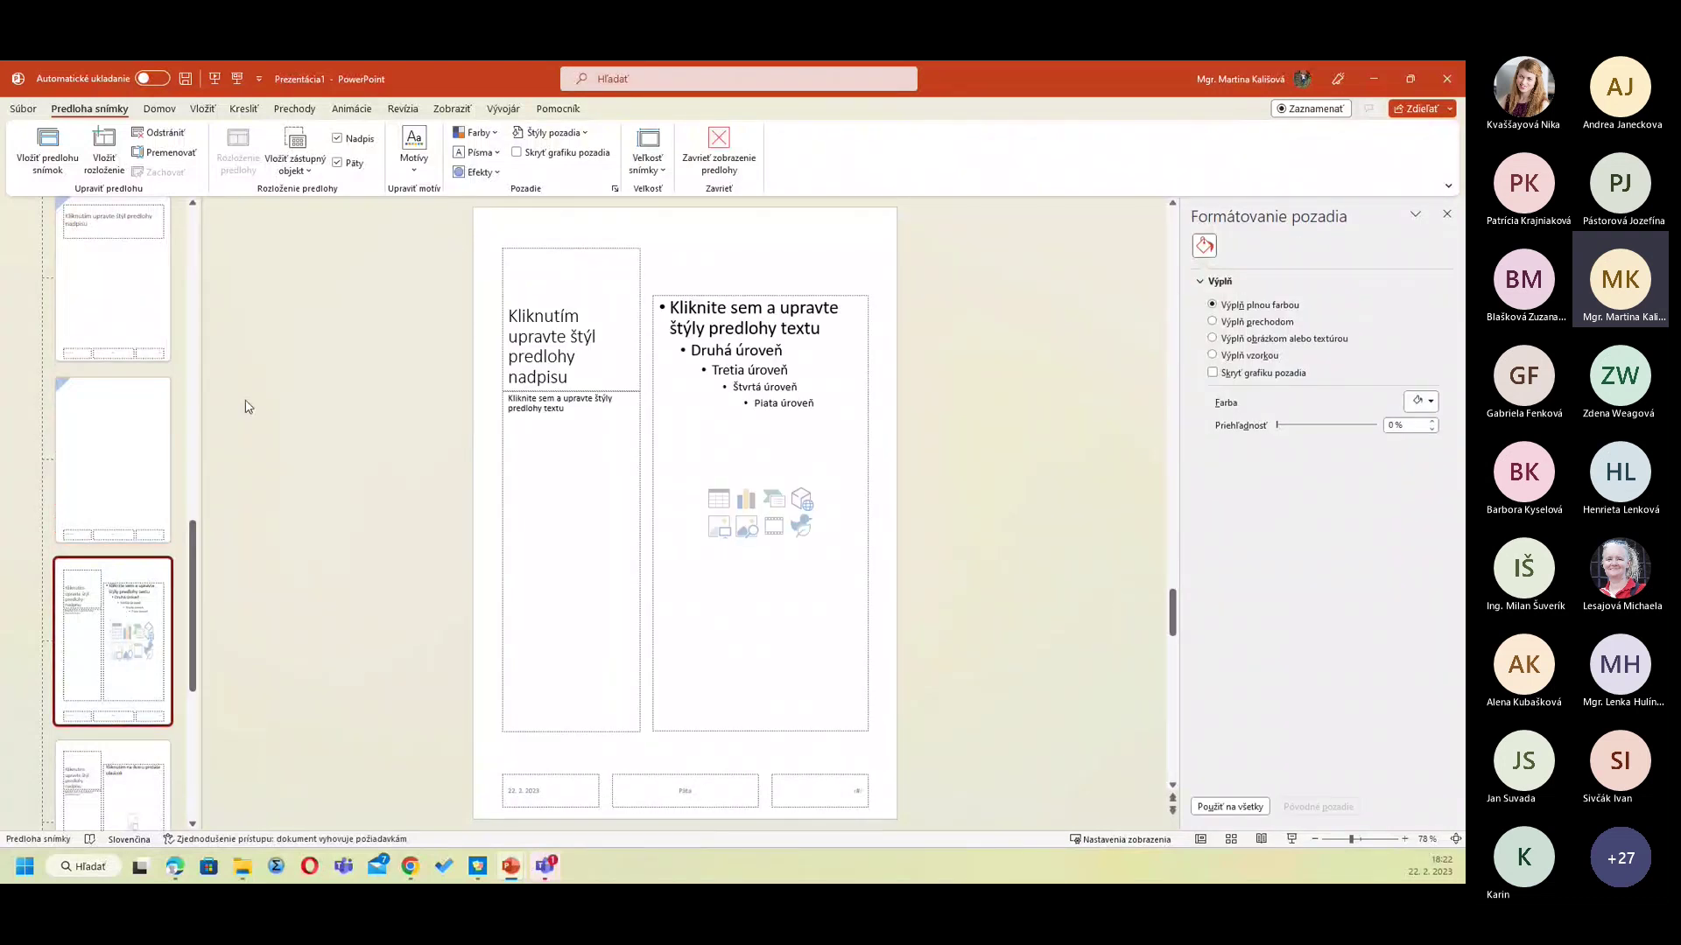
key("ctrl+v")
scroll(66, 738, "down", 1)
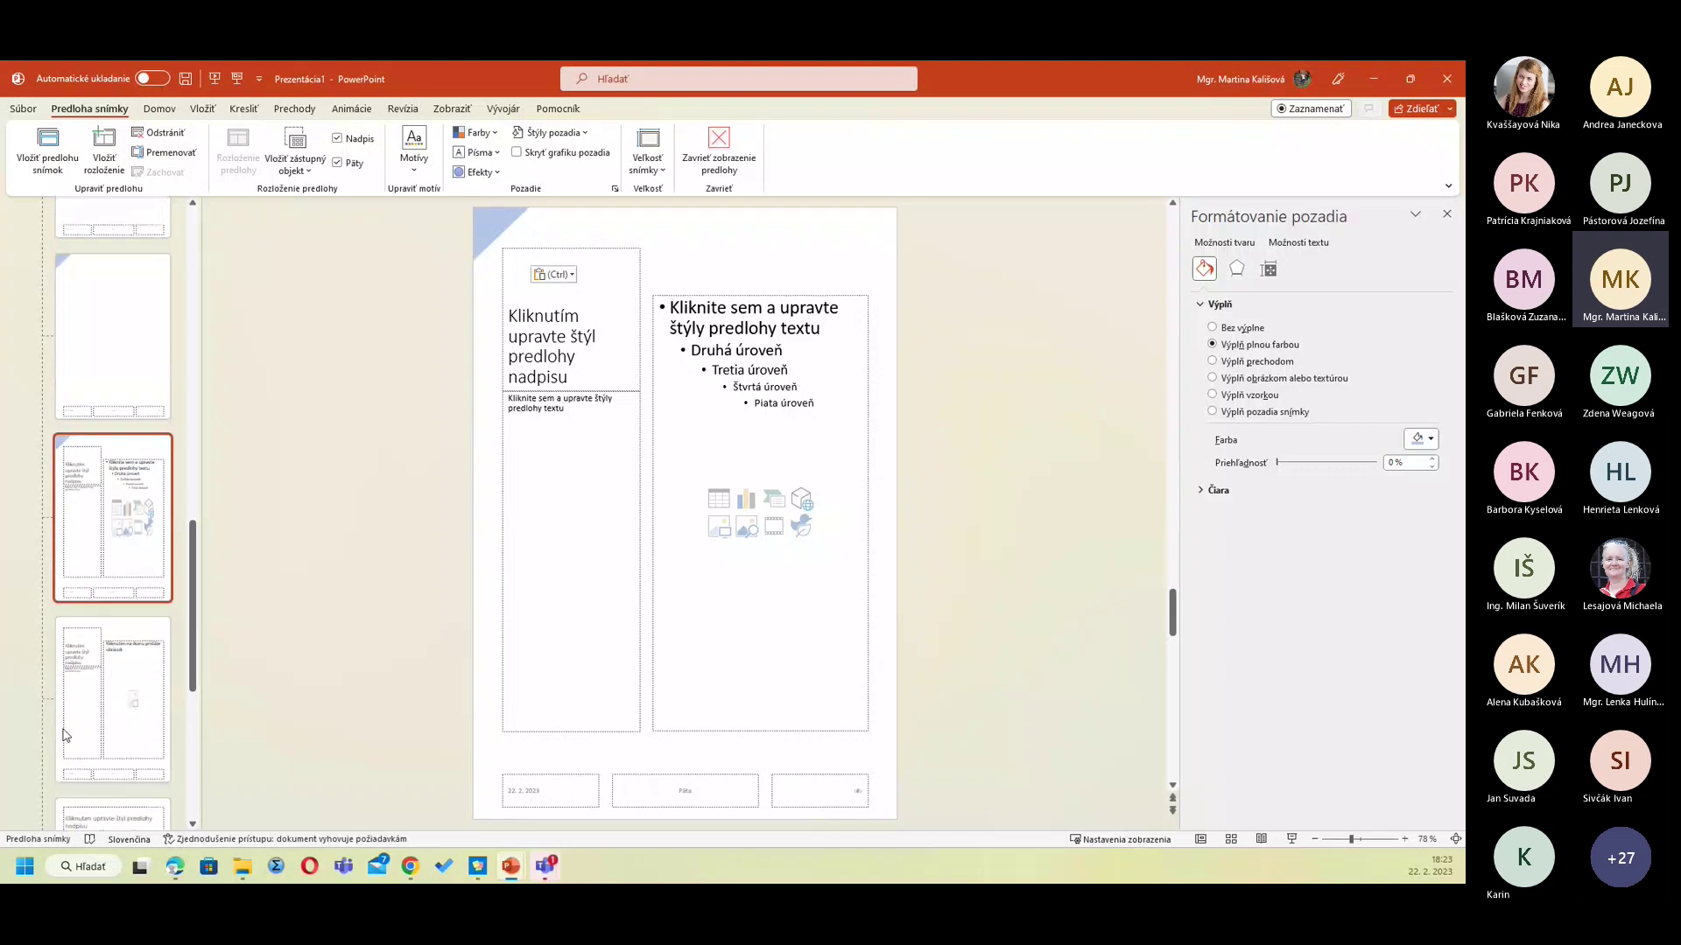
left_click(105, 678)
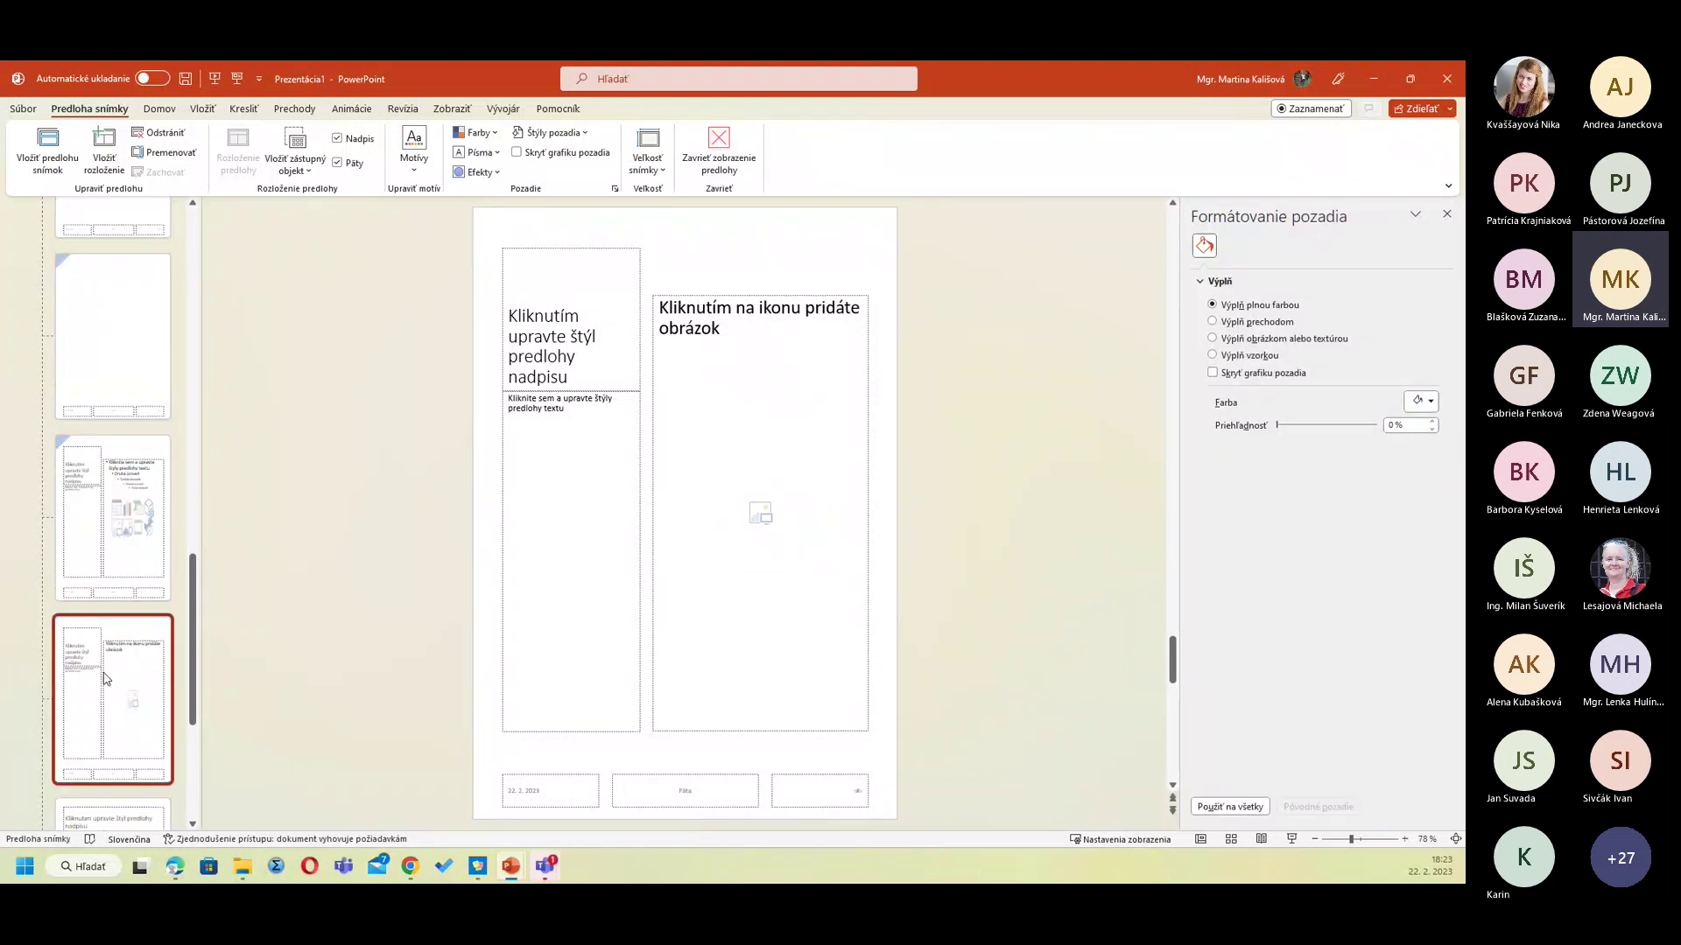
key("ctrl+v")
scroll(100, 613, "down", 2)
scroll(100, 595, "down", 1)
left_click(97, 558)
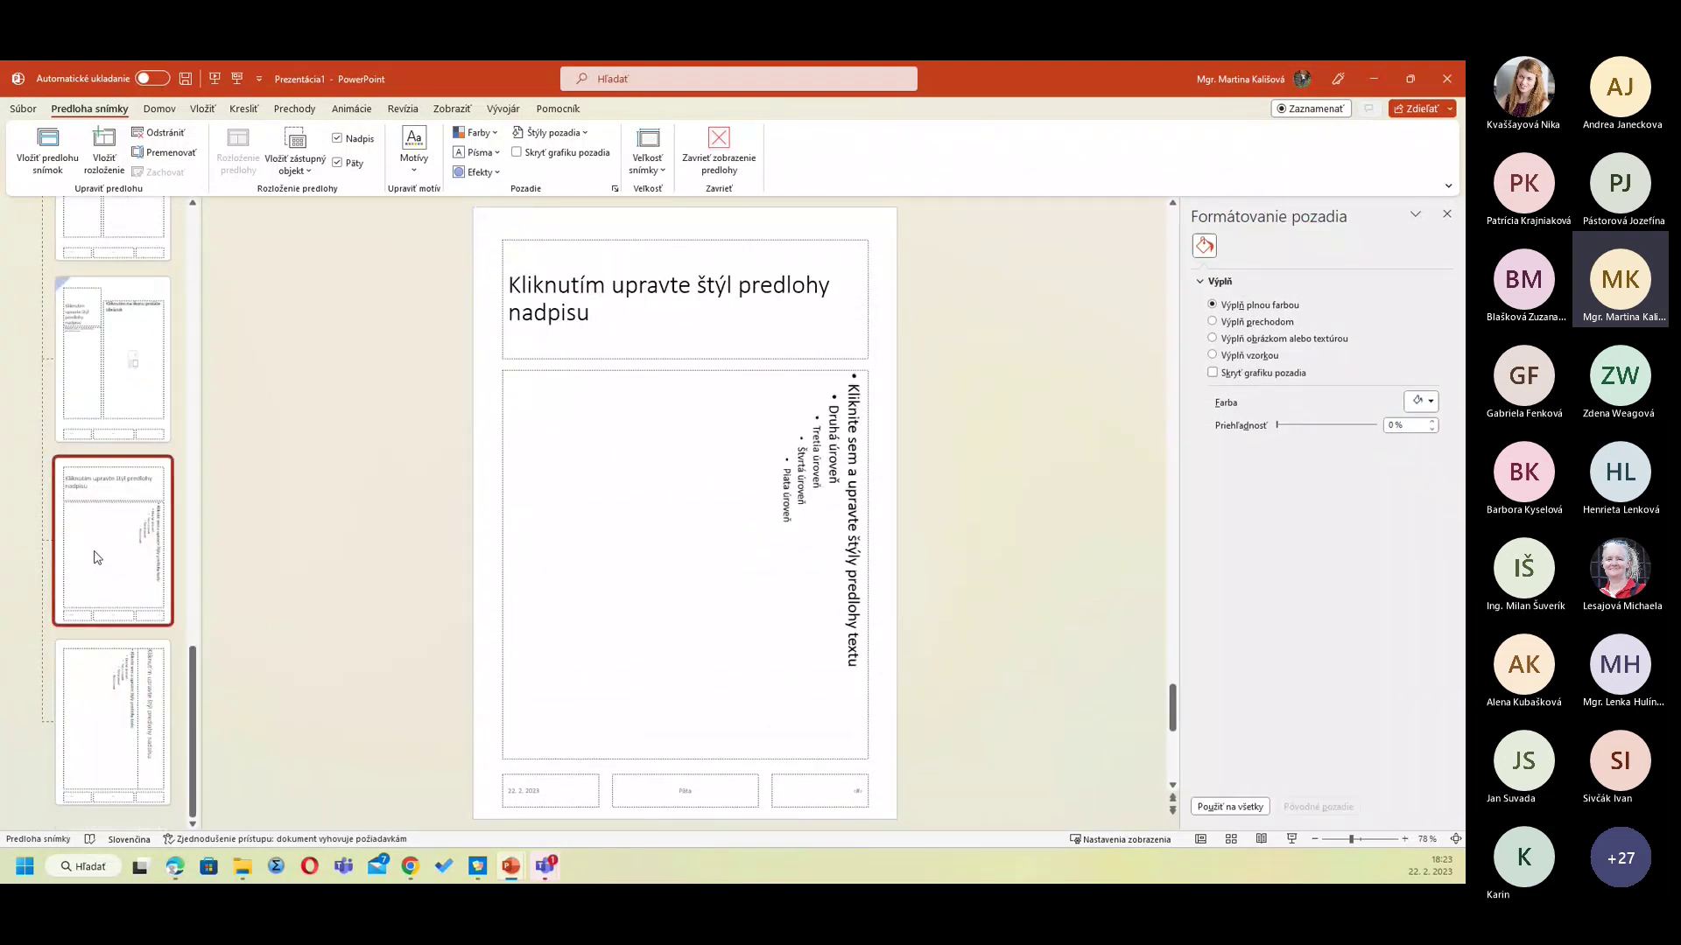
key("ctrl+v")
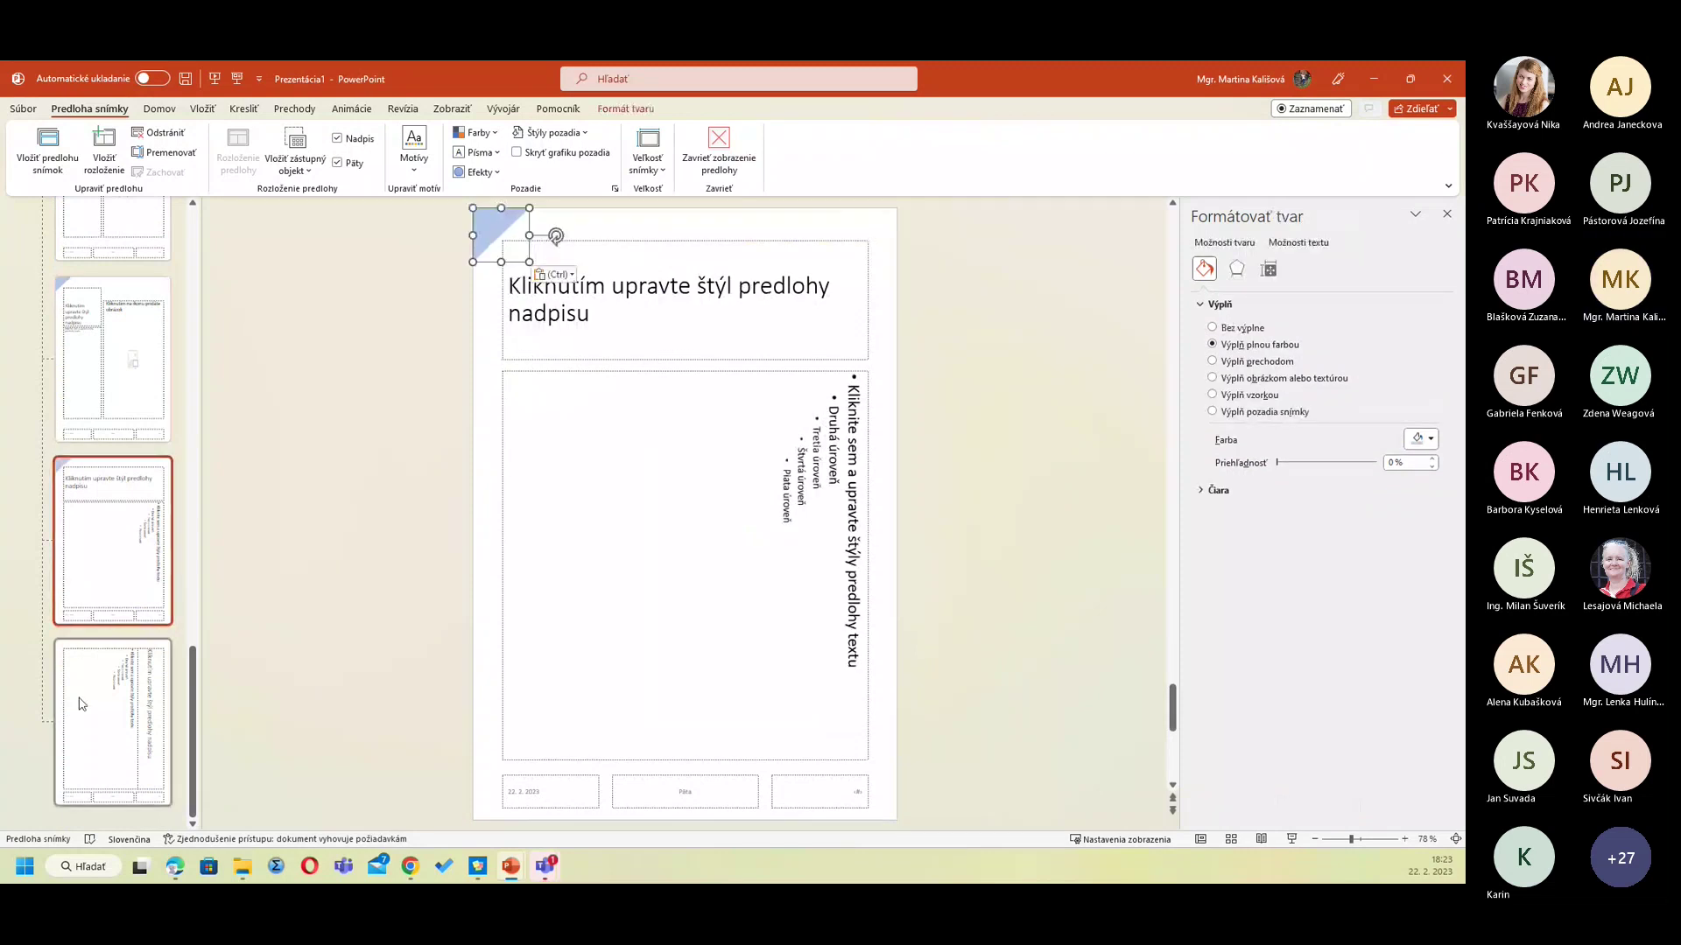
left_click(81, 703)
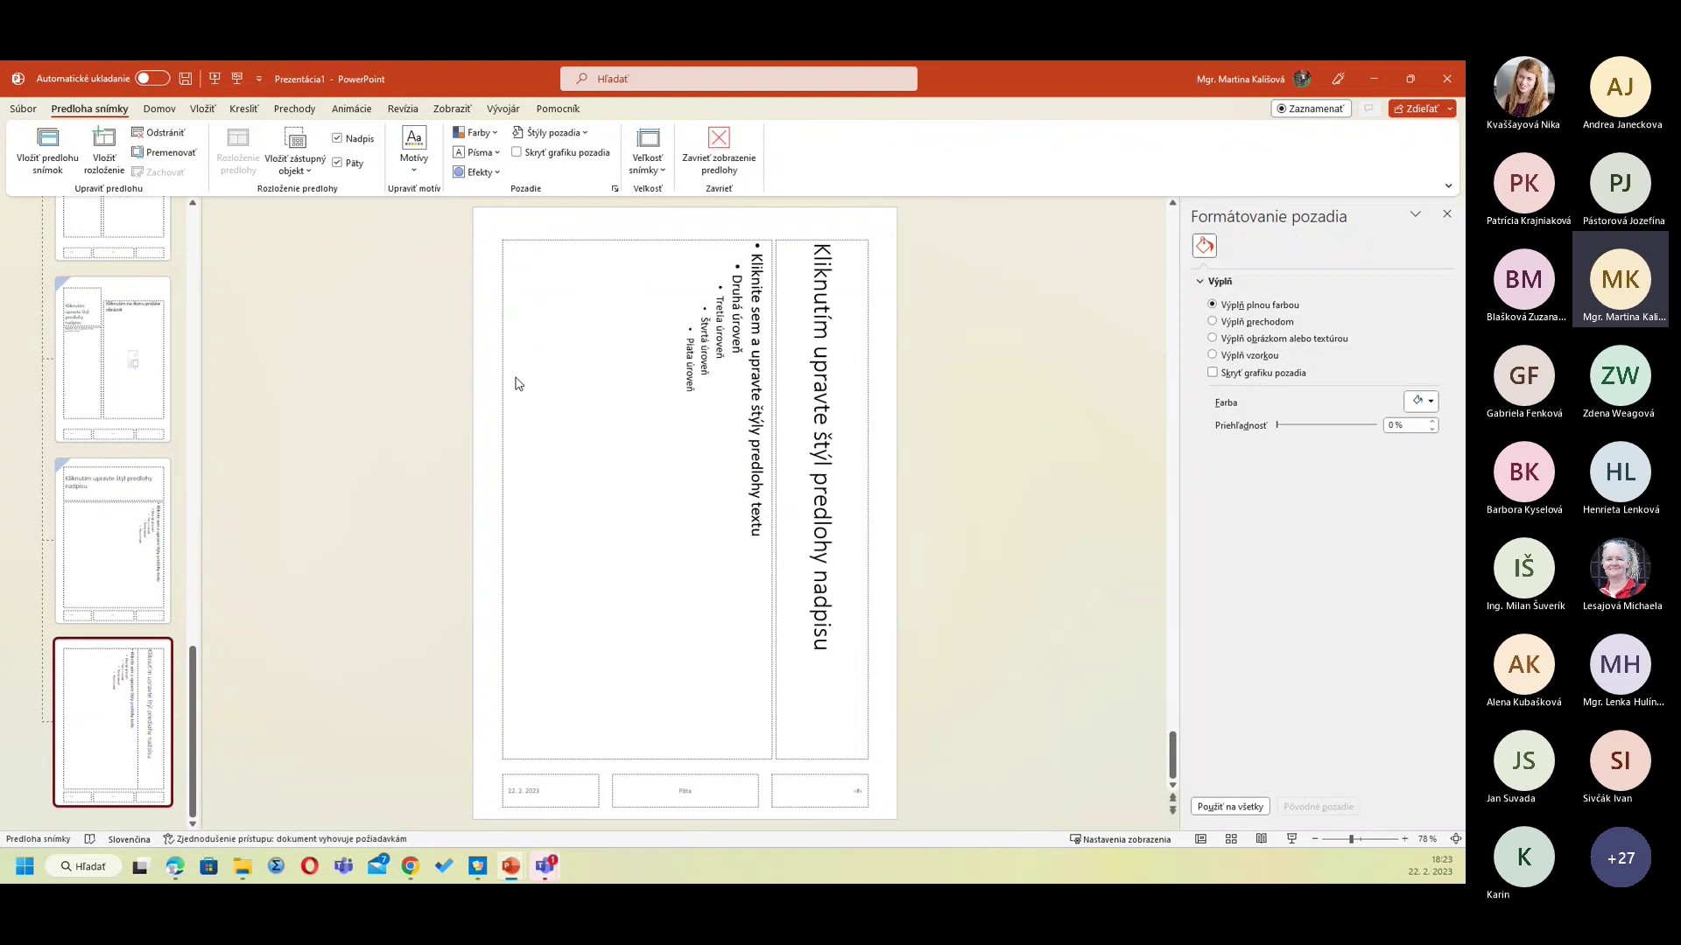
key("ctrl+v")
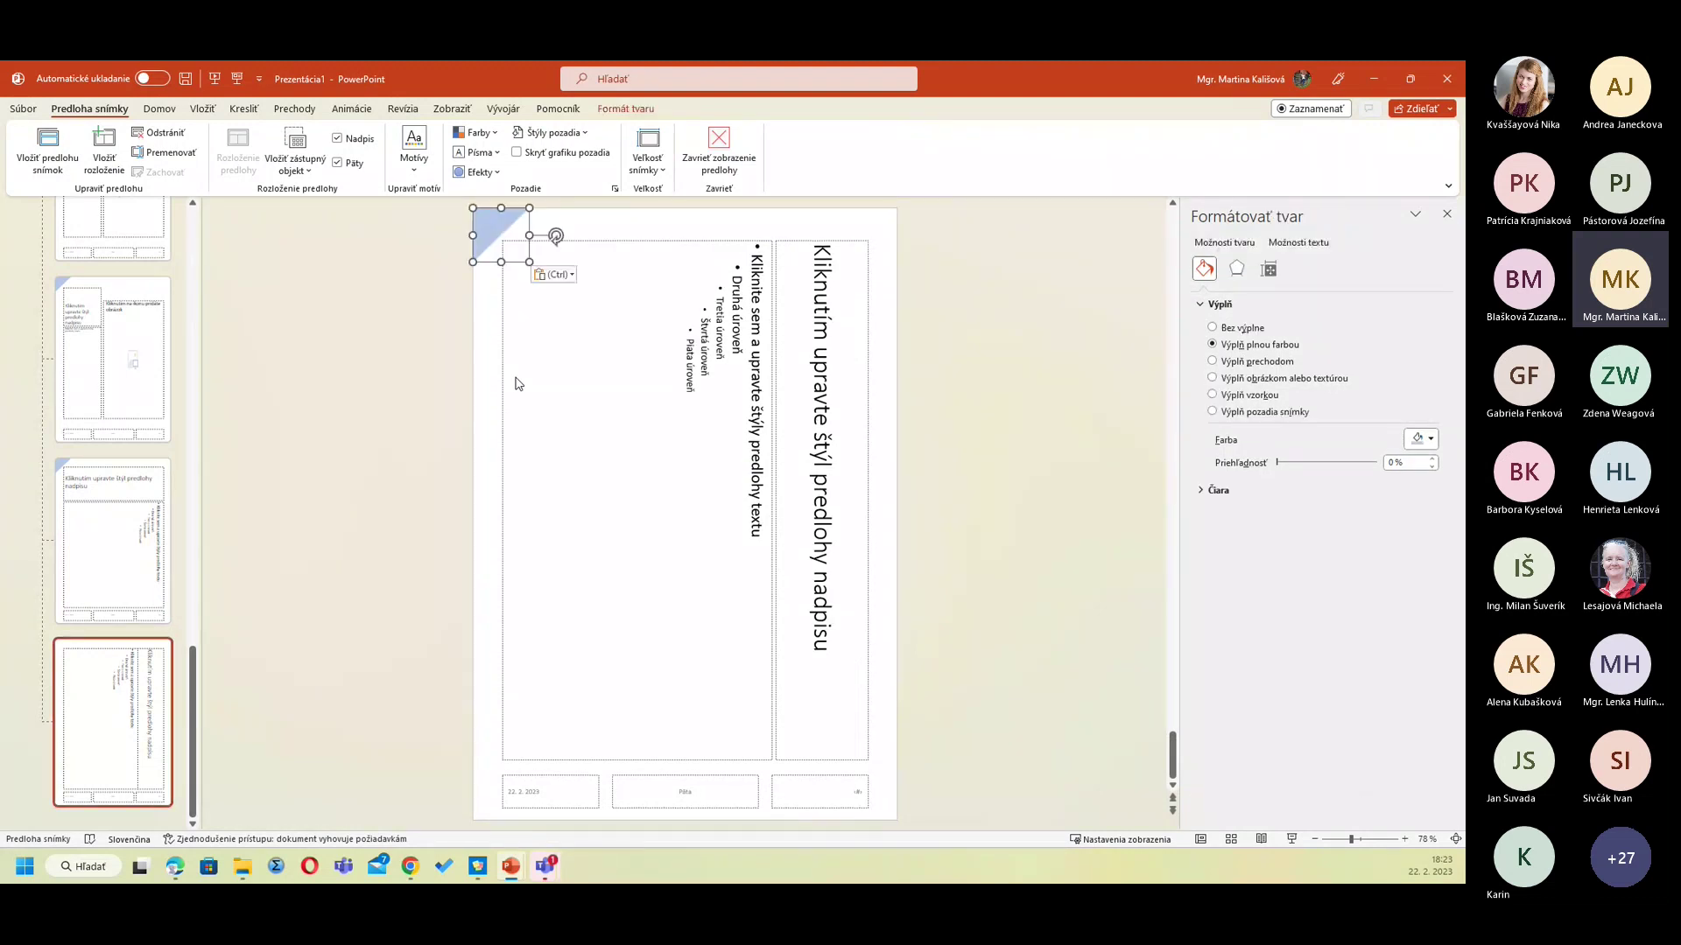
scroll(210, 581, "up", 5)
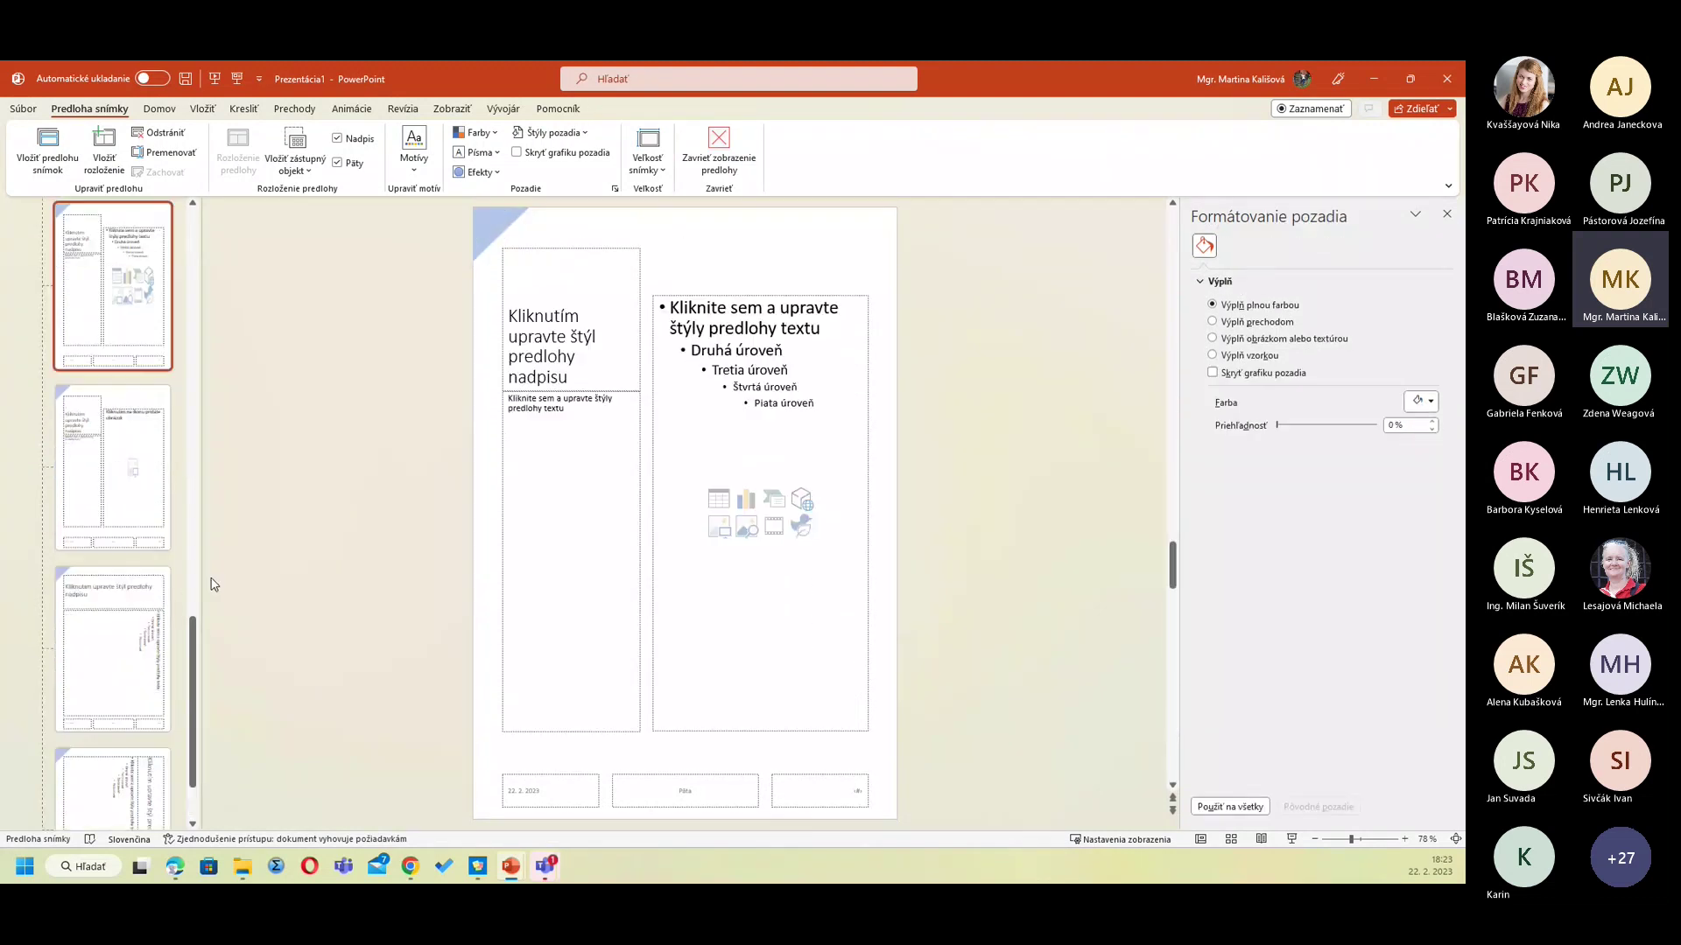
scroll(245, 563, "up", 4)
scroll(240, 555, "up", 2)
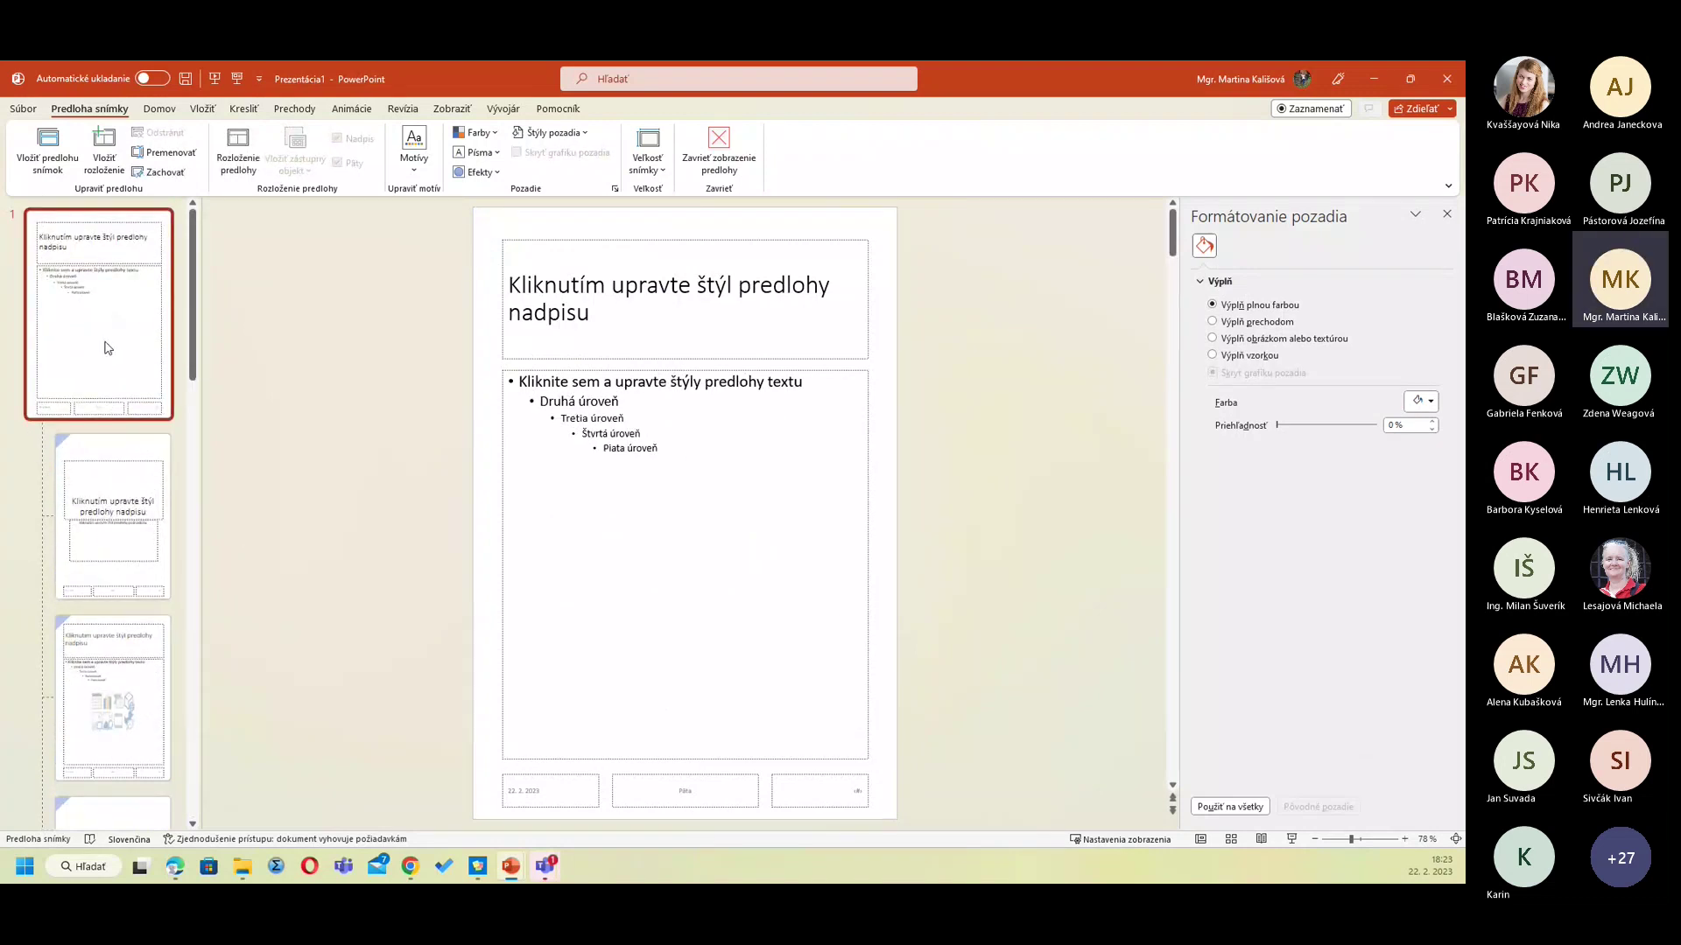
Step: Paste the blue corner triangle onto the slide master, then check the Title Slide and Title and Content layouts
key("ctrl+v")
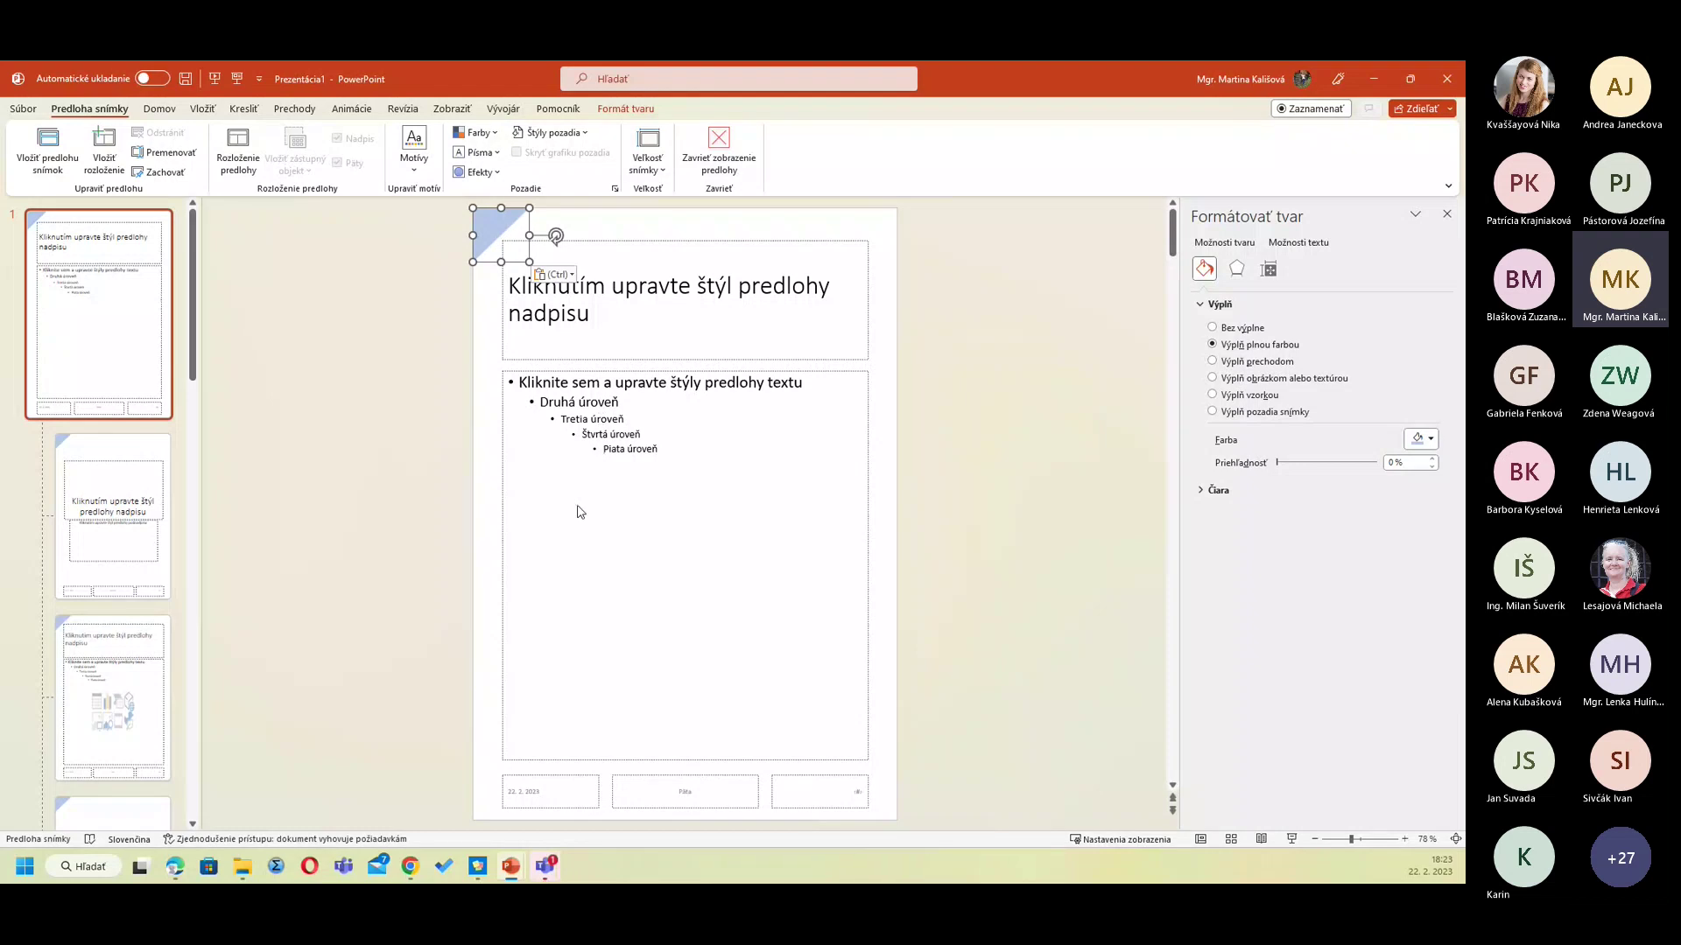
left_click(694, 792)
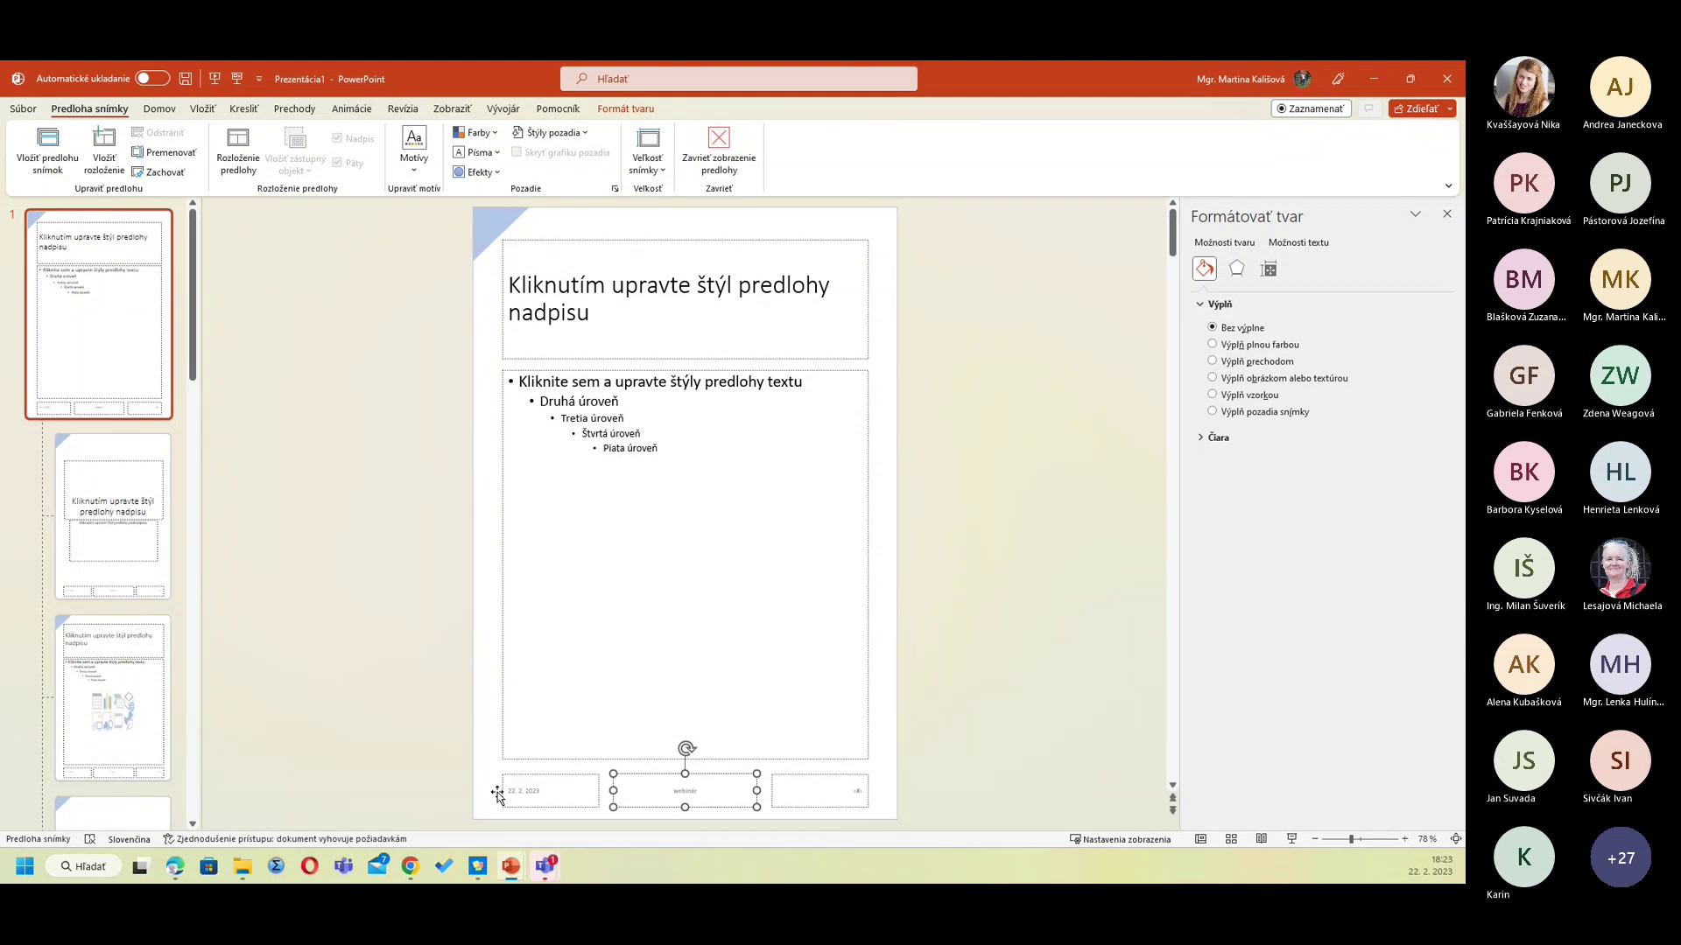
left_click(124, 594)
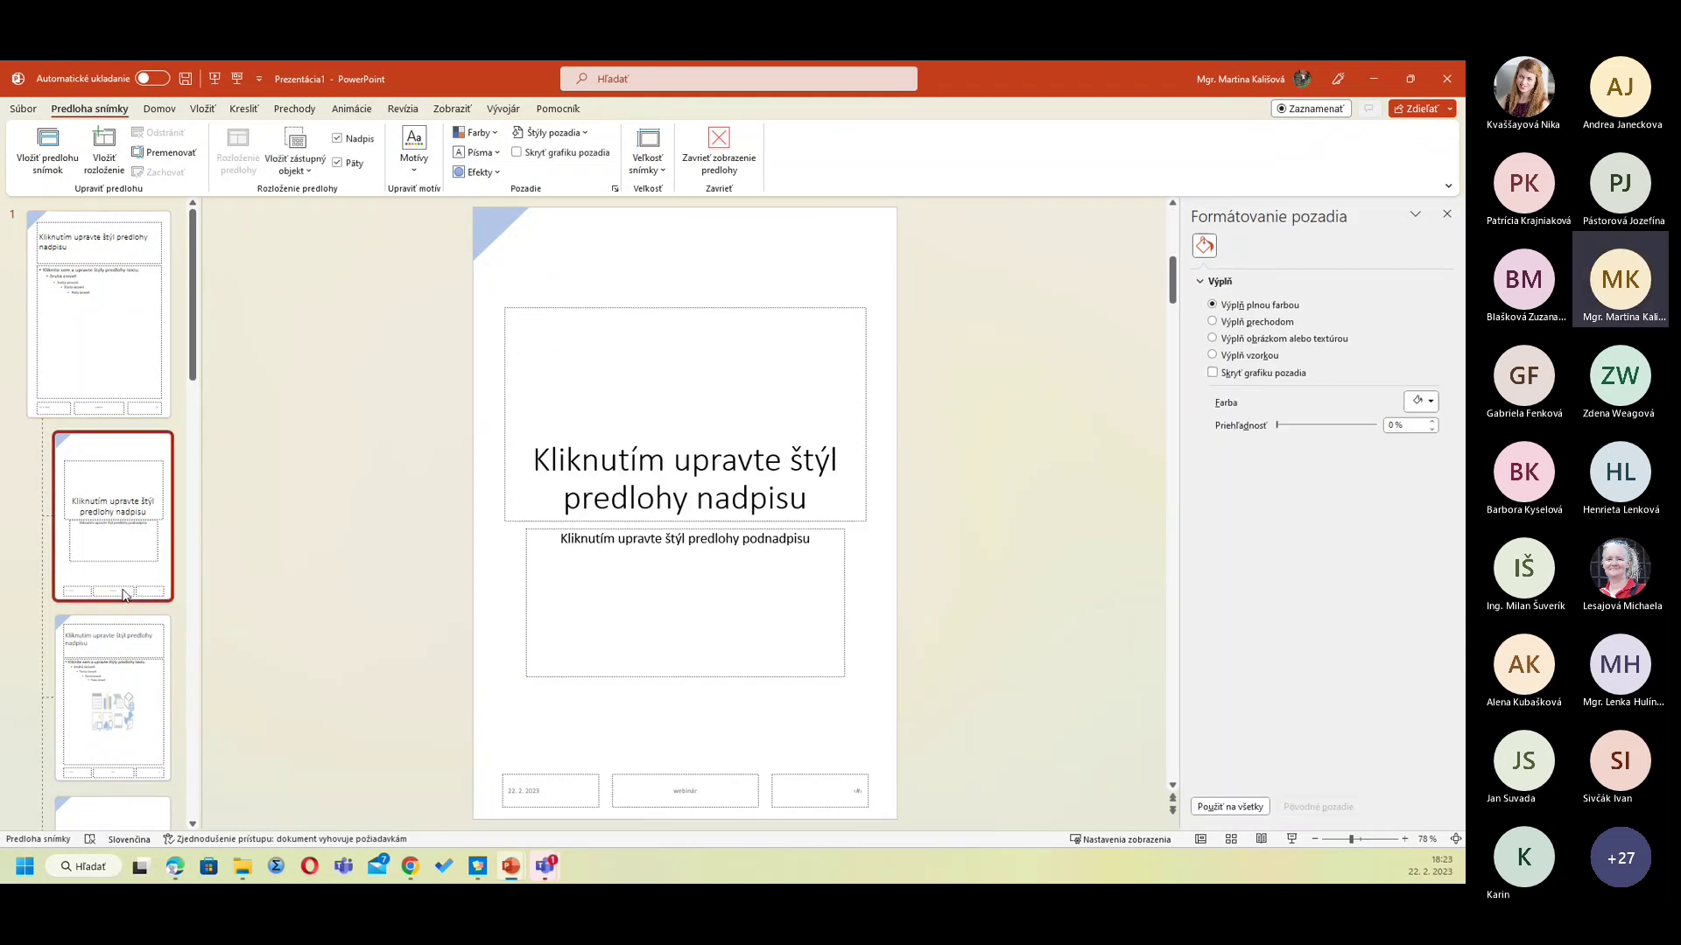
left_click(113, 692)
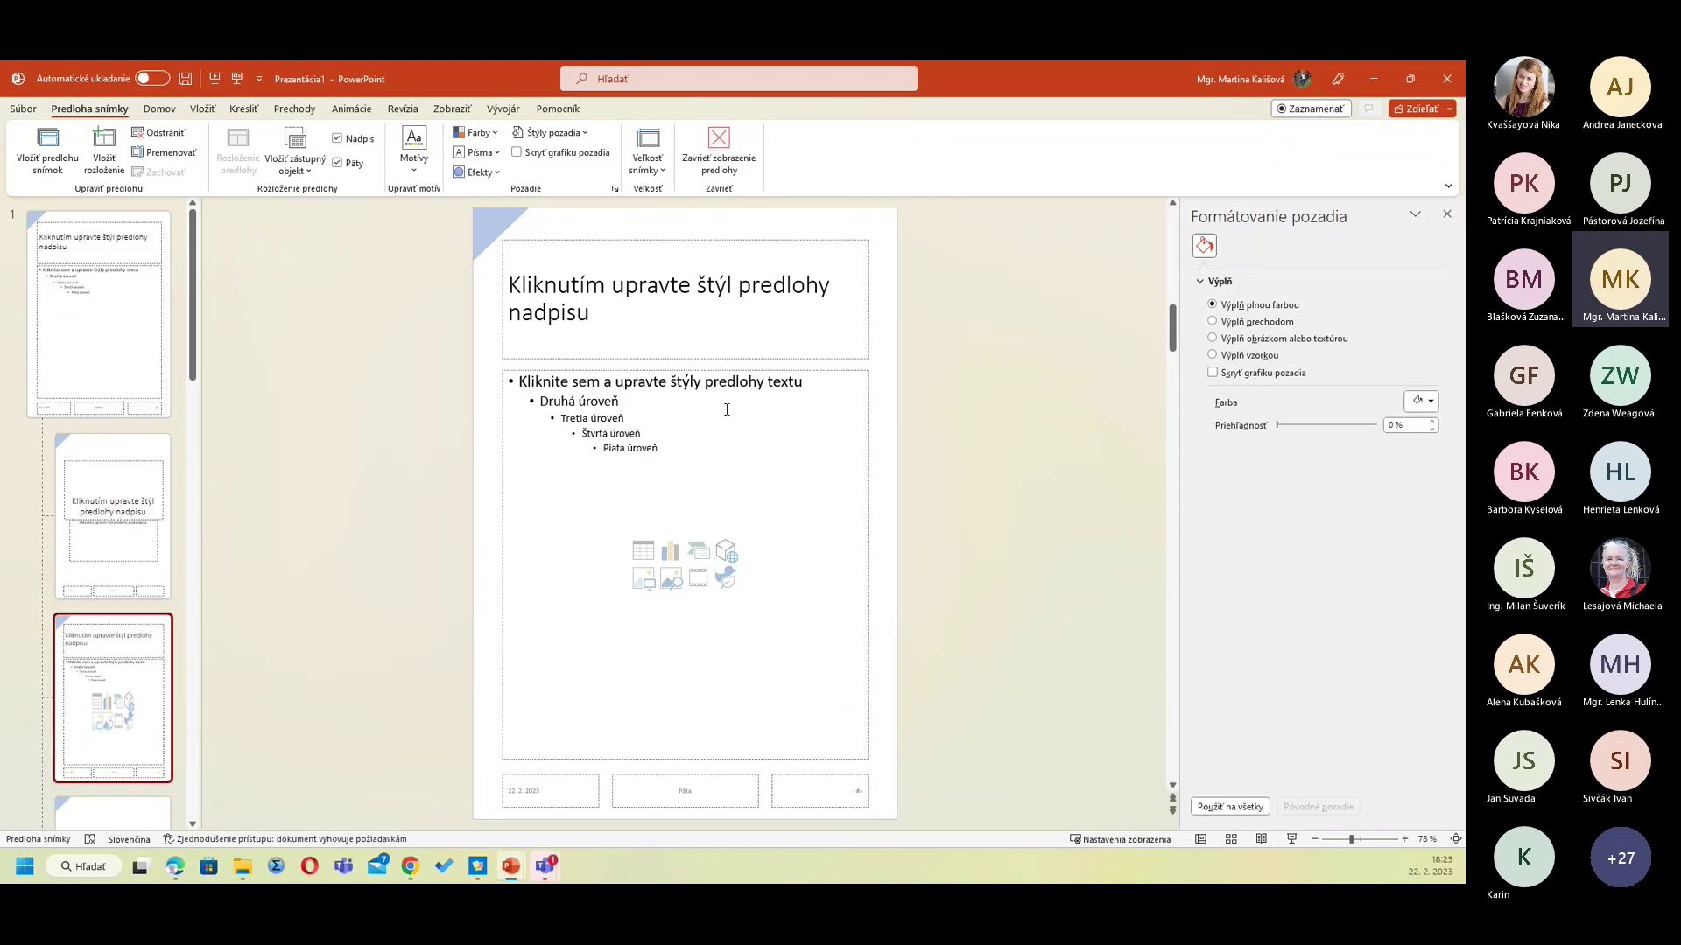
Step: Close slide master view and select slide 1, which now shows the blue corner triangle
left_click(495, 135)
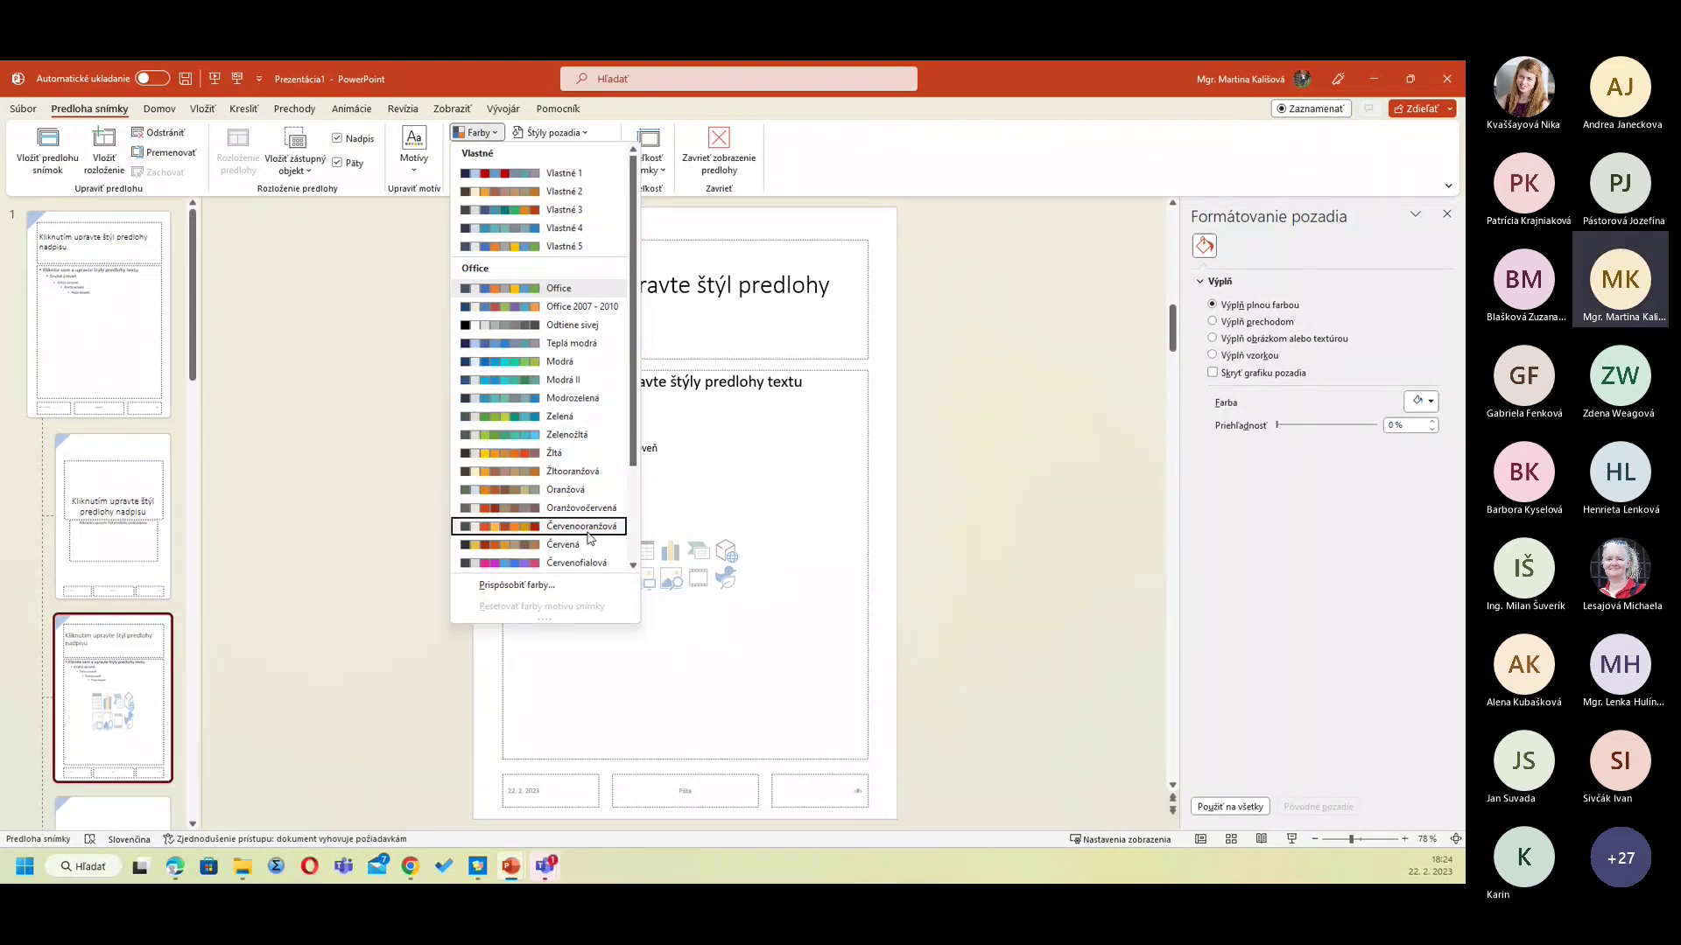
left_click(563, 344)
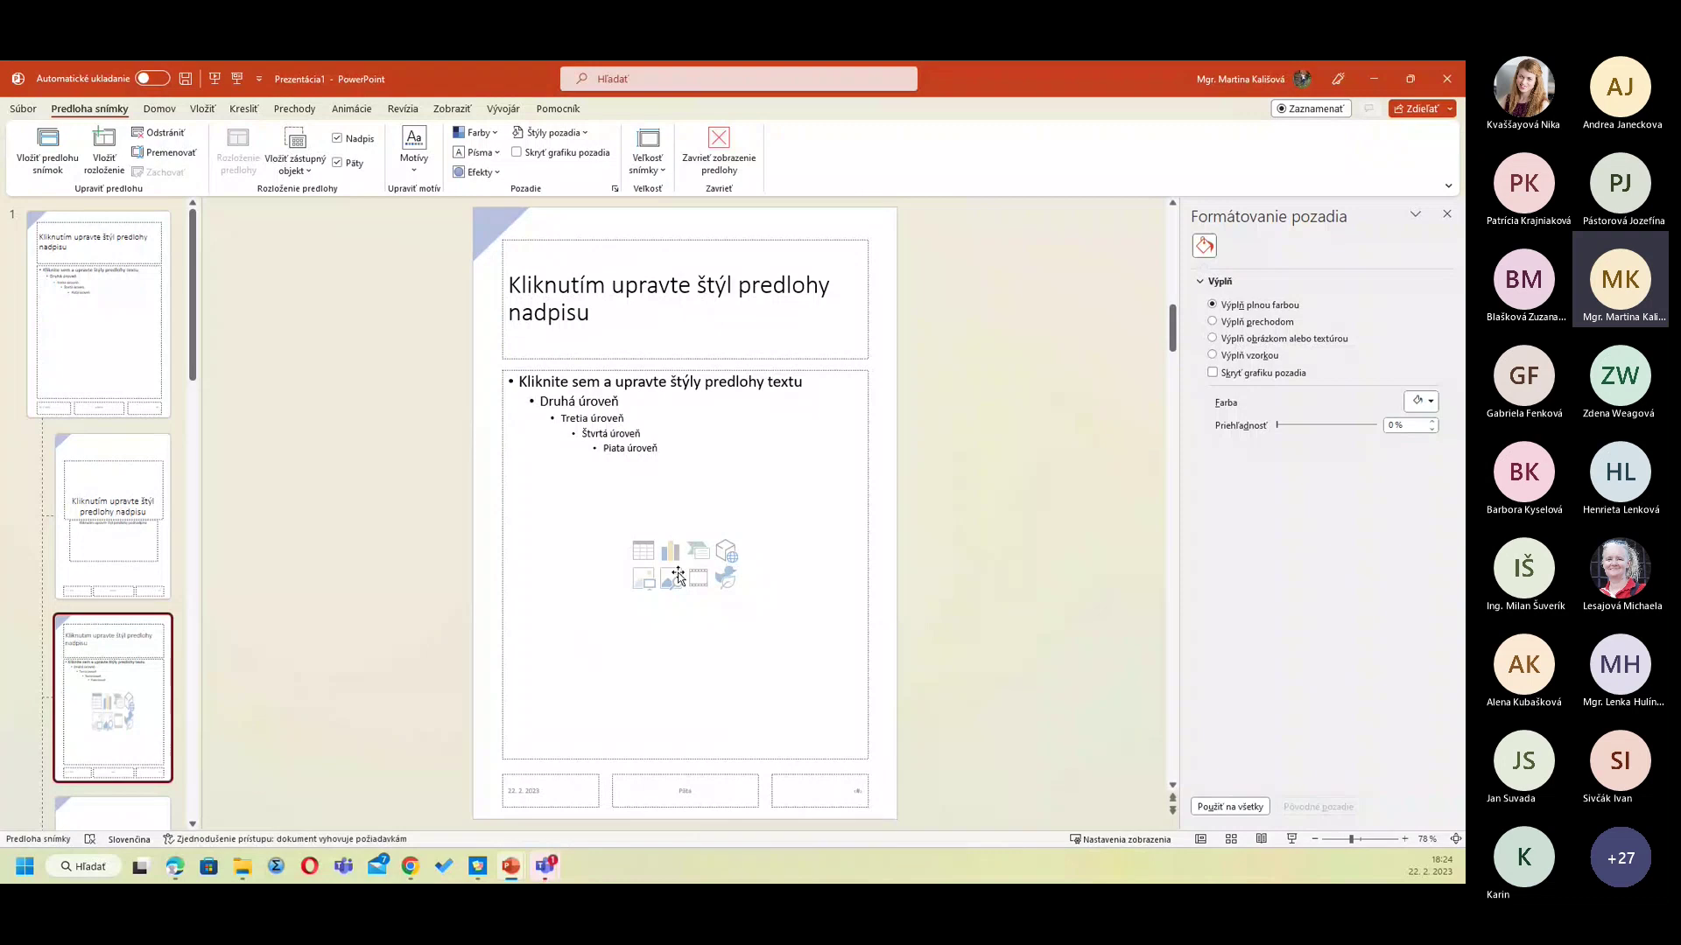
left_click(752, 242)
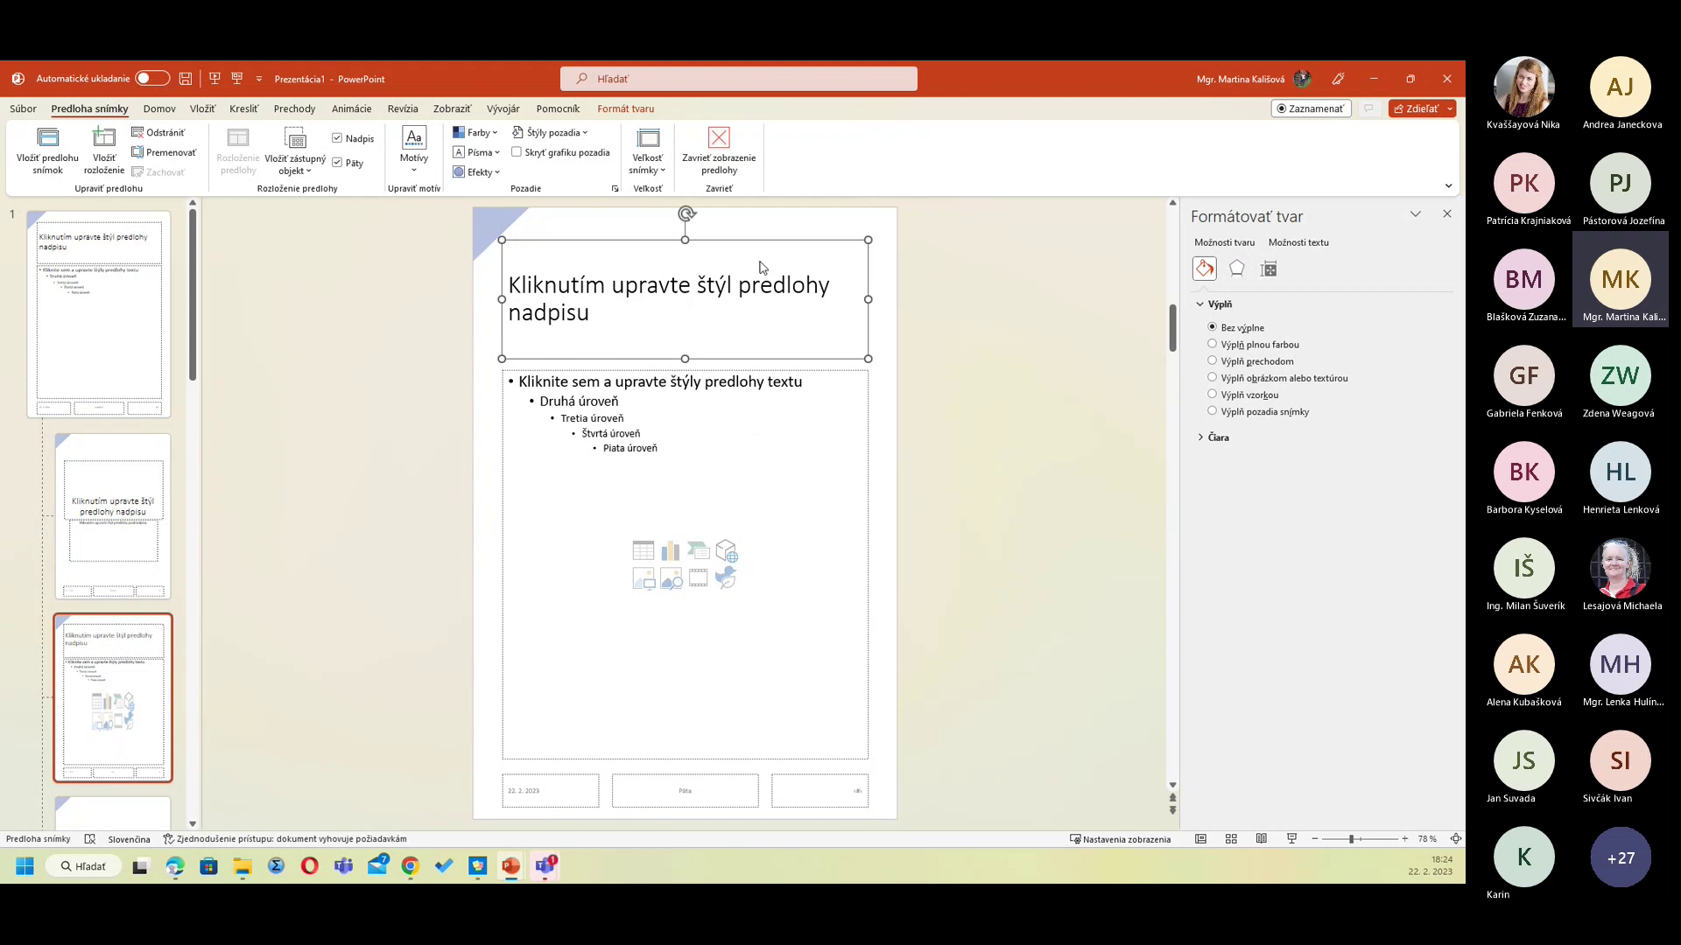
left_click(717, 144)
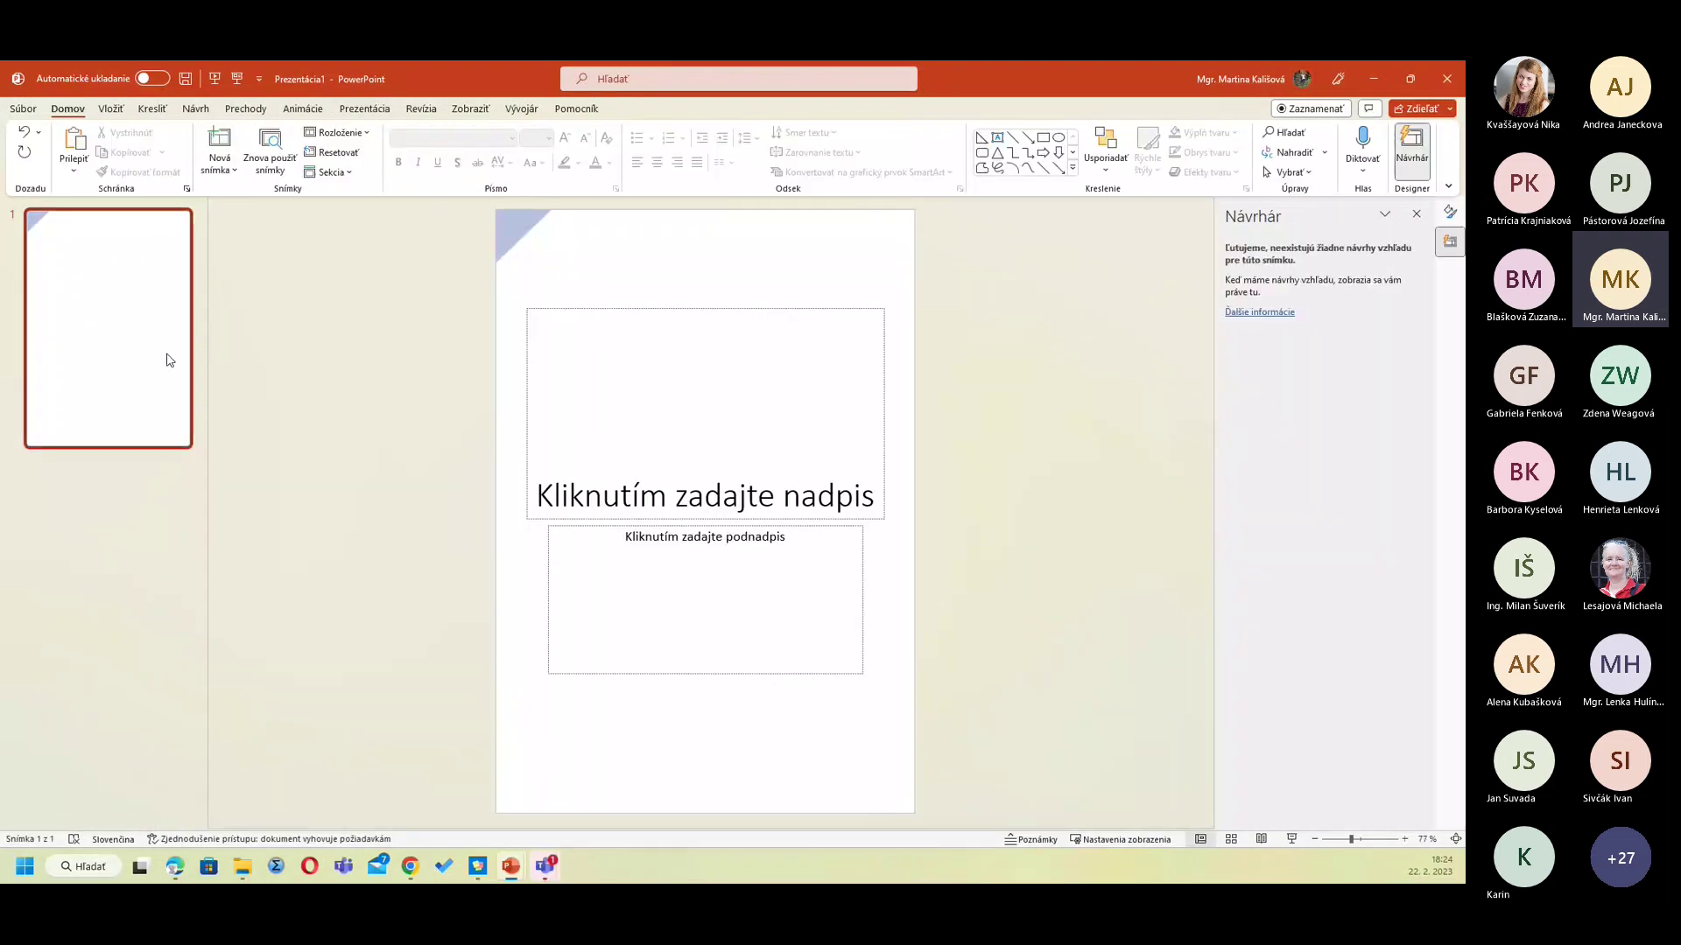
left_click(168, 360)
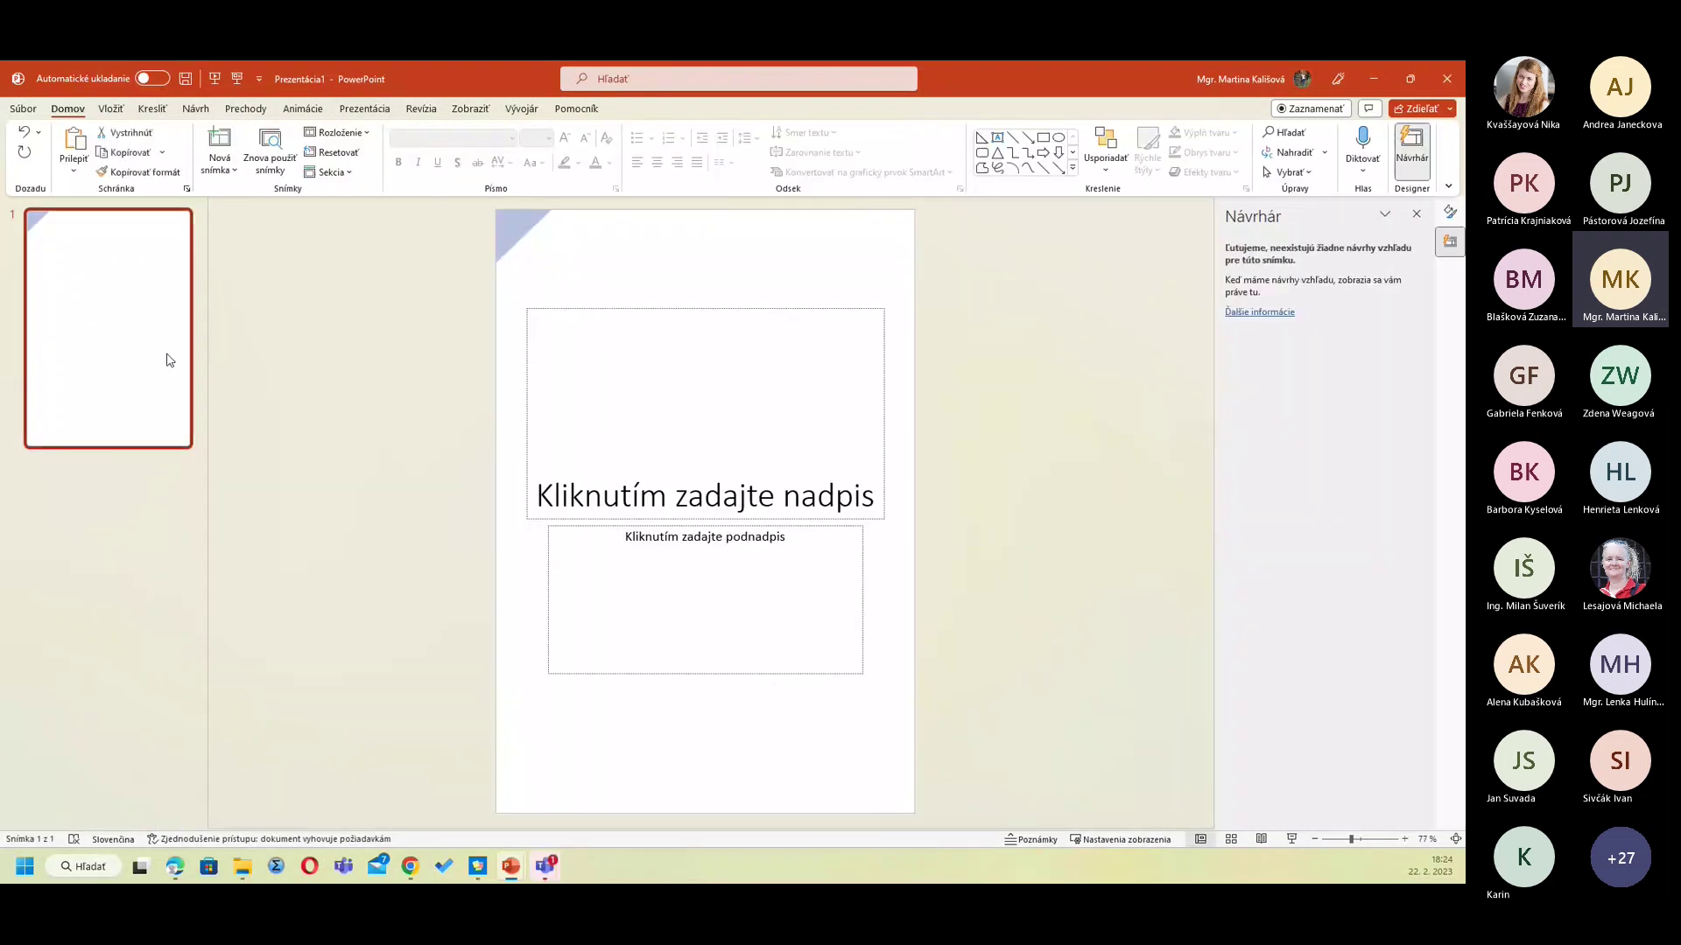
Step: Add a Title and Content slide 2 and open its stock images library from the placeholder
left_click(214, 149)
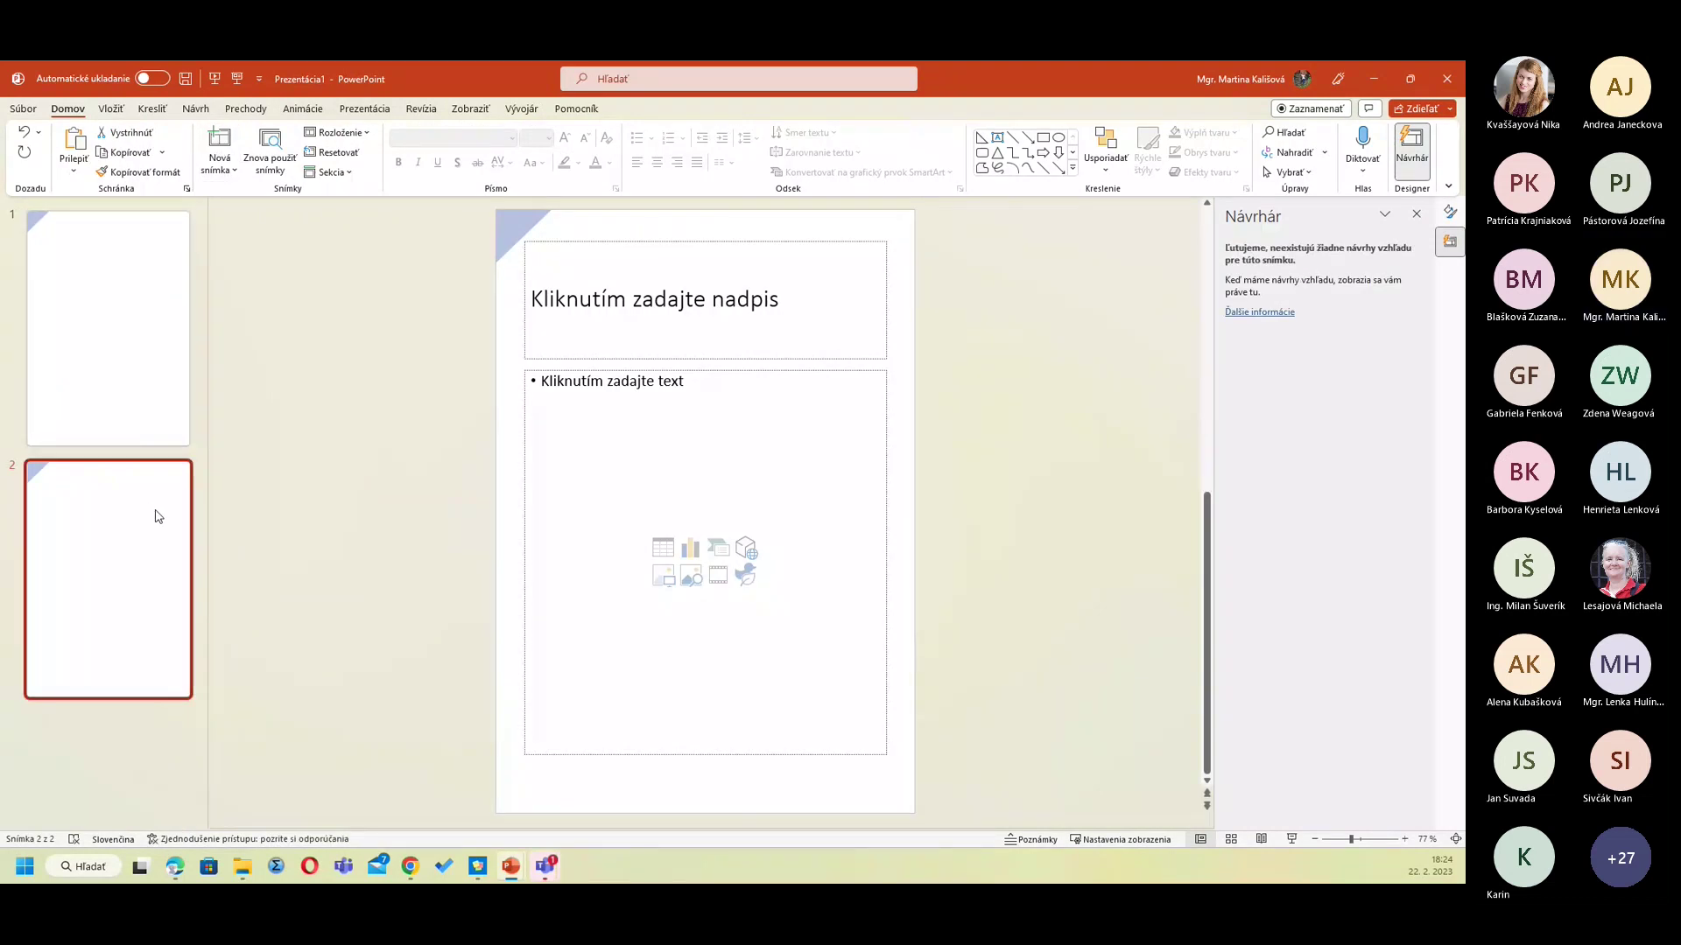
left_click(581, 301)
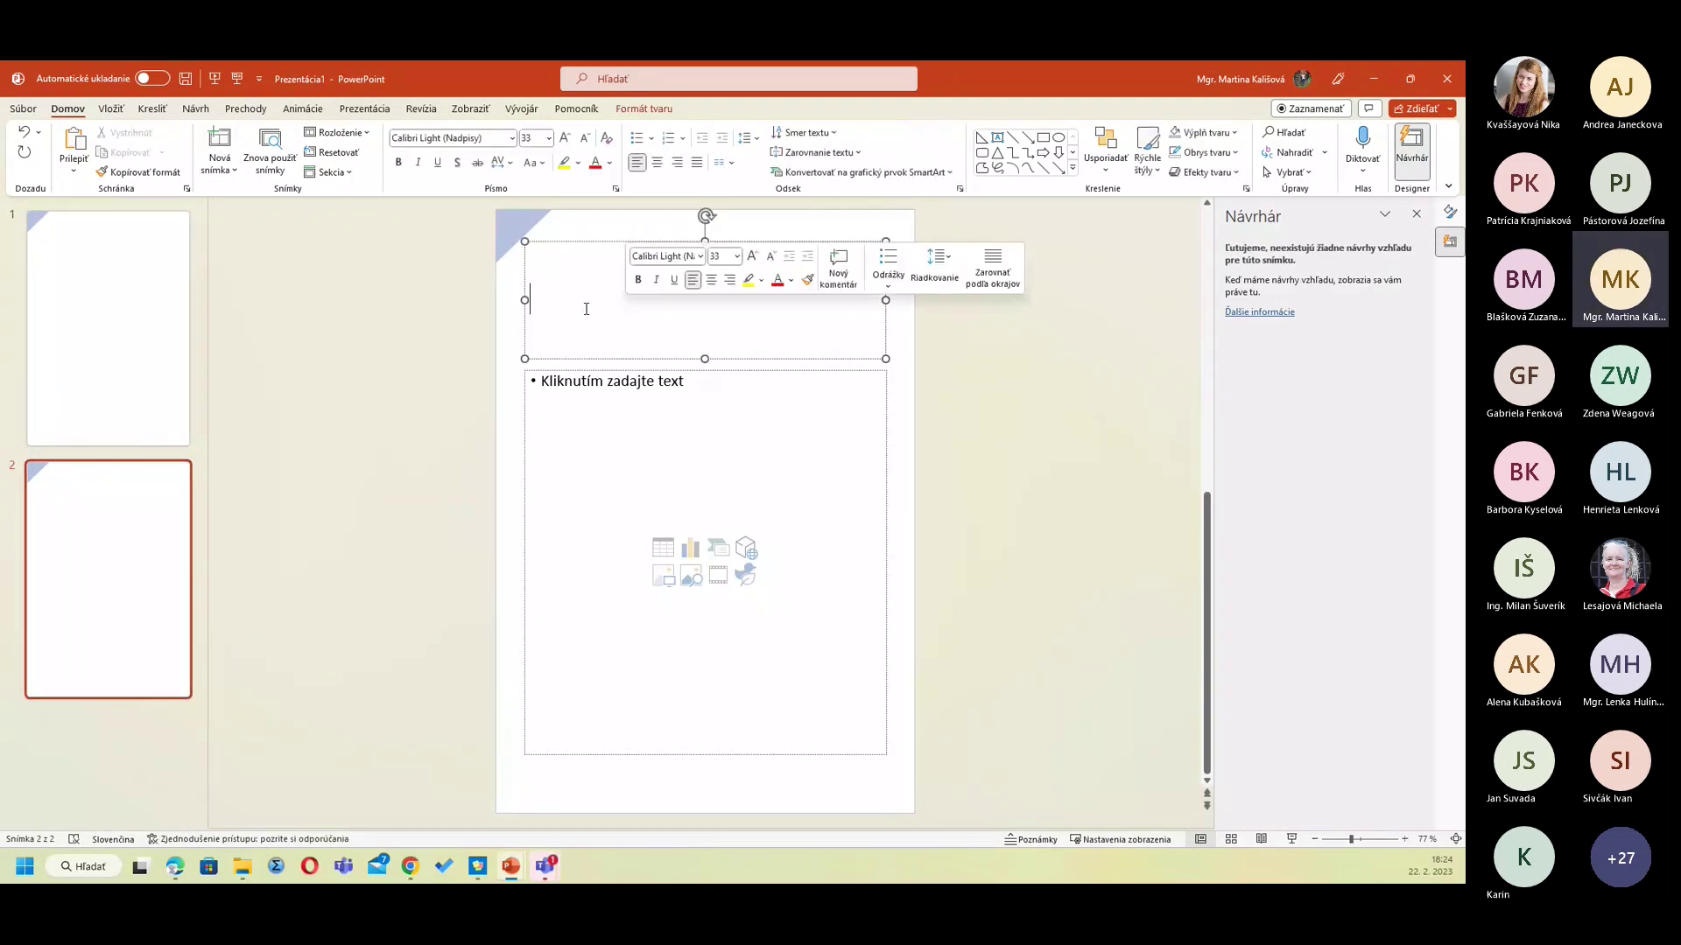
left_click(752, 386)
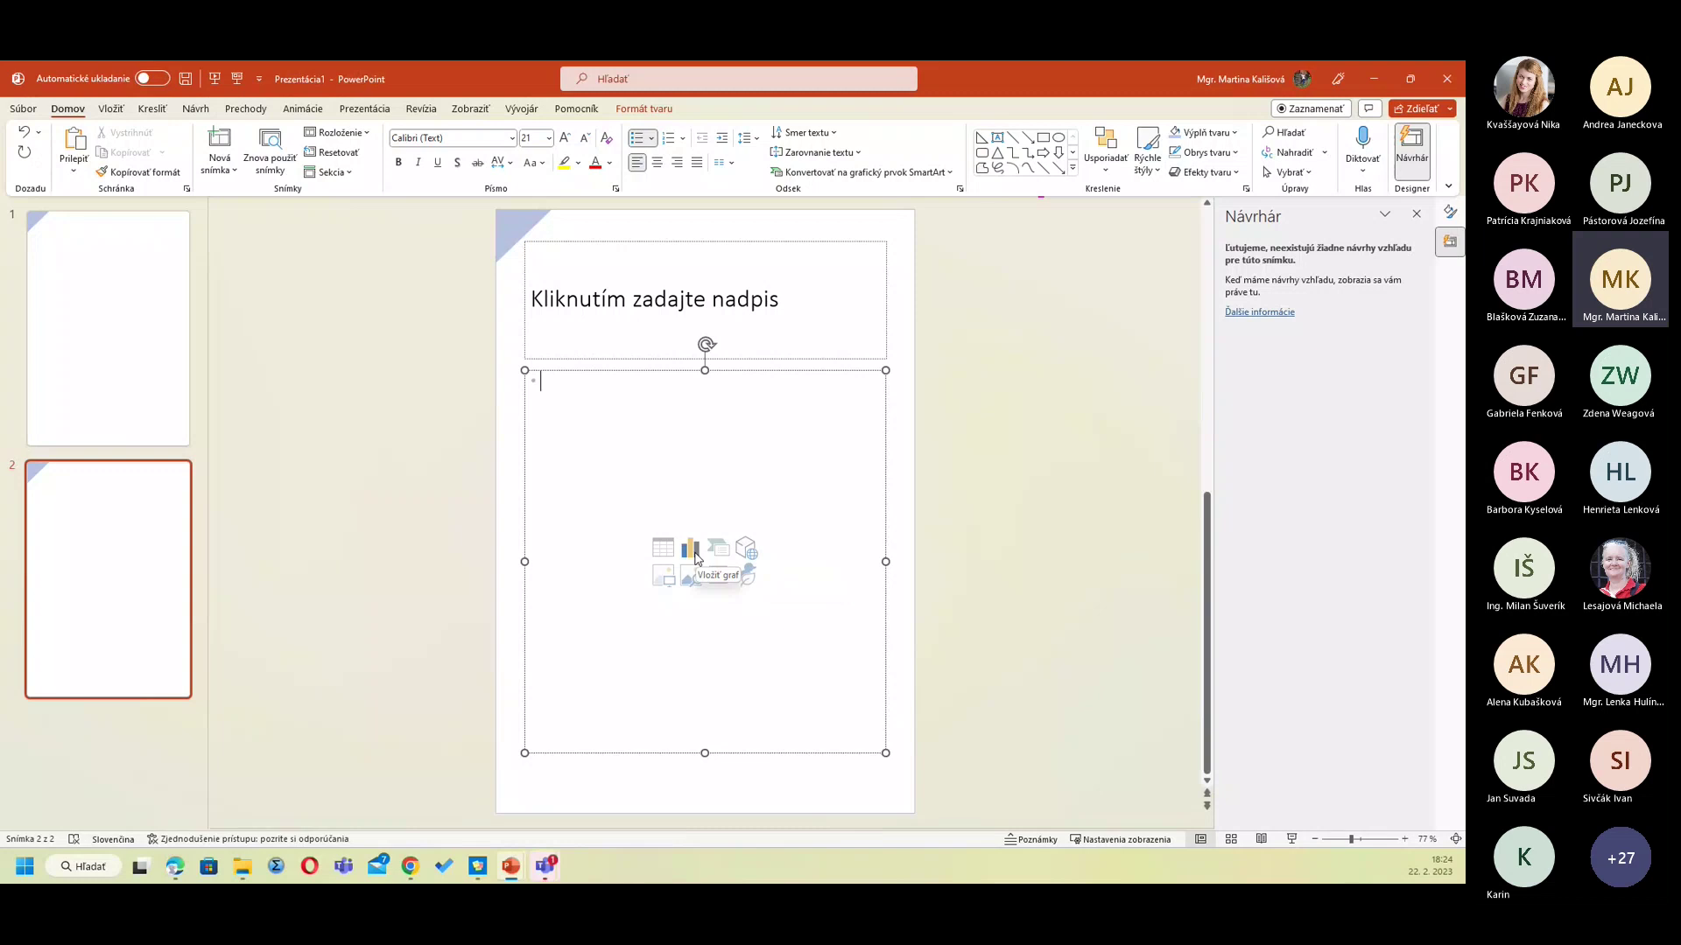
left_click(692, 579)
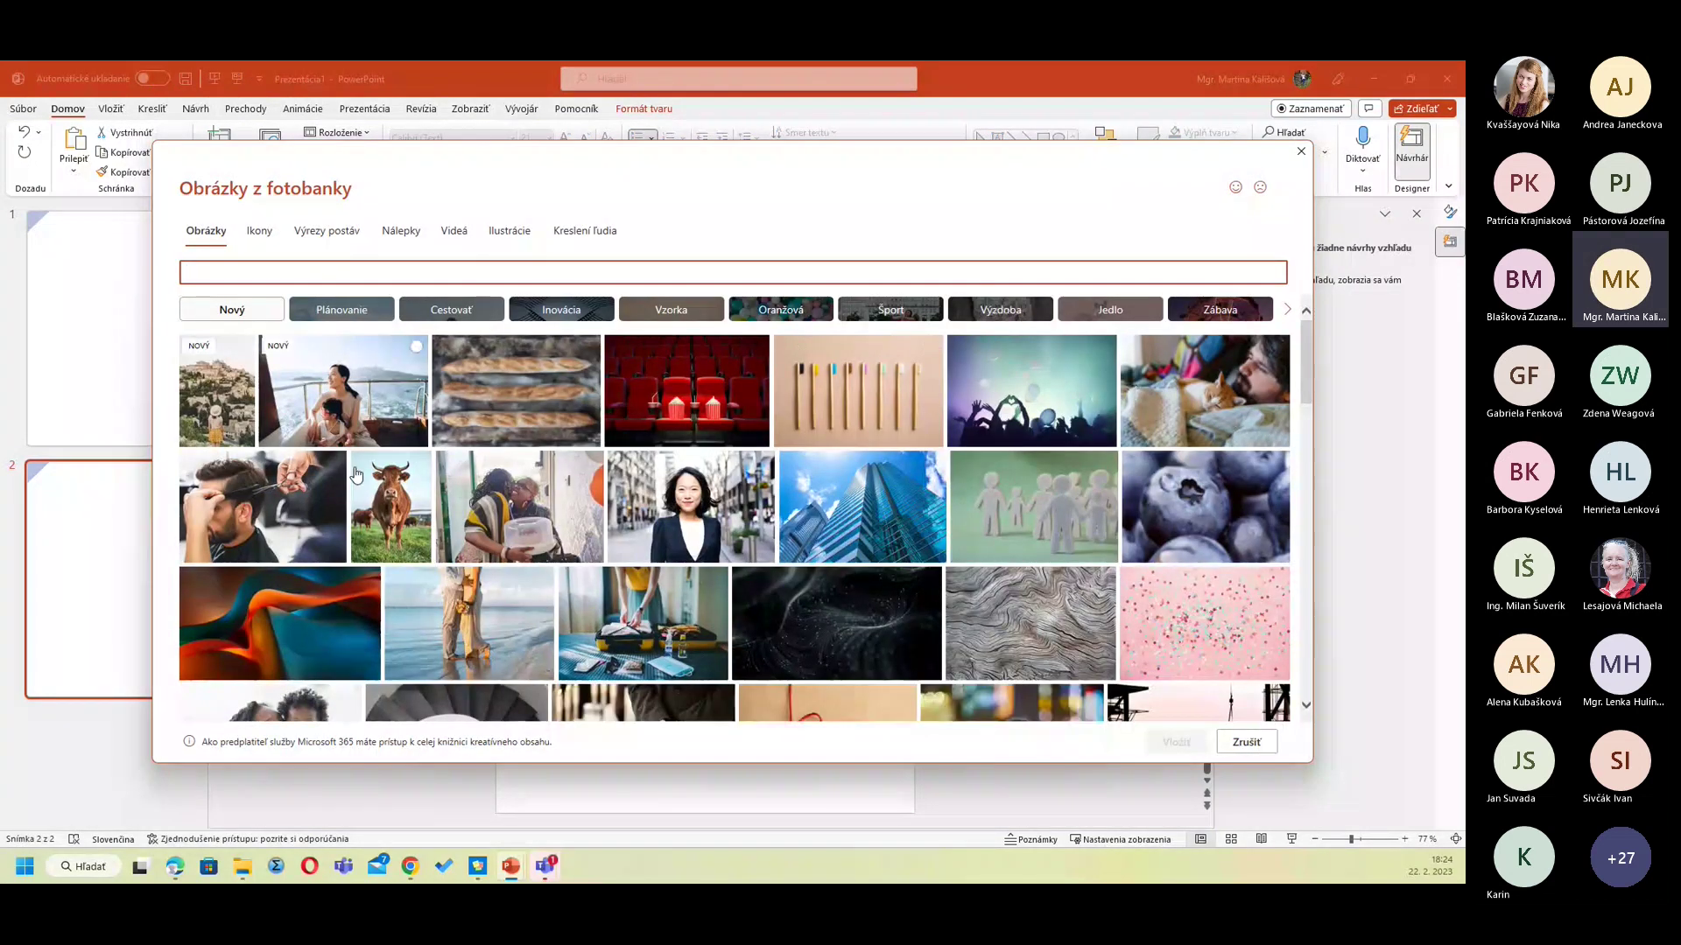
Step: Insert the pink frangipani stock photo into slide 2's content area
scroll(468, 612, "down", 2)
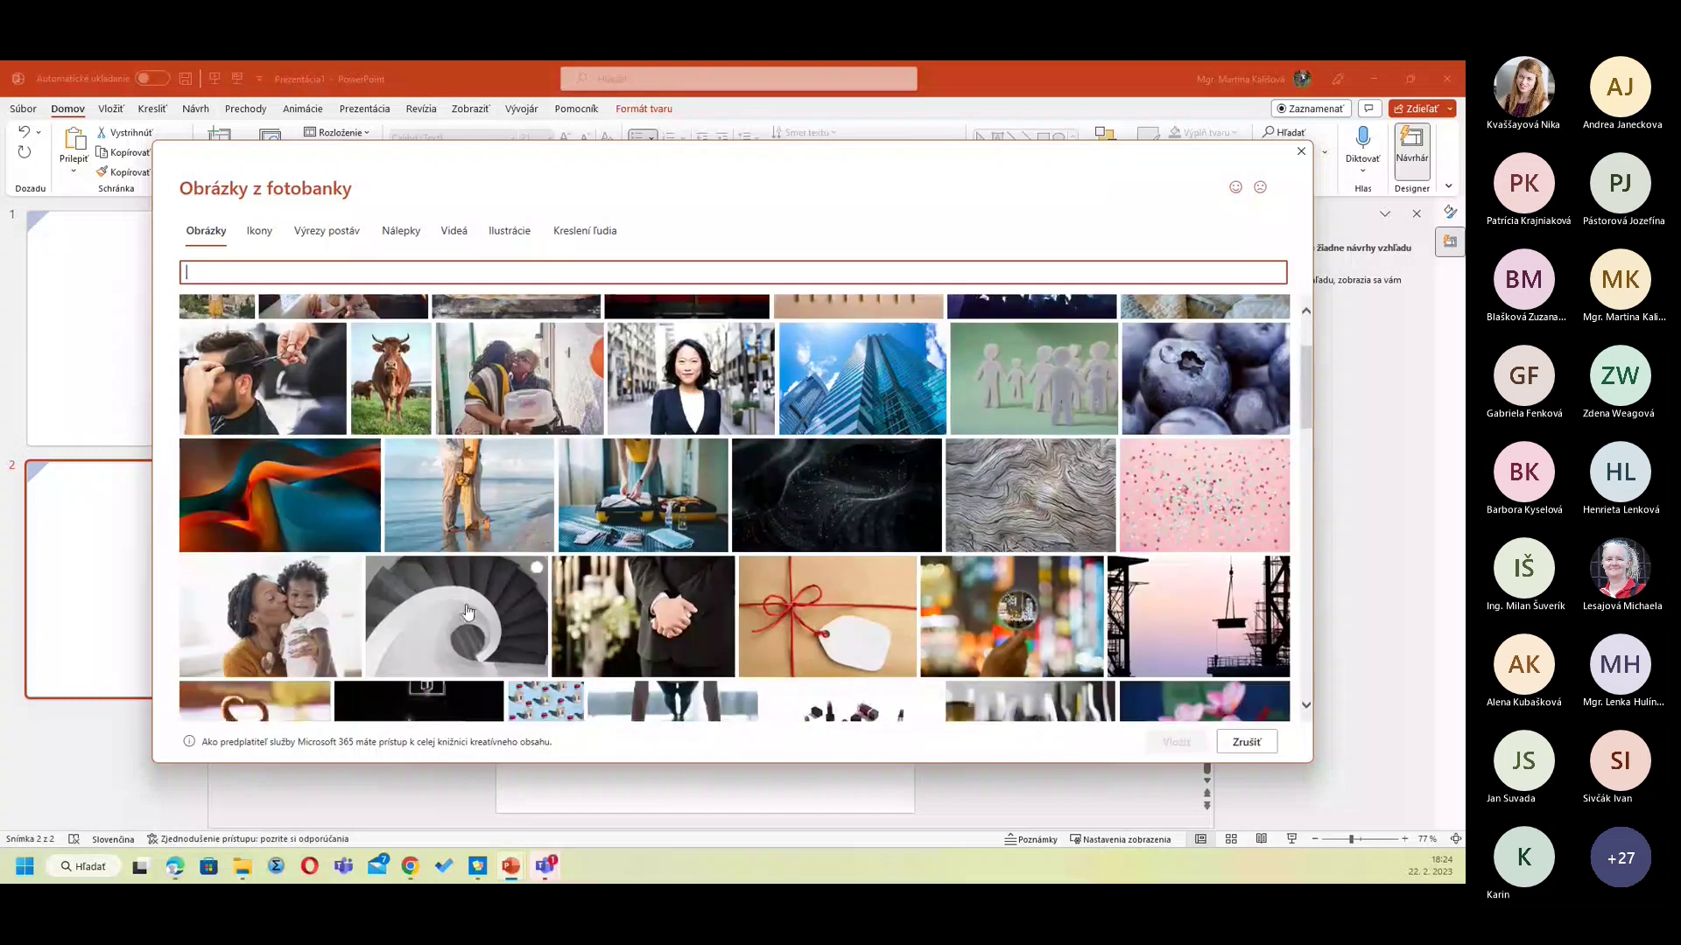
scroll(468, 612, "down", 2)
scroll(1273, 301, "down", 4)
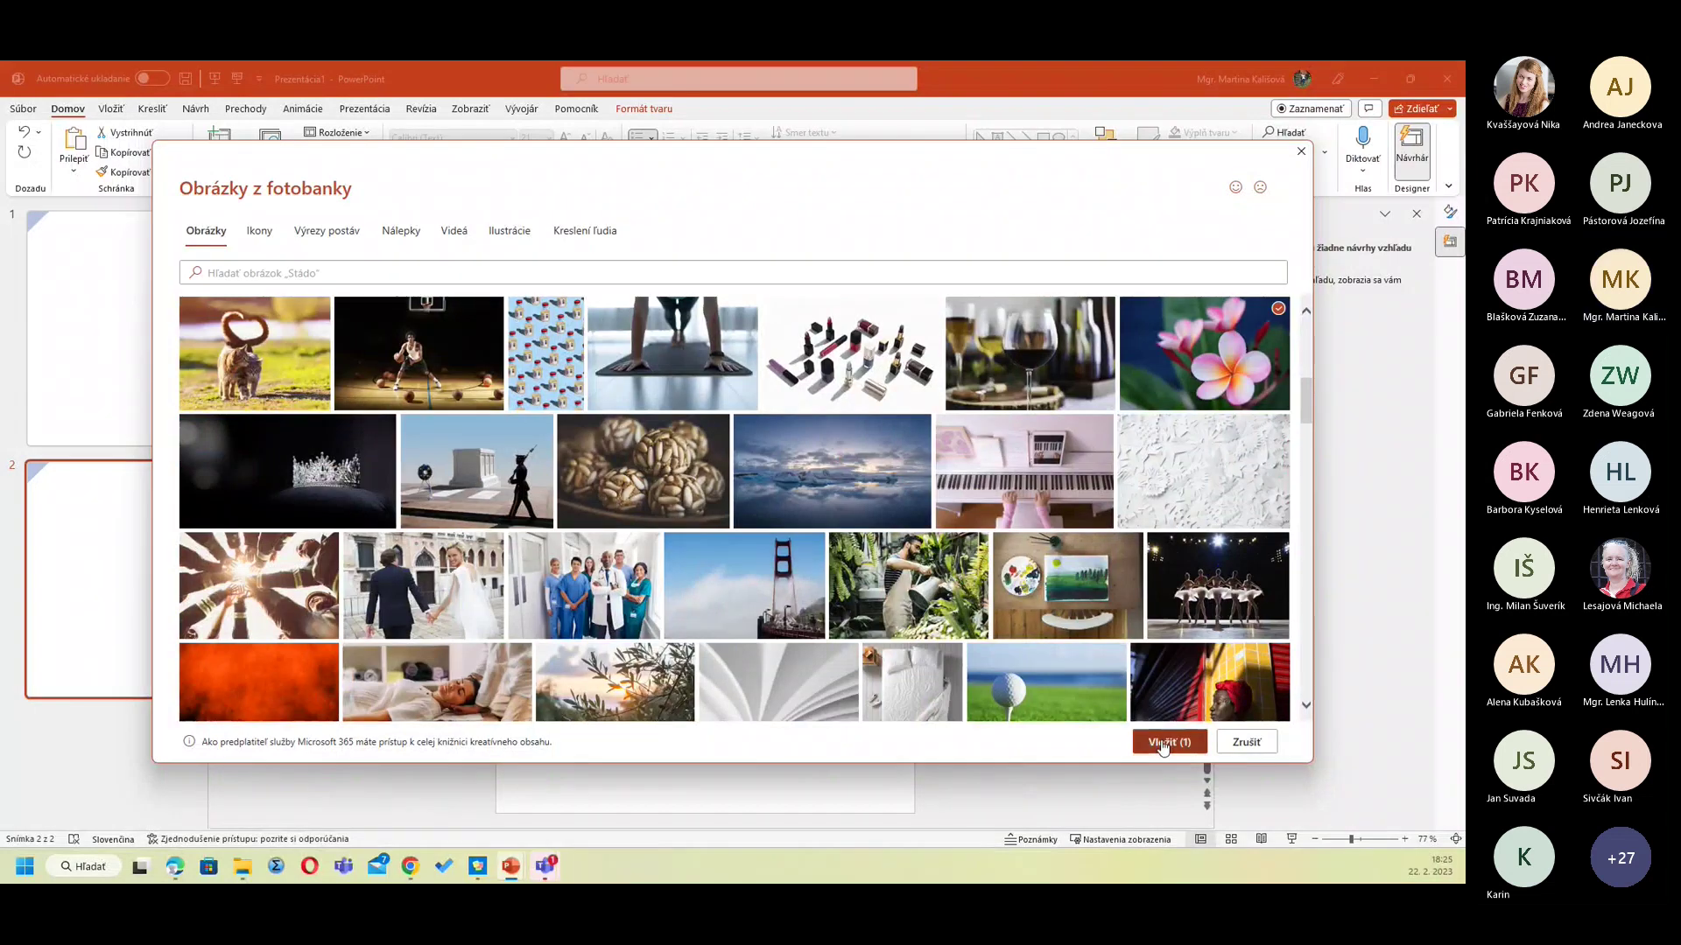
left_click(1246, 741)
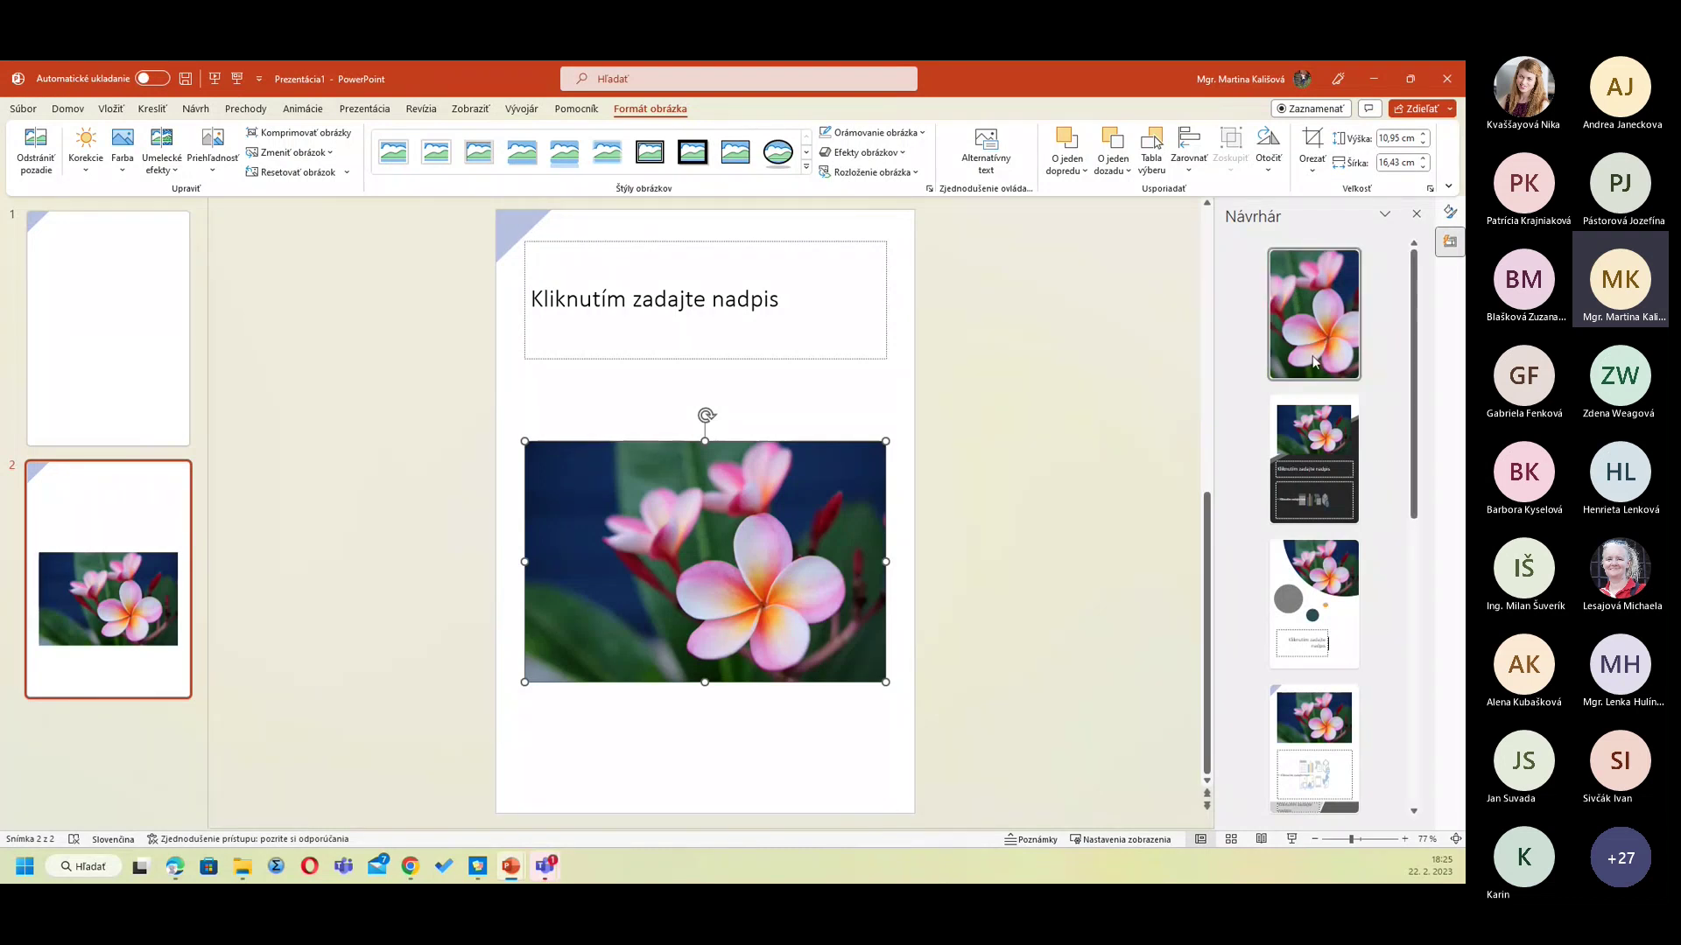
Step: Try several Designer ideas on slide 2: dark, curved-corner, right-shifted and circular-photo layouts
left_click(1324, 441)
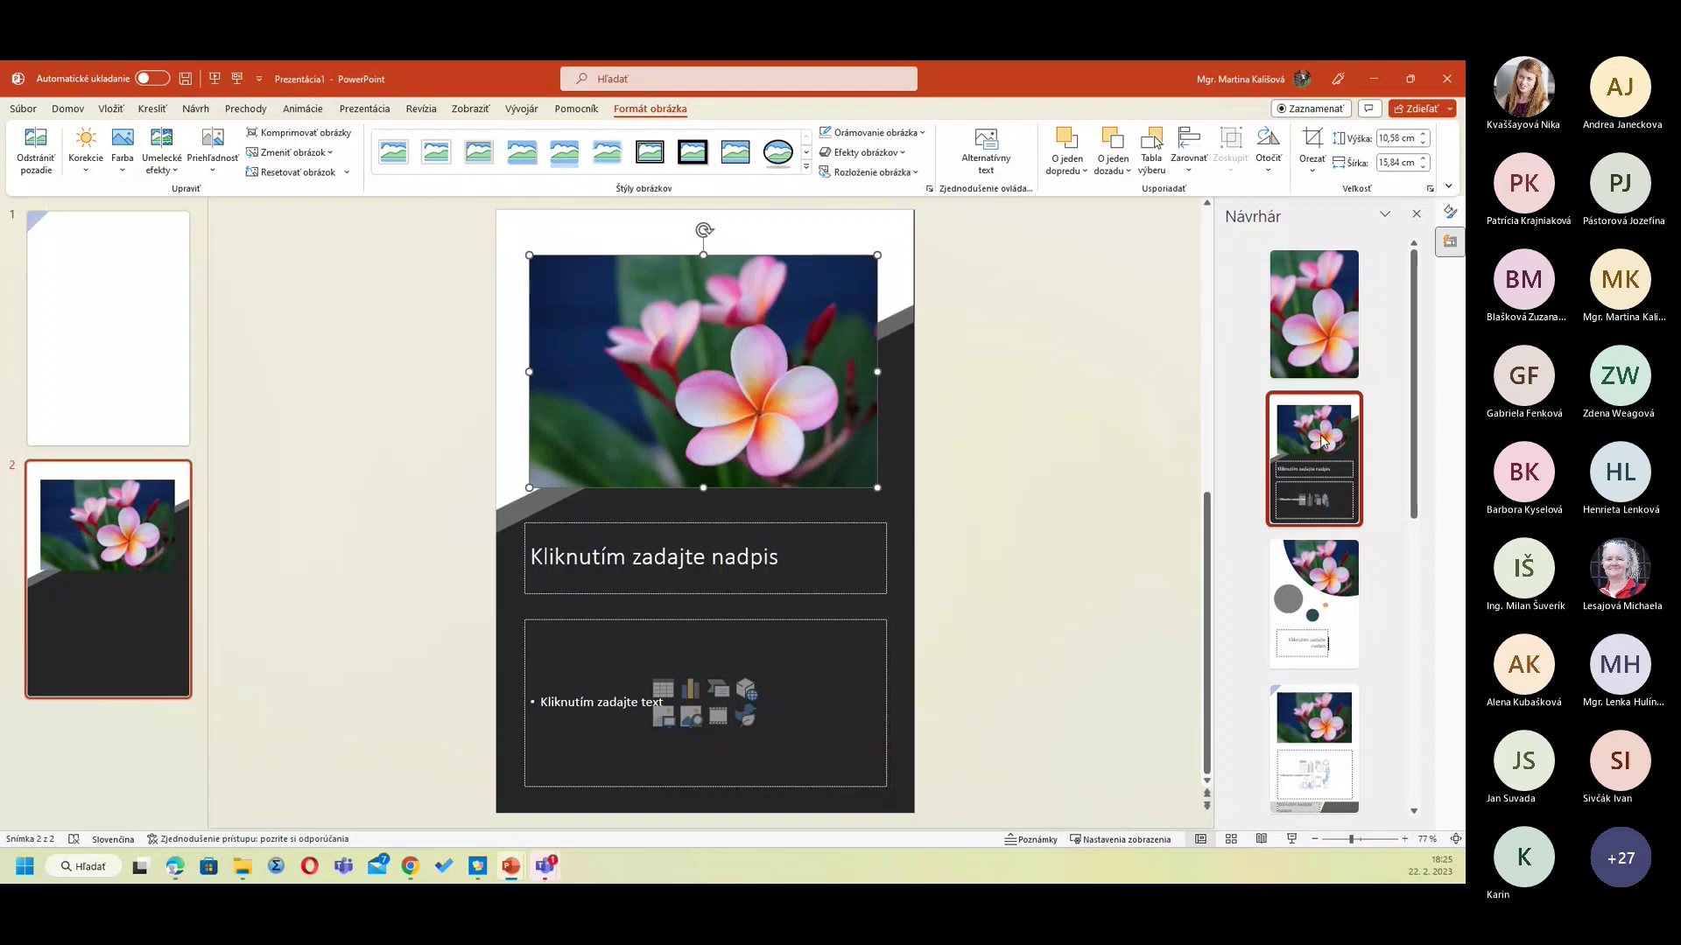
left_click(1329, 576)
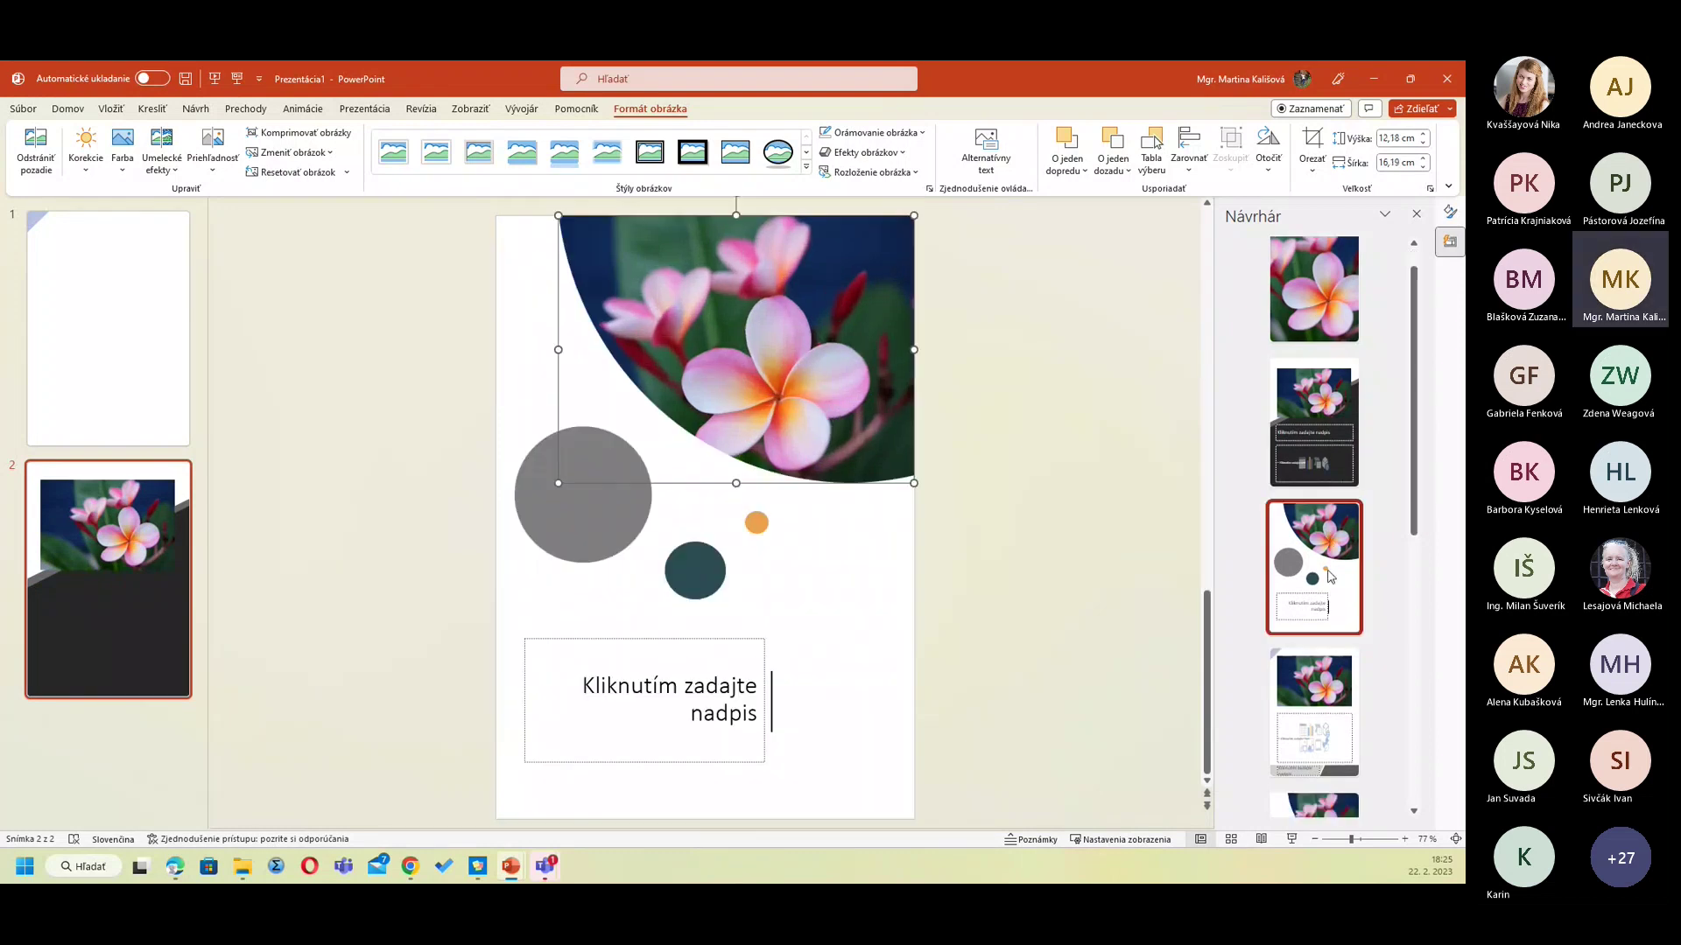
scroll(1329, 655, "down", 1)
left_click(1330, 654)
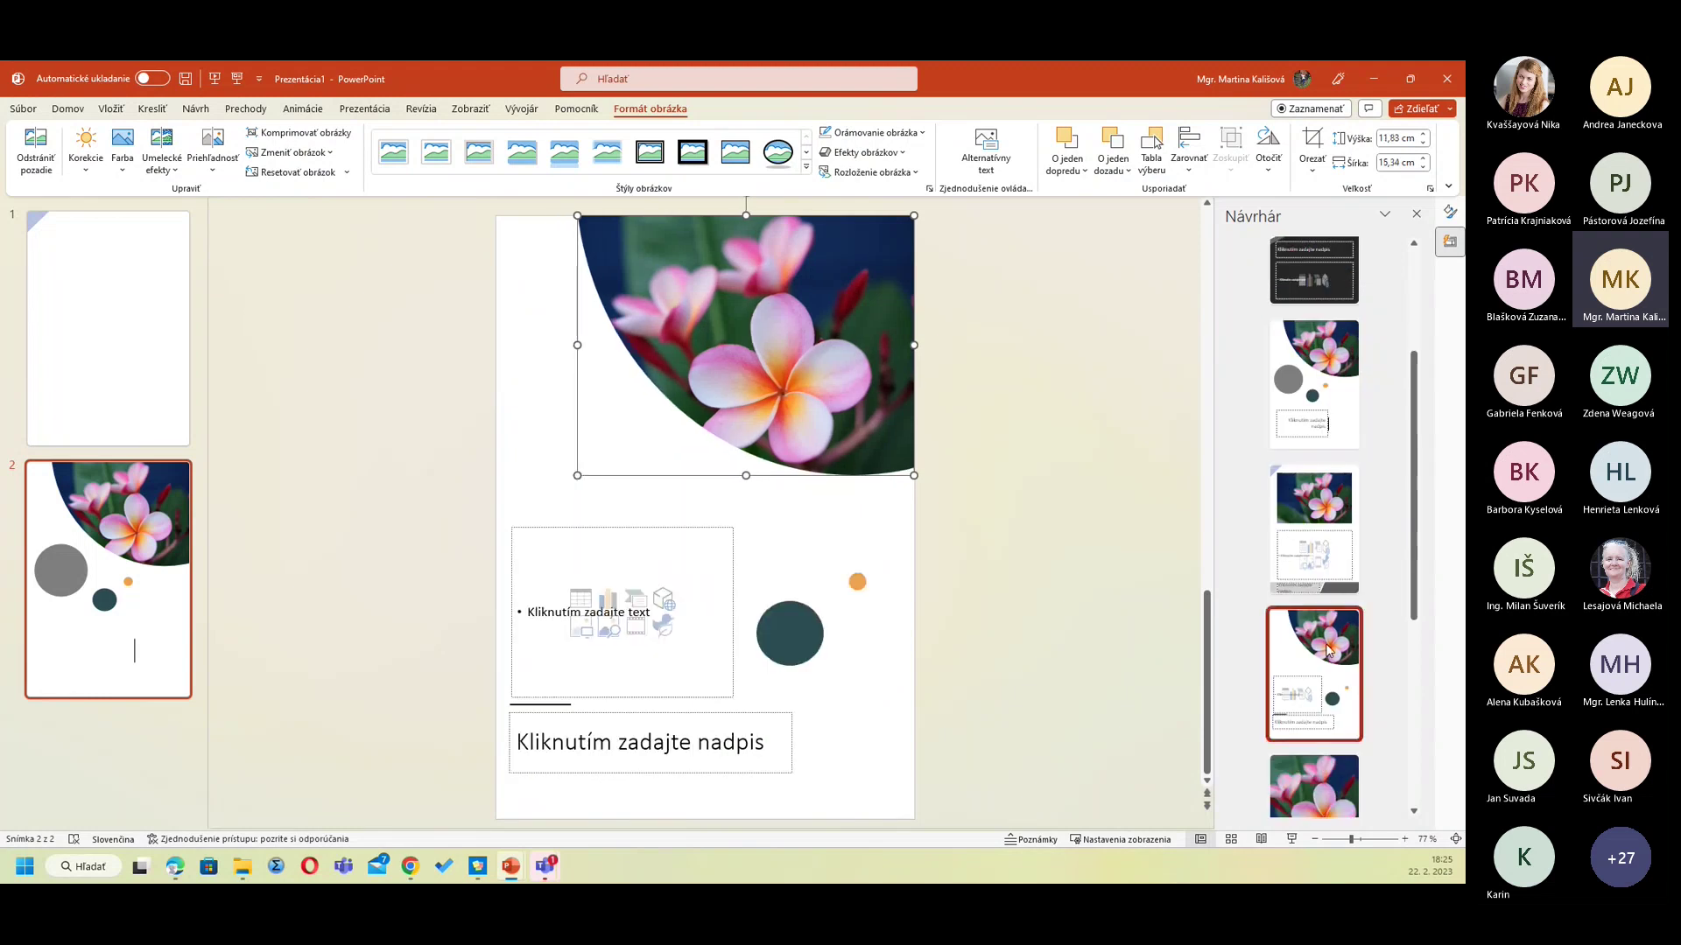
left_click(1330, 652)
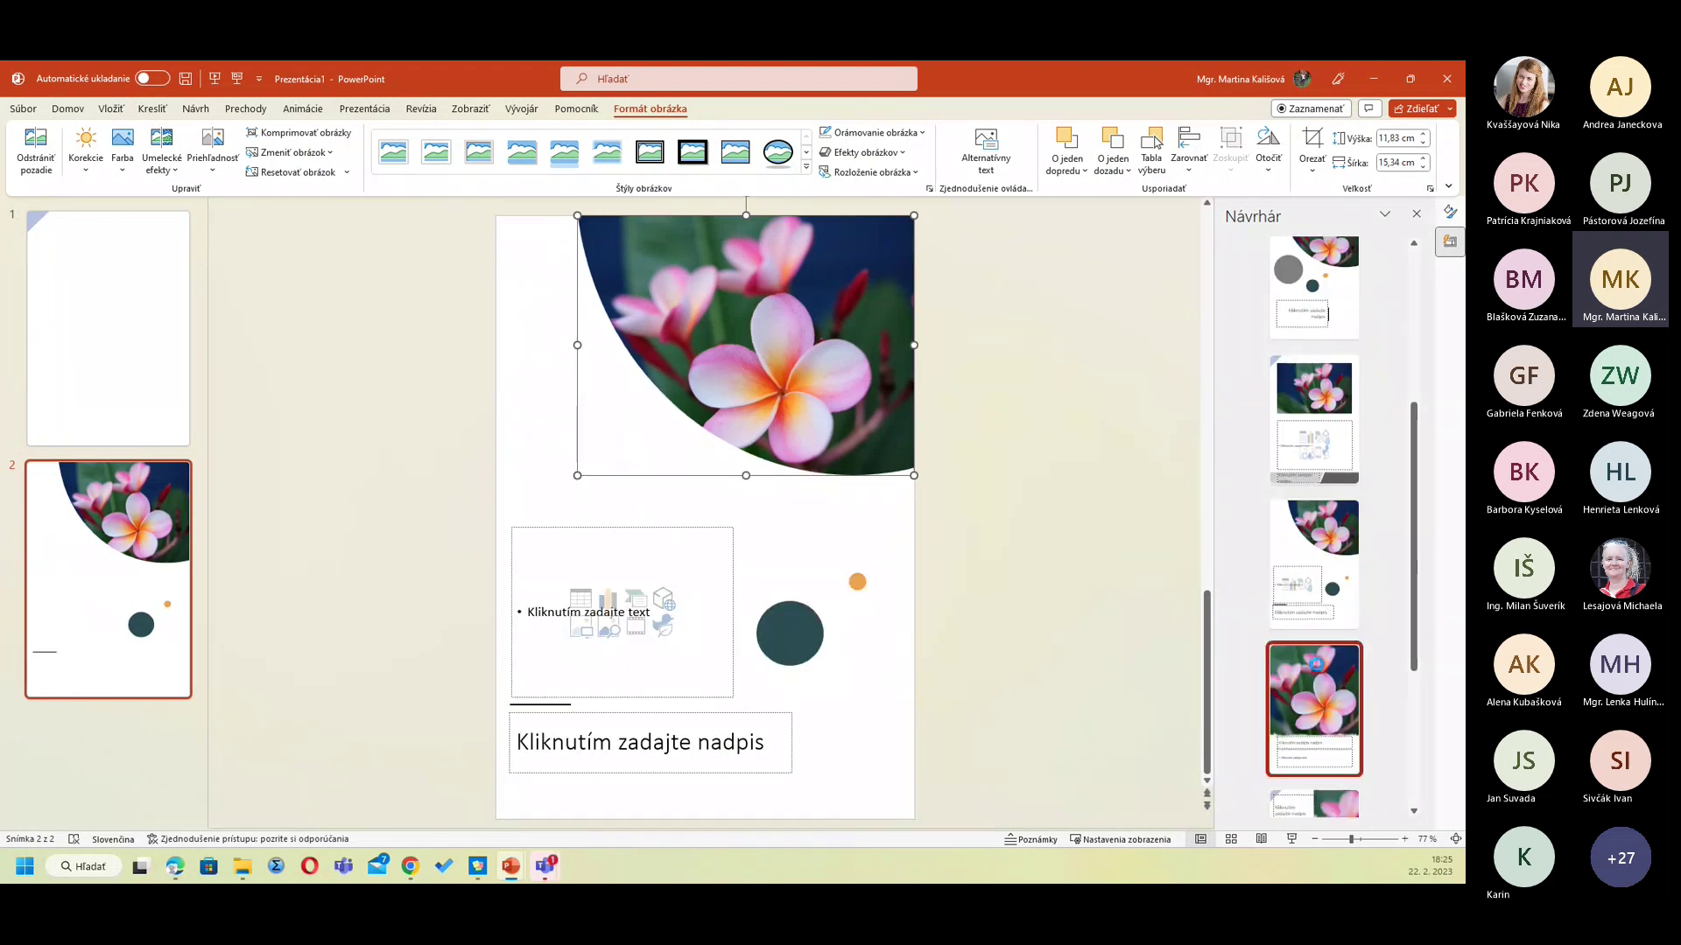
left_click(1315, 661)
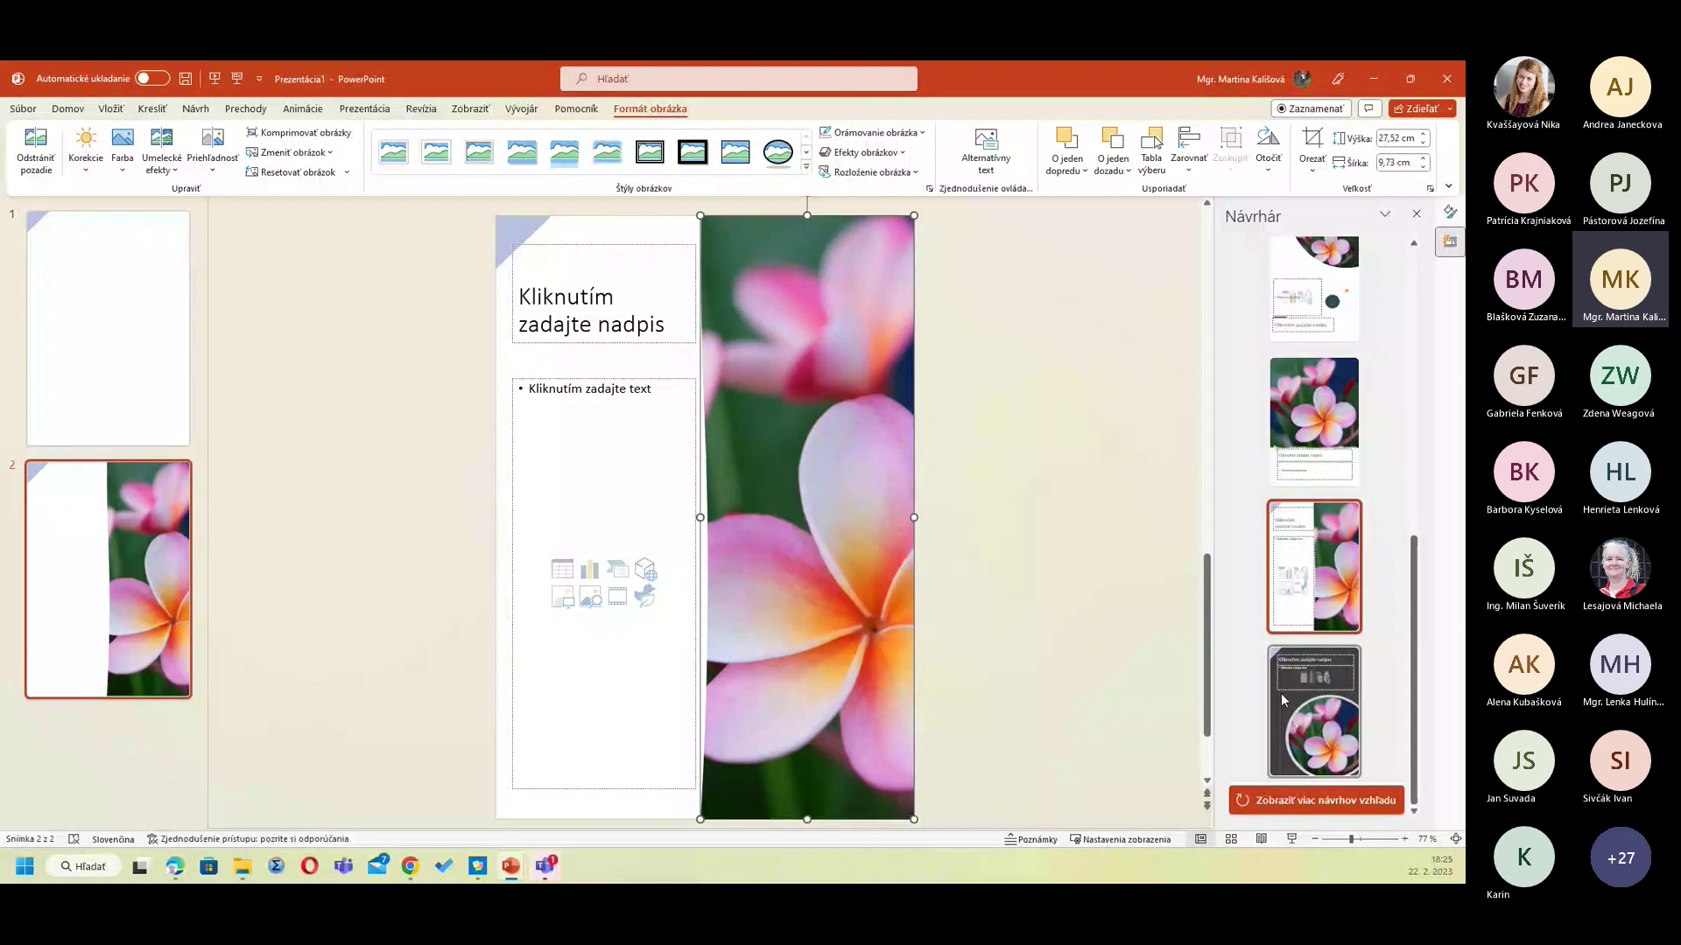
left_click(1280, 693)
scroll(1322, 631, "up", 2)
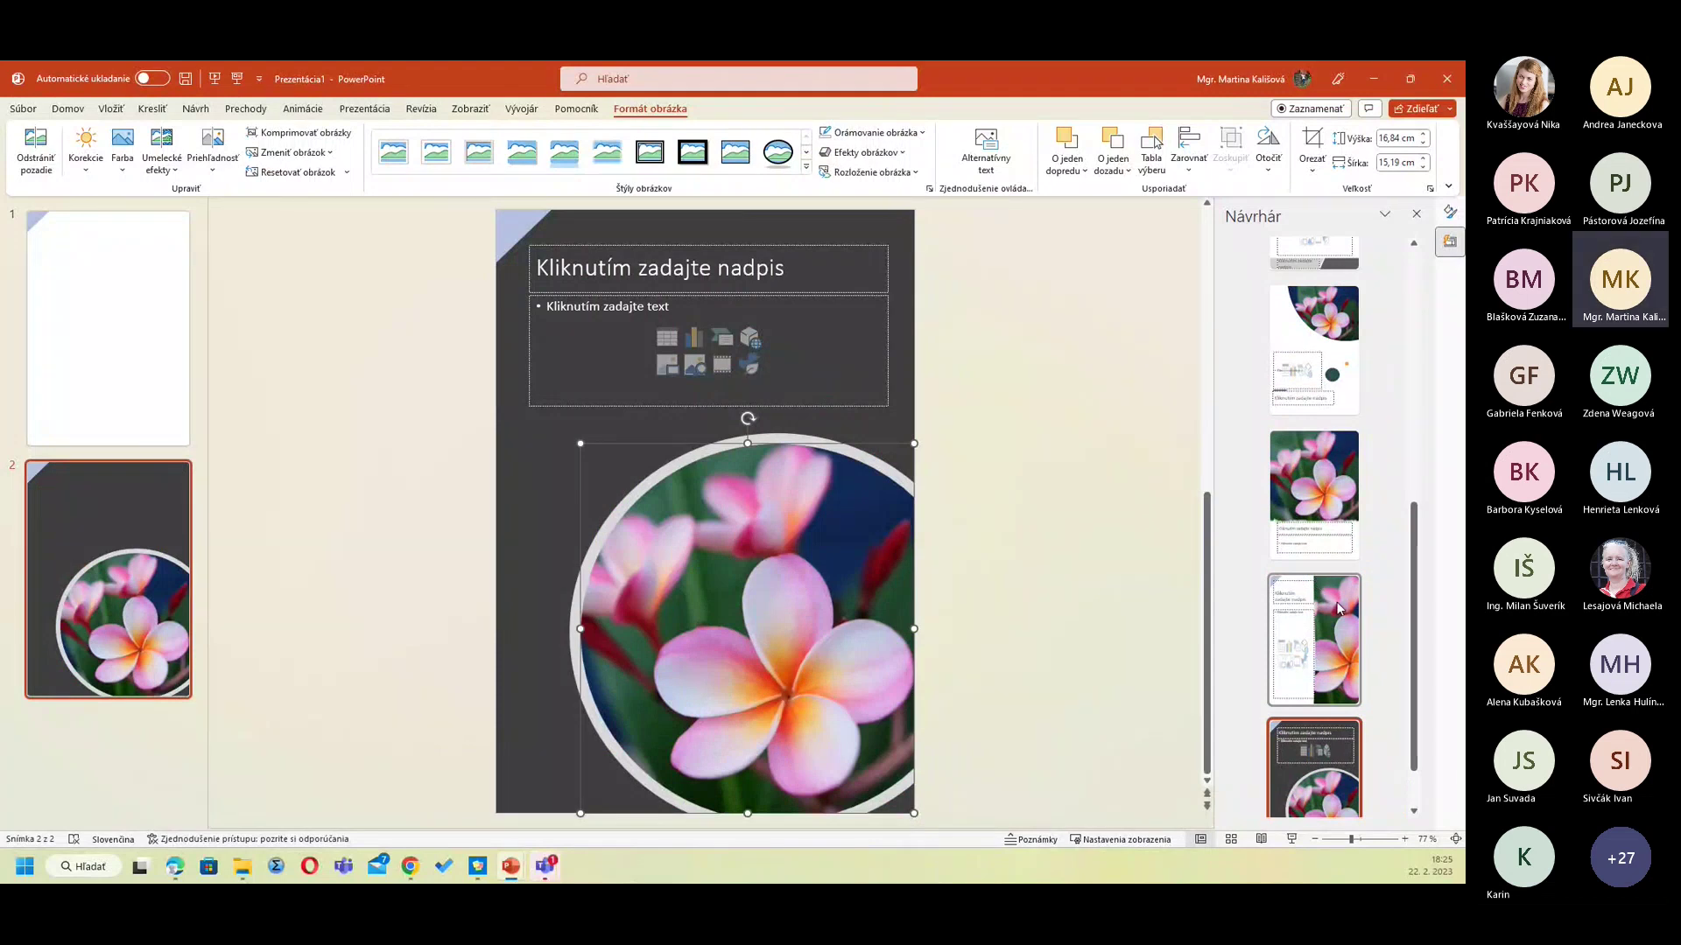
Step: Settle on the Designer layout with the photo across the top and a bottom title bar
left_click(1334, 615)
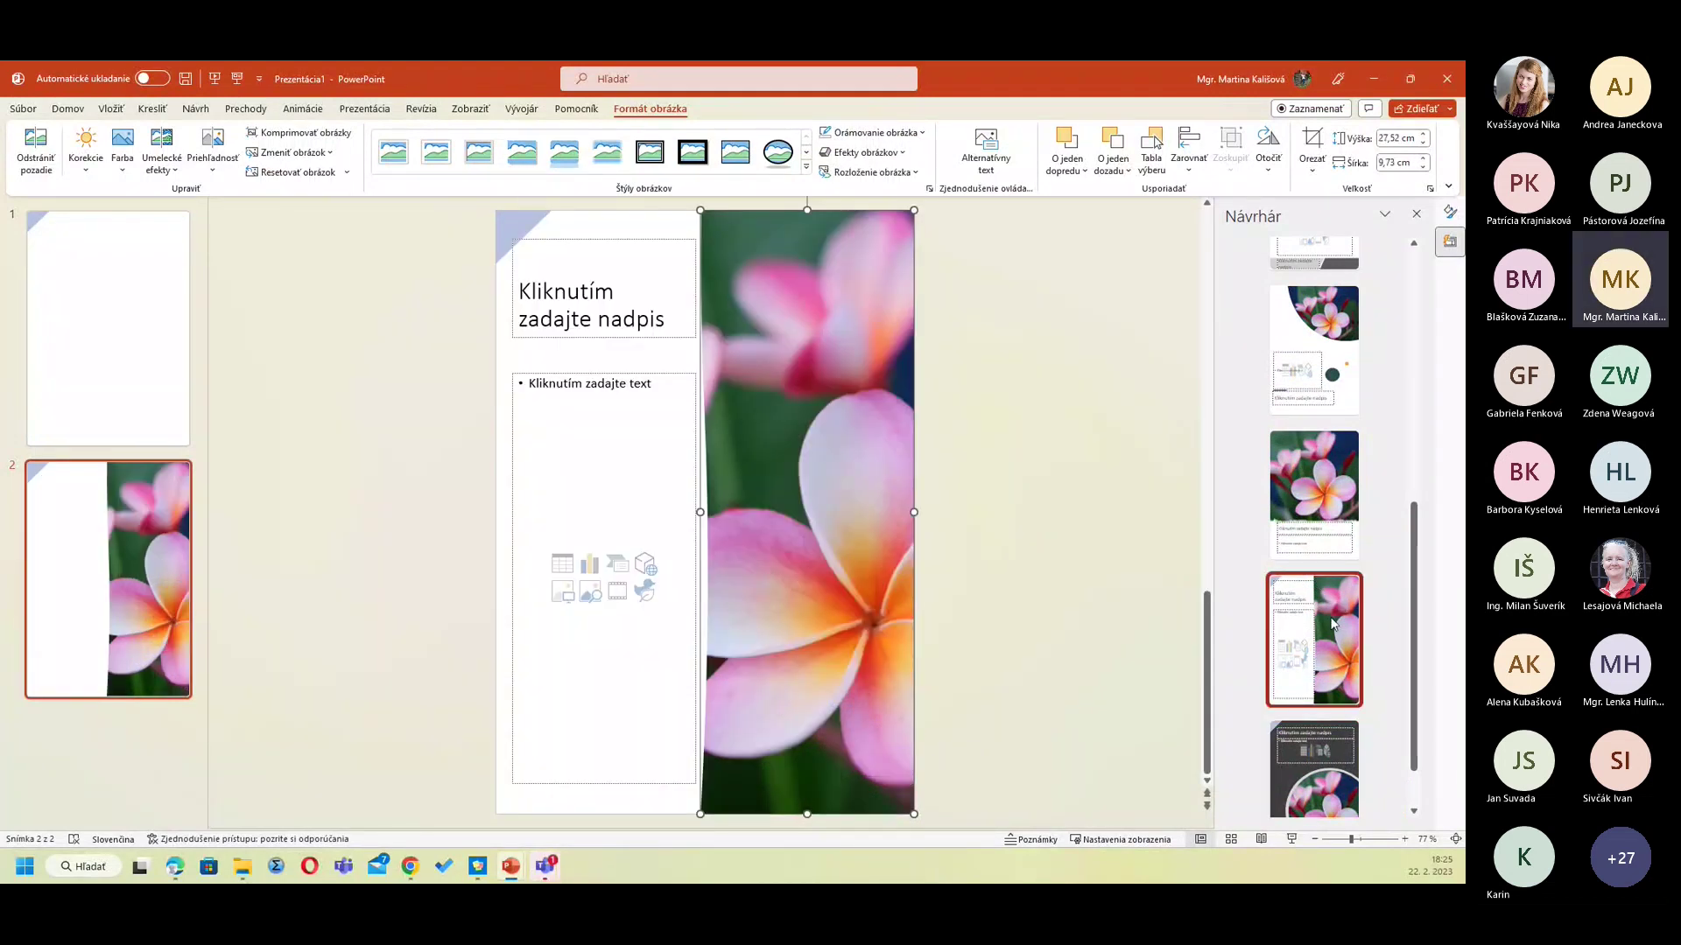
scroll(1335, 622, "up", 2)
scroll(1324, 610, "up", 2)
scroll(1313, 599, "up", 3)
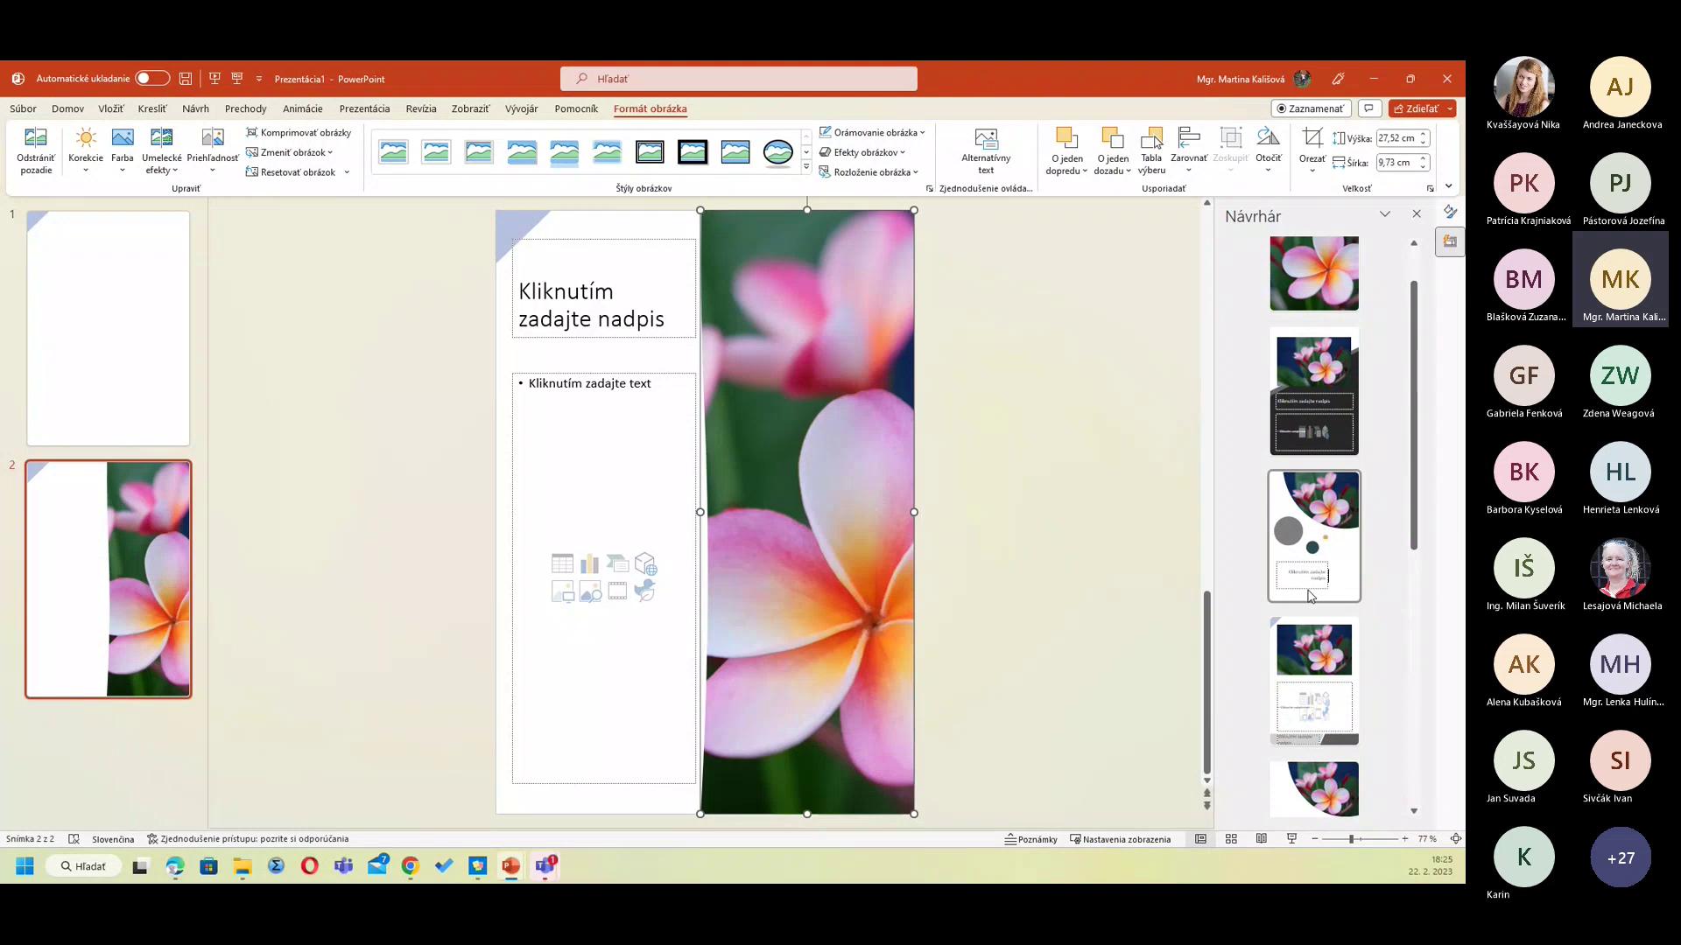
scroll(1317, 394, "up", 2)
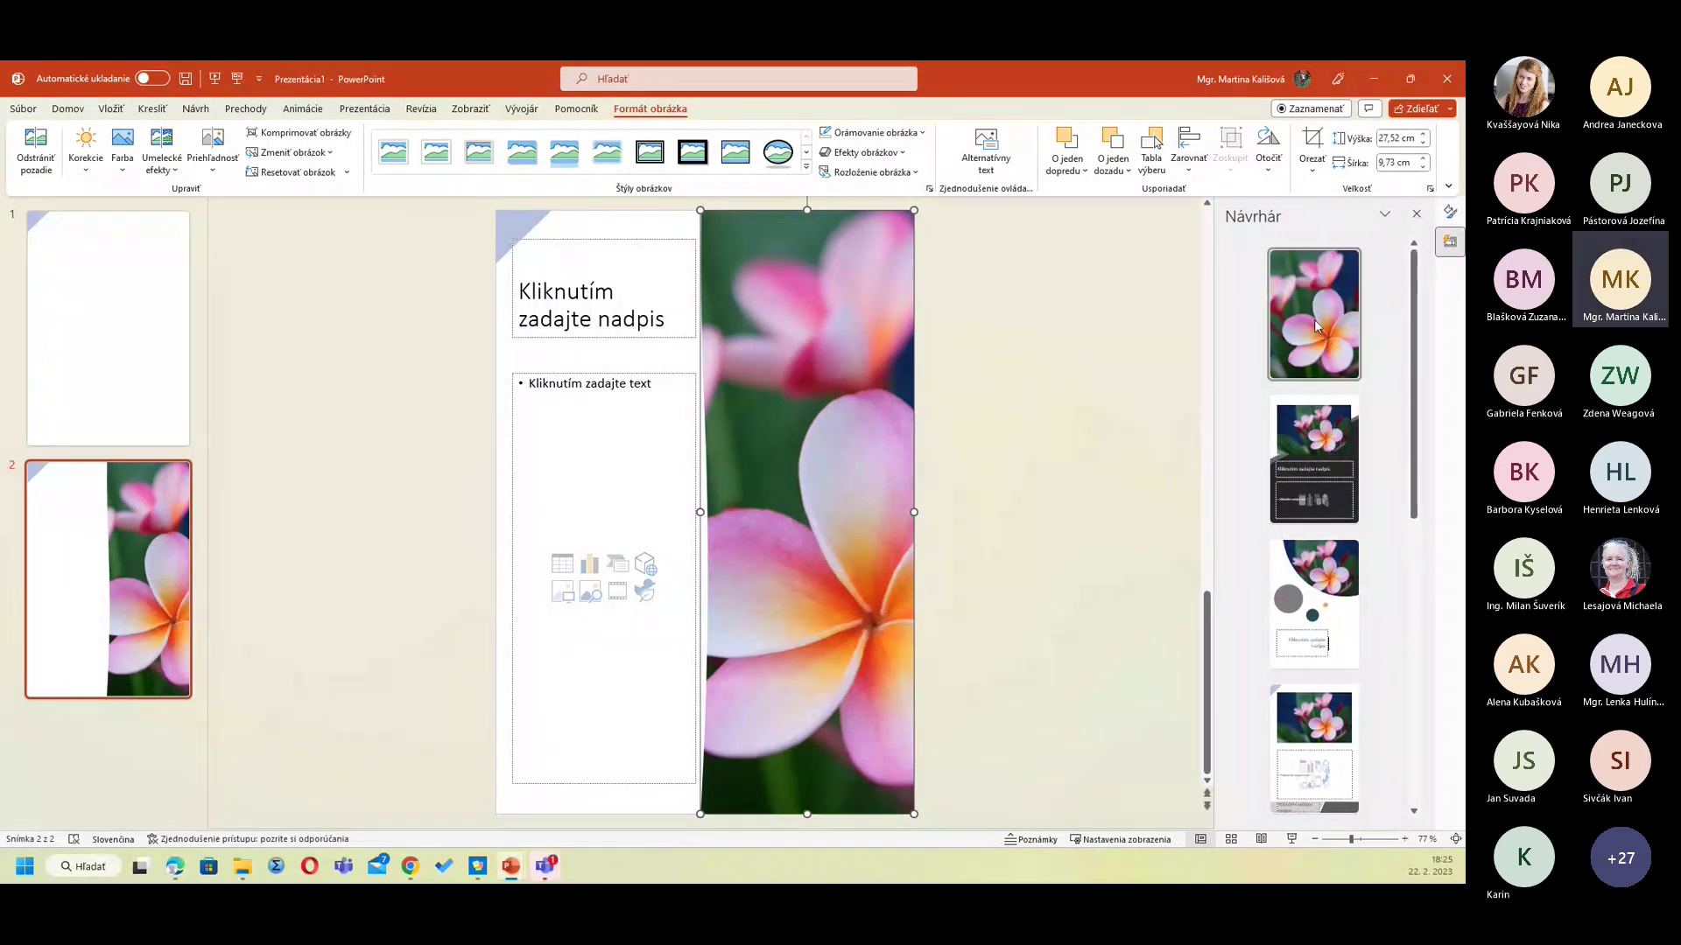
left_click(1323, 584)
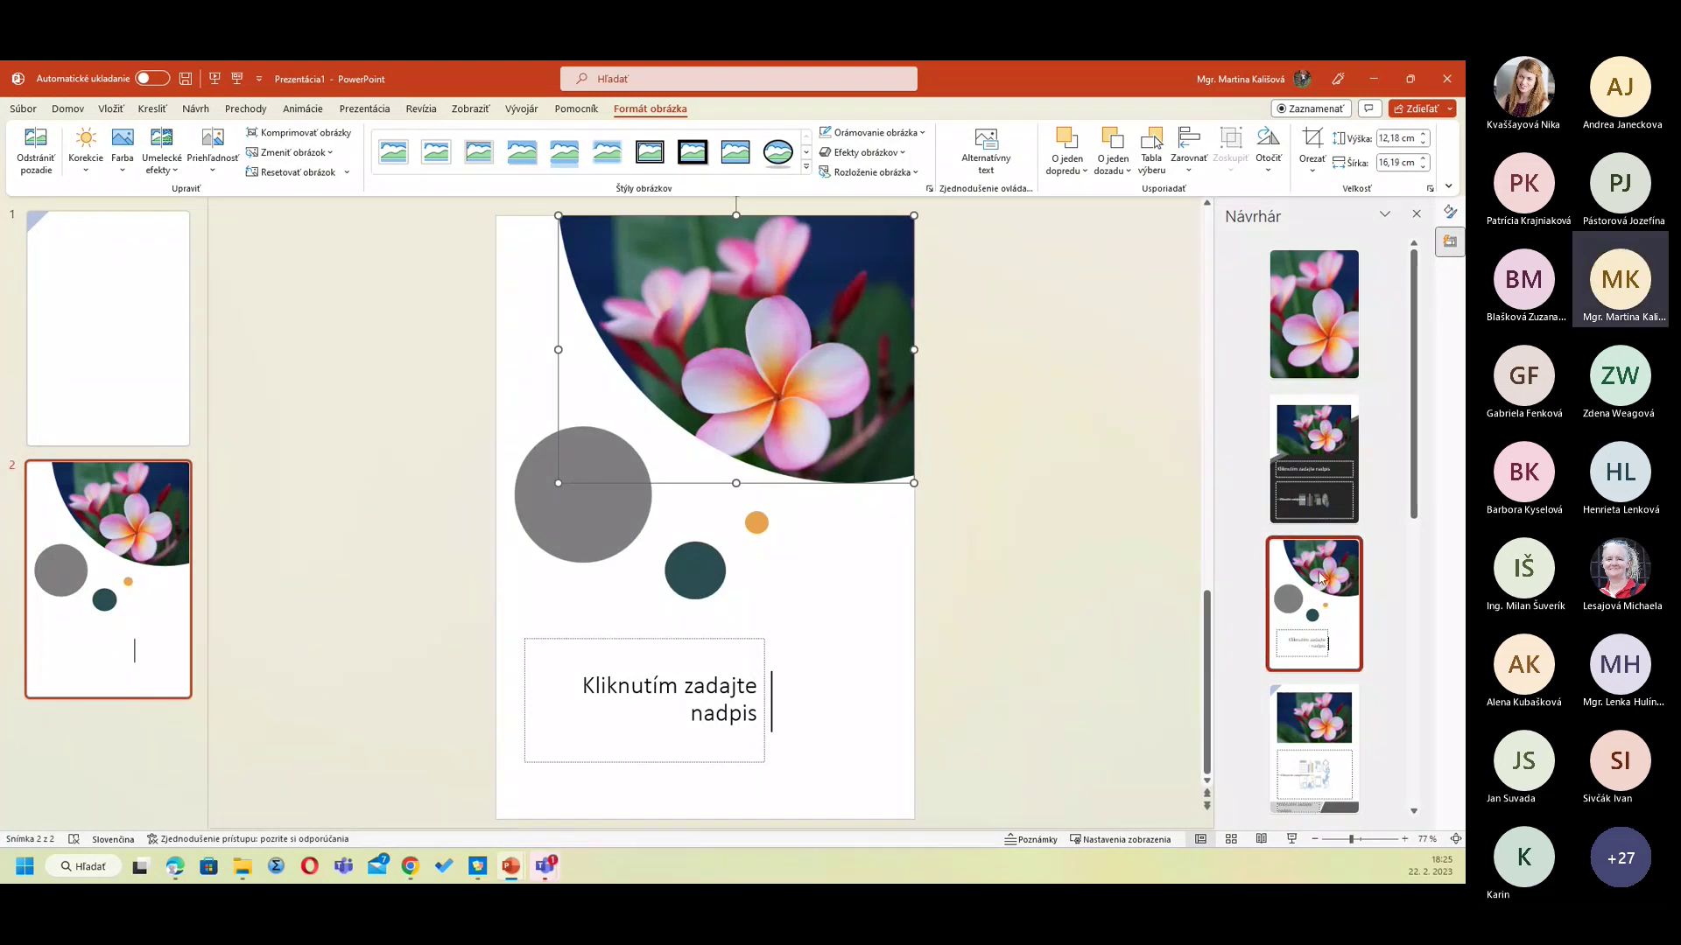
left_click(1325, 767)
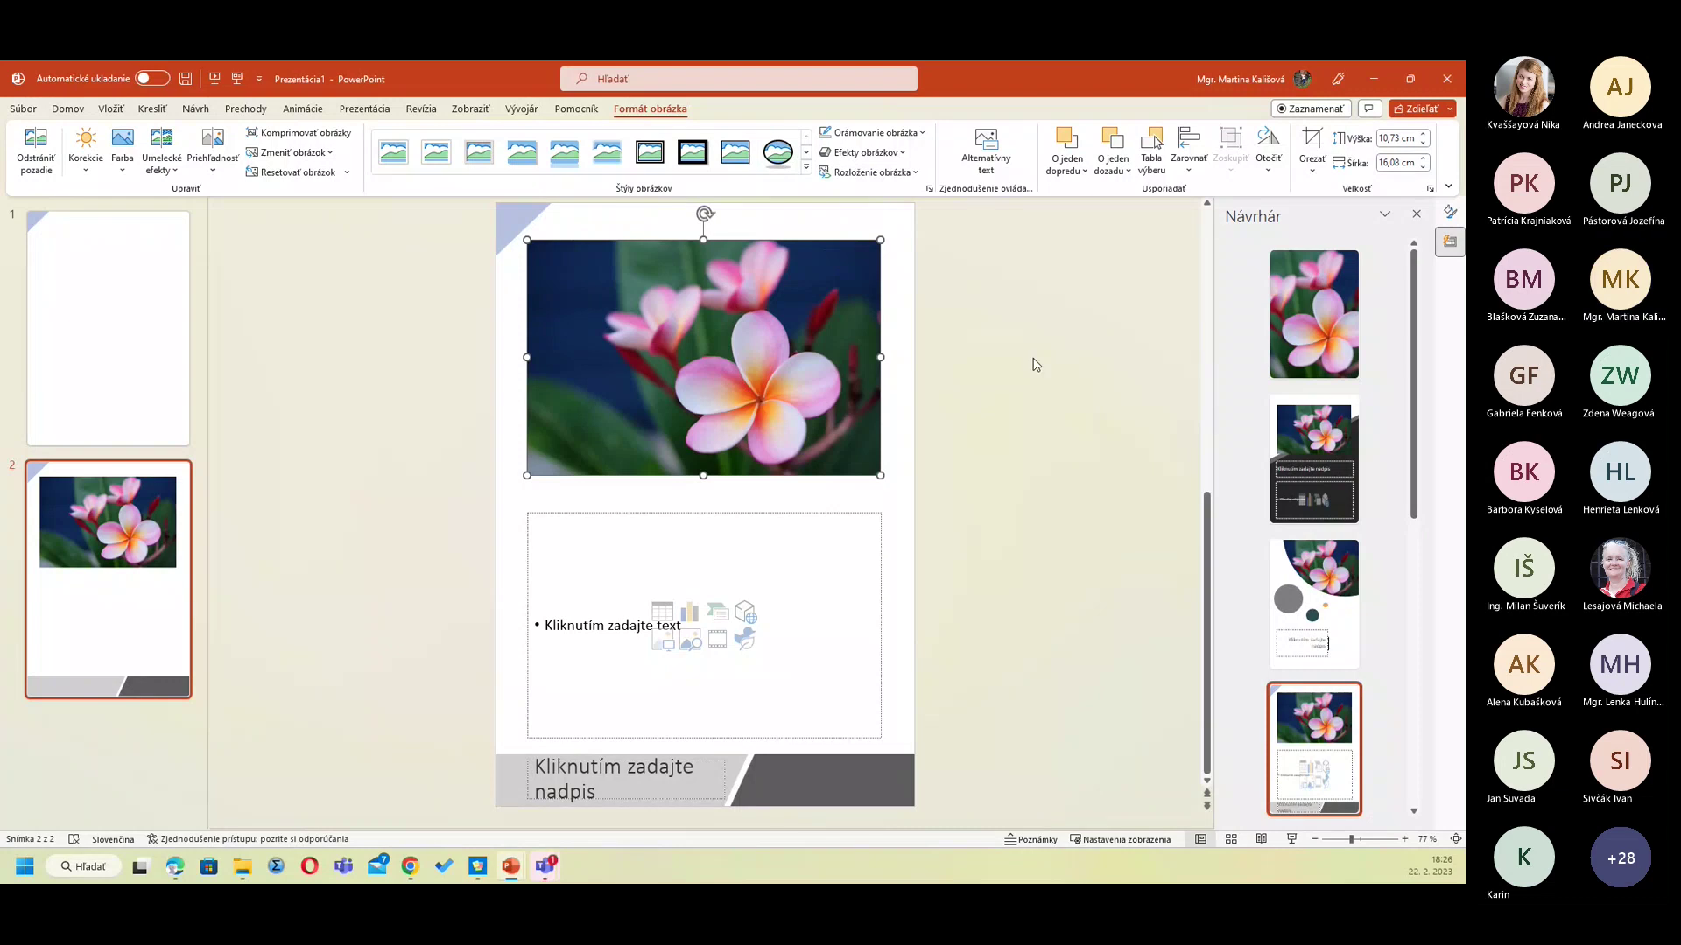
scroll(1338, 694, "down", 2)
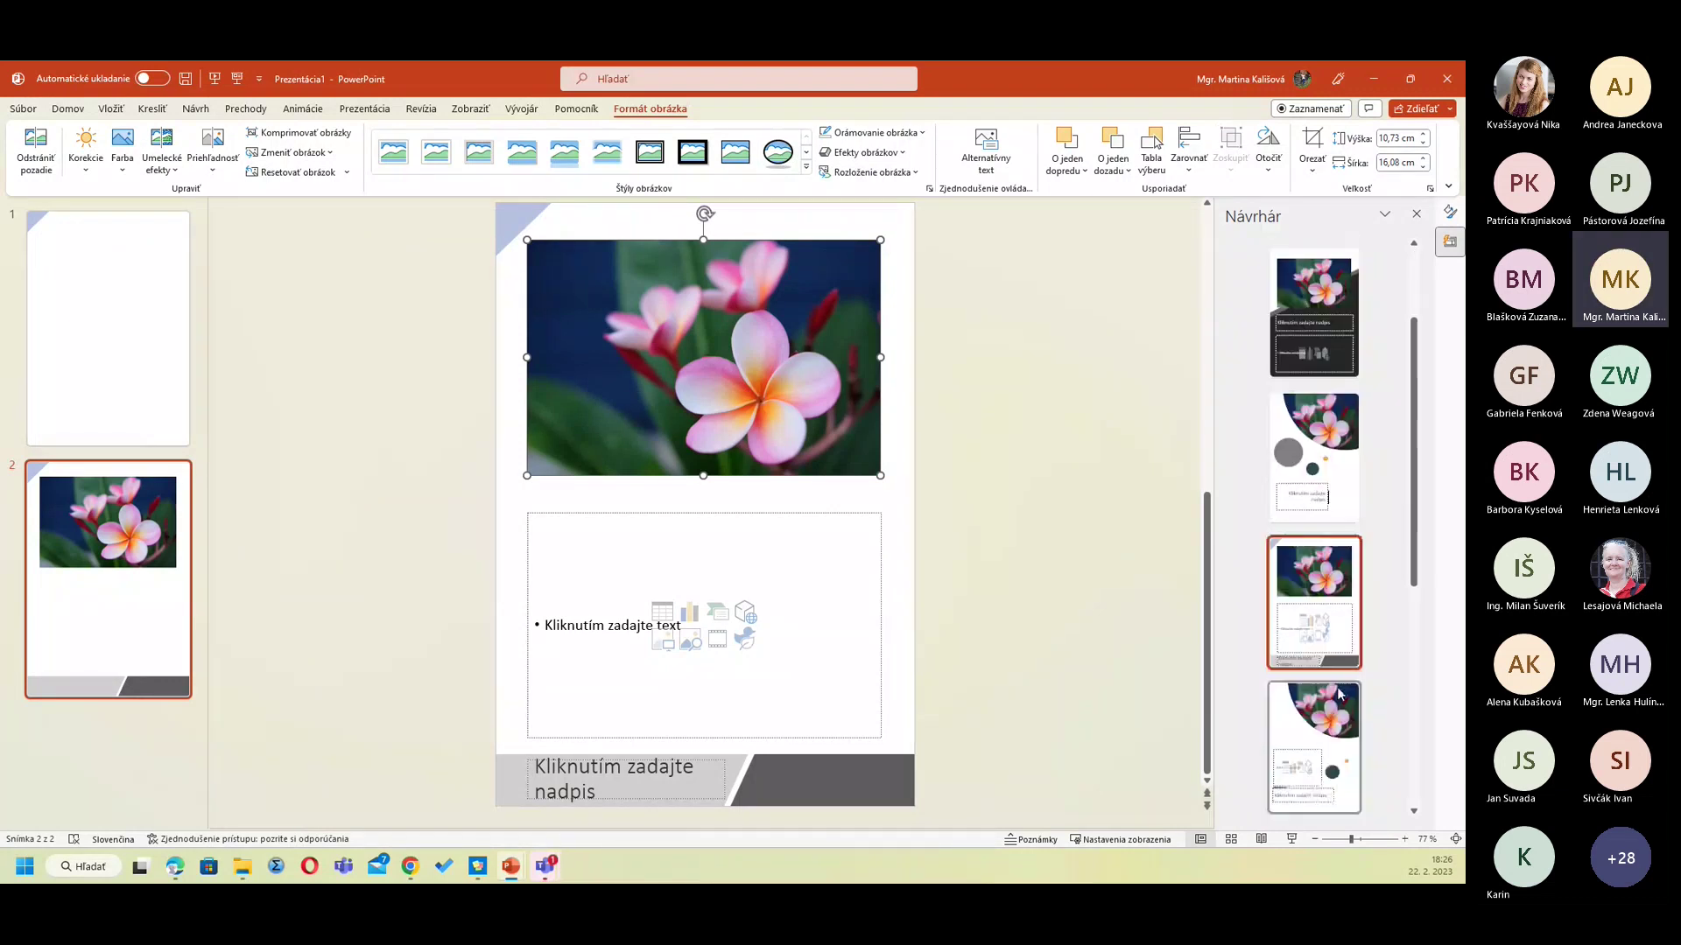
scroll(1337, 693, "down", 2)
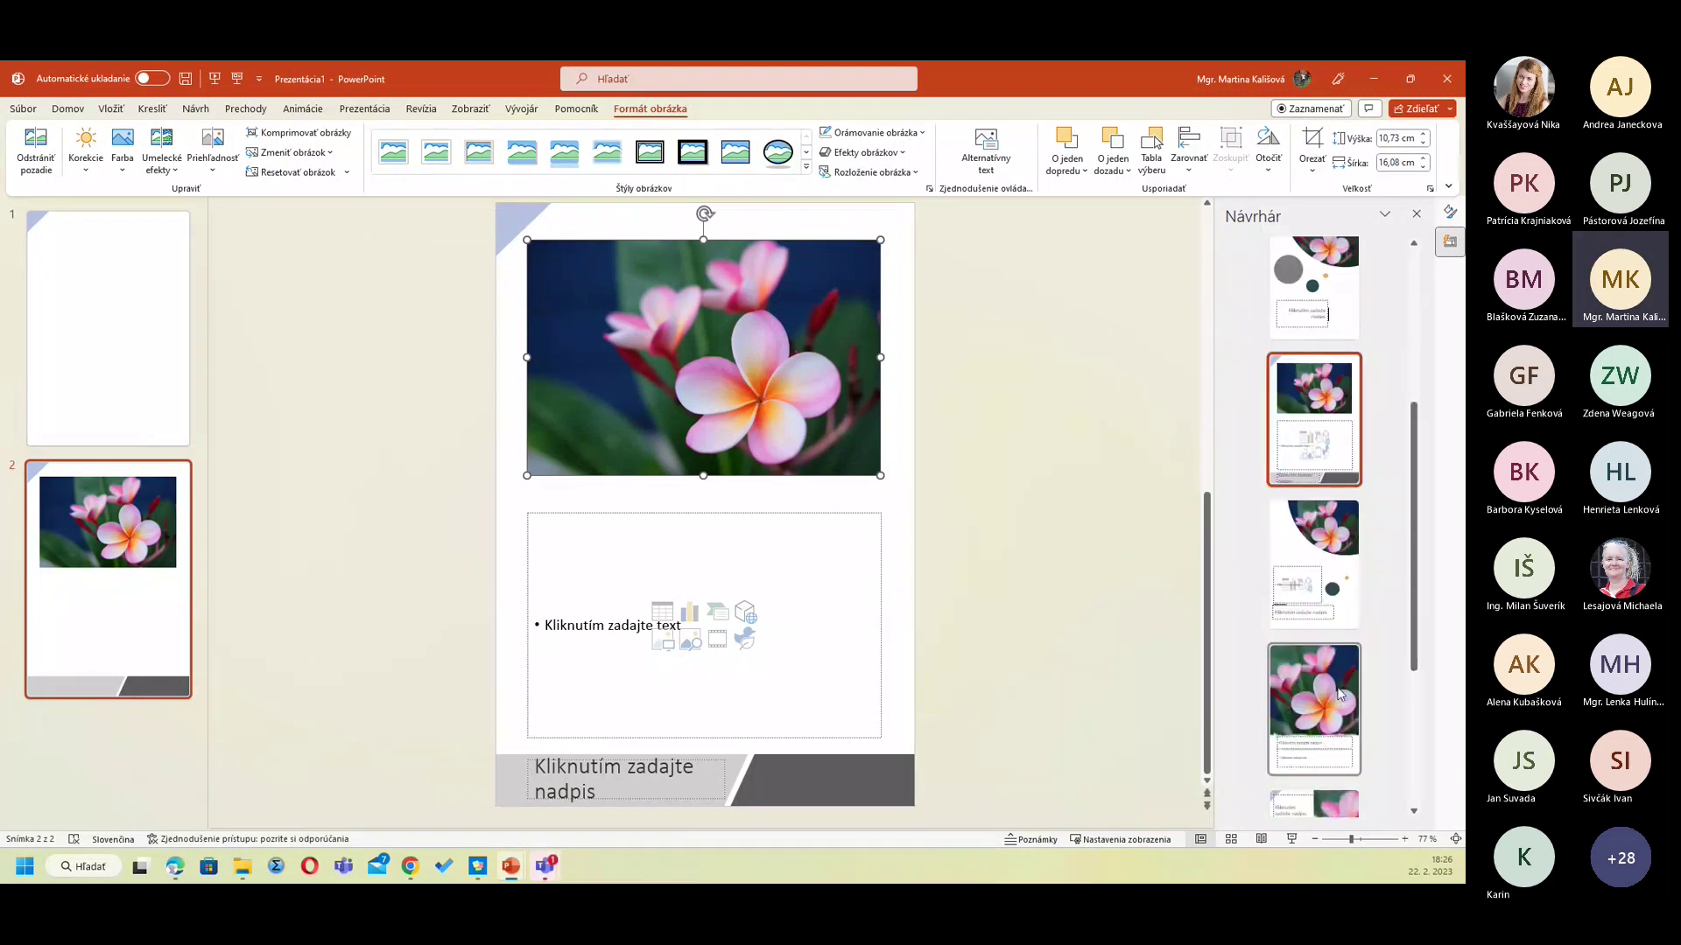
scroll(1338, 693, "down", 2)
scroll(1330, 690, "down", 2)
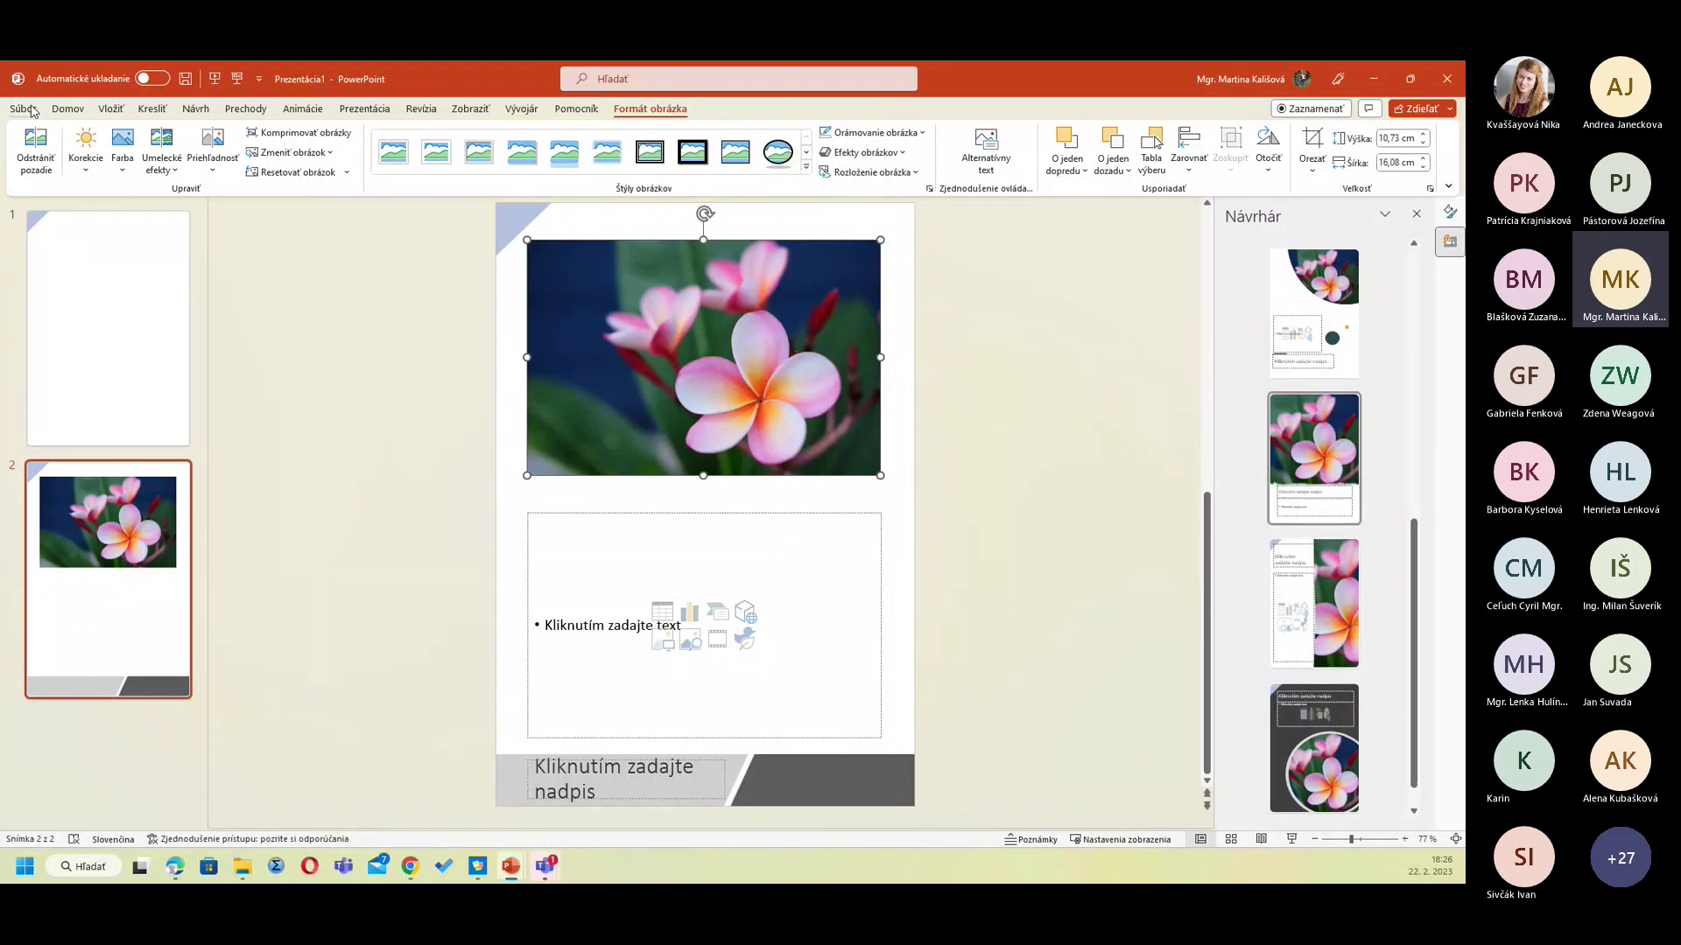
Step: Create a new blank presentation, Prezentácia2, and scroll its Designer suggestions
left_click(31, 110)
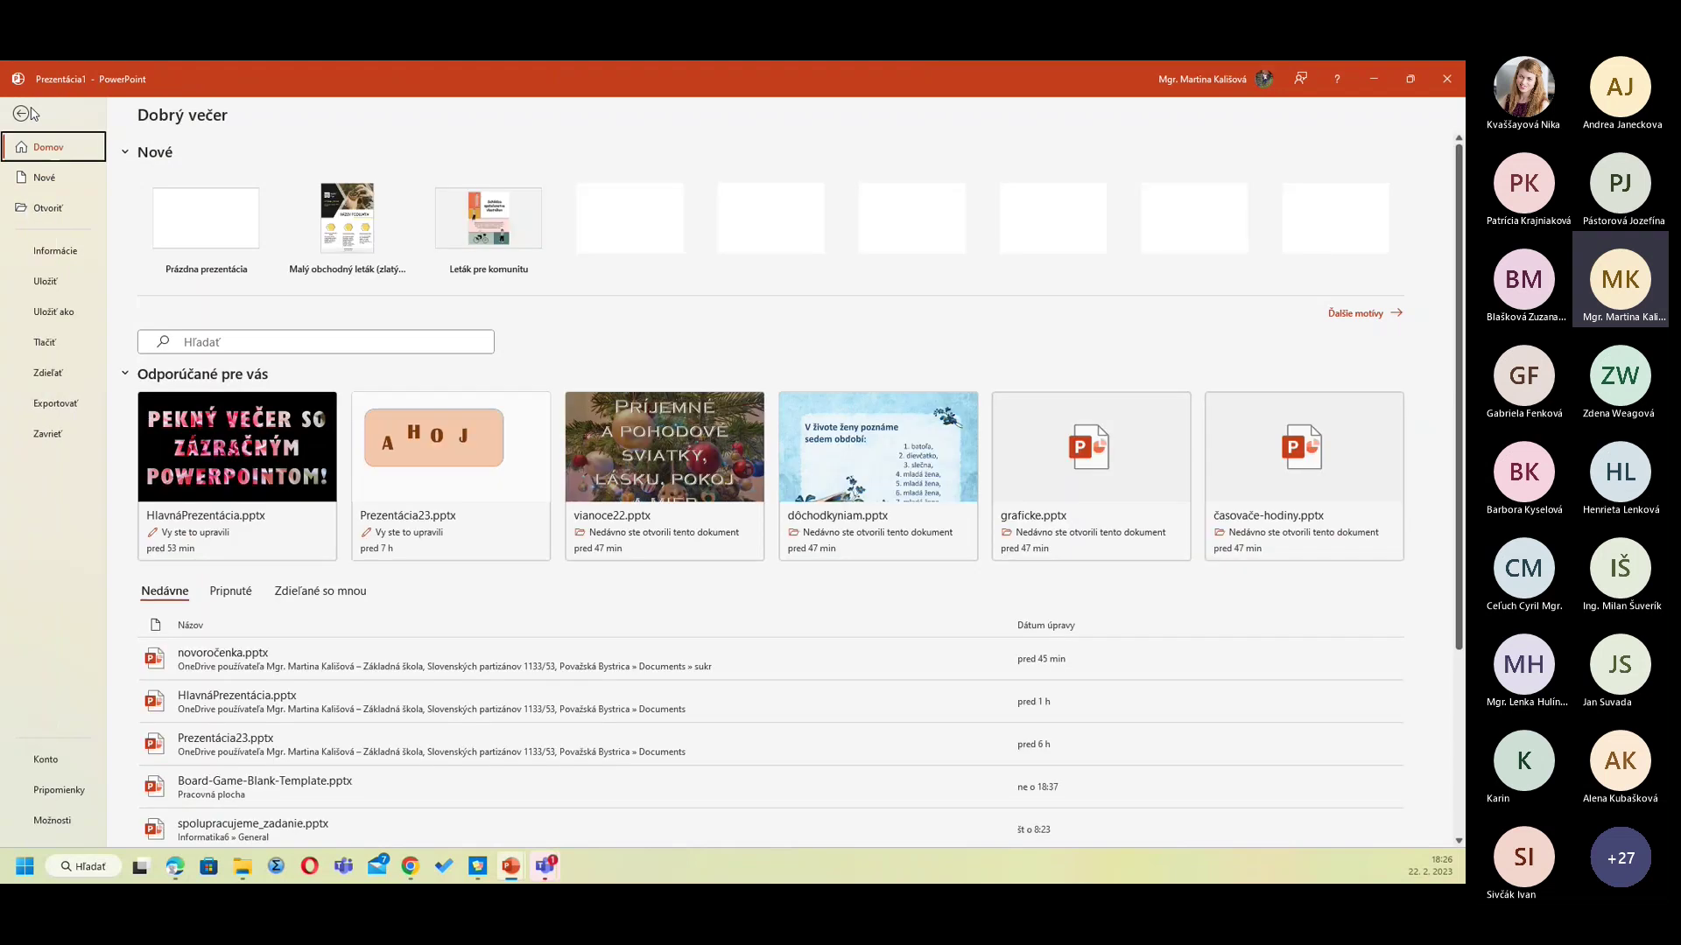
left_click(180, 232)
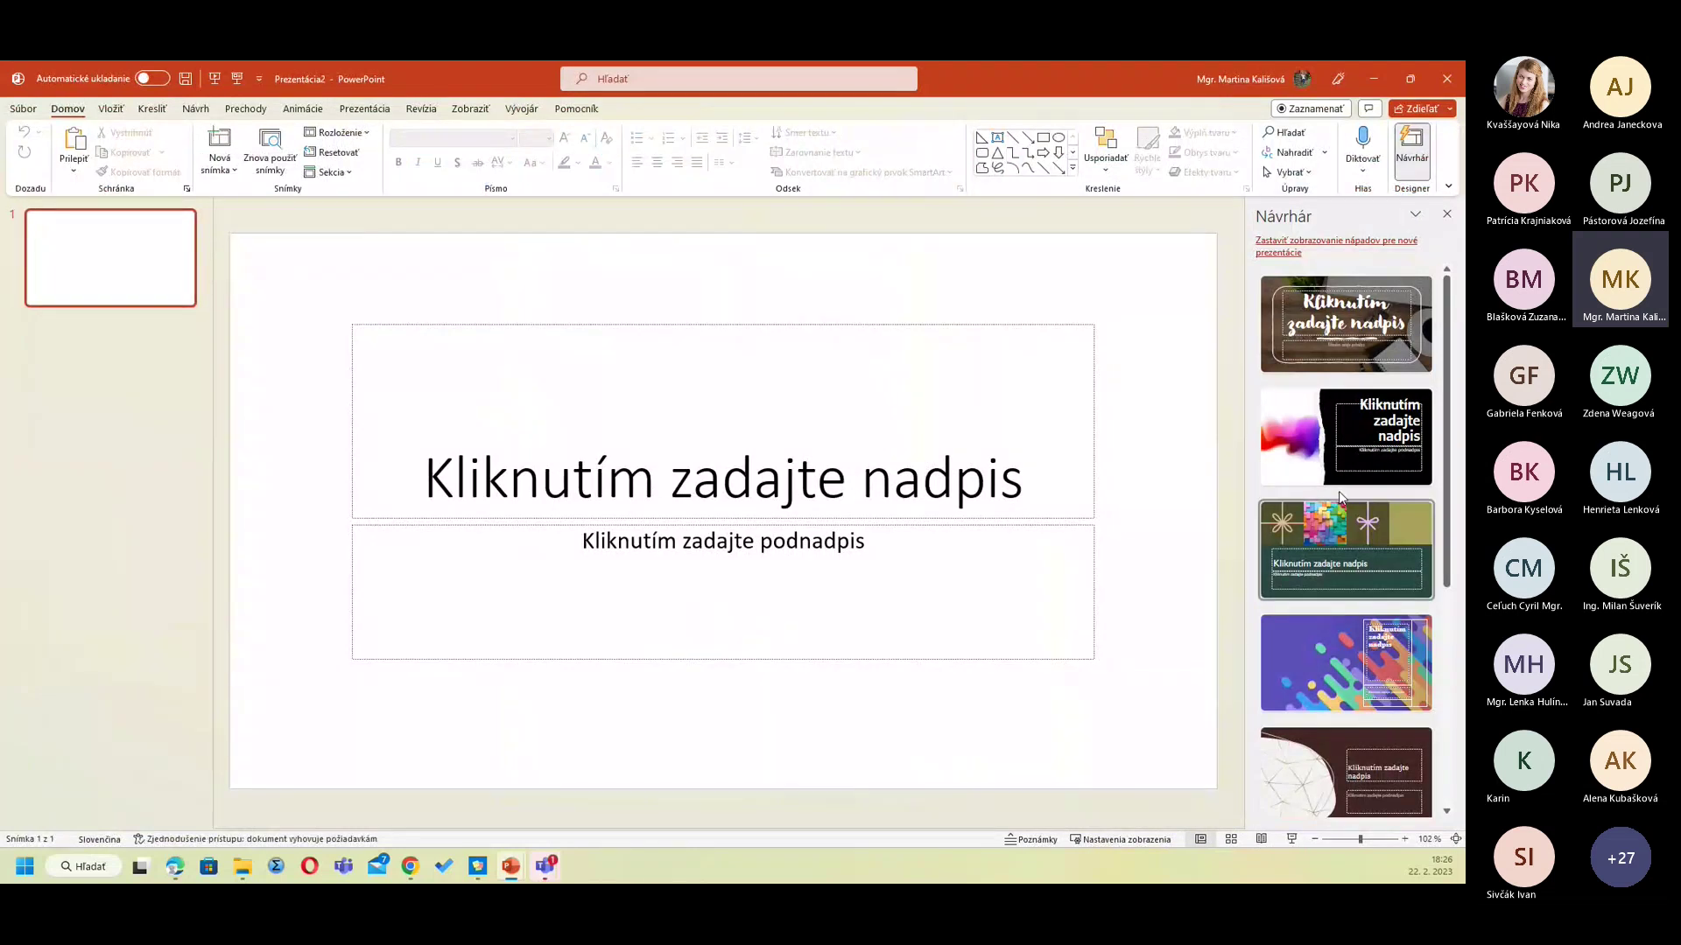
scroll(1342, 483, "down", 2)
scroll(1342, 486, "down", 2)
scroll(1344, 495, "down", 2)
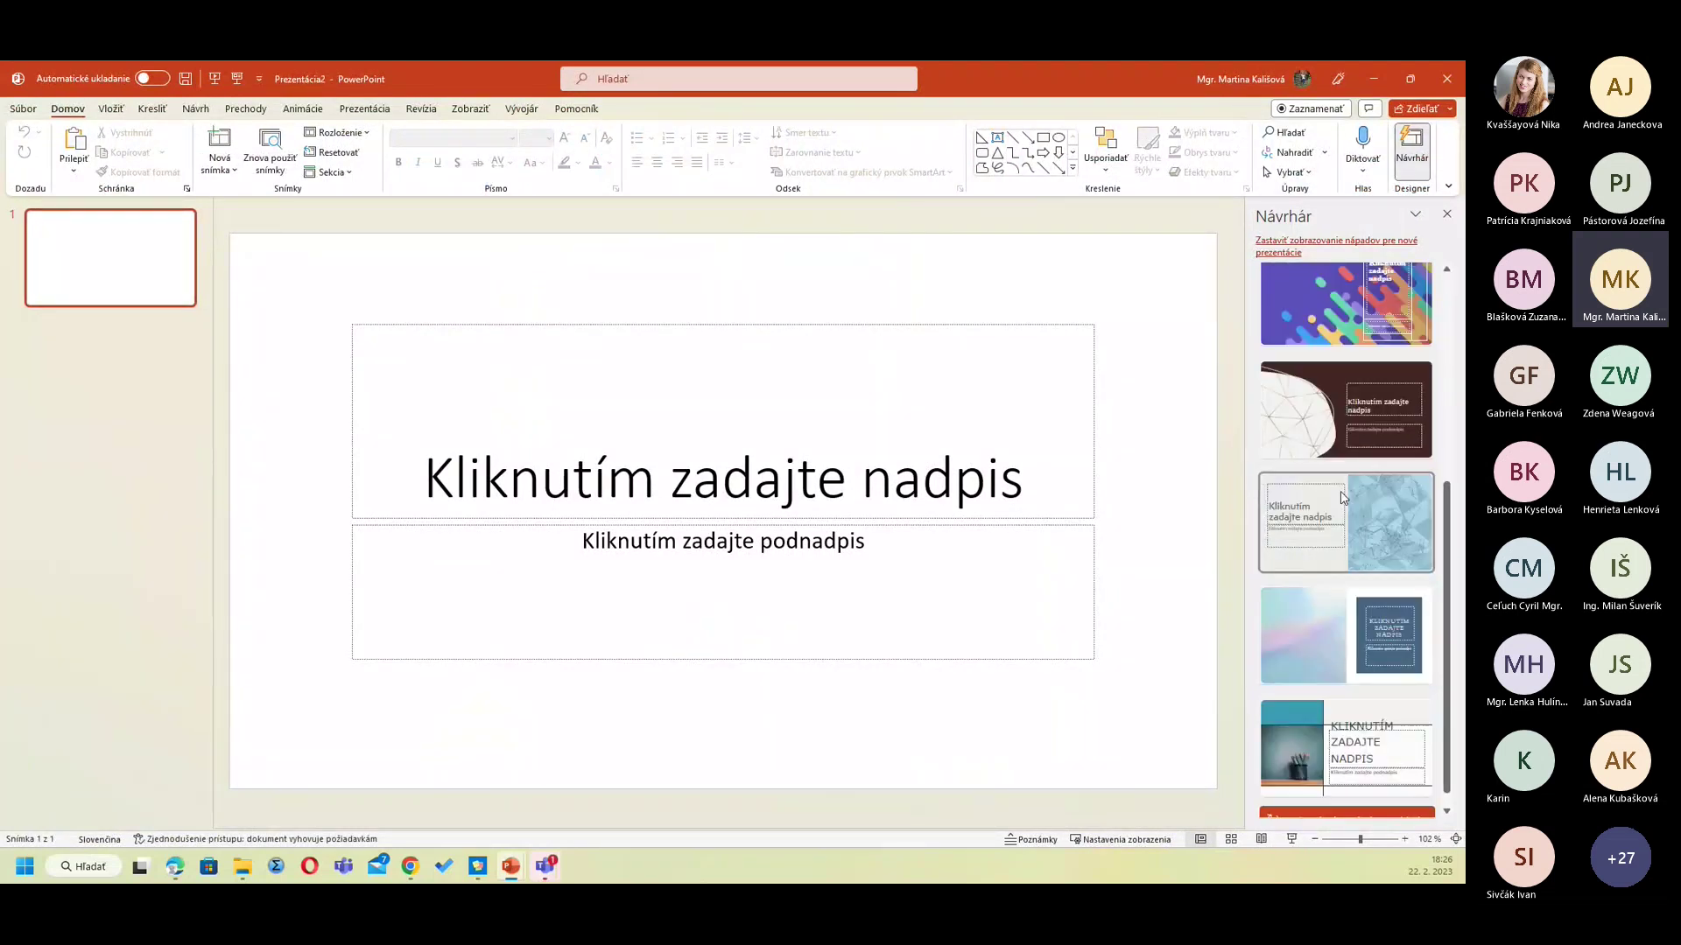
scroll(1342, 494, "down", 1)
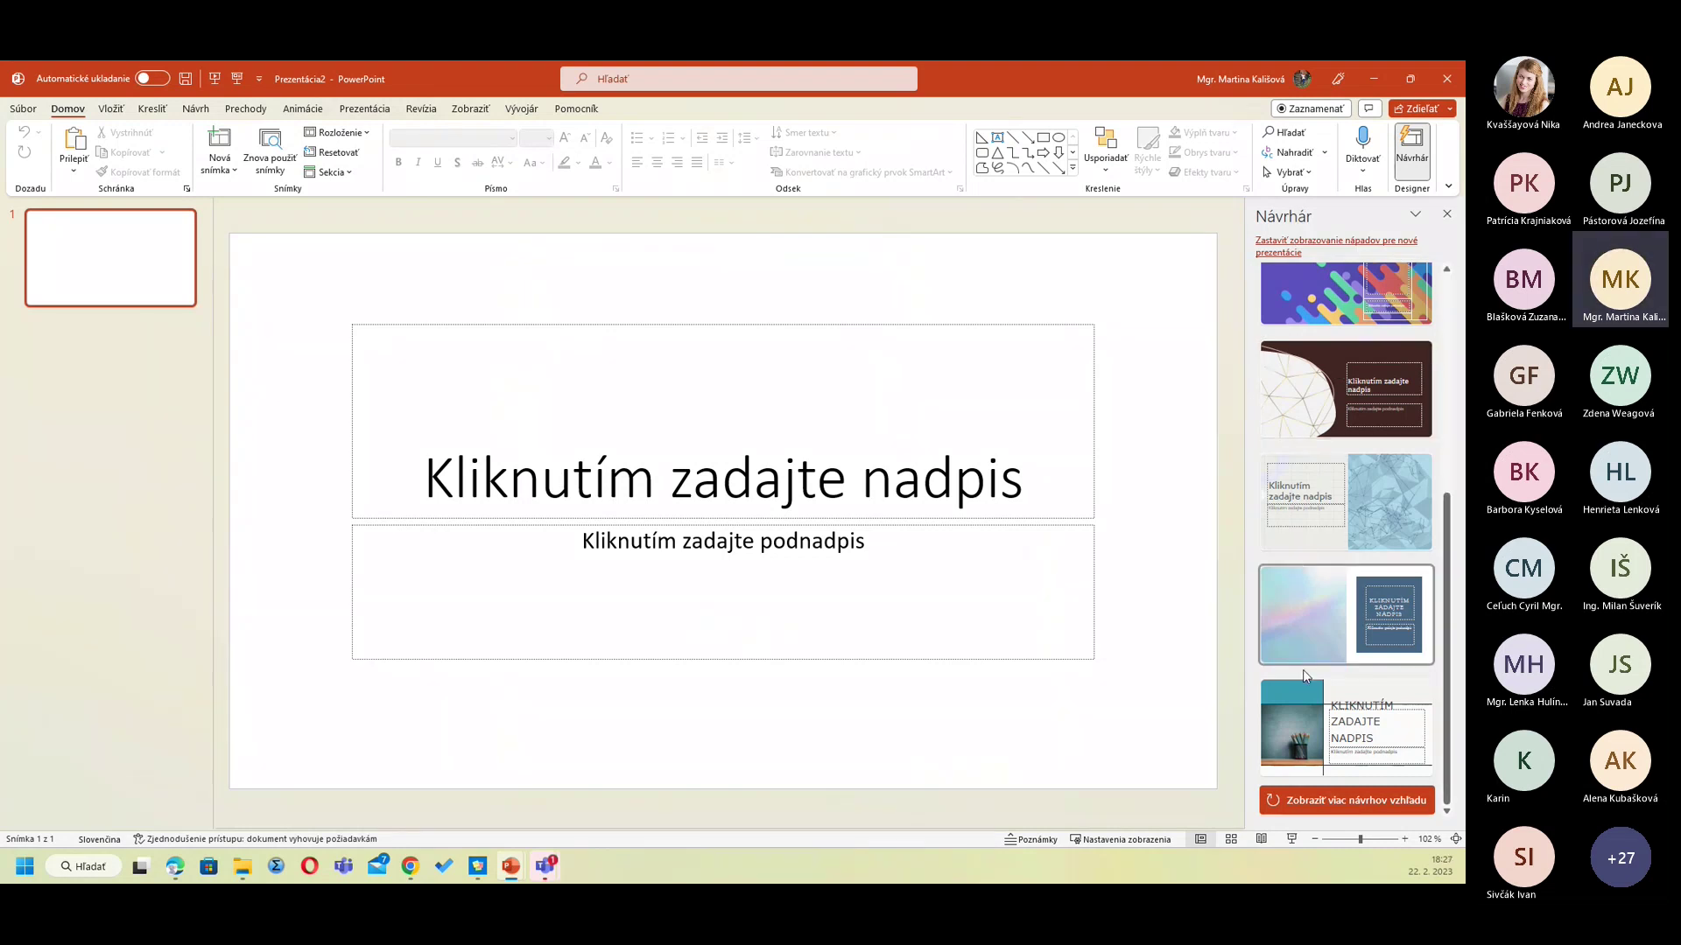
Step: Load more Designer ideas for the empty title slide and scroll through them
left_click(1322, 804)
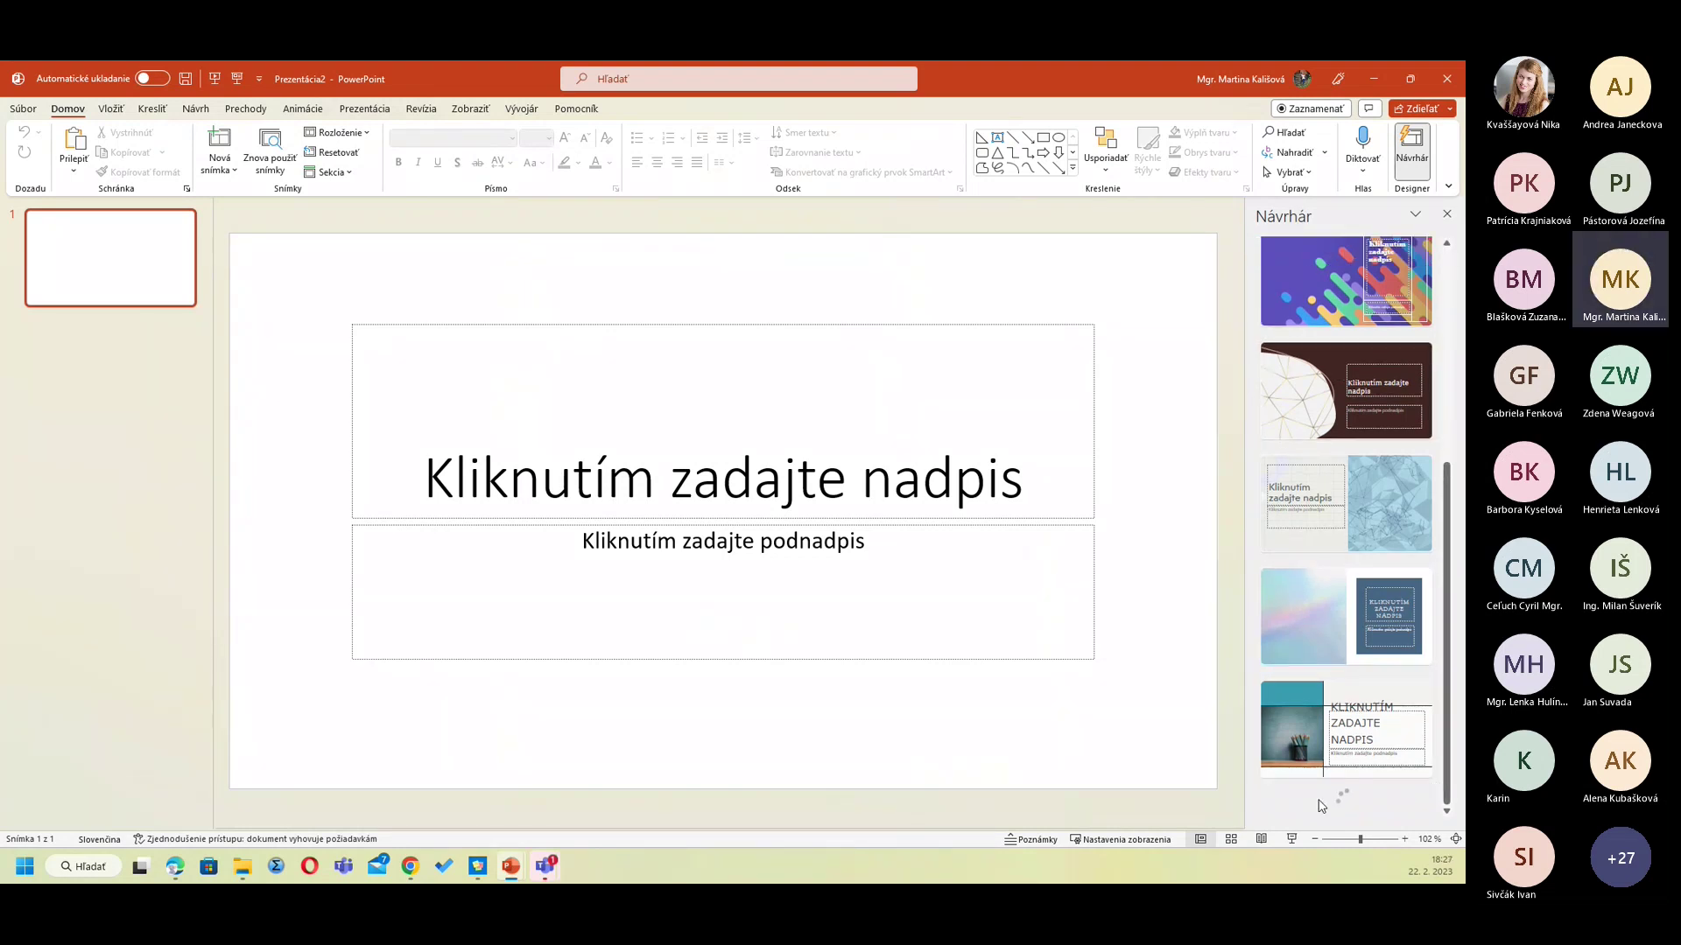
scroll(1346, 693, "down", 2)
scroll(1345, 693, "down", 3)
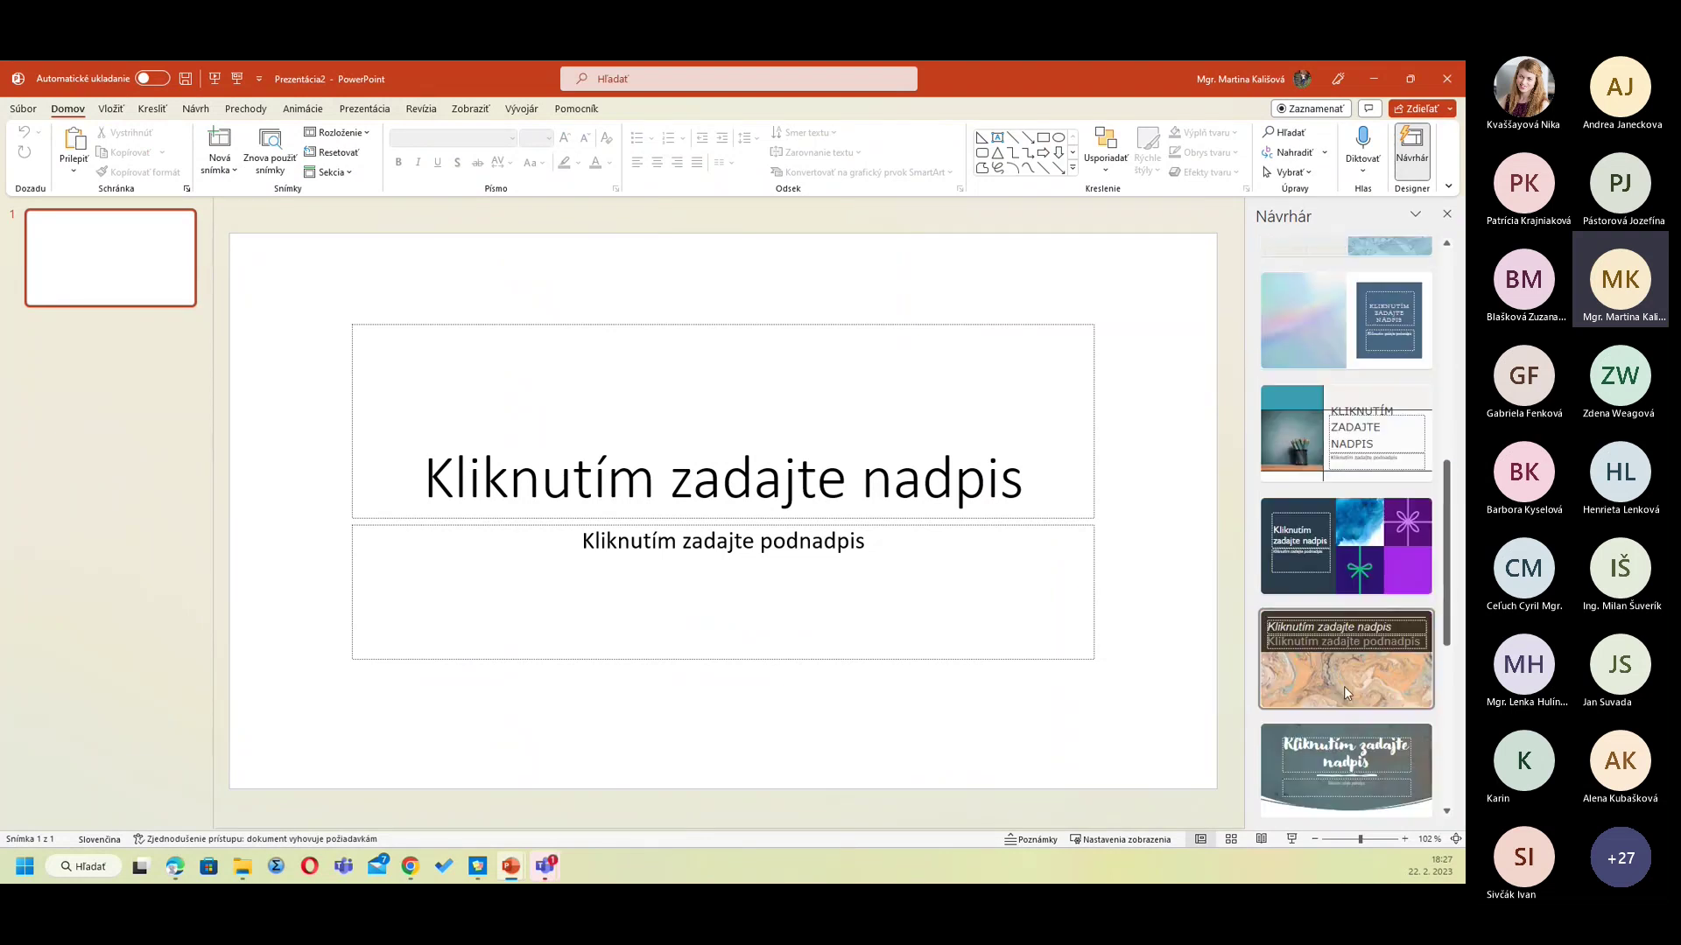
scroll(1345, 687, "down", 2)
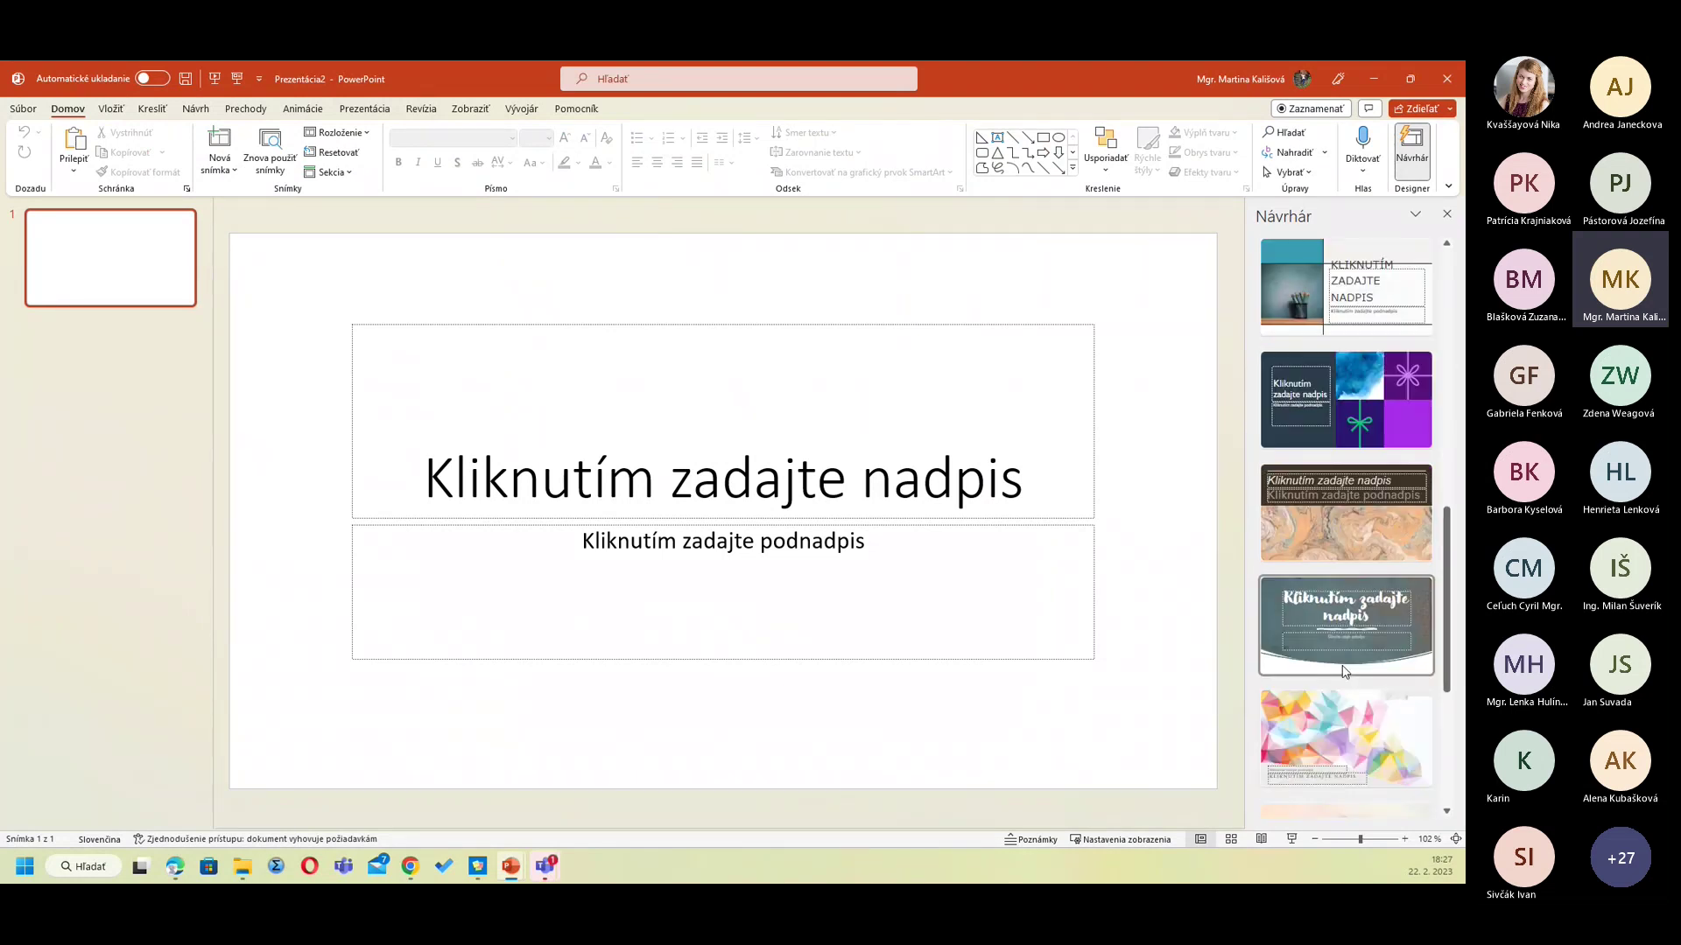
scroll(1345, 672, "down", 3)
scroll(1346, 671, "down", 3)
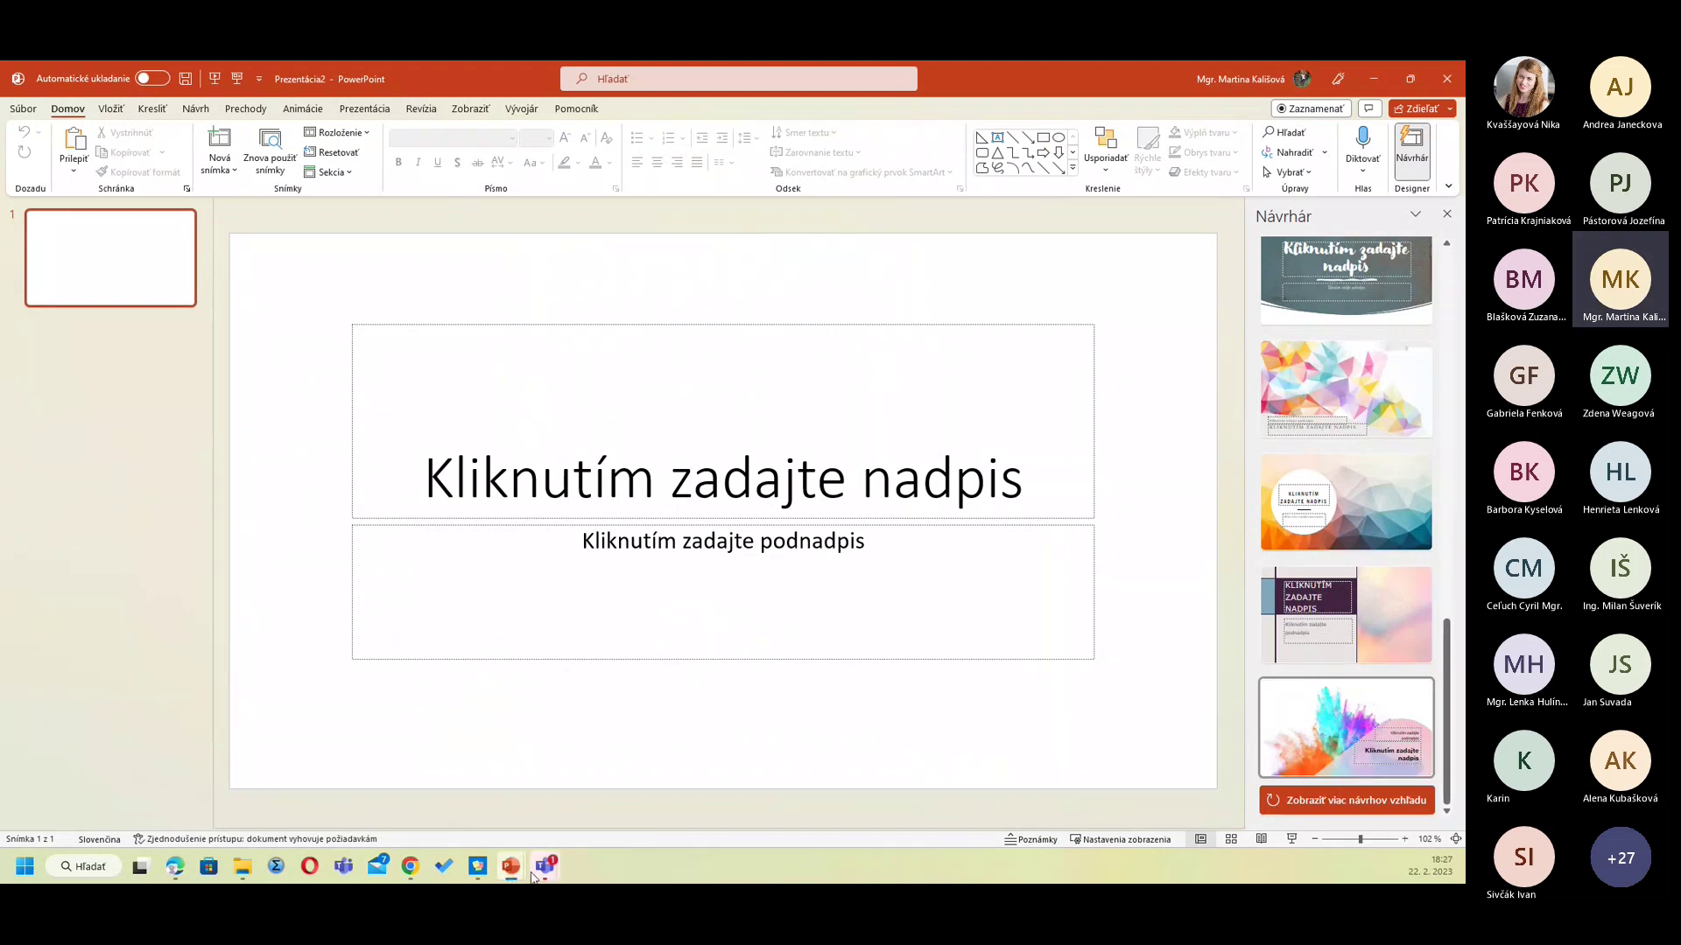
mouse_move(511, 867)
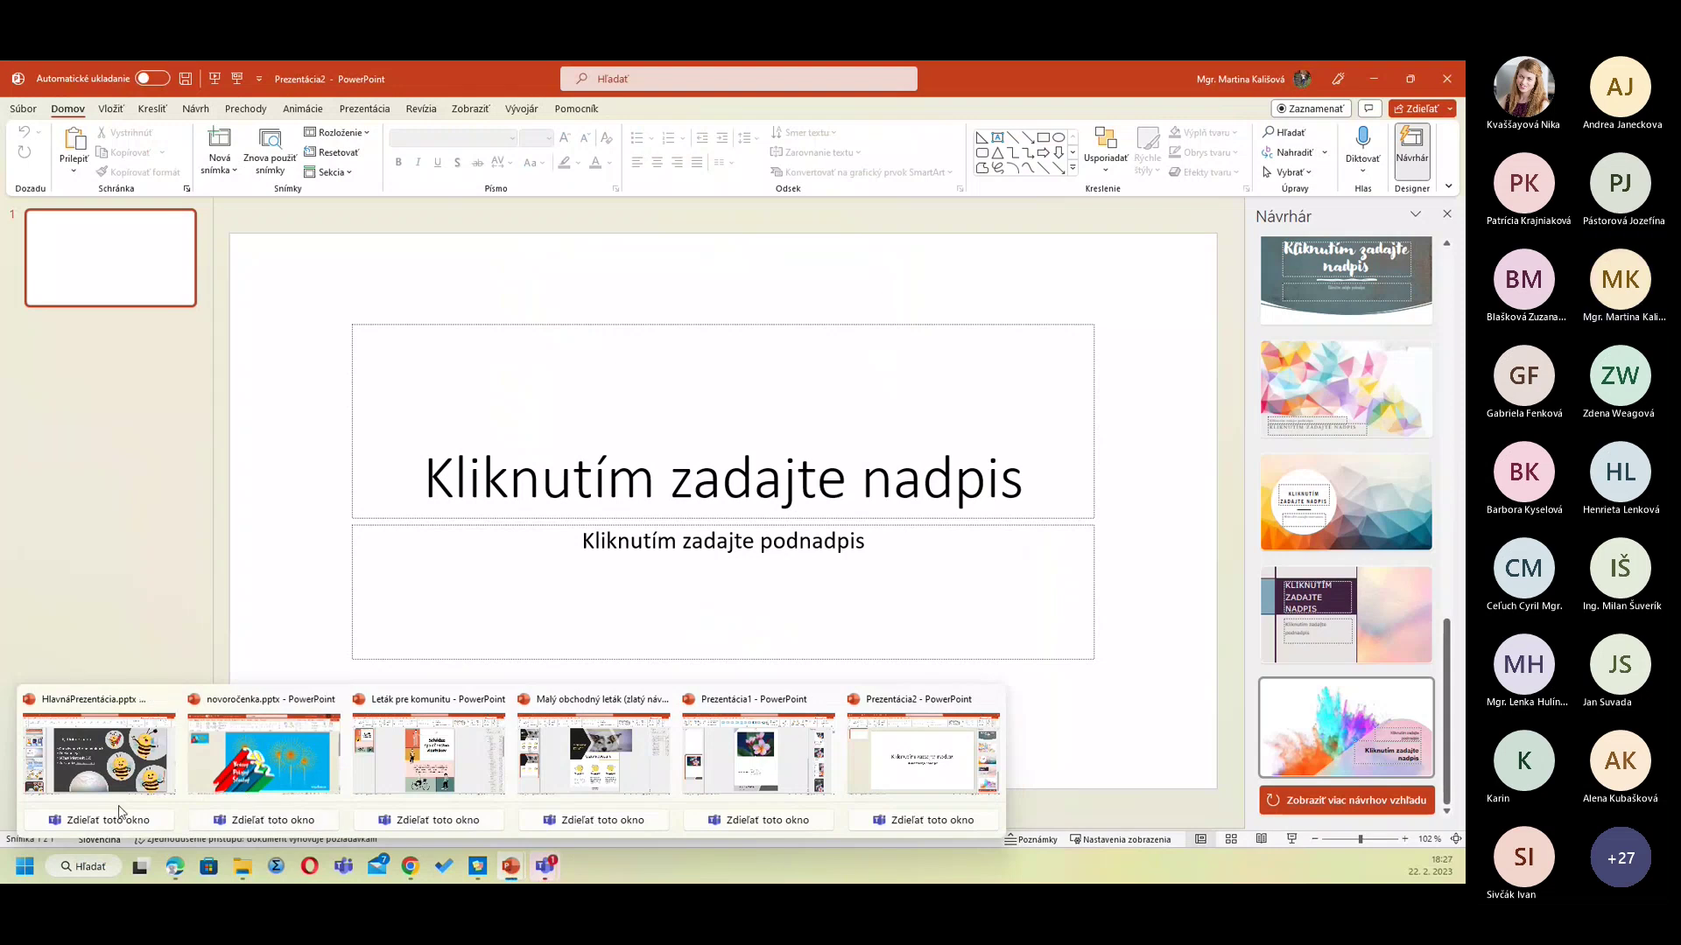
Step: Switch back to HlavnáPrezentácia.pptx and nudge slide 4's background picture slightly lower
left_click(96, 763)
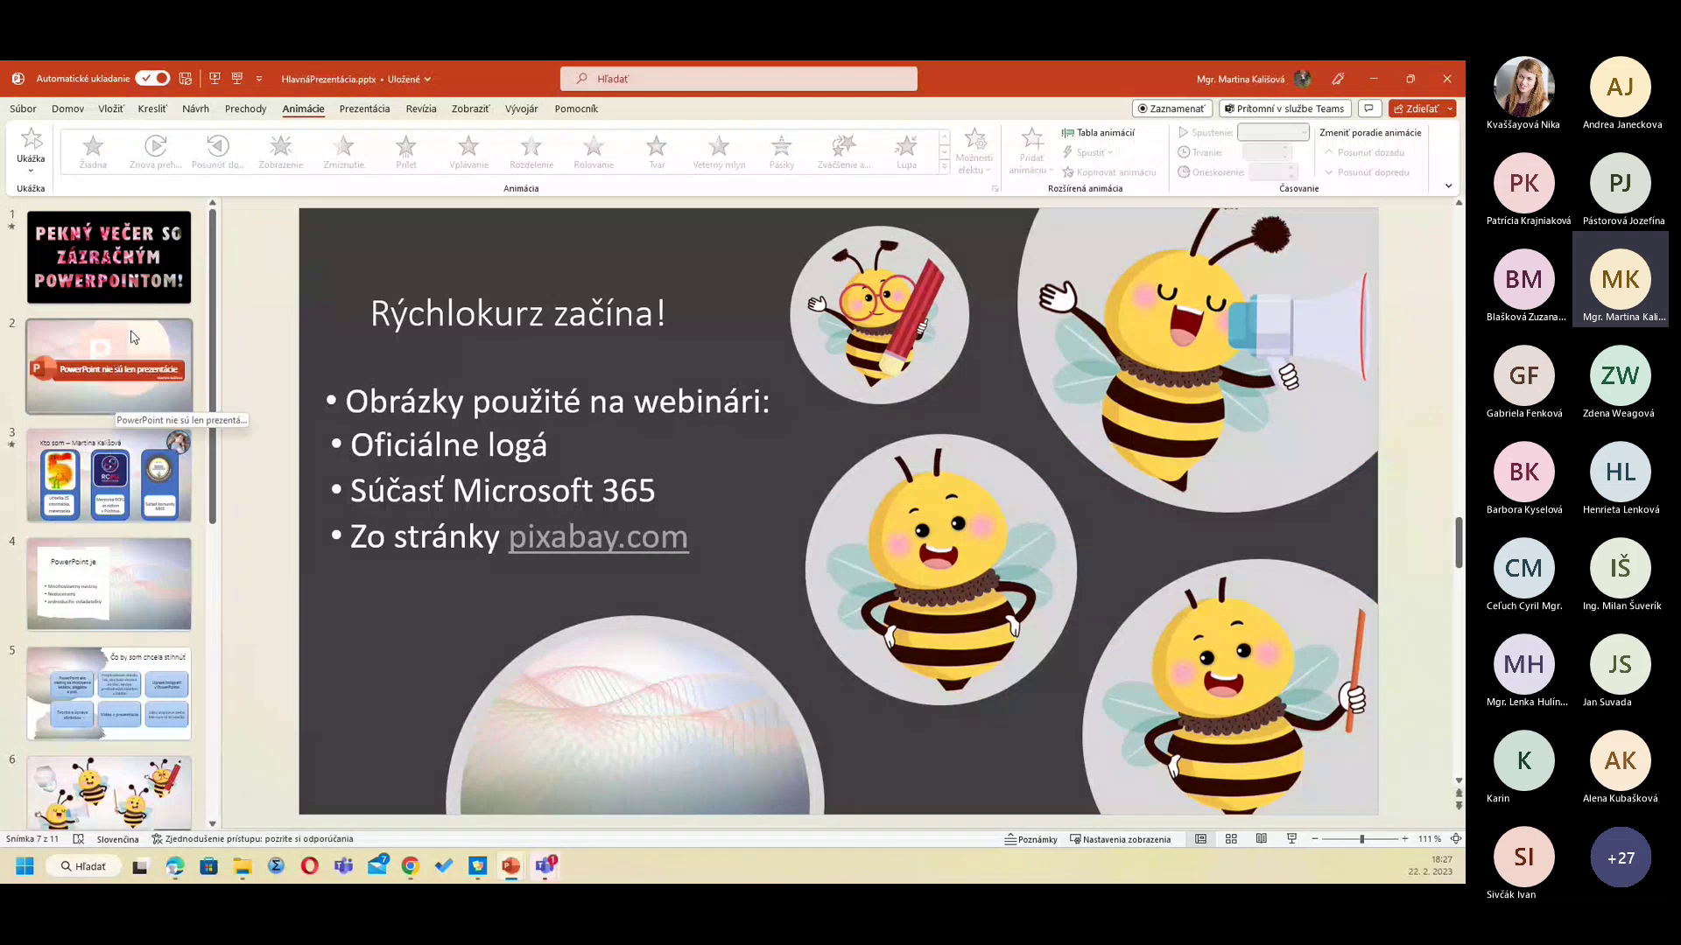
left_click(184, 569)
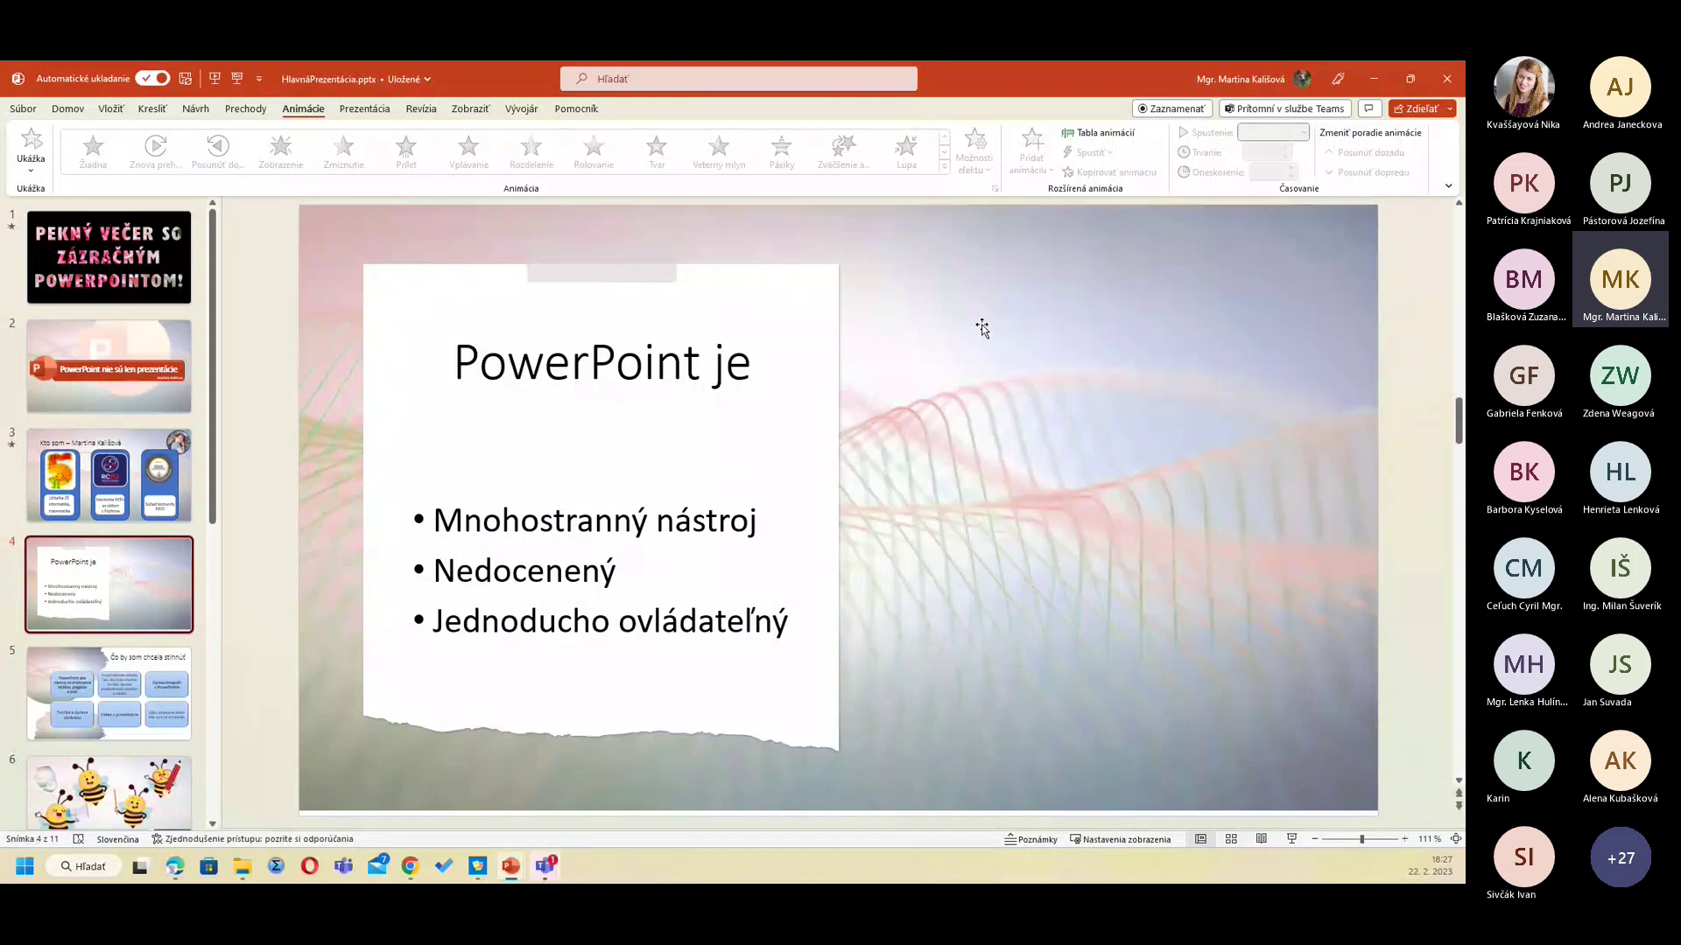
left_click(982, 327)
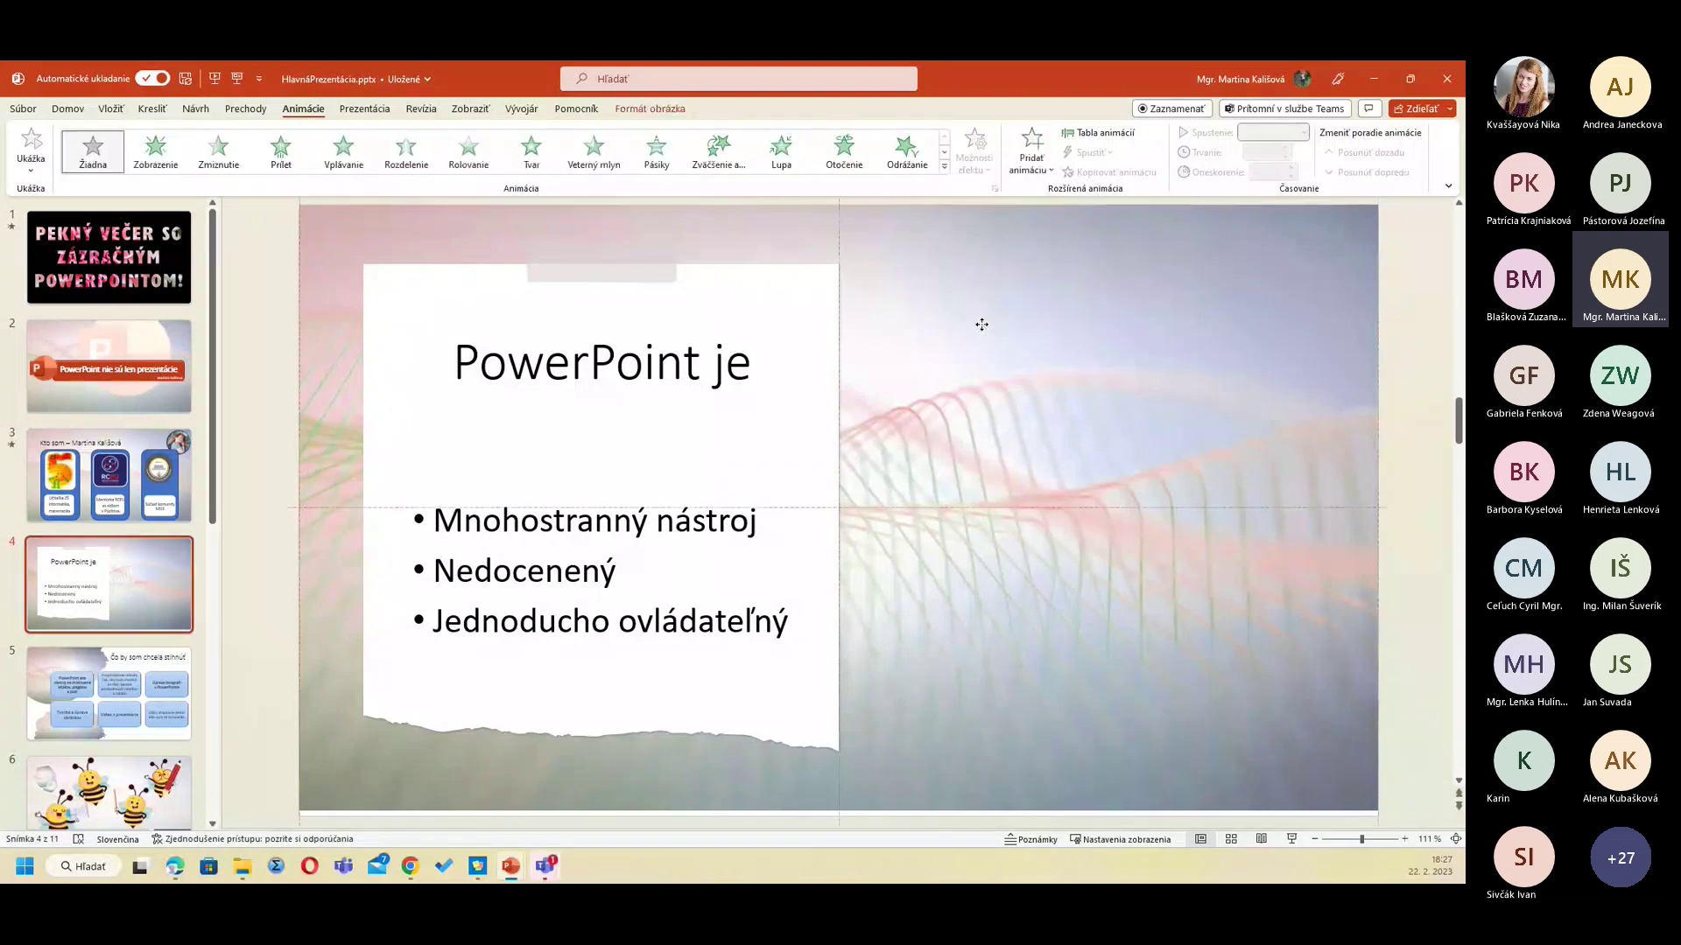
left_click_drag(982, 325, 982, 334)
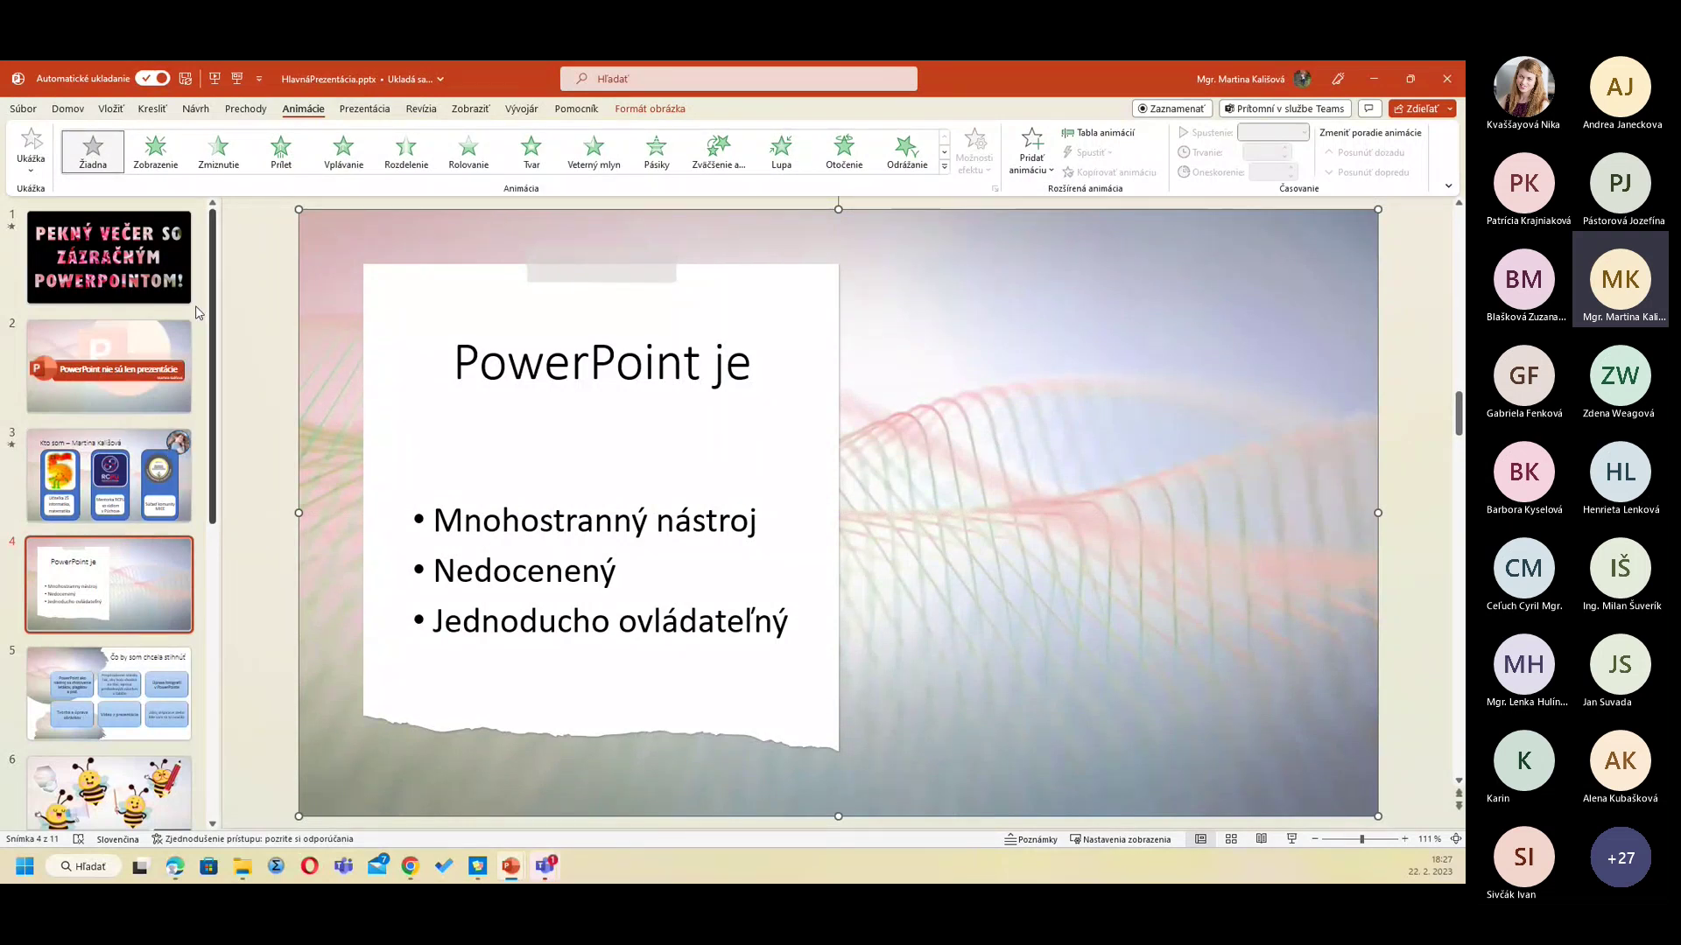
left_click(151, 610)
Step: Browse to slide 5, 'Čo by som chcela stihnúť', and slide 7, 'Rýchlokurz začína!'
scroll(152, 610, "down", 1)
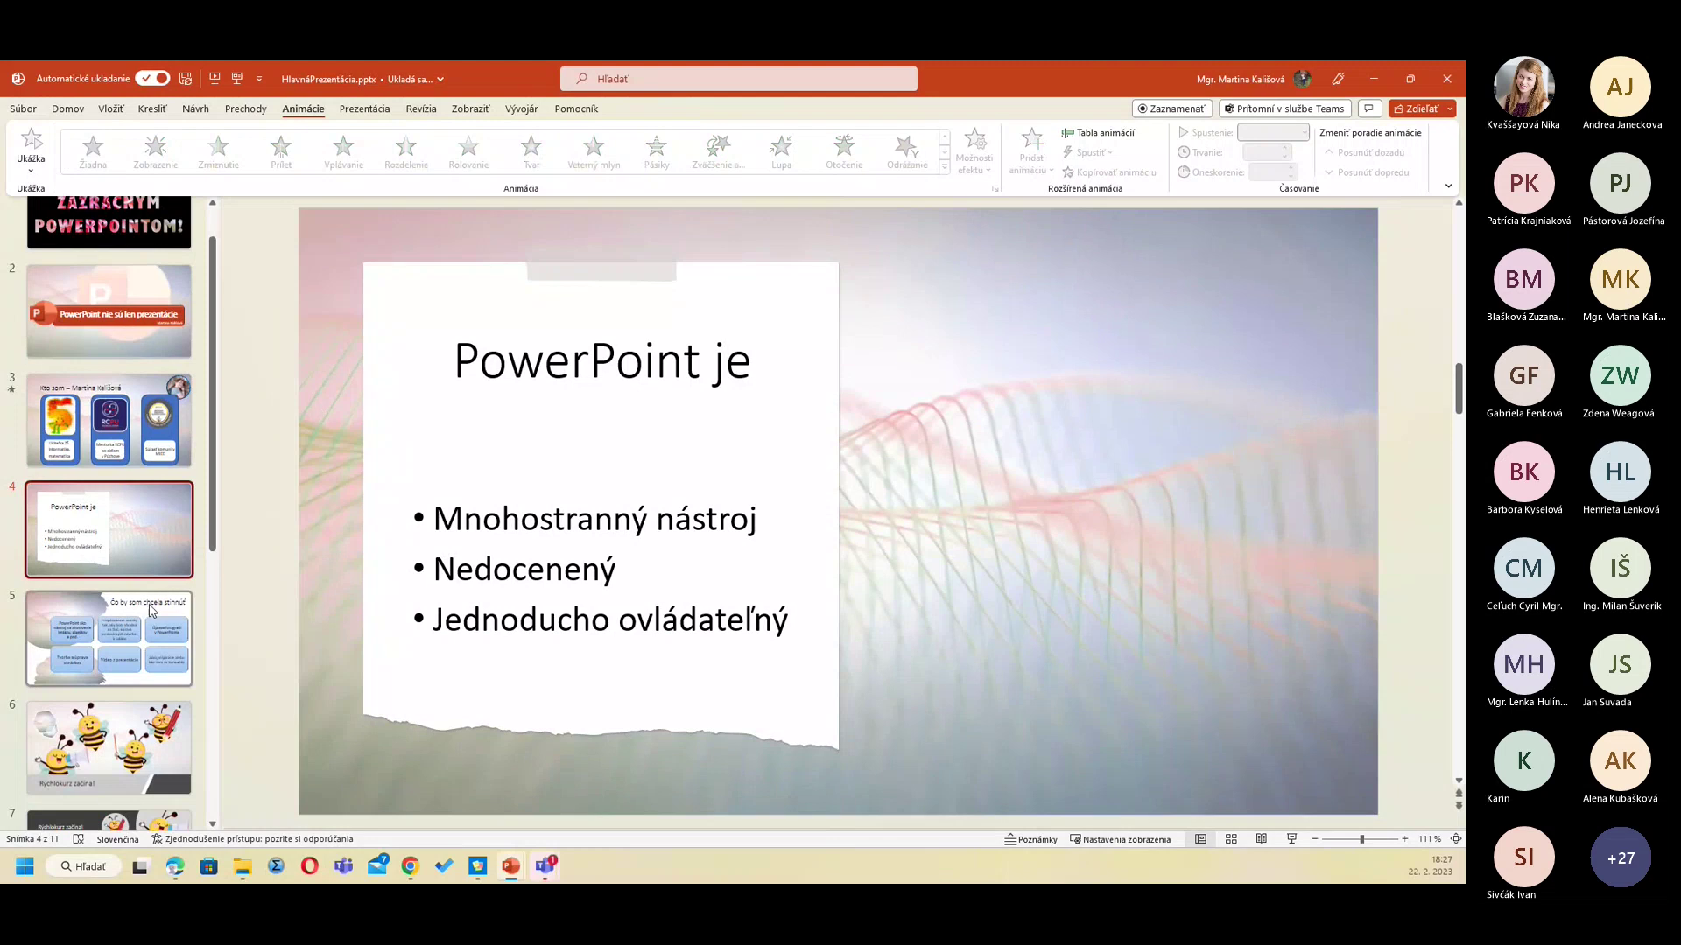
left_click(91, 607)
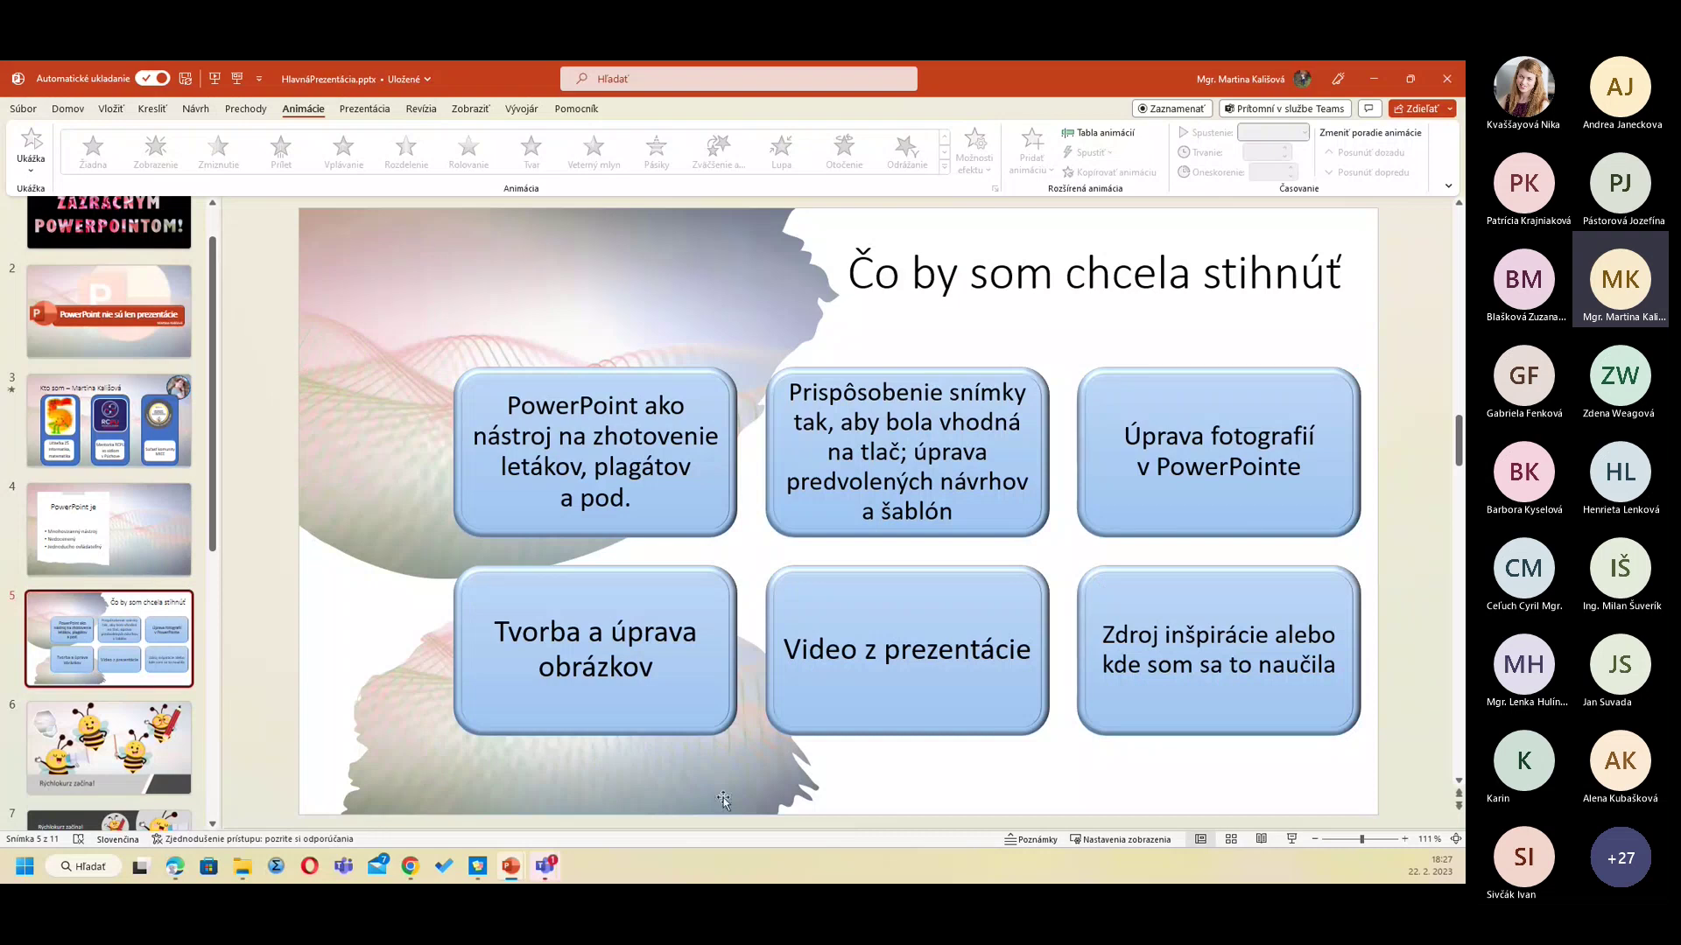
scroll(116, 652, "down", 1)
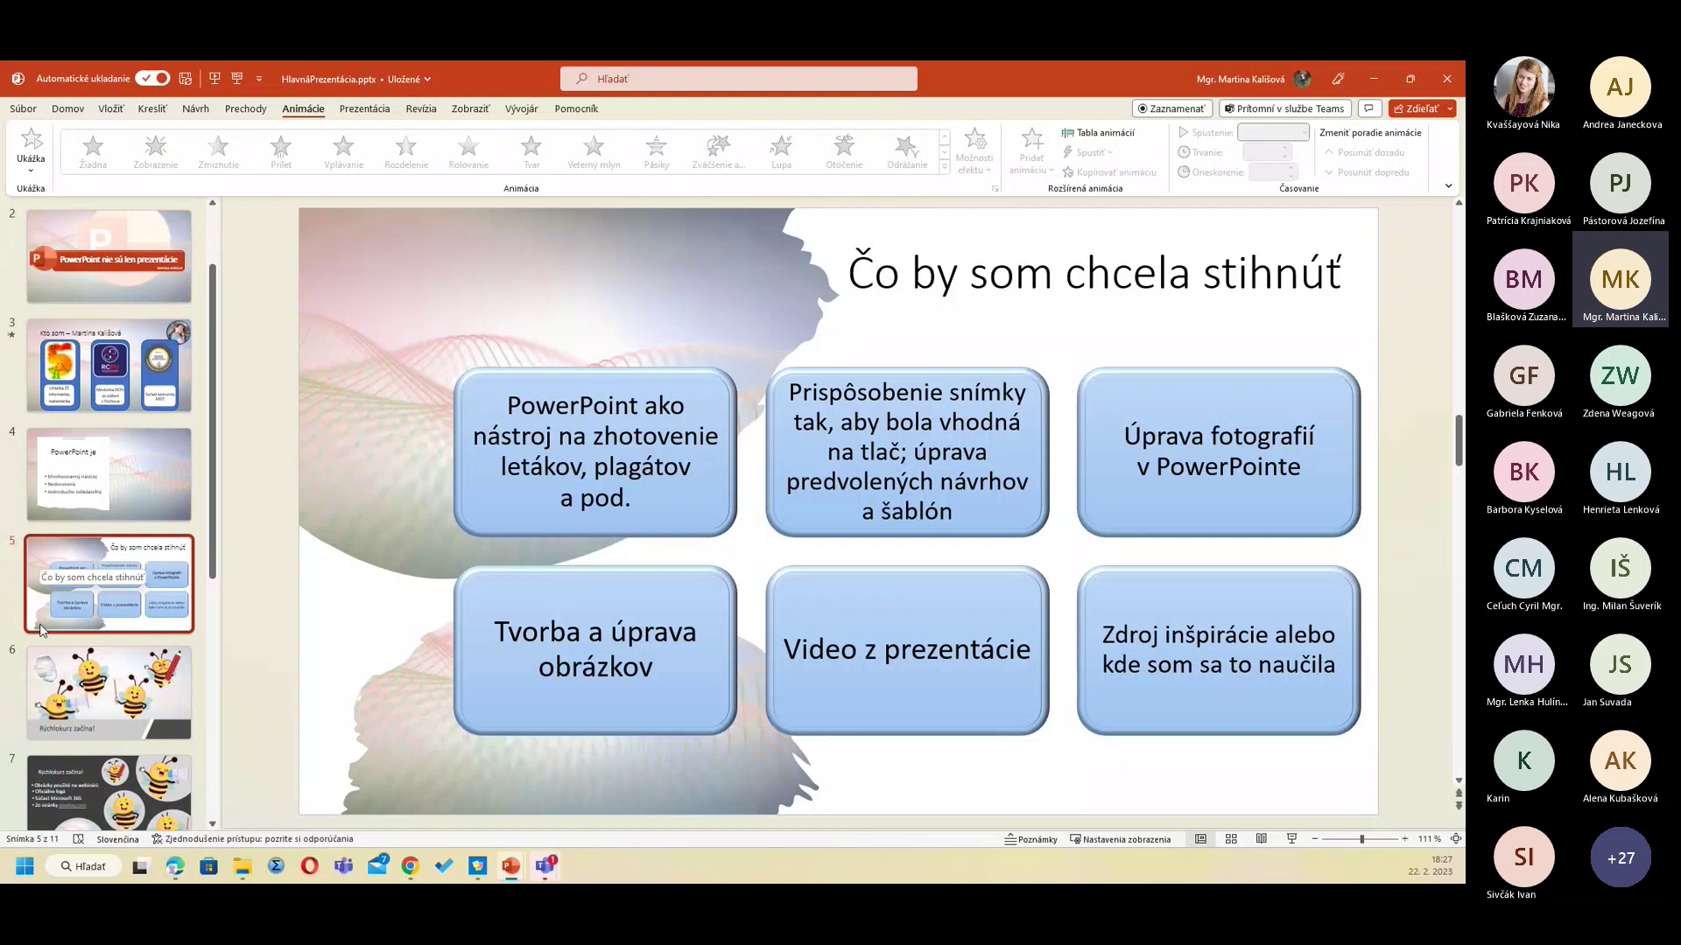
scroll(105, 573, "down", 1)
scroll(106, 568, "down", 3)
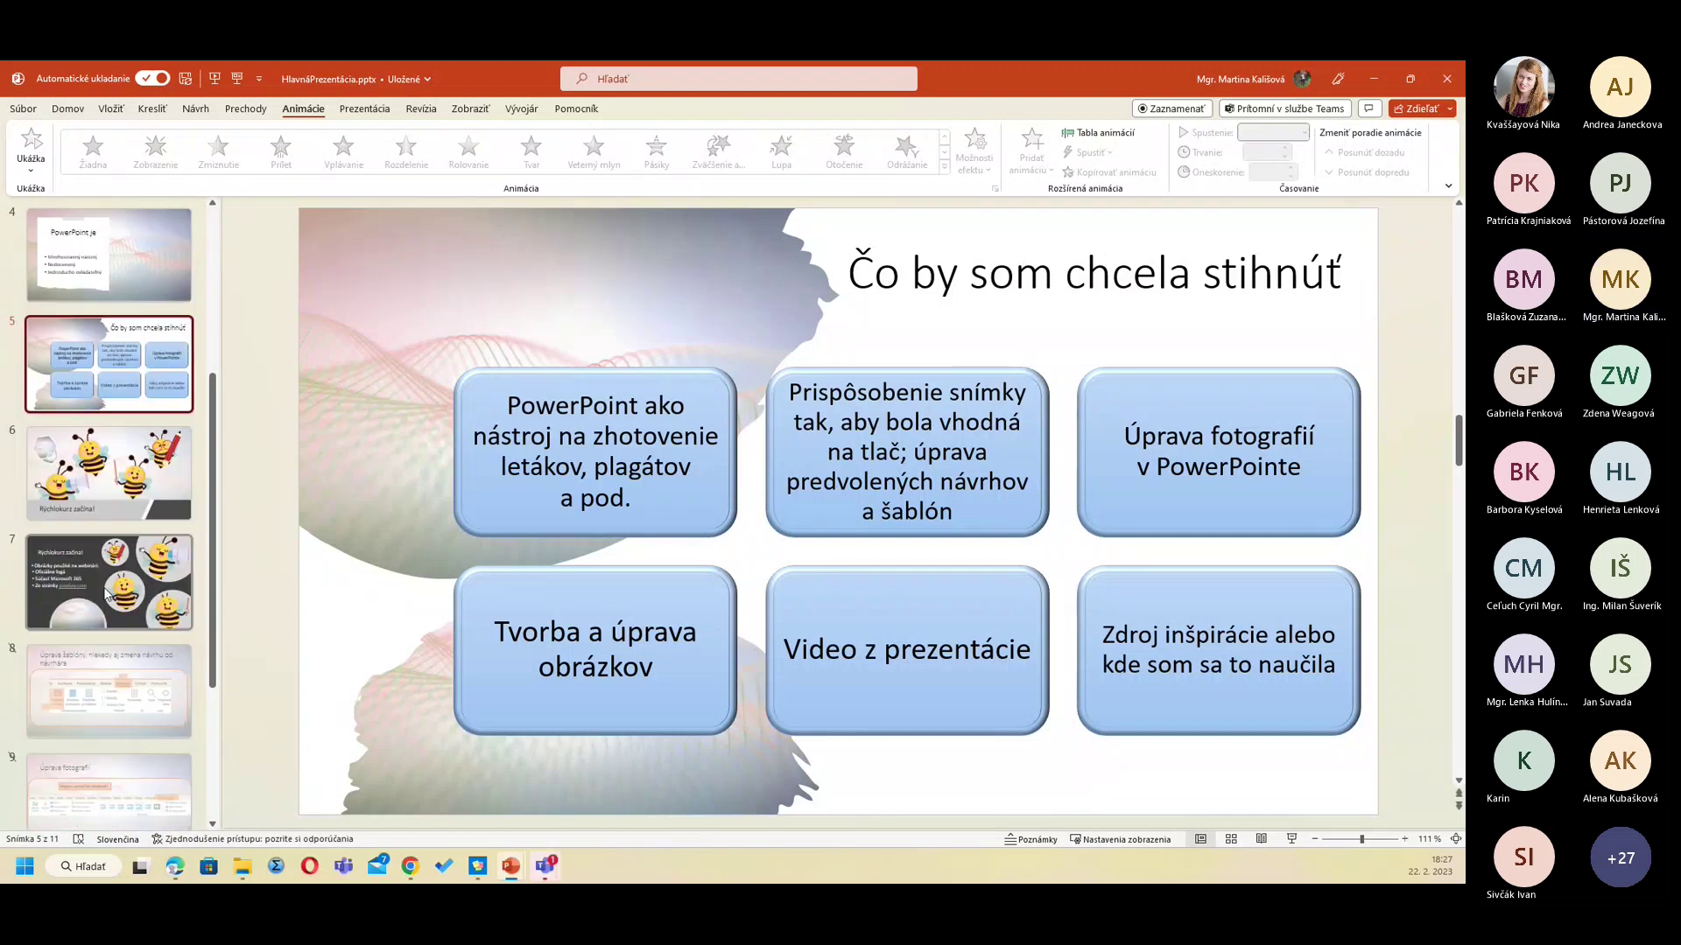
left_click(82, 580)
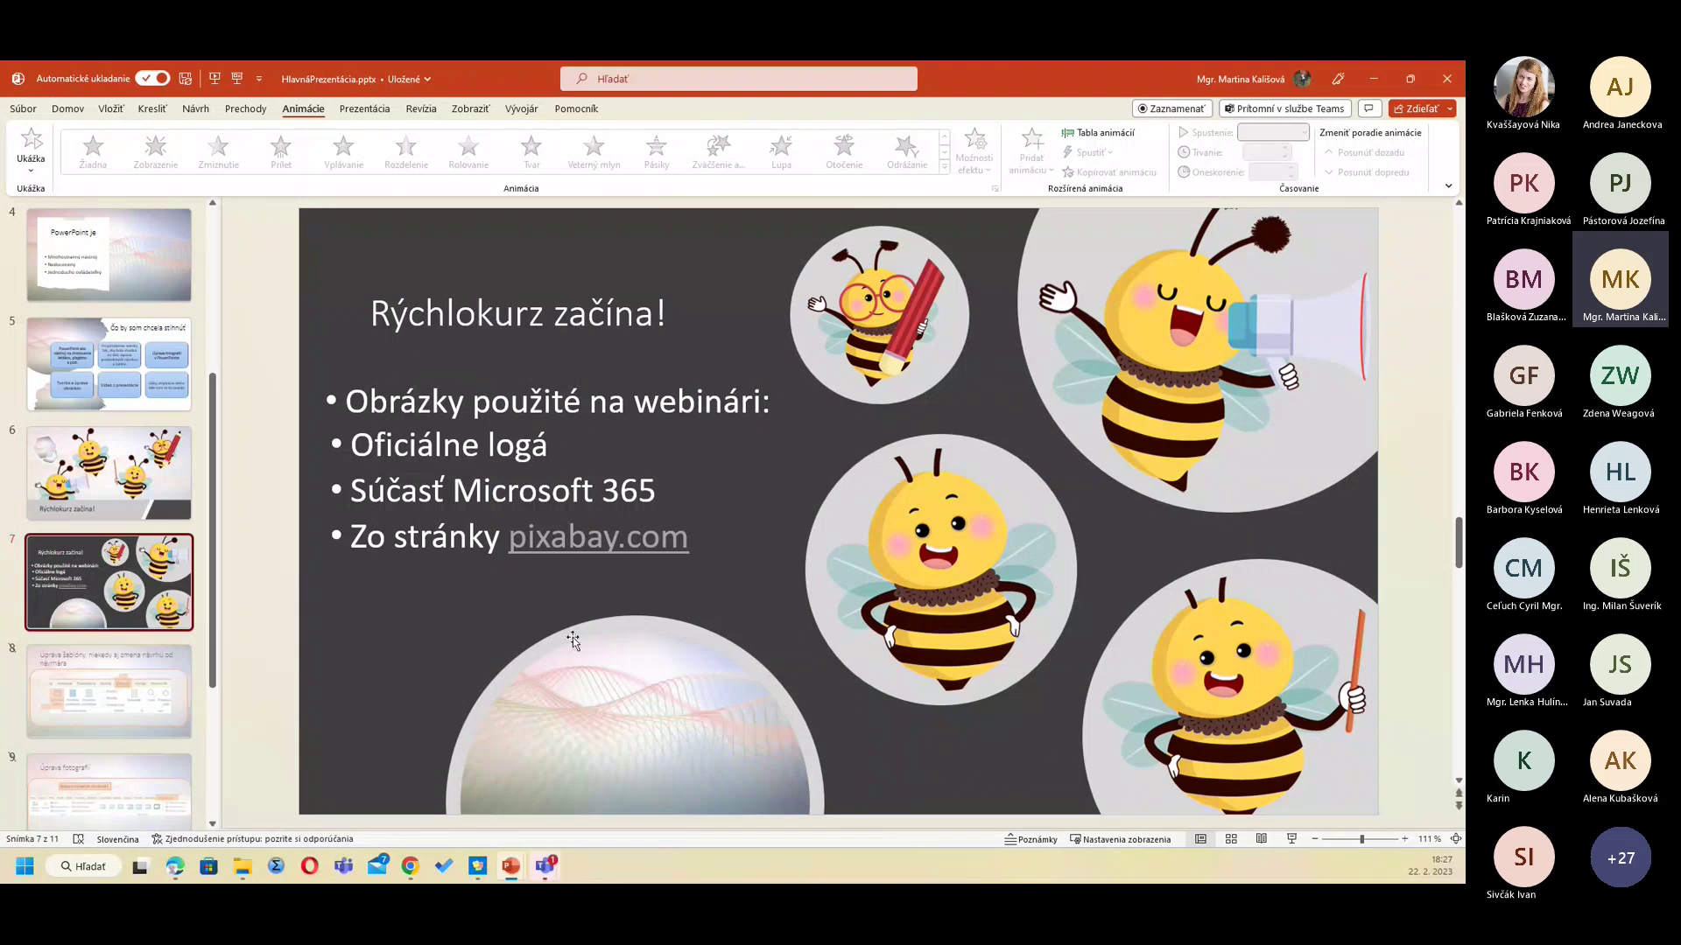
Step: Return to slide 2, 'PowerPoint nie sú len prezentácie'
scroll(127, 421, "up", 1)
scroll(127, 420, "up", 2)
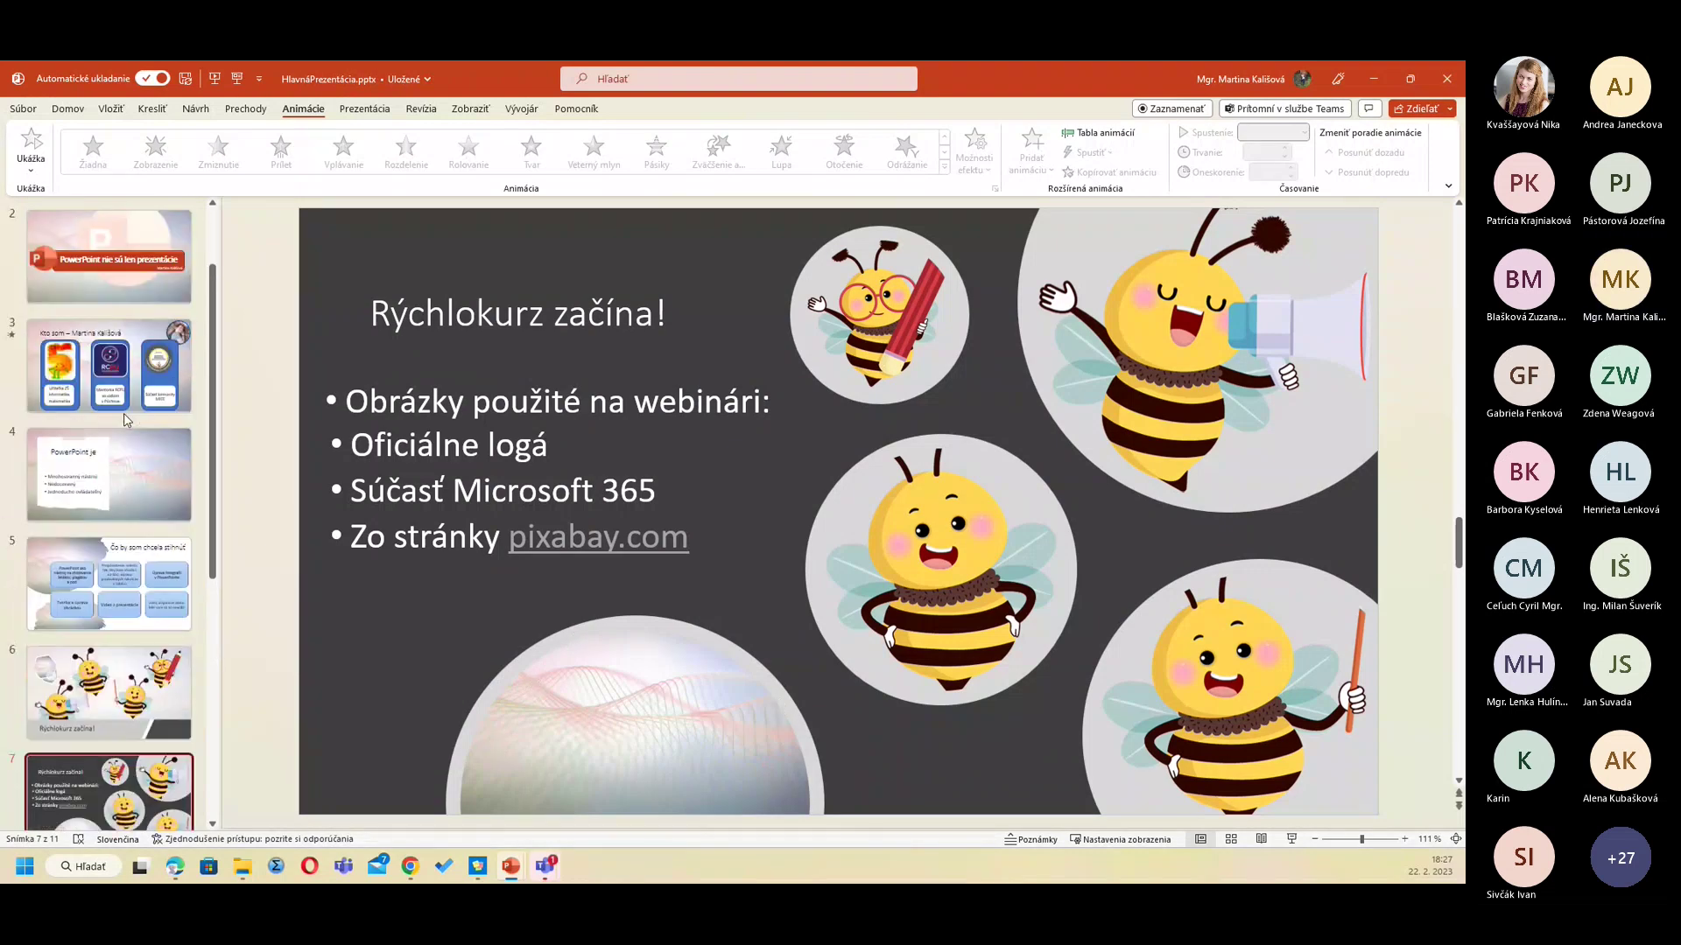
scroll(126, 421, "up", 2)
scroll(127, 420, "up", 1)
scroll(127, 420, "down", 1)
scroll(127, 420, "down", 5)
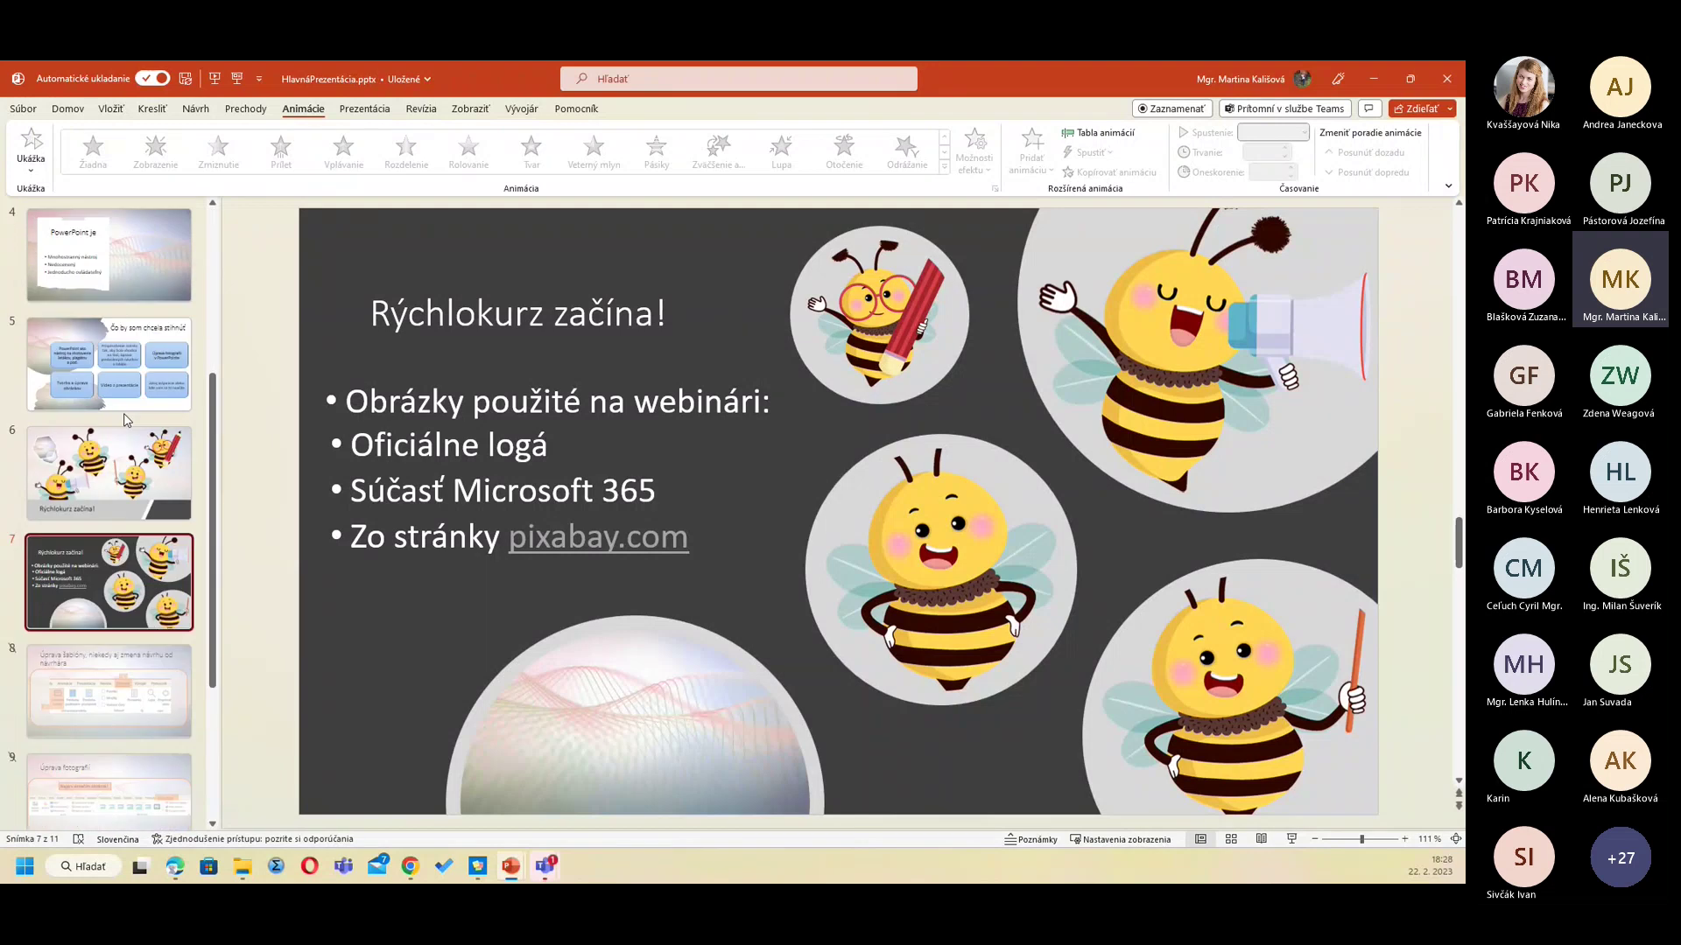
scroll(126, 420, "up", 1)
scroll(127, 420, "up", 5)
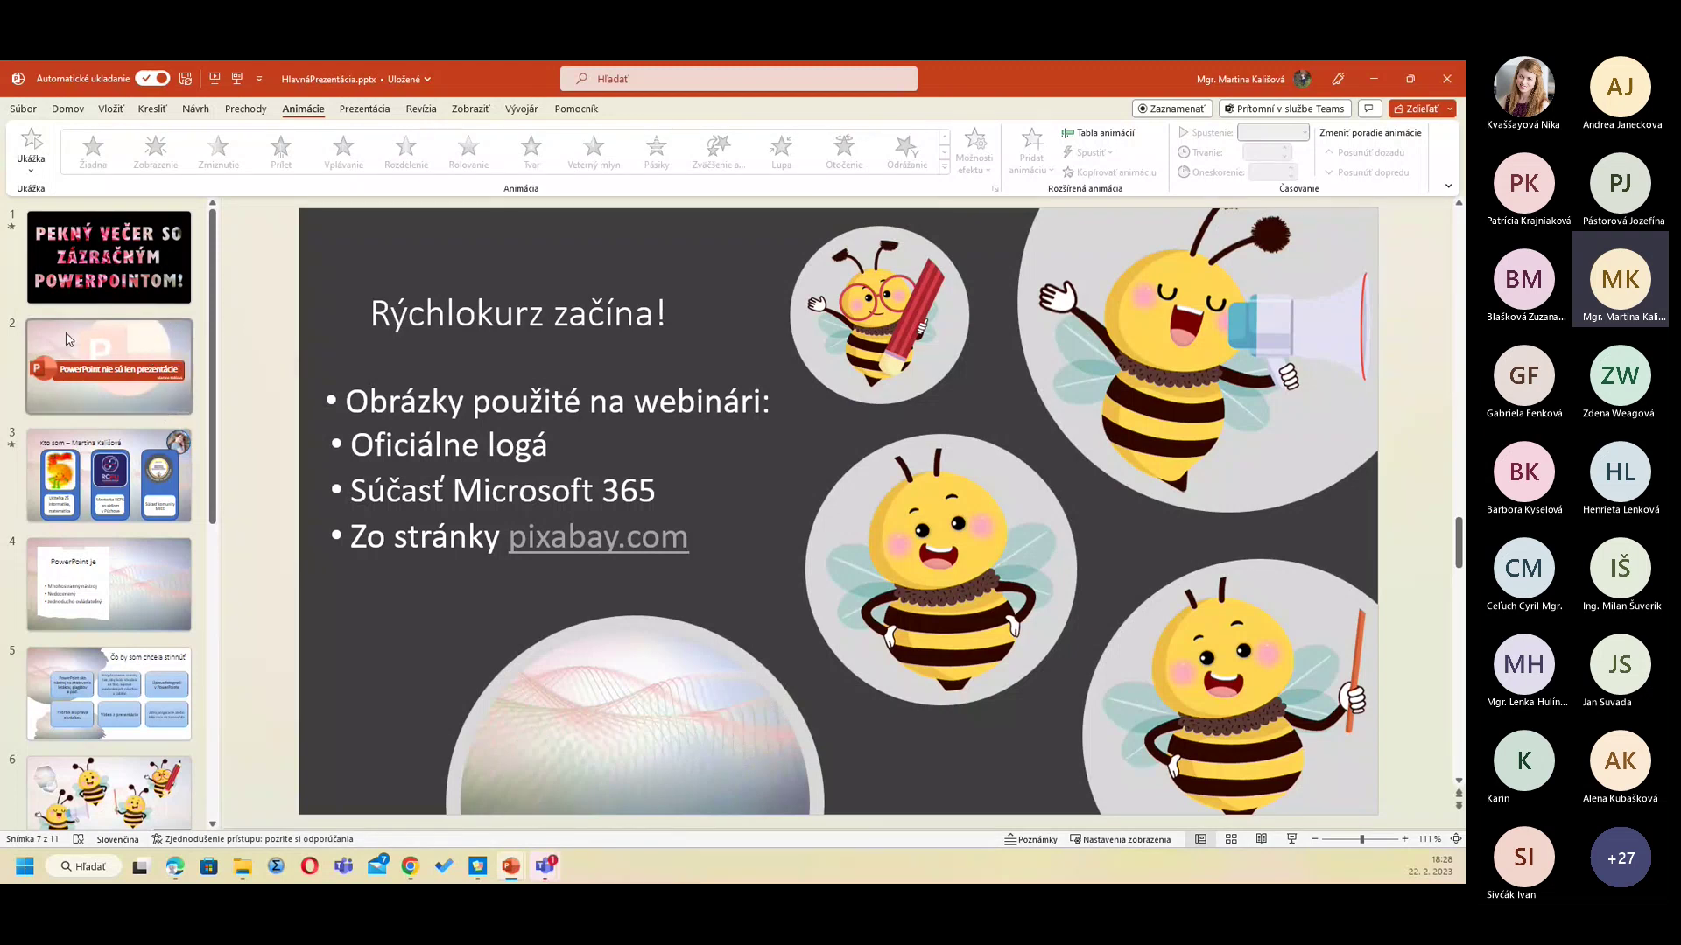
left_click(139, 333)
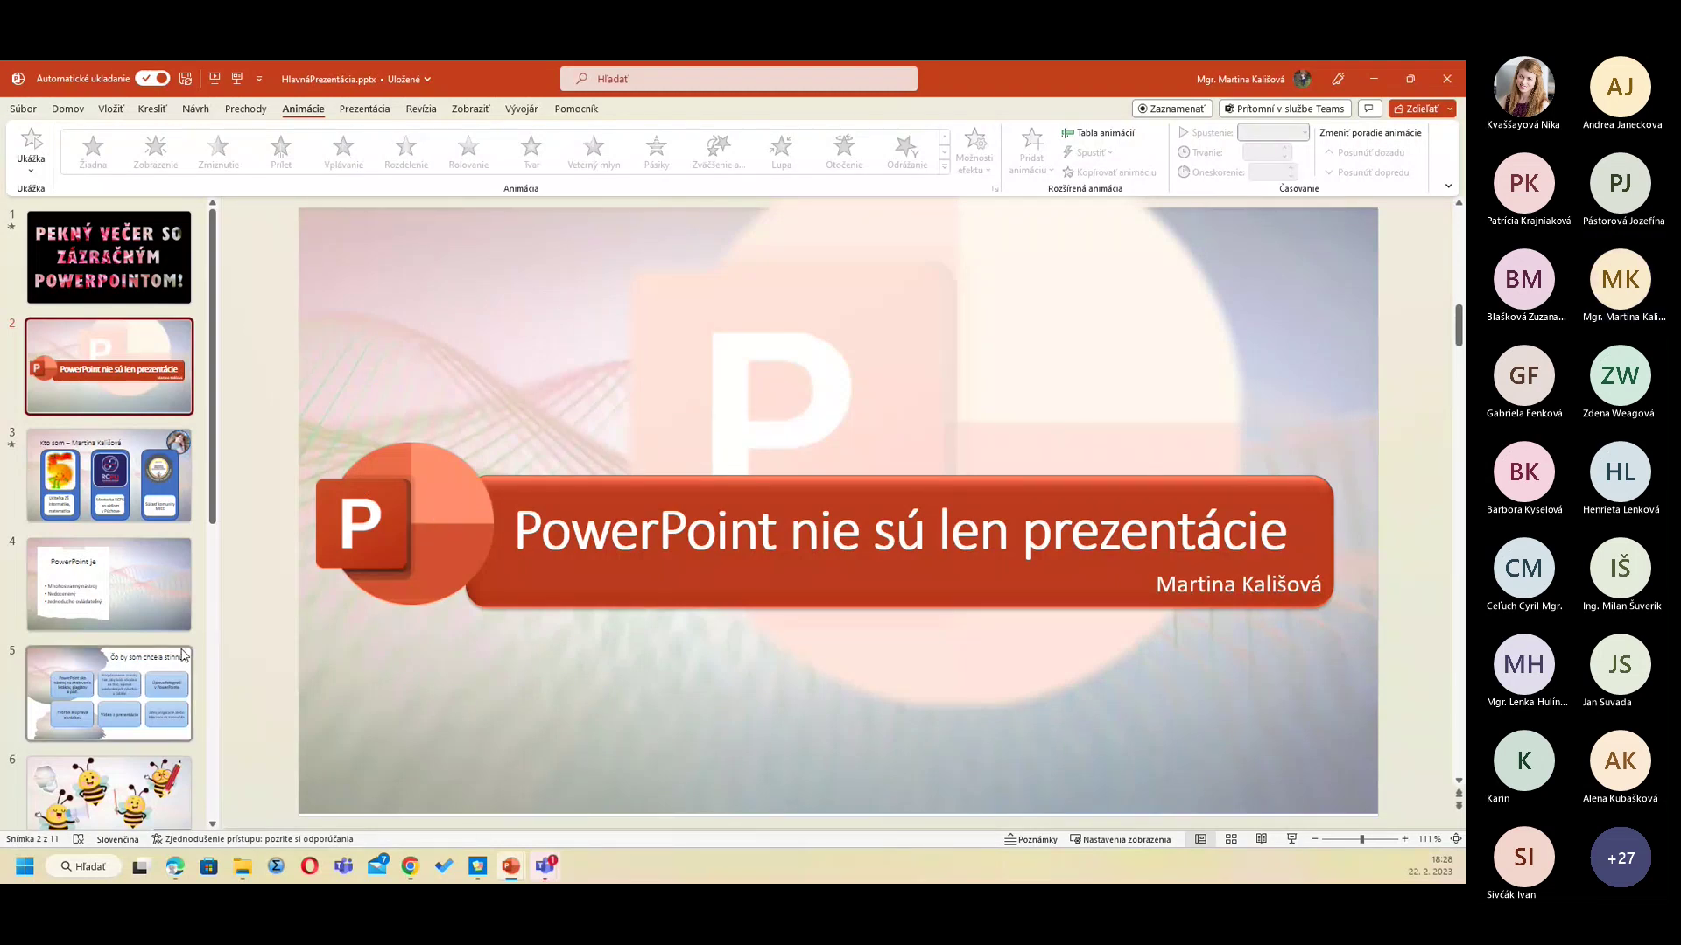
scroll(194, 654, "down", 3)
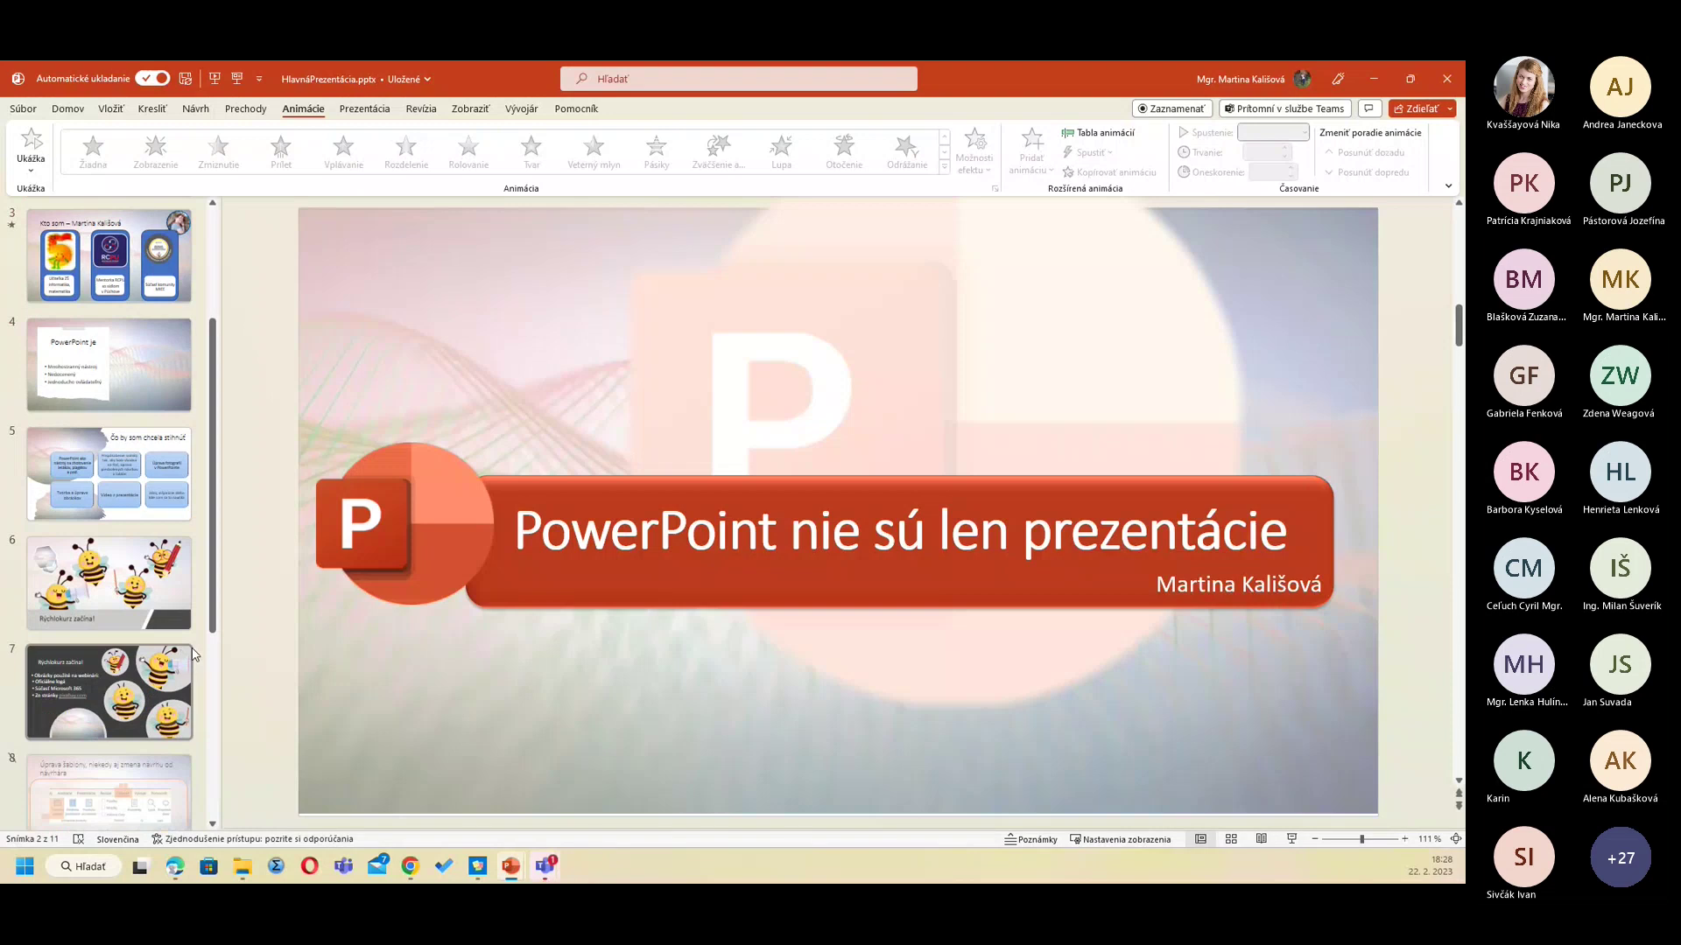
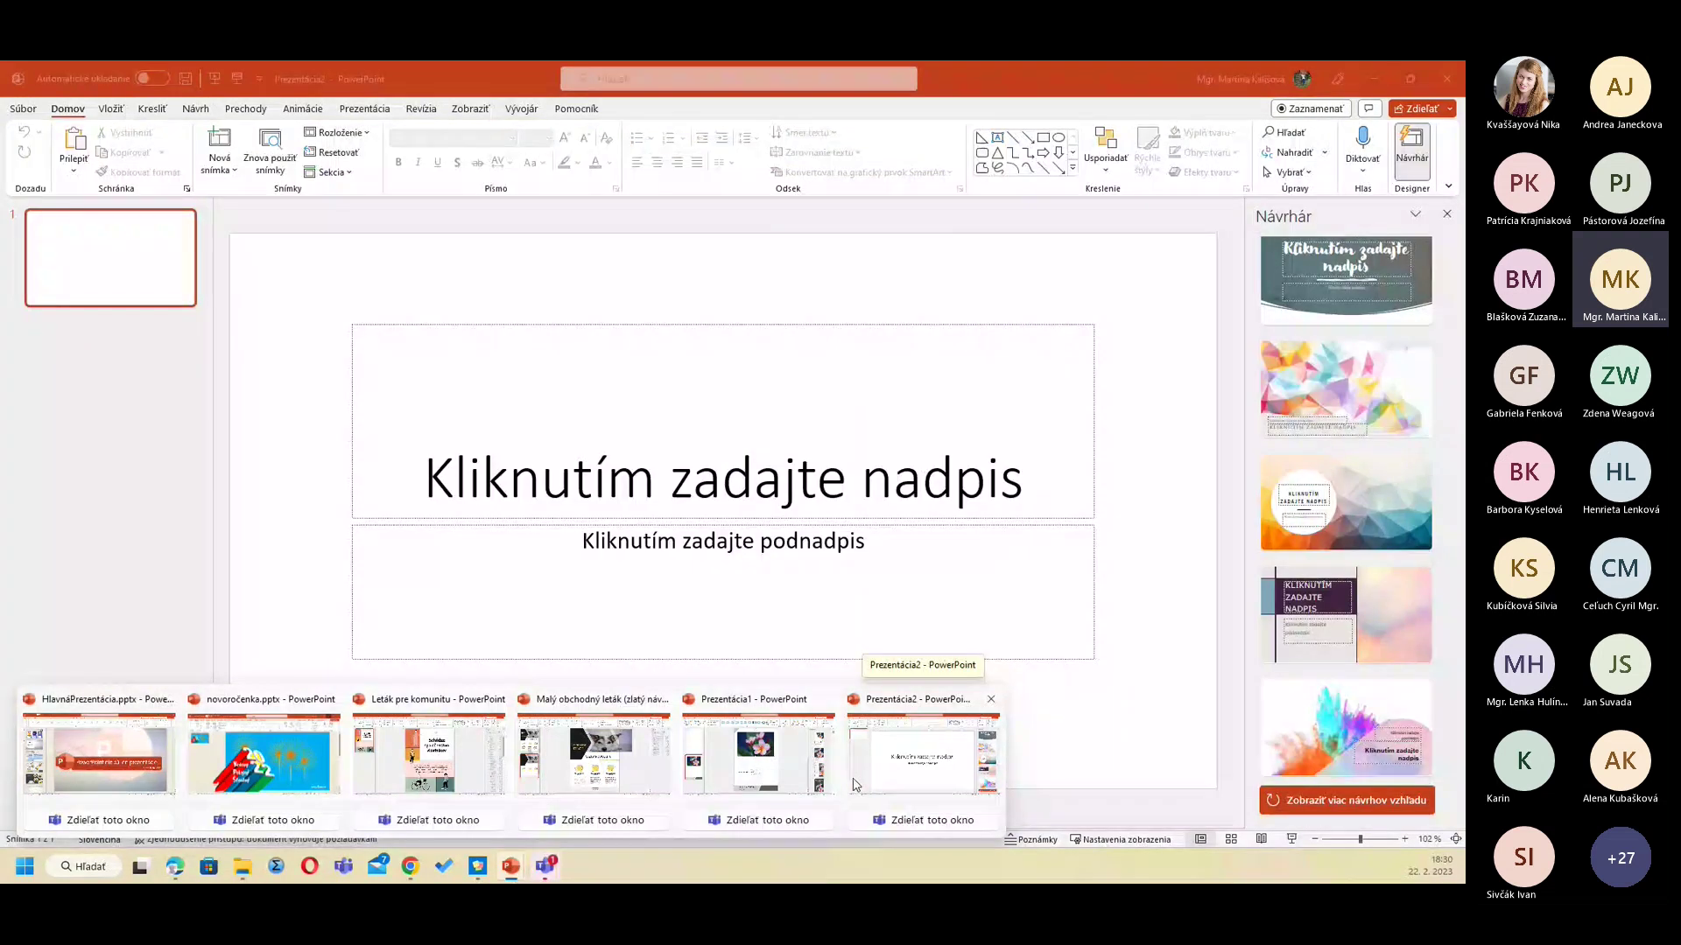
Step: Apply the colourful polygon Designer layout to Prezentácia2's title slide and add a second slide
left_click(856, 785)
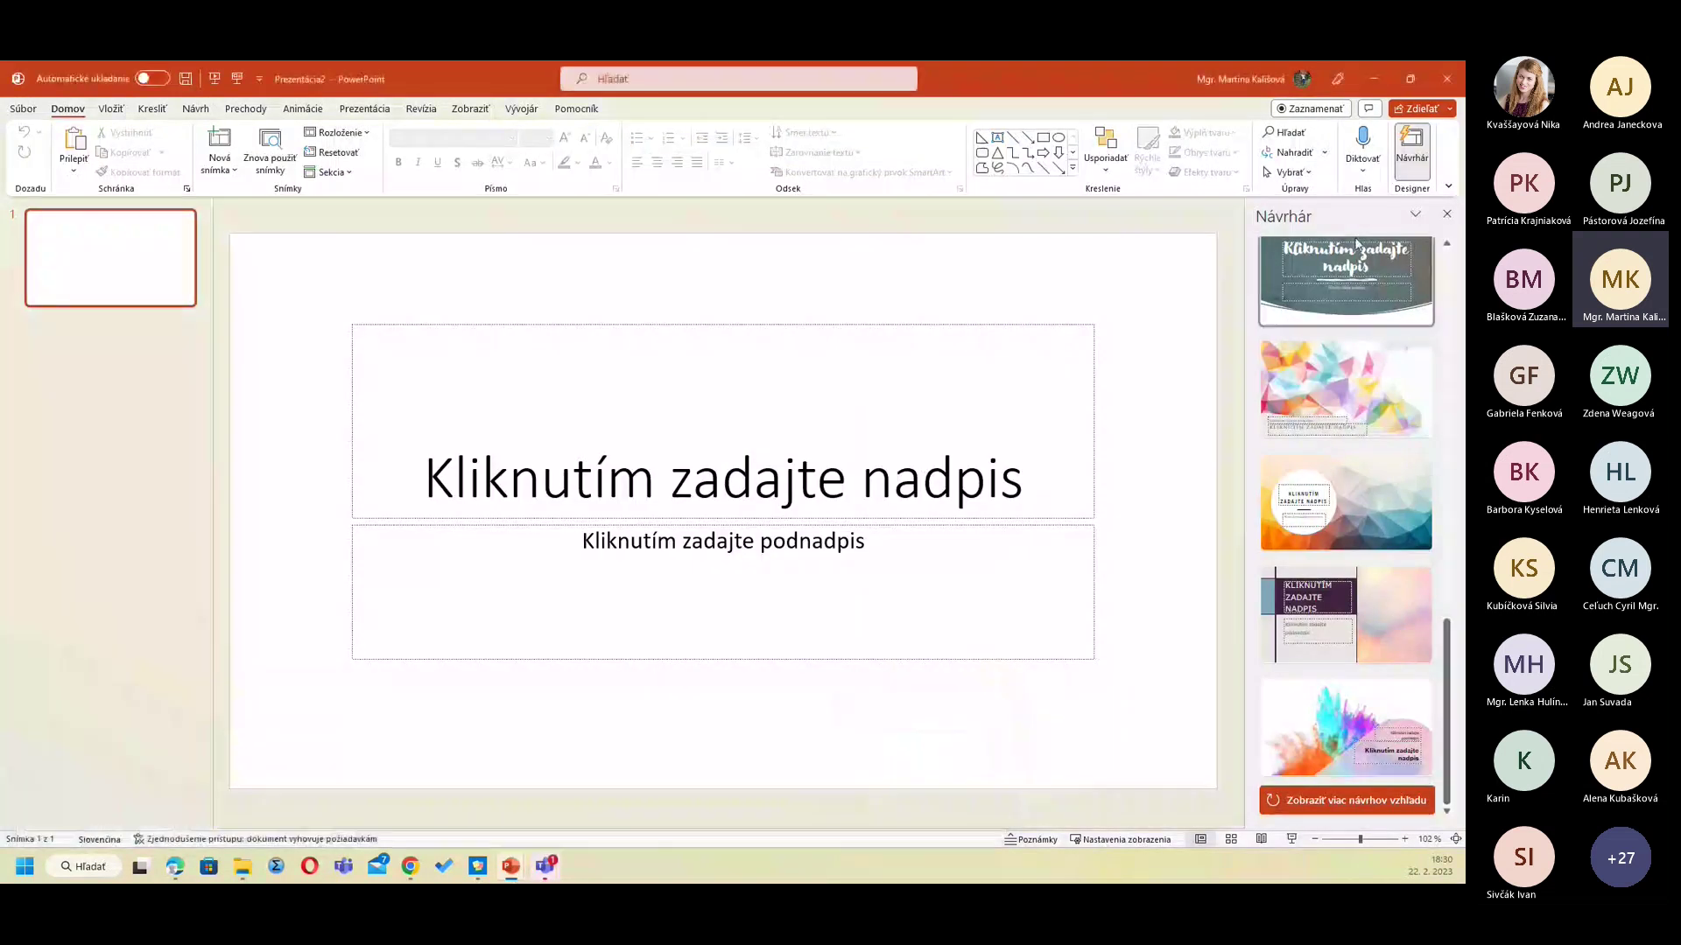
left_click(1300, 385)
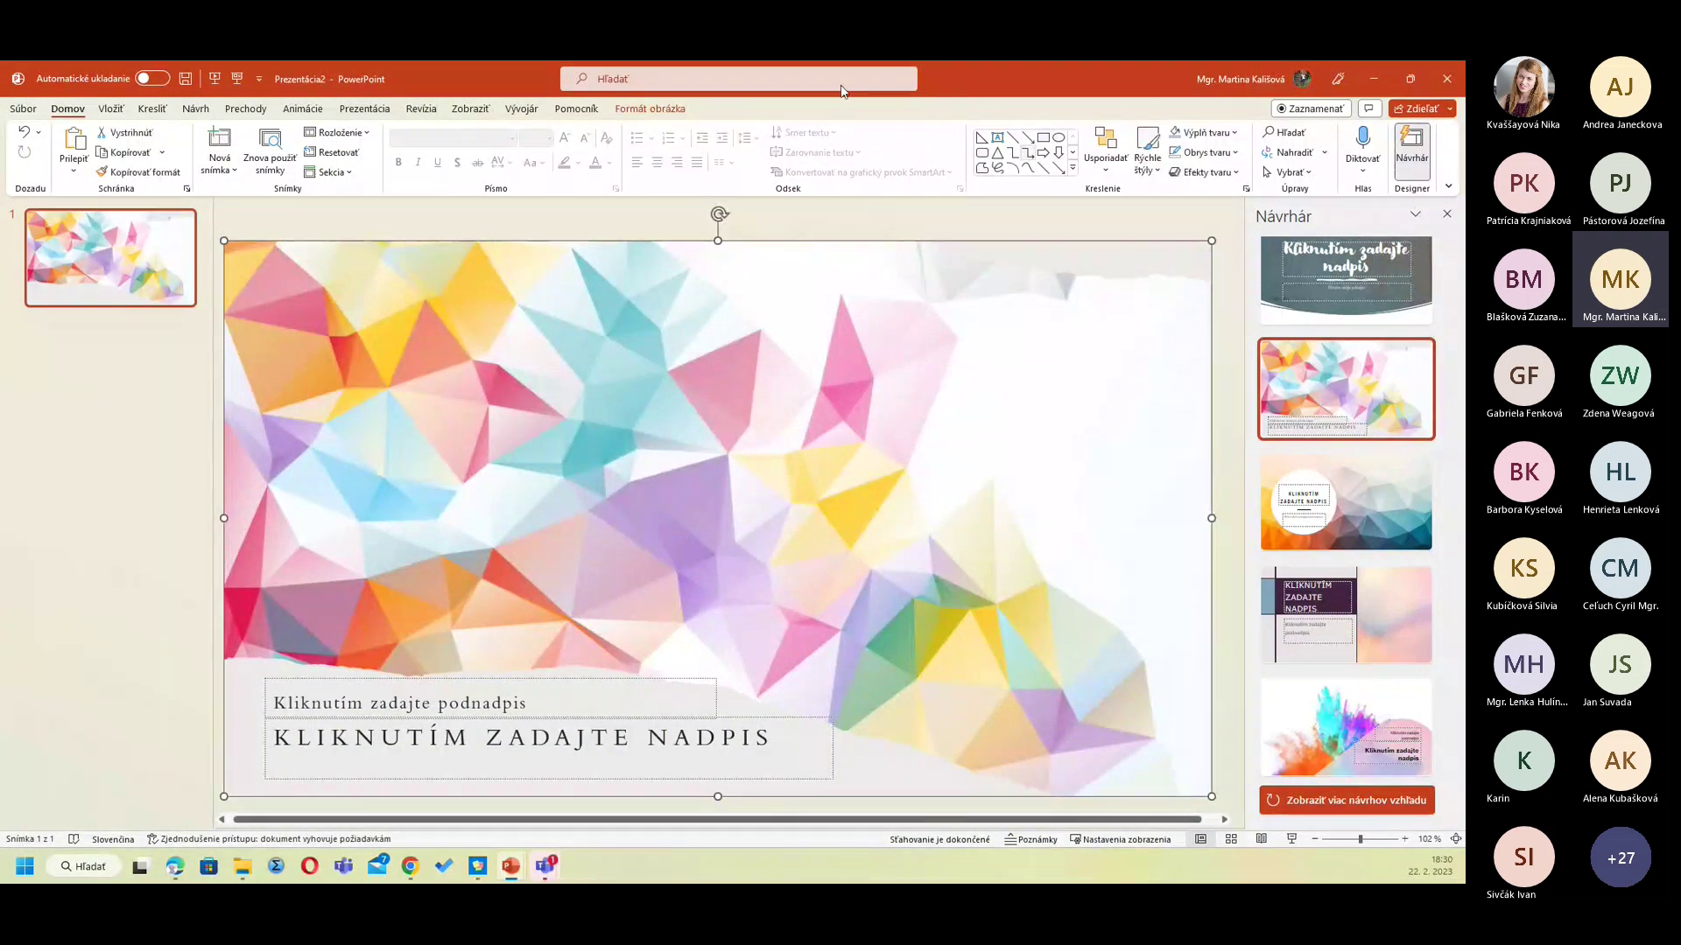
left_click(220, 144)
Step: Copy the polygon background picture from slide 1 and paste it onto slide 2
left_click(77, 261)
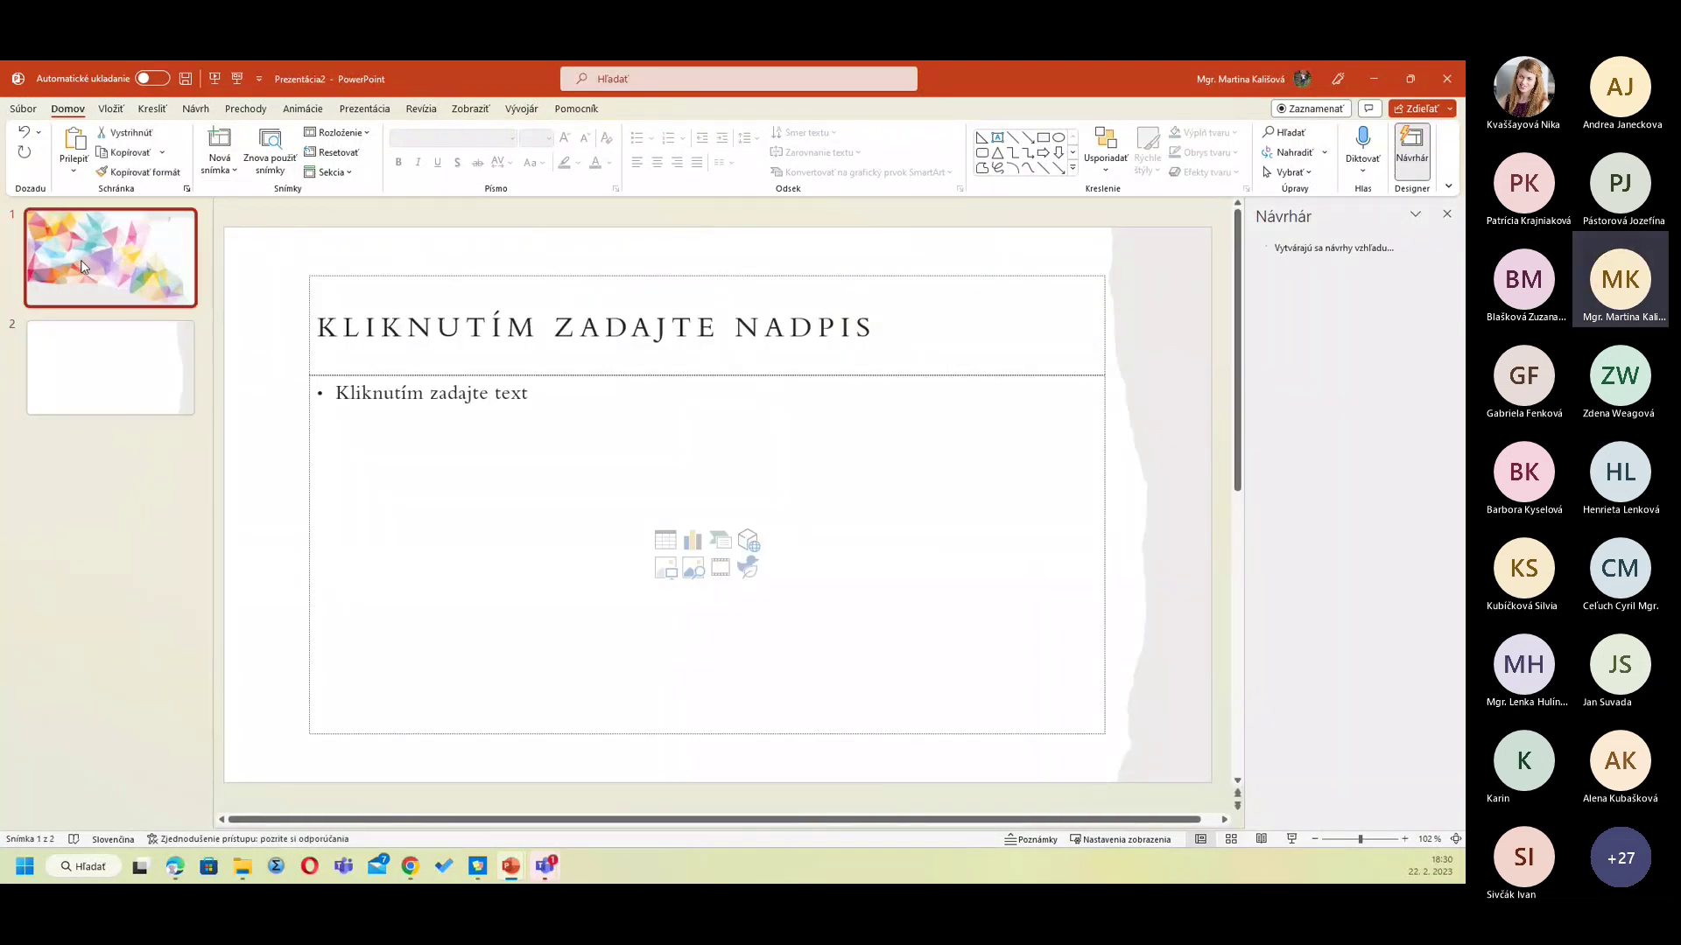
left_click(783, 392)
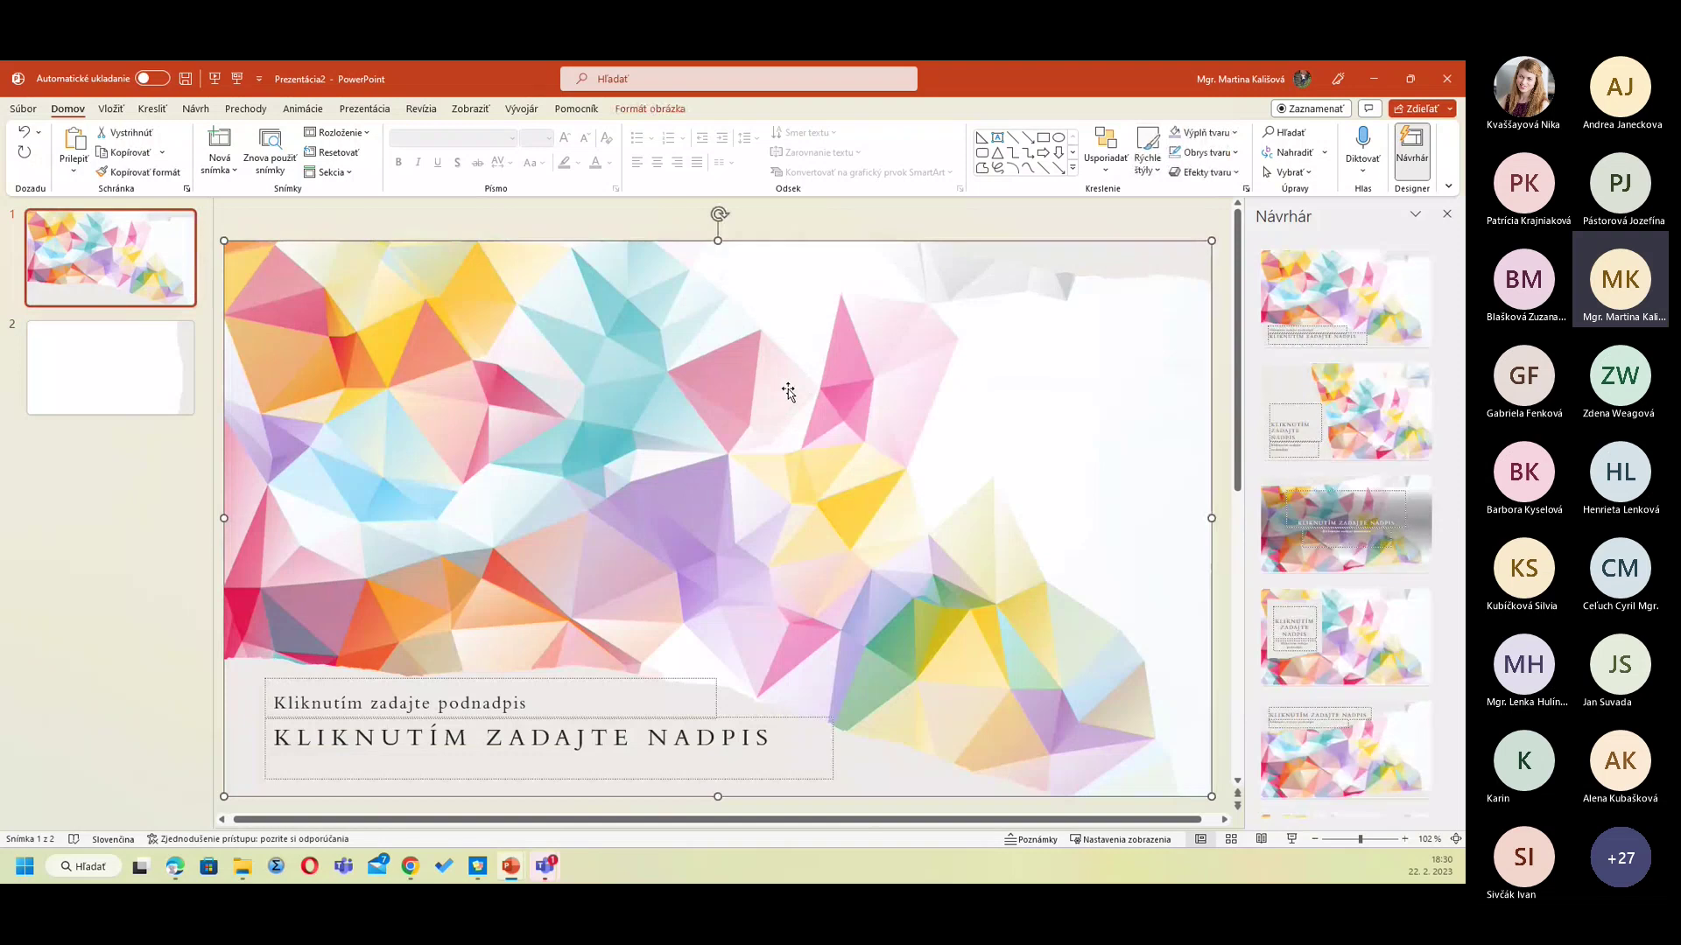
right_click(747, 417)
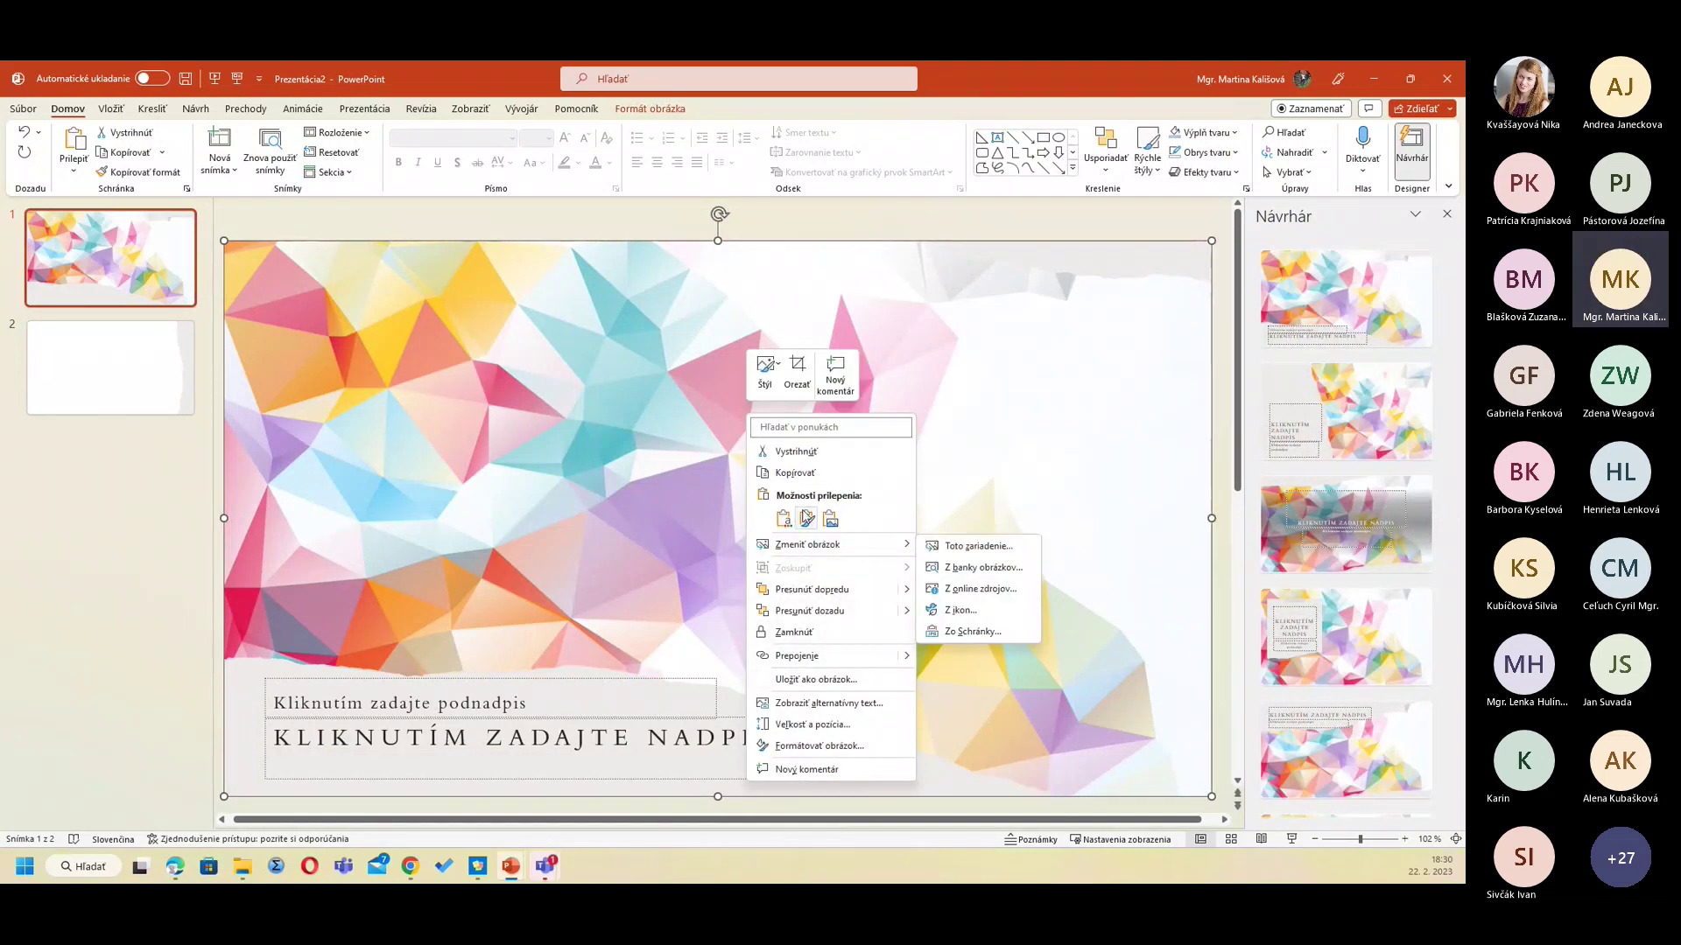
left_click(799, 473)
left_click(90, 386)
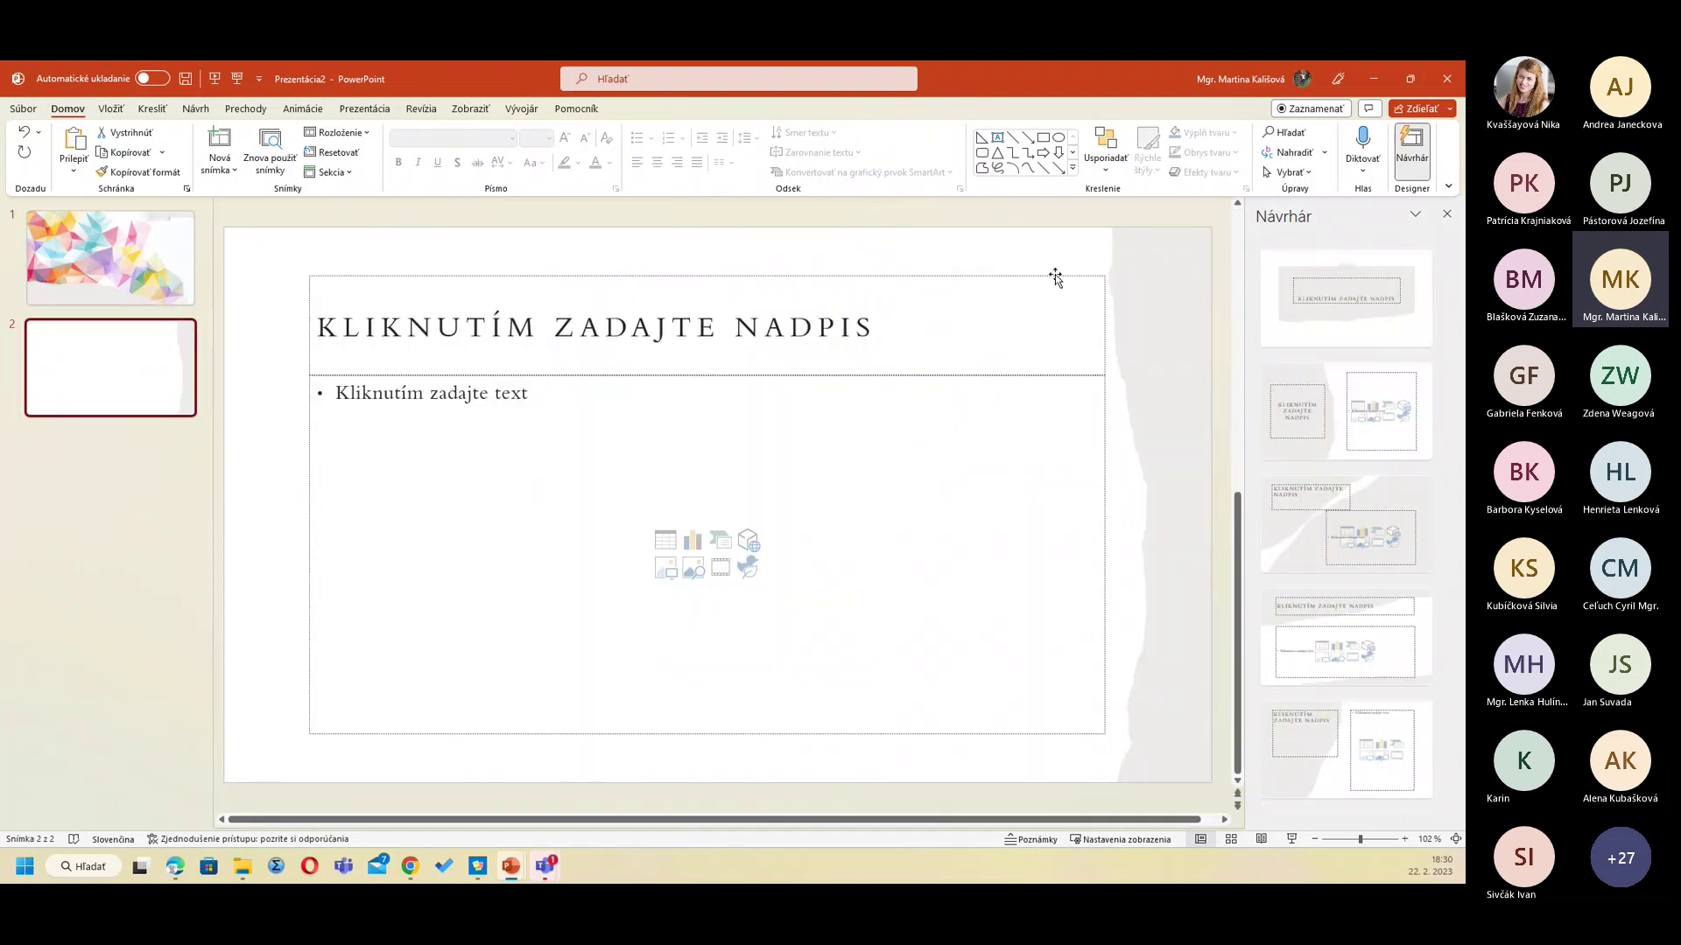
right_click(1073, 266)
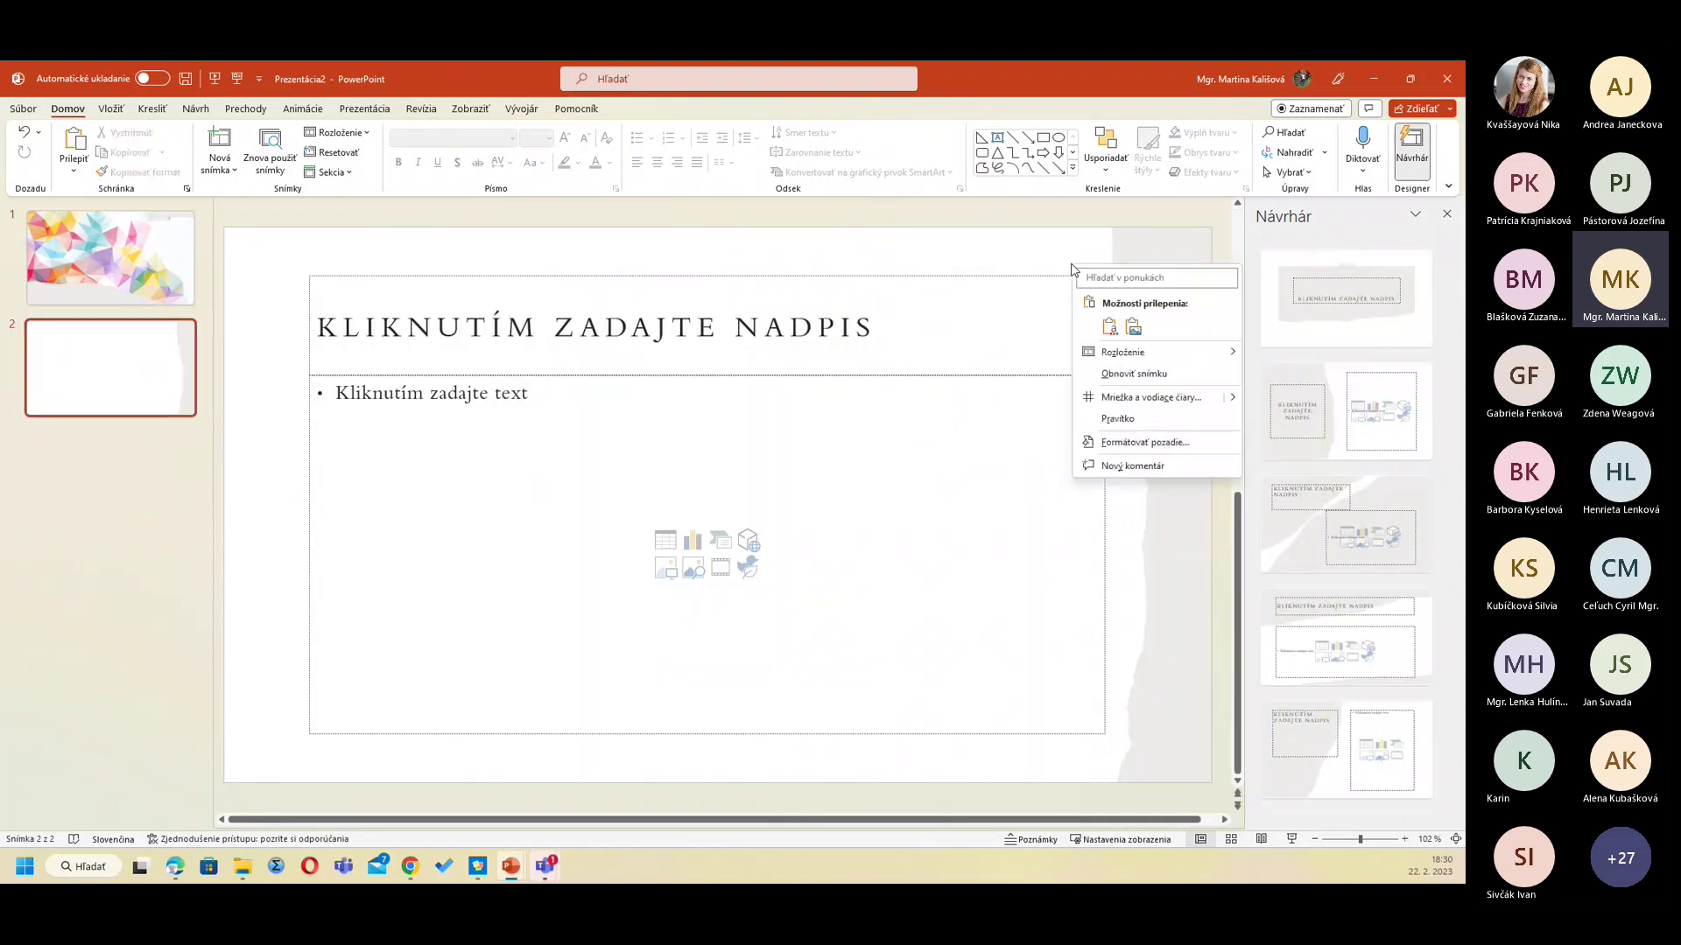
left_click(1134, 328)
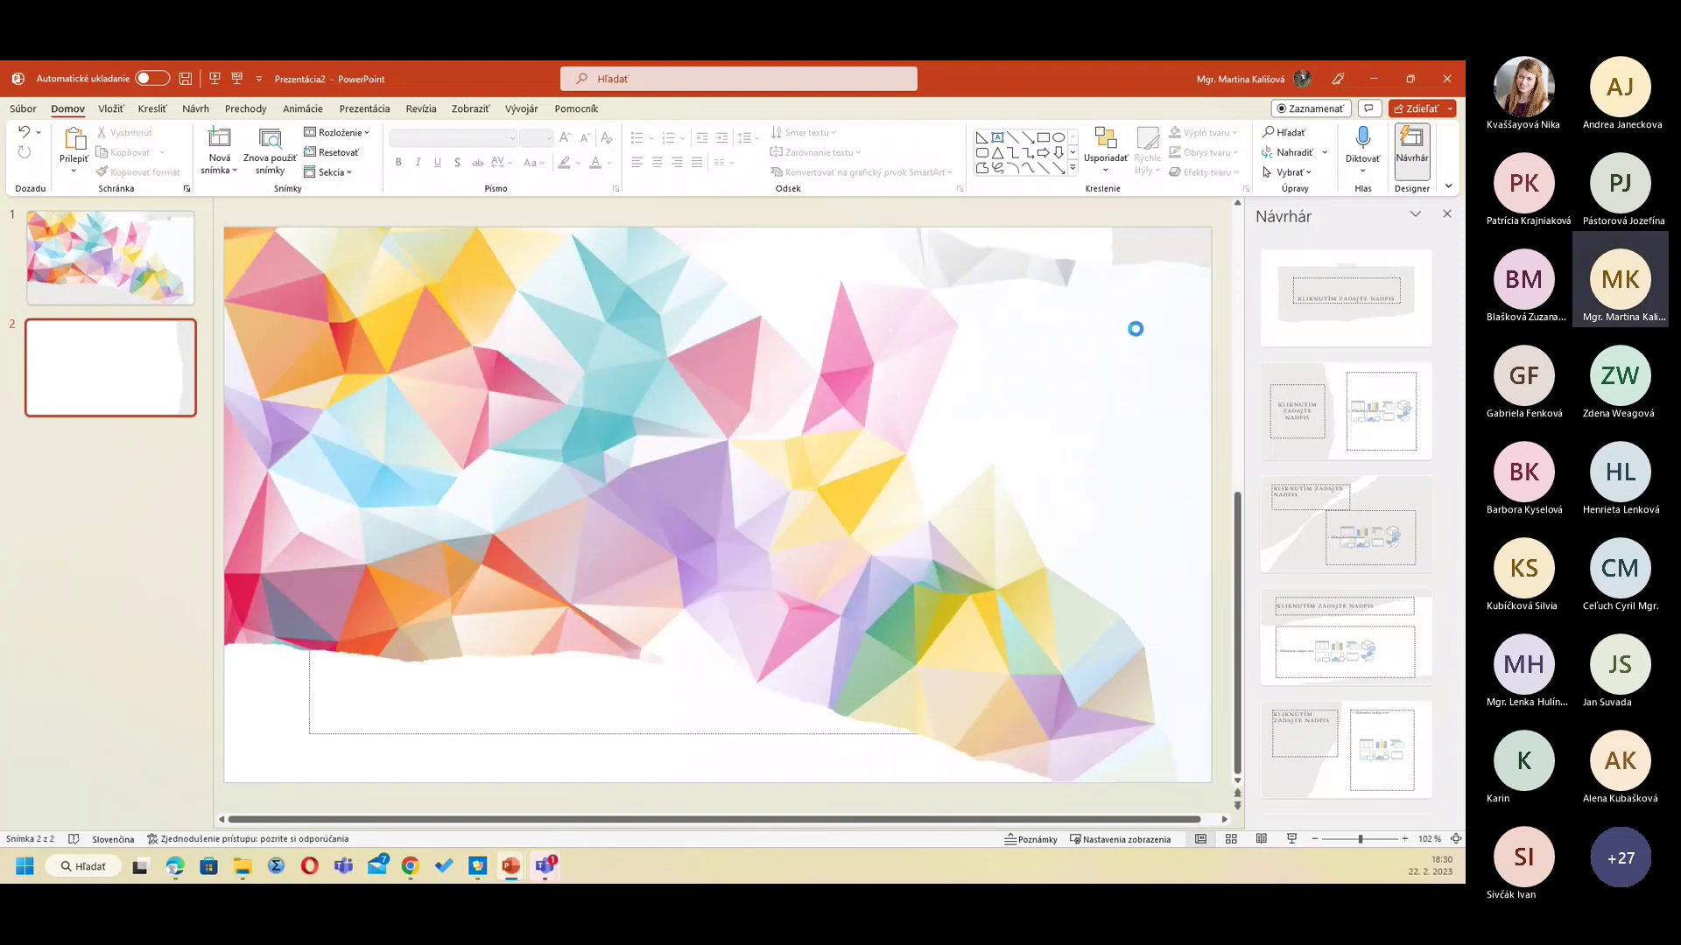
Step: Send the pasted polygon picture behind slide 2's title and text placeholders
right_click(1083, 333)
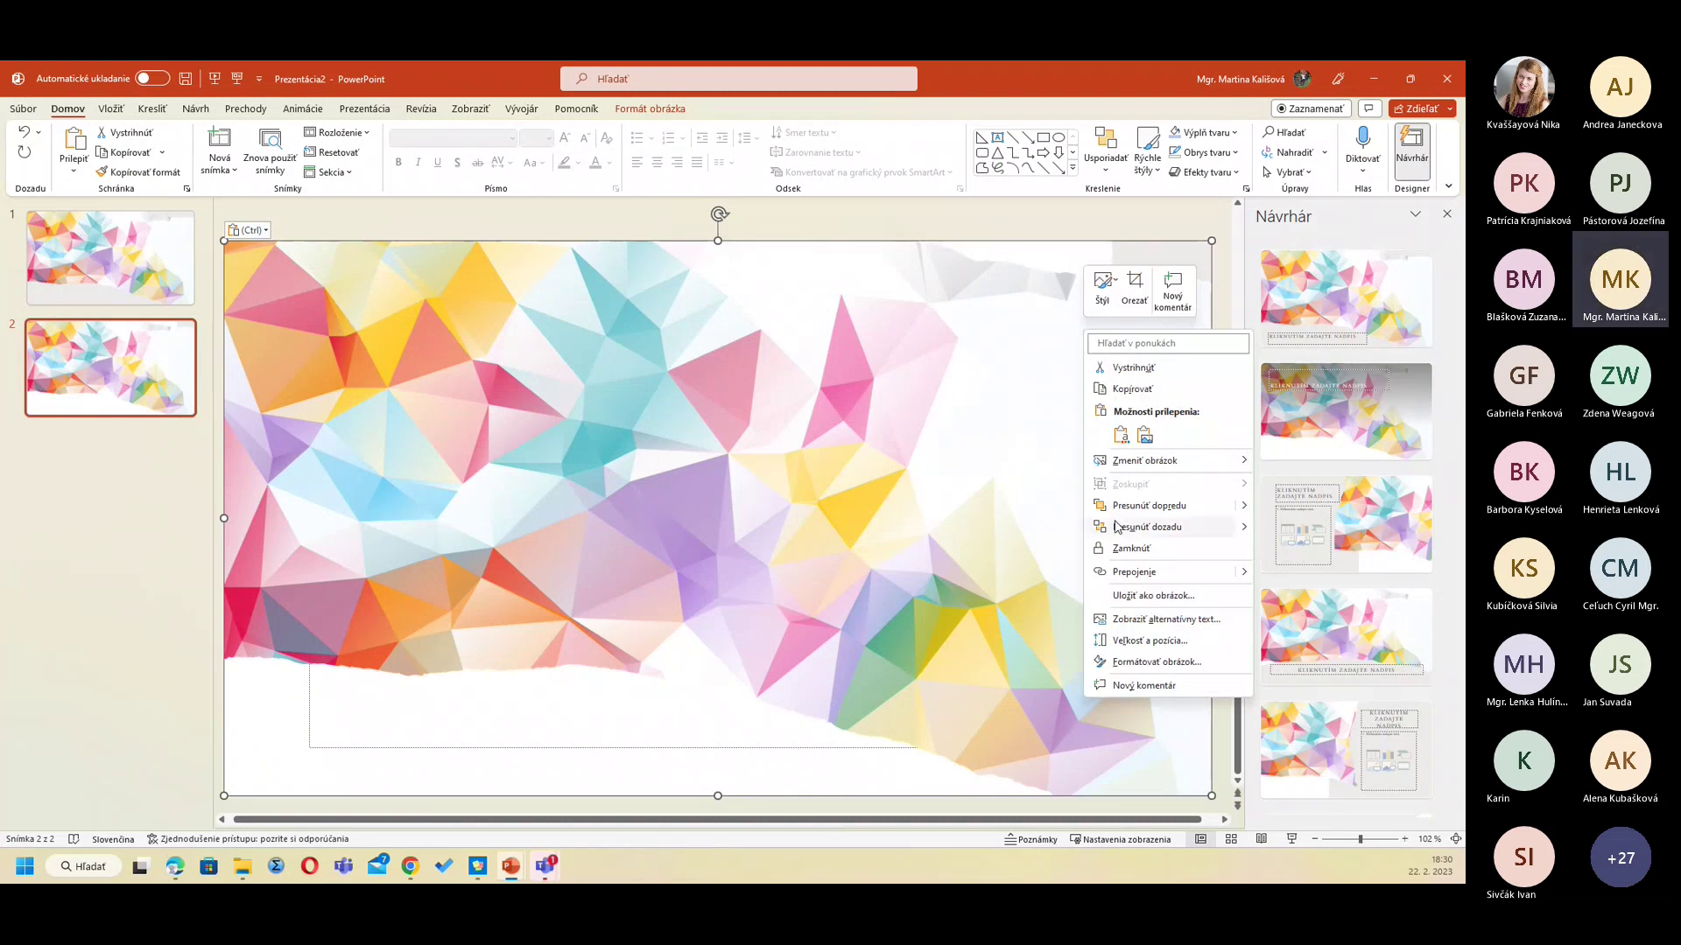
left_click(1146, 527)
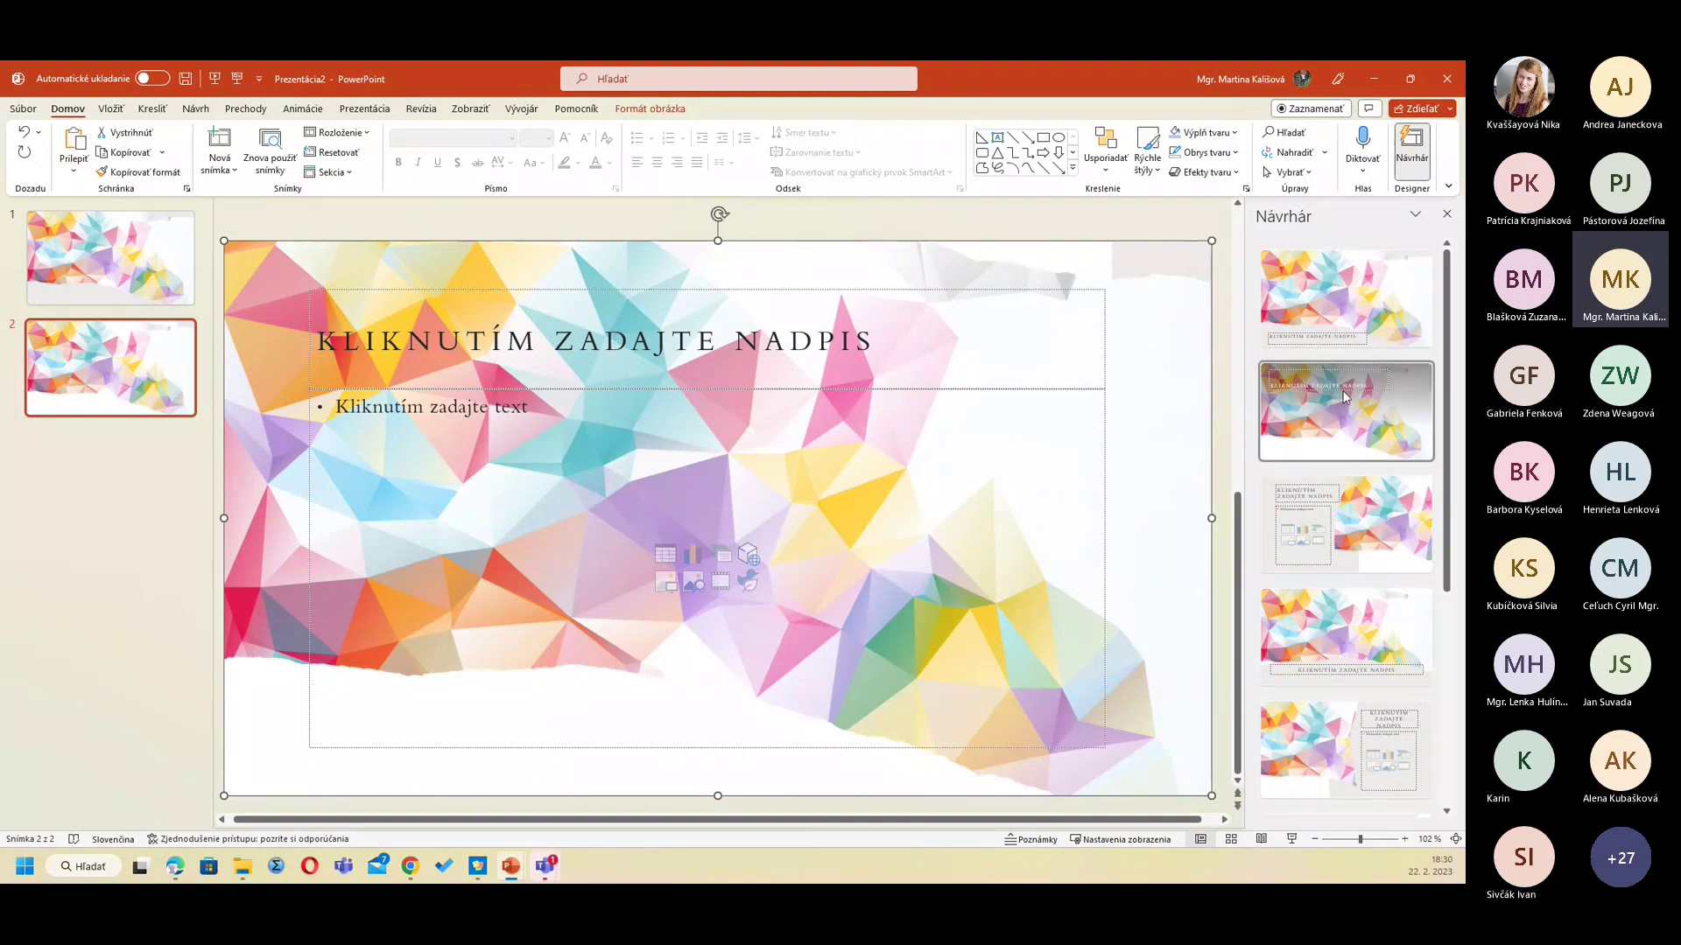
scroll(1348, 399, "down", 2)
scroll(1374, 456, "down", 1)
scroll(1400, 503, "down", 1)
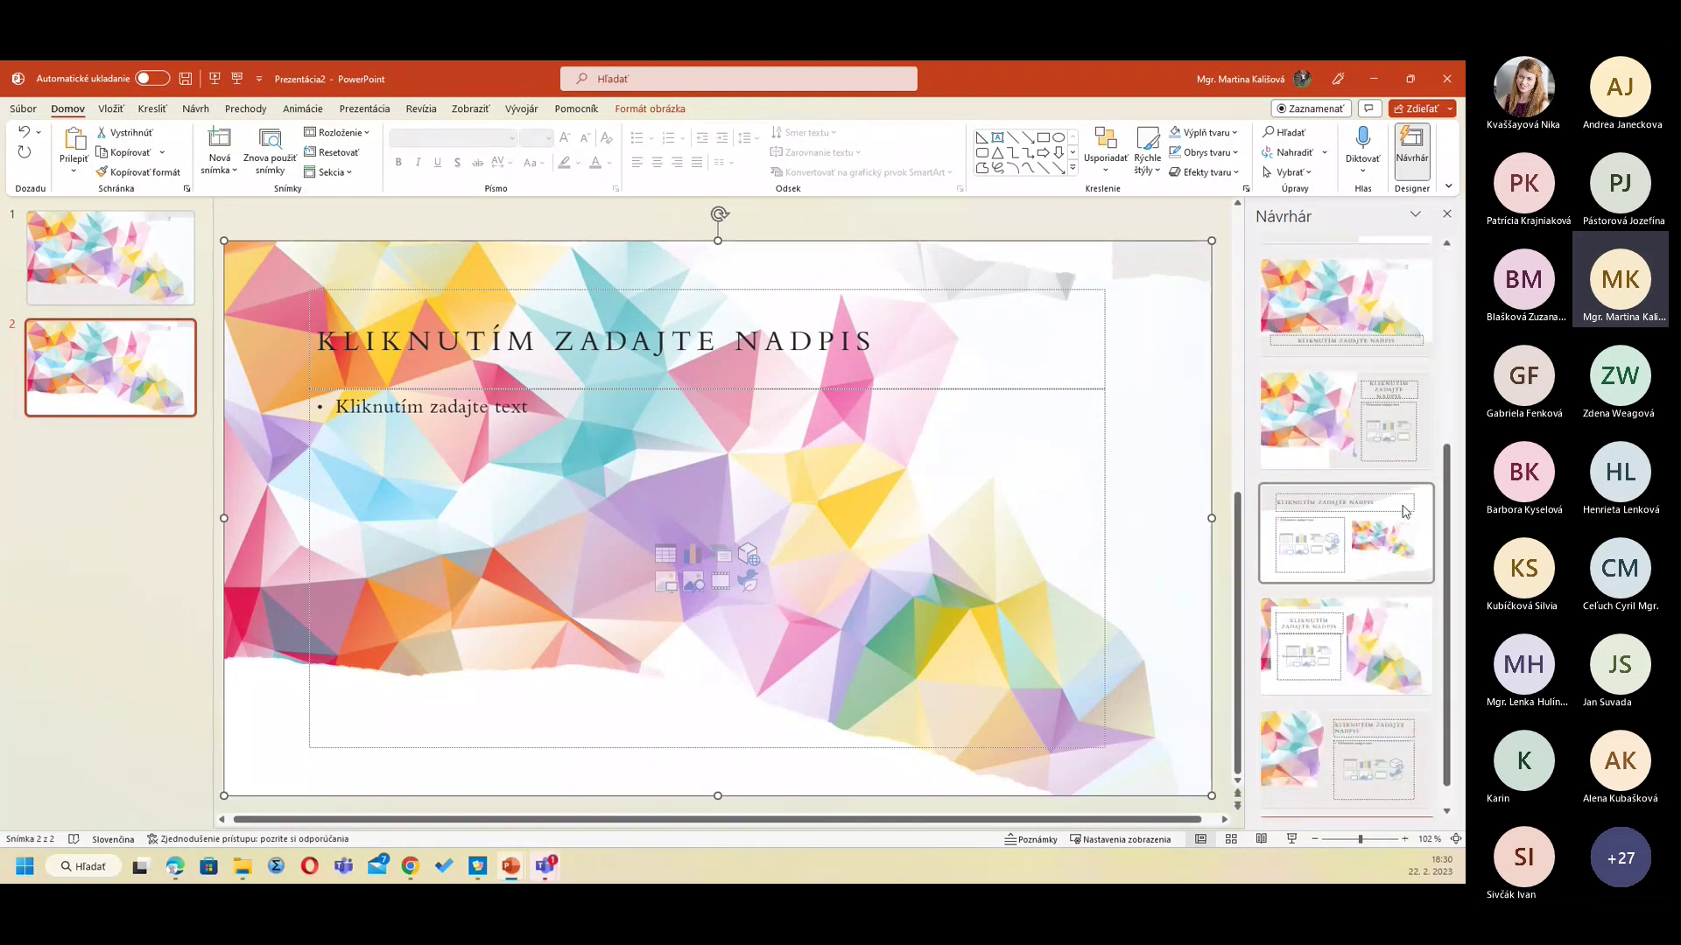
scroll(1383, 552, "down", 1)
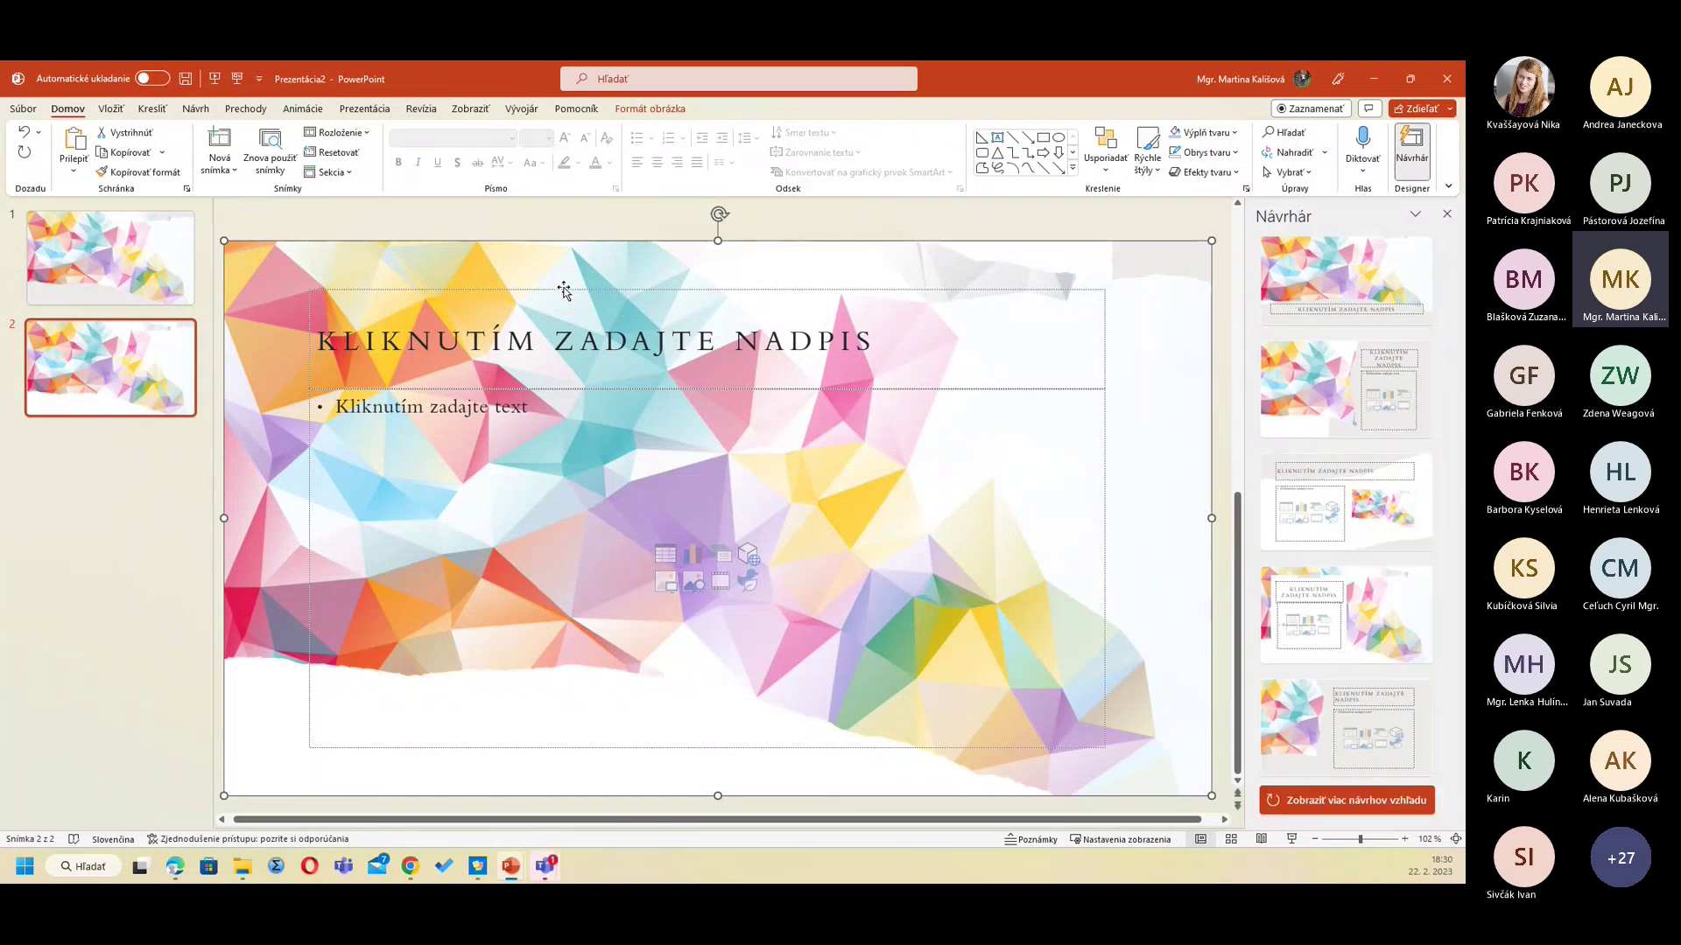
Step: Open the stock images library and show the Technológia category
left_click(110, 108)
left_click(193, 170)
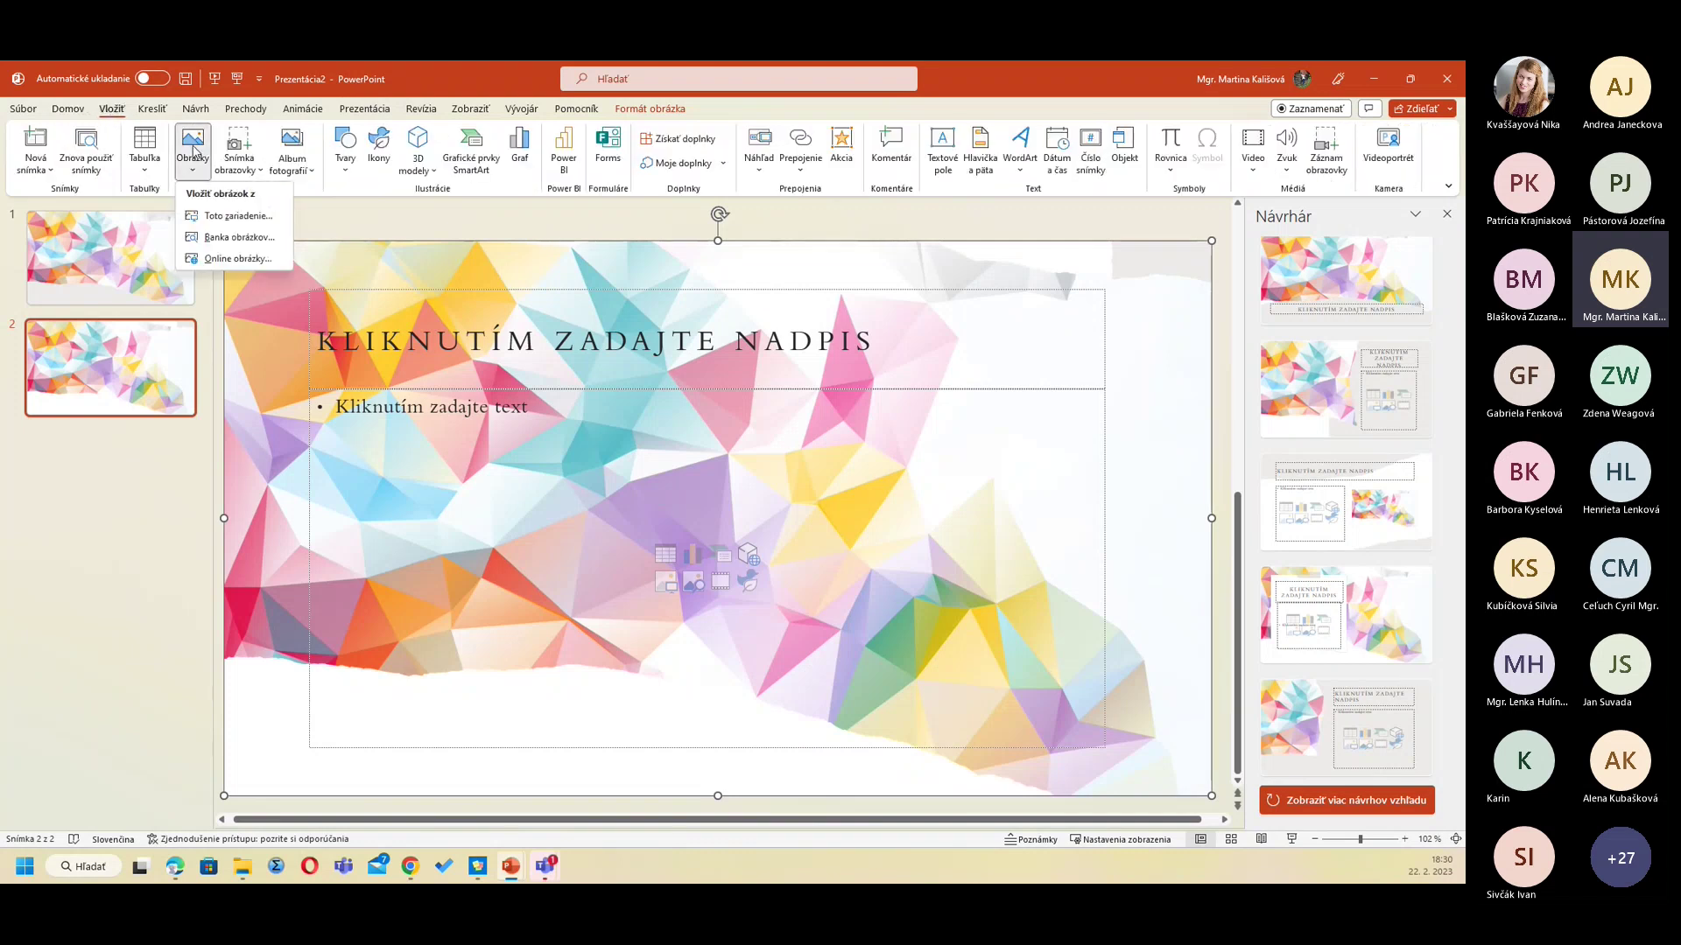
left_click(224, 238)
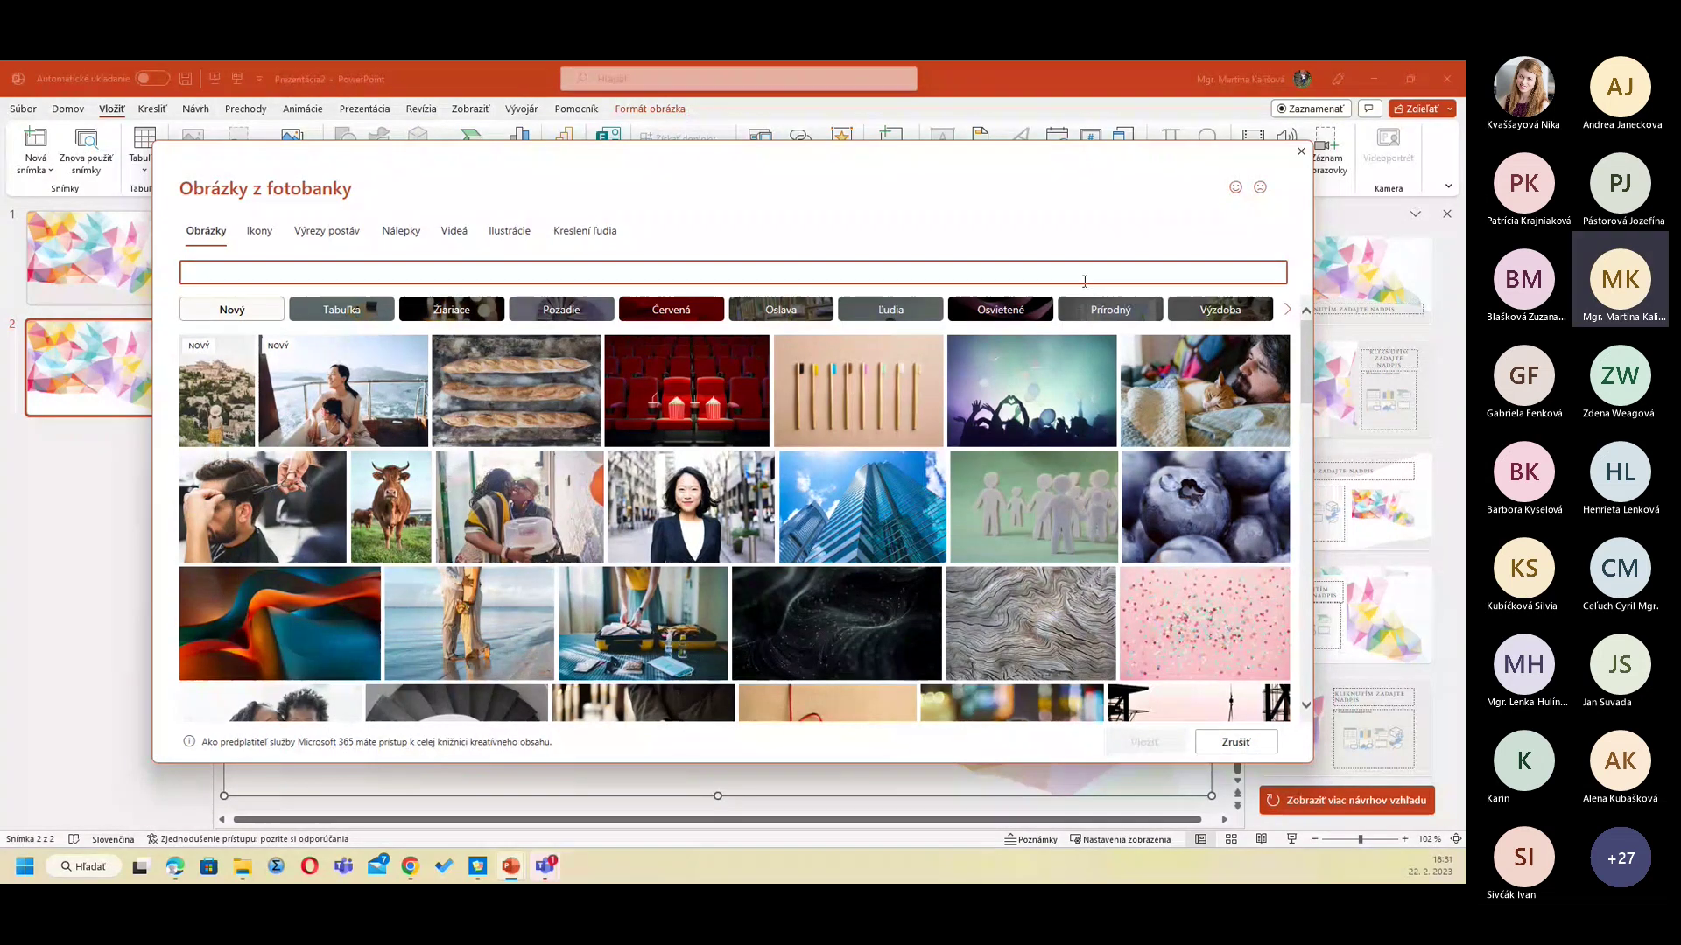
left_click(1288, 311)
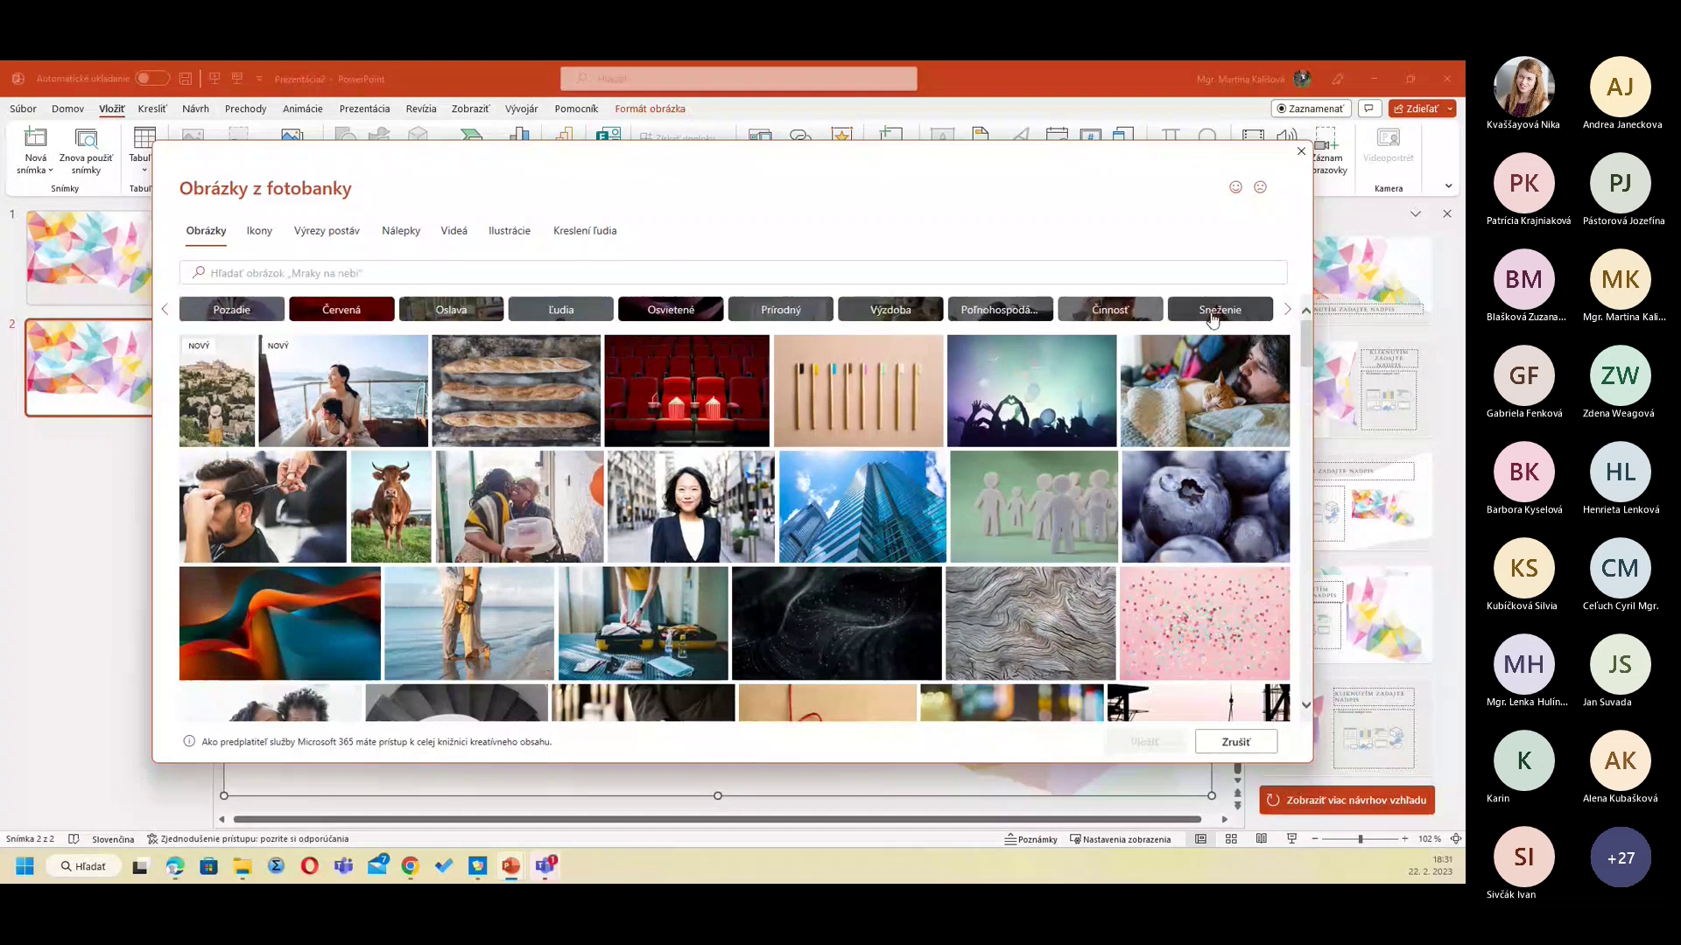
left_click(1283, 313)
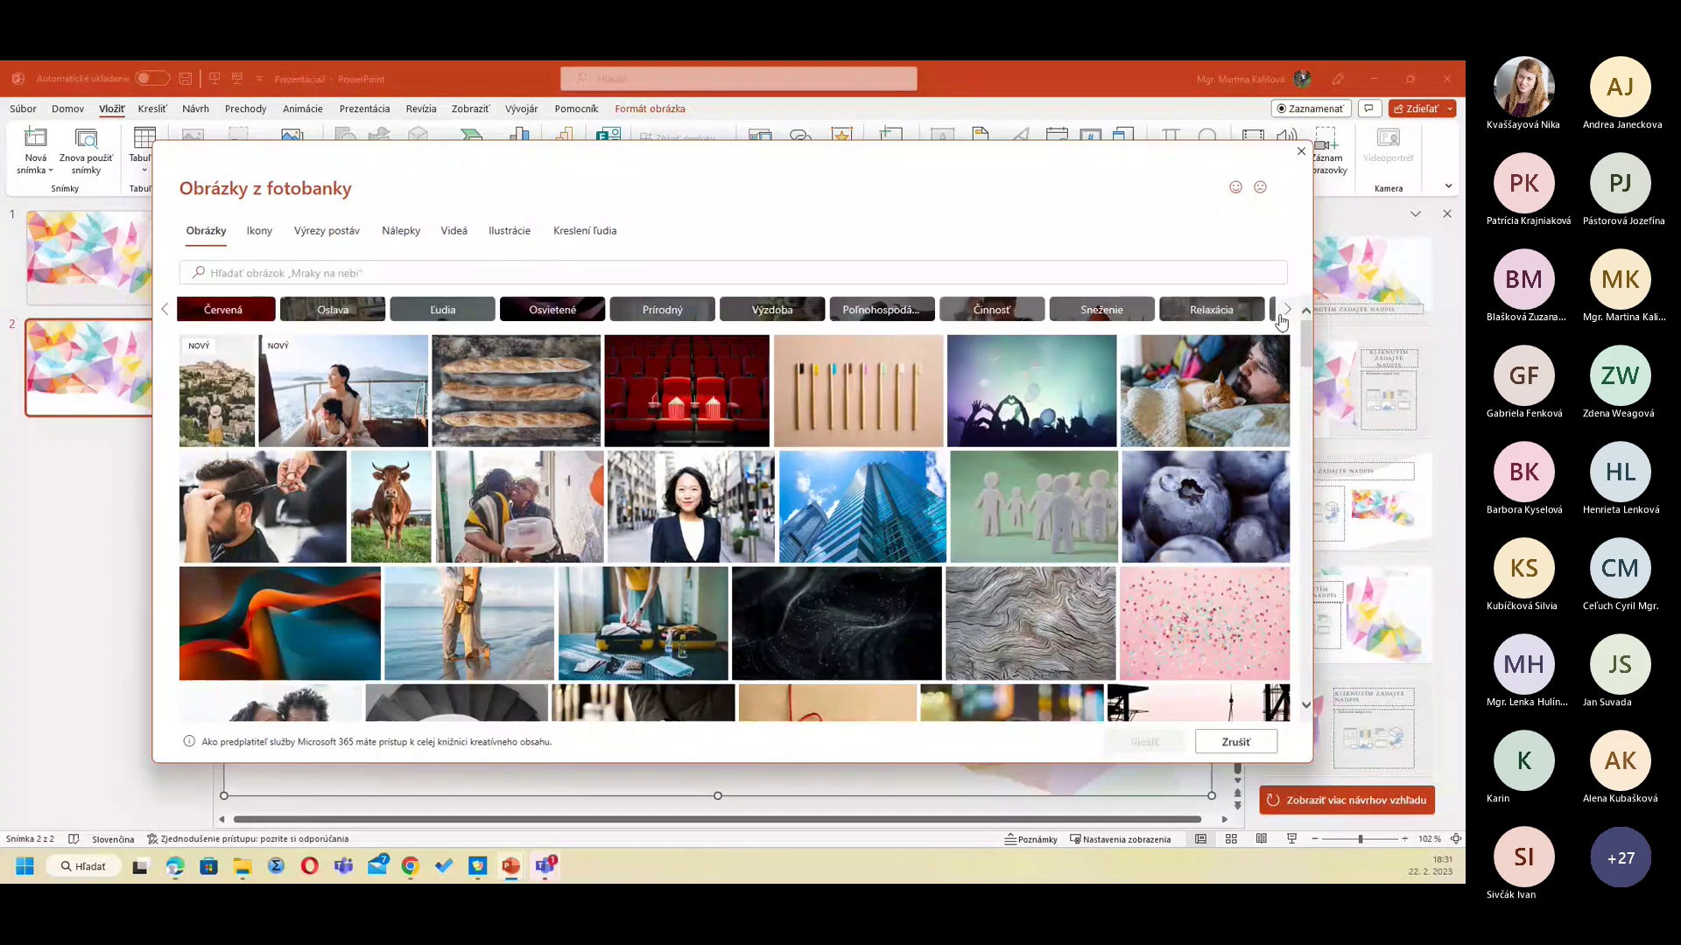
left_click(1283, 314)
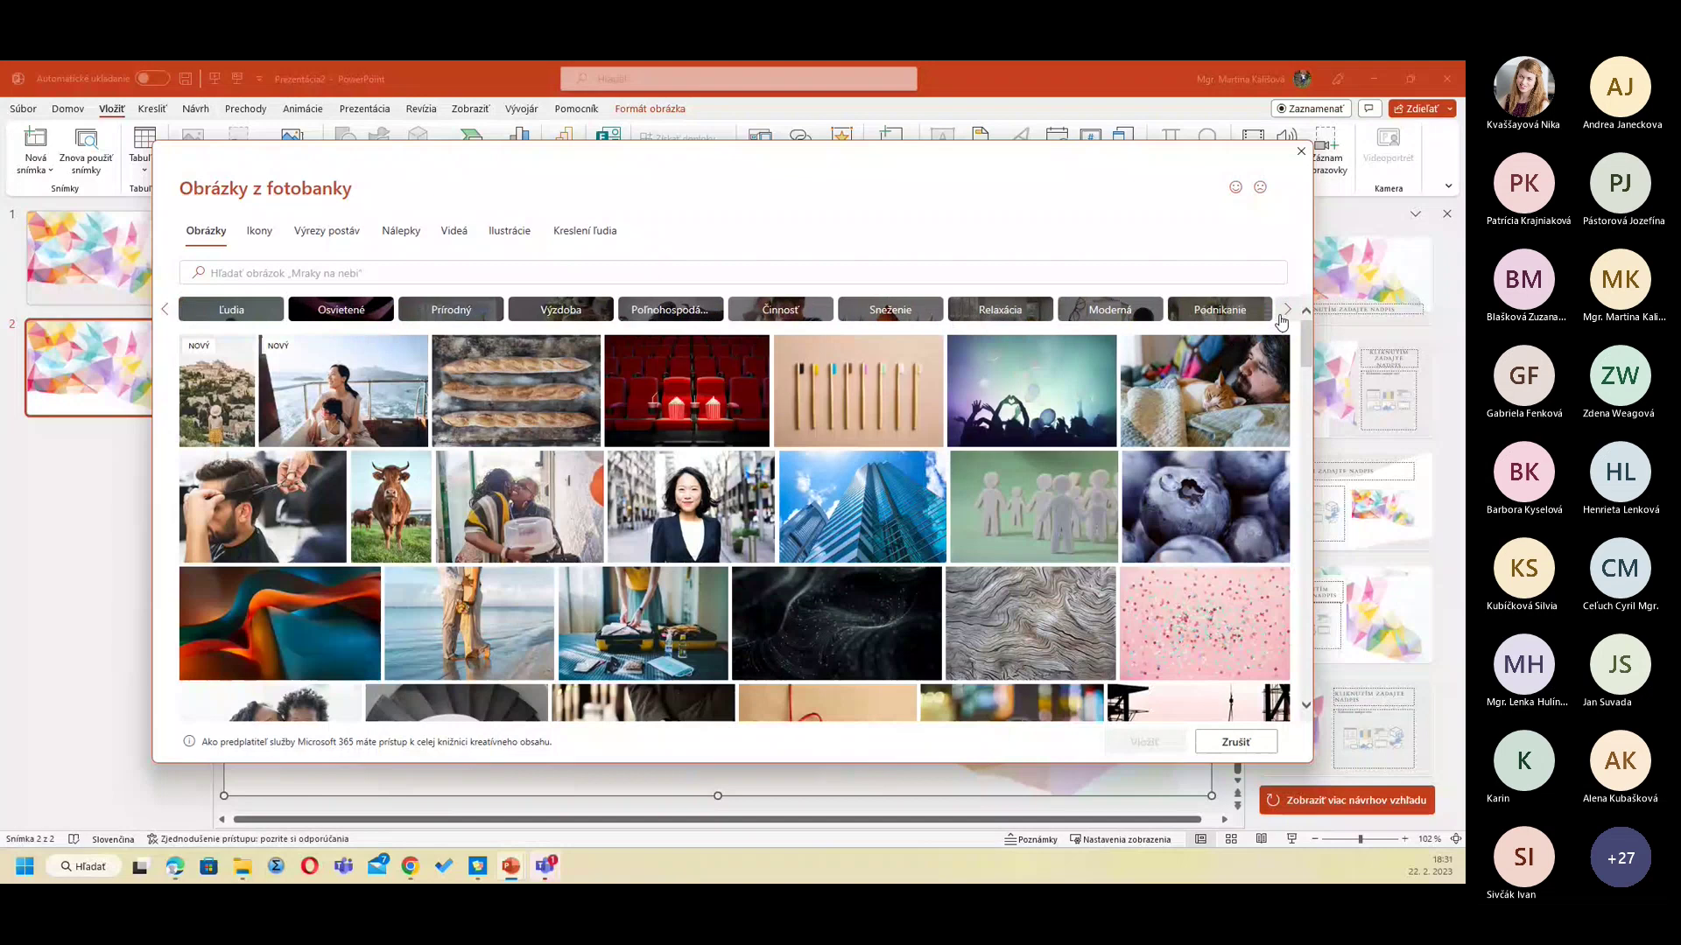
left_click(1283, 313)
left_click(1219, 310)
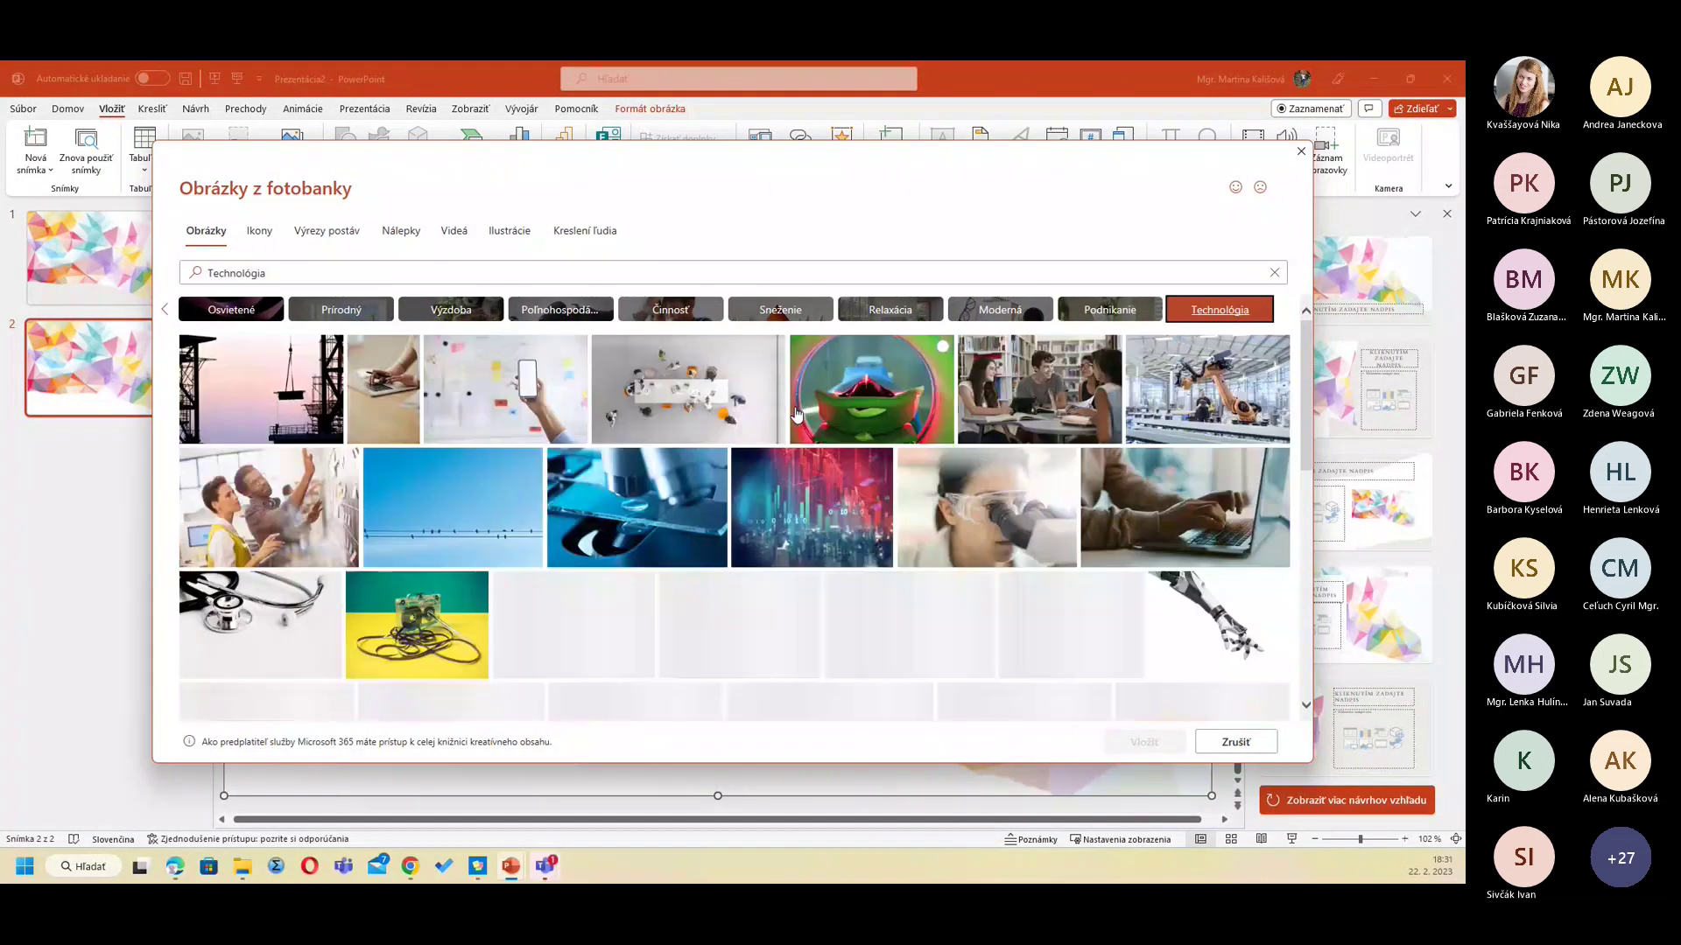
Step: Insert four Technológia photos: two people, microscope, lightbulb and gears
left_click(257, 521)
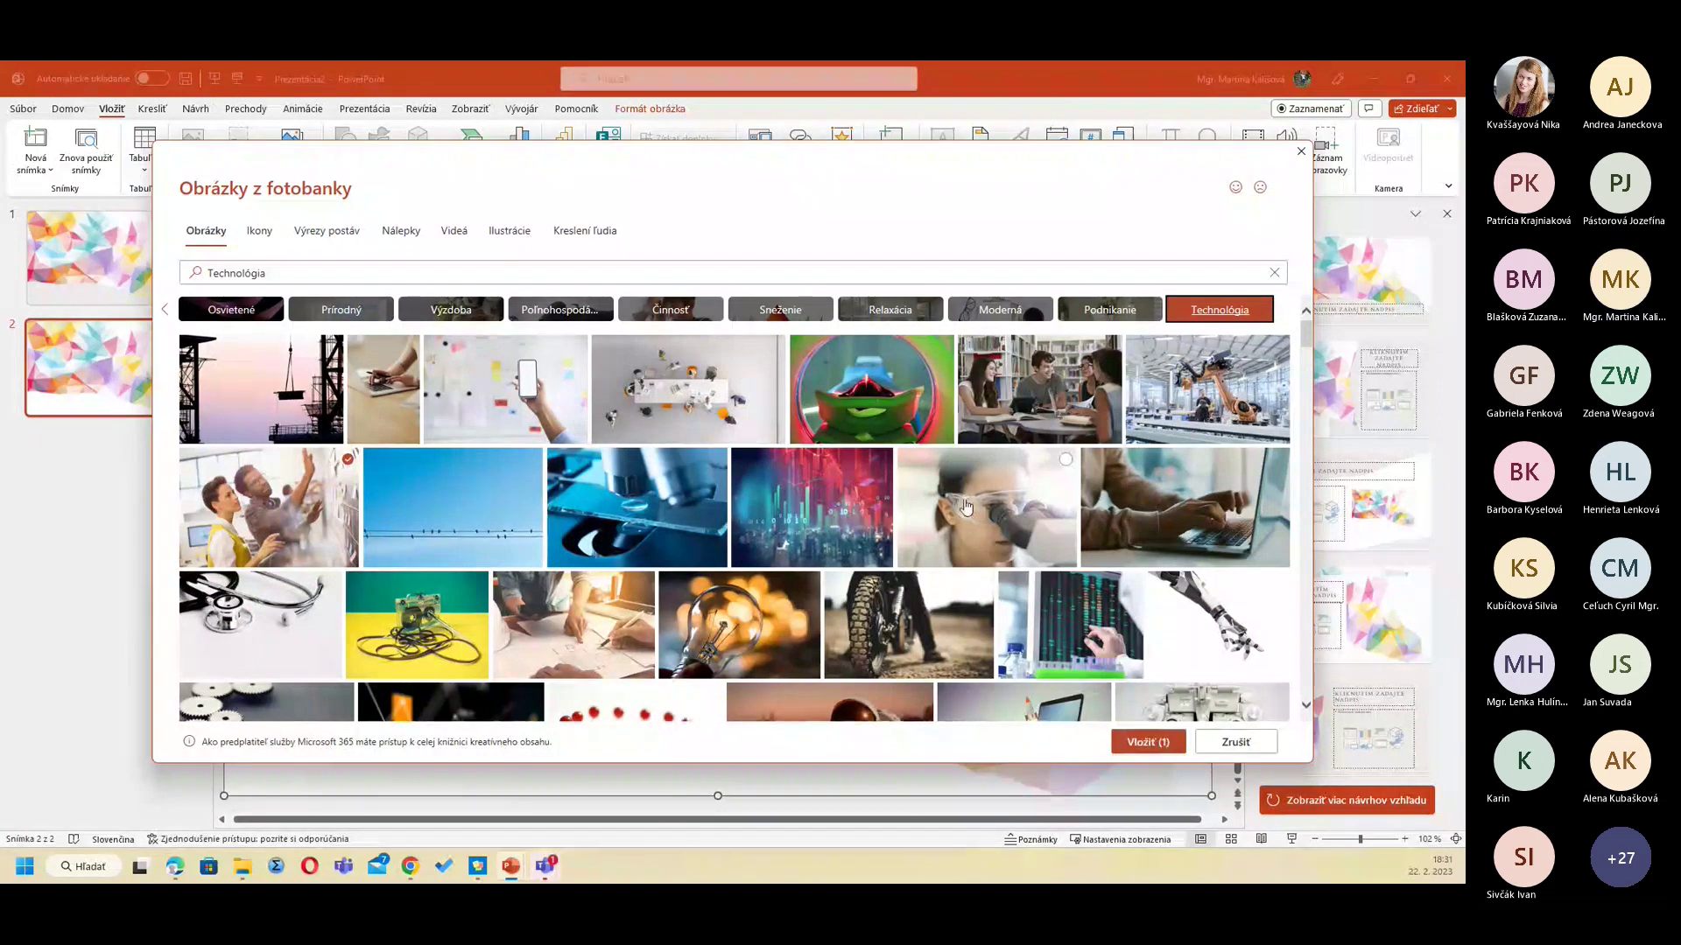
left_click(966, 506)
left_click(744, 626)
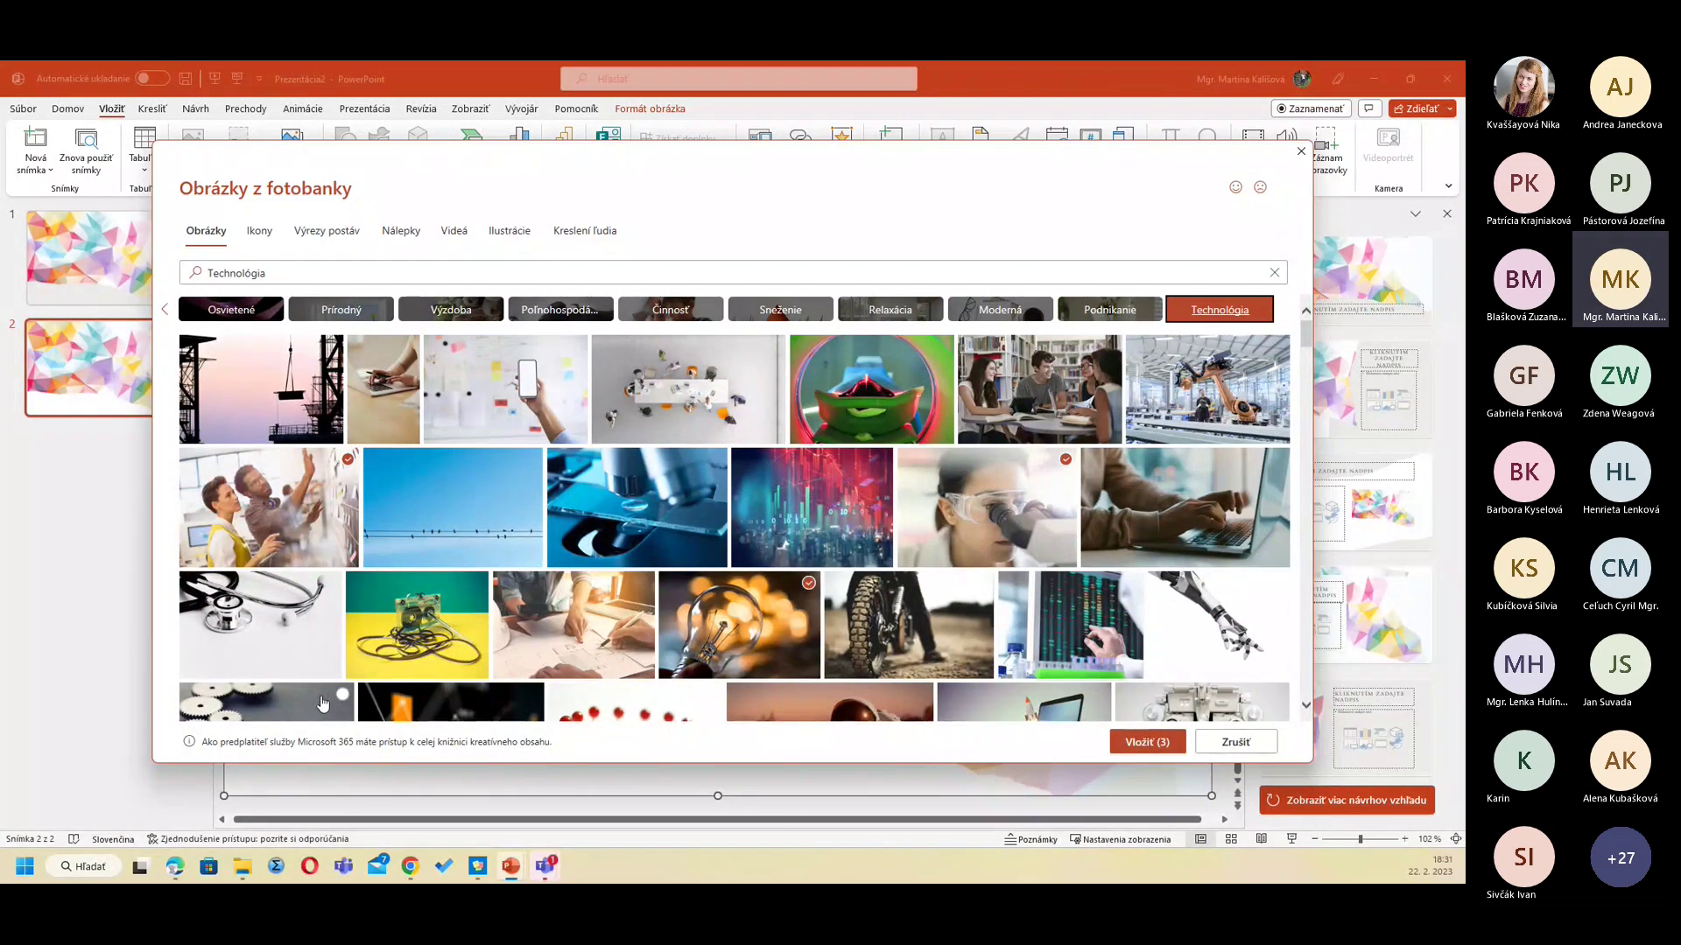
left_click(262, 700)
left_click(1138, 742)
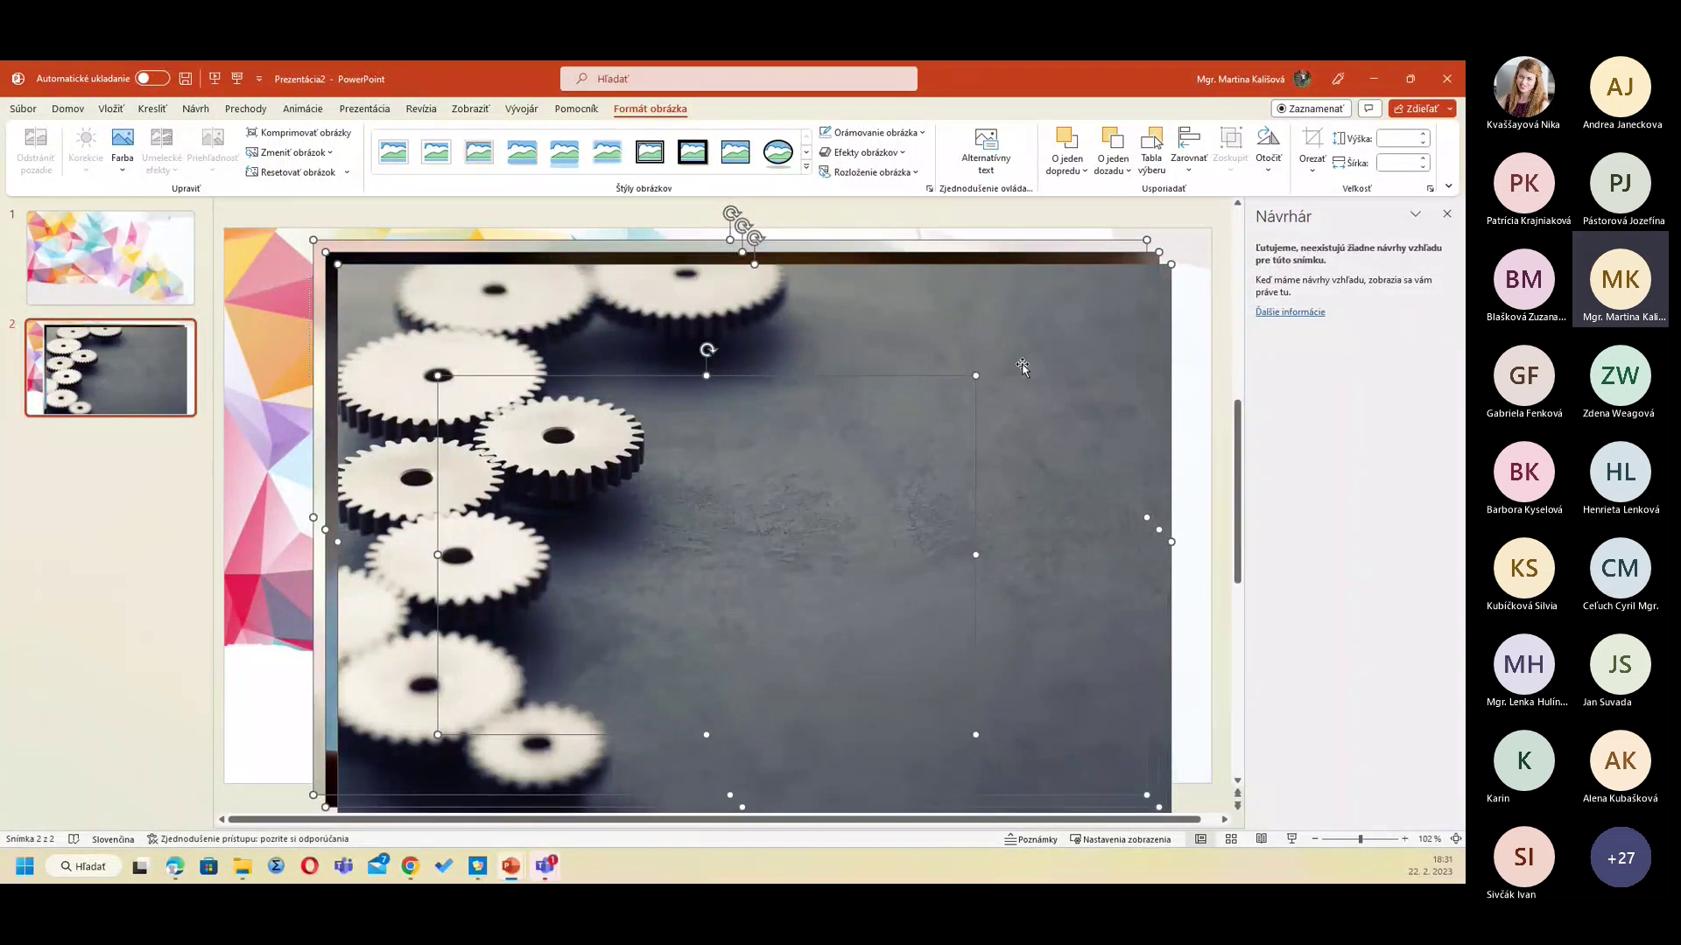
Step: Select only the gears photo among the stacked pictures on slide 2 and delete it
scroll(792, 288, "down", 1)
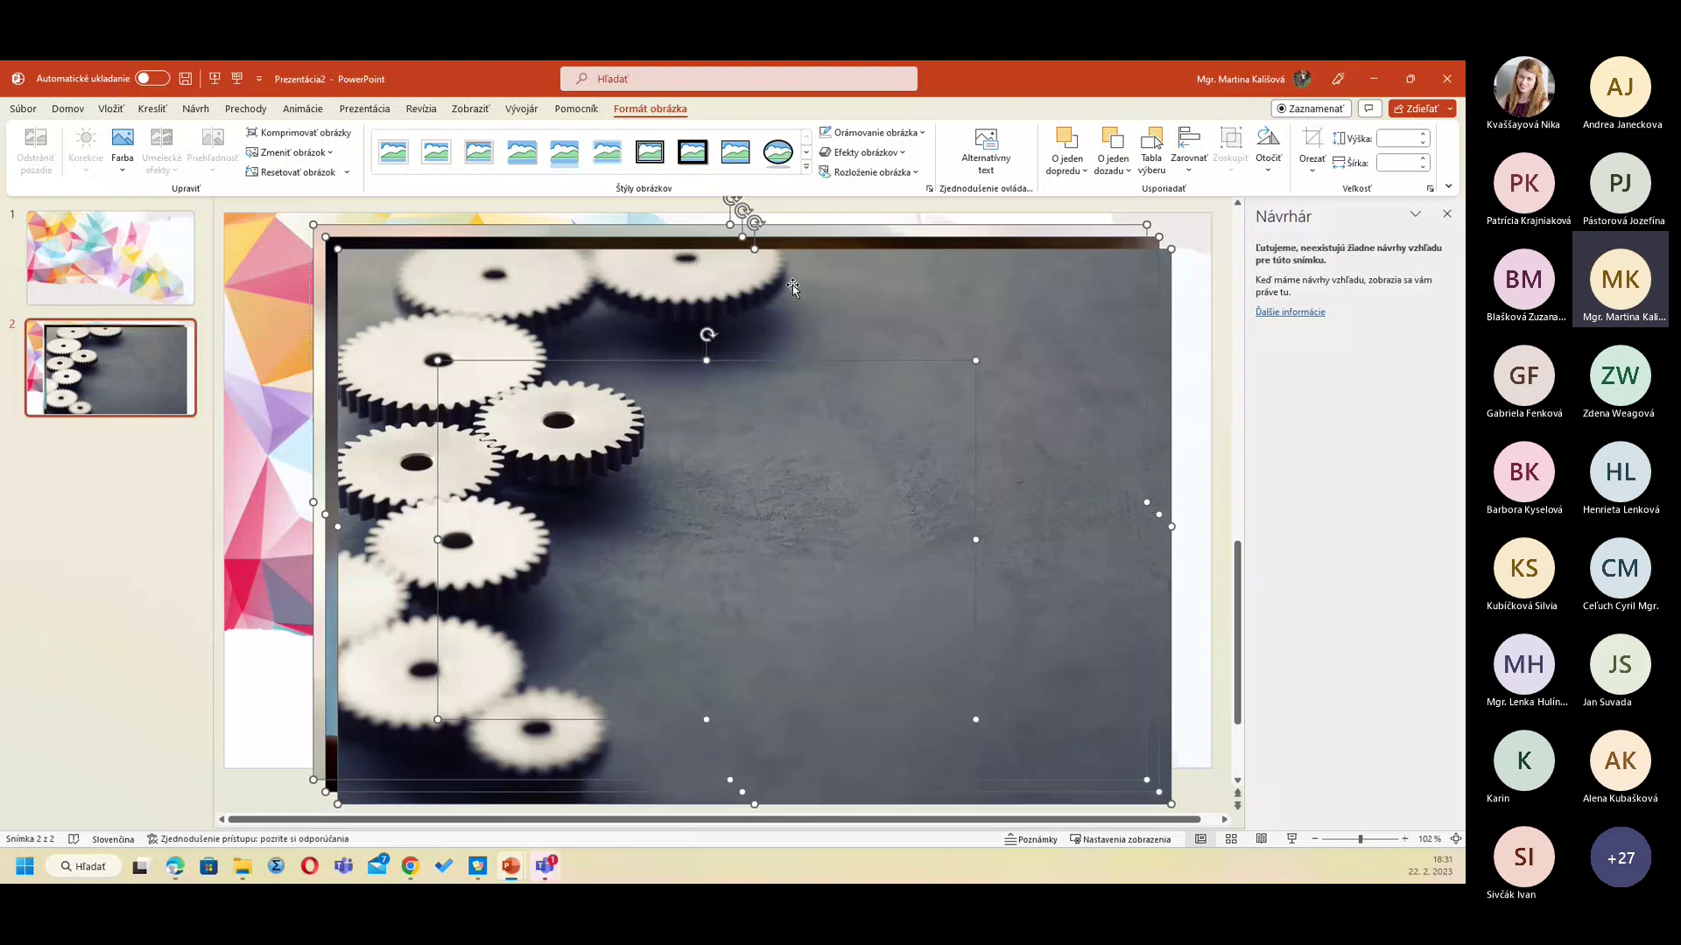
left_click(257, 338)
left_click(461, 308)
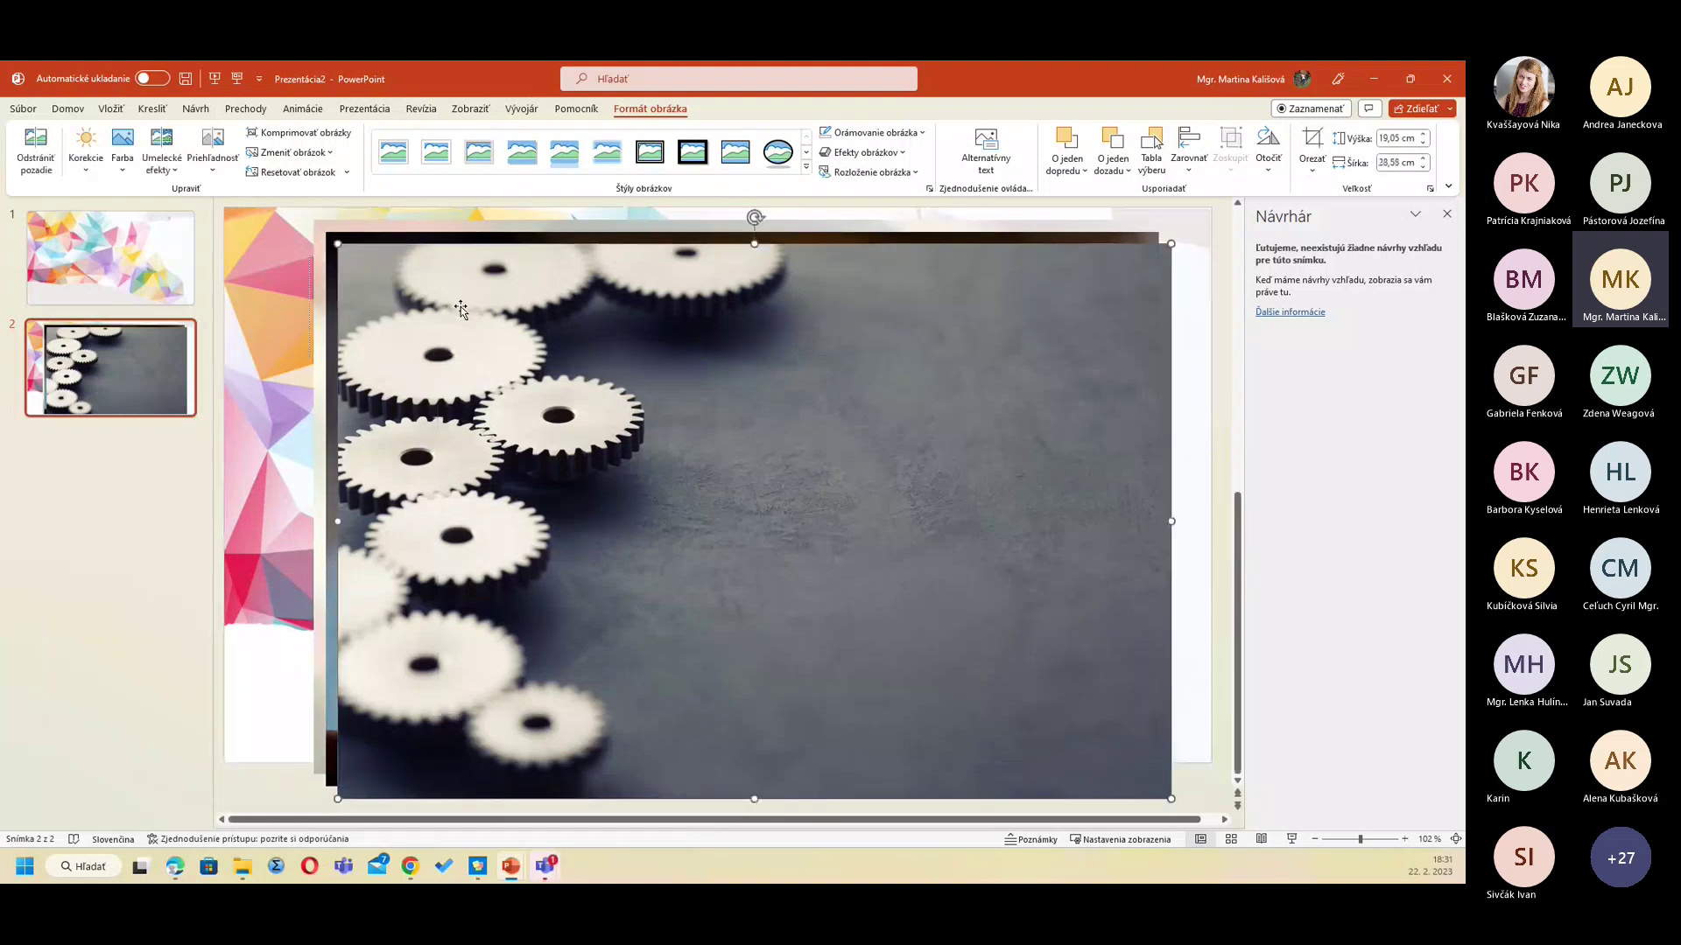
key("Delete")
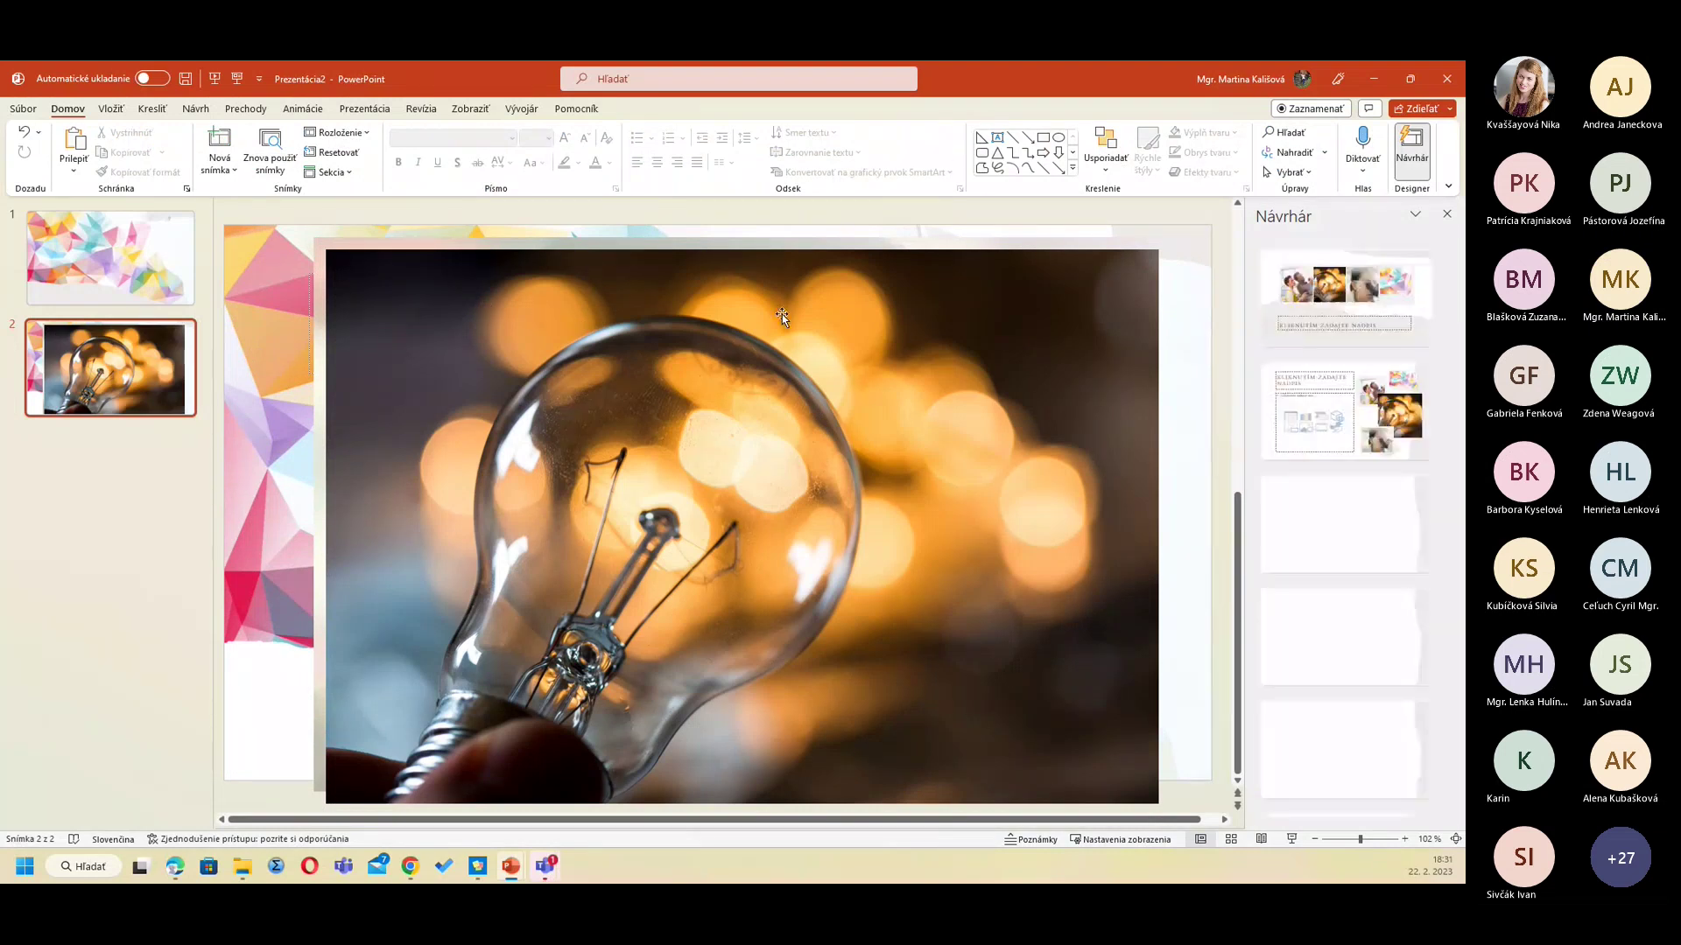
Step: Try Designer's four-photo layout and a title, text and photo-grid design on slide 2
left_click(1293, 264)
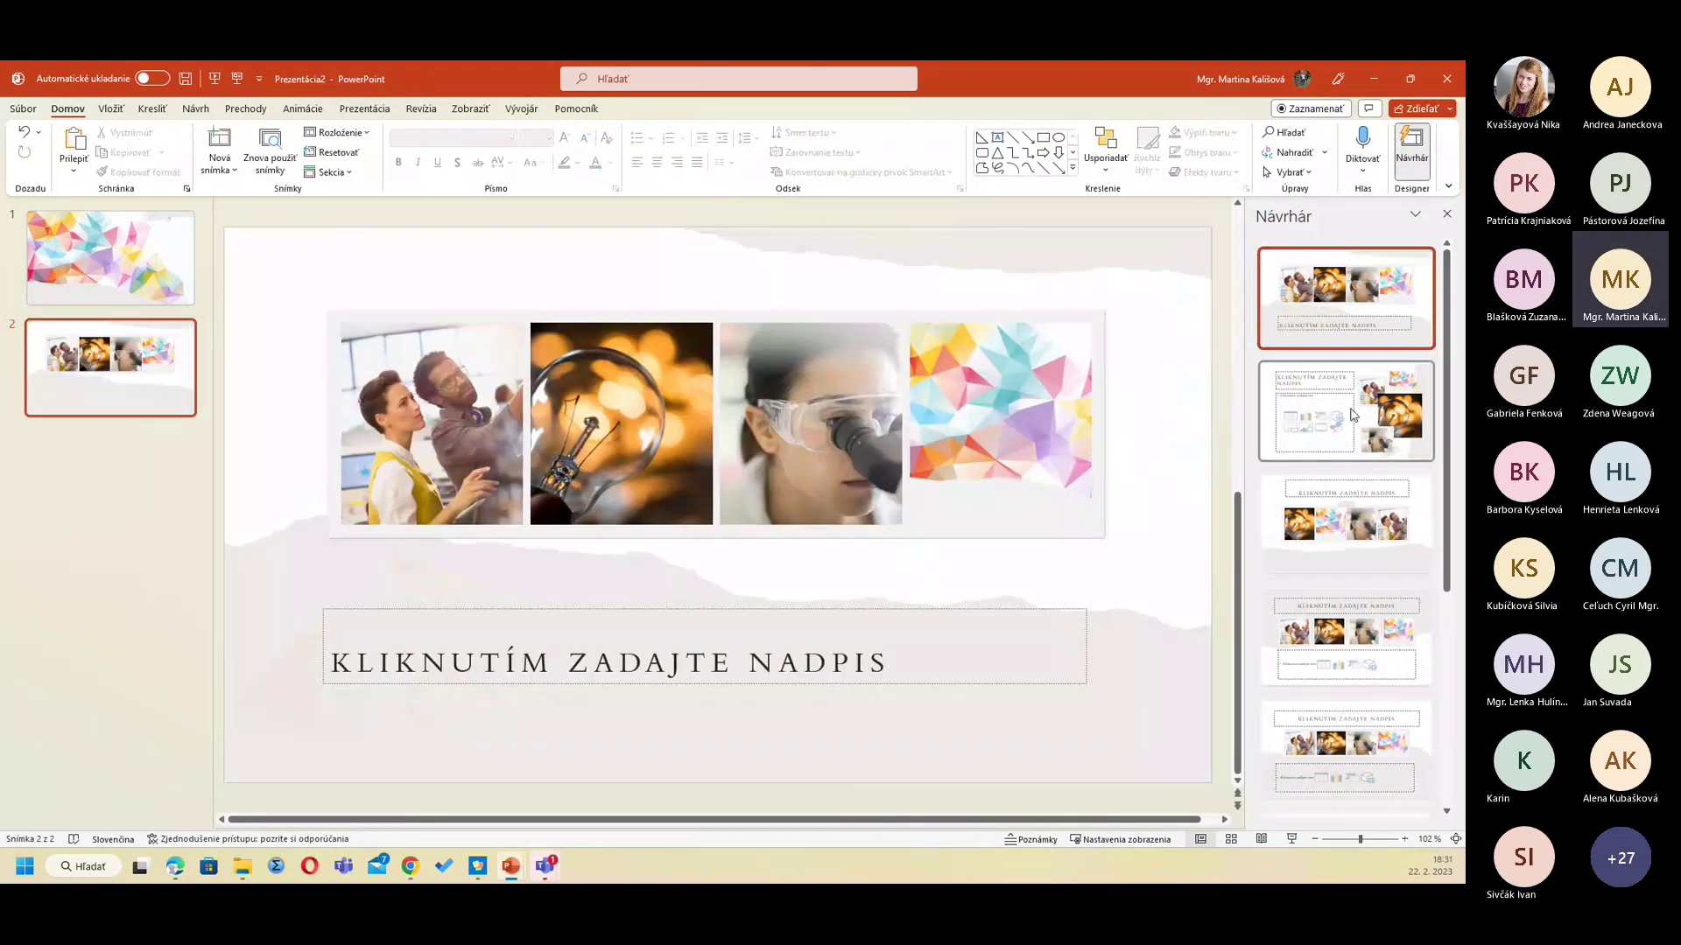
scroll(1318, 578, "down", 2)
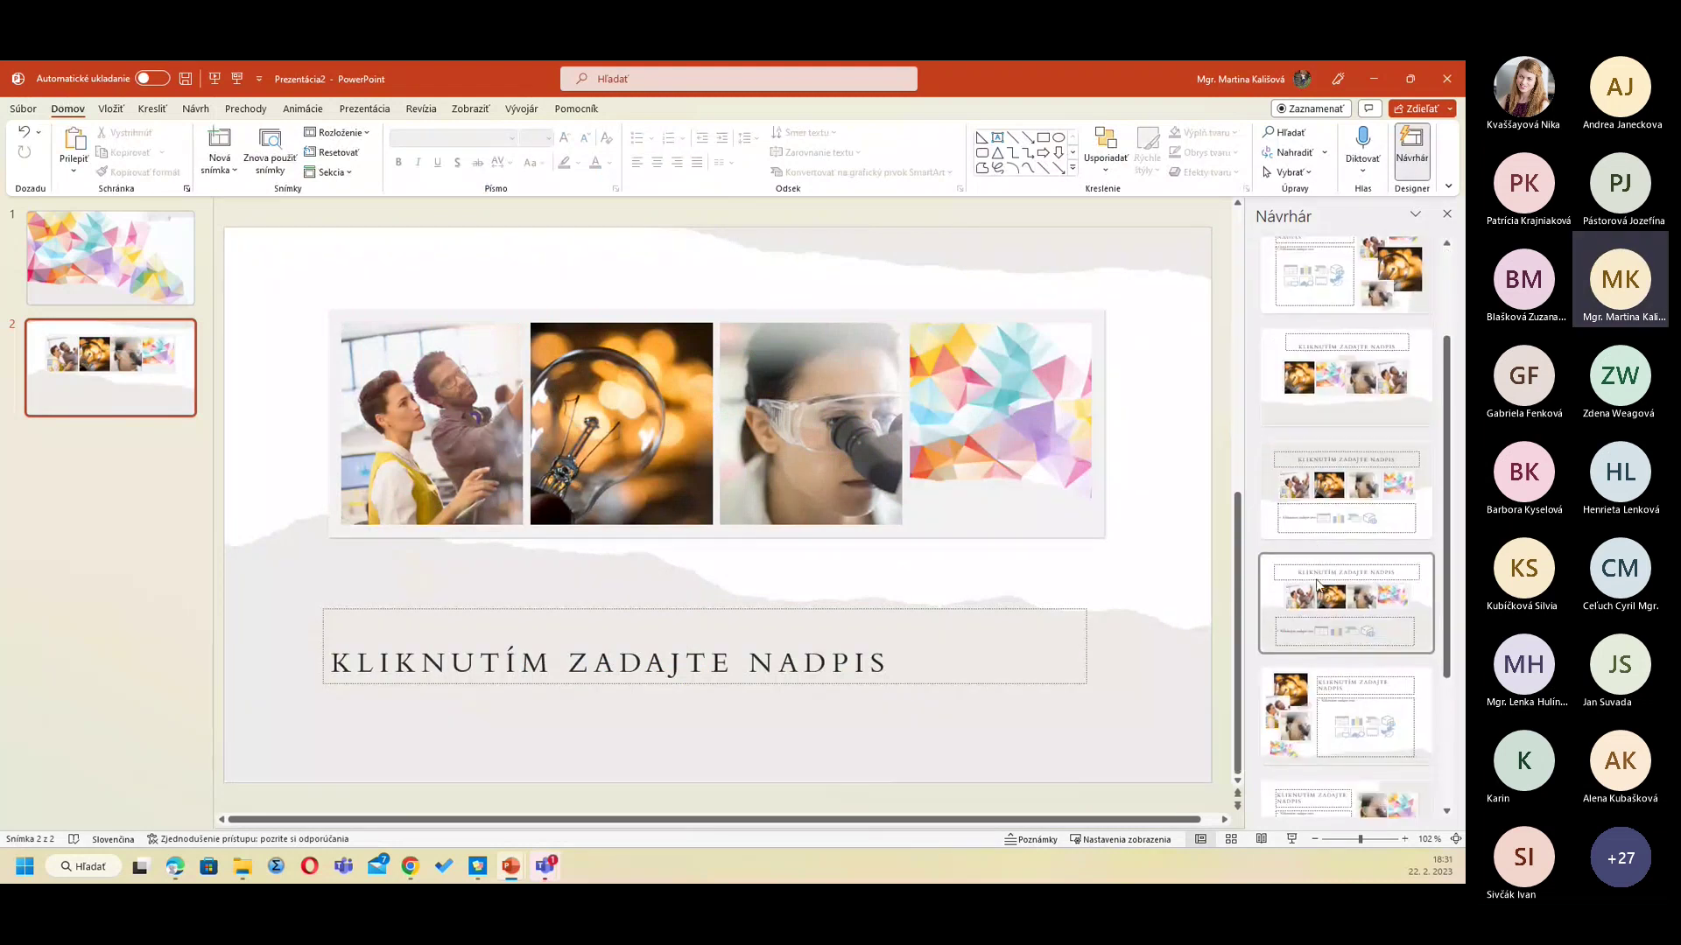
scroll(1319, 582, "down", 3)
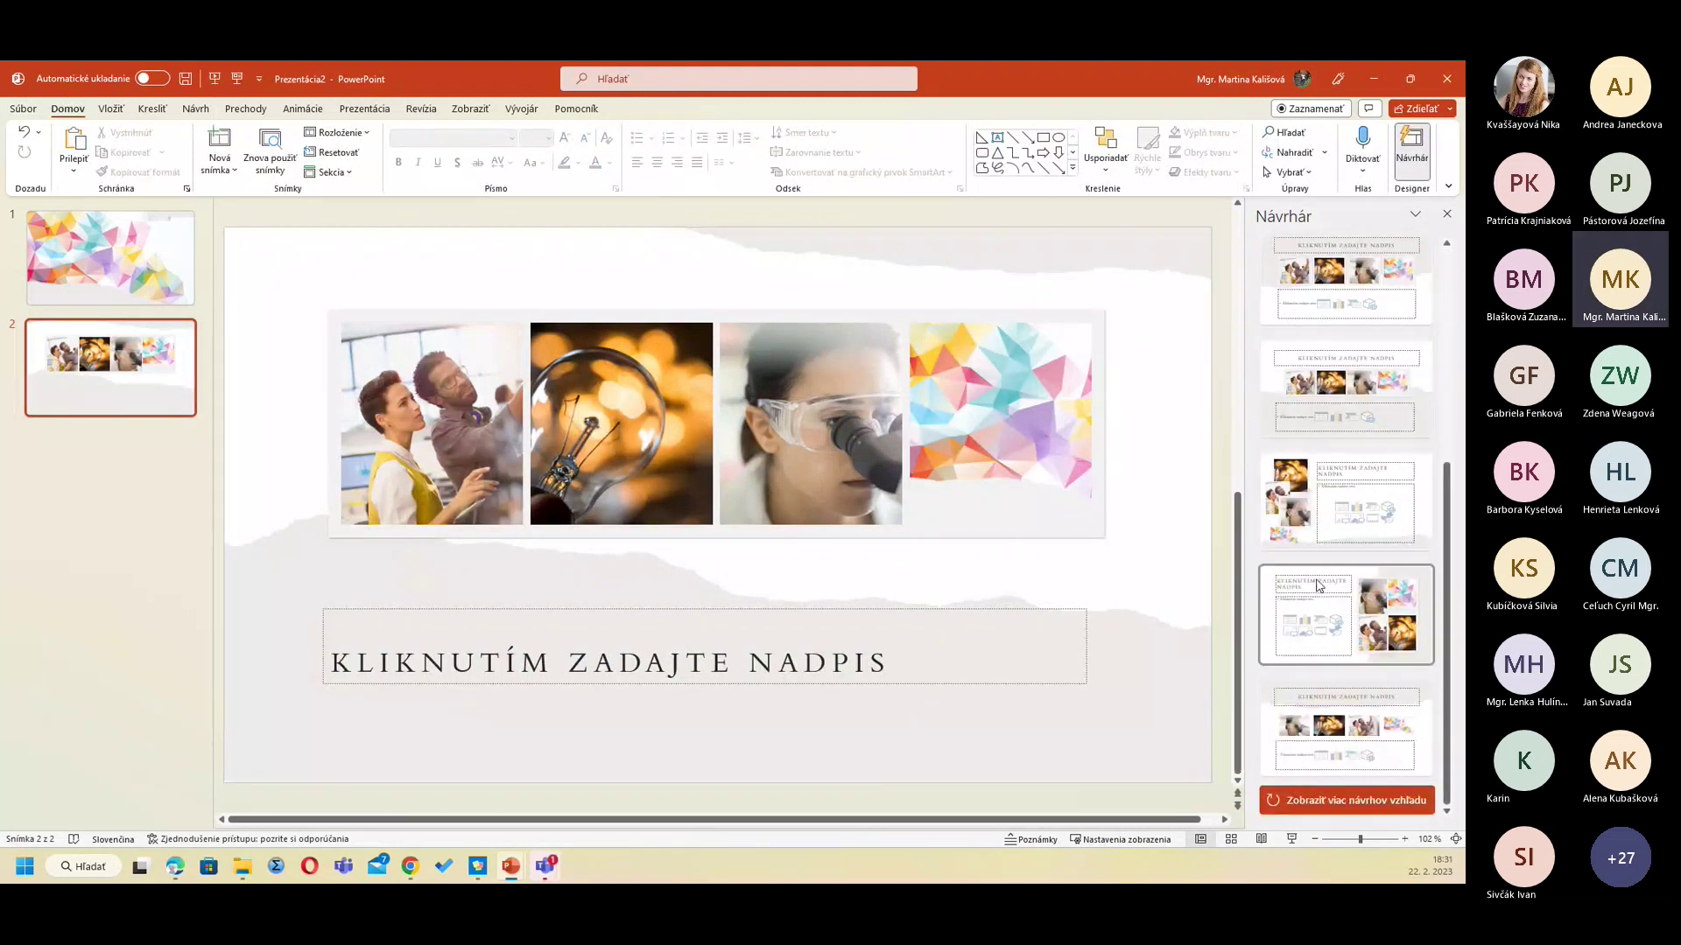
left_click(1327, 611)
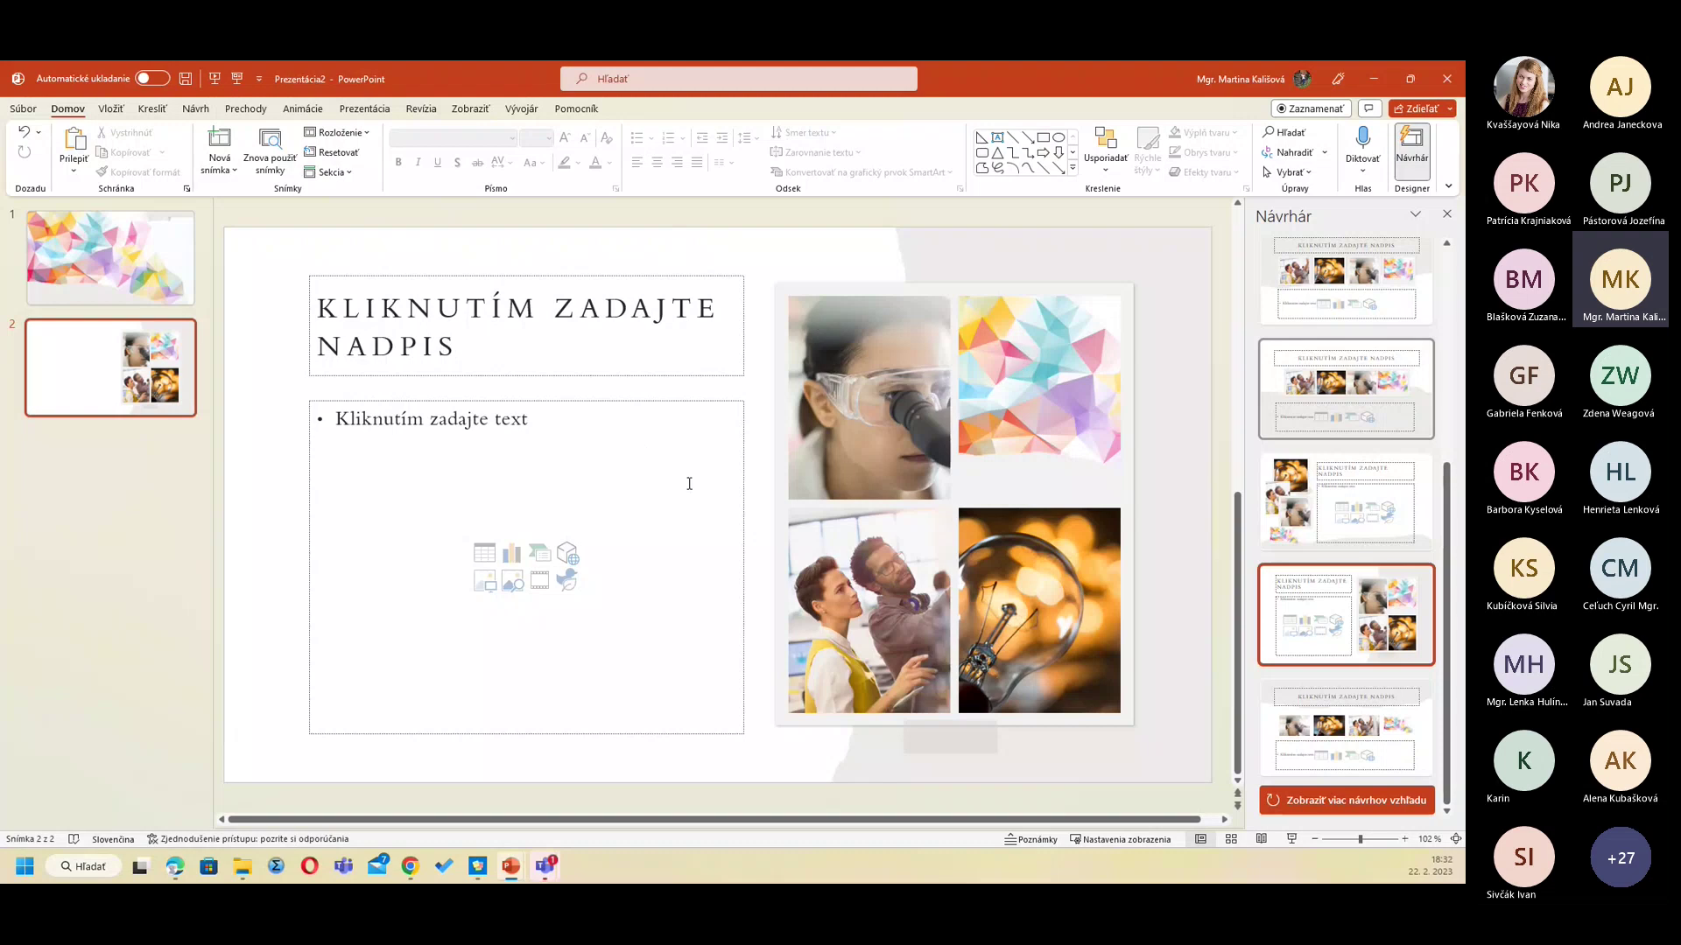
Step: From more Designer ideas, apply the title-above-four-photos-in-a-row design, then go to the File home page
left_click(1327, 802)
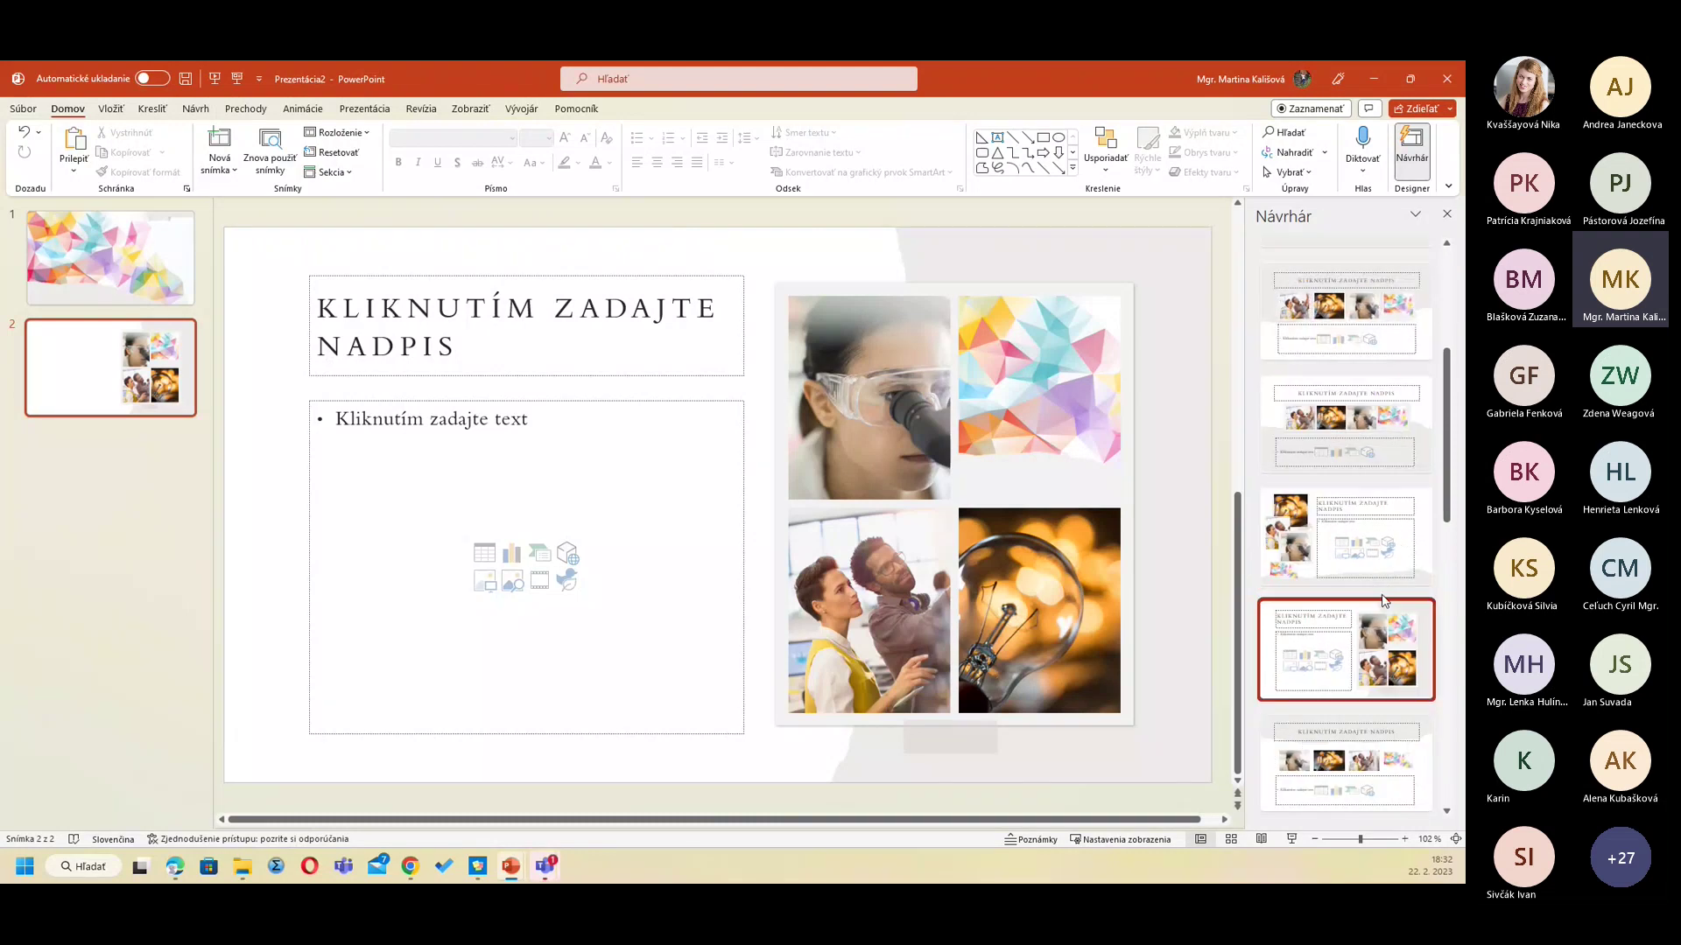
scroll(1383, 600, "up", 1)
scroll(1400, 607, "down", 3)
scroll(1391, 621, "down", 3)
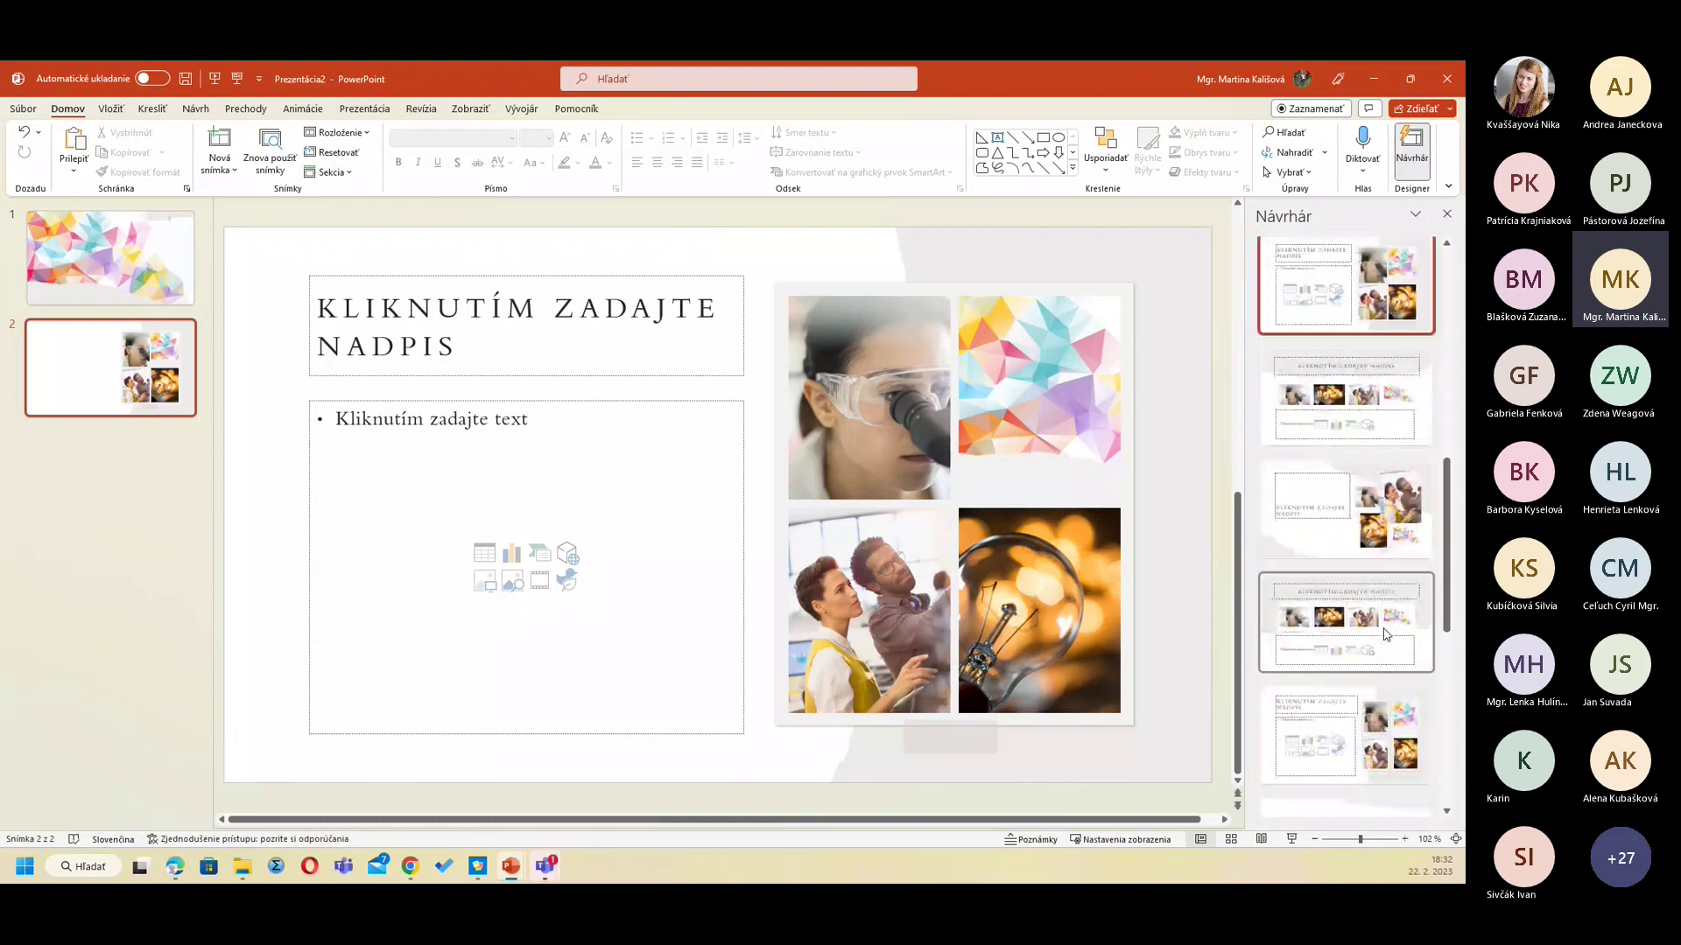
scroll(1386, 632, "down", 2)
scroll(1384, 613, "down", 1)
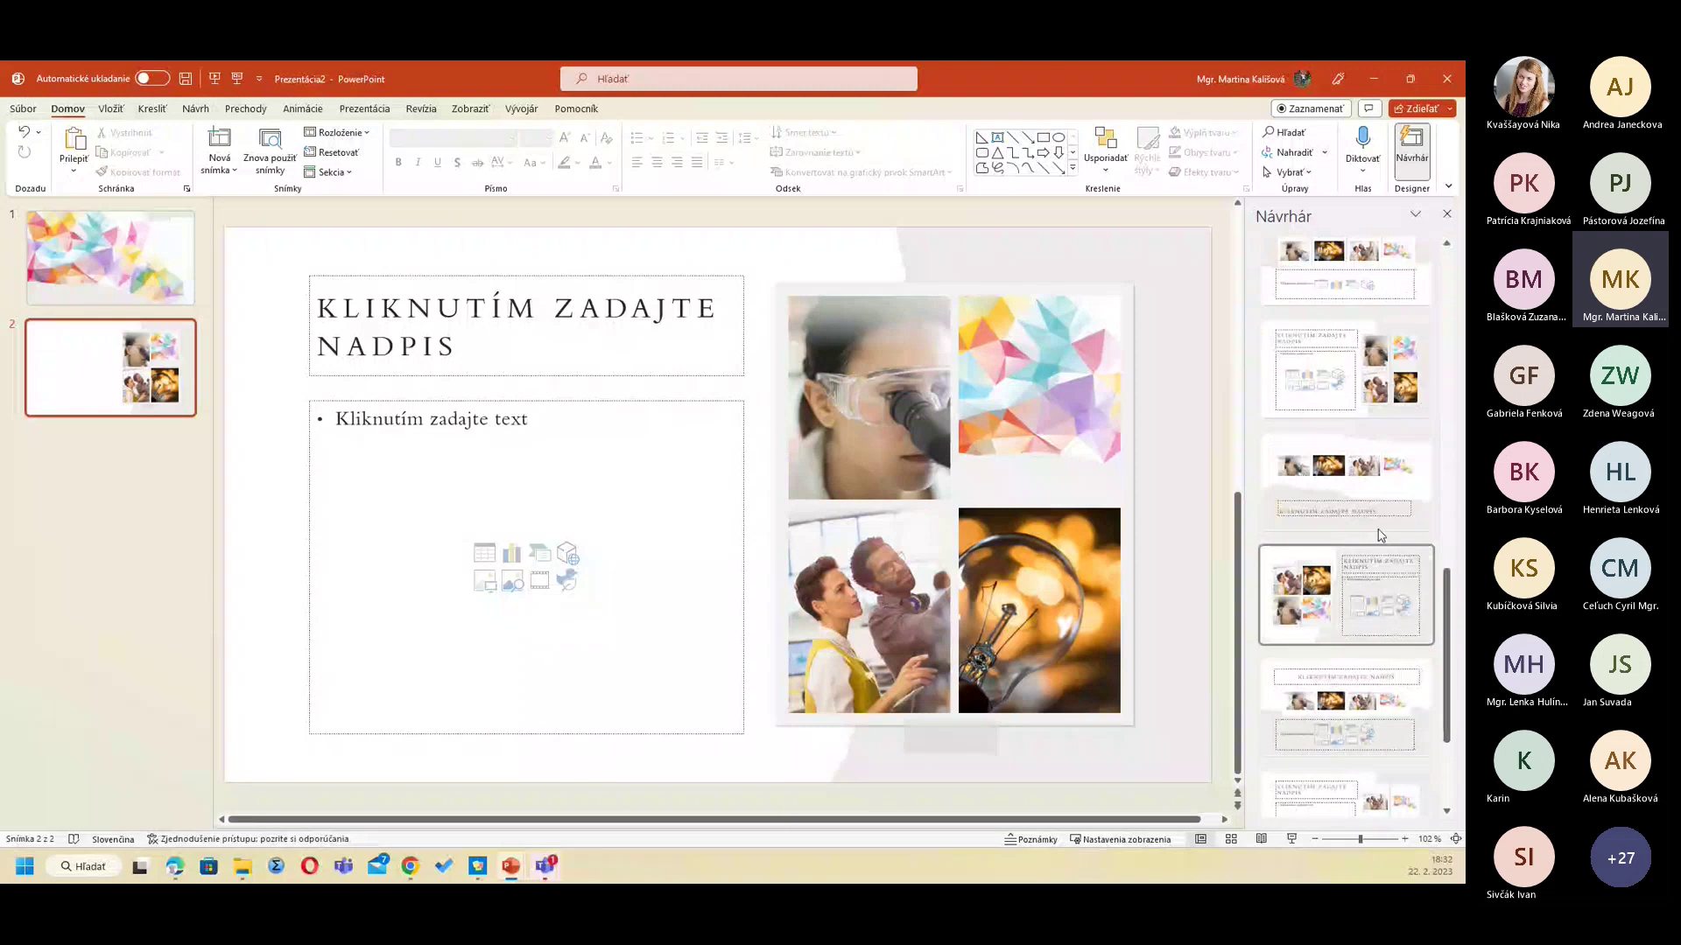
scroll(1382, 525, "down", 1)
left_click(1381, 501)
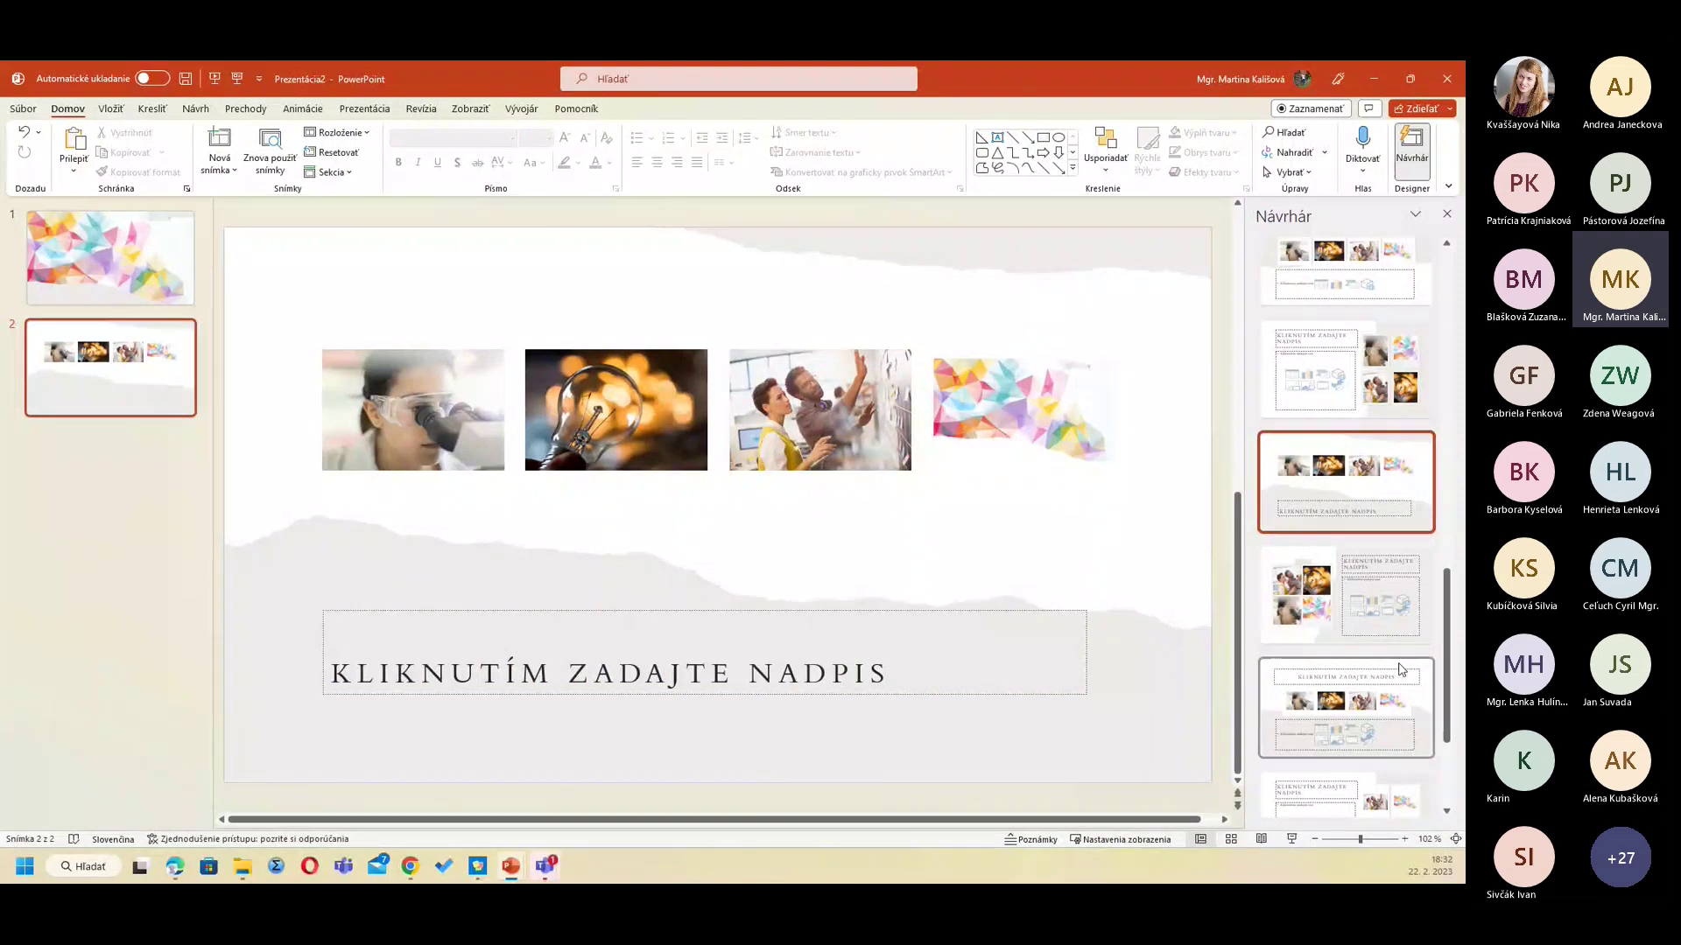
scroll(1402, 670, "down", 1)
left_click(1387, 698)
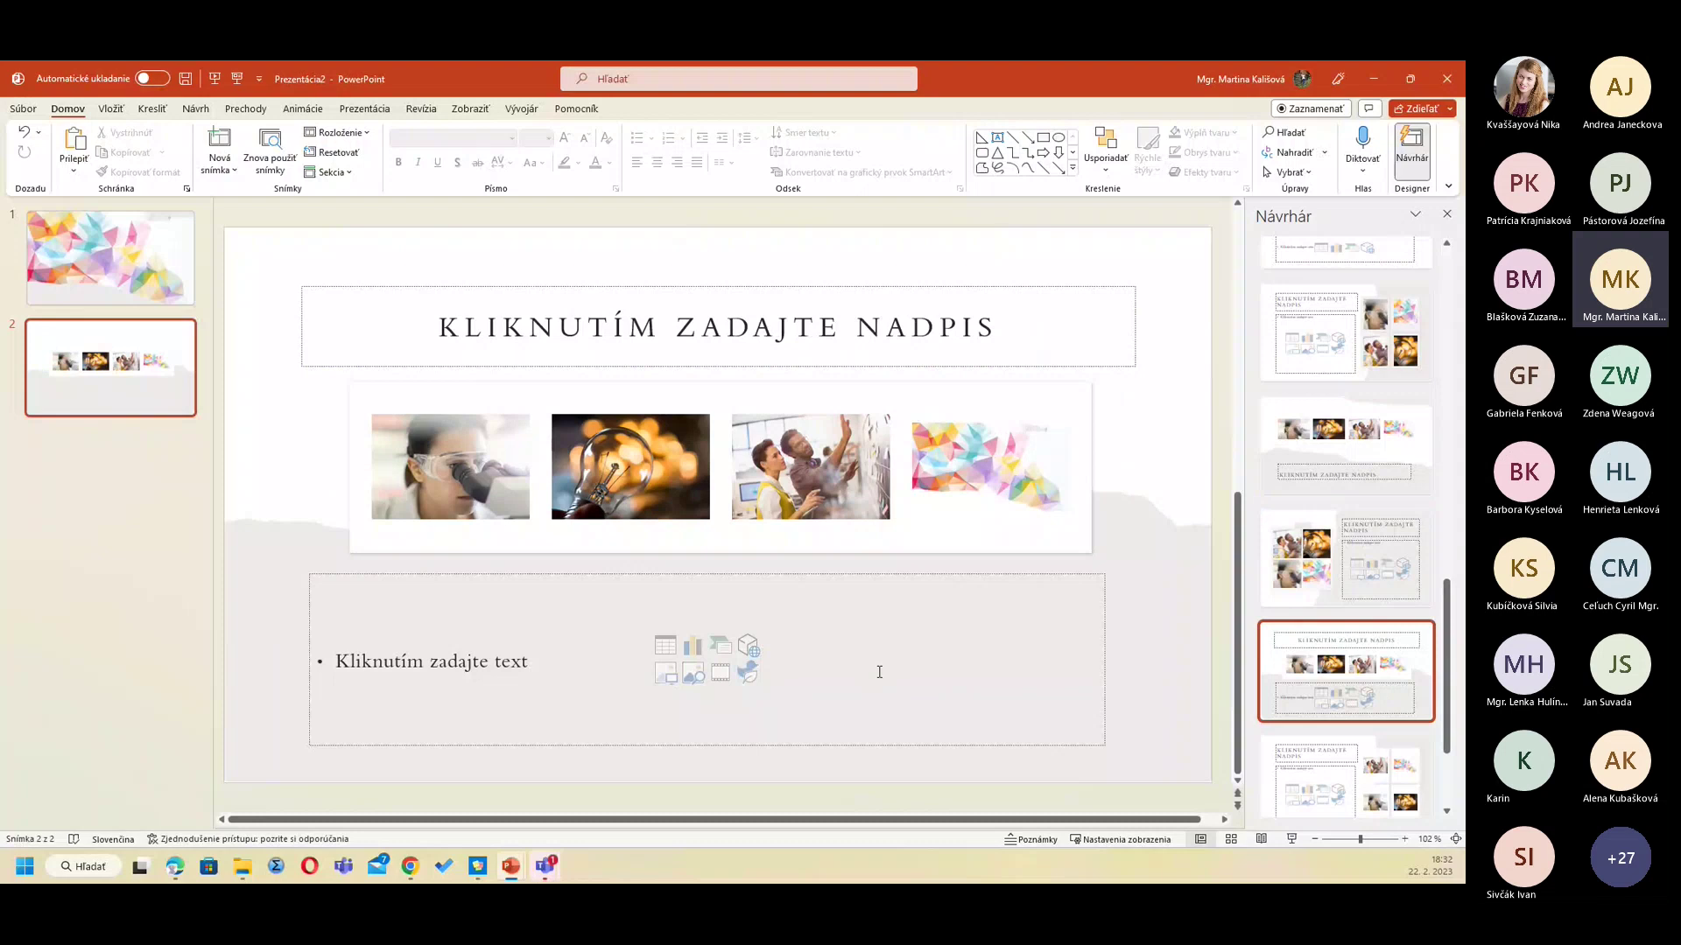
scroll(1361, 639, "down", 1)
scroll(1361, 639, "down", 1)
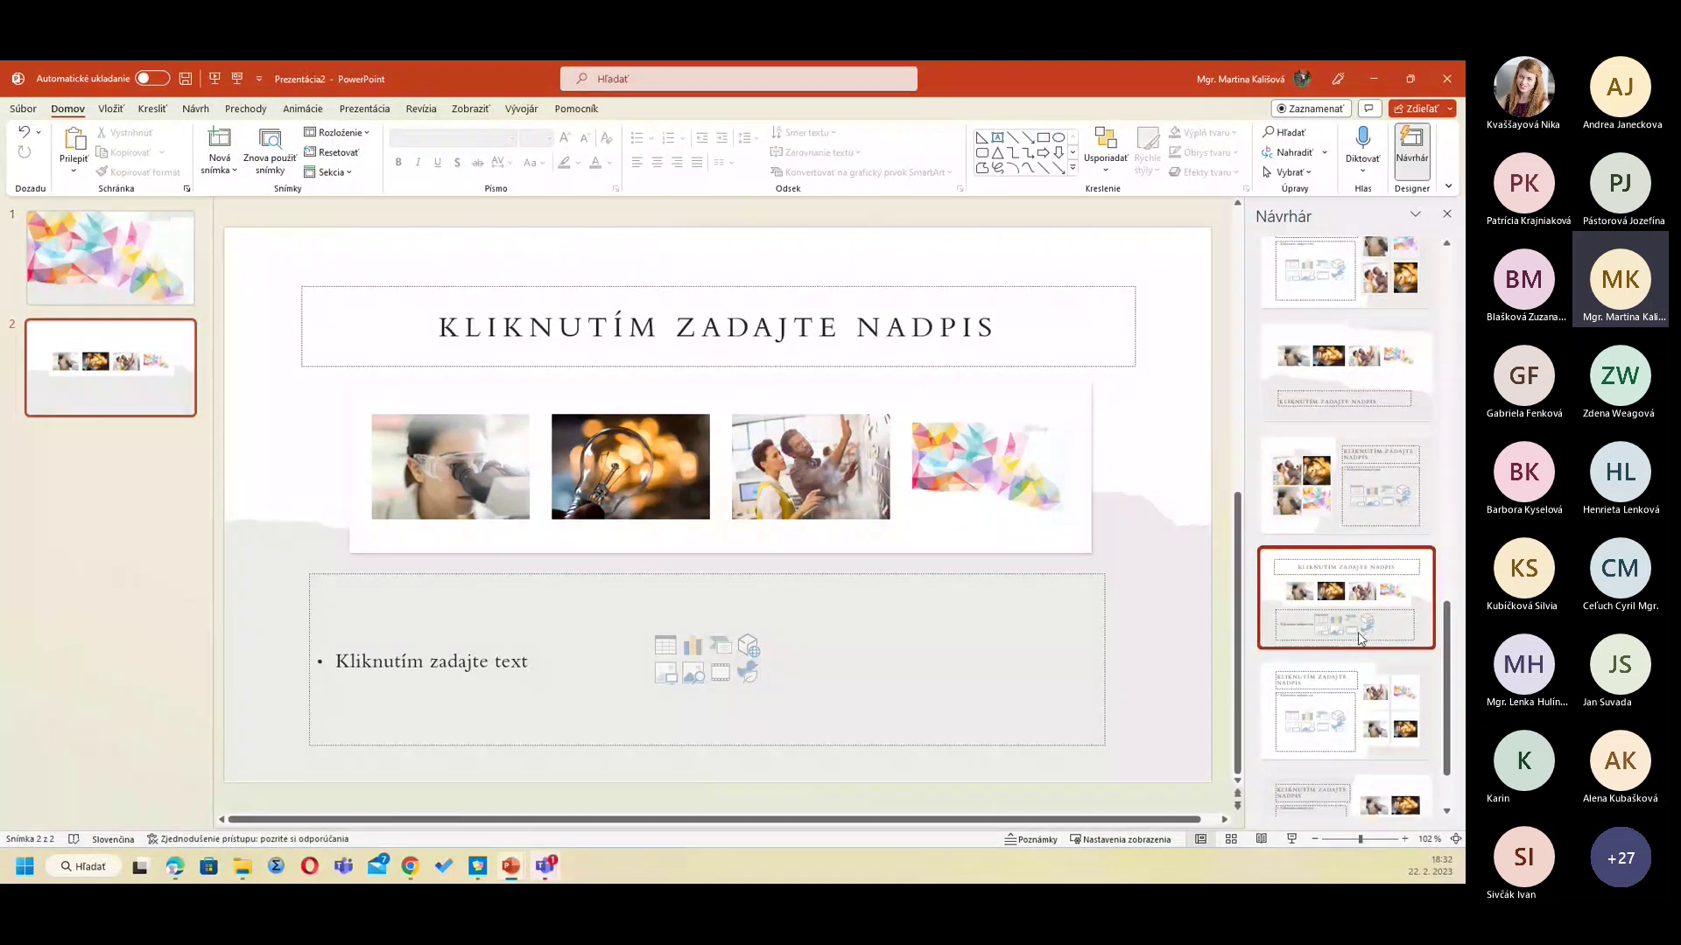
scroll(1361, 639, "down", 1)
scroll(1360, 639, "down", 2)
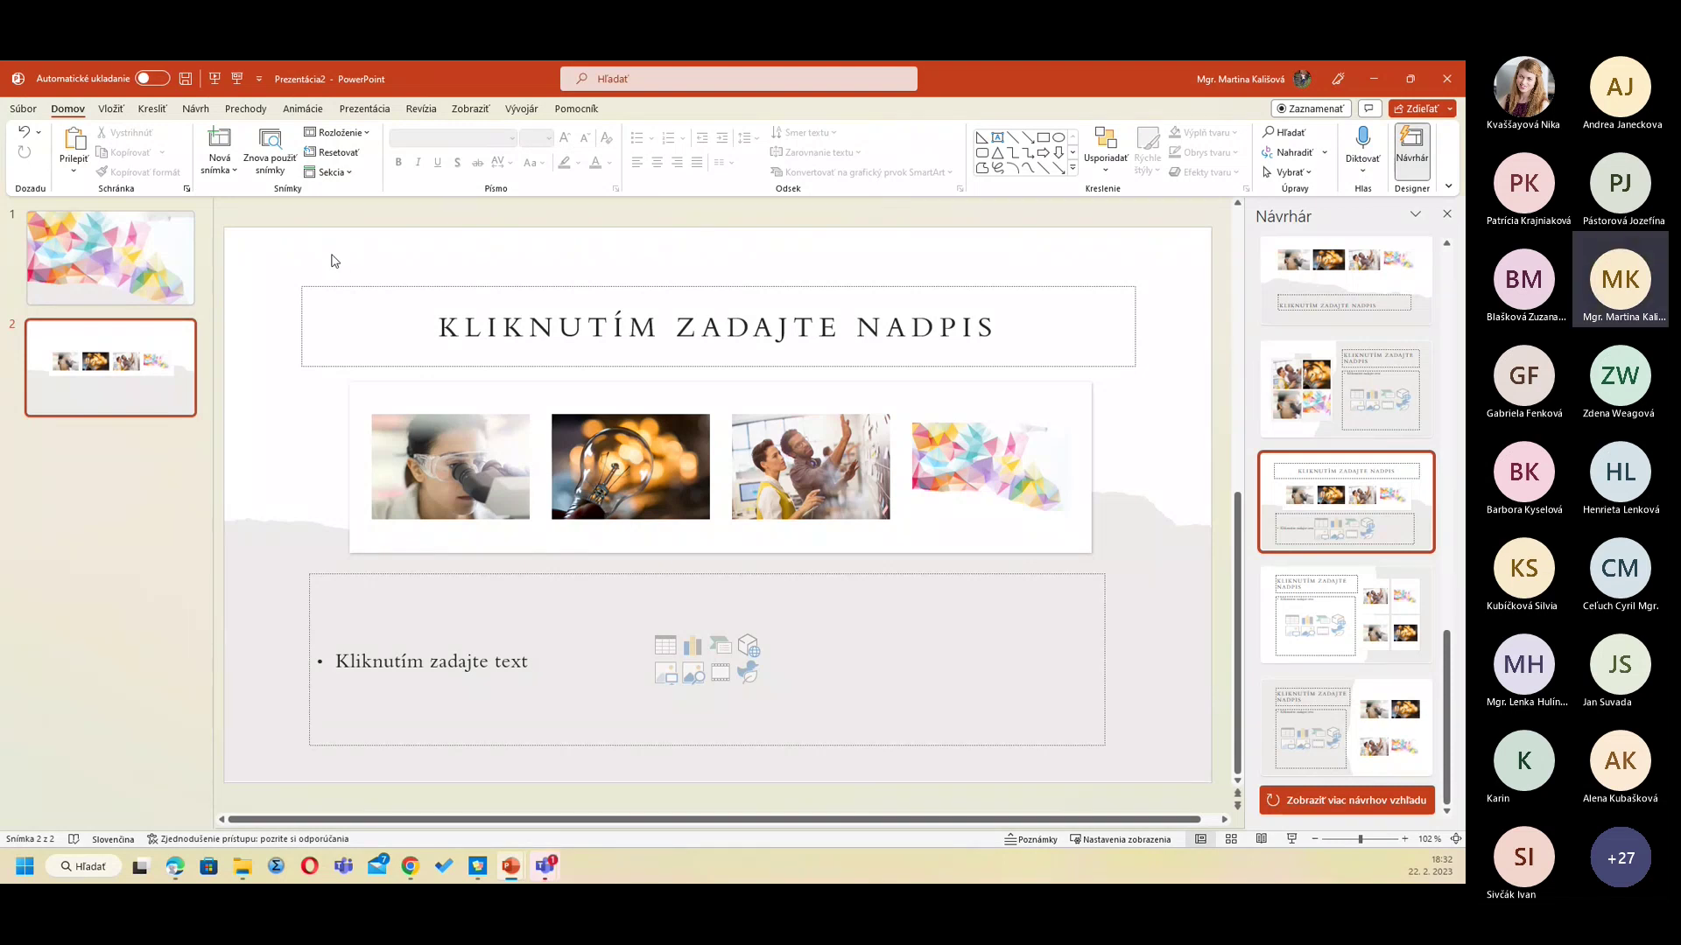
left_click(23, 109)
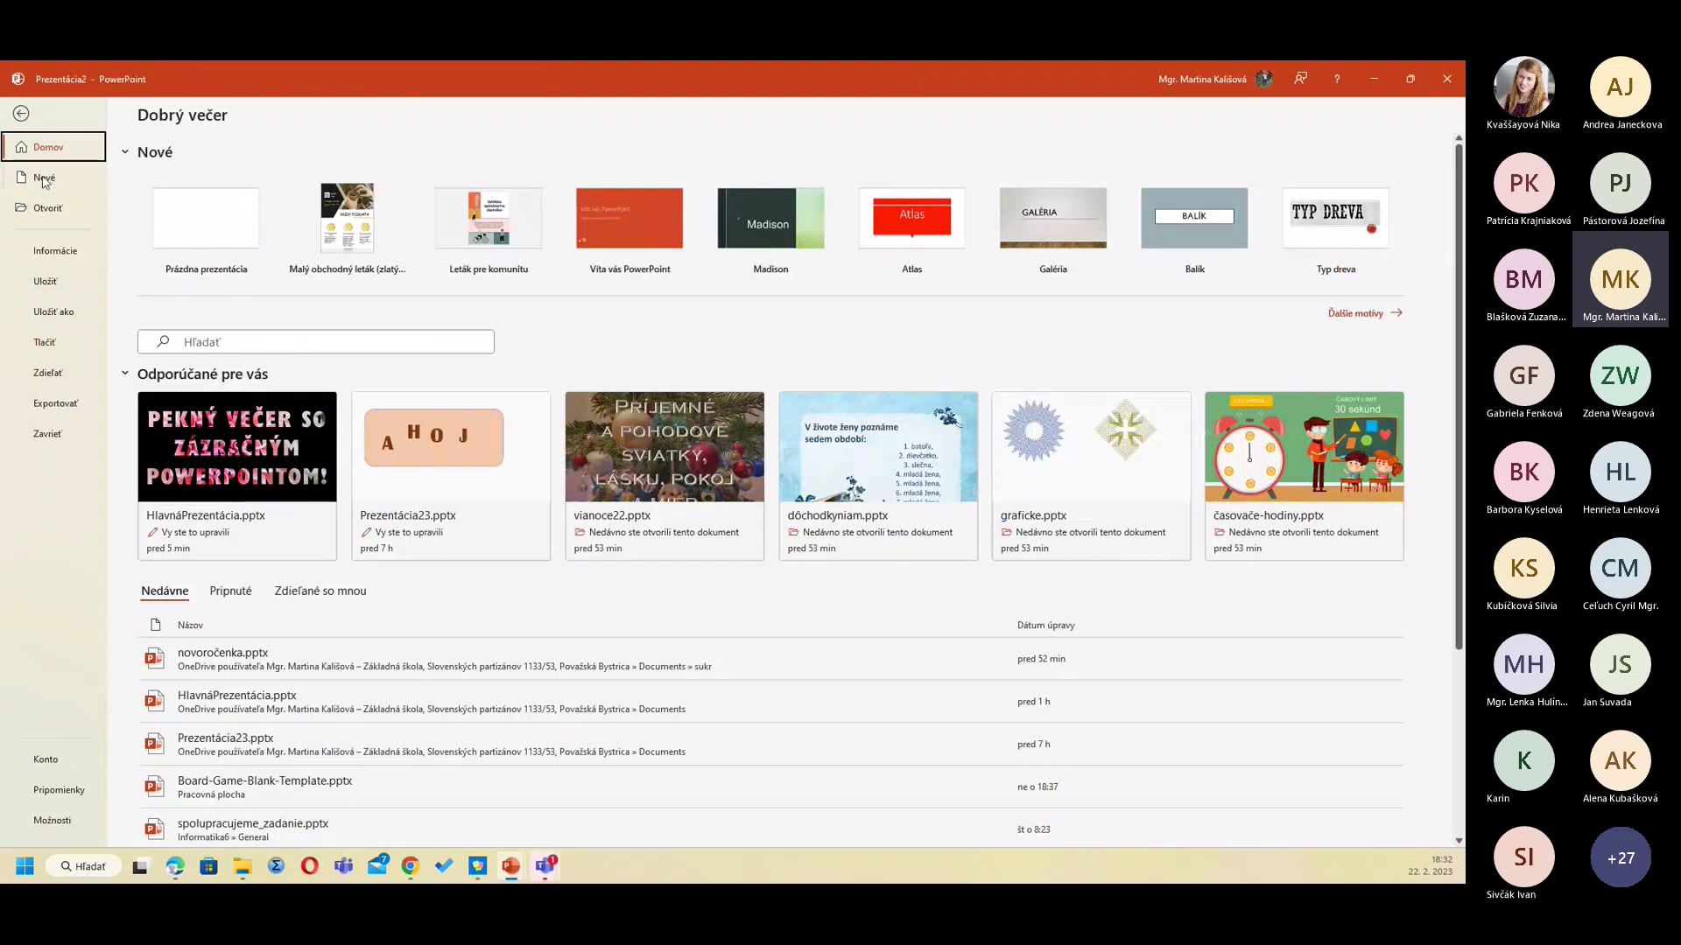
Step: Create a new blank presentation, switch its slide to the Prázdna layout, and close Designer
left_click(44, 179)
left_click(213, 214)
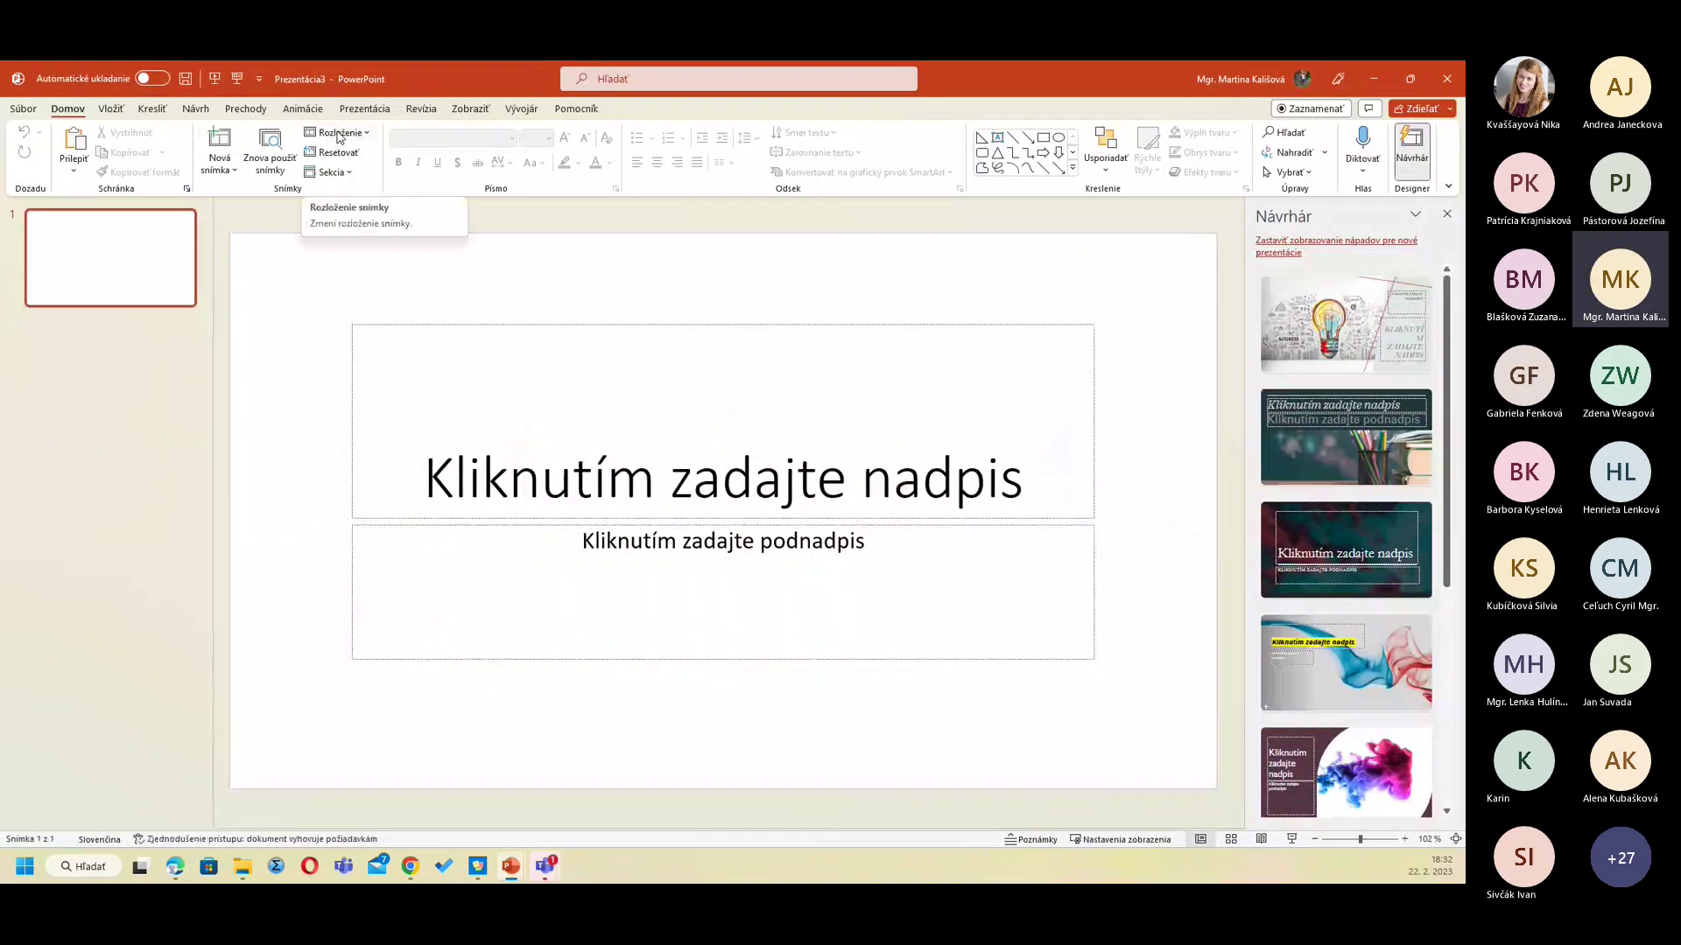
left_click(340, 133)
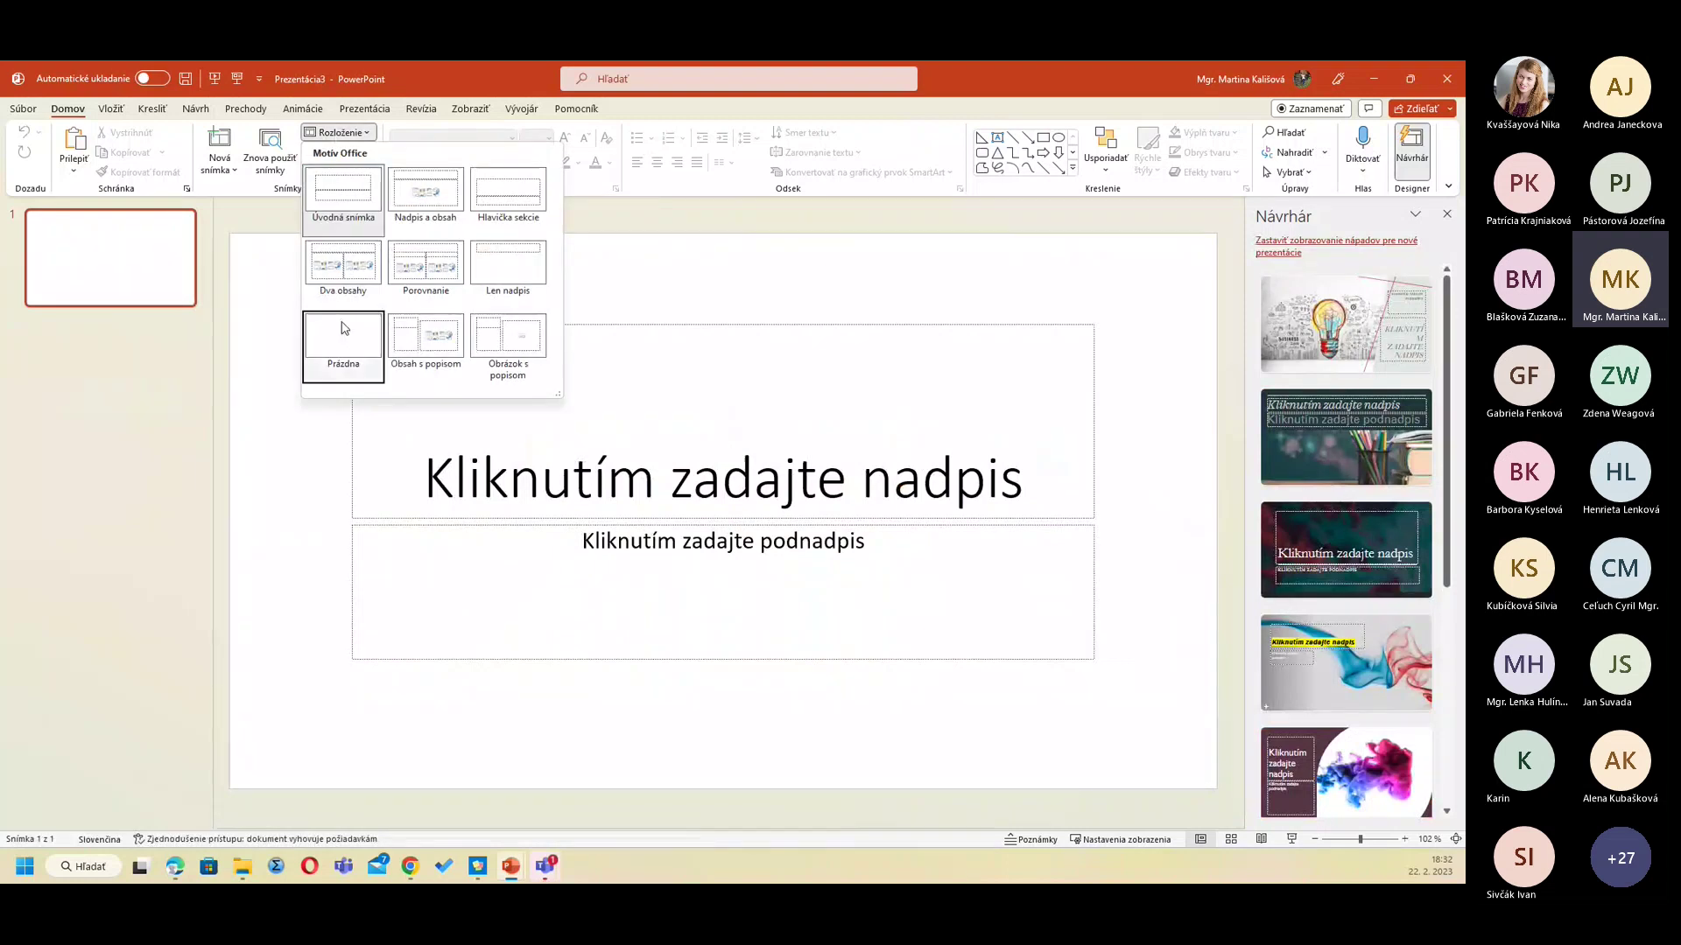
left_click(344, 328)
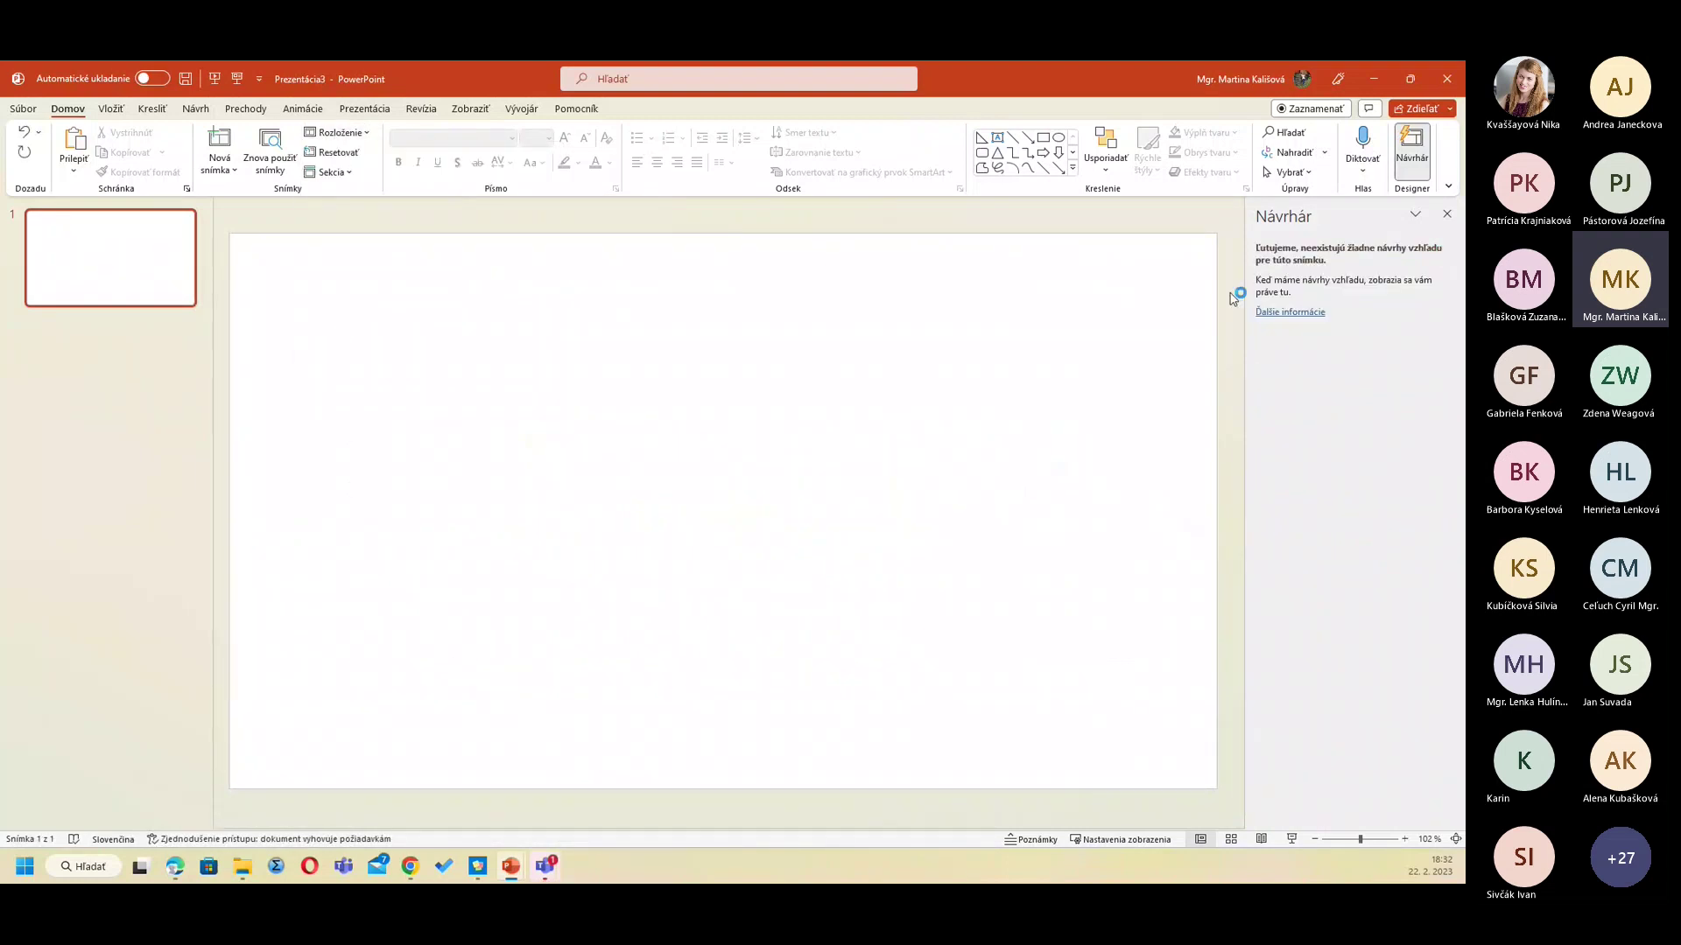
left_click(1446, 213)
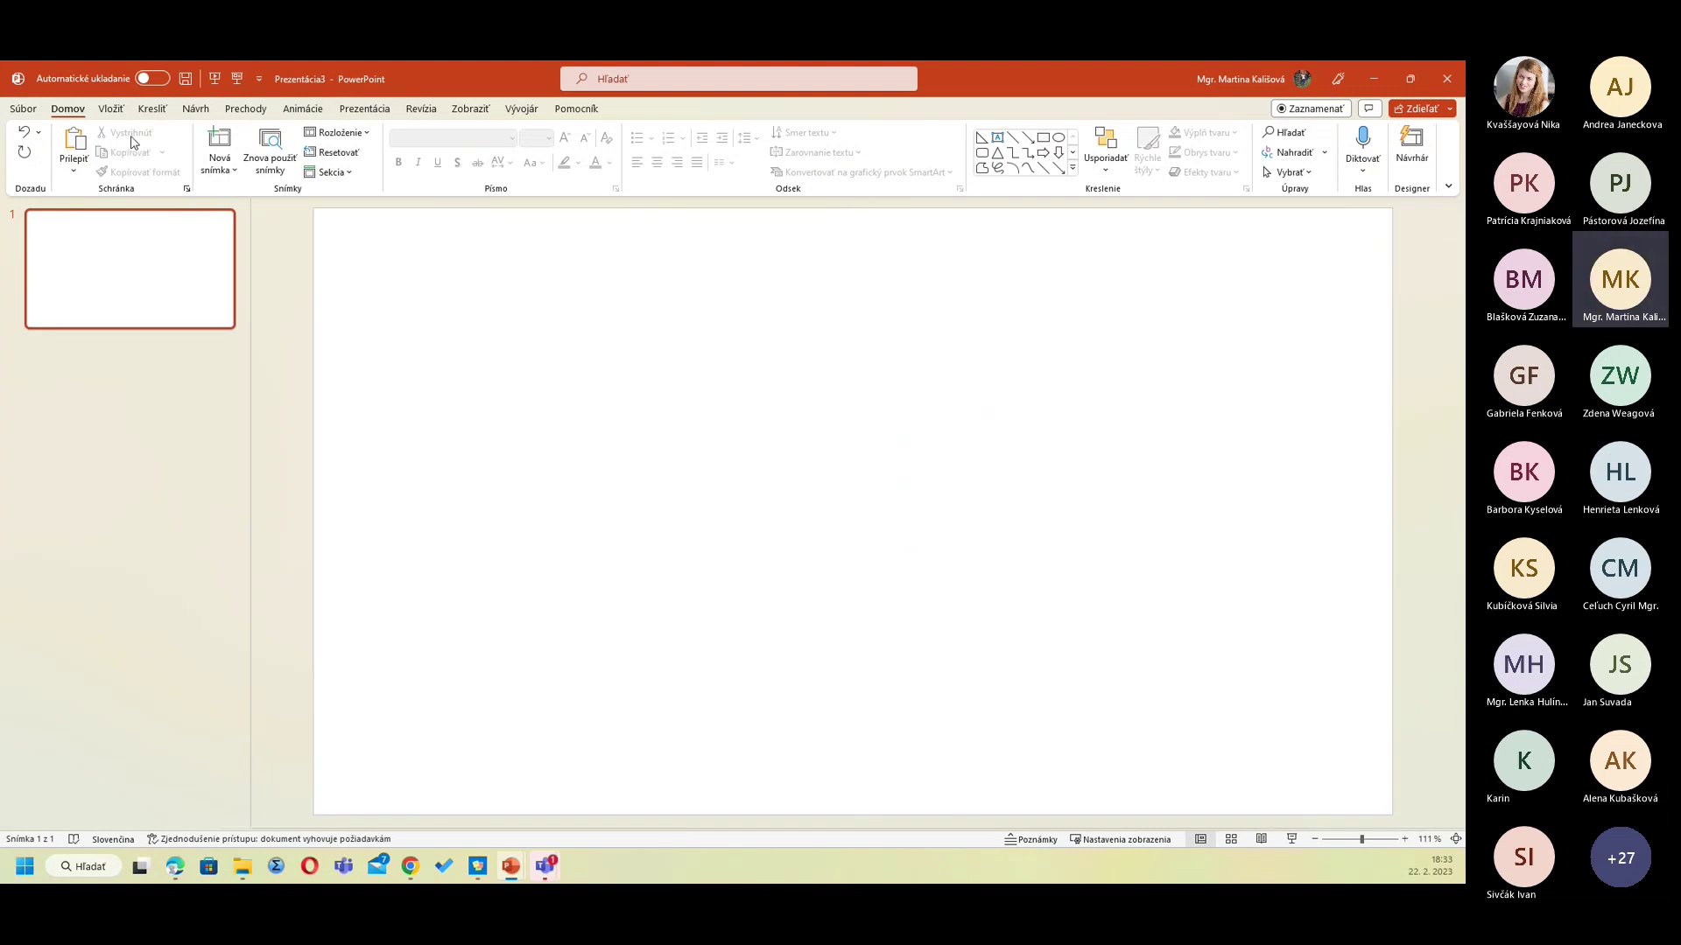
Step: Insert dog-2810484_1280.jpg from this device onto the blank slide
left_click(114, 109)
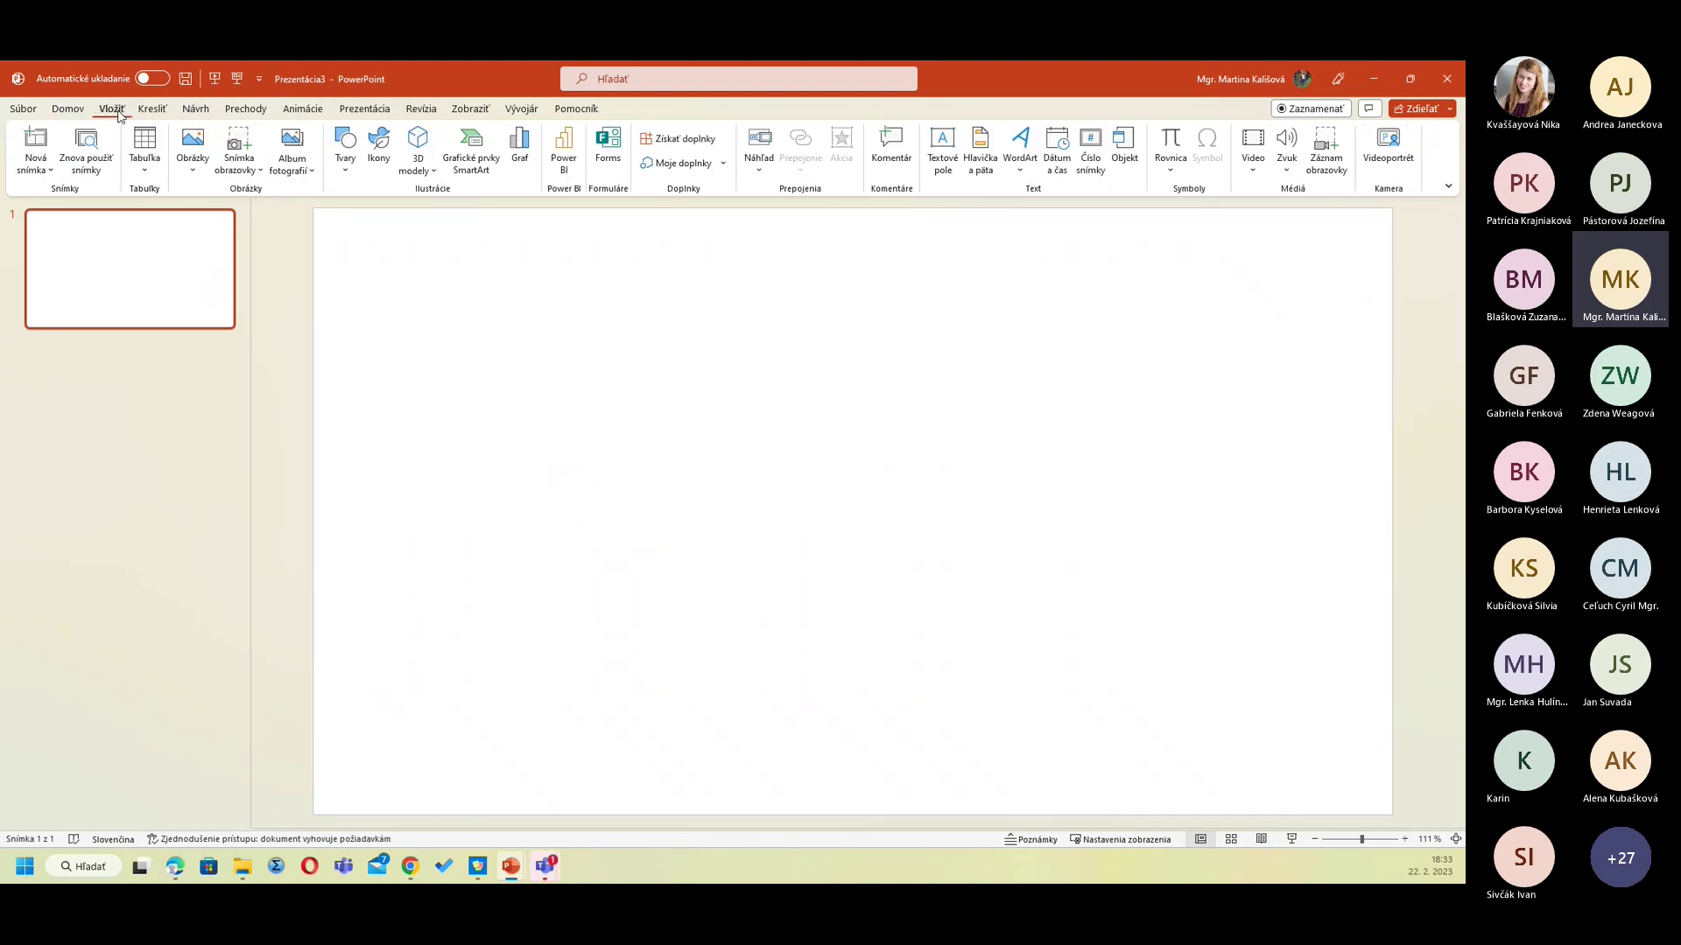
left_click(192, 149)
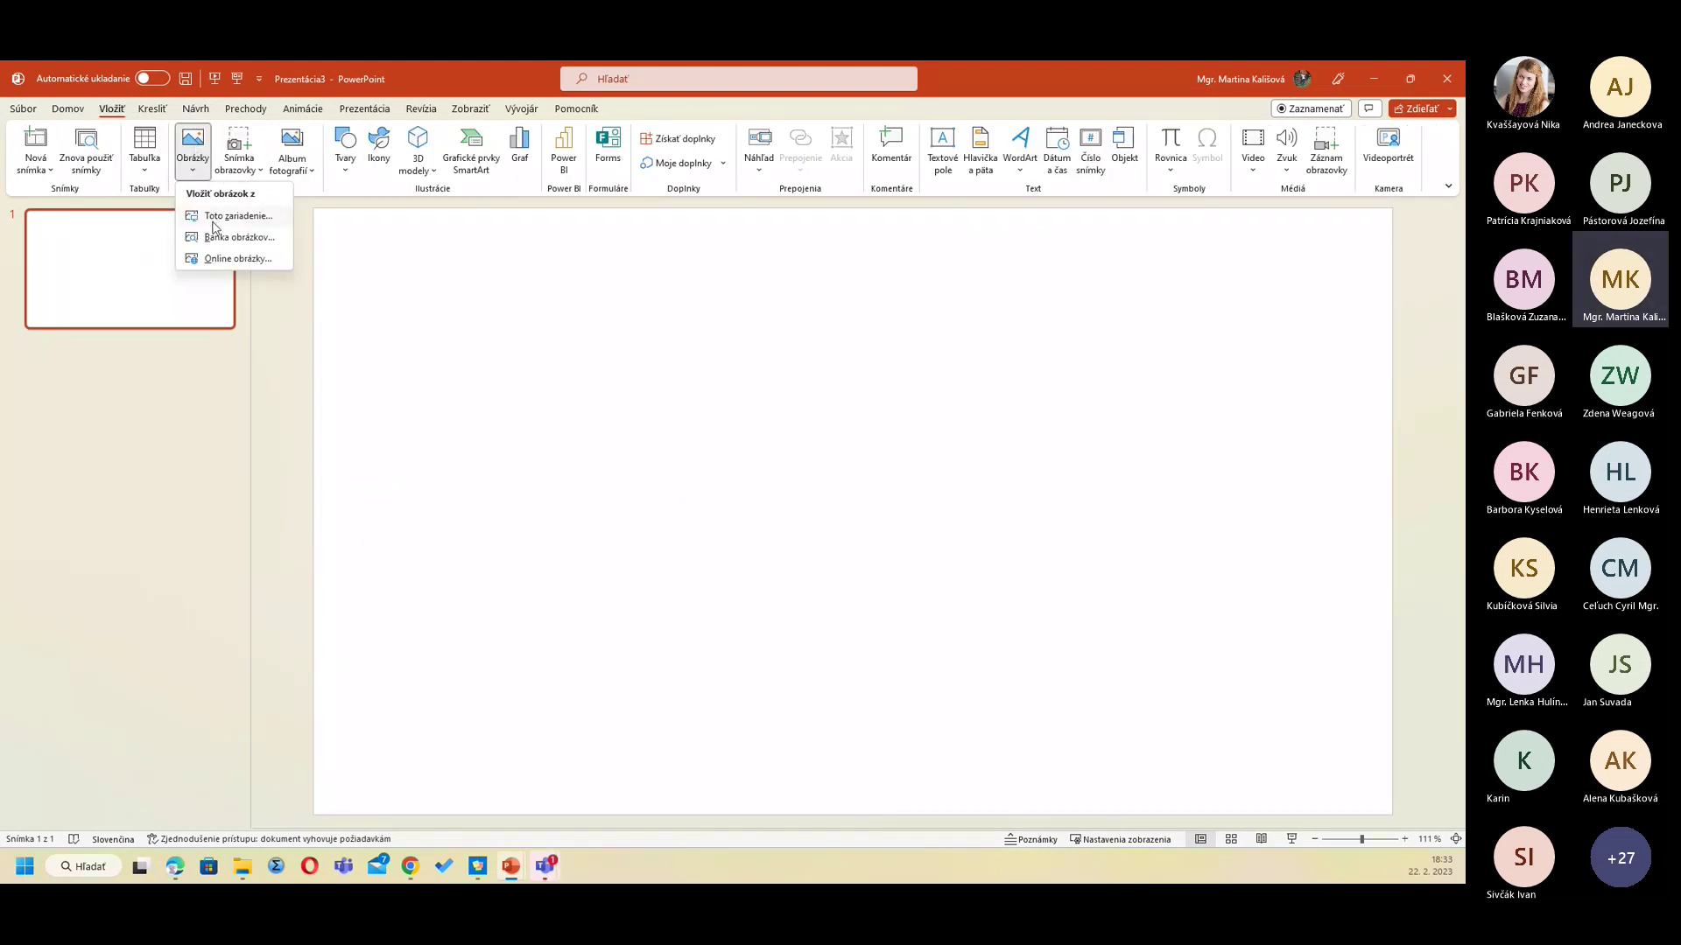
left_click(216, 219)
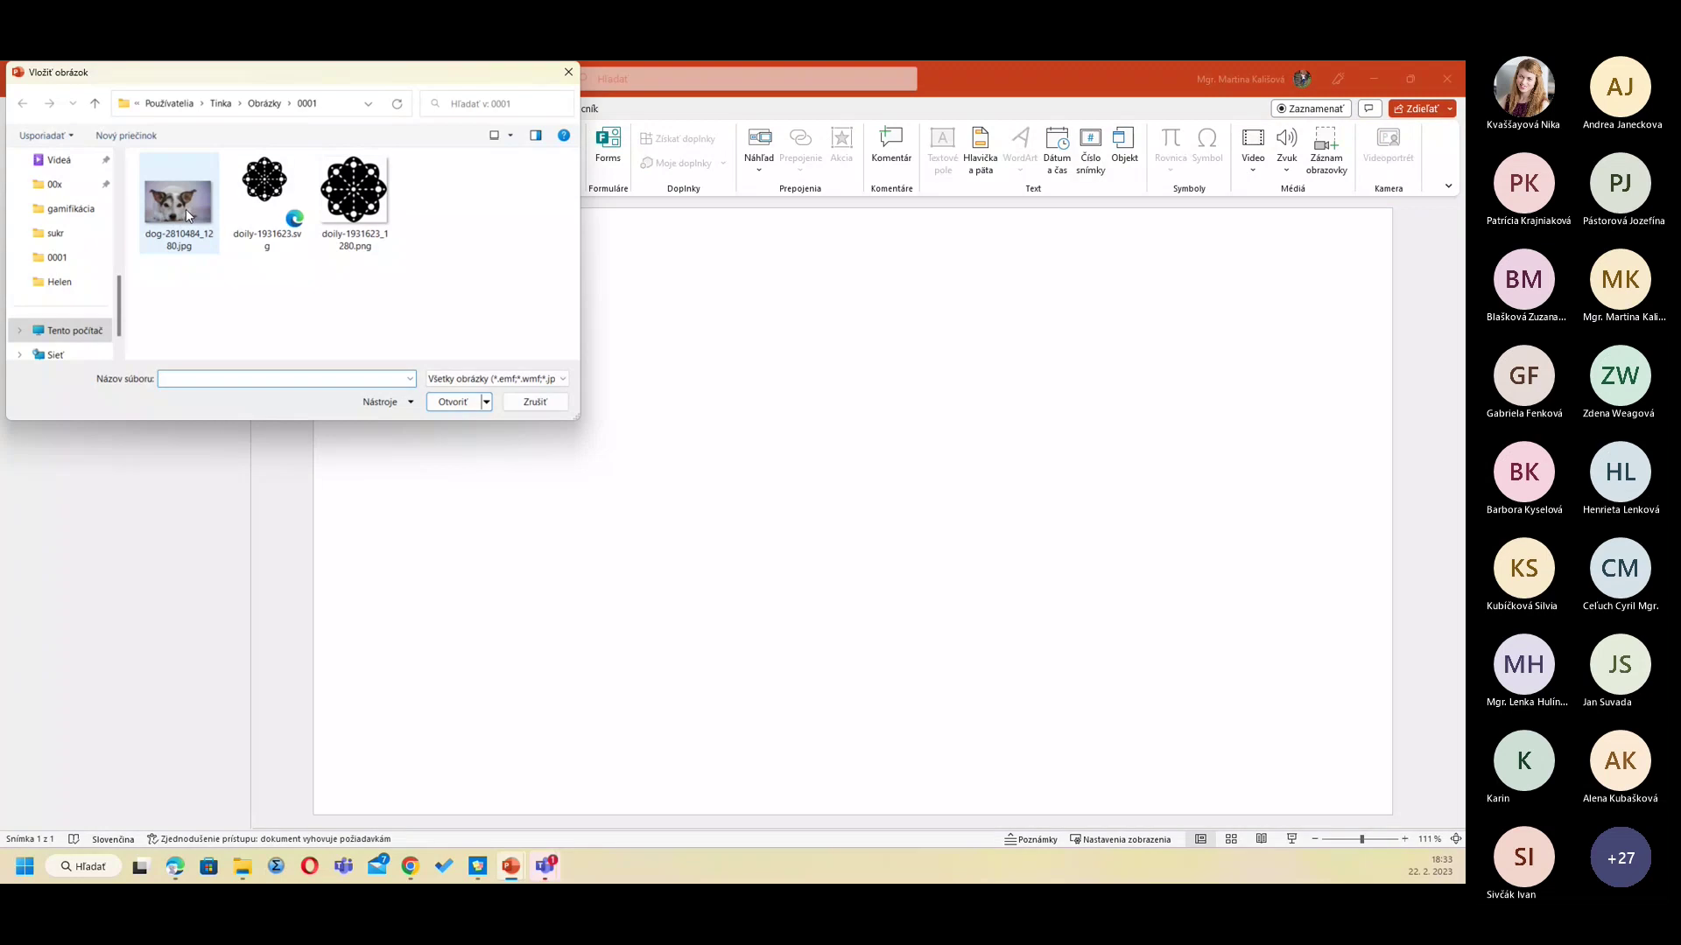
left_click(209, 223)
left_click(457, 403)
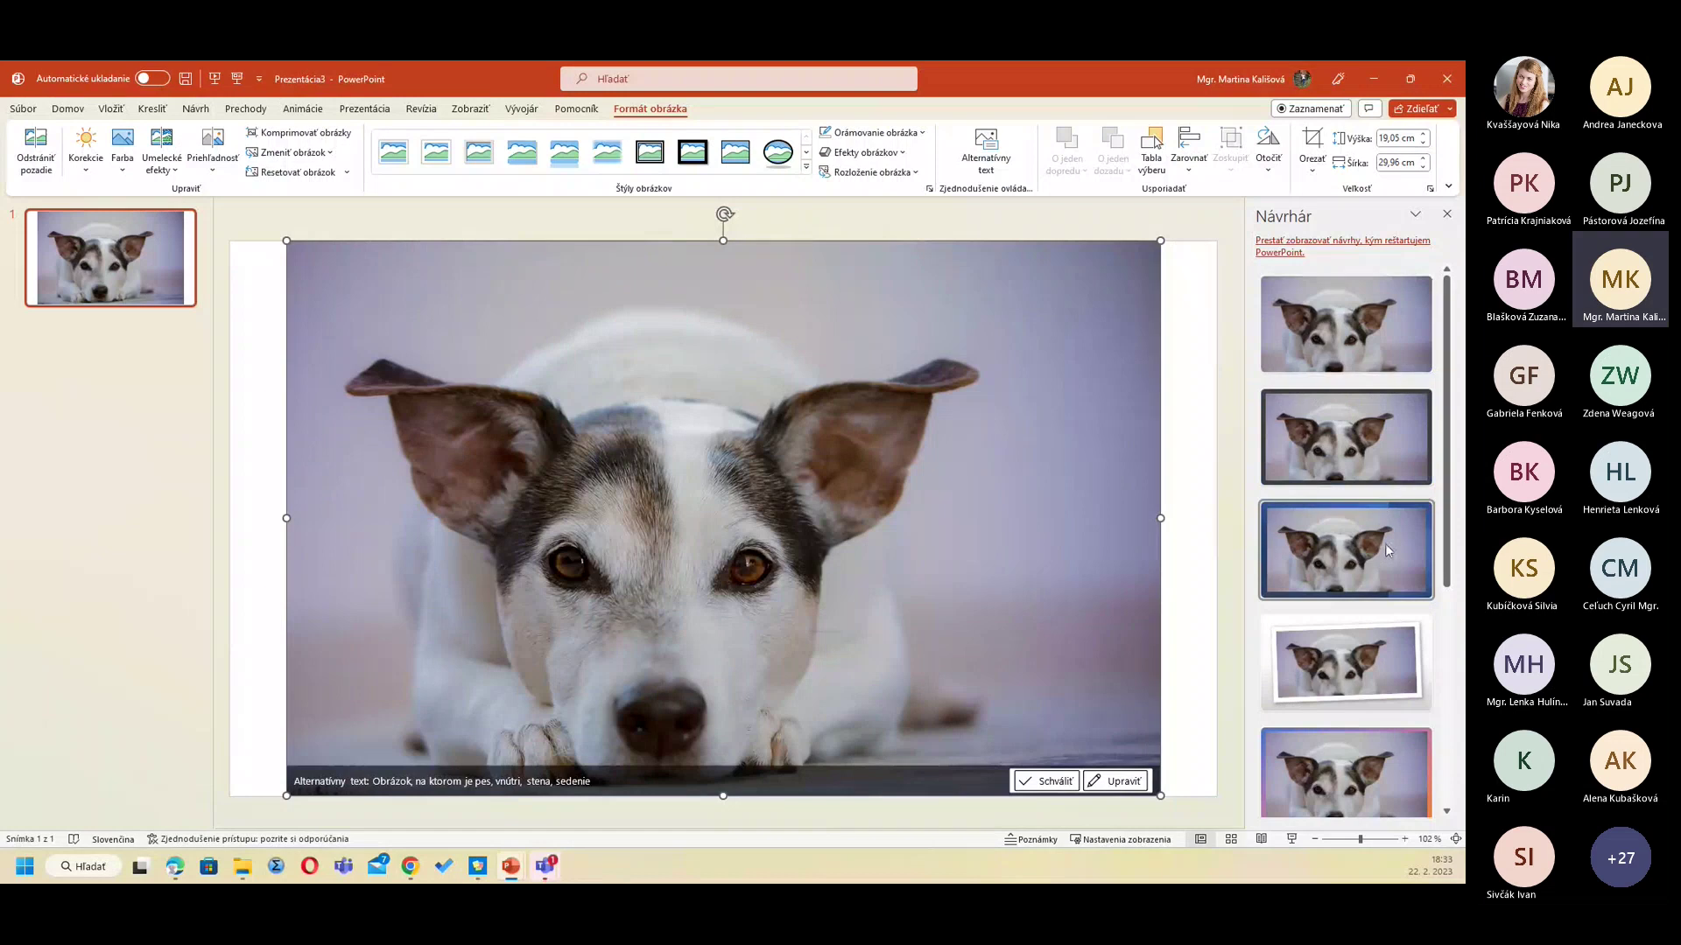
Step: Try Designer layouts on the dog slide: tilted white frame, blue background, then torn black edge
scroll(1385, 406, "down", 1)
scroll(1385, 410, "down", 3)
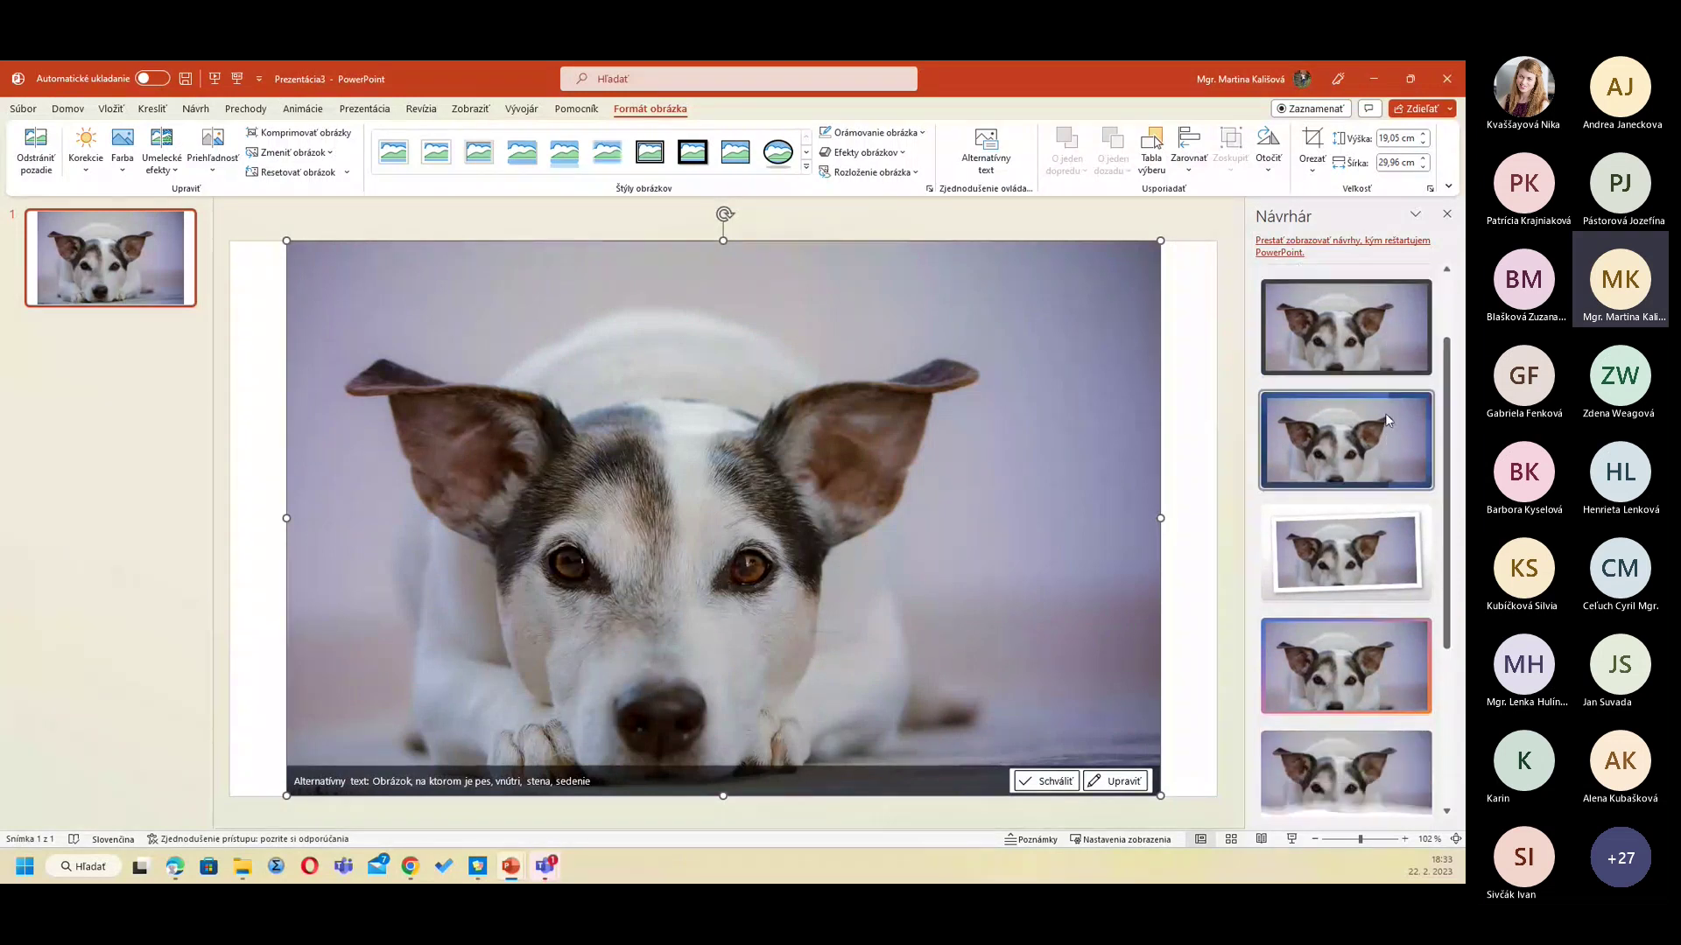
scroll(1385, 413, "down", 2)
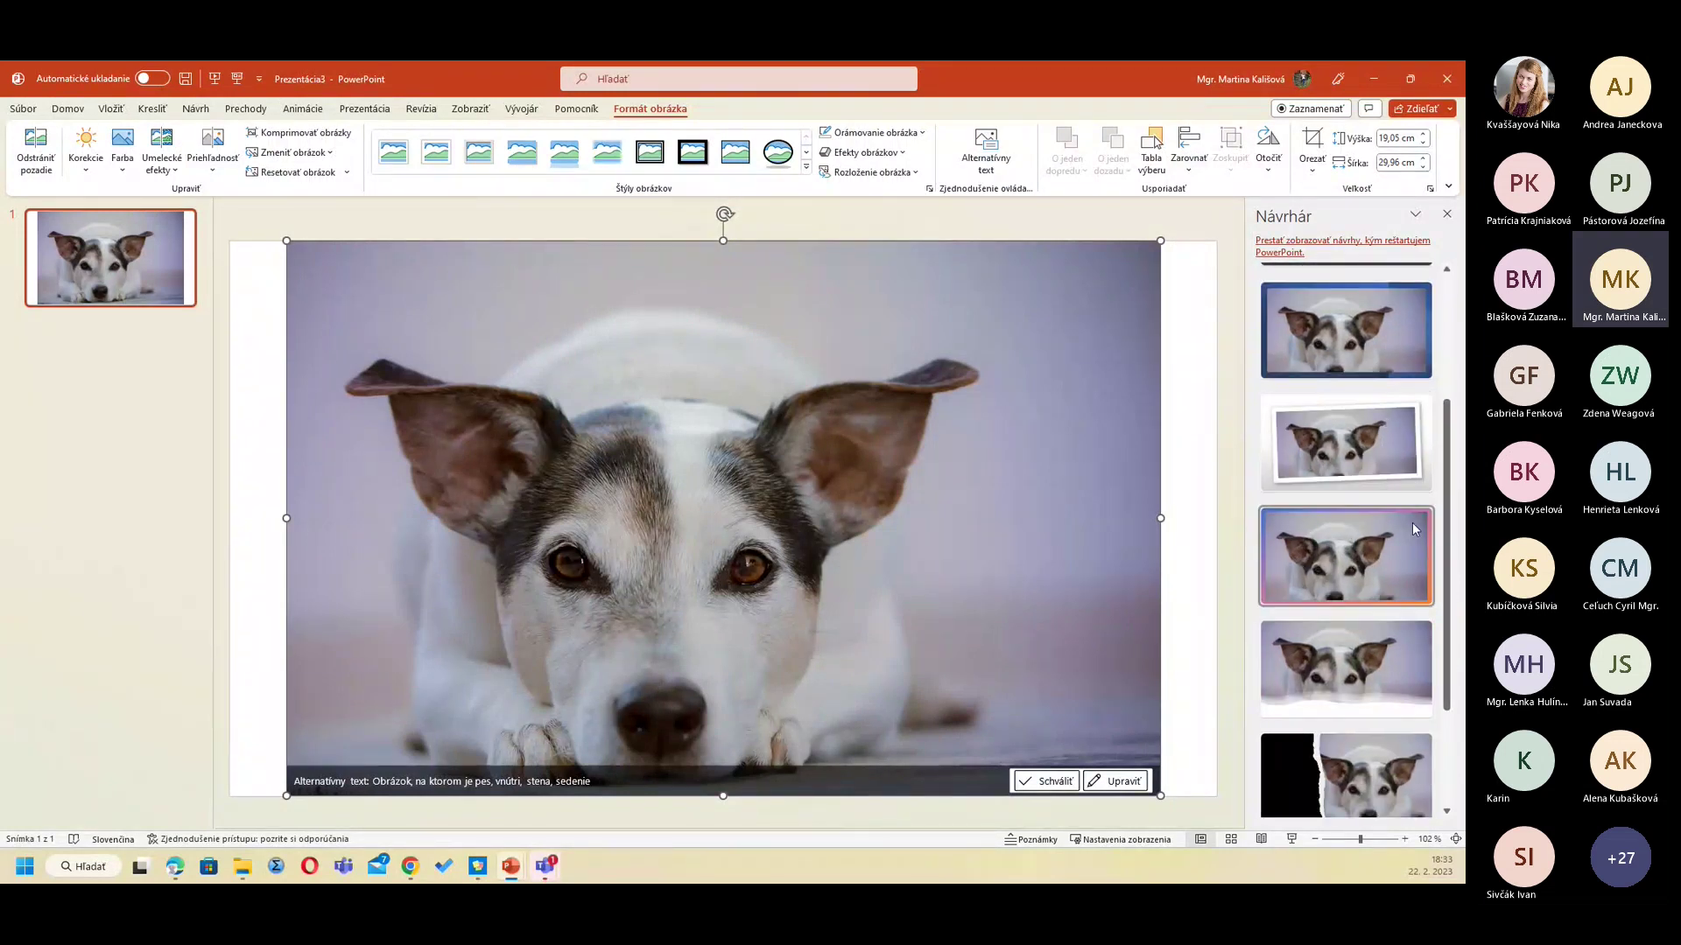
left_click(1395, 459)
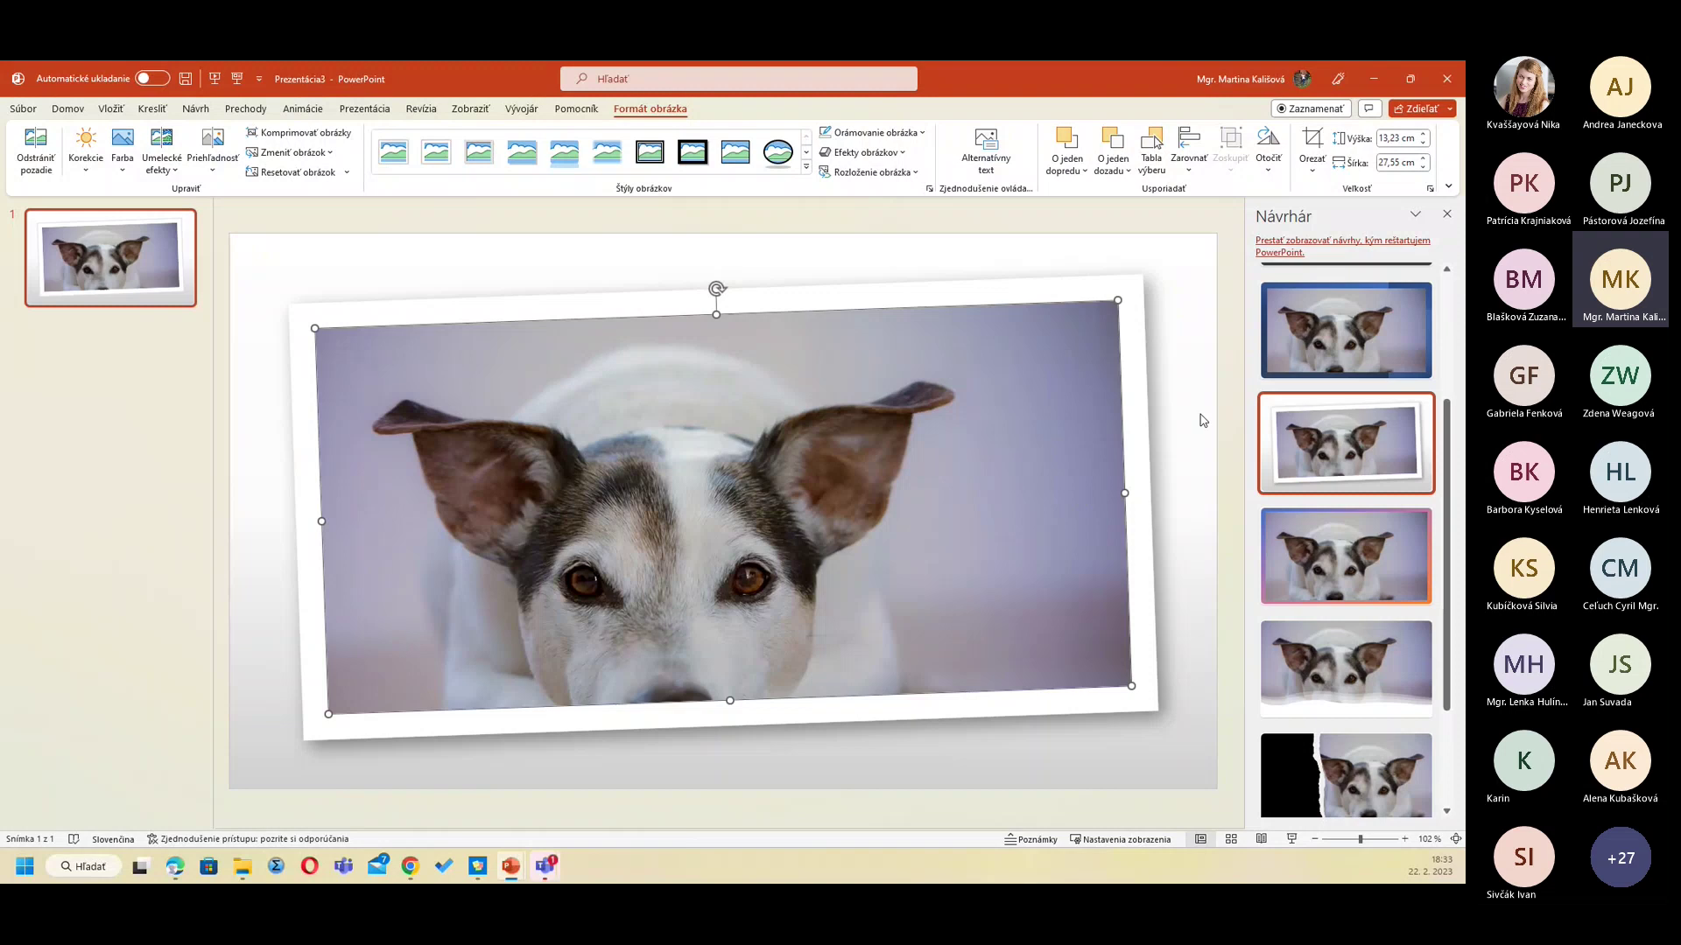
left_click(1353, 333)
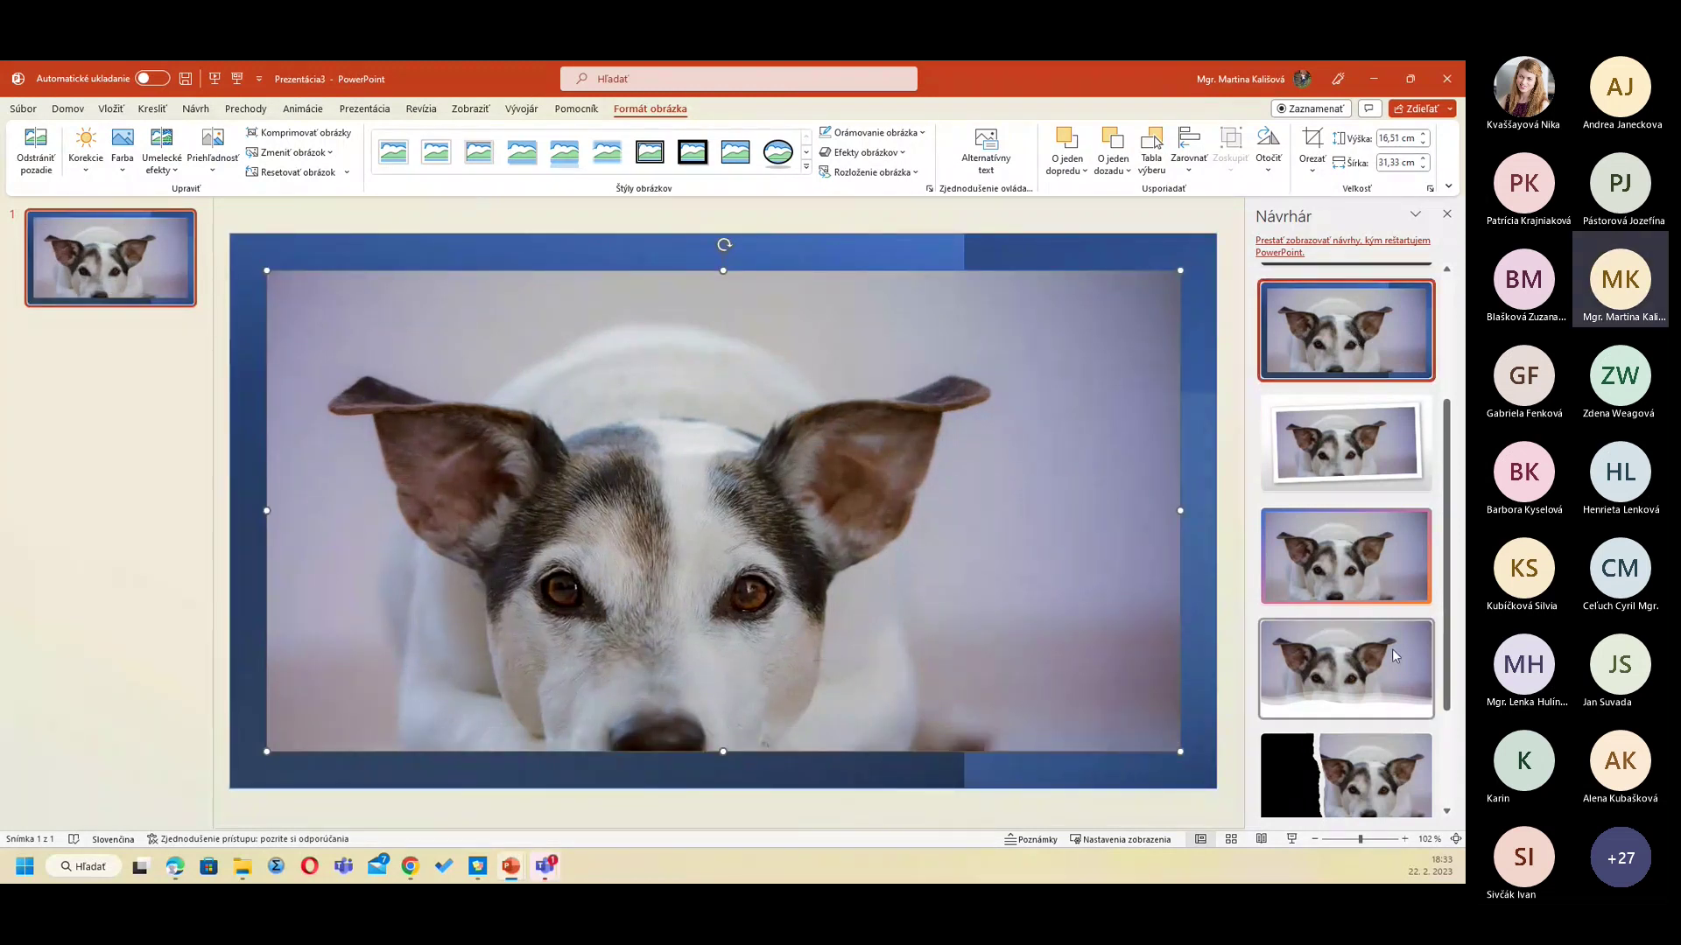
scroll(1338, 667, "down", 2)
left_click(1338, 667)
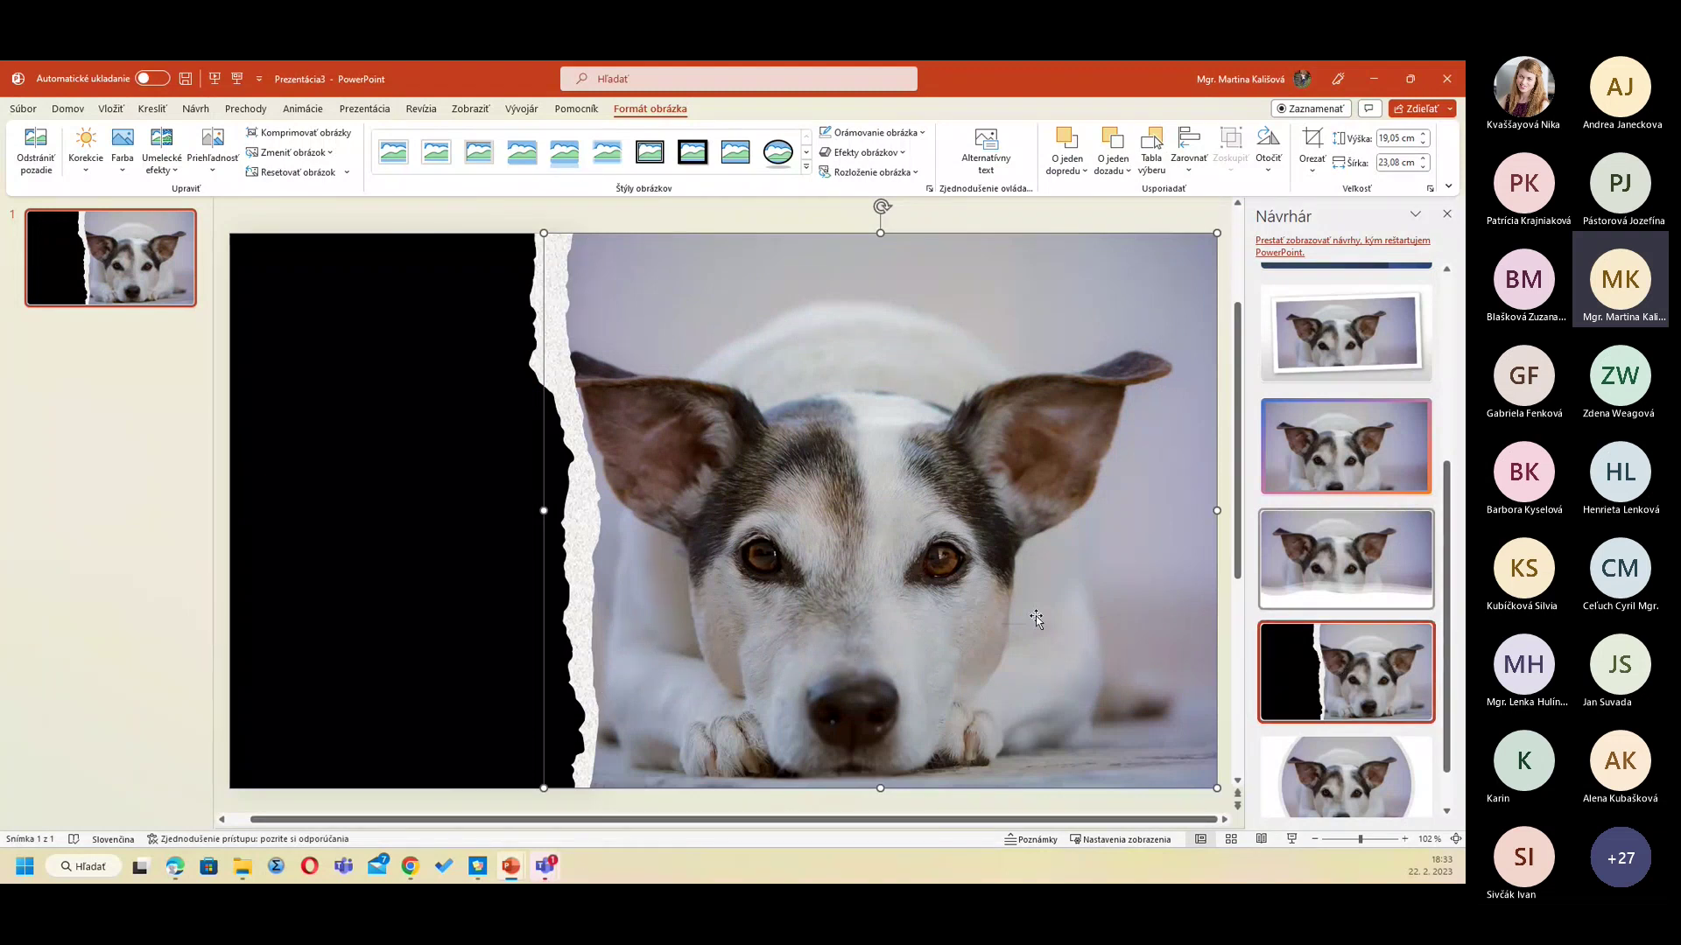
Step: Undo the torn-edge Designer layout from the Domov tab to restore the plain dog photo
scroll(969, 589, "down", 1)
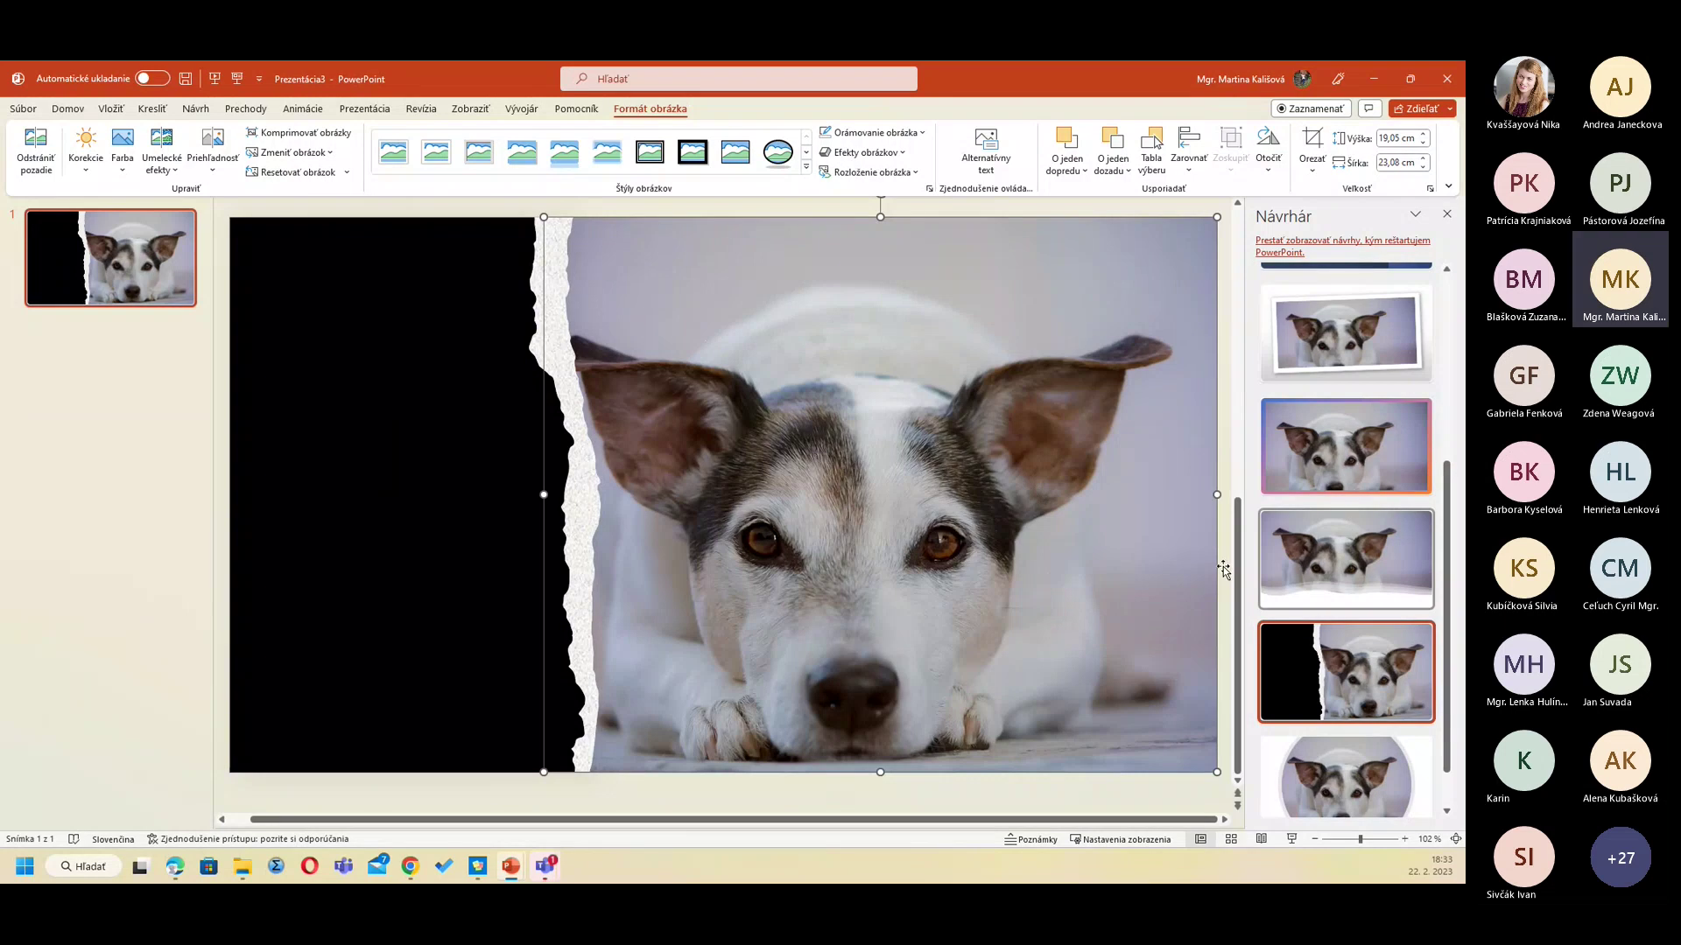
scroll(1365, 526, "down", 2)
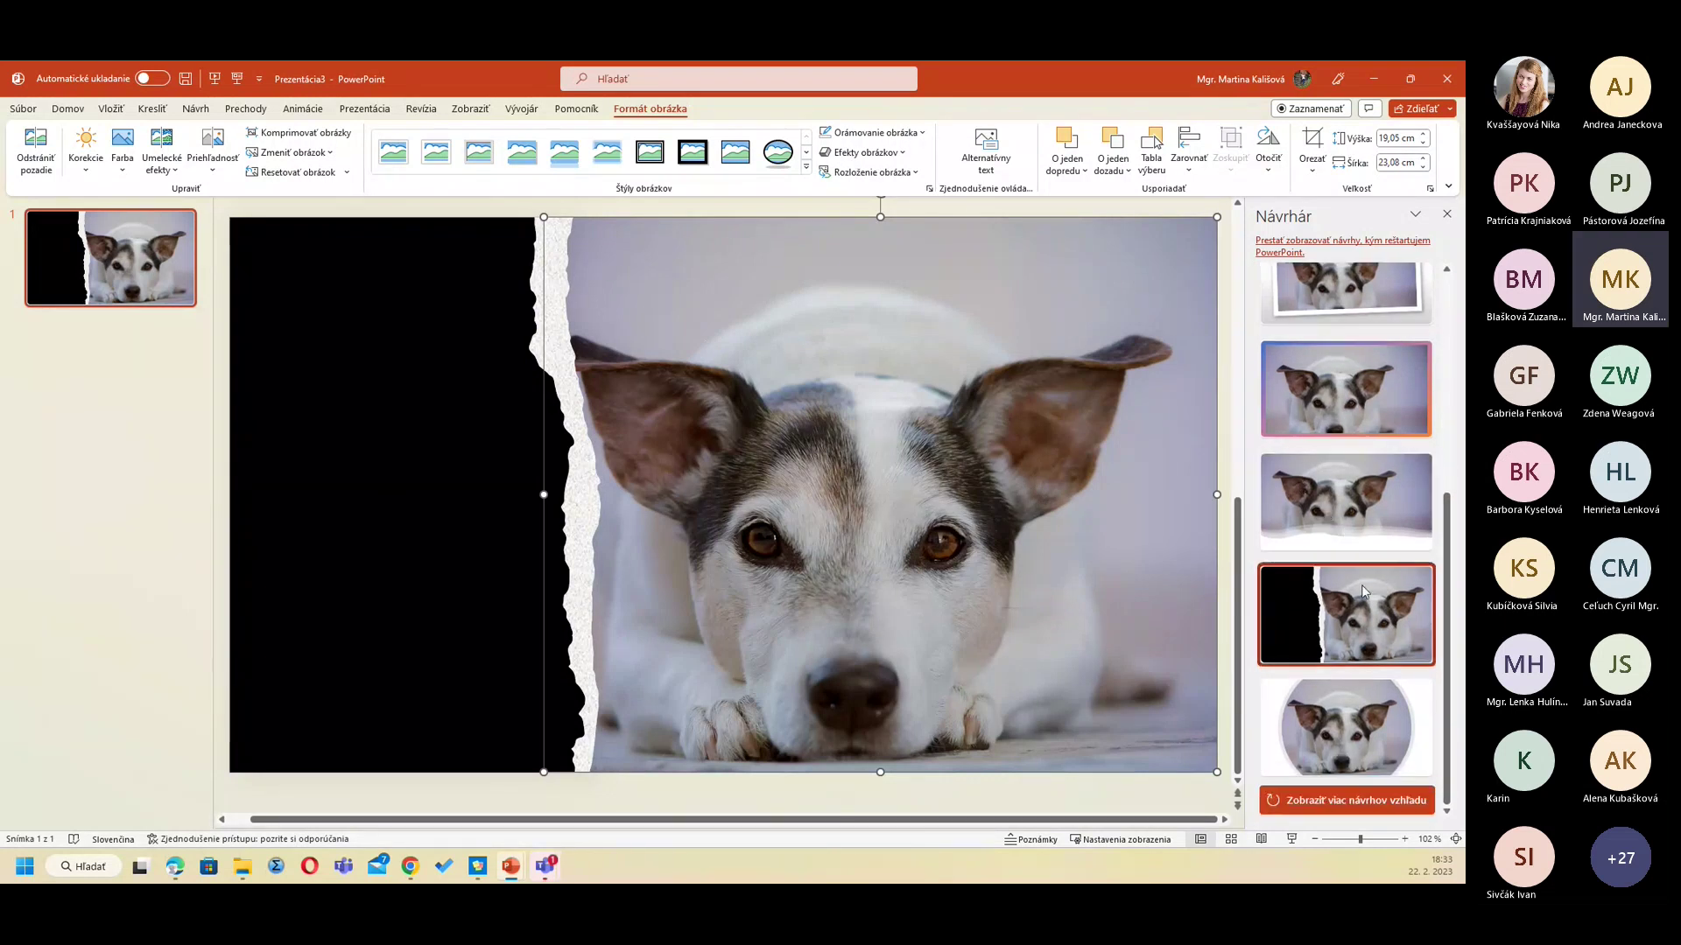
scroll(1365, 393, "up", 1)
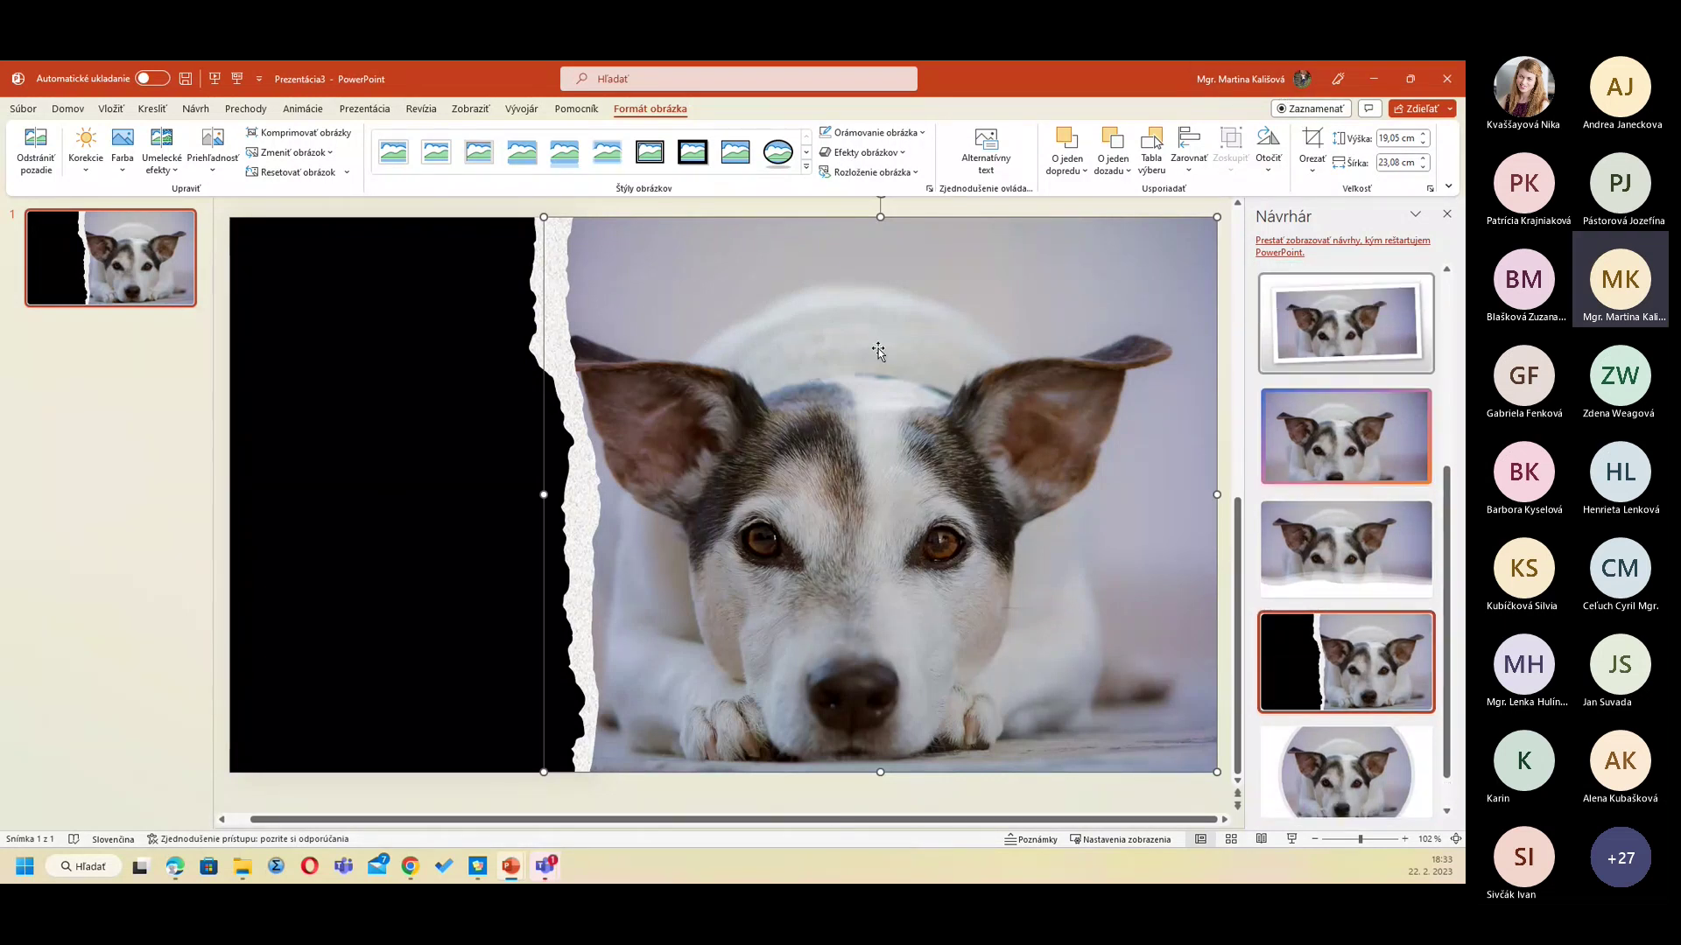
scroll(919, 482, "up", 1)
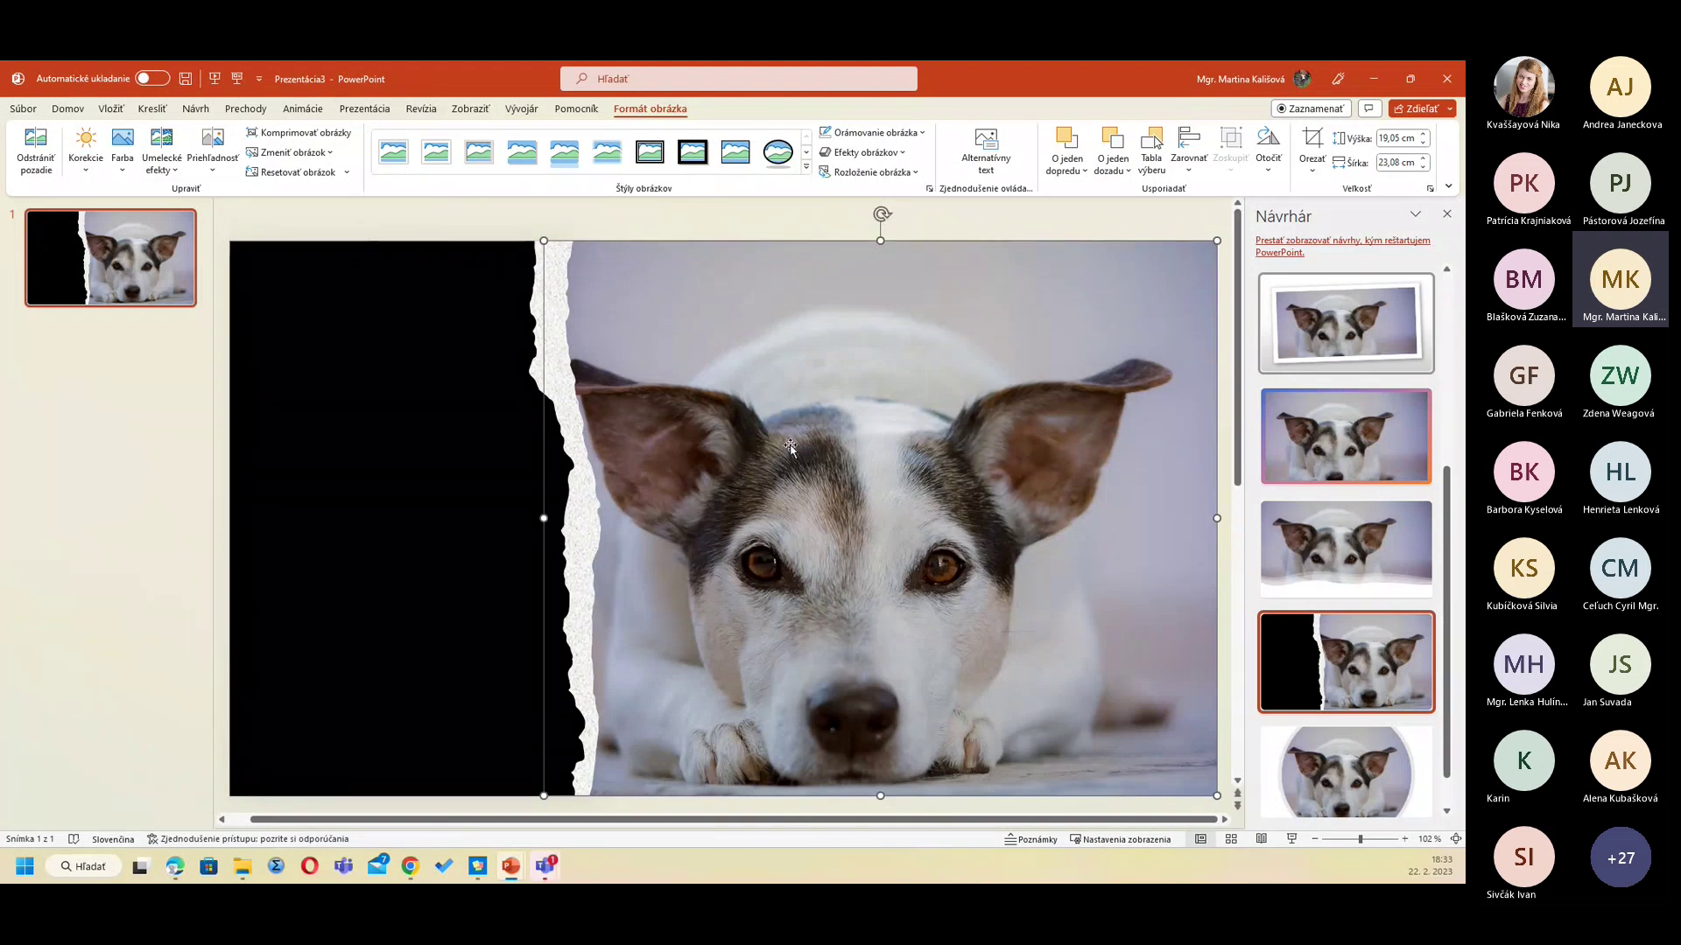
left_click(70, 109)
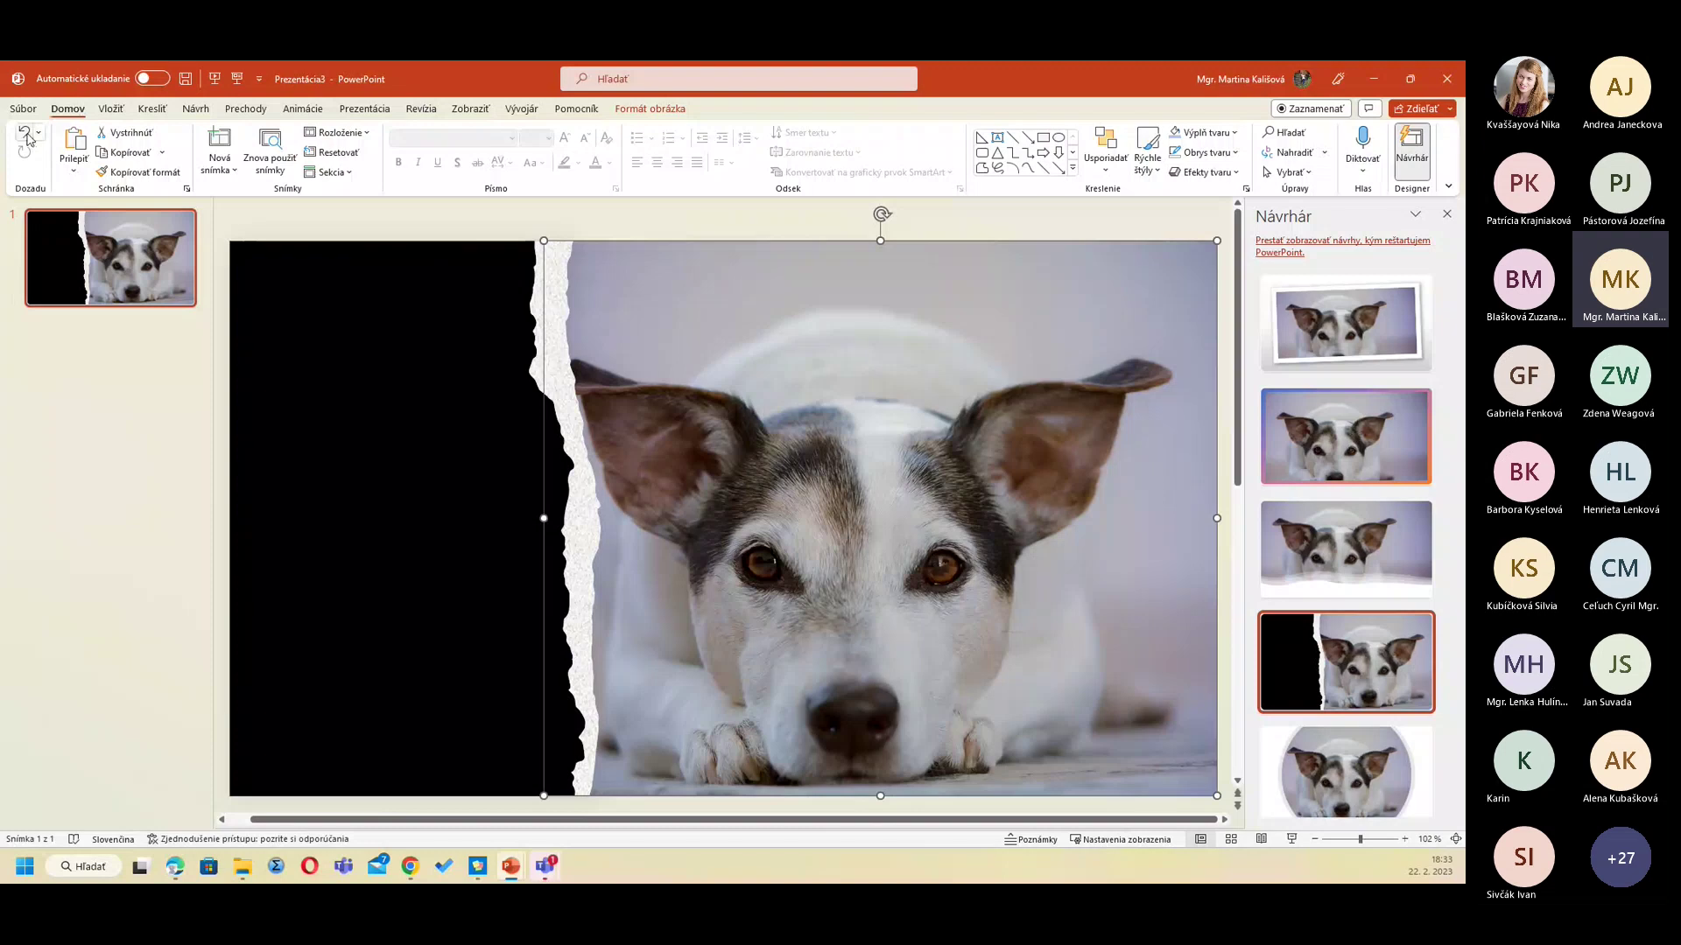
left_click(27, 135)
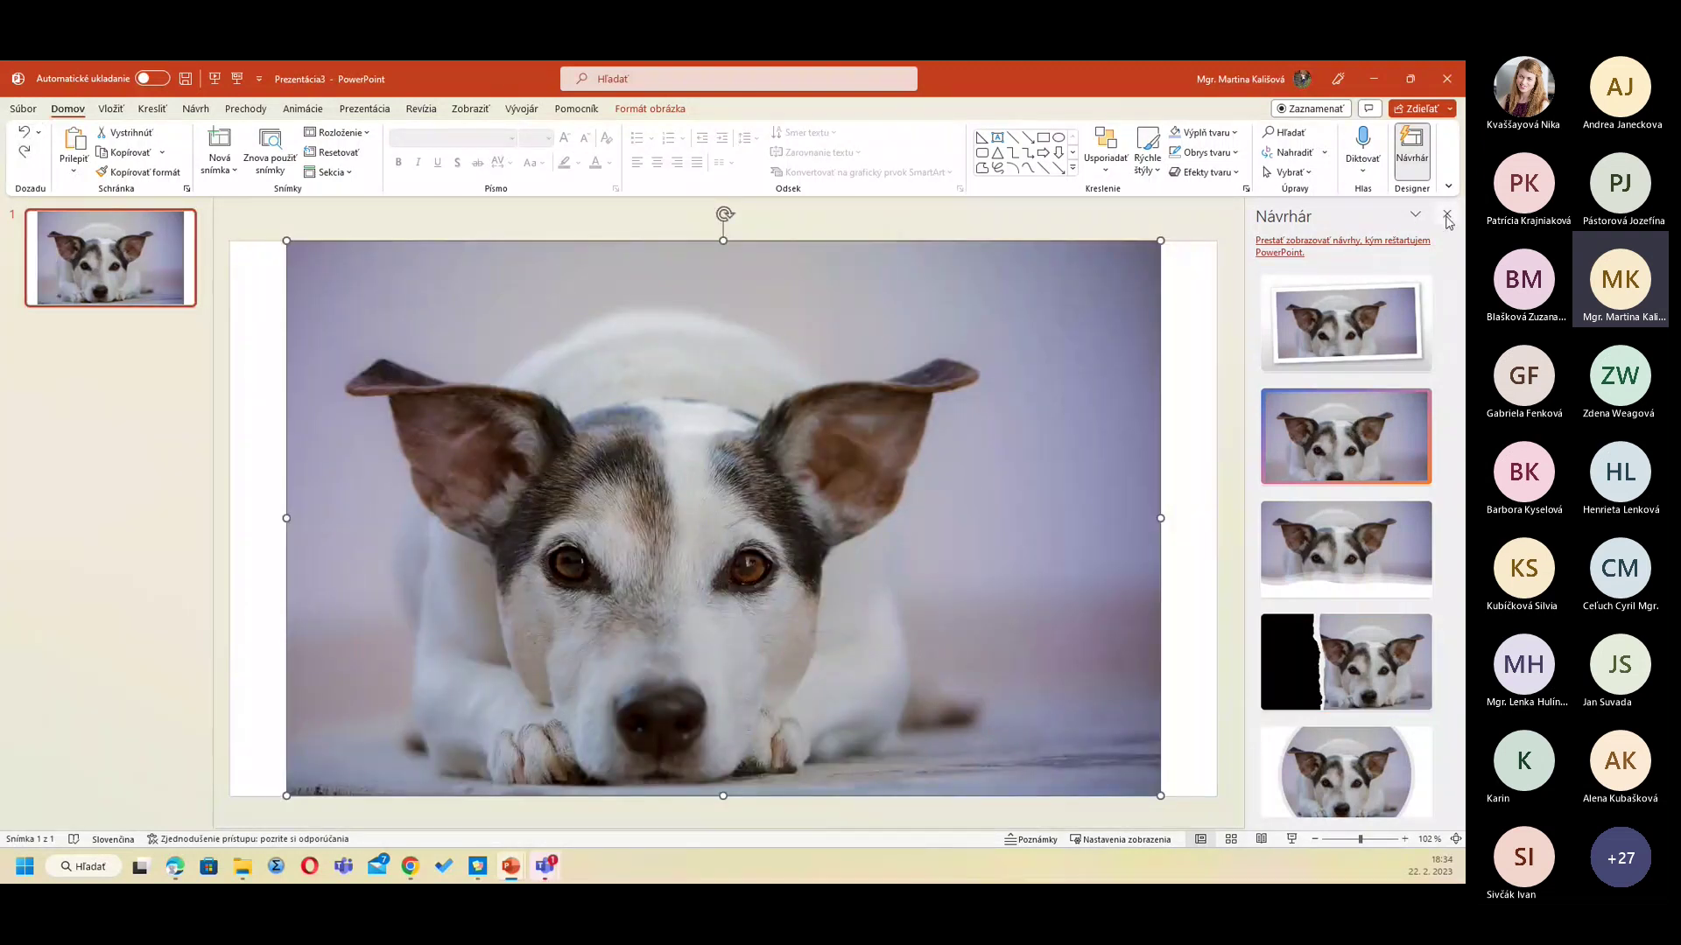
Step: Close Designer and open the Korekcie sharpness and brightness presets on the Formát obrázka tab
left_click(1447, 215)
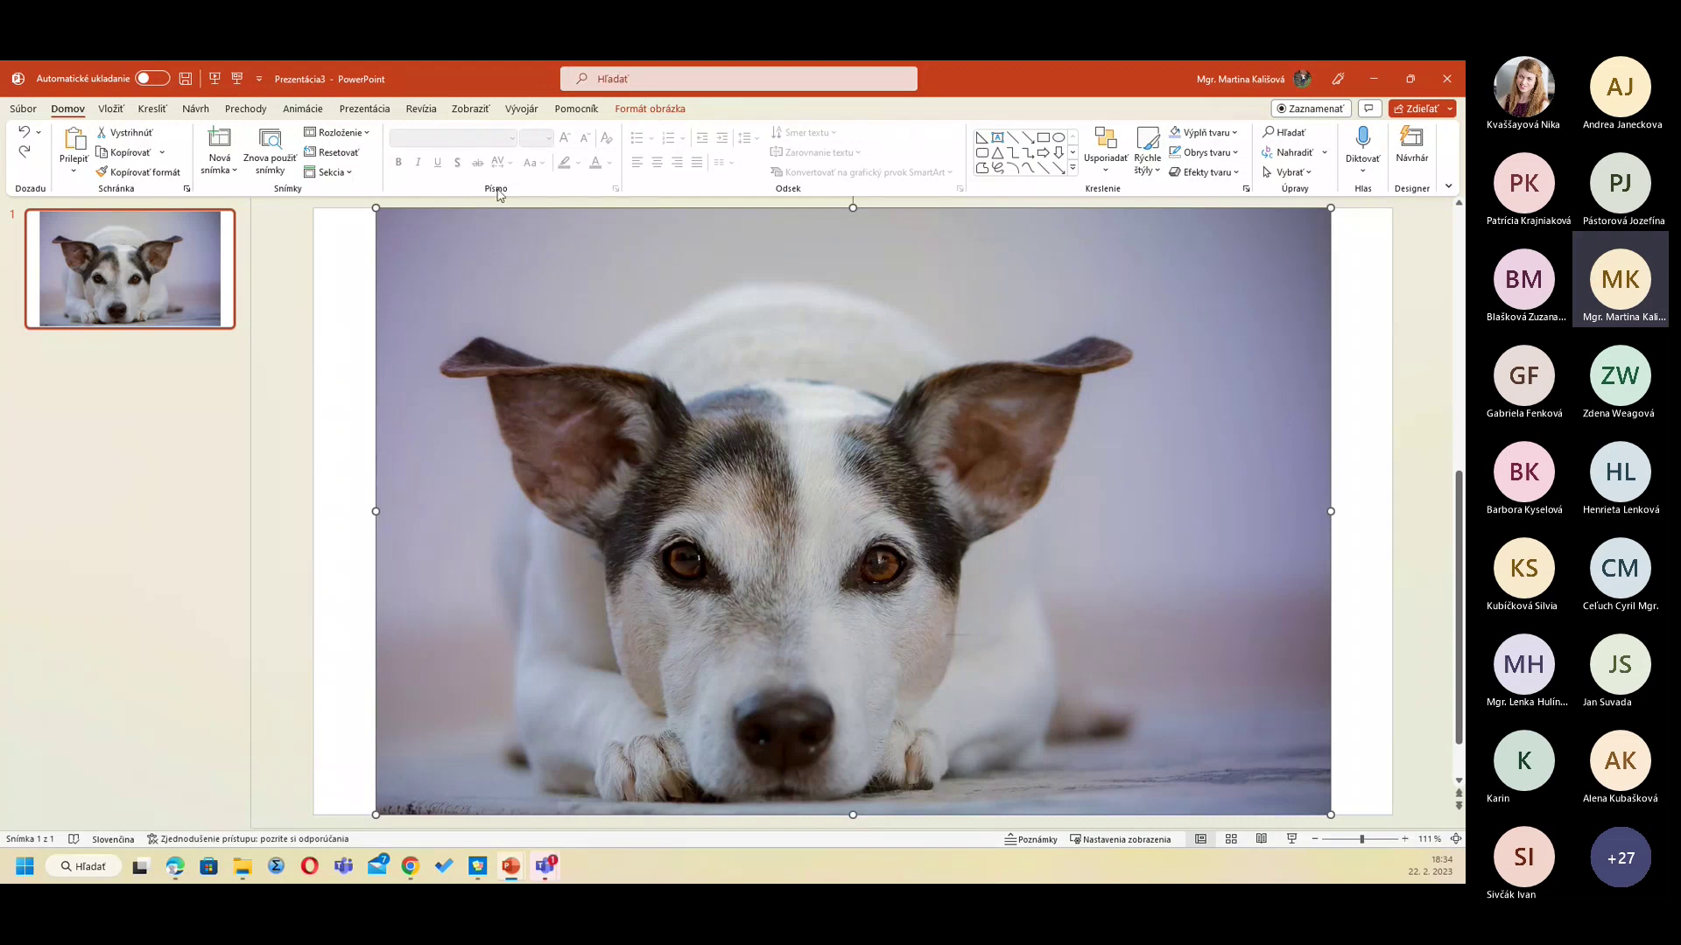
left_click(652, 111)
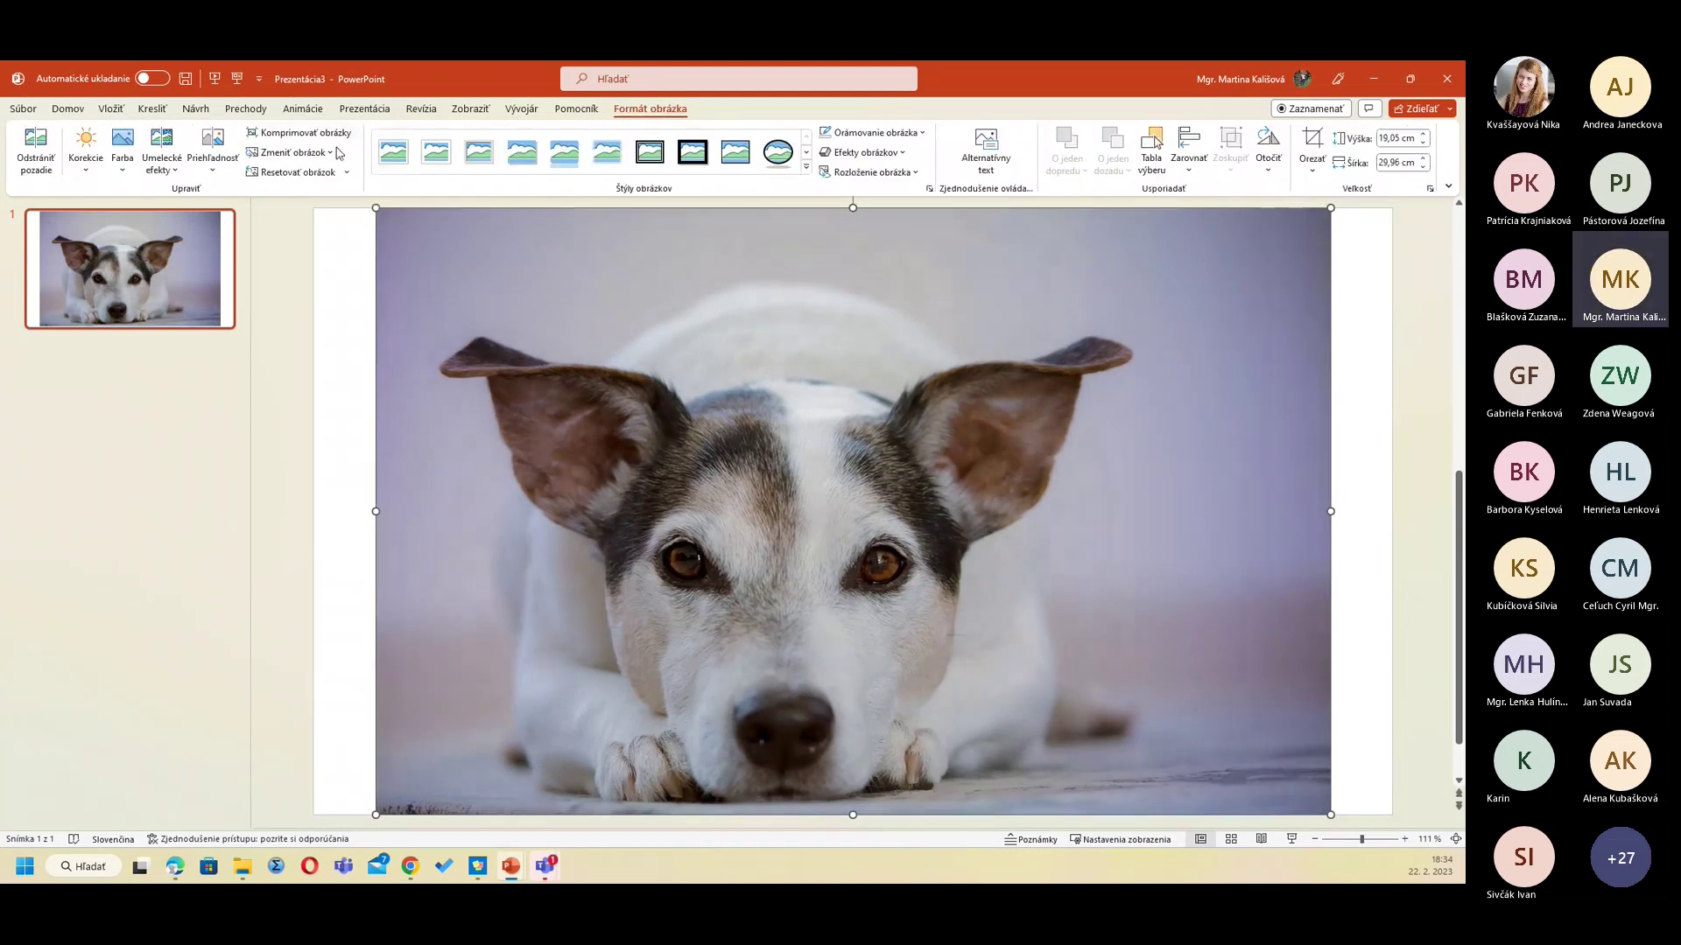
left_click(400, 162)
left_click(90, 163)
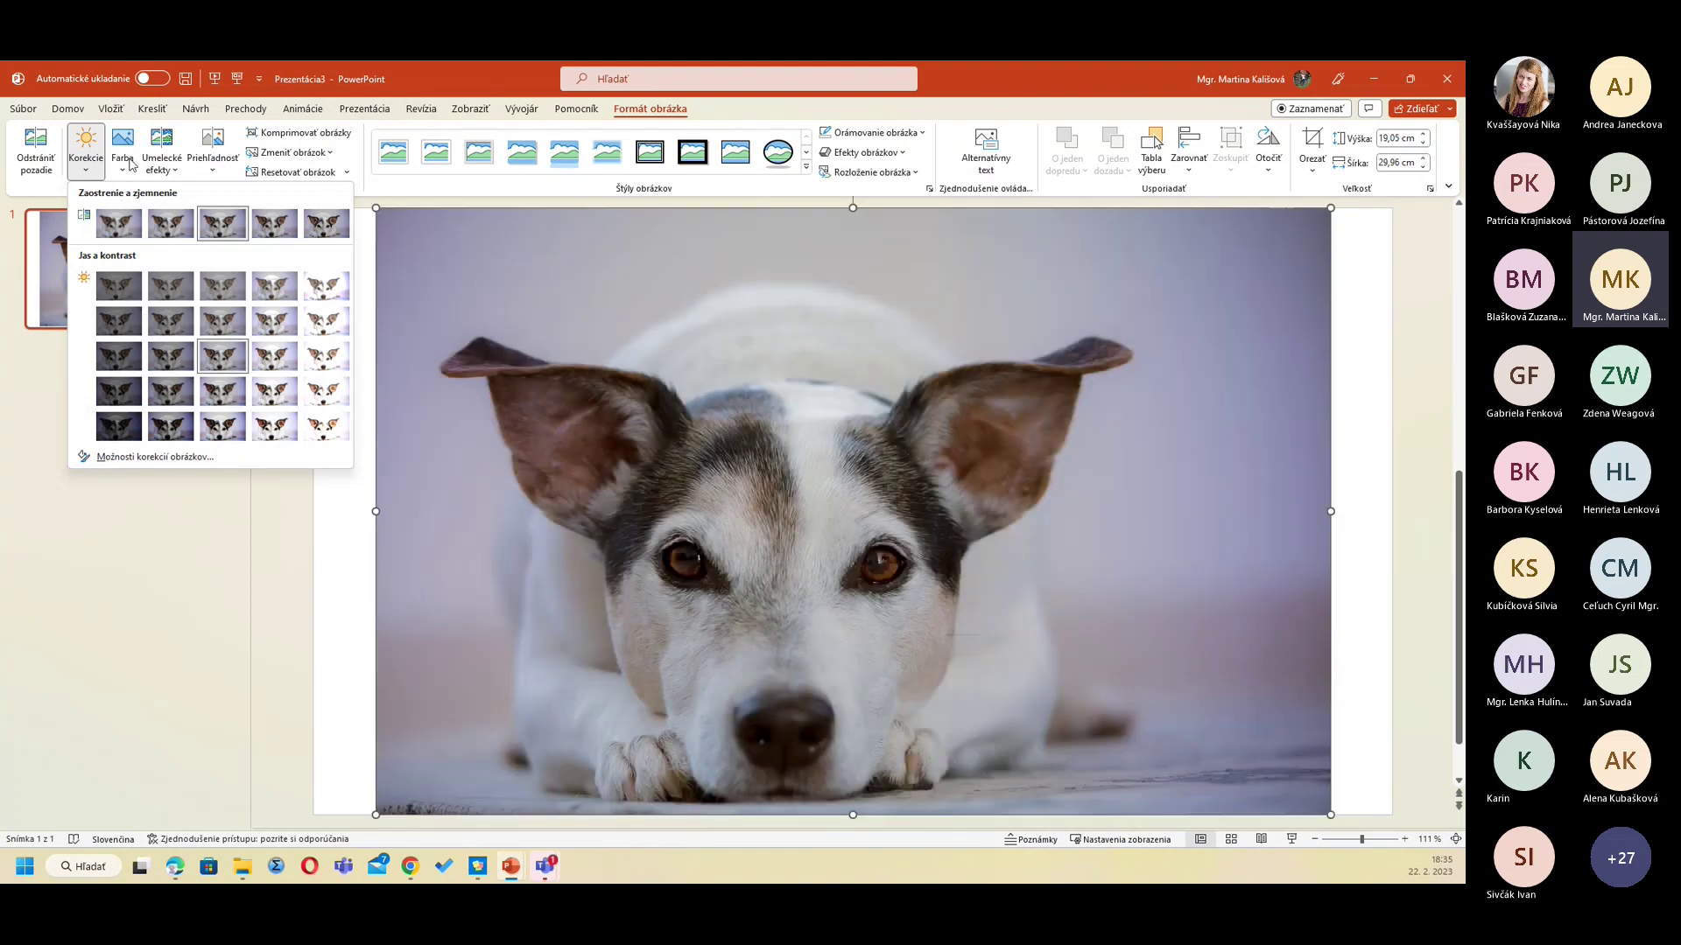
Step: Open Farba > Možnosti farby obrázka, showing saturation 100% and temperature 6 500
left_click(129, 166)
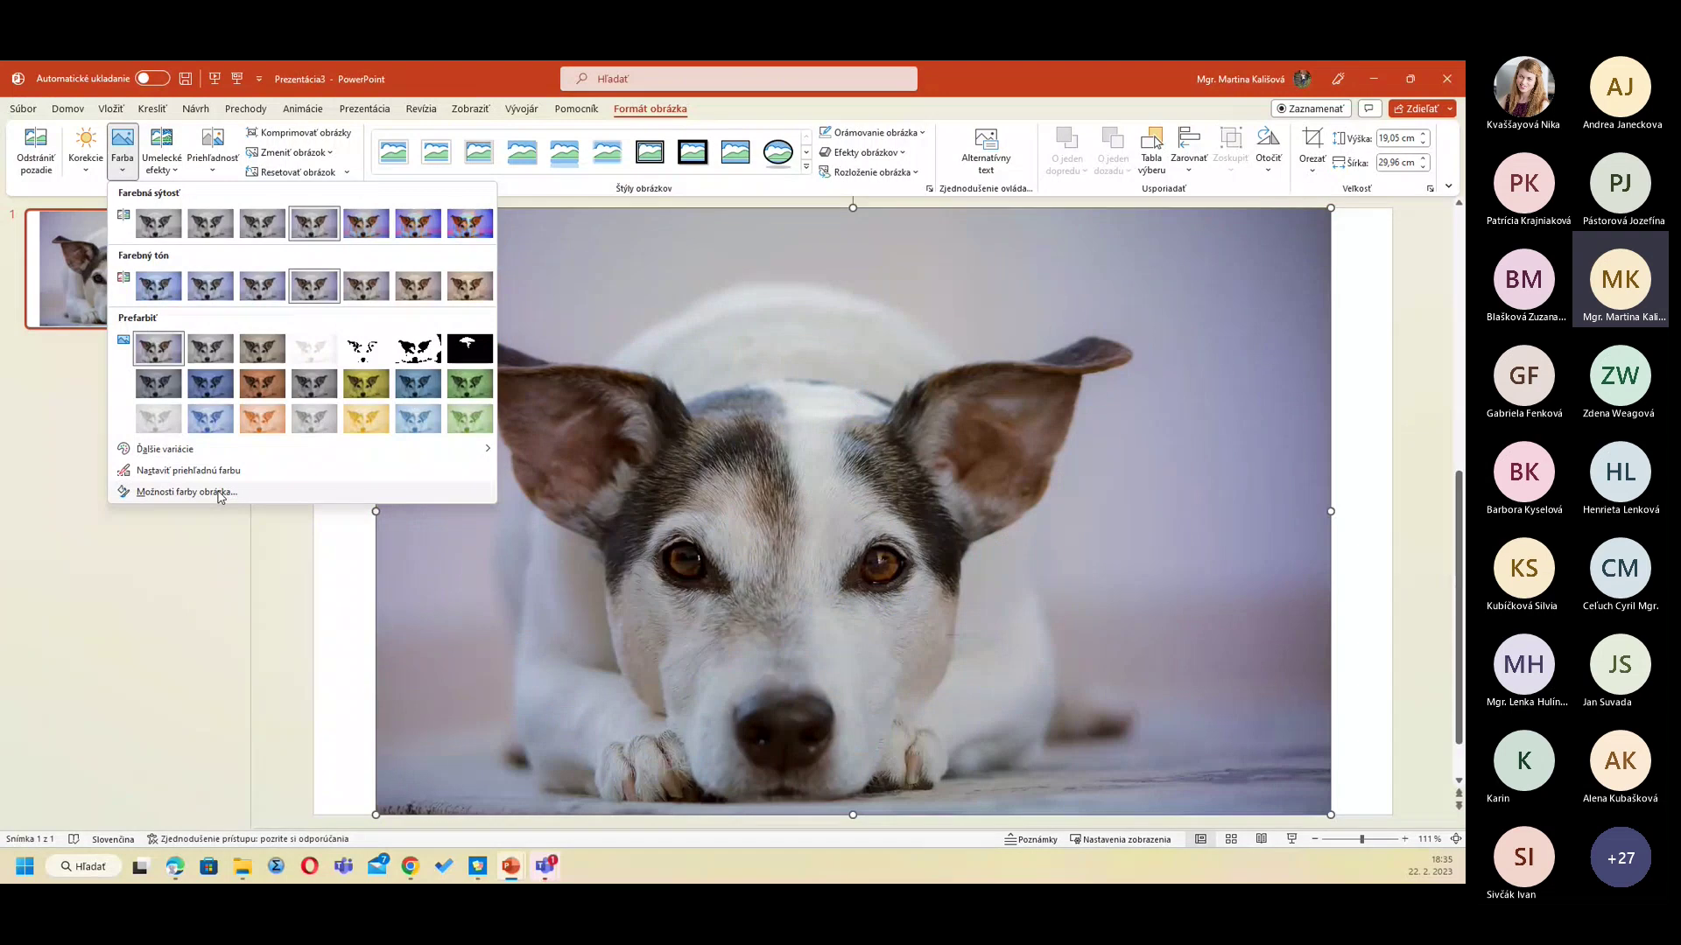
left_click(219, 492)
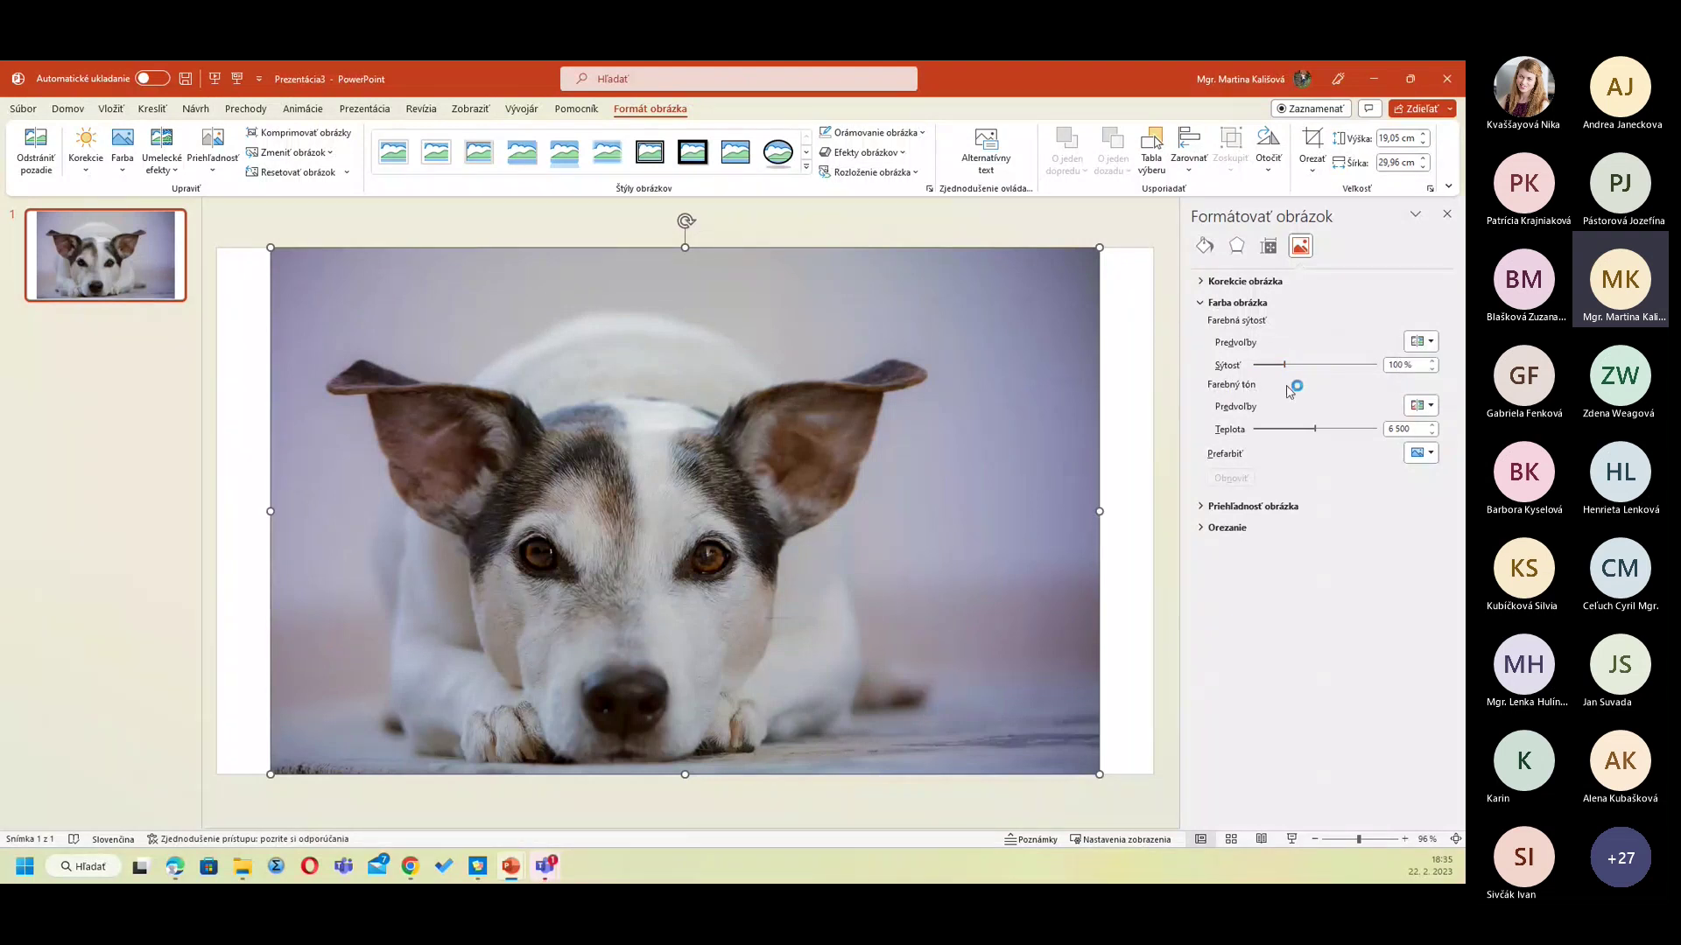
Step: Expand Orezanie to show the 29,96 × 19,05 cm crop values, then reopen the Korekcie presets
left_click(1229, 528)
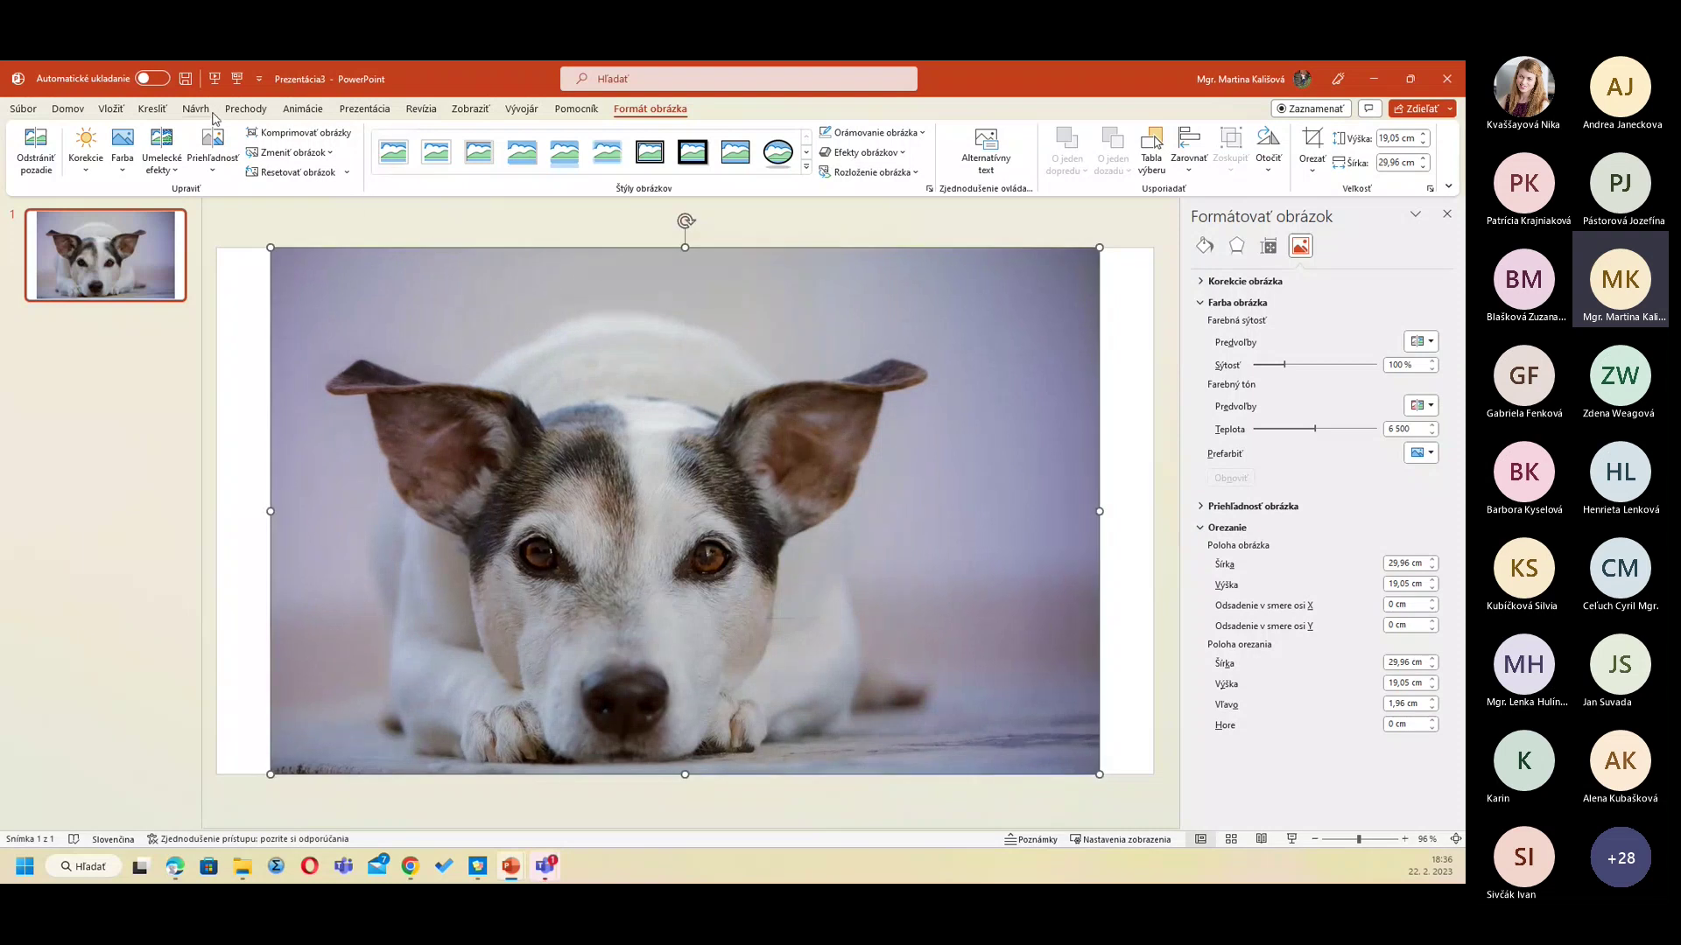
left_click(88, 149)
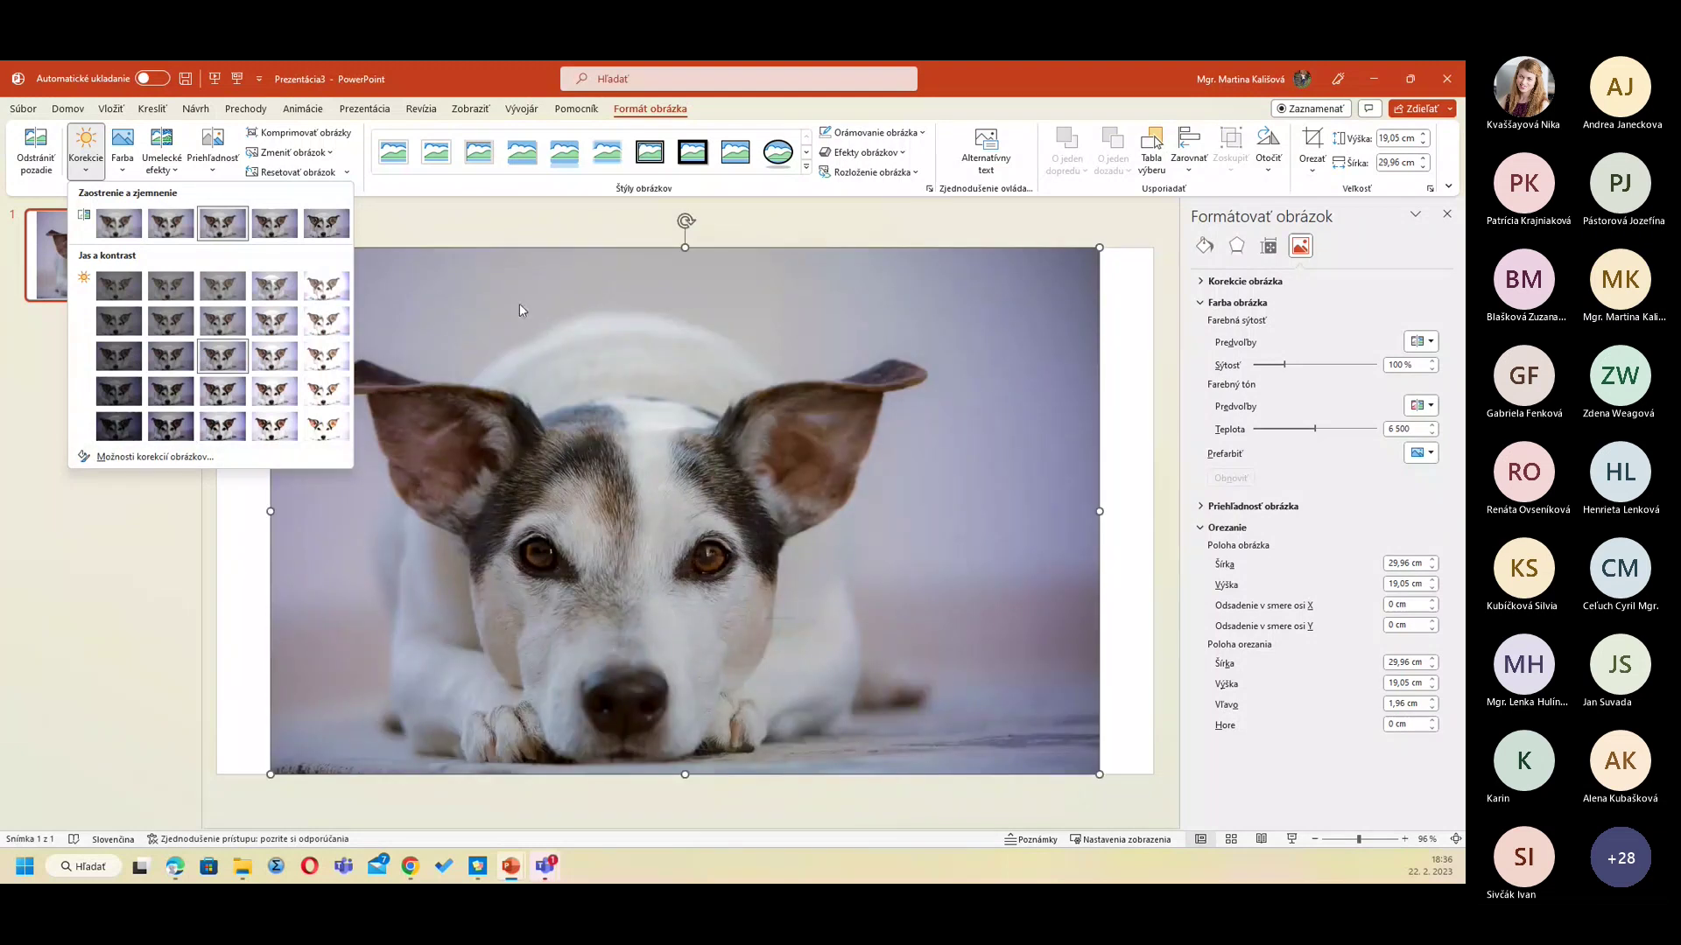
Step: Browse the Umelecké efekty presets without applying one, then bring up Komprimovať obrázky
left_click(162, 142)
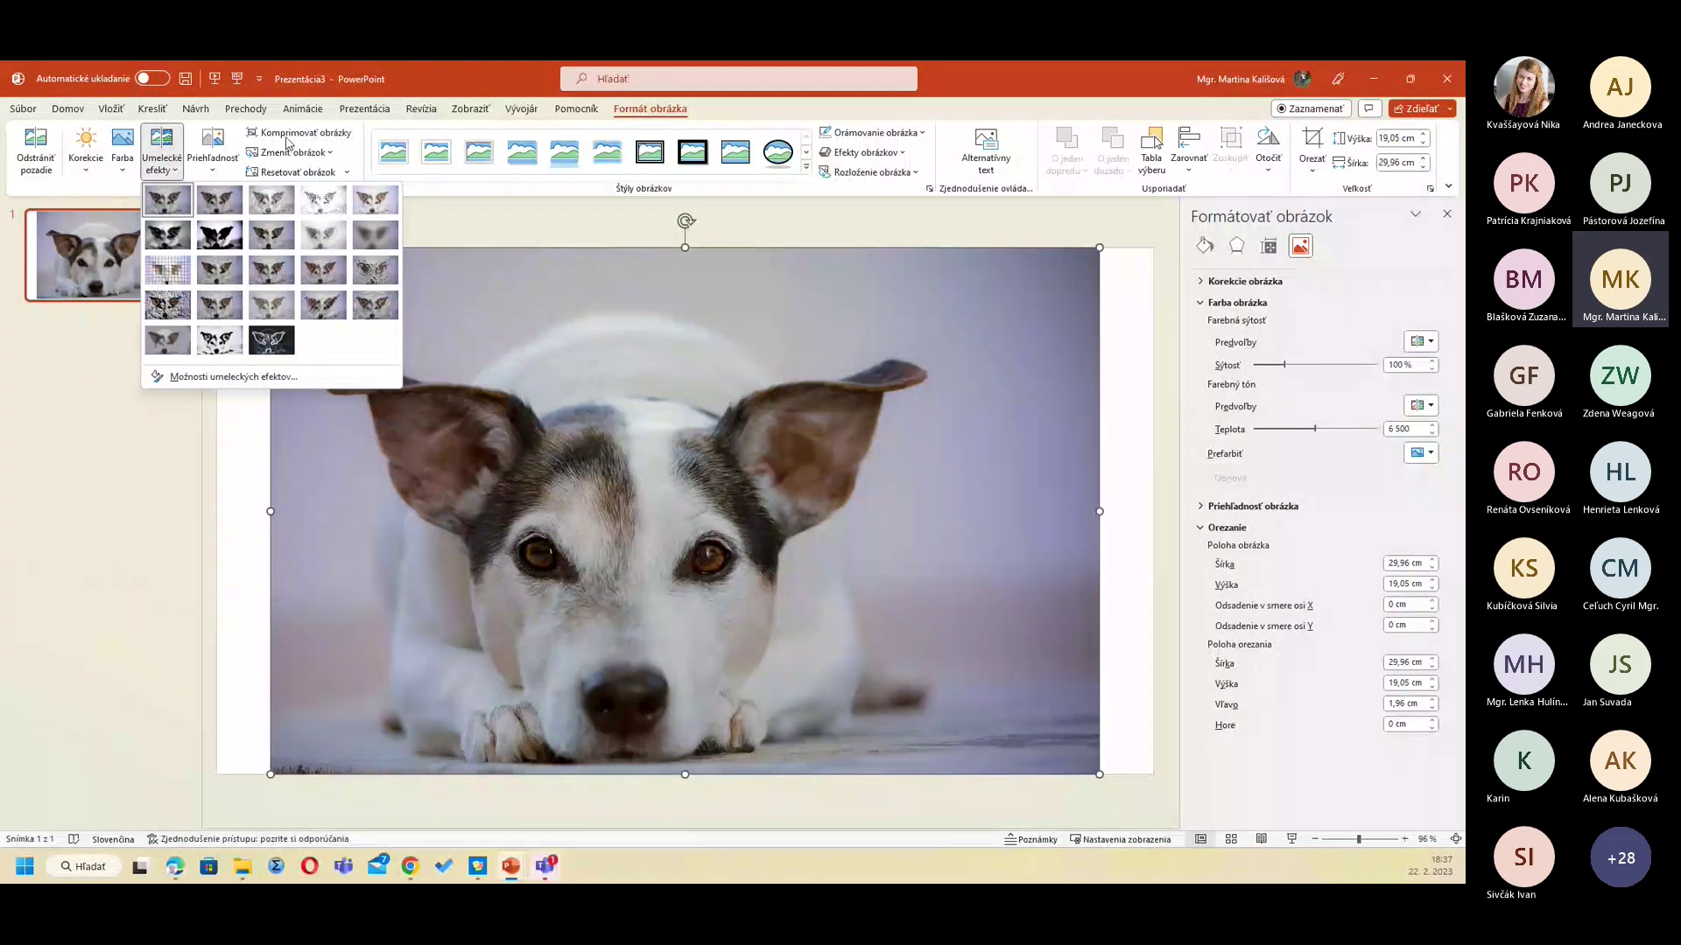
left_click(288, 140)
left_click(288, 138)
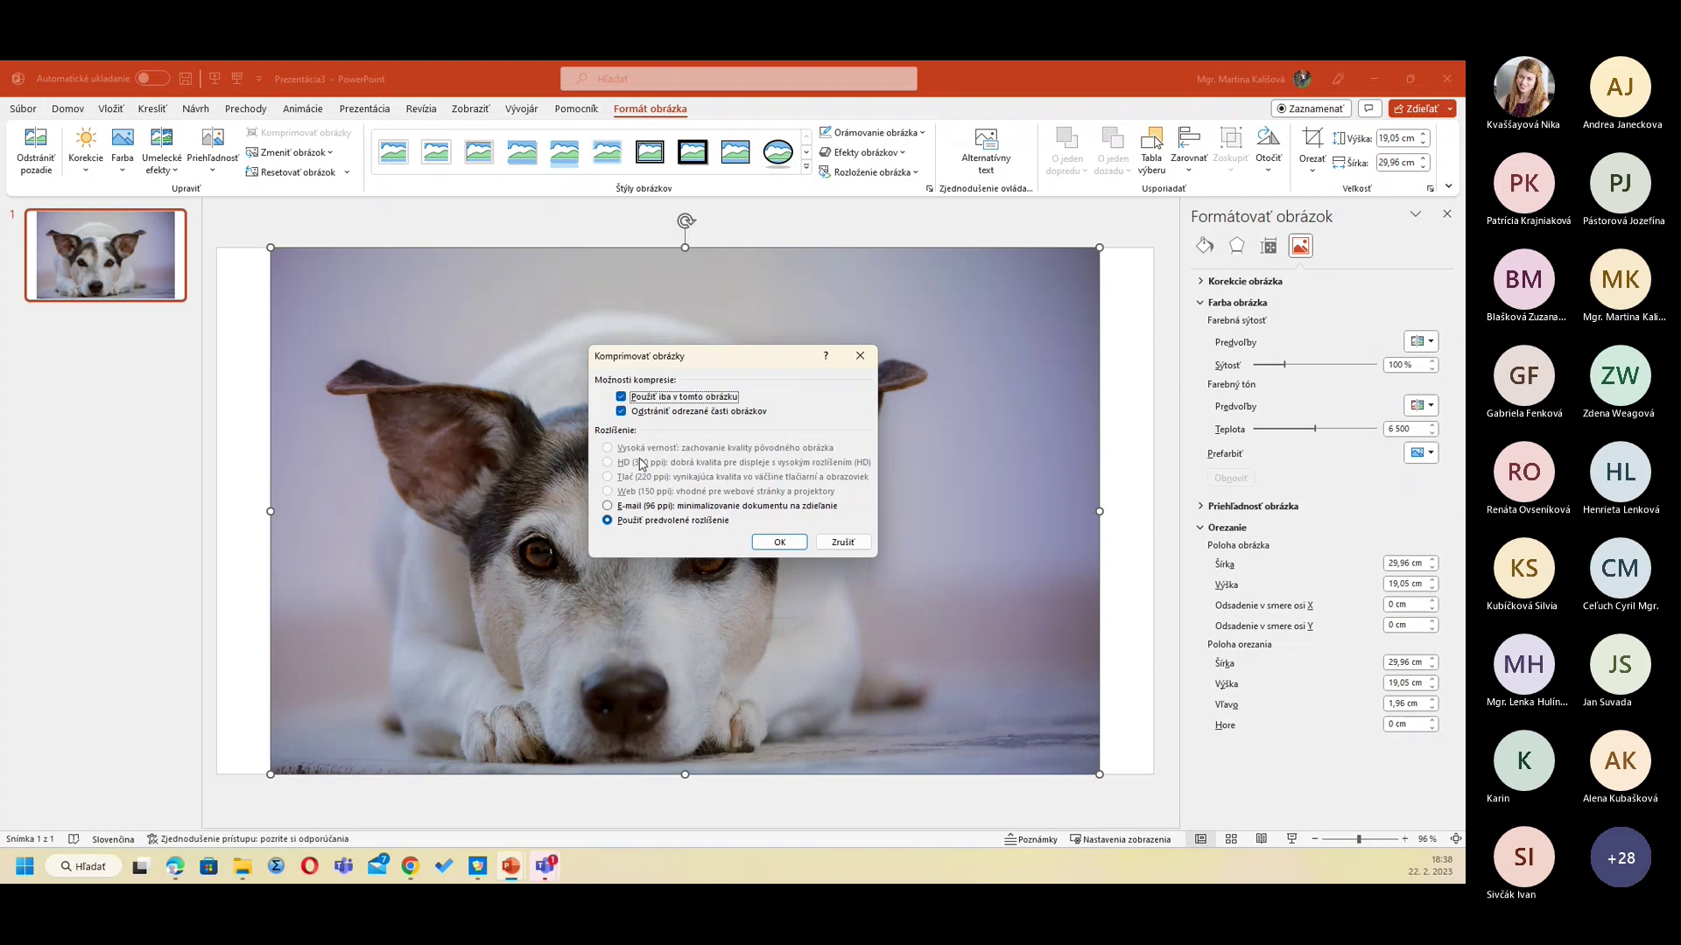
Step: Compress the dog photo at E-mail (96 ppi) with cropped areas deleted
left_click(620, 509)
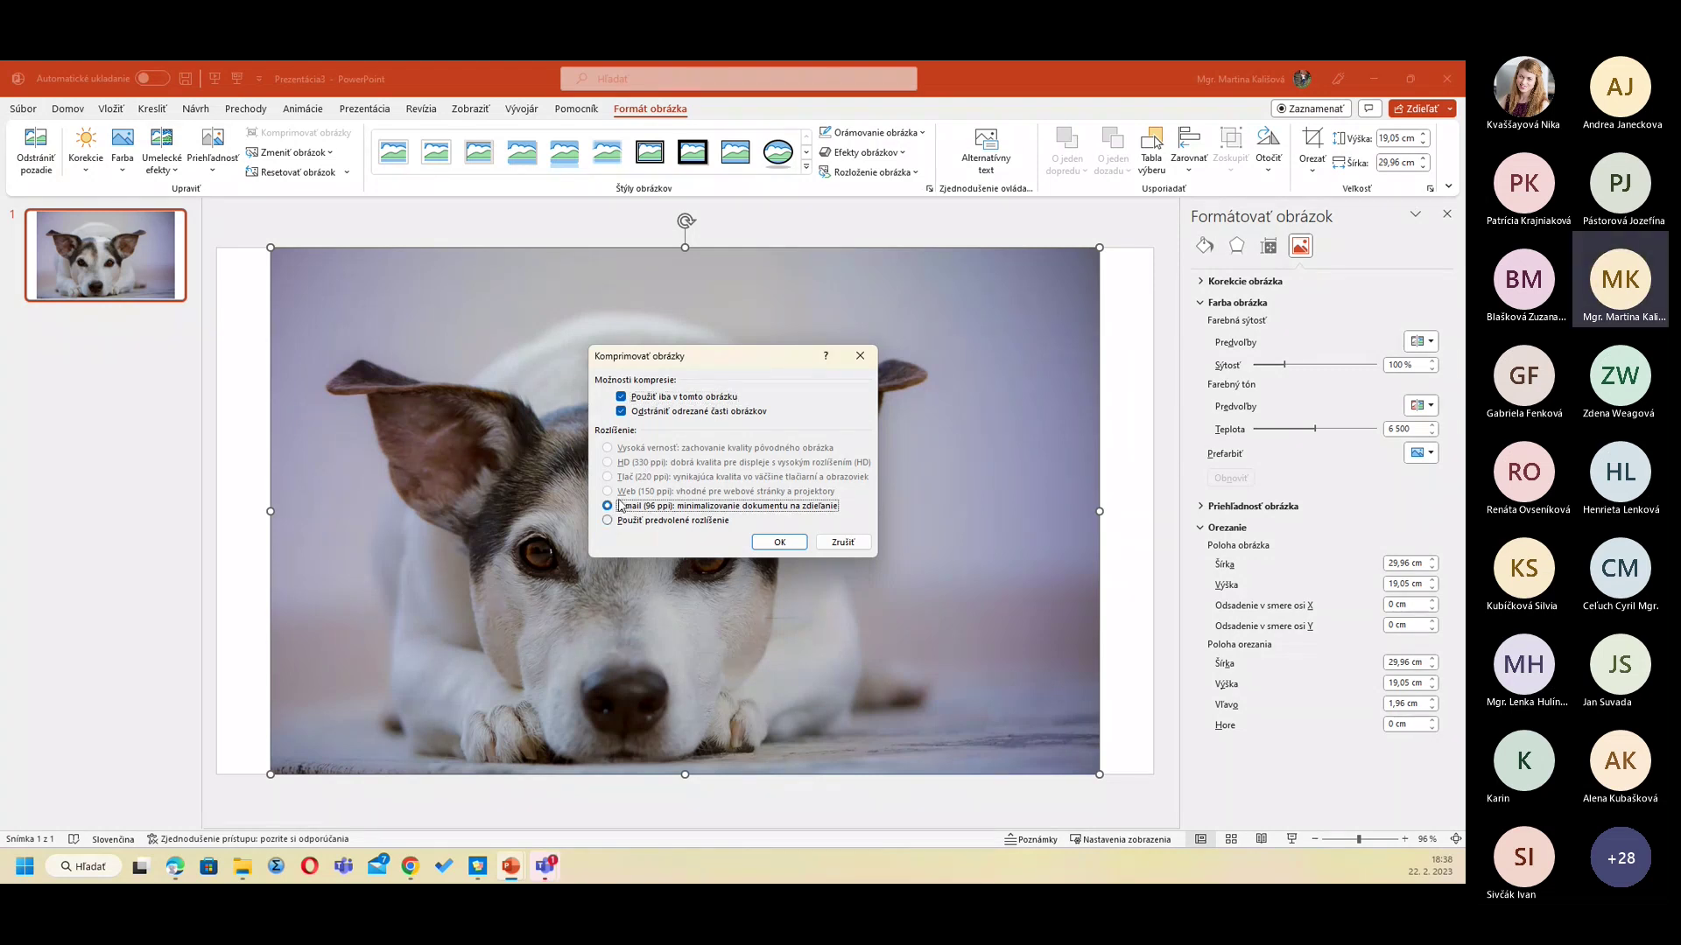
left_click(622, 411)
left_click(773, 544)
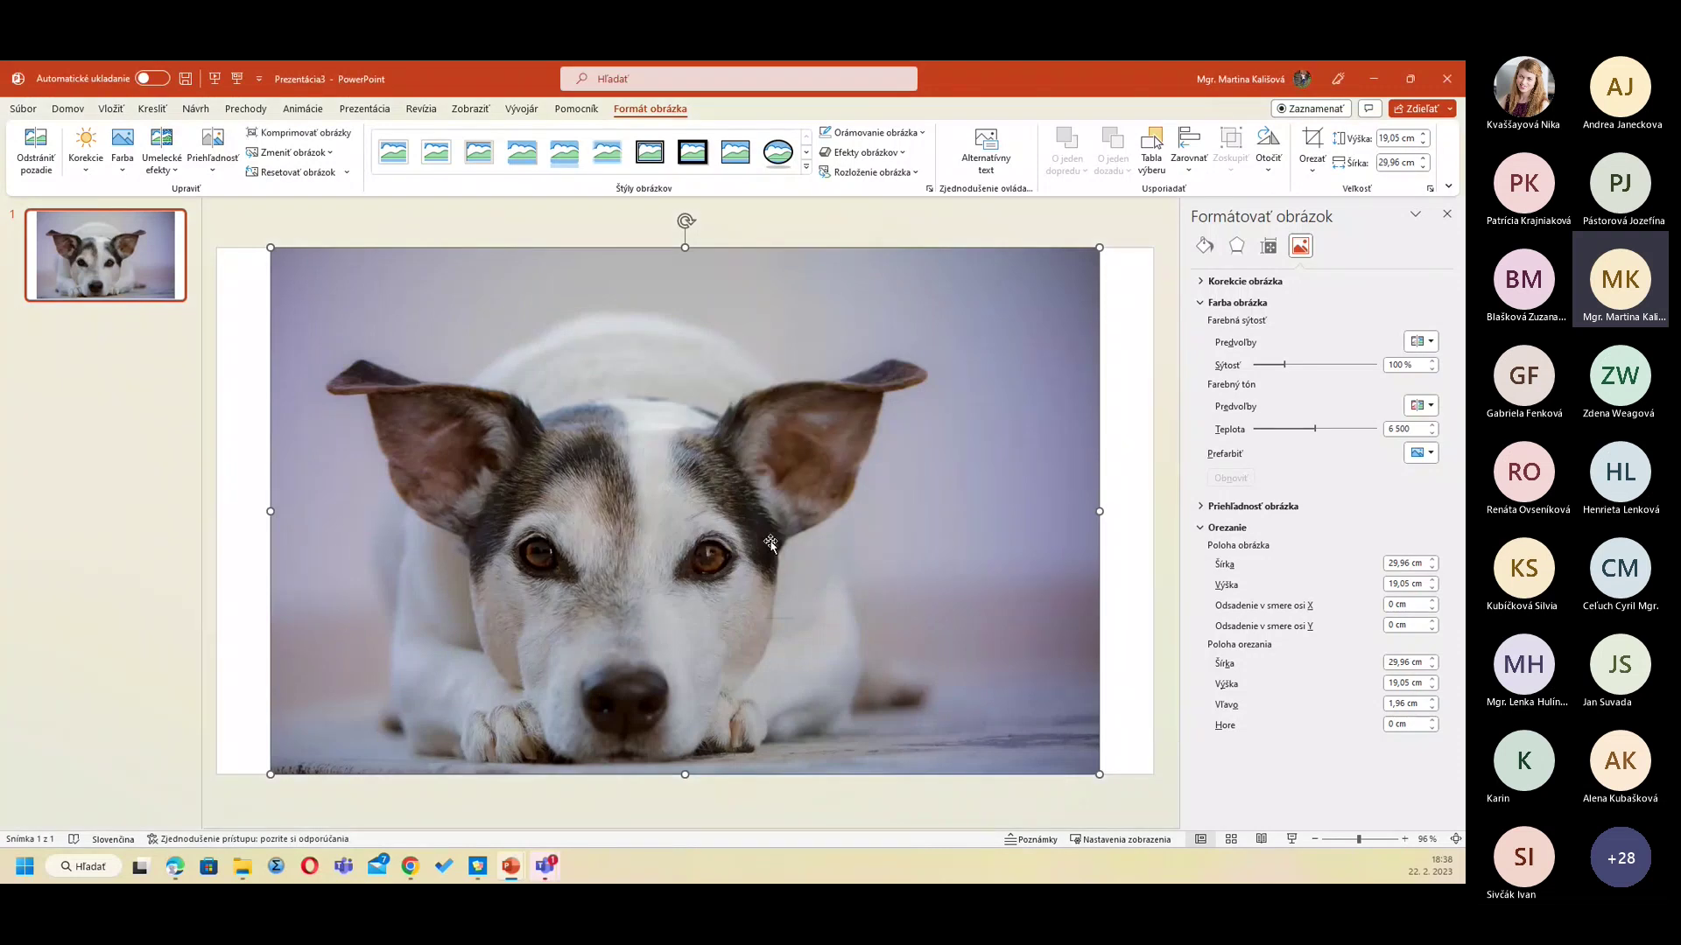
Step: Save the dog photo as a picture named pes.jpg in the Obrázky\0001 folder
right_click(771, 542)
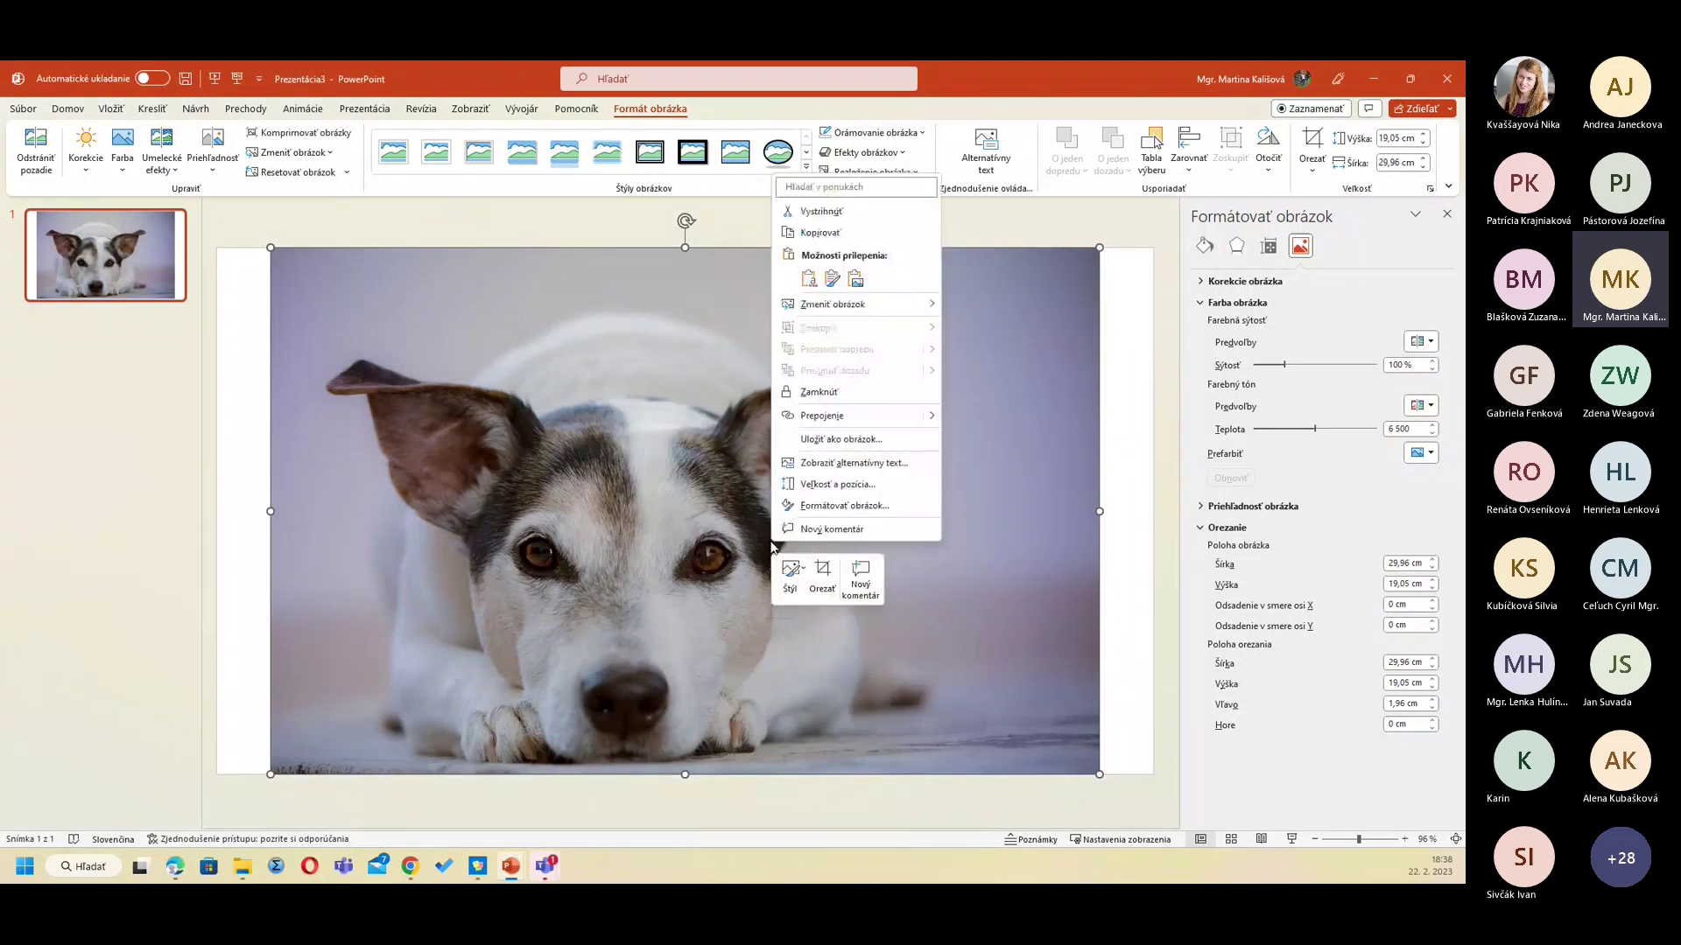
left_click(838, 440)
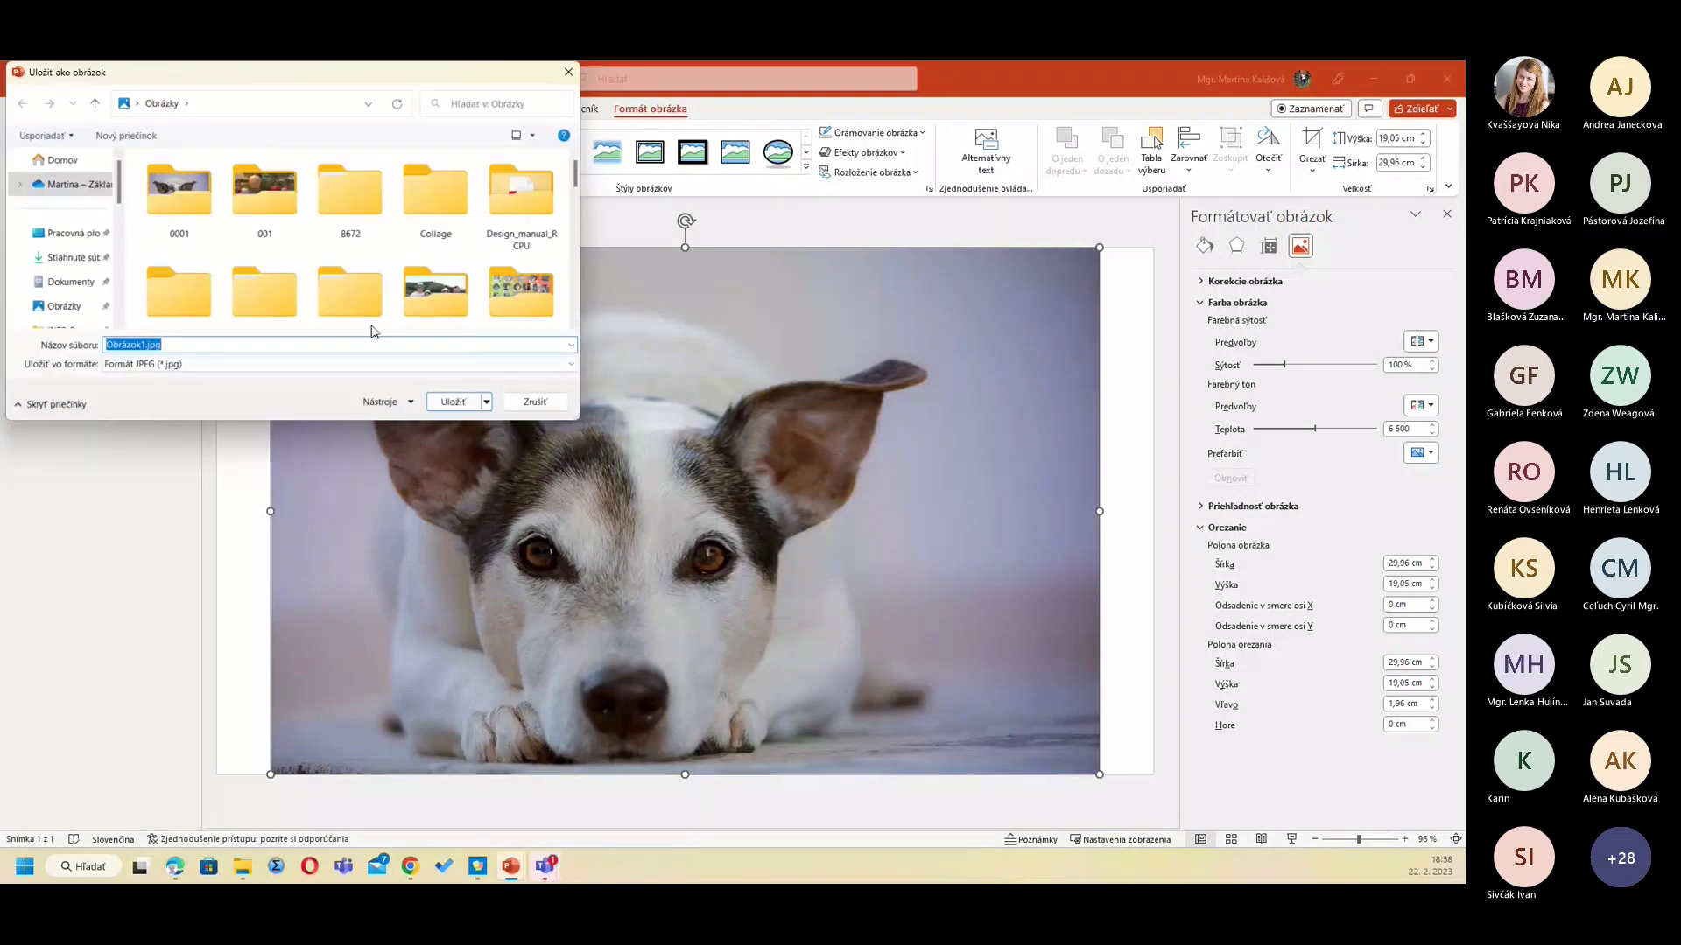
double_click(179, 192)
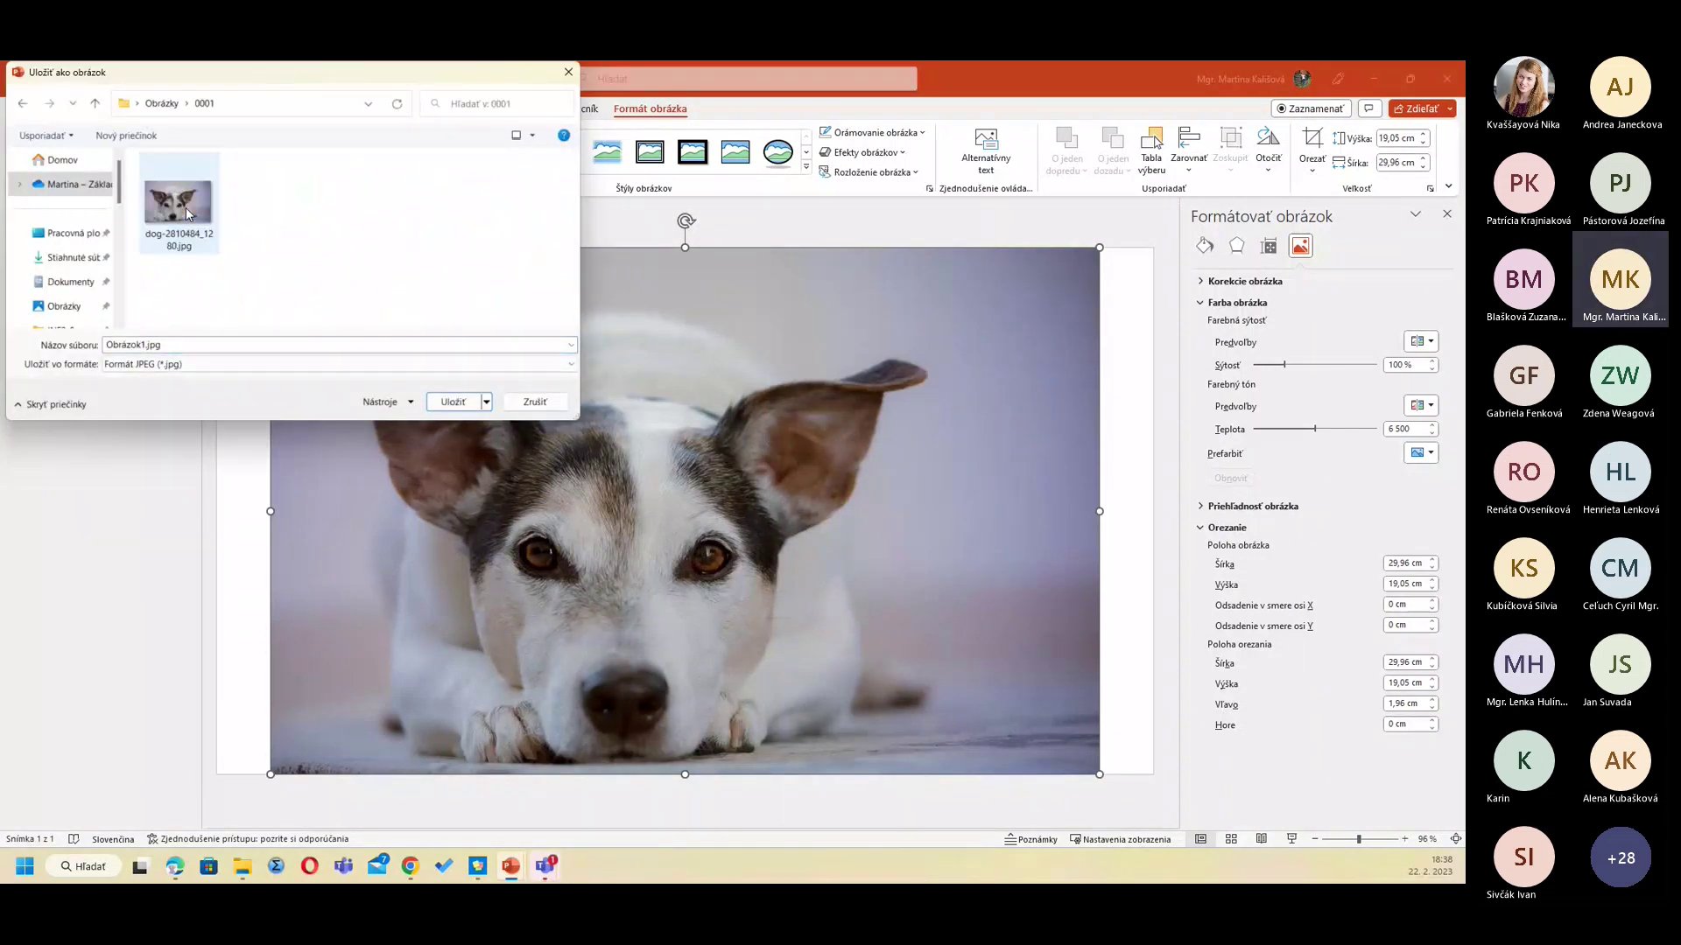
double_click(146, 343)
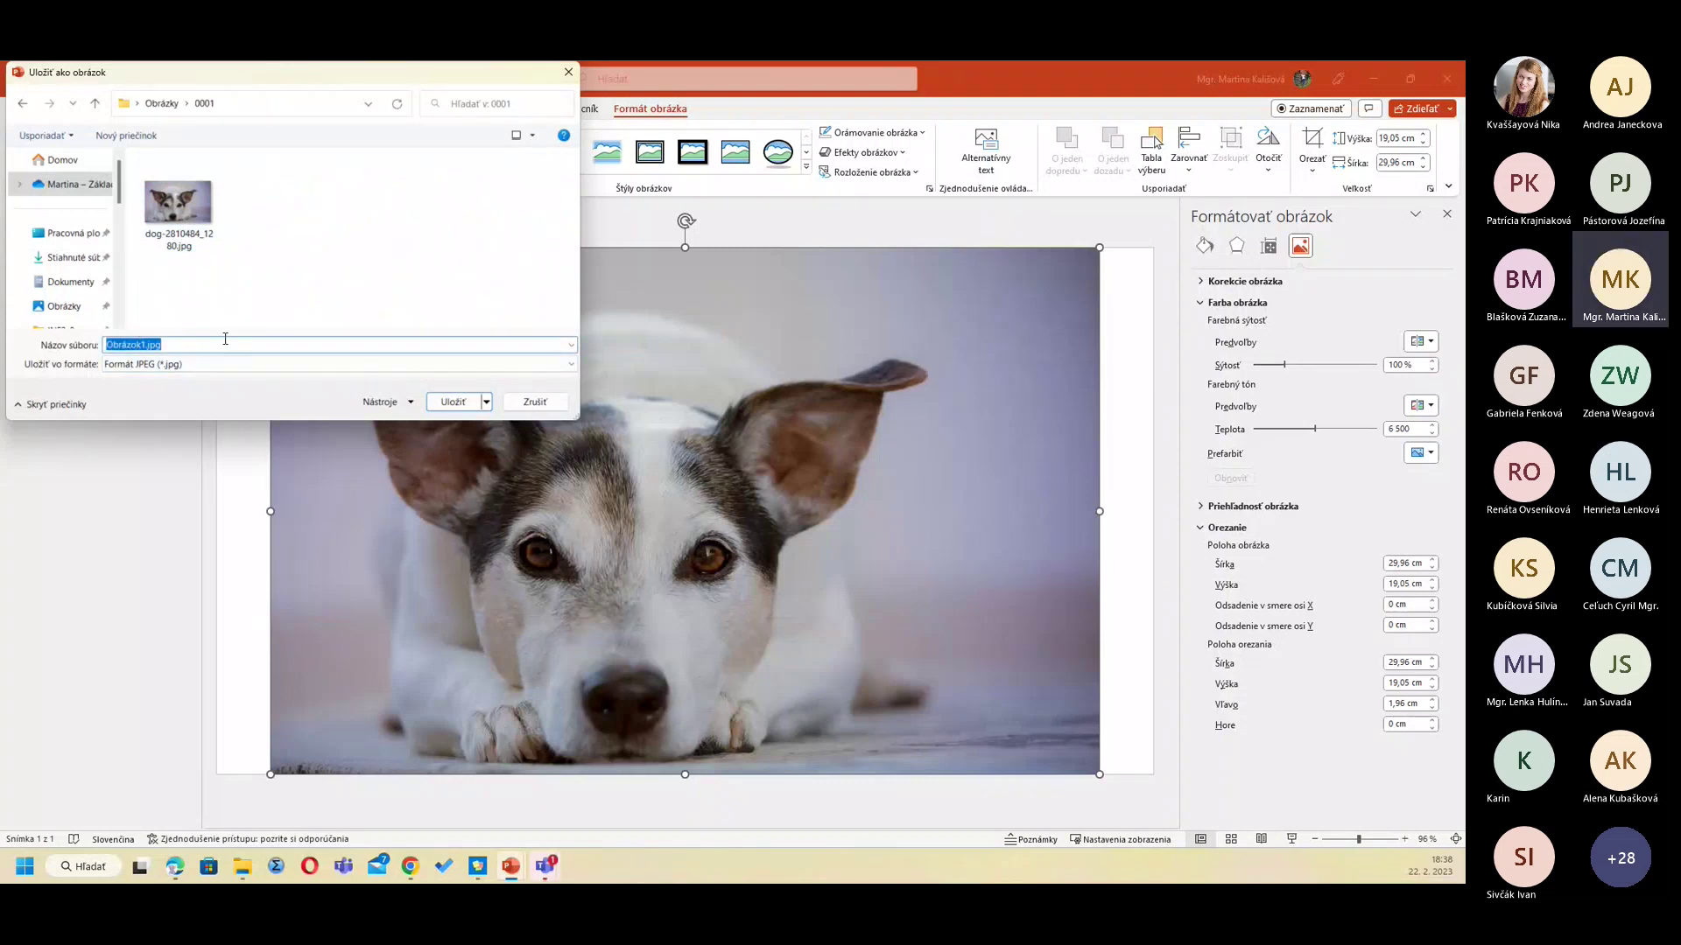
type("pes.jpg")
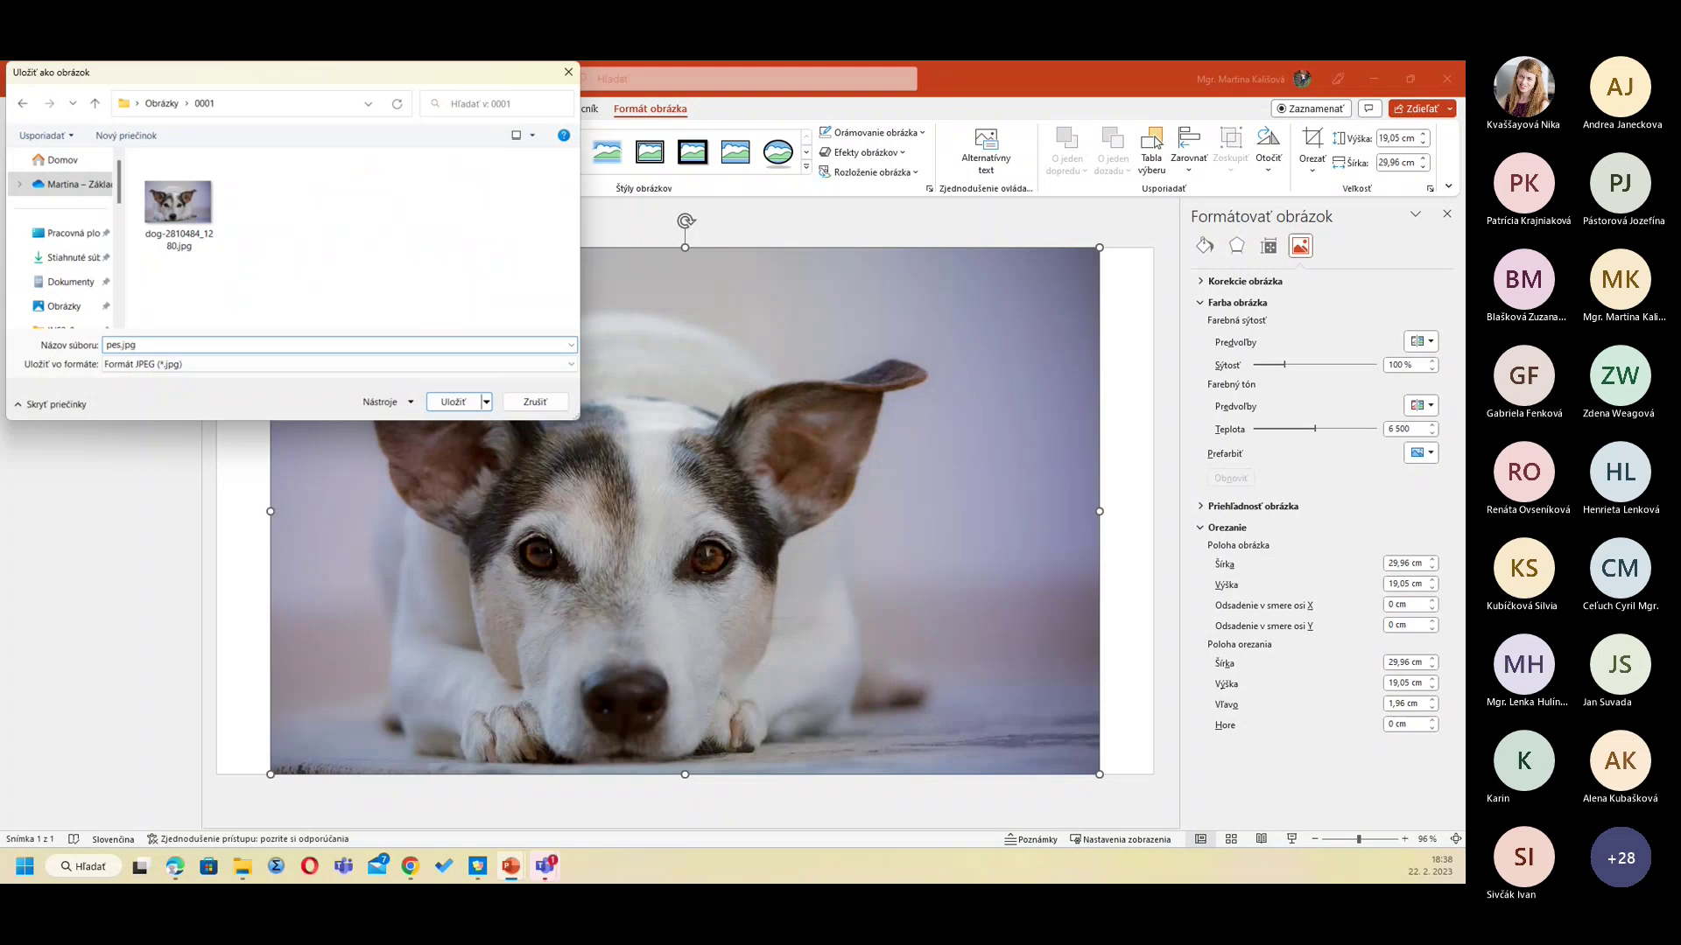
key("Return")
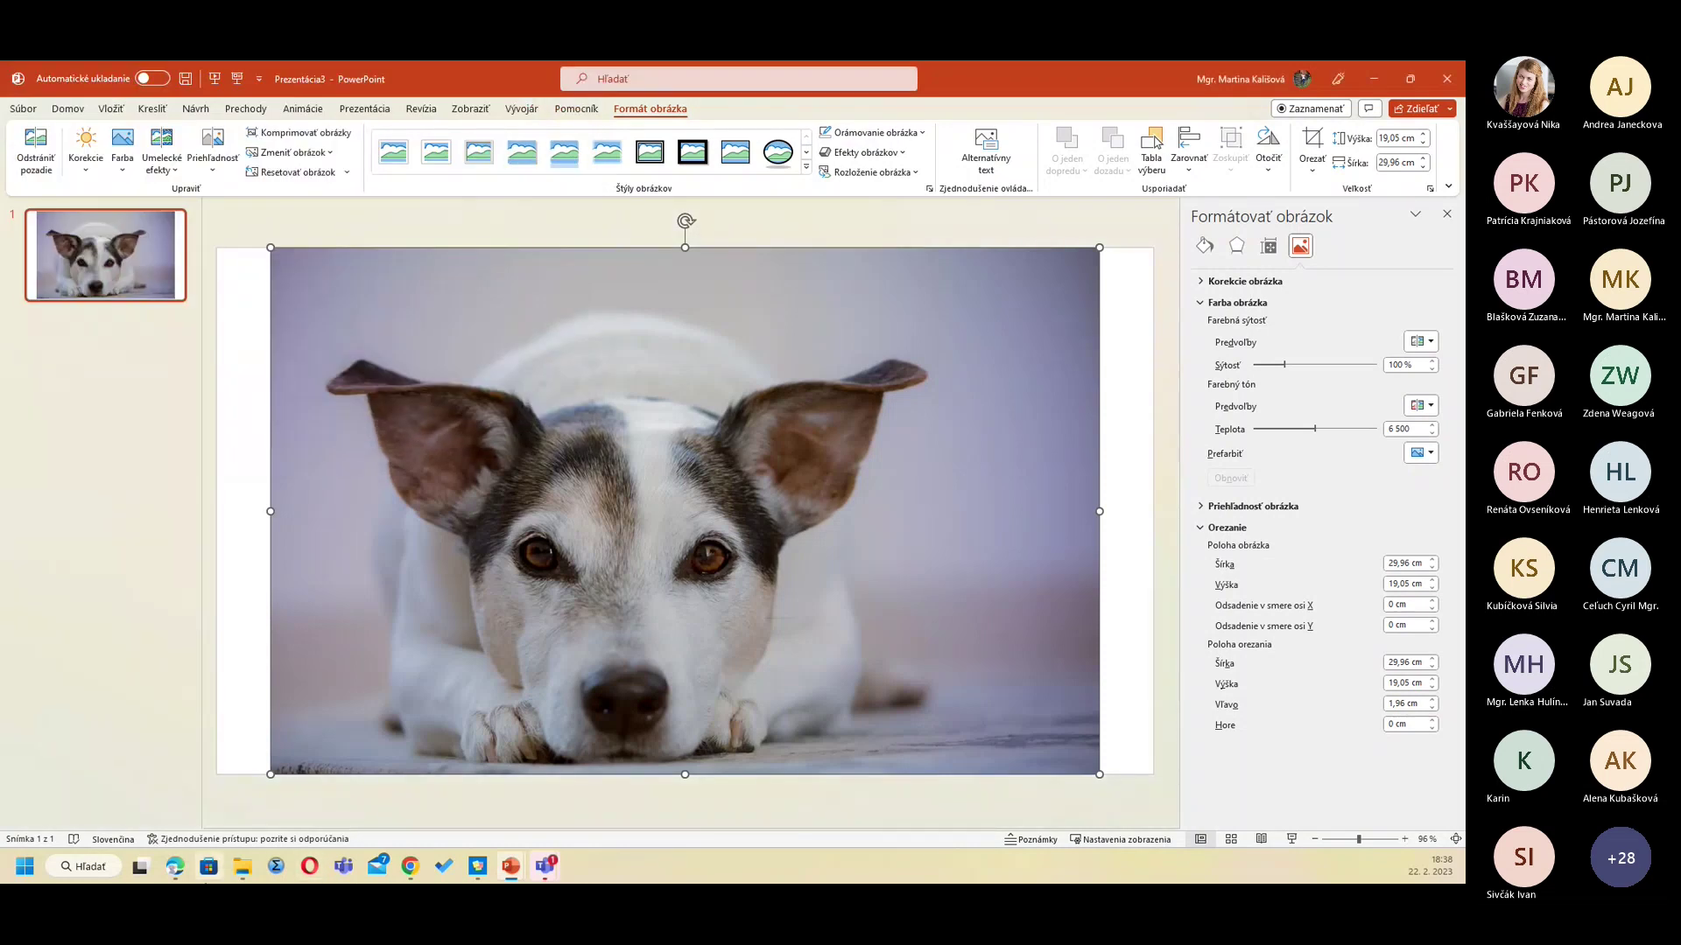
left_click(241, 869)
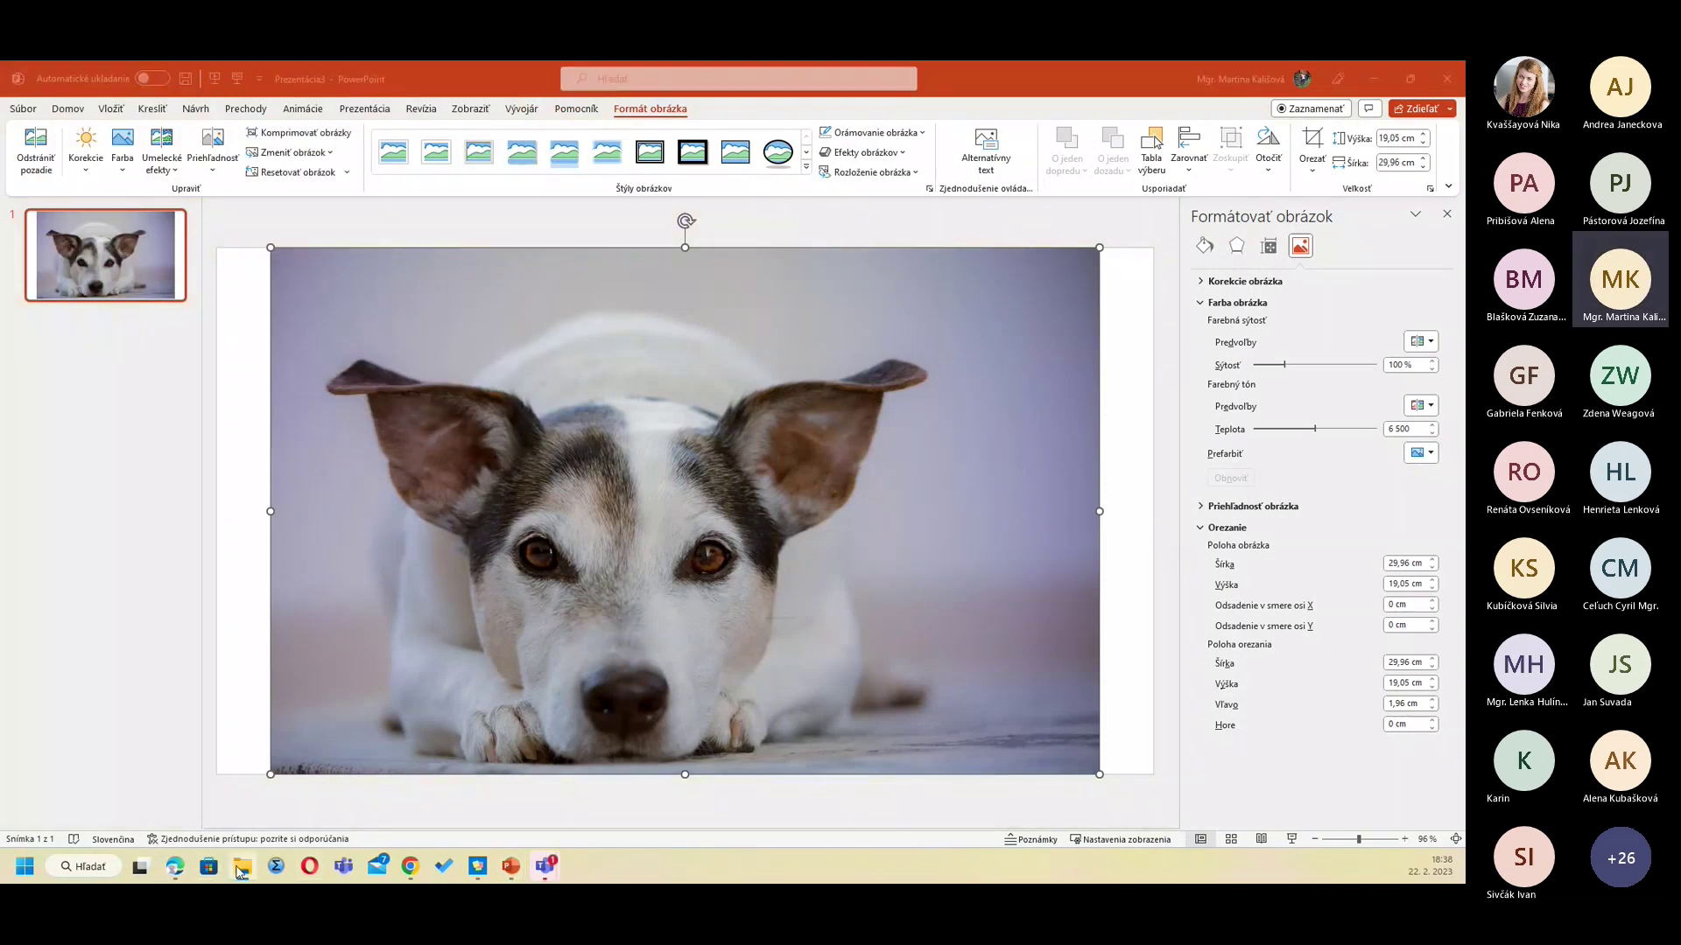
Step: Bring the File Explorer window showing the 0001 folder with pes.jpg to the front
left_click(814, 752)
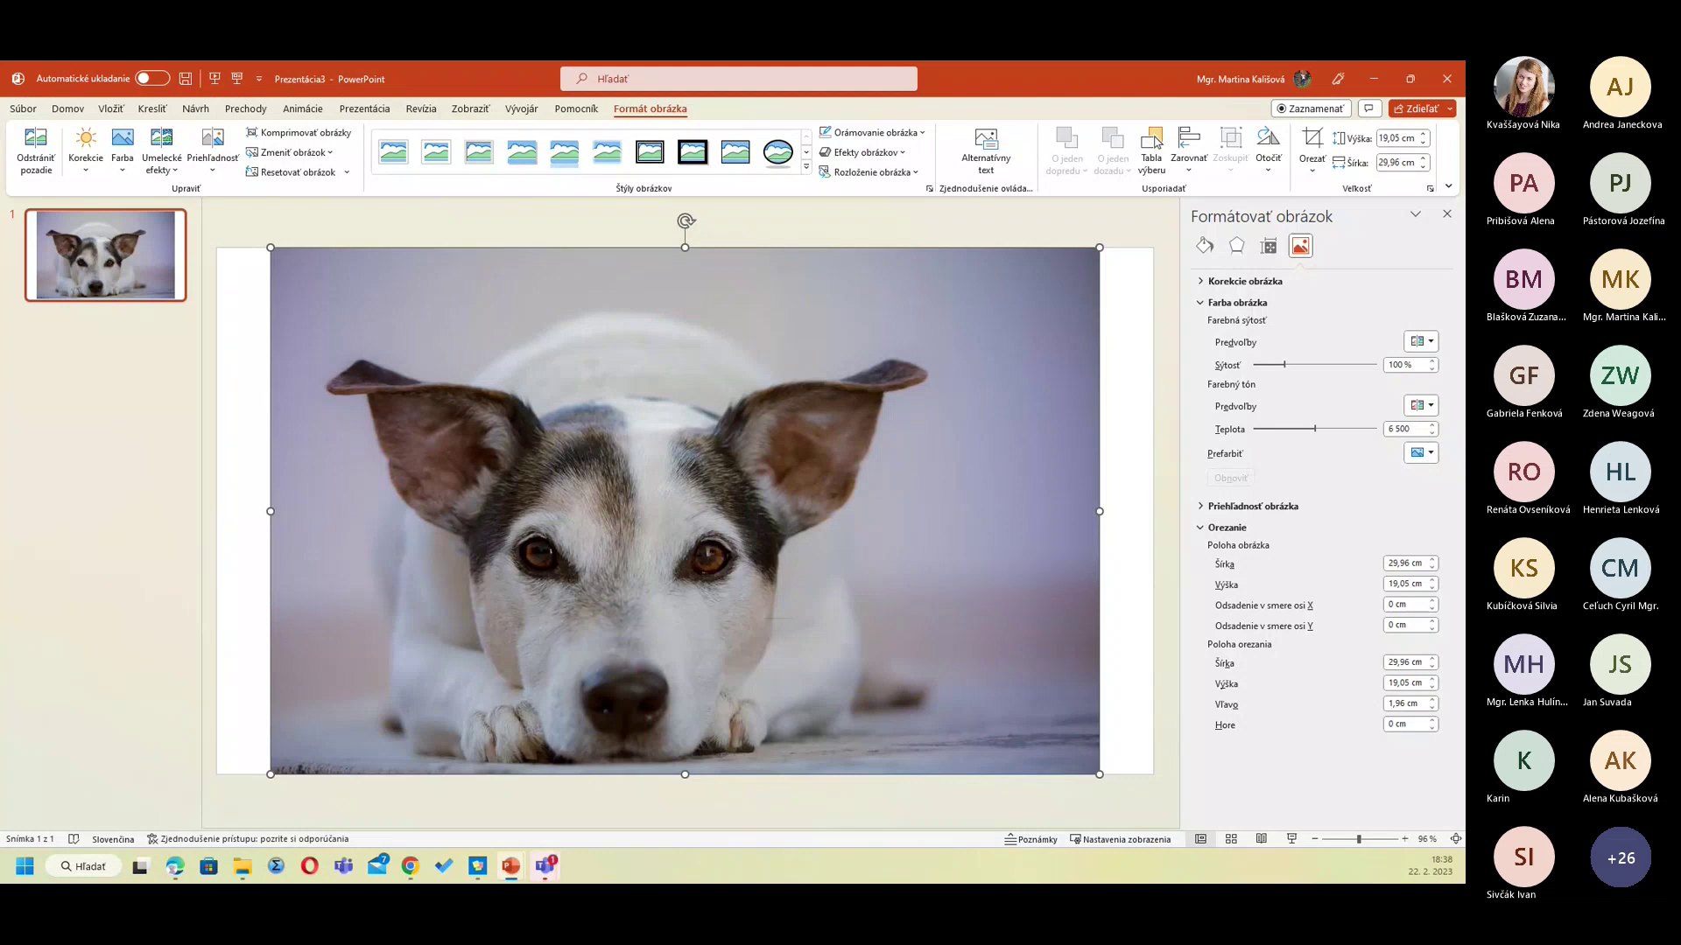
left_click(242, 866)
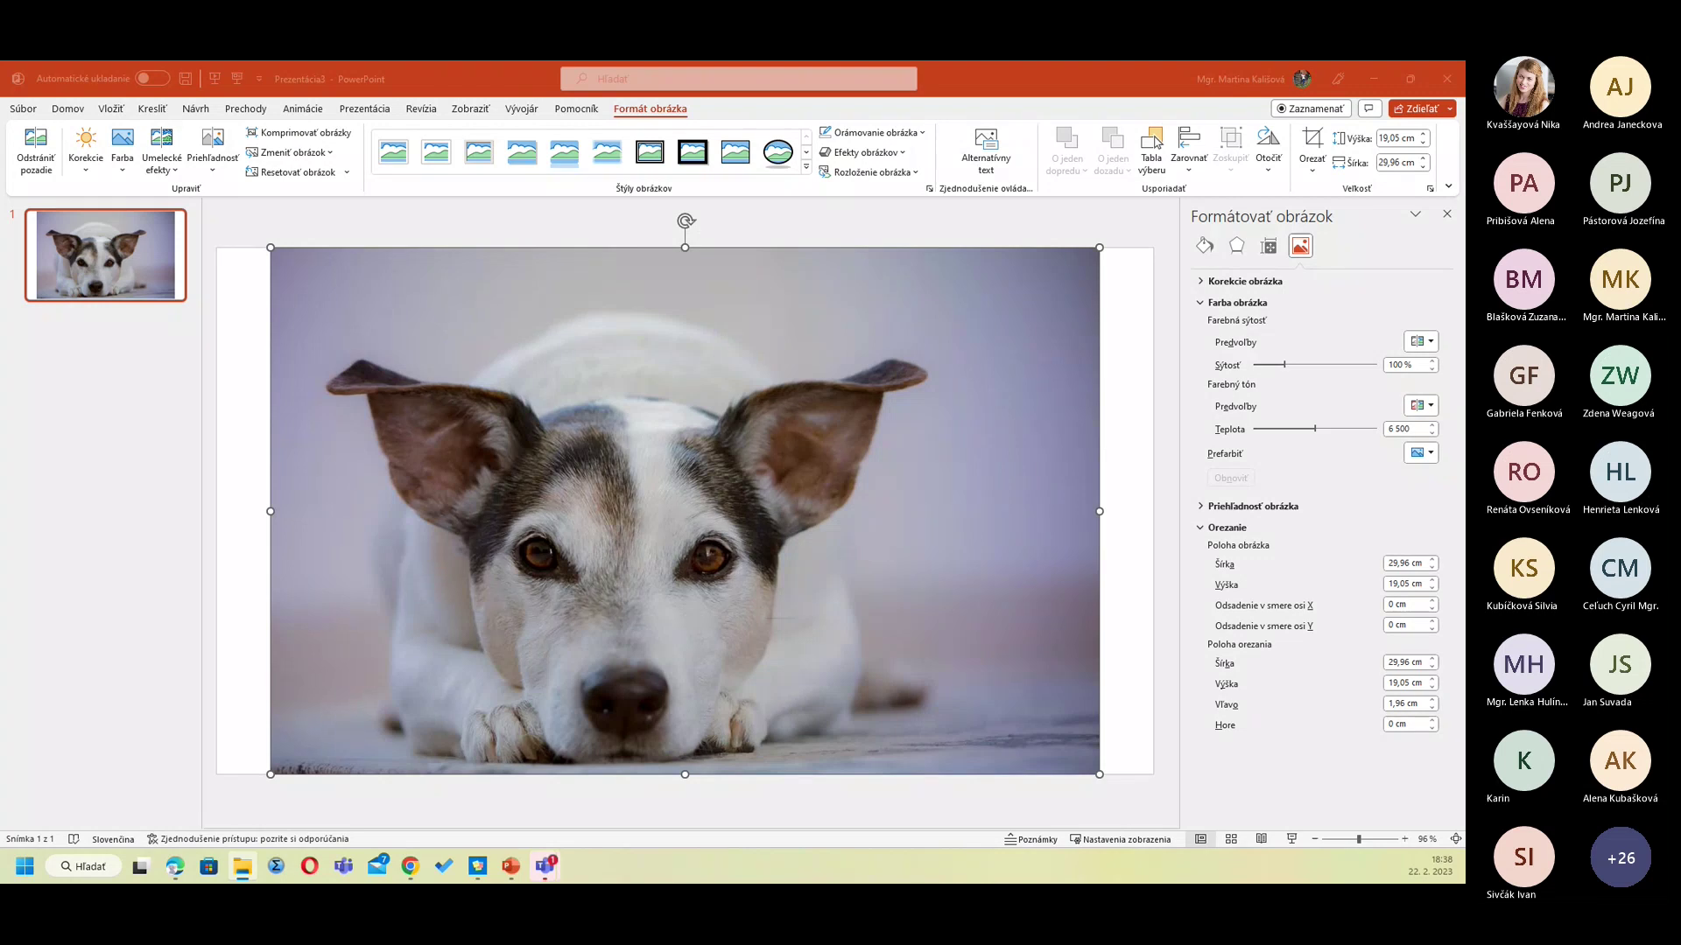
key("alt+Tab")
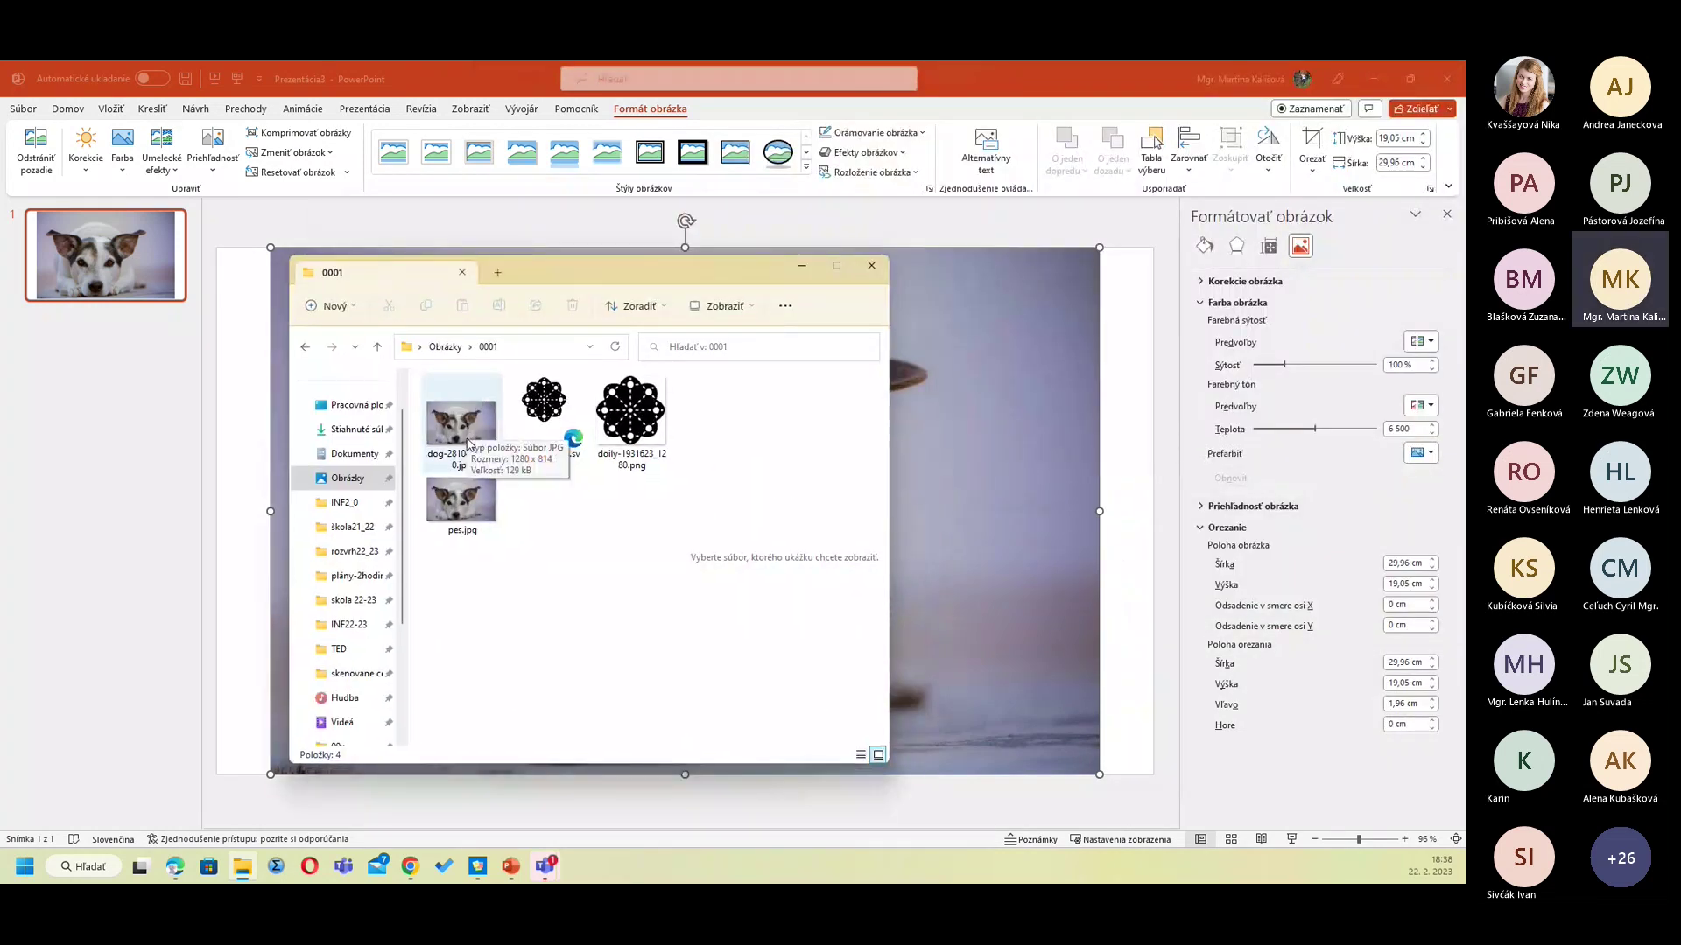
mouse_move(460, 501)
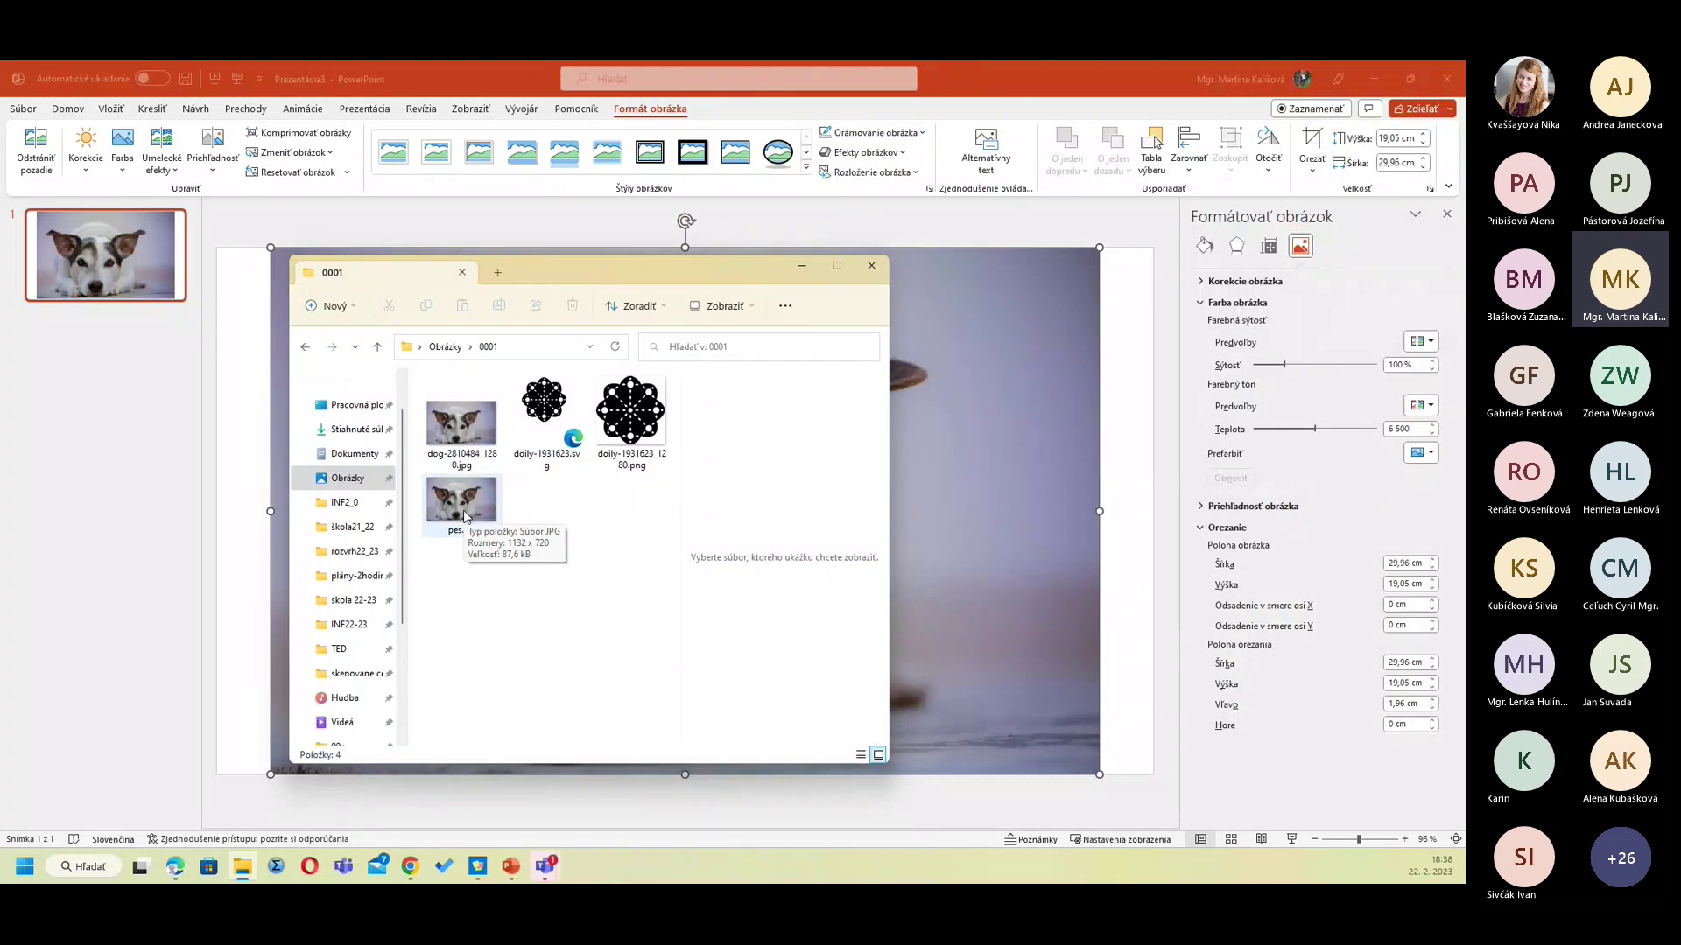
Step: Move the File Explorer window to the right side of the screen to reveal the slide
left_click_drag(464, 516, 452, 514)
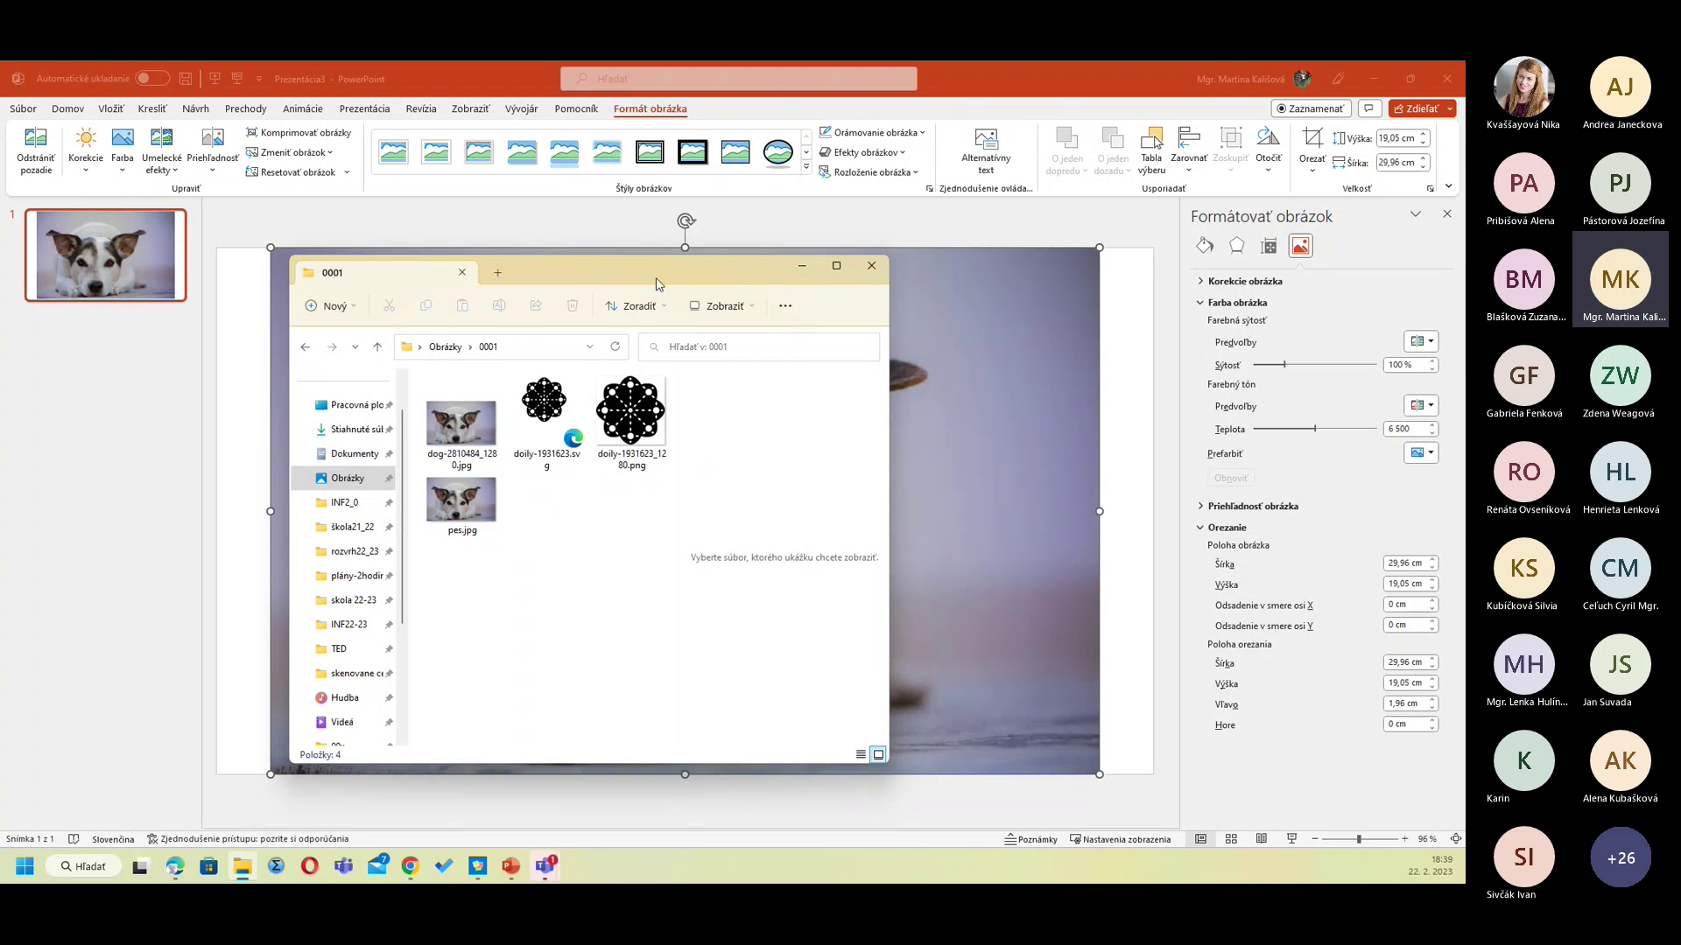
left_click_drag(643, 272, 1462, 385)
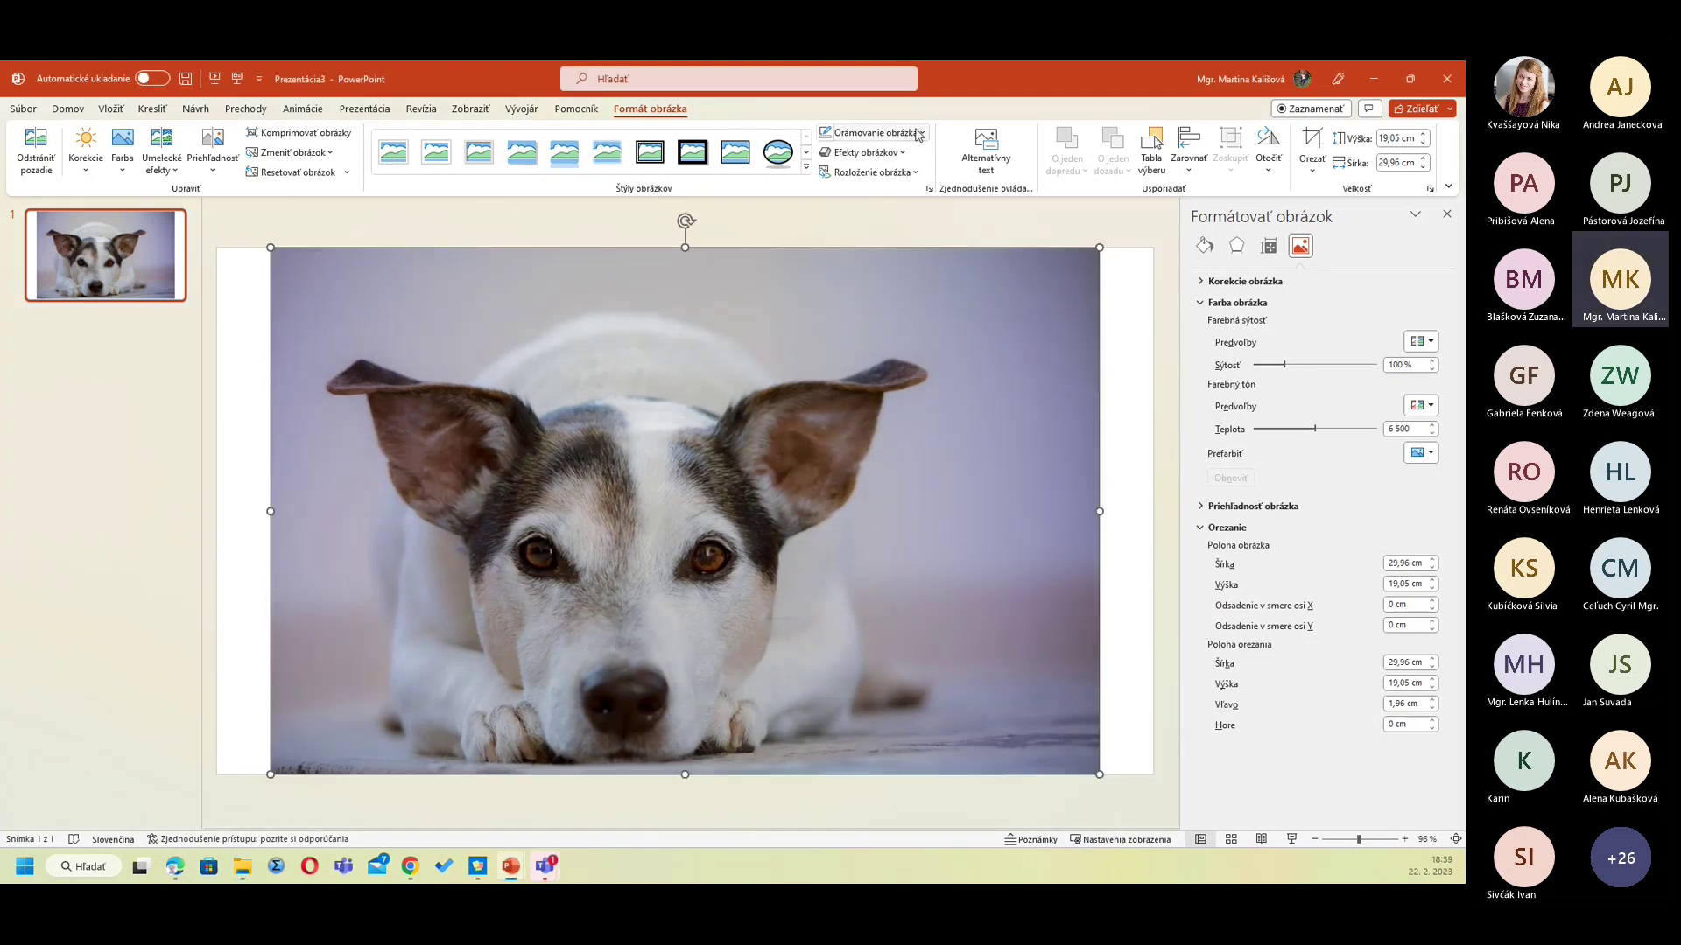
Step: Frame the dog photo with a gold border and the thick matte picture style
left_click(379, 163)
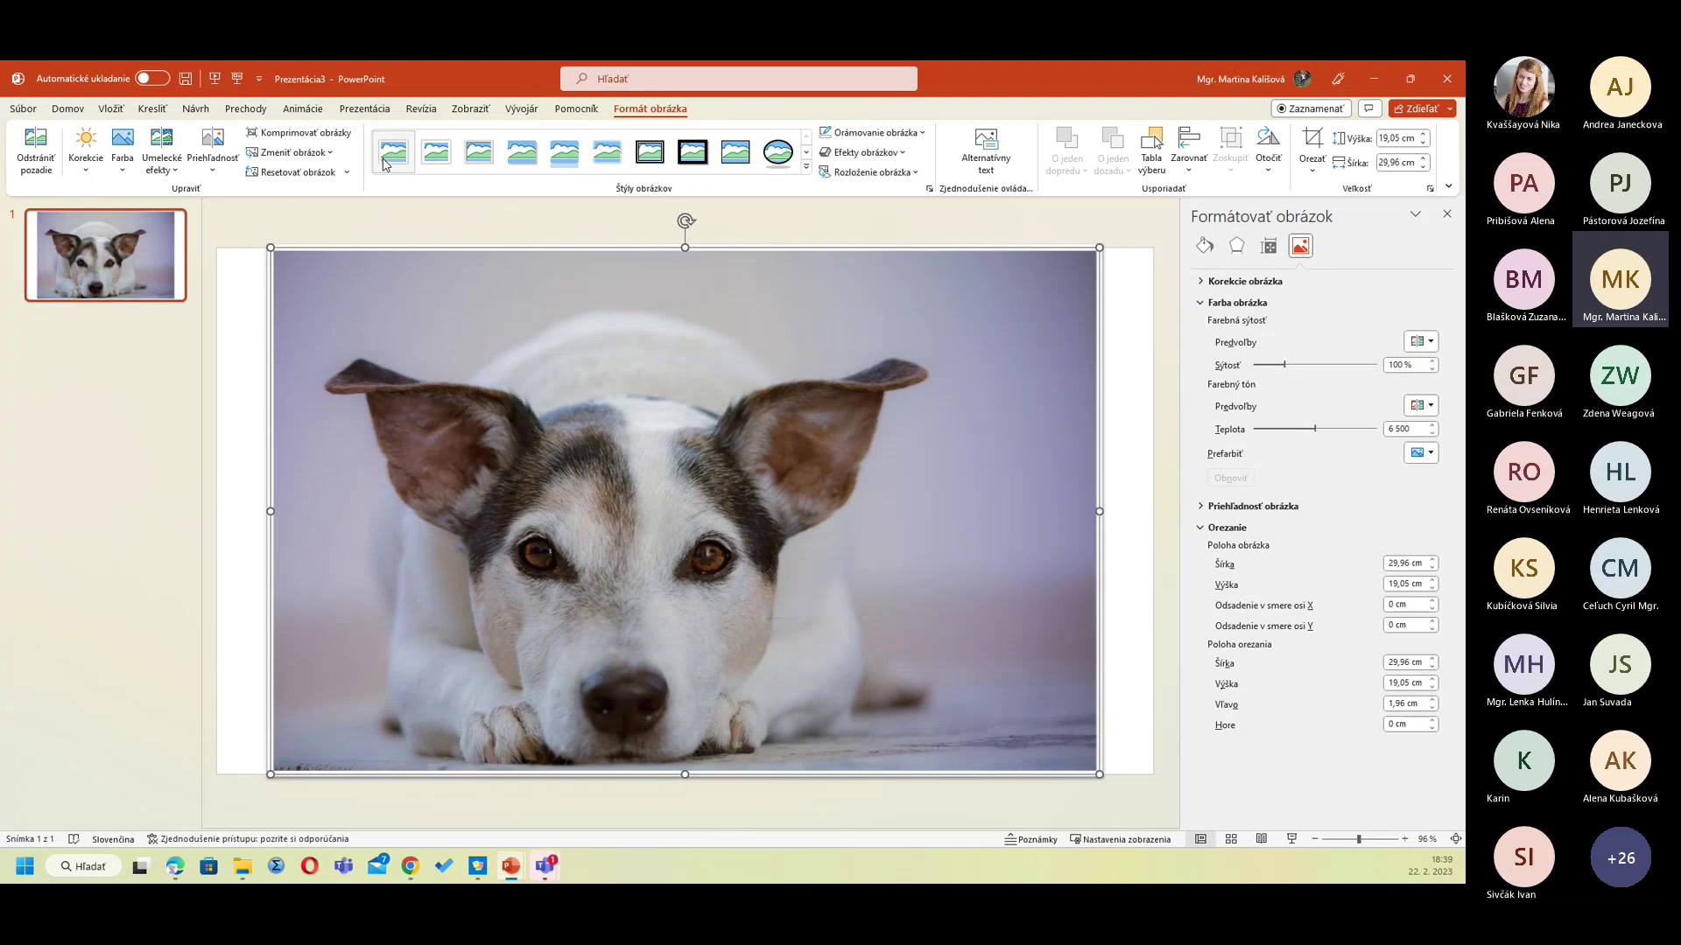
left_click(918, 135)
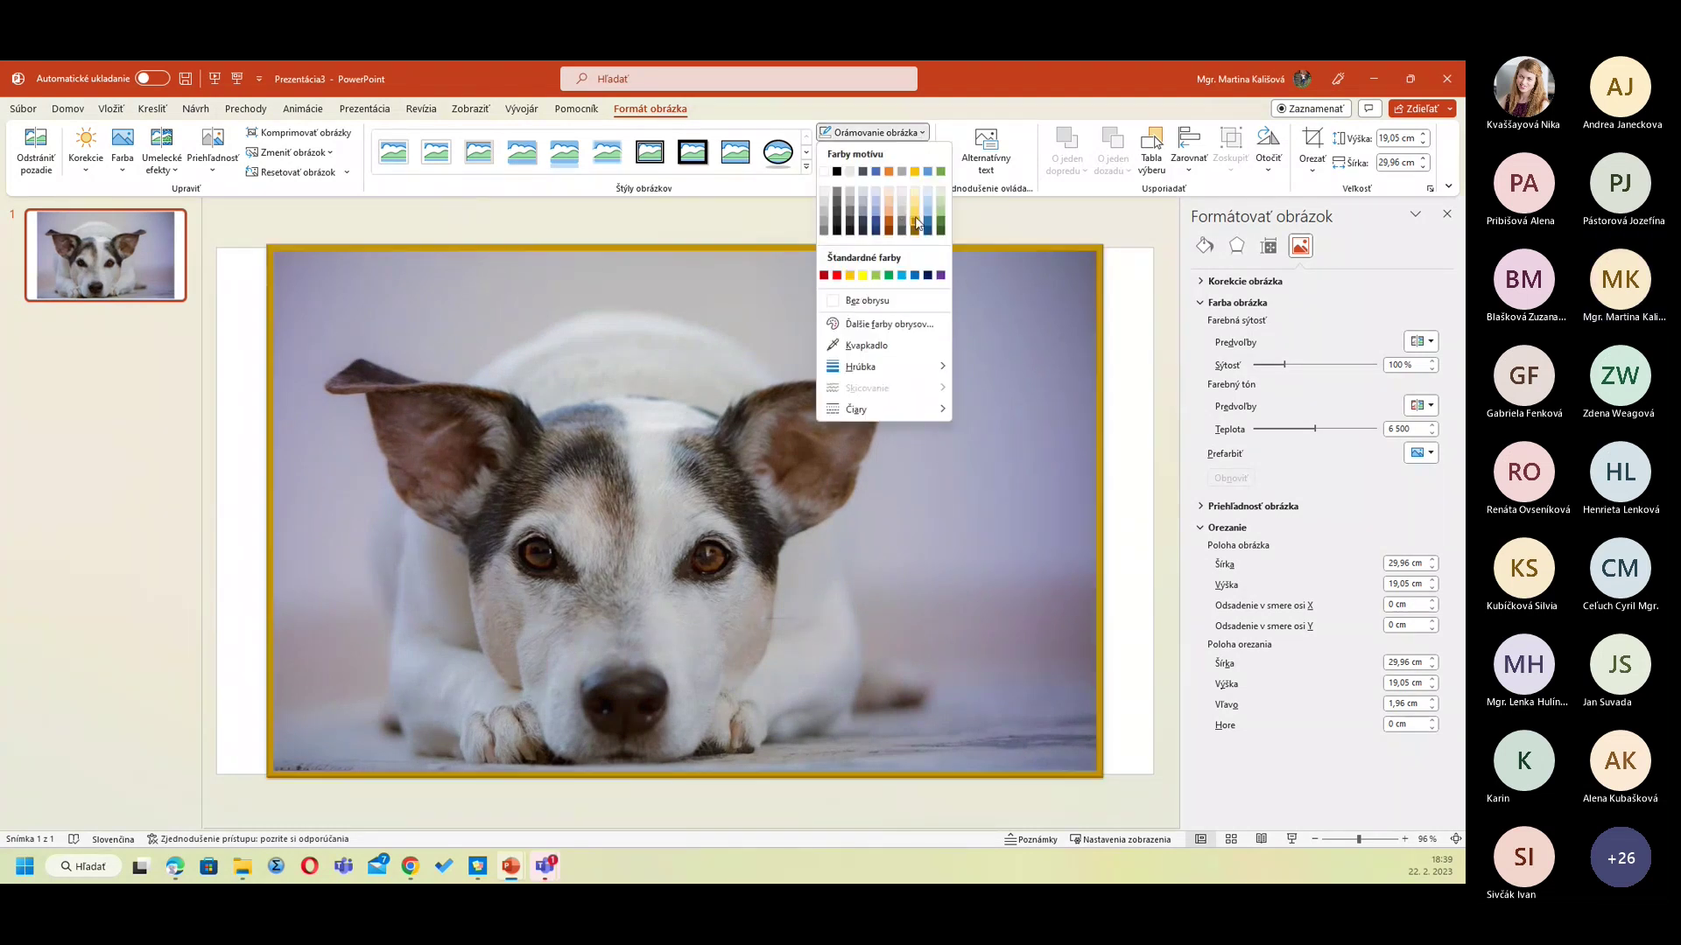
left_click(916, 223)
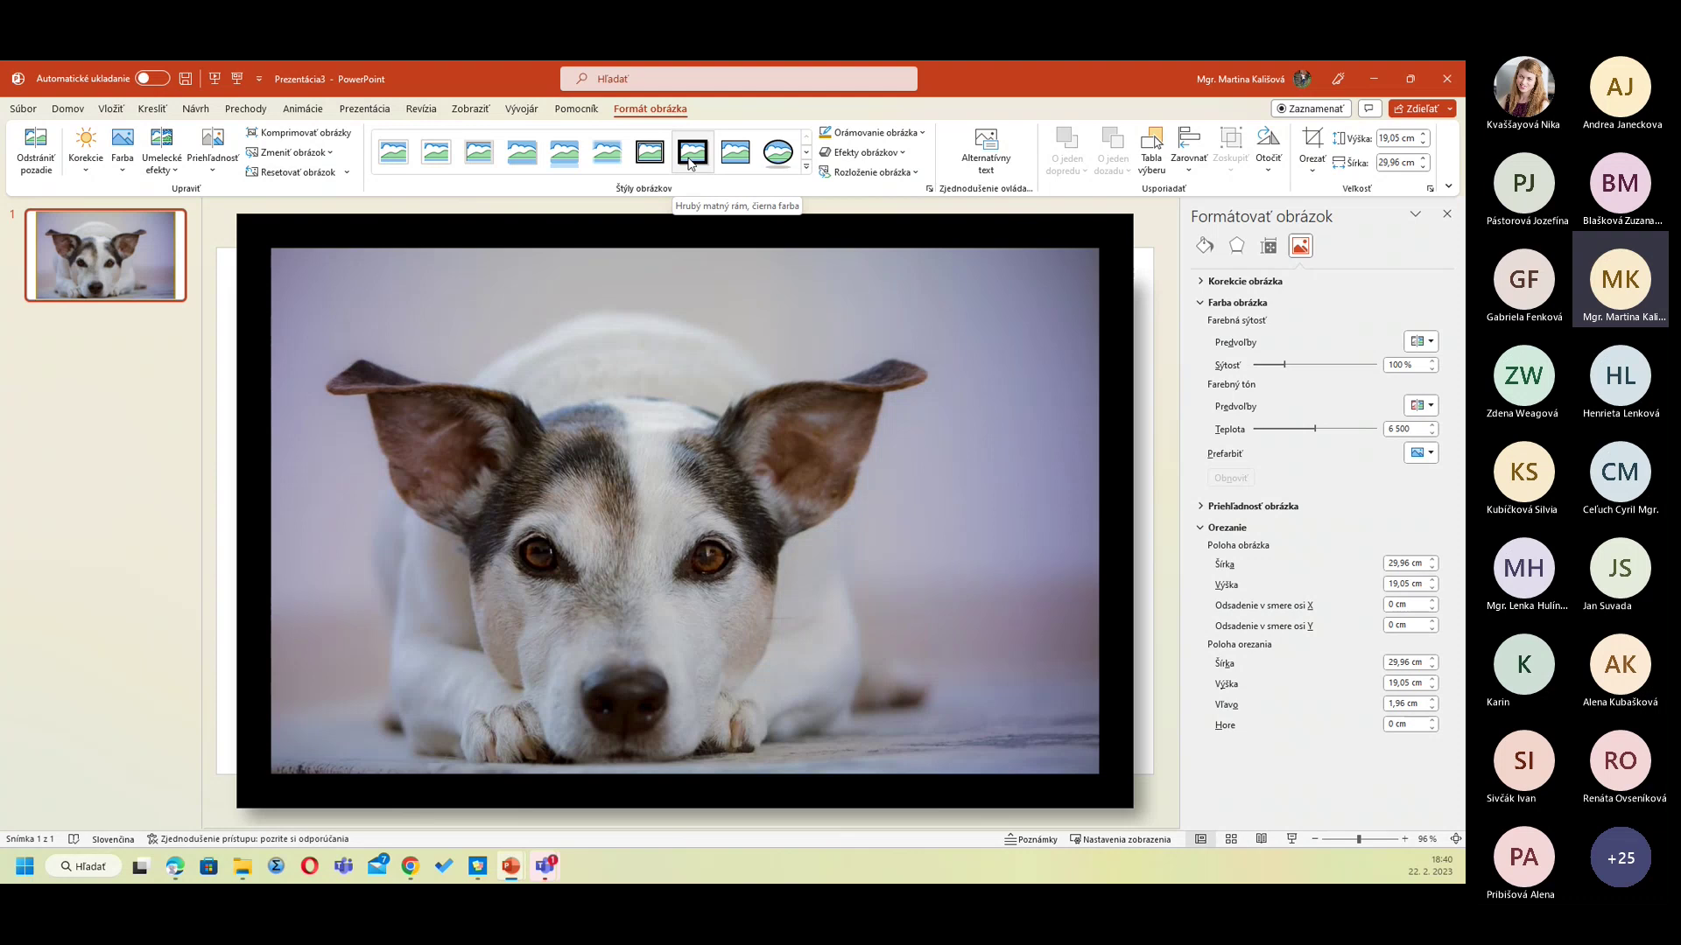
left_click(692, 156)
left_click(825, 133)
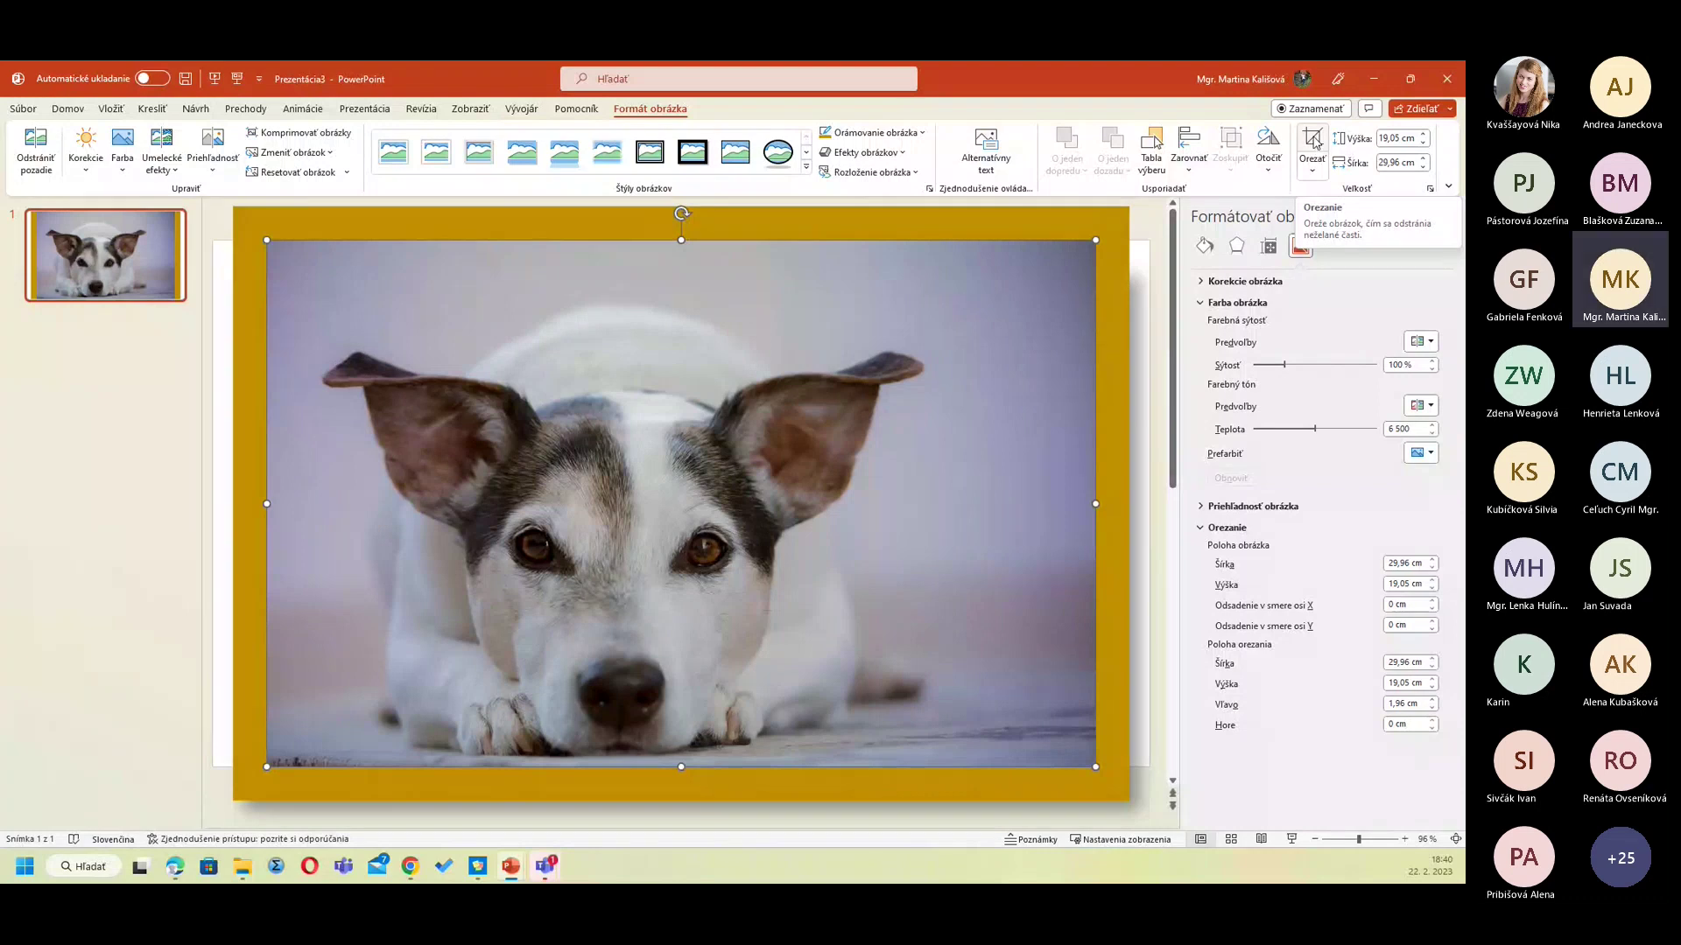
Step: Trim the photo's top-left corner and right edge to a 26,62 × 18,72 cm crop area
left_click(1314, 143)
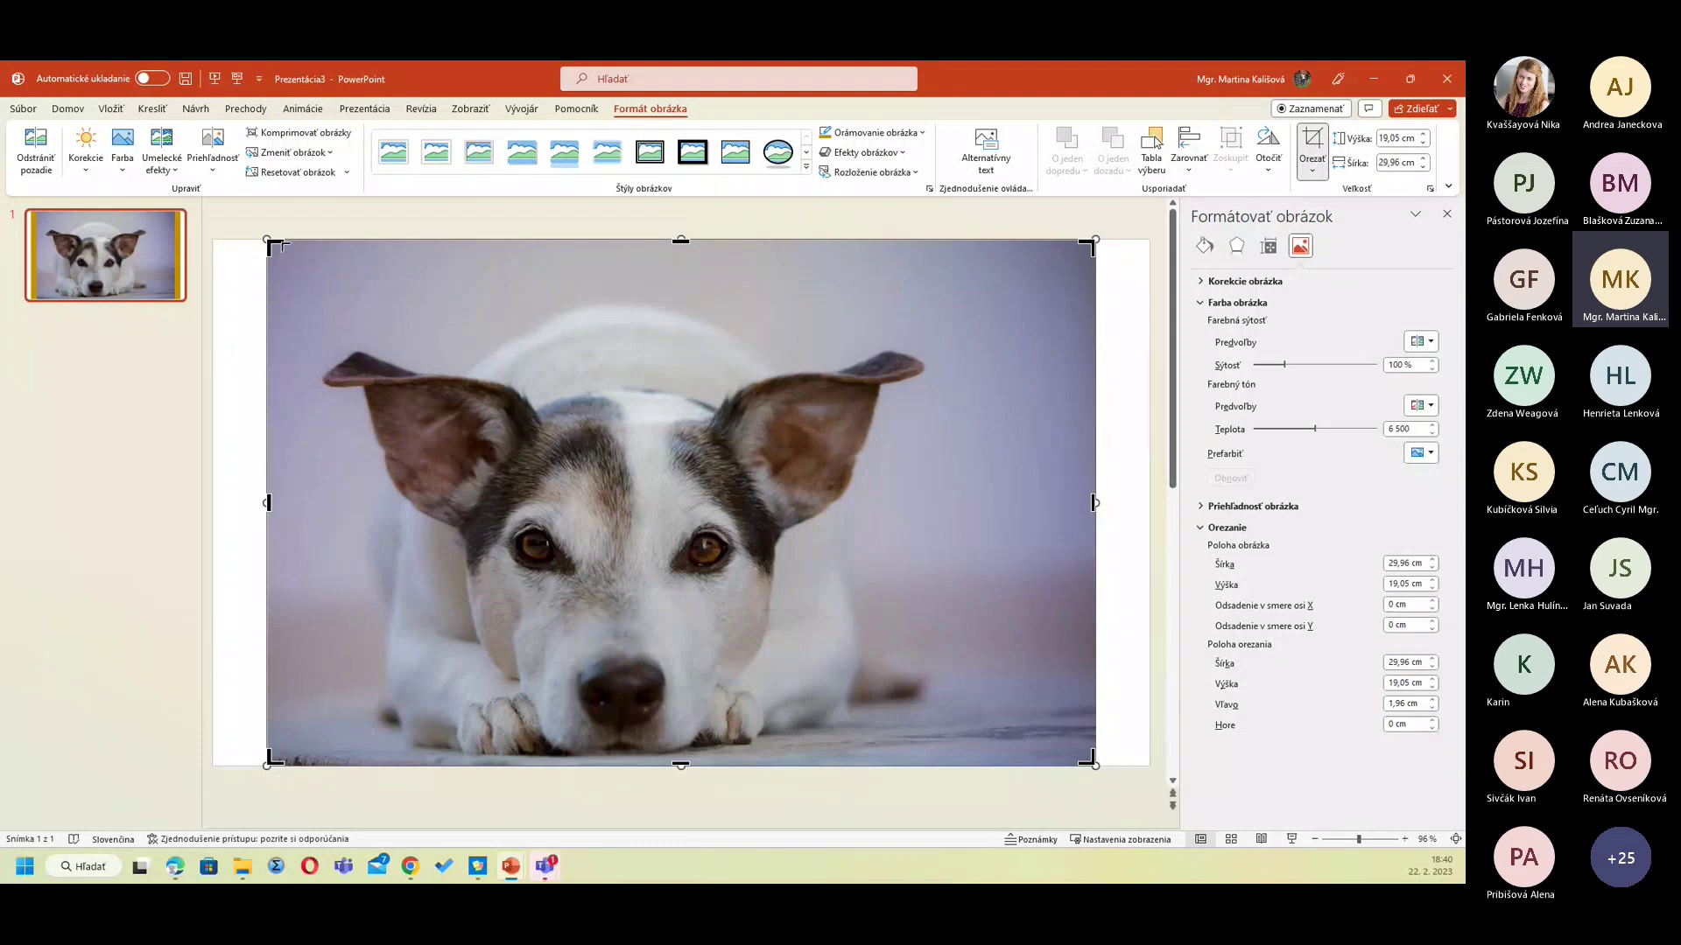
left_click_drag(271, 245, 313, 246)
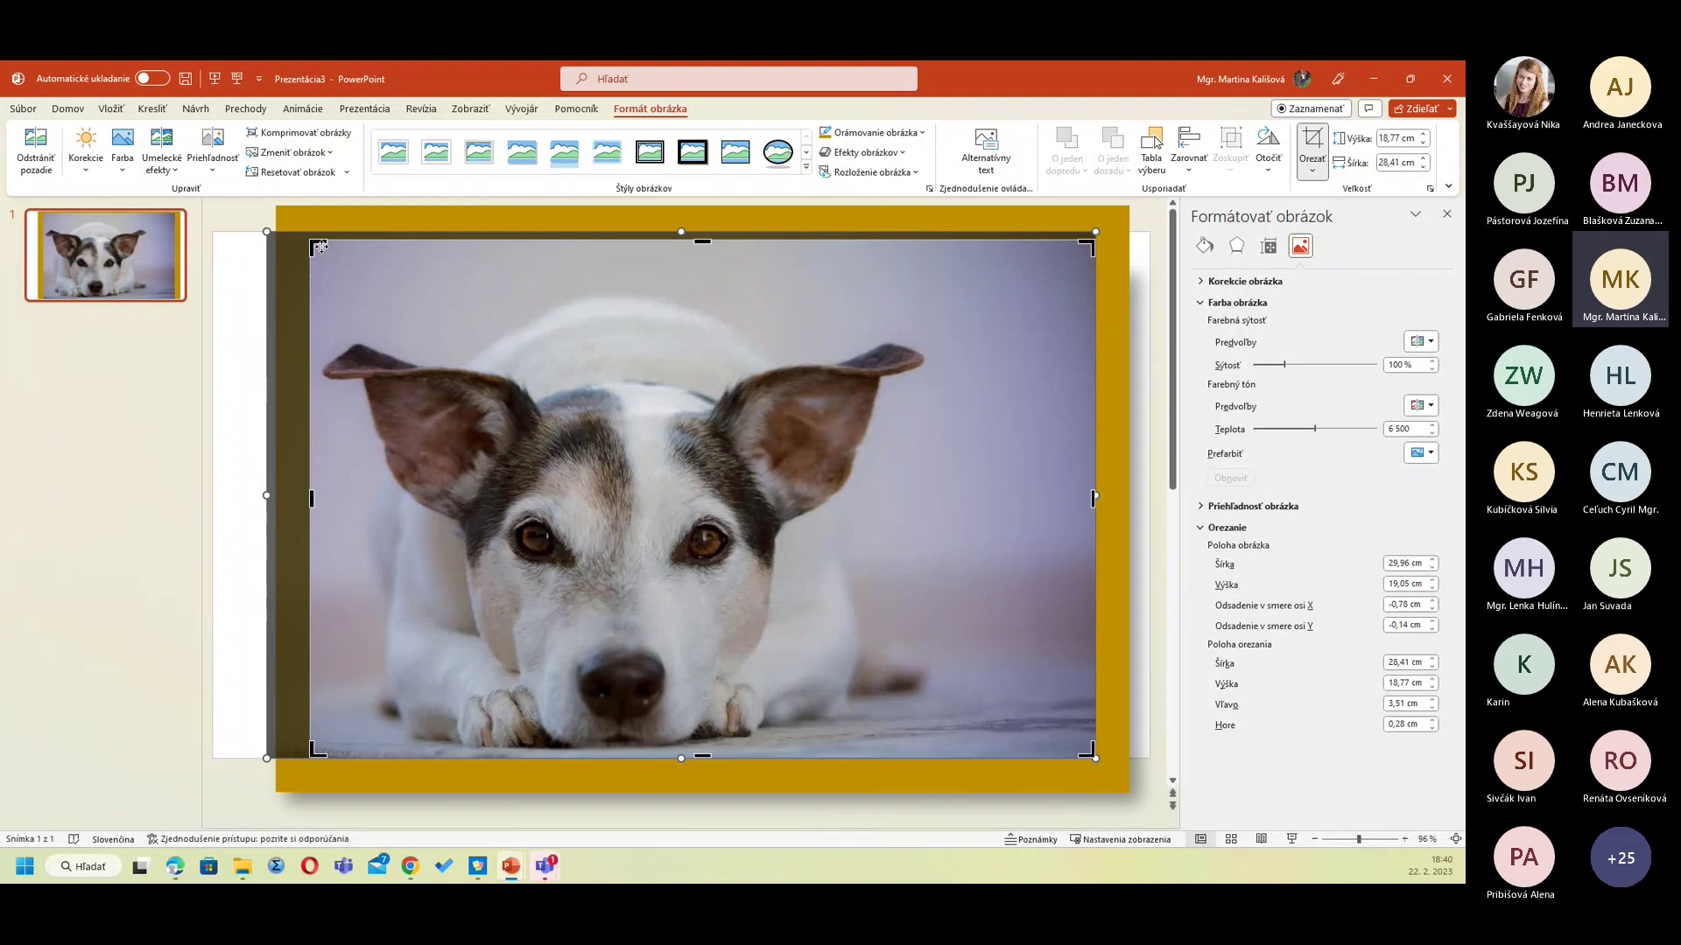
left_click_drag(321, 246, 317, 249)
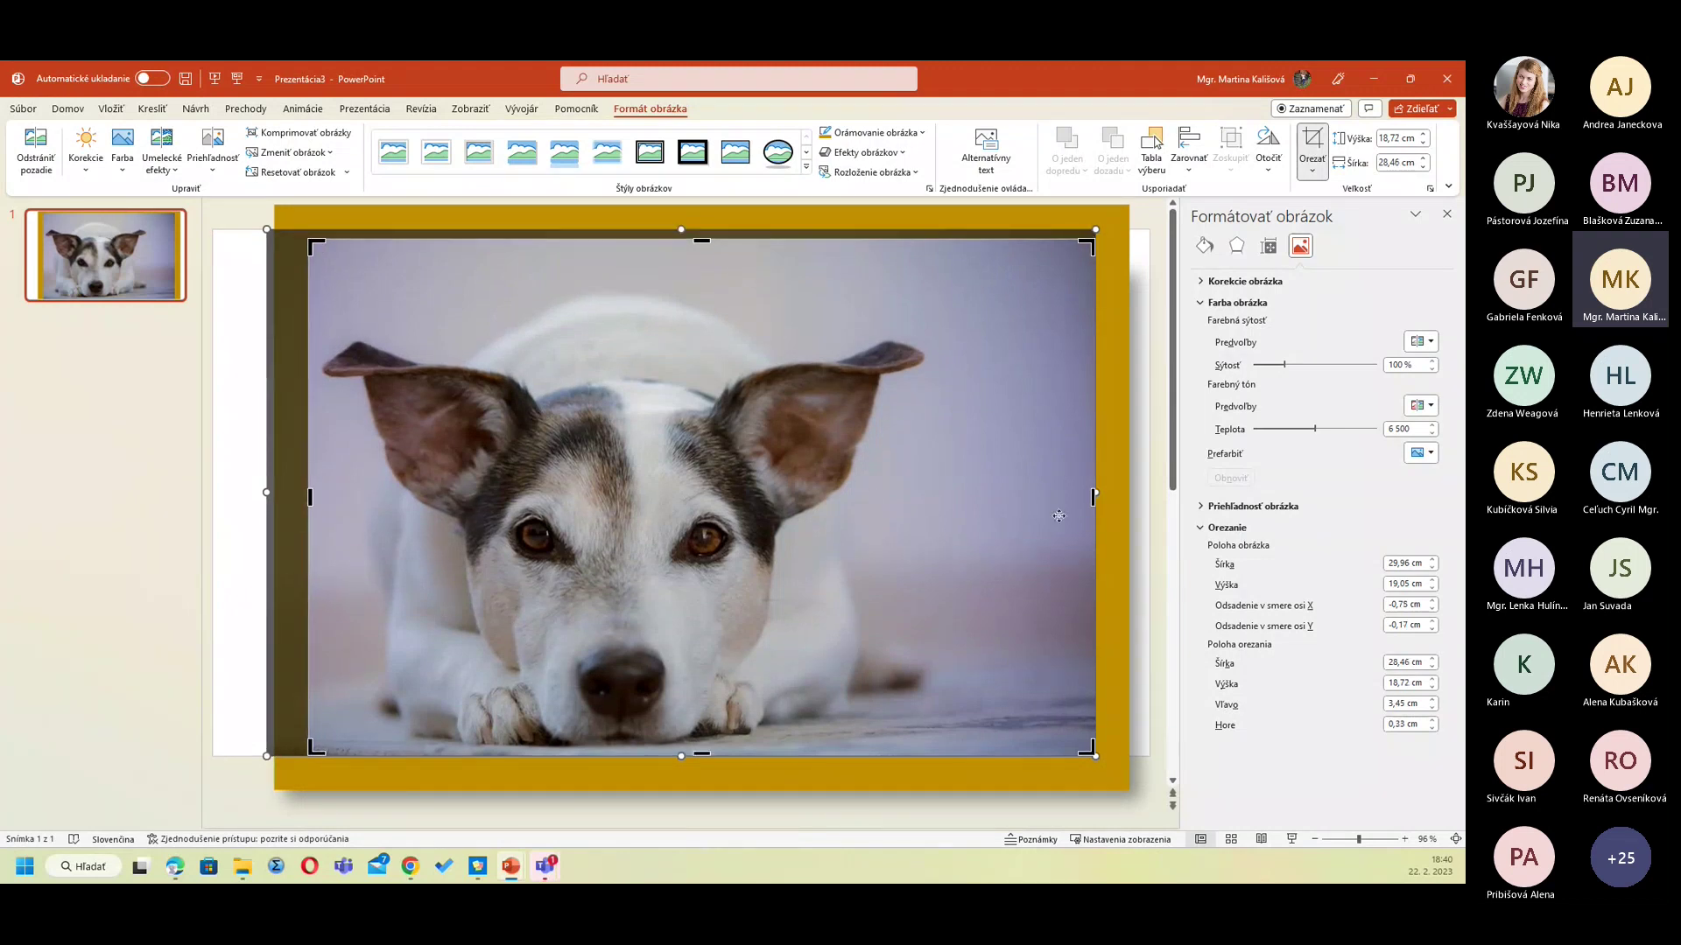
left_click_drag(1094, 496, 1040, 497)
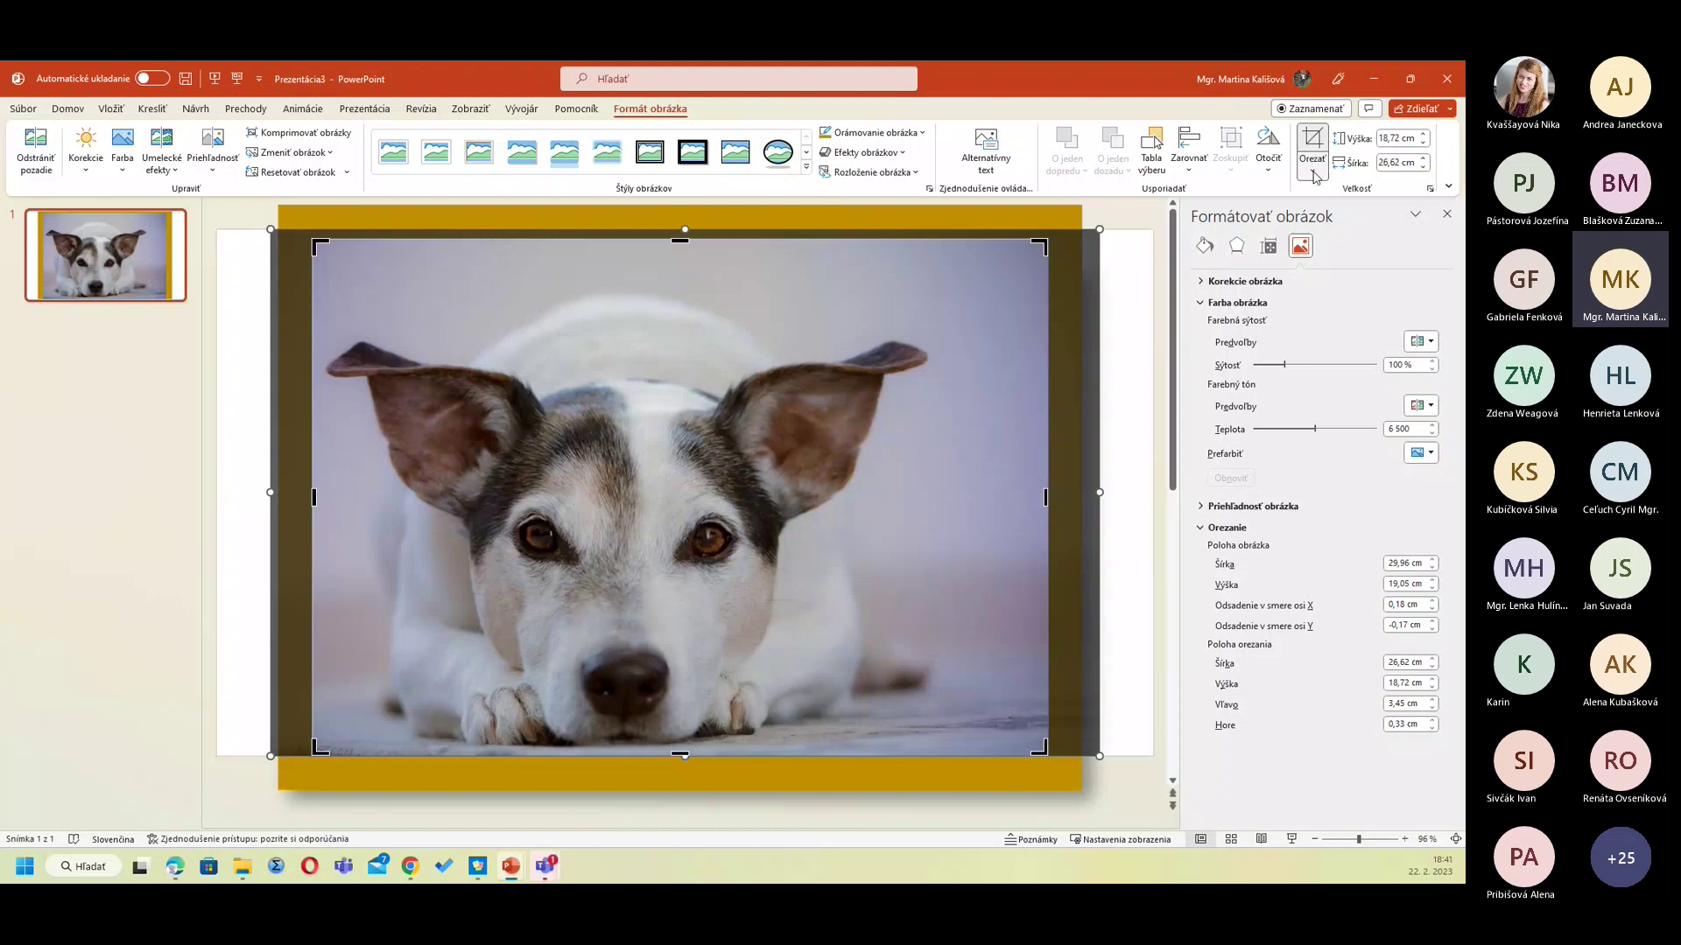
left_click(1313, 177)
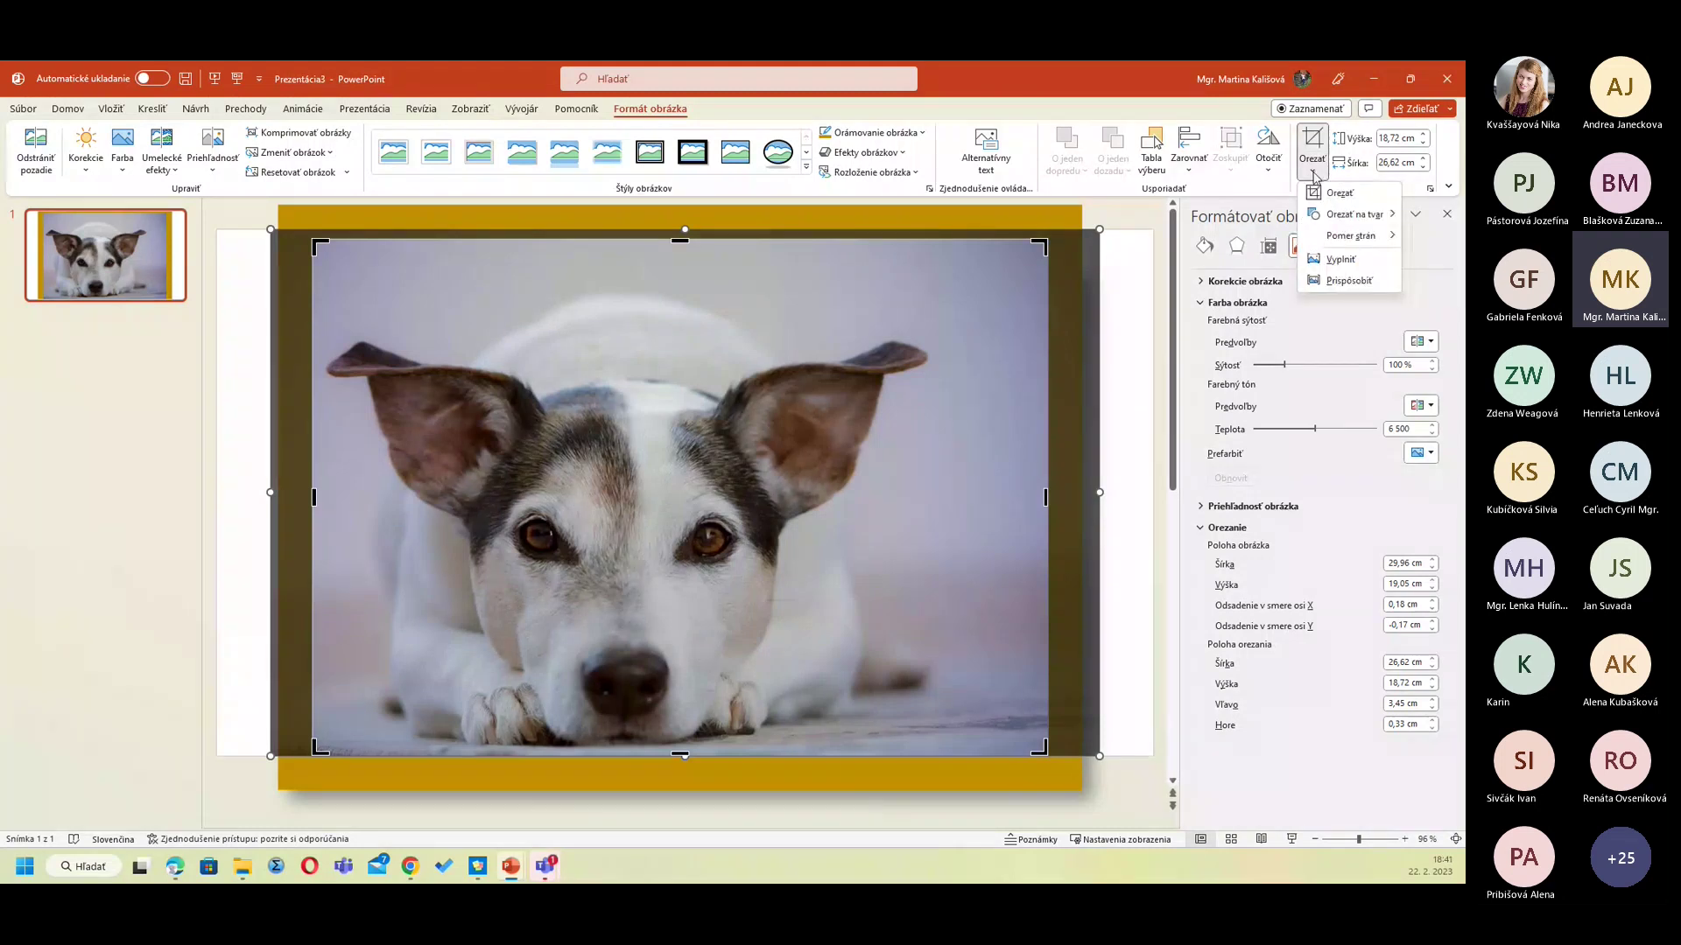
mouse_move(1350, 234)
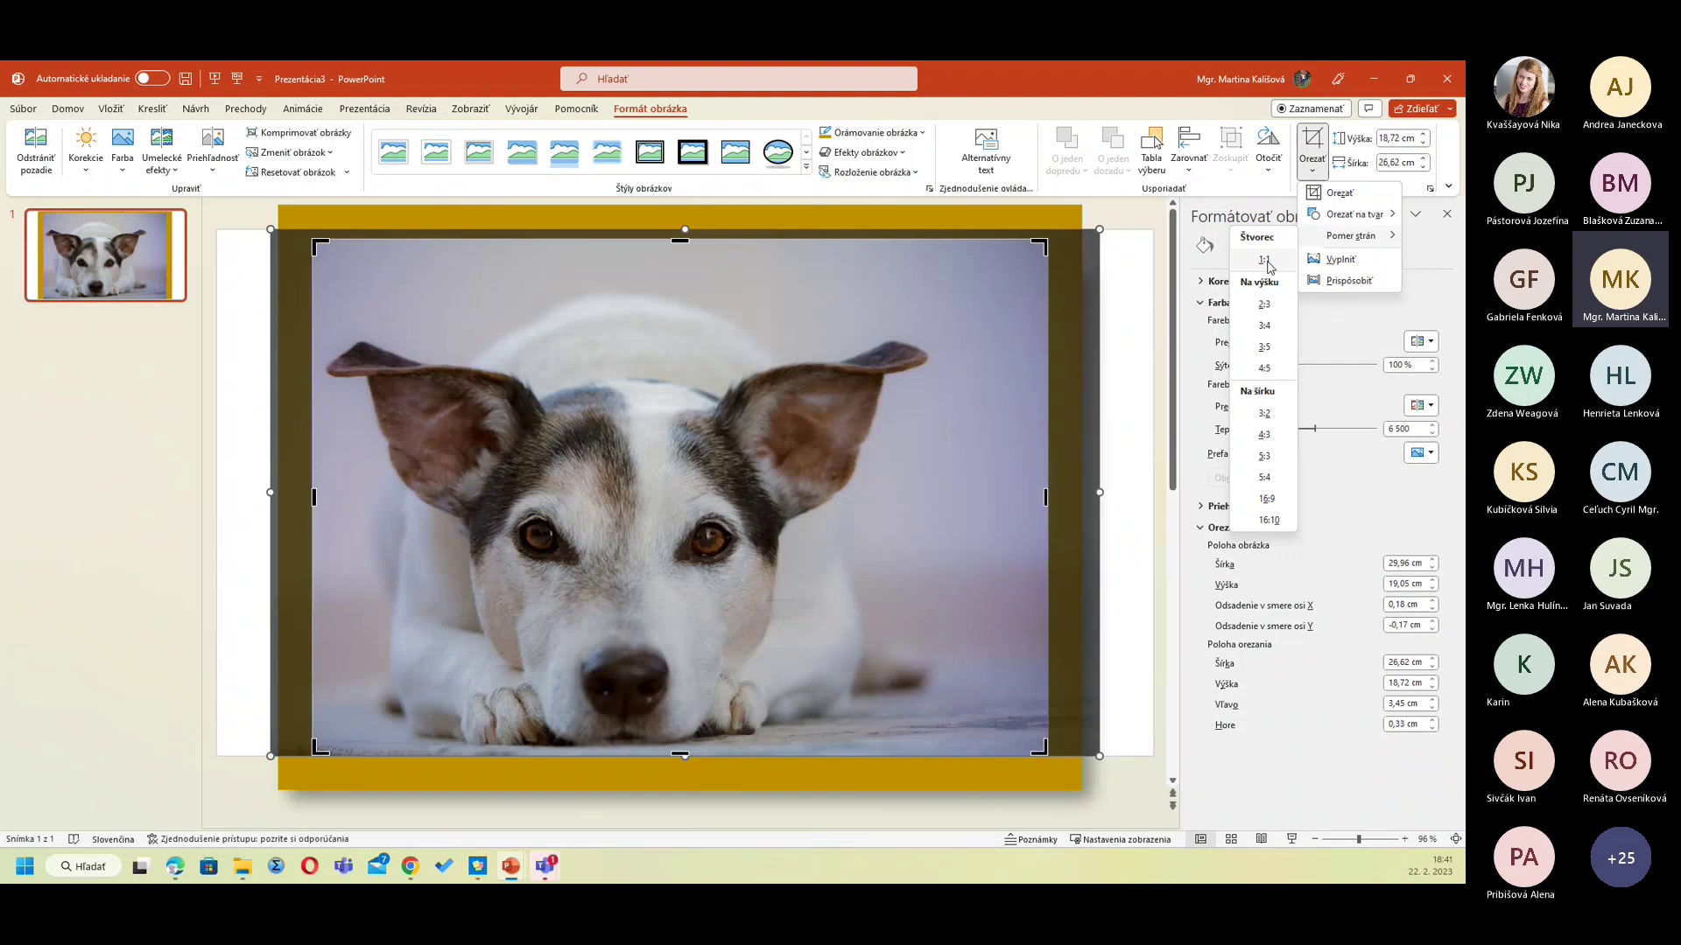
Step: Crop the photo to an 18,72 cm 1:1 square and centre the dog's face in it
left_click(1265, 261)
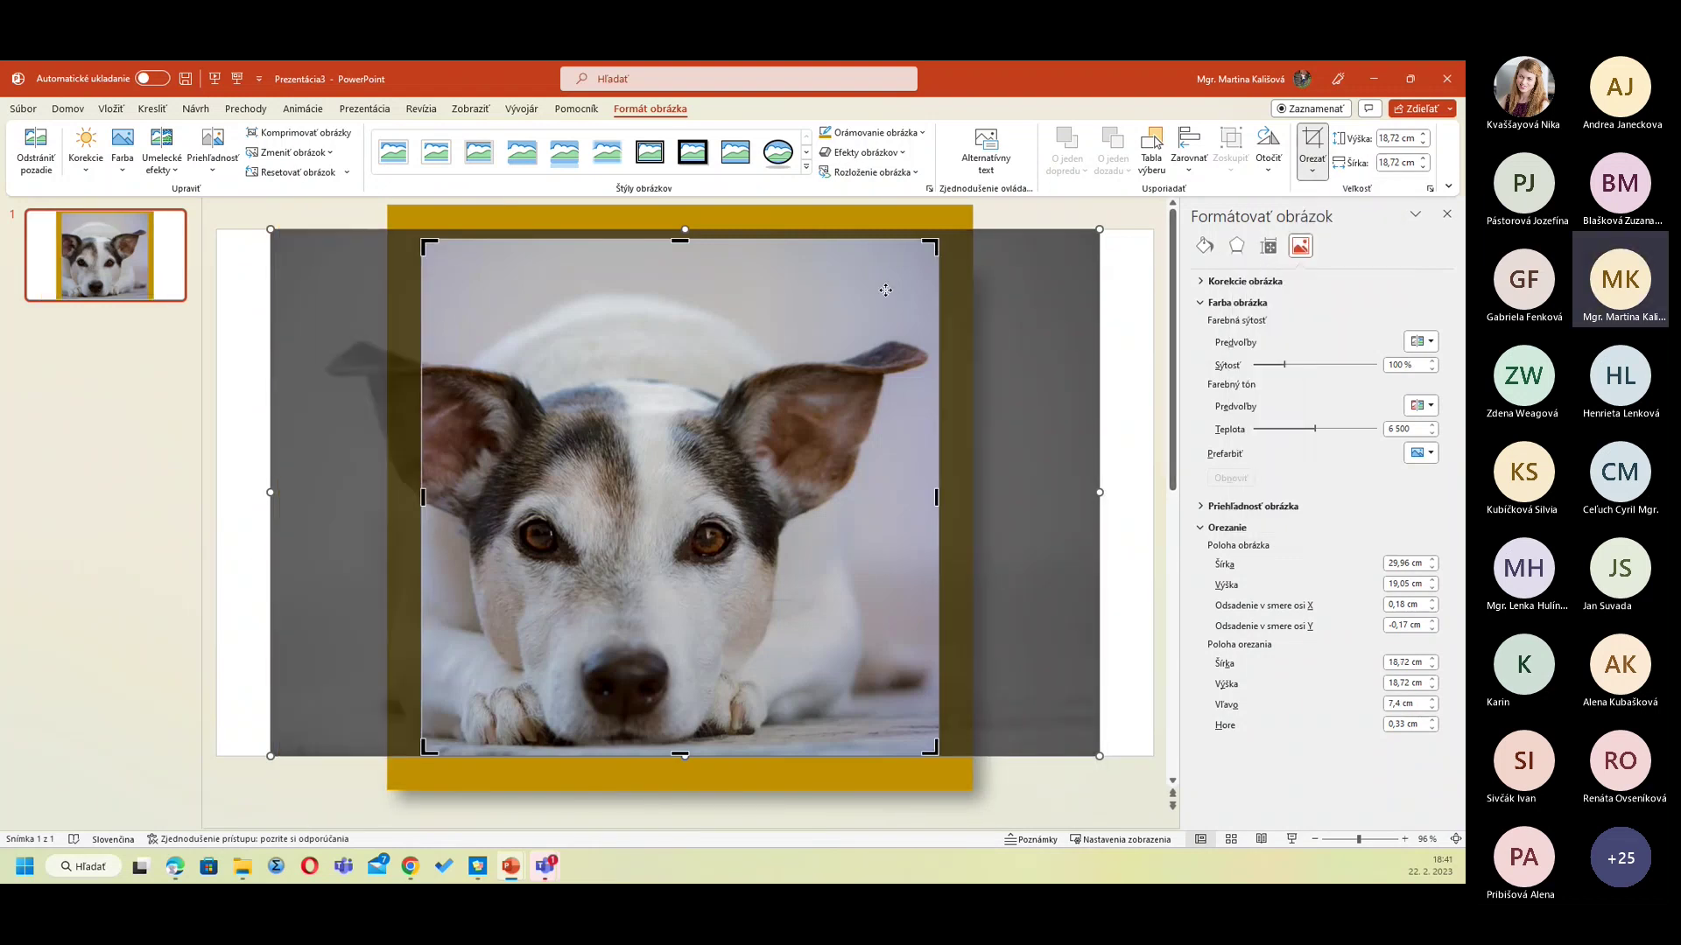
left_click_drag(886, 290, 926, 291)
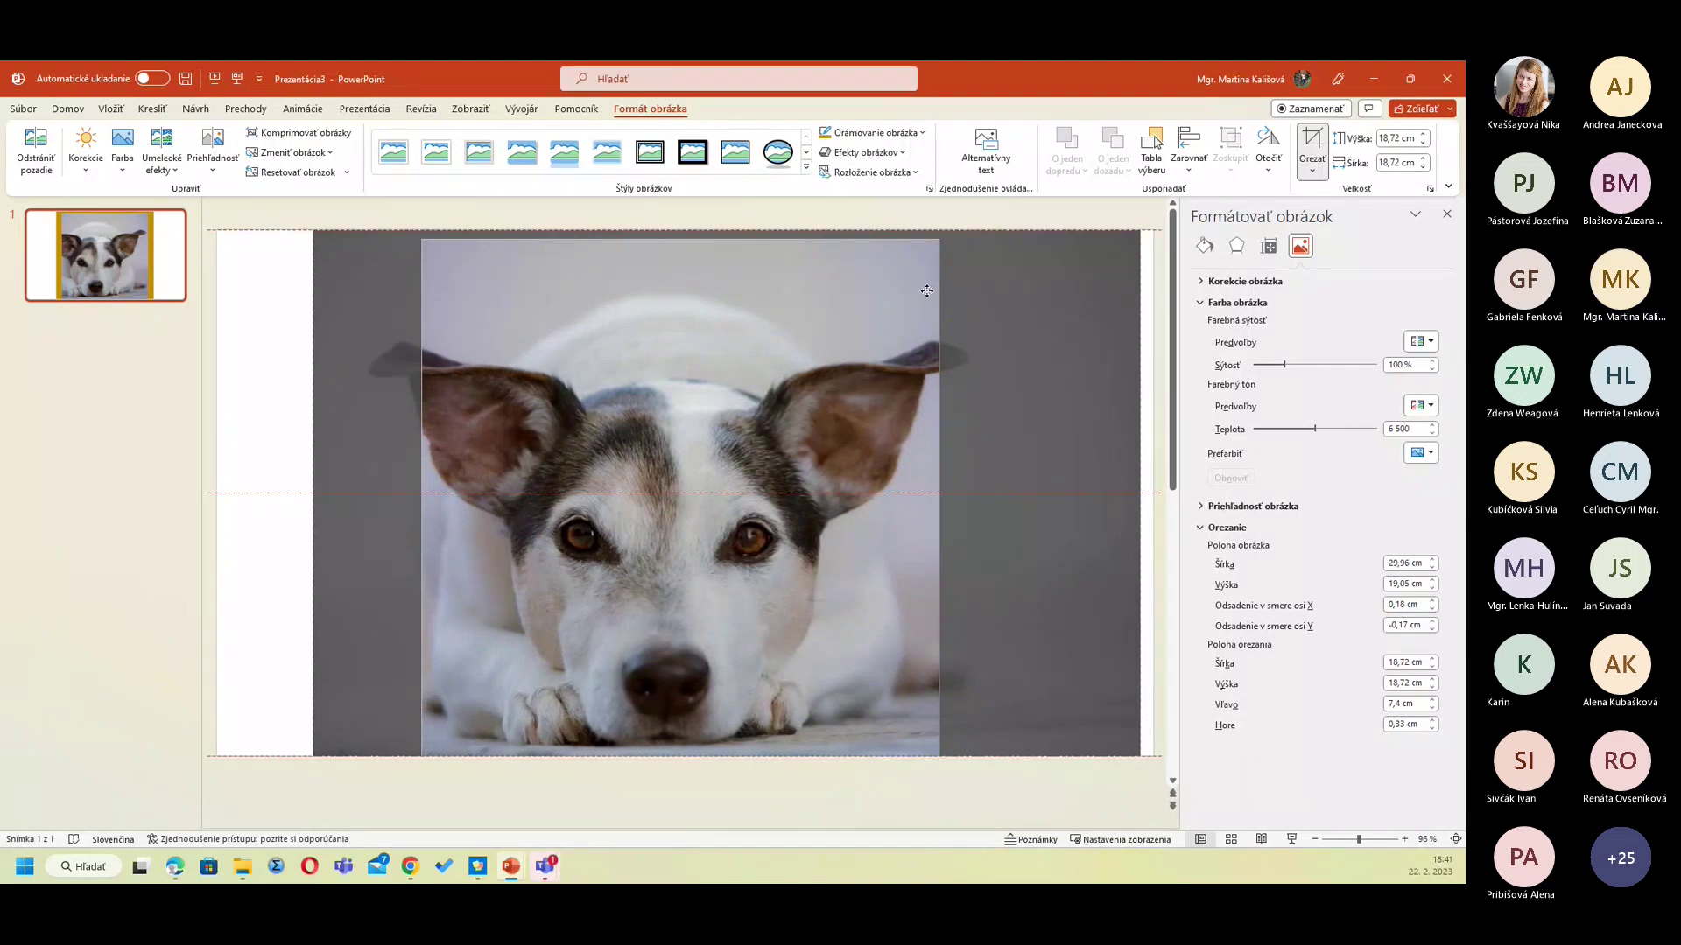
left_click_drag(926, 291, 926, 291)
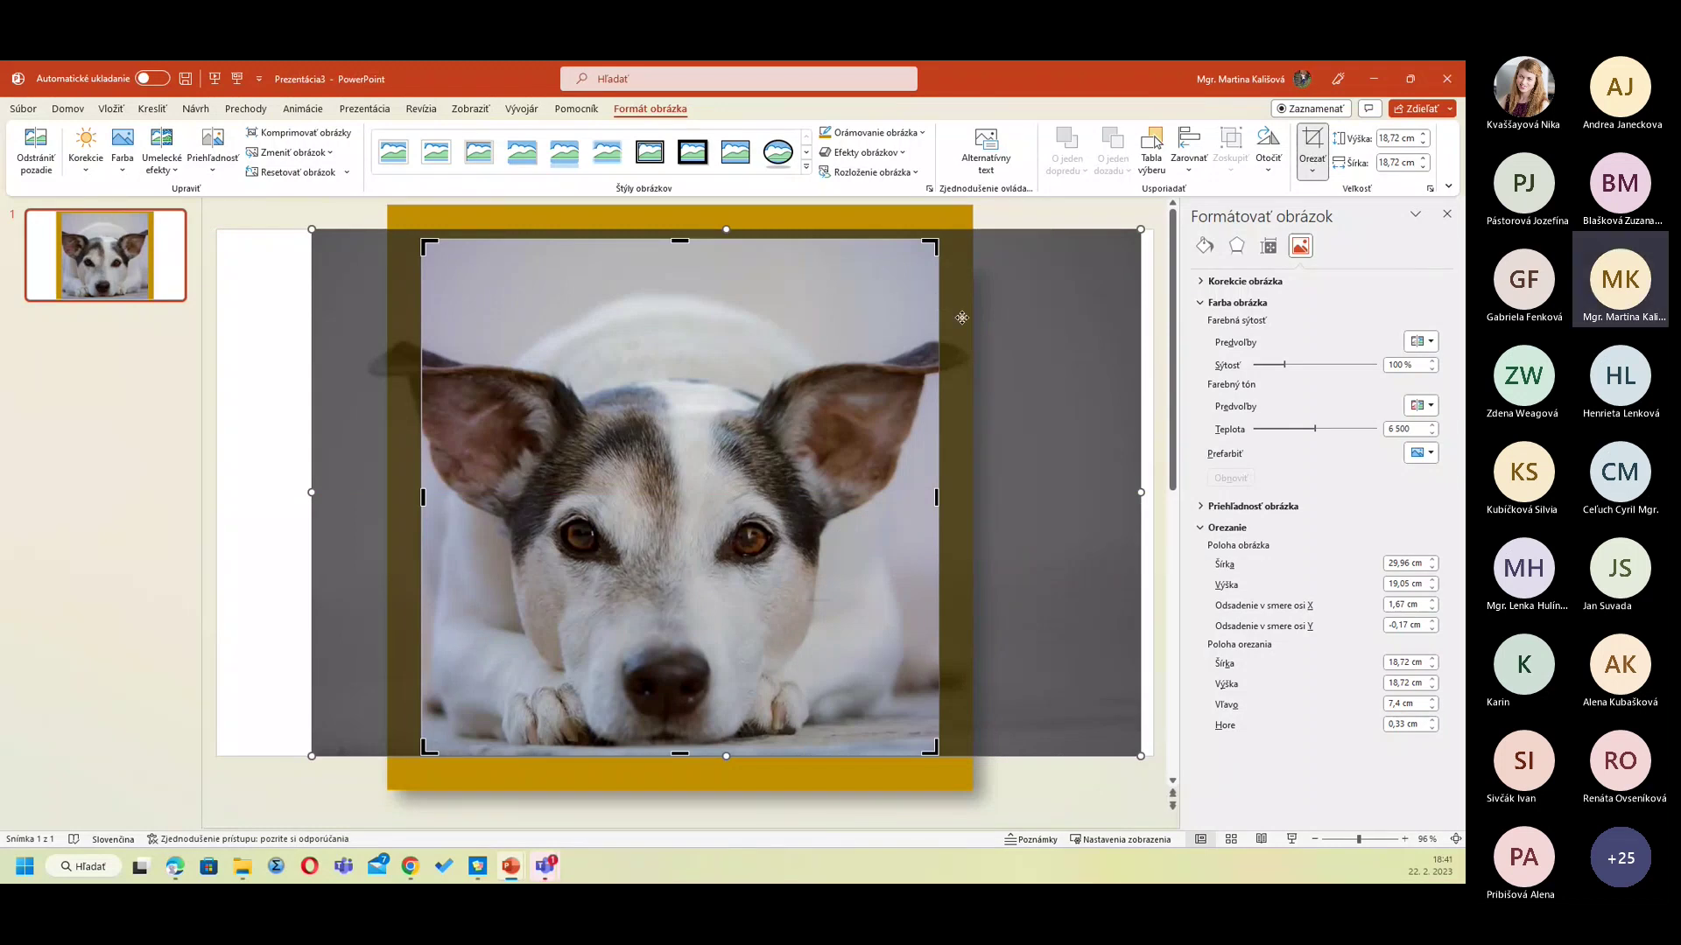
left_click(1322, 176)
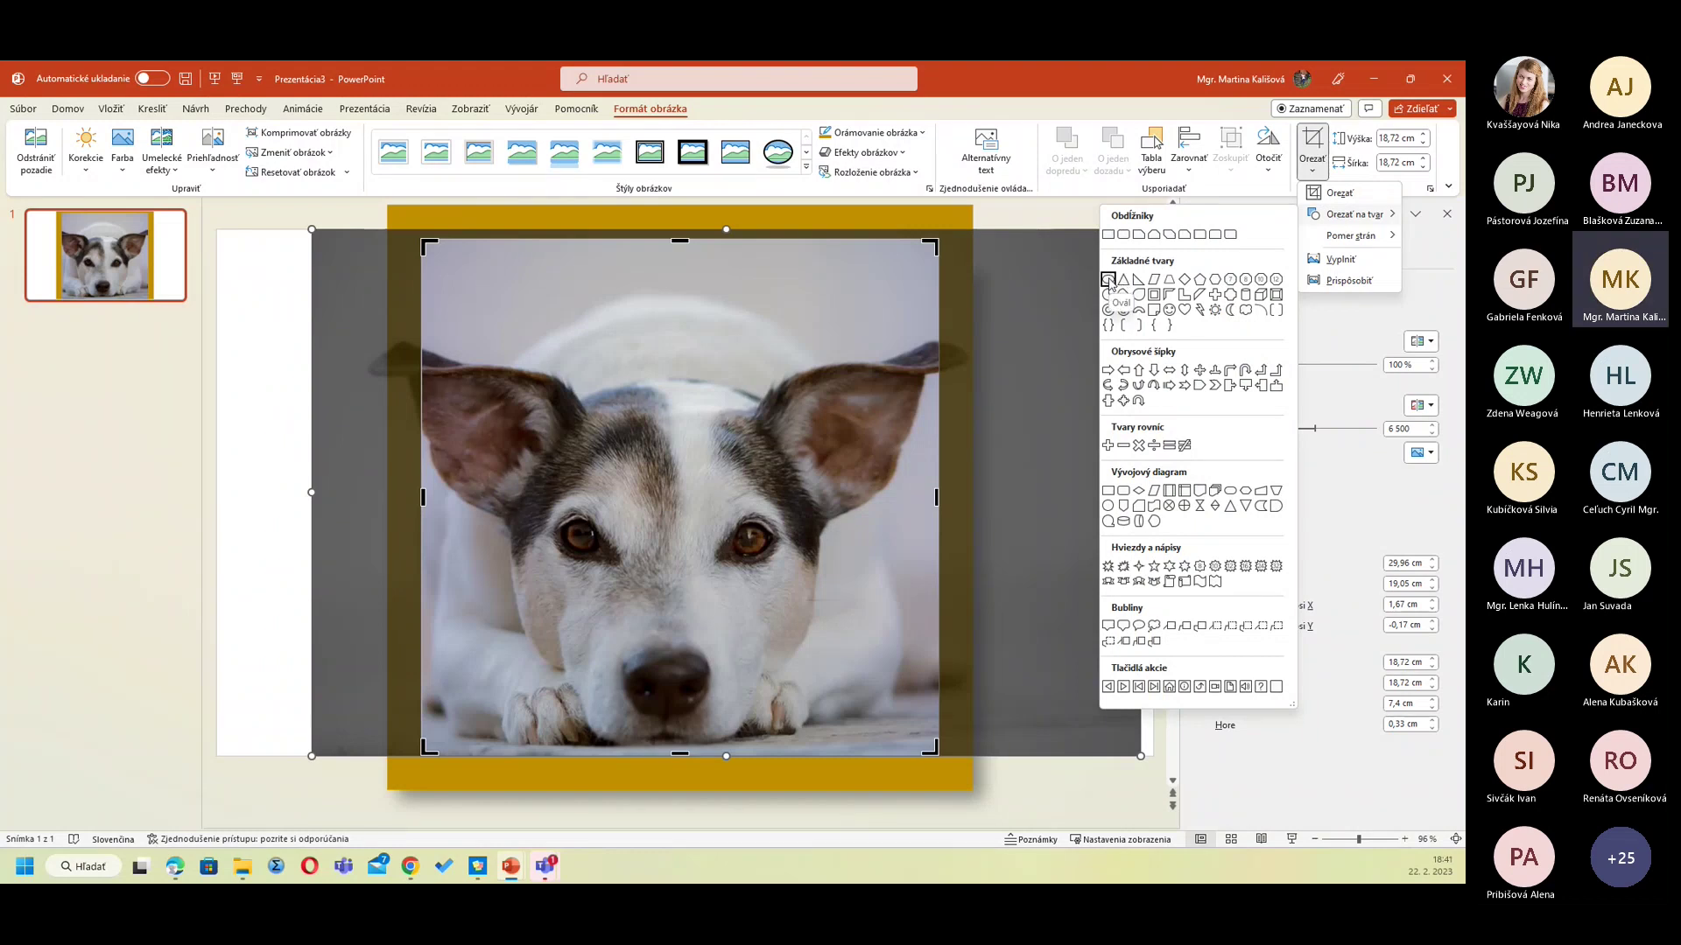
Step: Crop the photo into an oval and set Orámovanie obrázka to Bez obrysu
left_click(1109, 282)
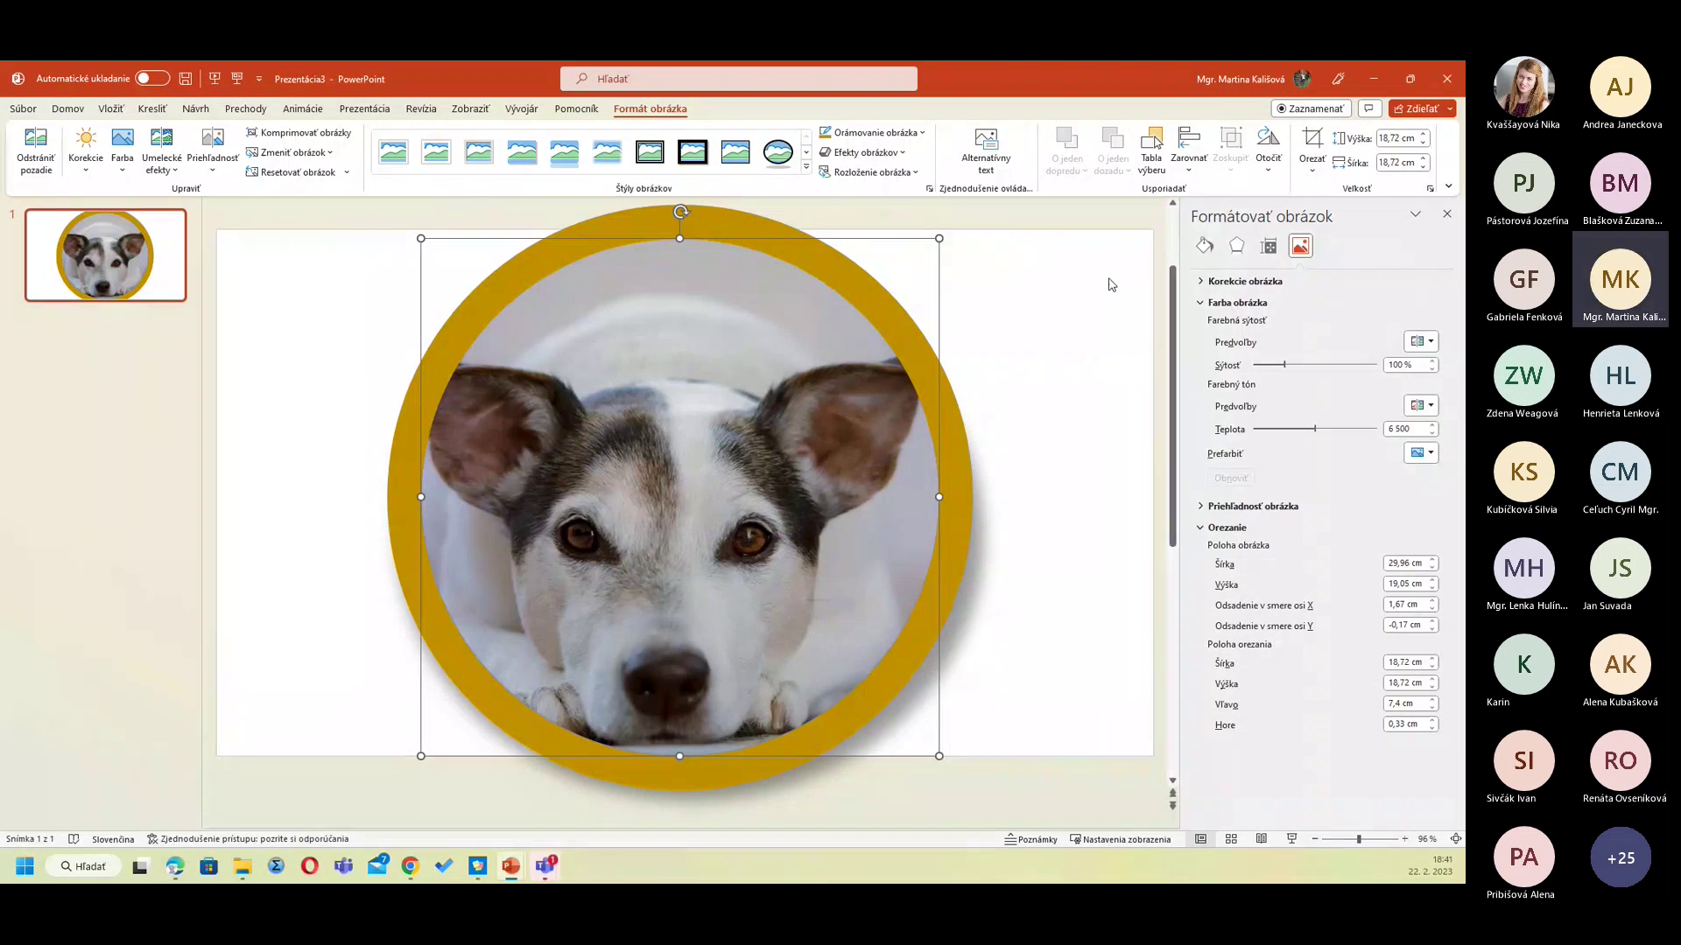
left_click(924, 134)
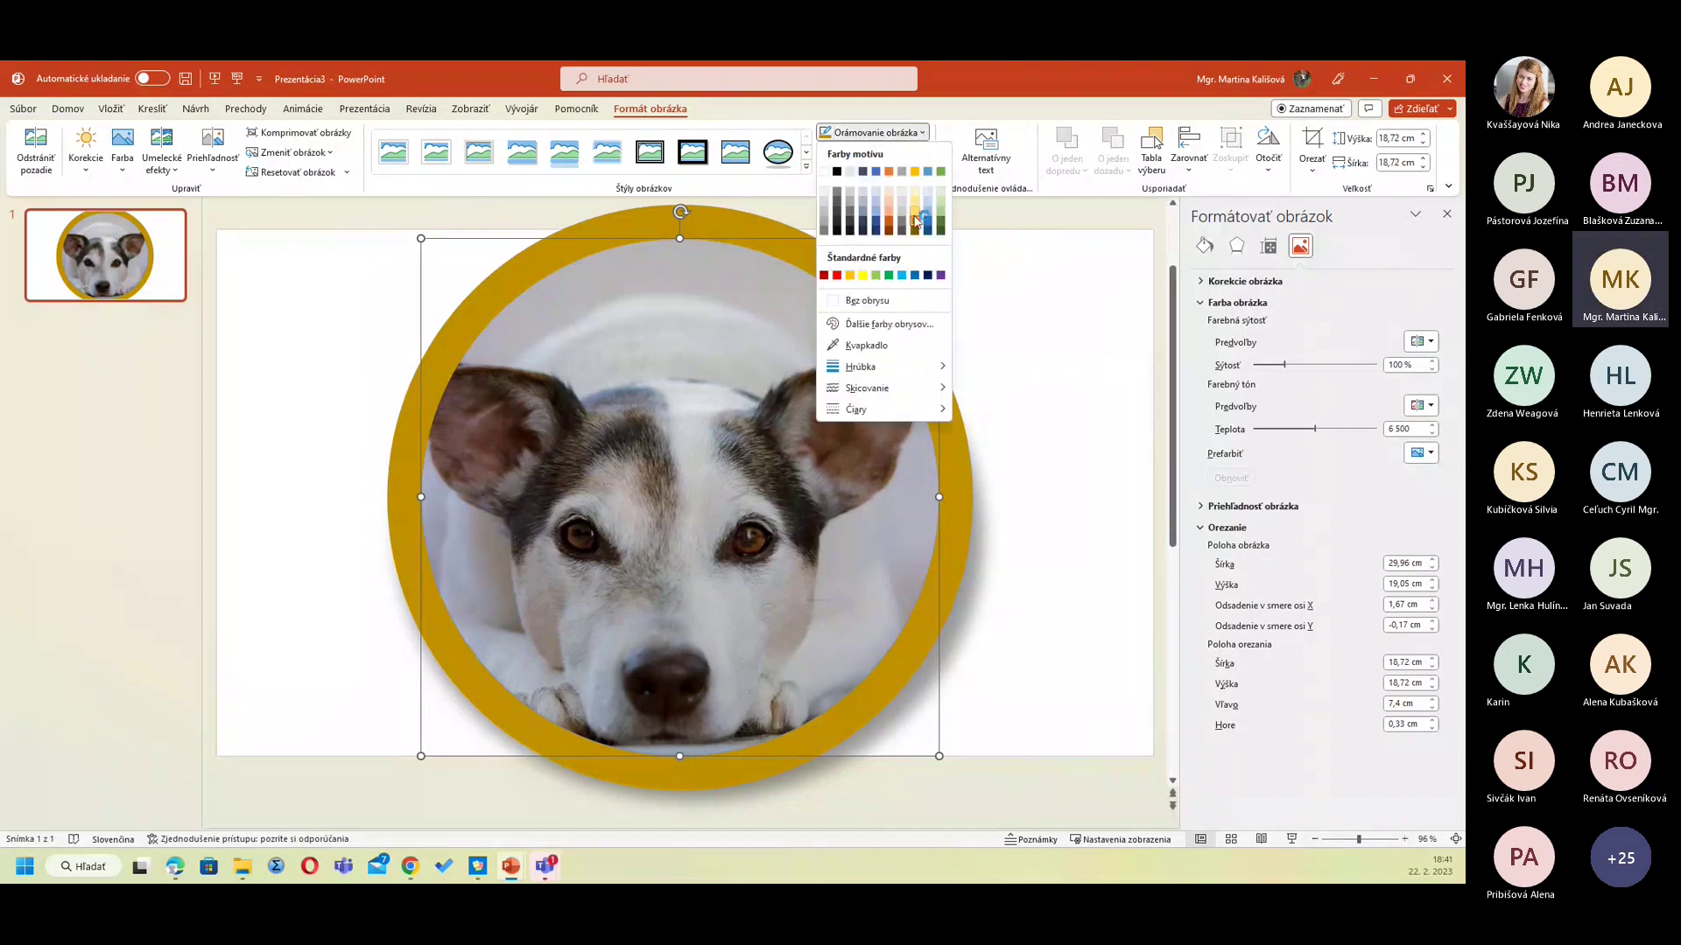
left_click(871, 300)
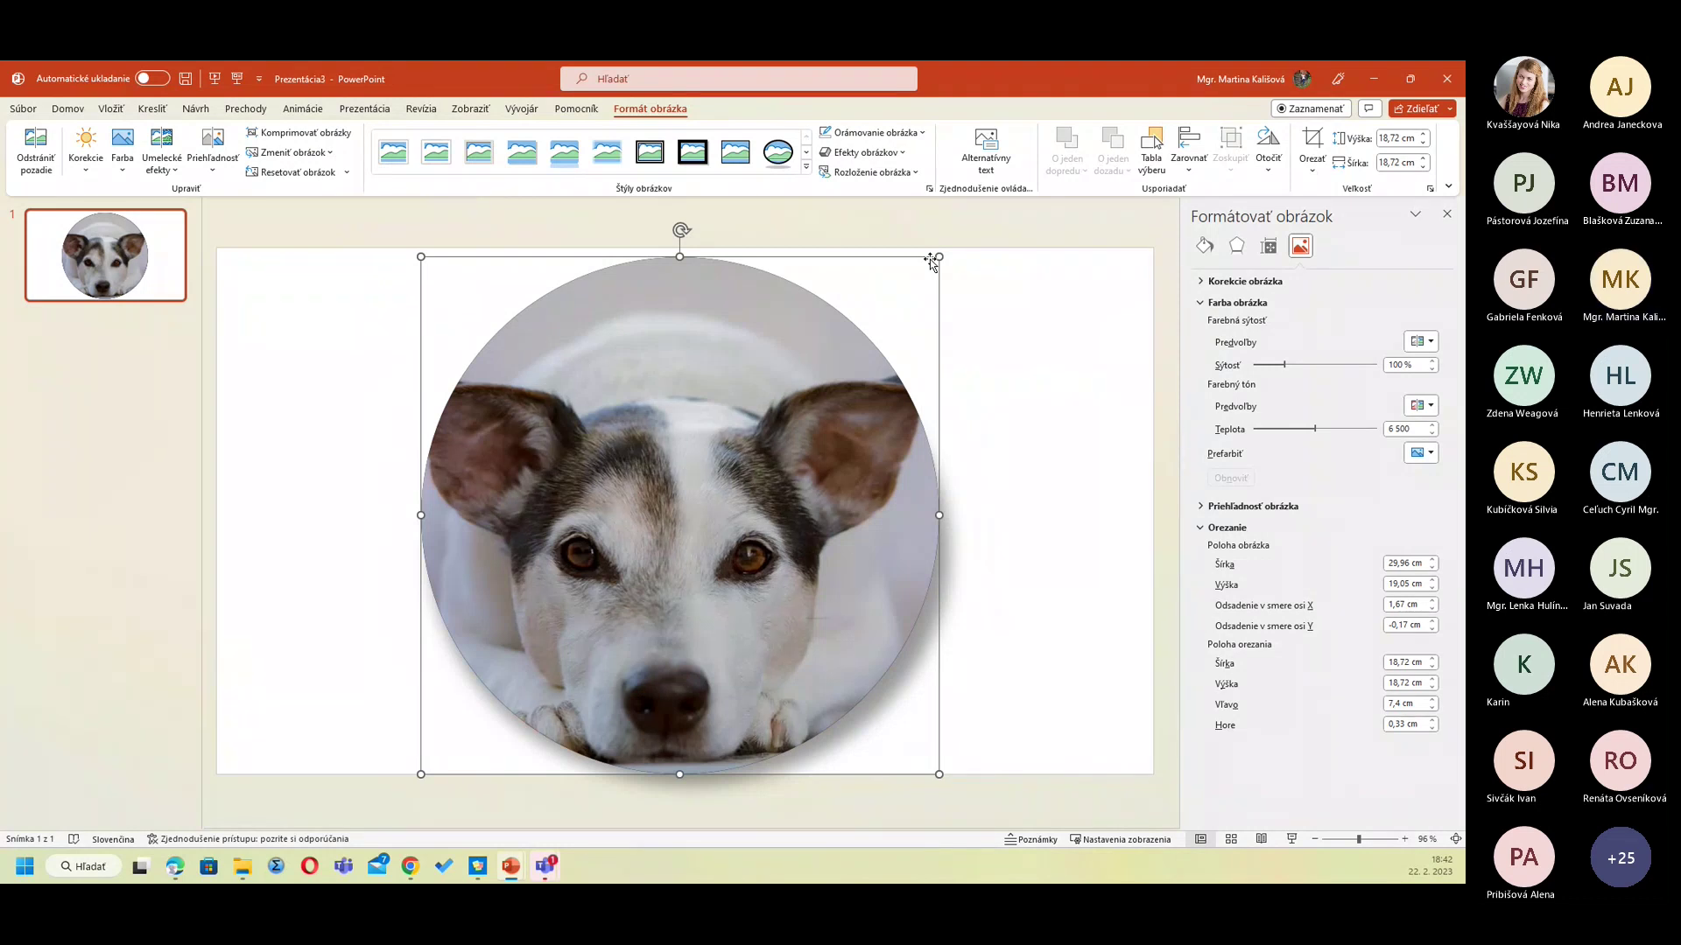
Step: Save the circular dog photo as the JPEG picture Obrázok2.jpg in folder 0001
right_click(681, 322)
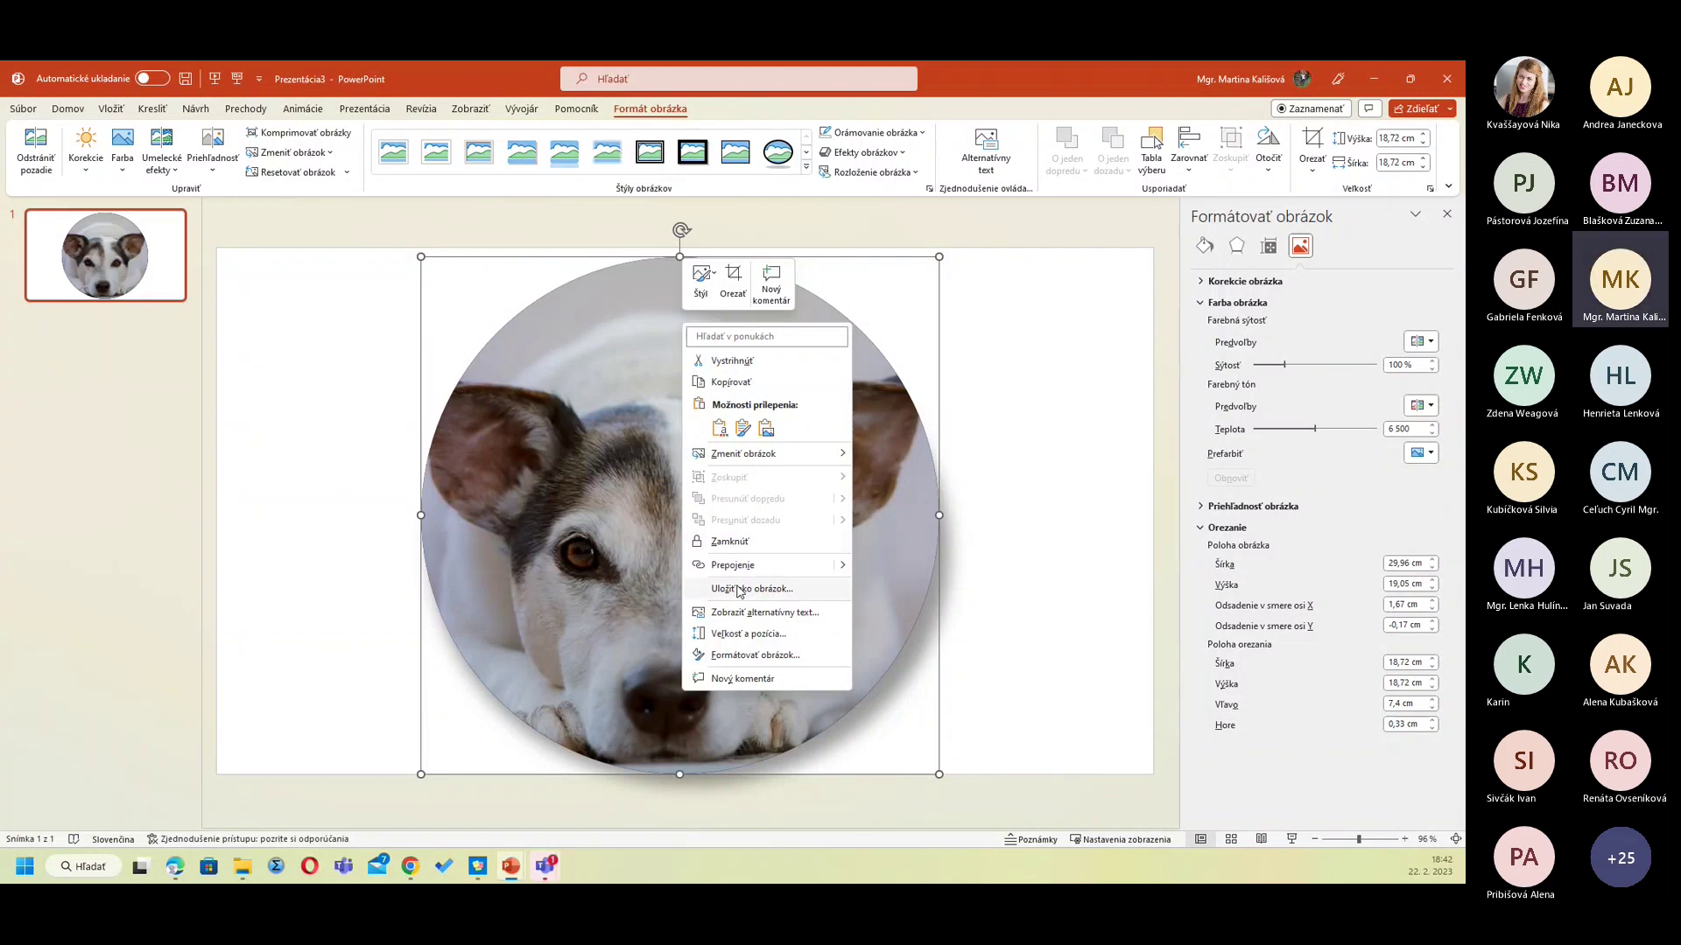
left_click(737, 588)
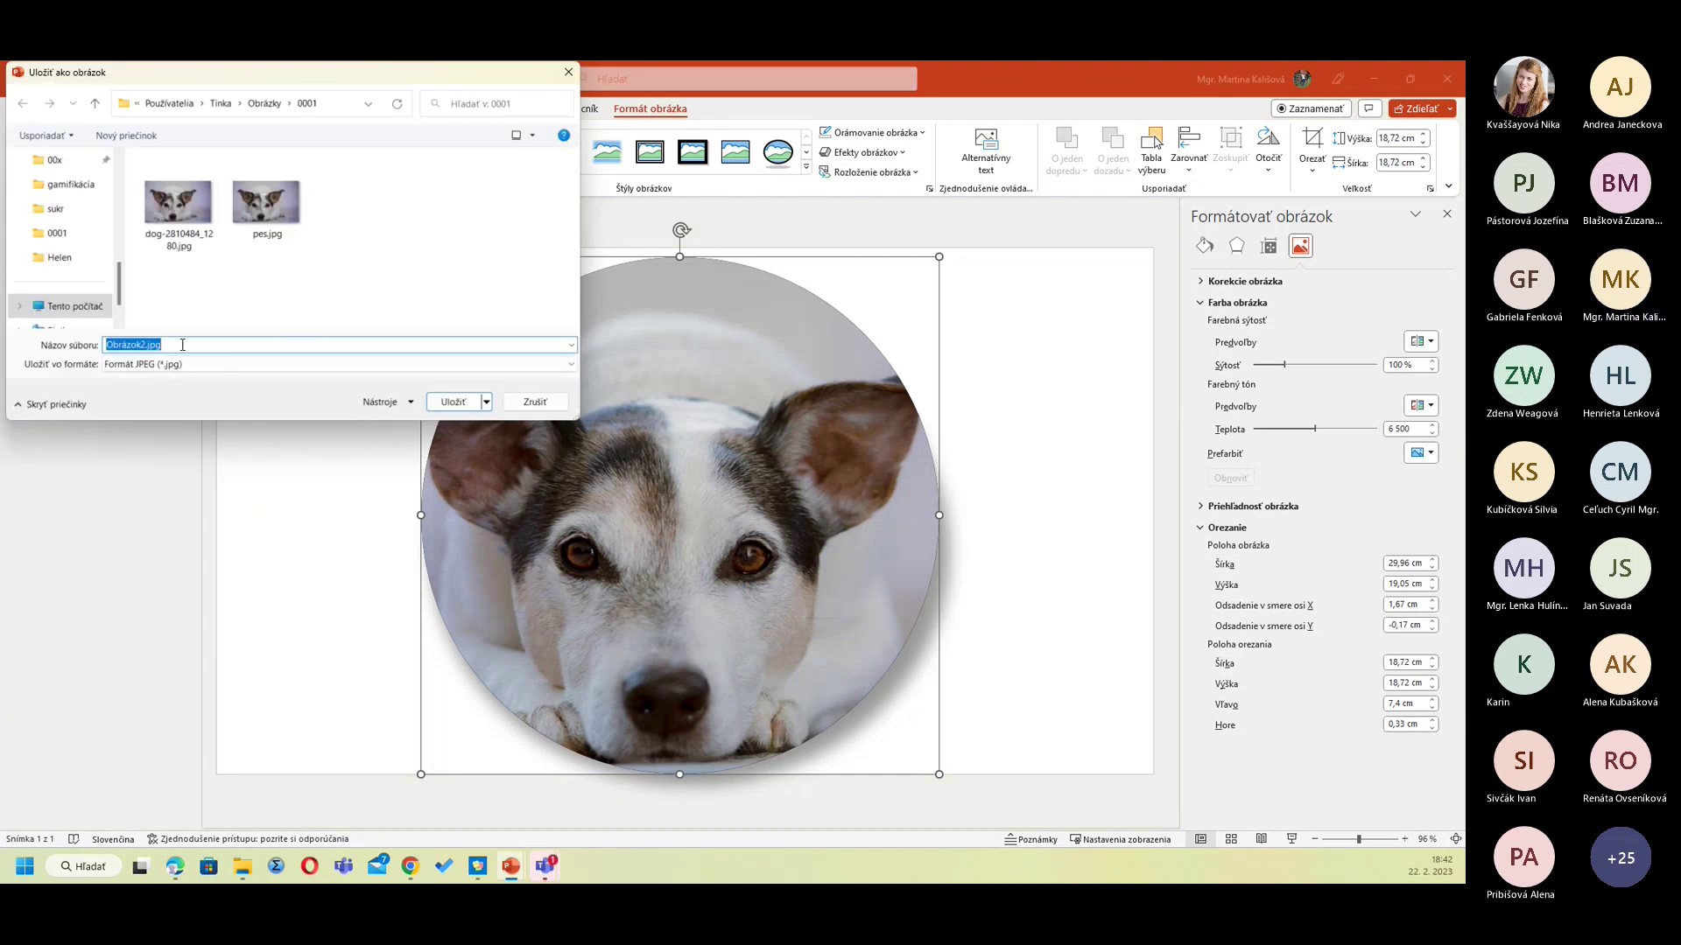
left_click(454, 404)
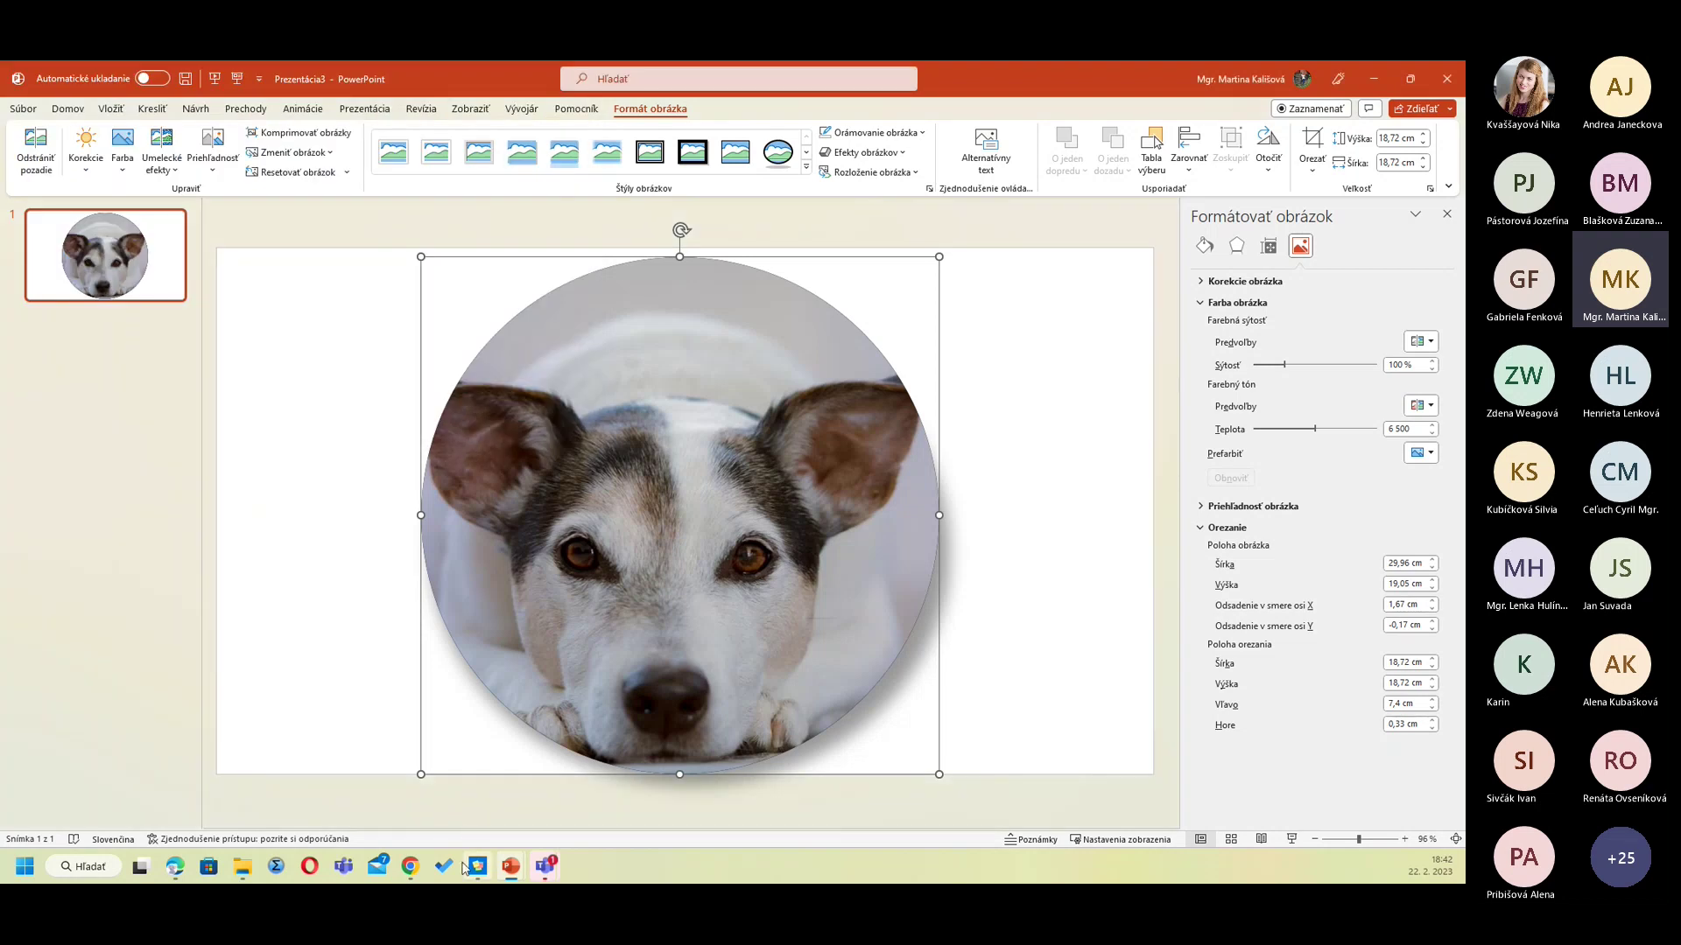
left_click(243, 869)
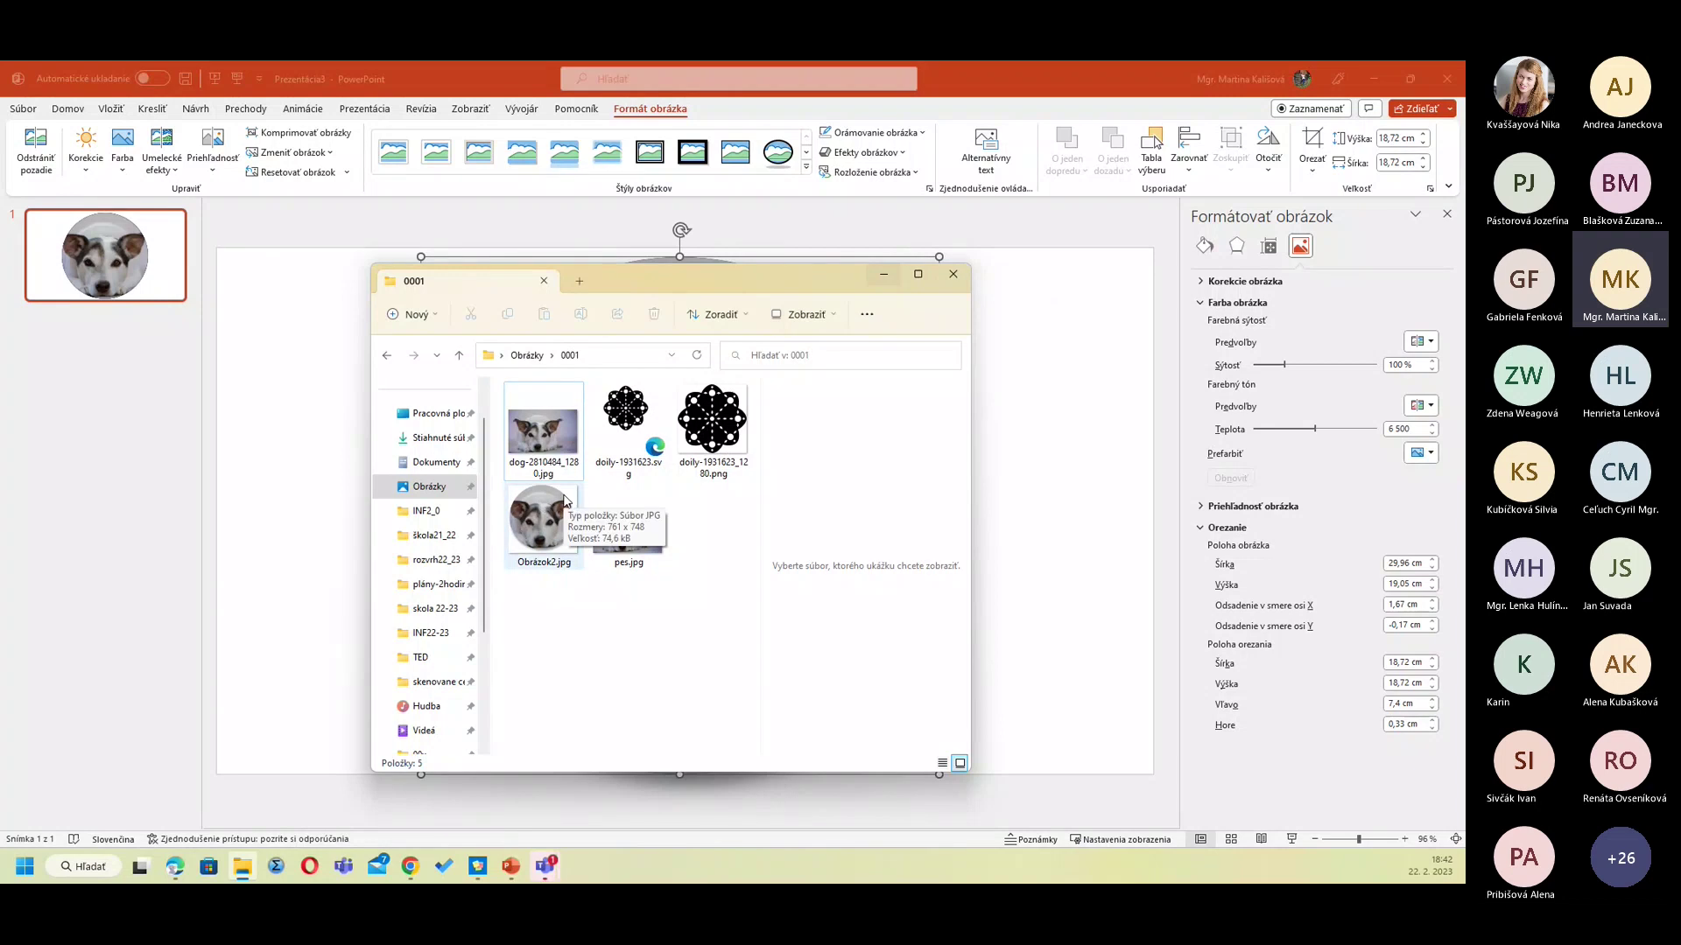
left_click(884, 280)
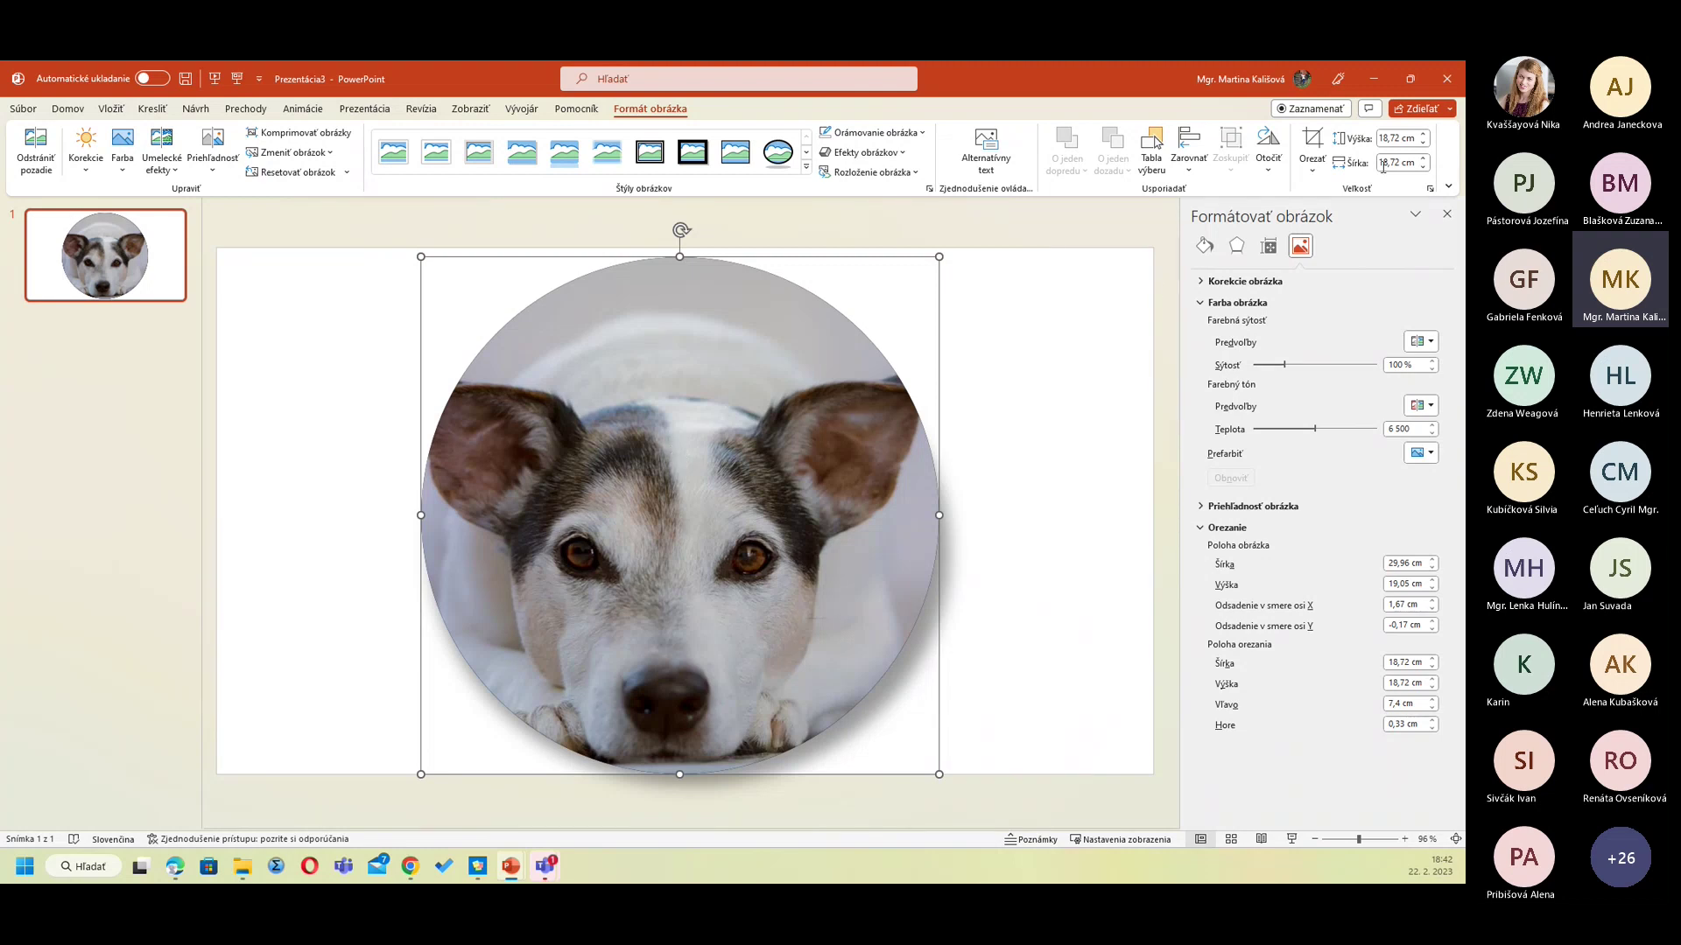
Step: Re-enter crop mode on the circular photo and show the Orezať crop options
left_click(1314, 147)
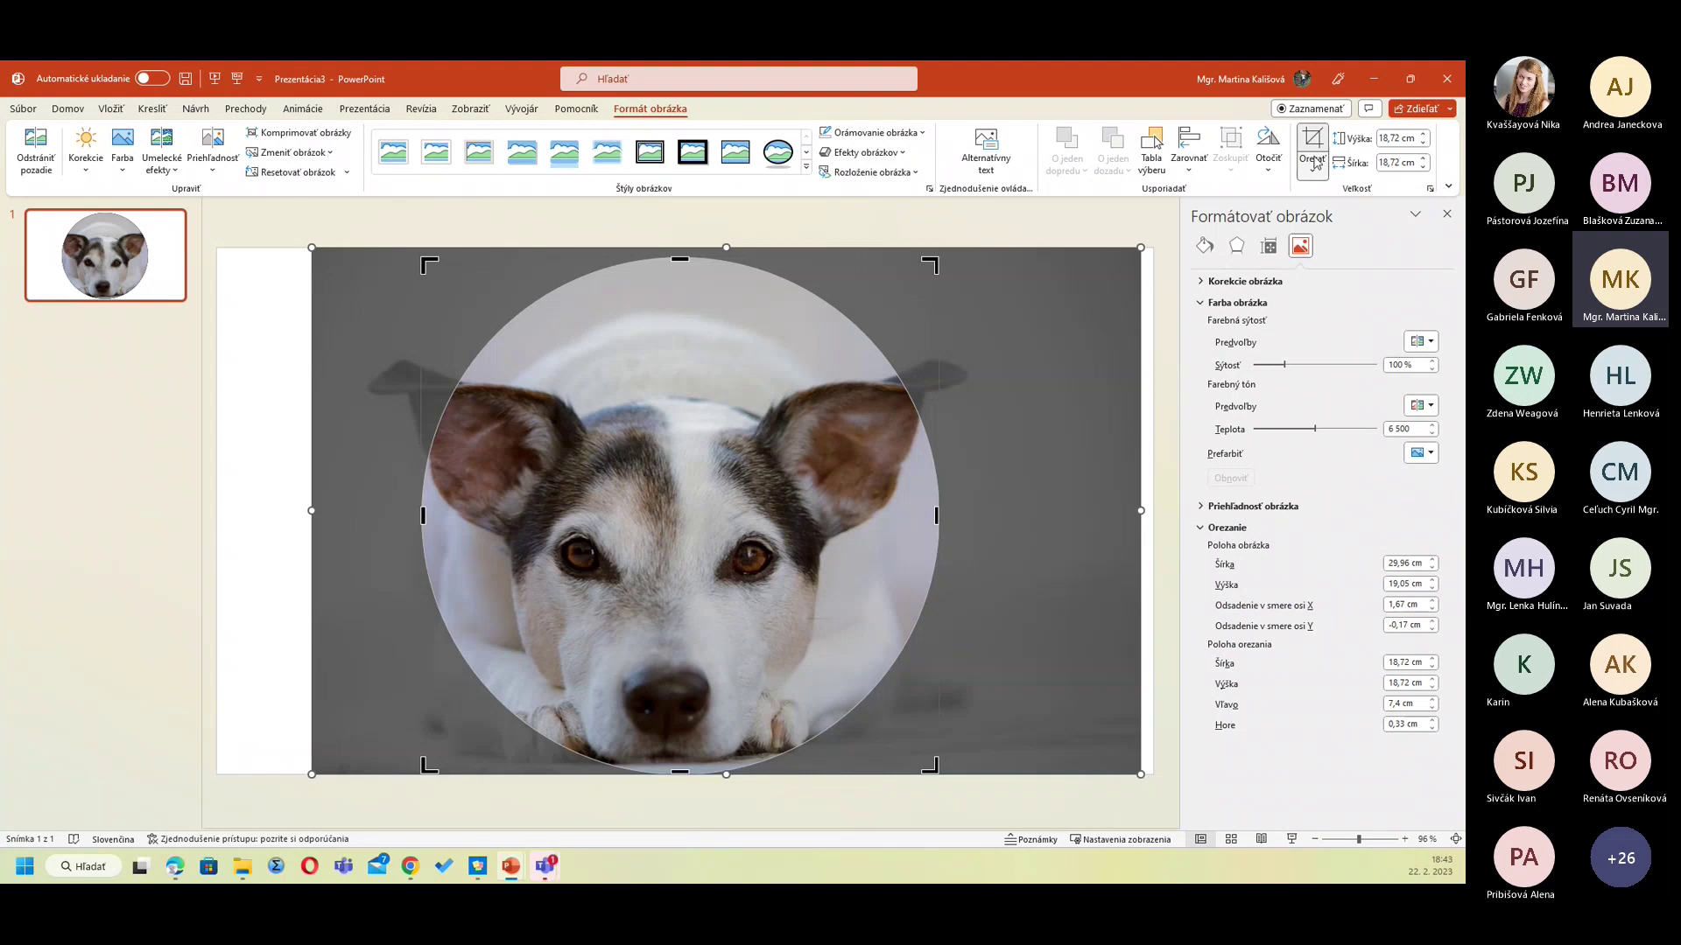
left_click(1312, 170)
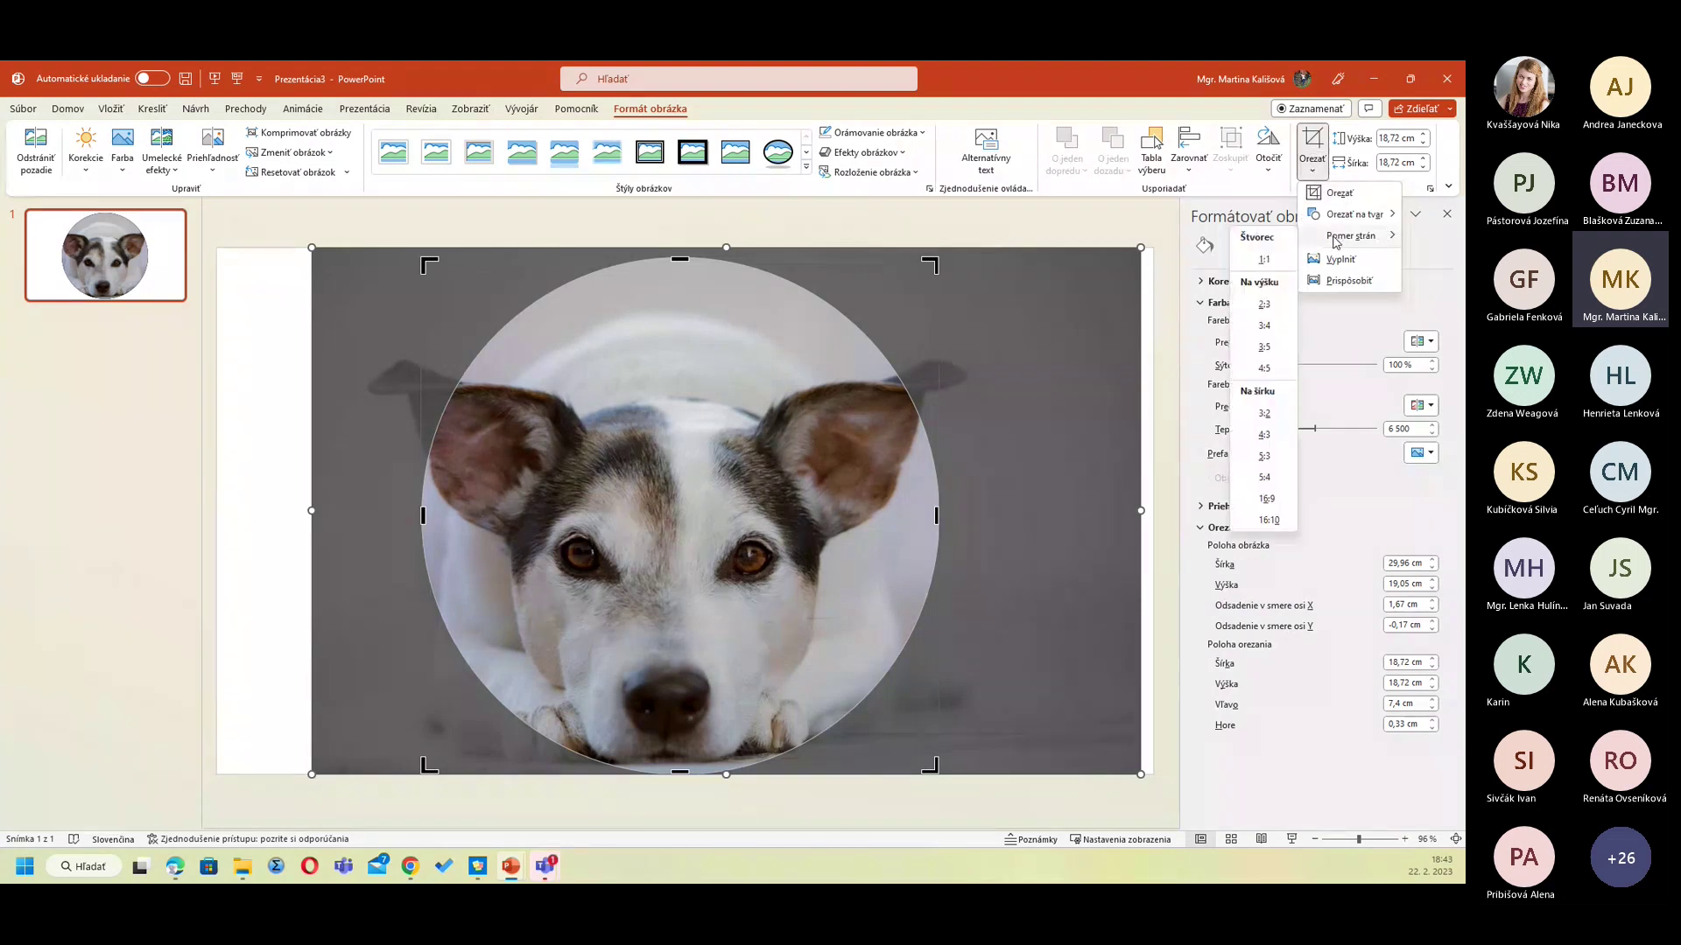